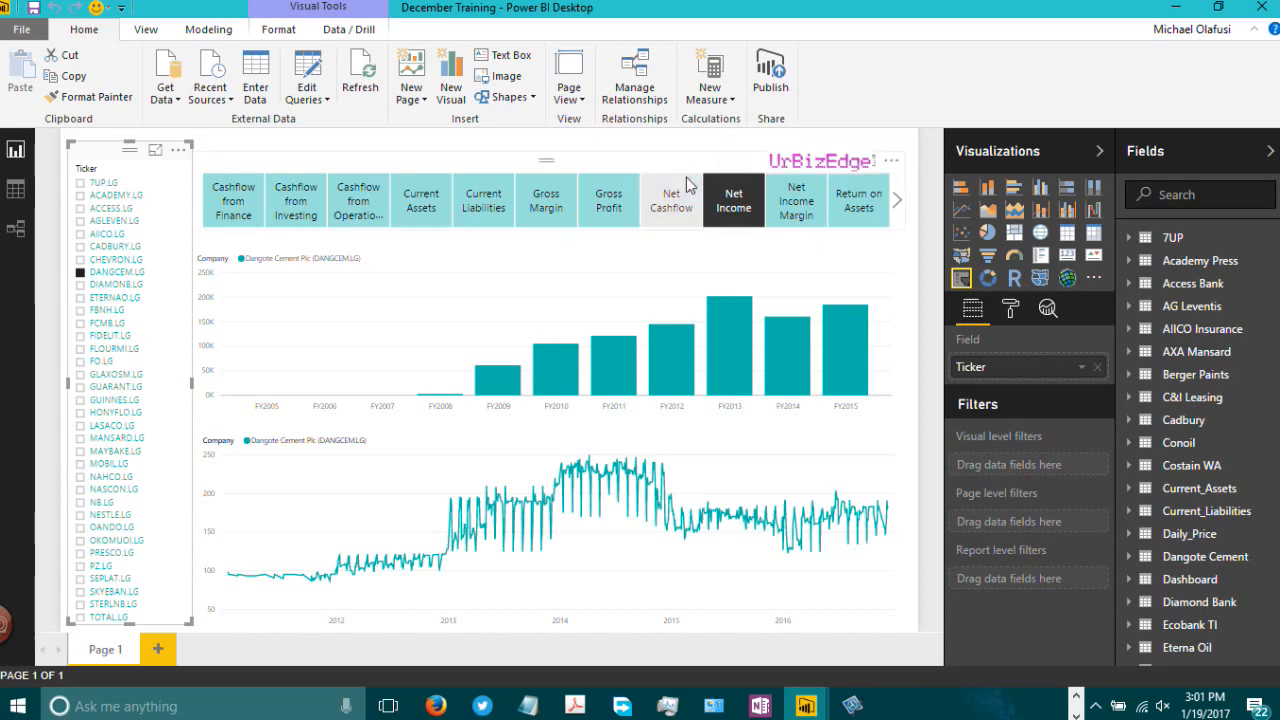
# Step: Filter the dashboard in the ticker slicer to 7UP.LG, then switch the selection to TOTAL.LG
pyautogui.click(80, 184)
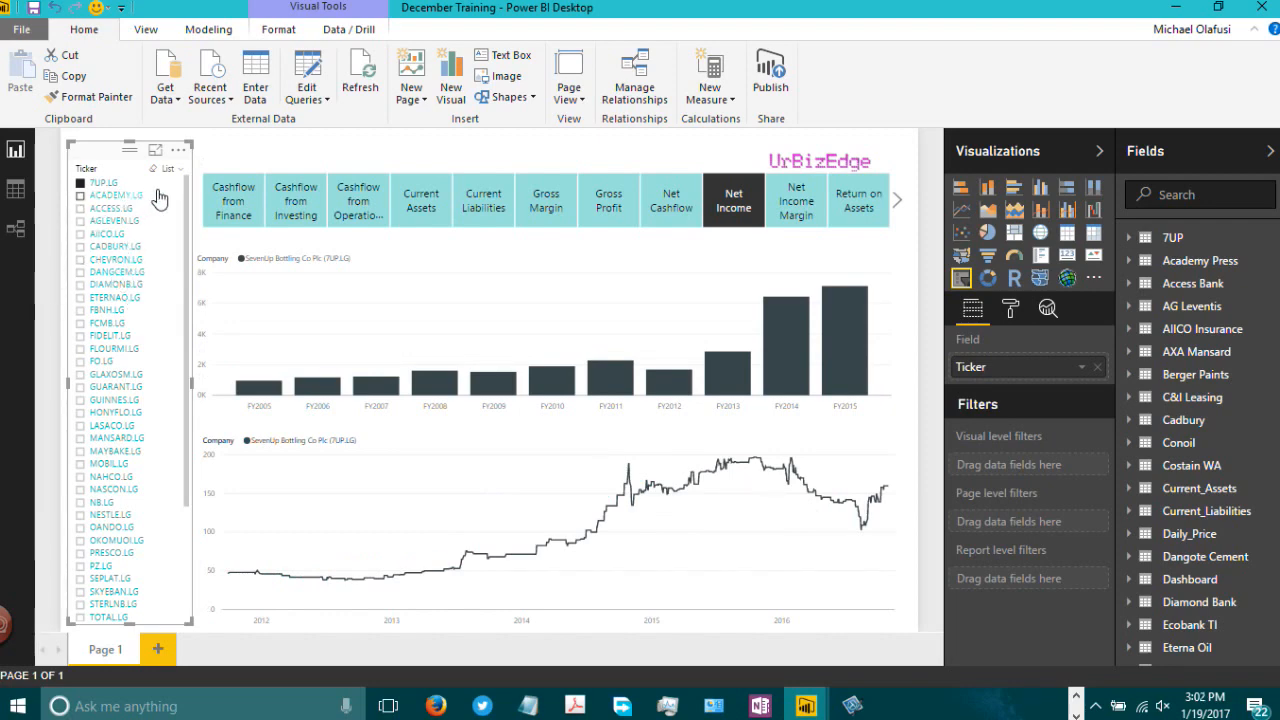
pyautogui.scroll(-4, 171, 320)
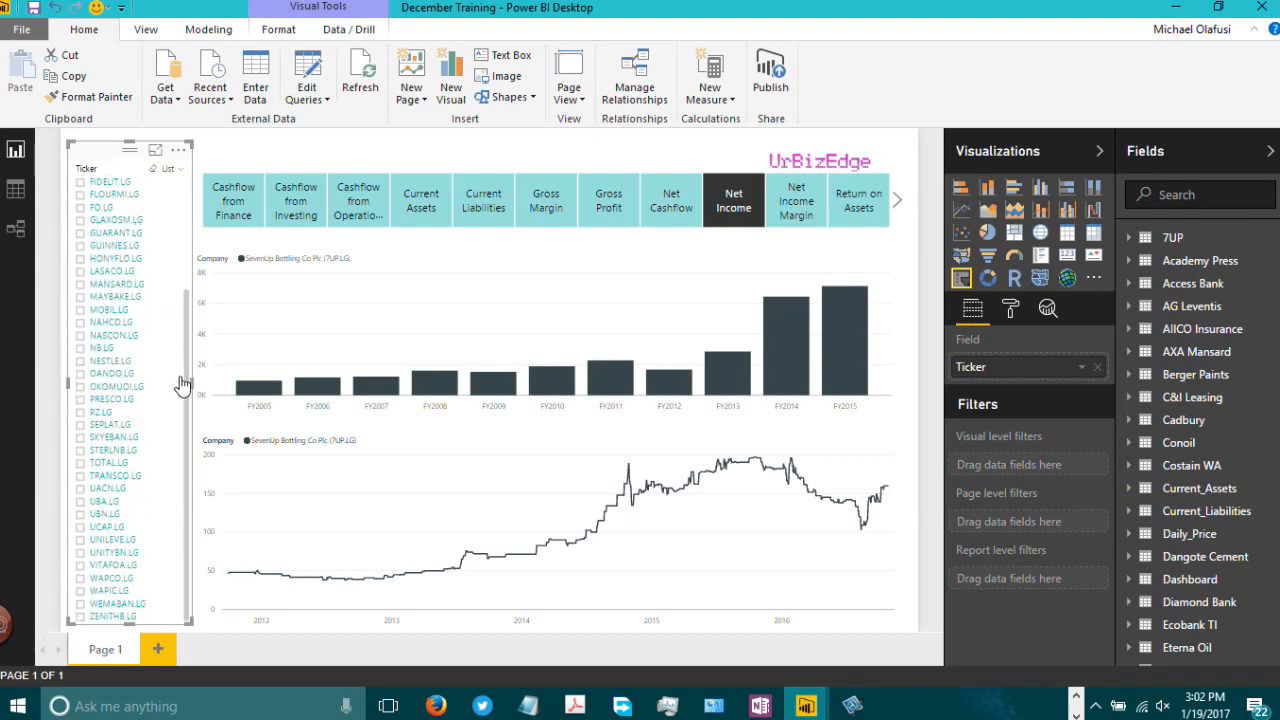
pyautogui.click(81, 464)
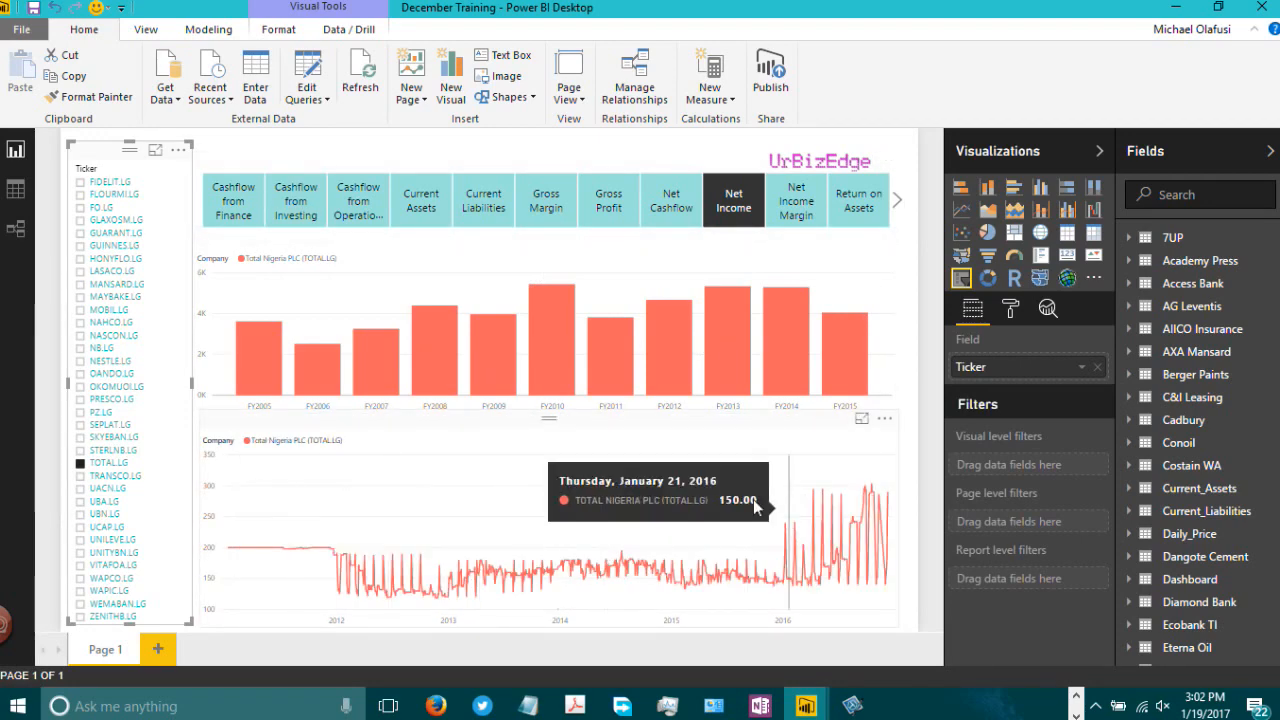
pyautogui.click(422, 168)
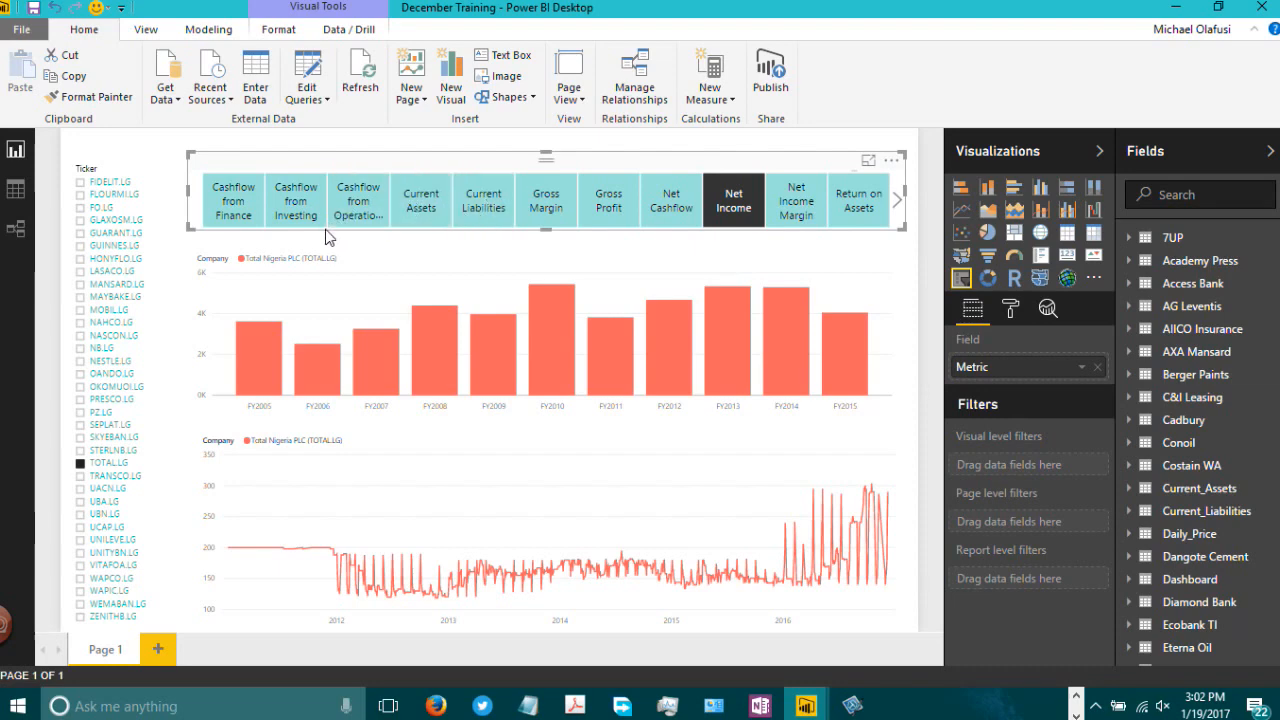
# Step: Switch the metric slicer to Cashflow from Finance, then to Gross Margin
pyautogui.click(248, 212)
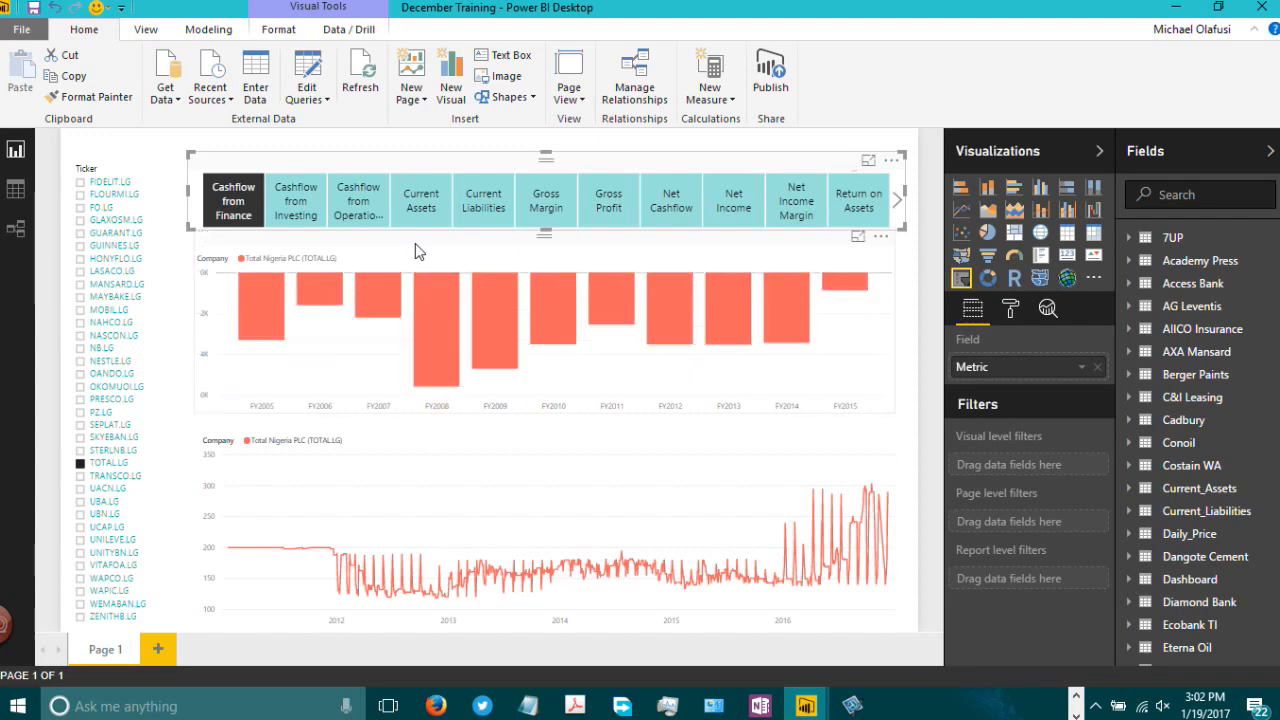
pyautogui.click(532, 209)
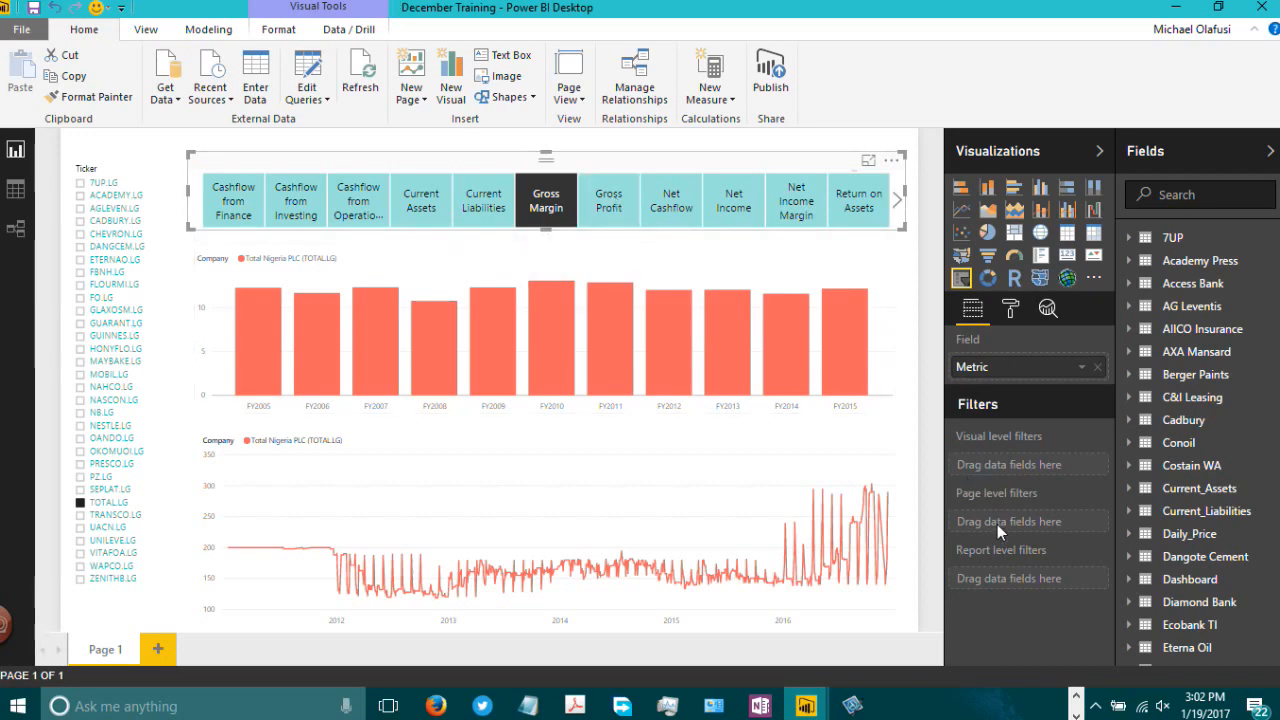
# Step: Switch to Chrome and review the live stream's status on the YouTube live event page
pyautogui.click(1076, 697)
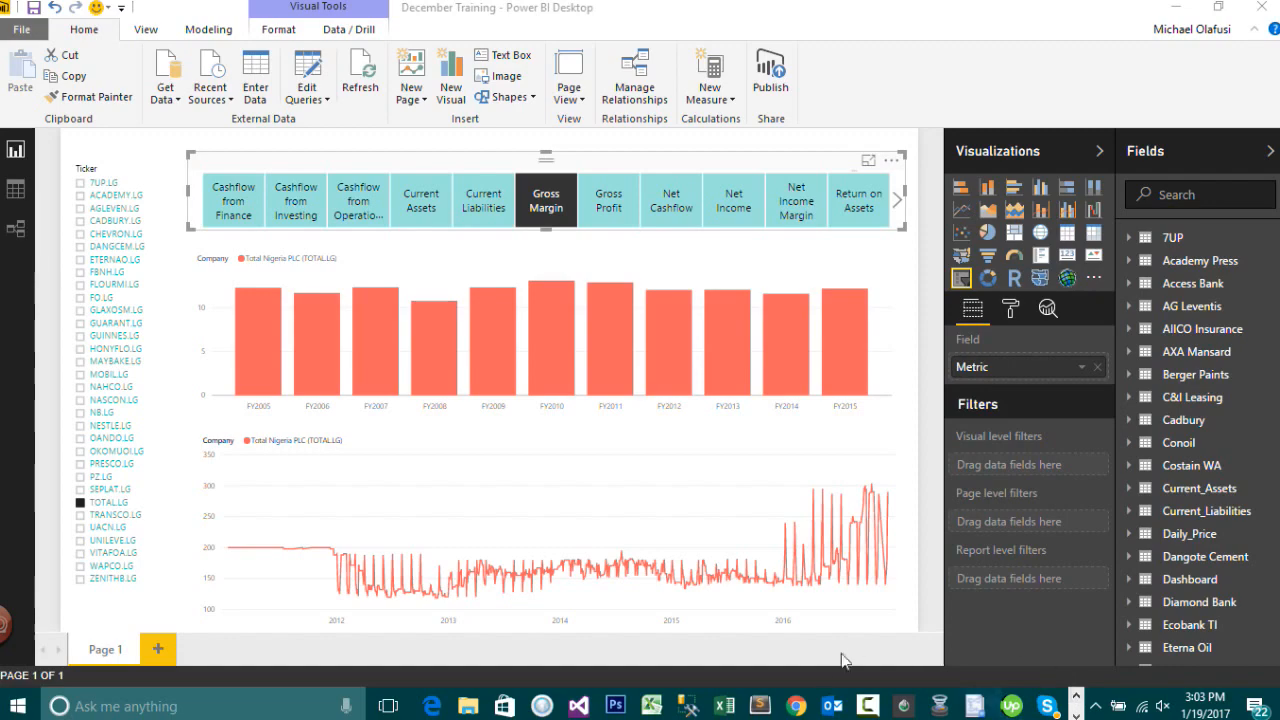
pyautogui.click(800, 706)
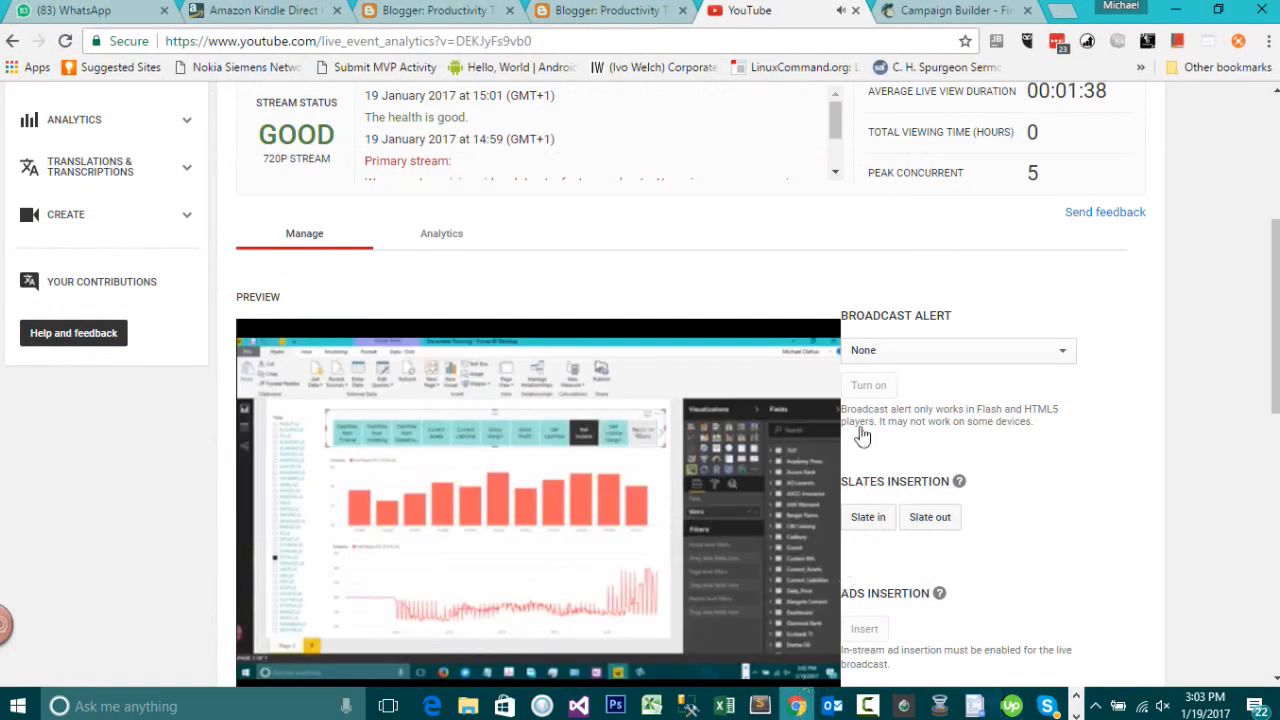
pyautogui.scroll(3, 613, 271)
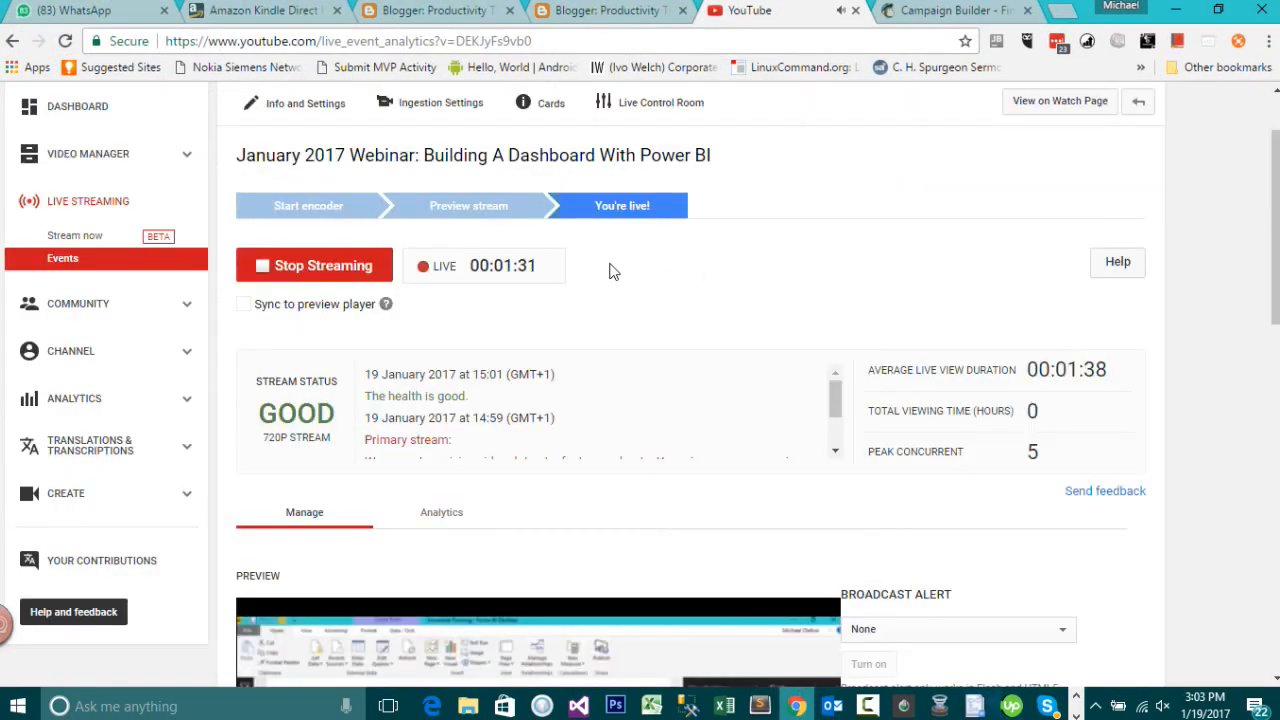
pyautogui.scroll(1, 613, 271)
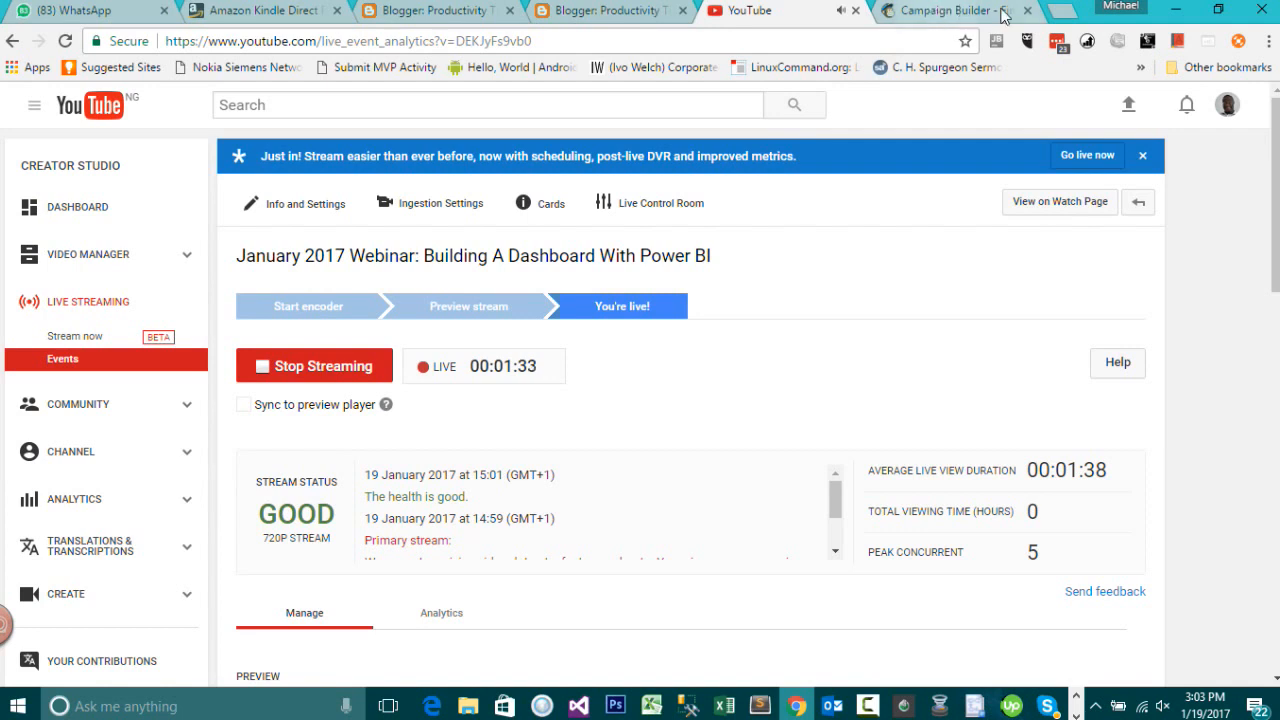
# Step: Open a new browser tab and go to your YouTube channel page through the address bar suggestions
pyautogui.click(1066, 11)
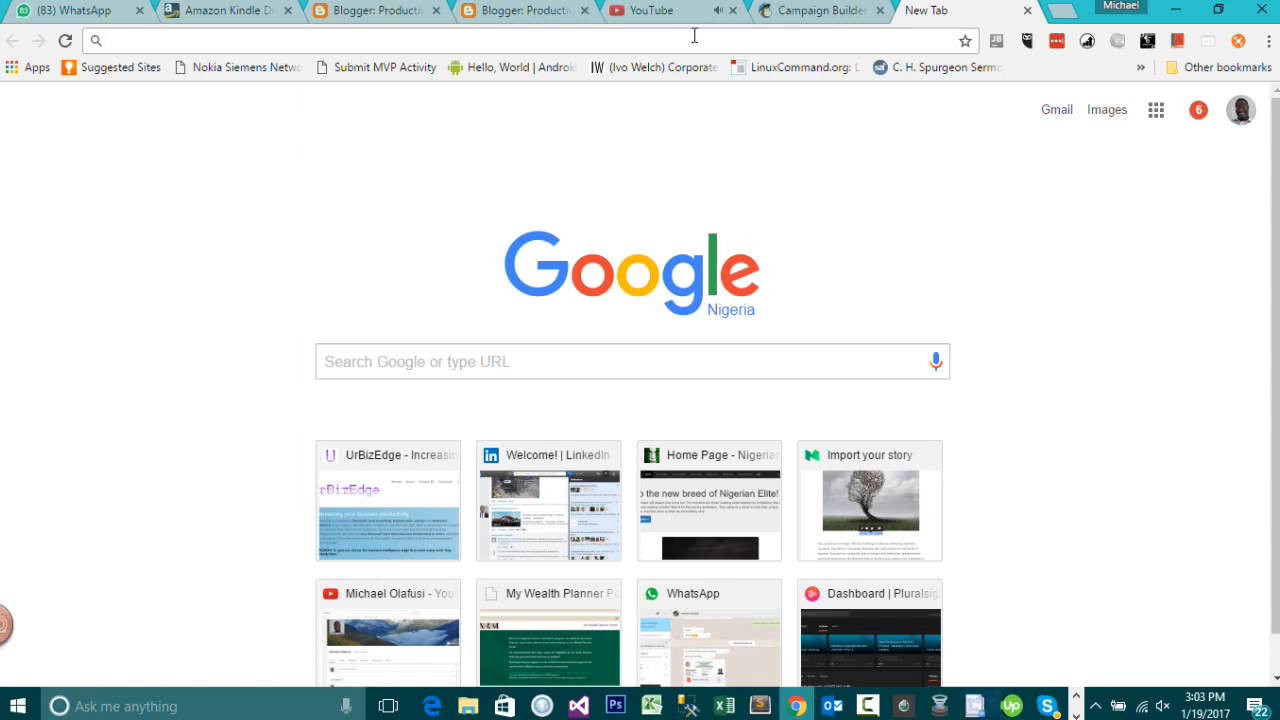
pyautogui.write('youtube.com')
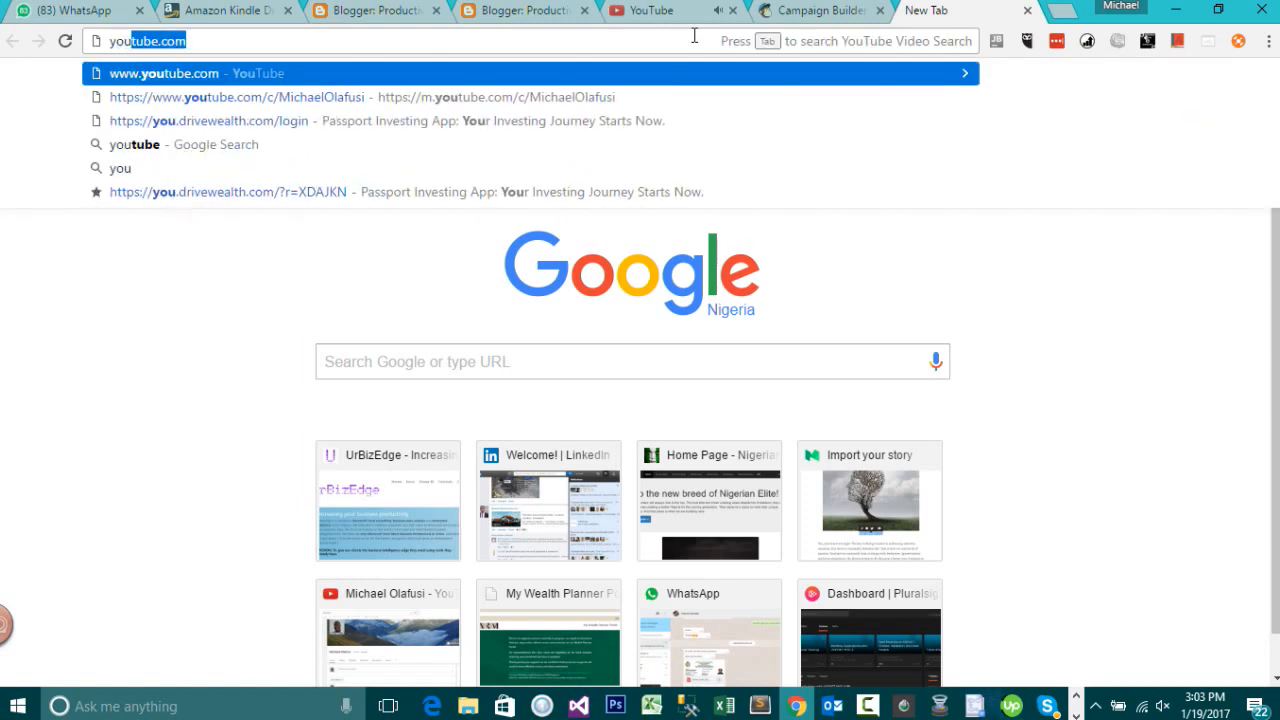
pyautogui.click(401, 100)
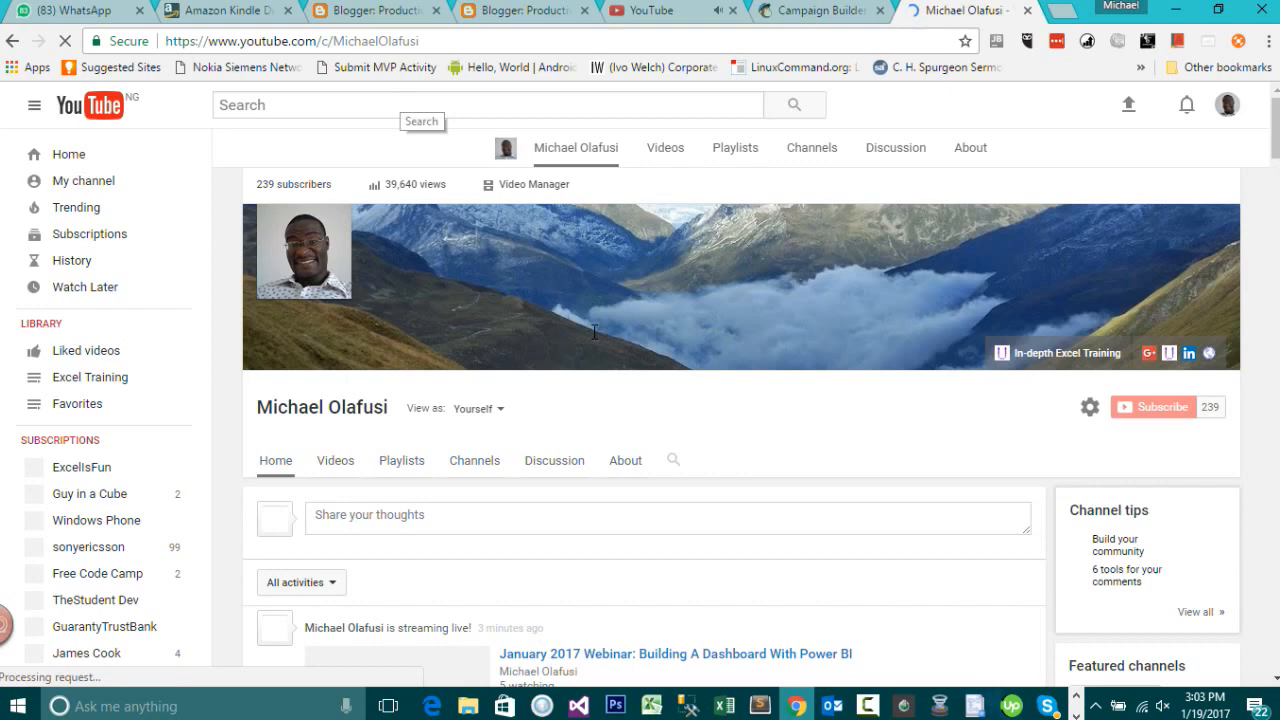
# Step: Open the live video 'January 2017 Webinar: Building A Dashboard With Power BI' from the channel feed
pyautogui.scroll(-2, 628, 372)
pyautogui.scroll(-1, 628, 372)
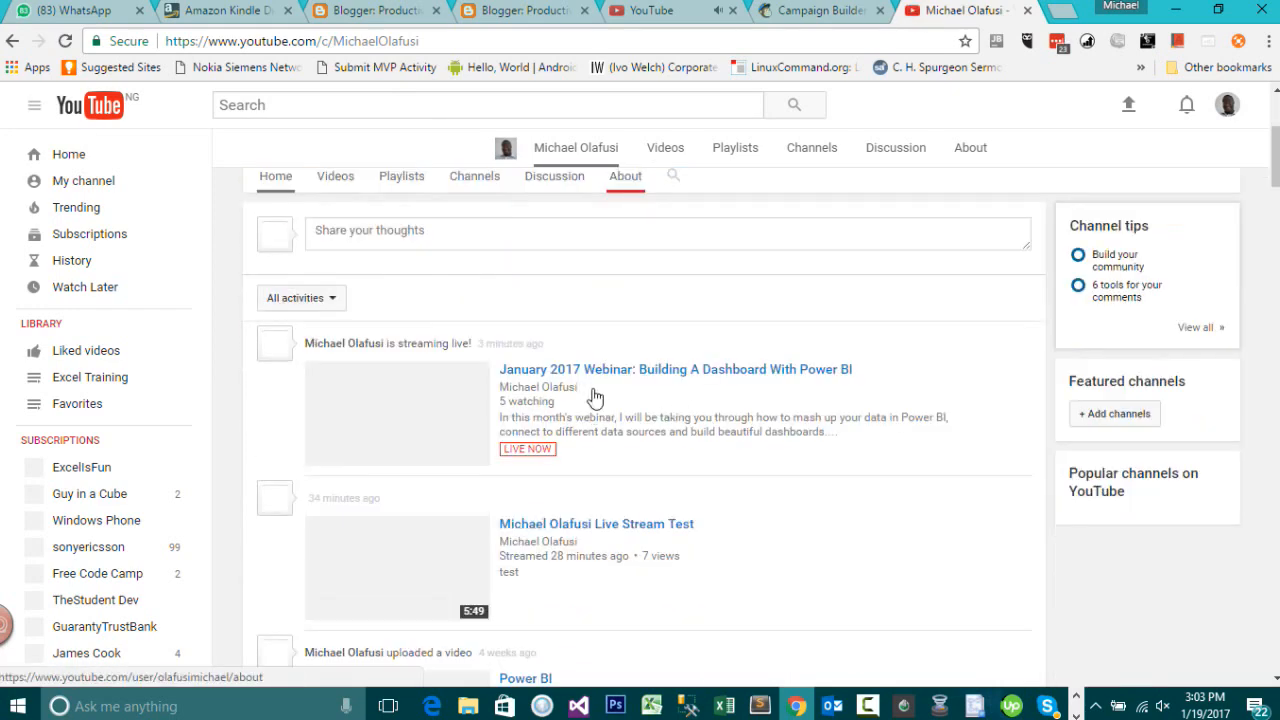
pyautogui.click(716, 416)
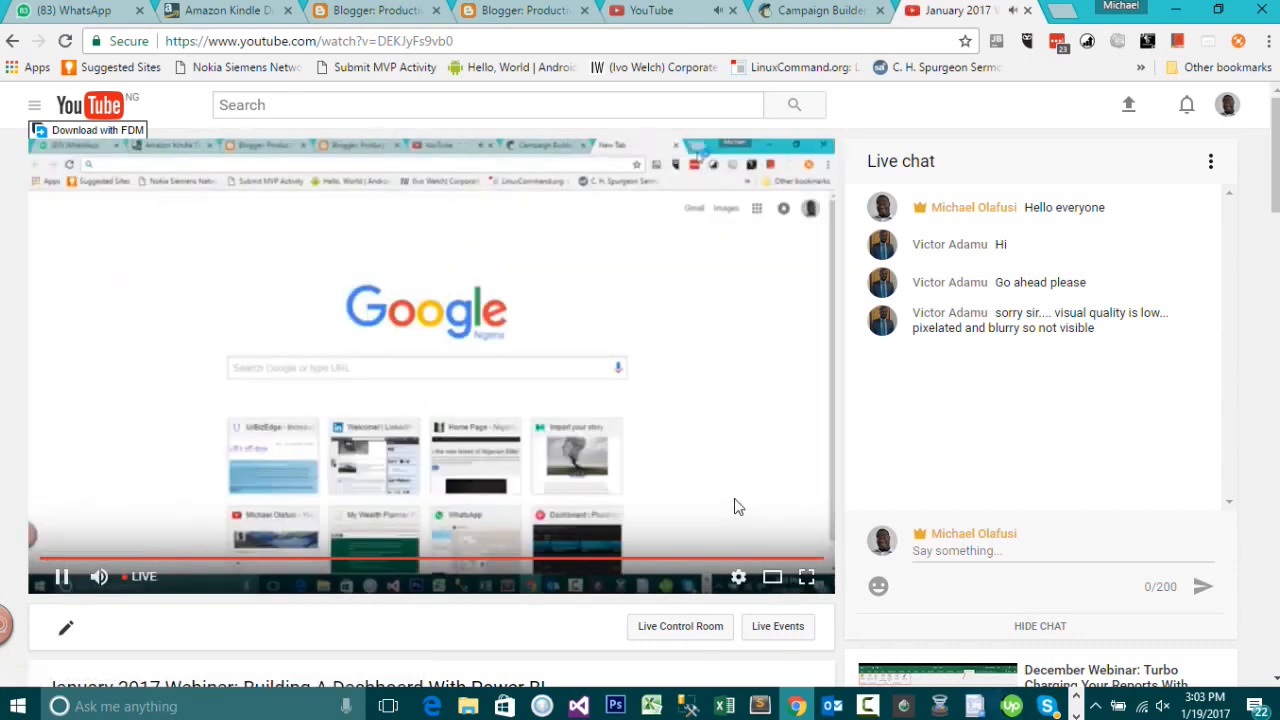
# Step: Set the player's video quality to 720p
pyautogui.click(738, 580)
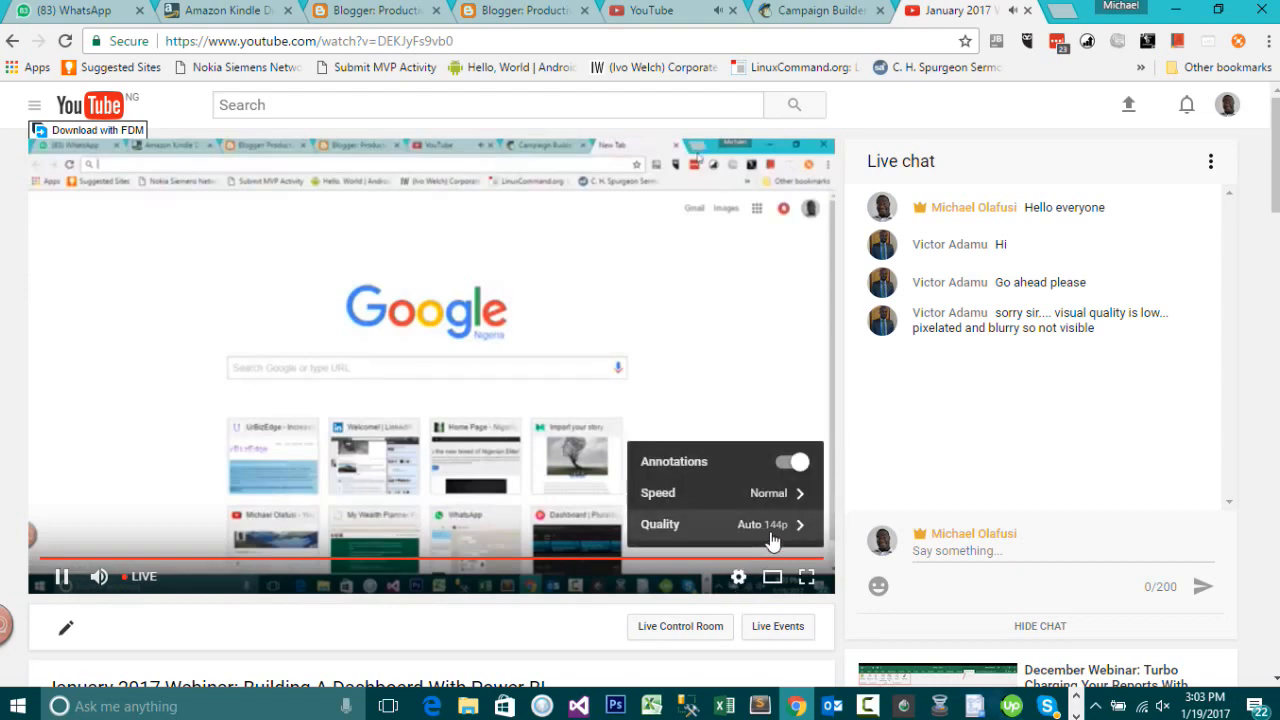
pyautogui.click(776, 537)
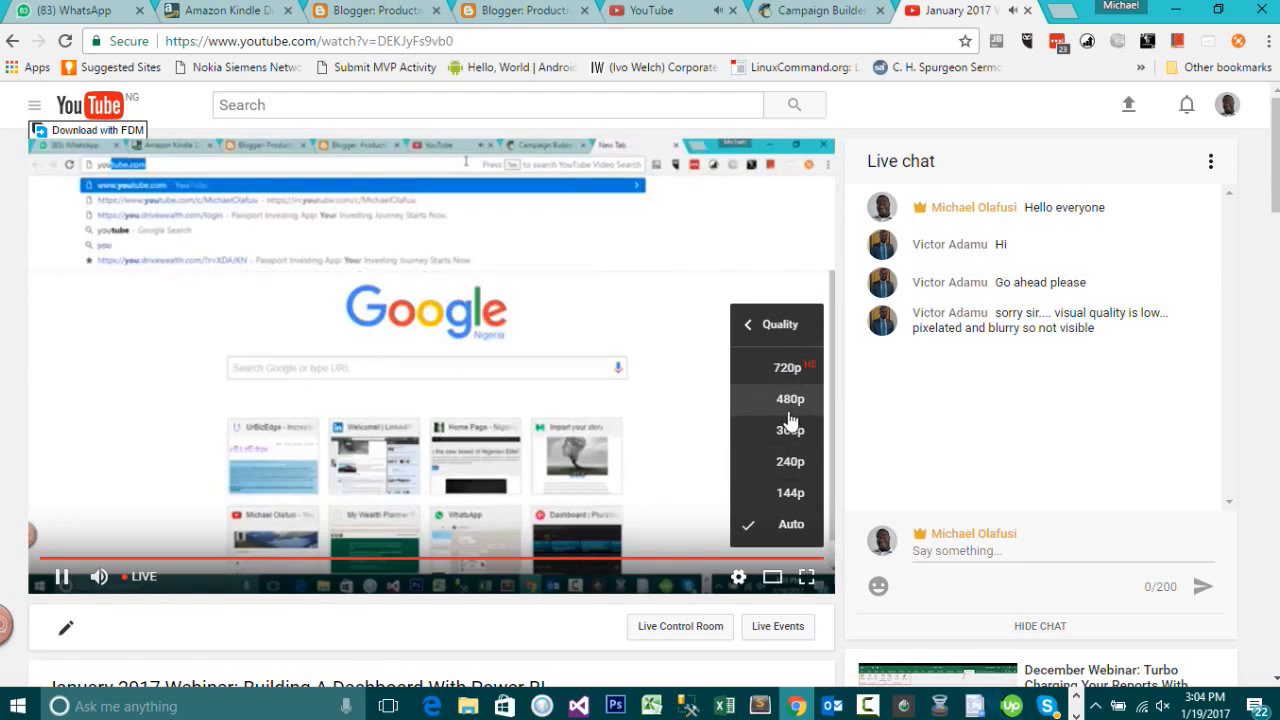
pyautogui.click(792, 370)
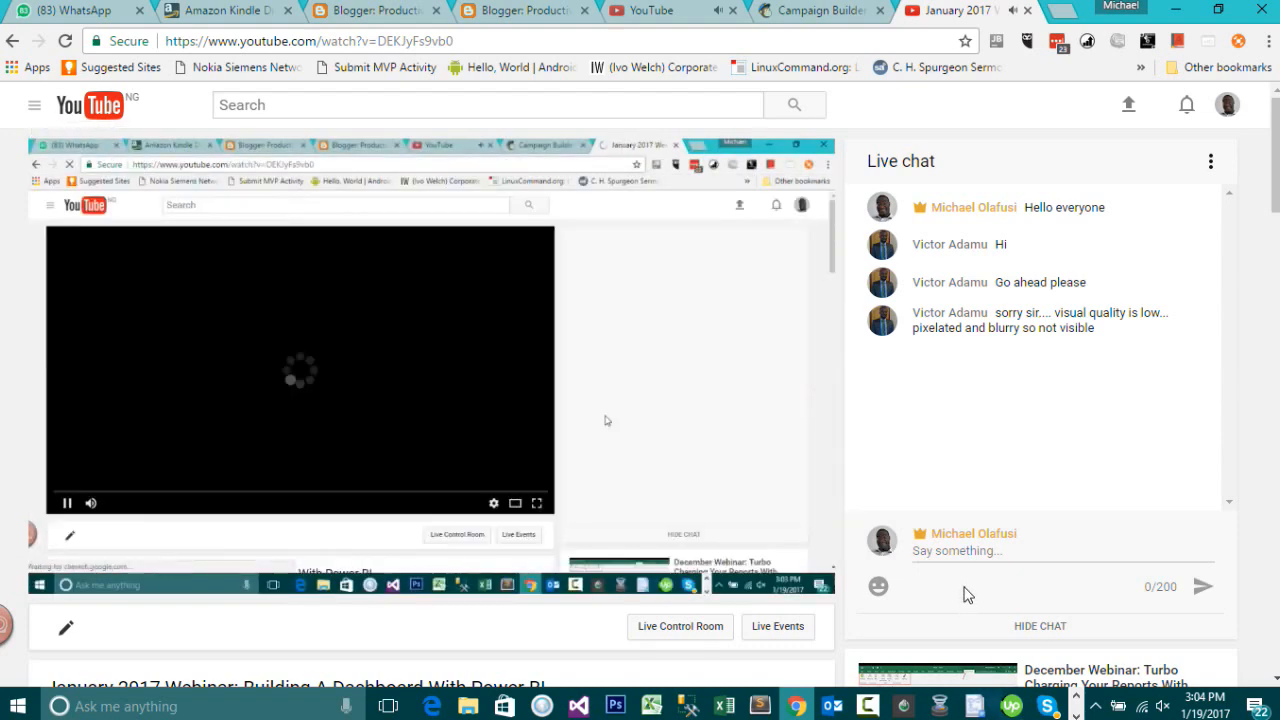
# Step: Post the live chat message 'Set the video quality to either 720px or 480px'
pyautogui.click(964, 548)
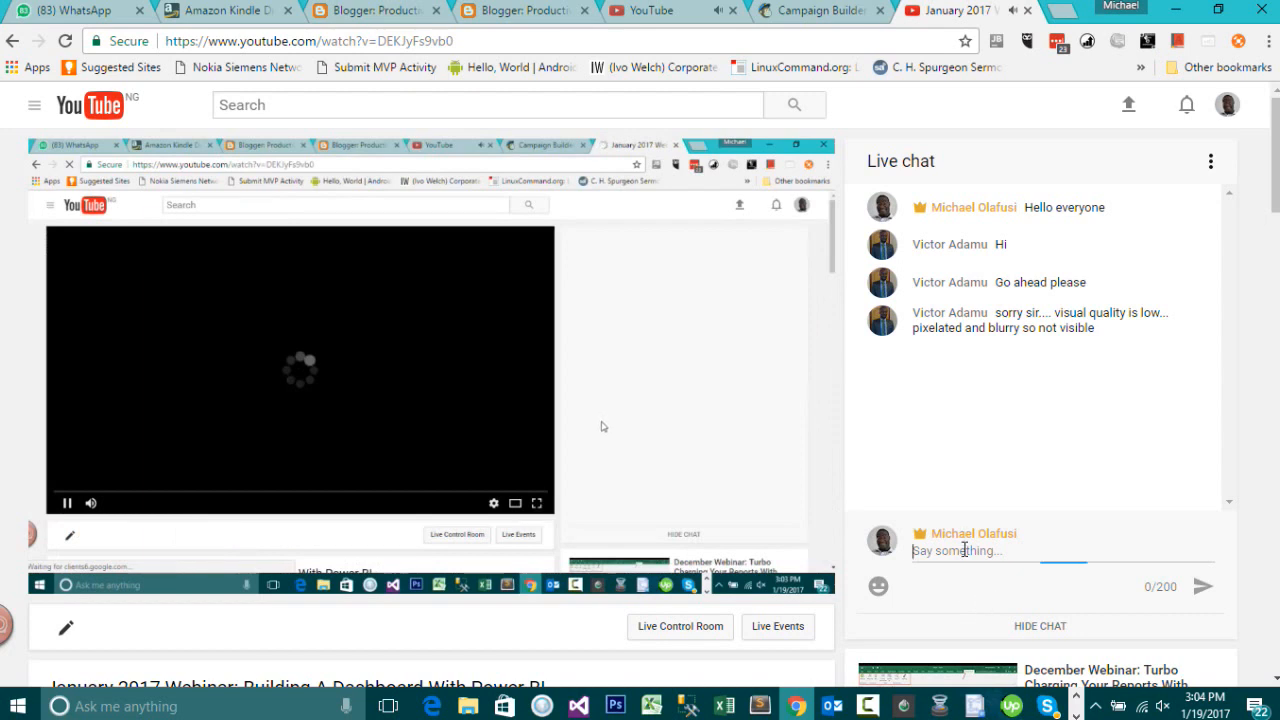
pyautogui.write('Set t')
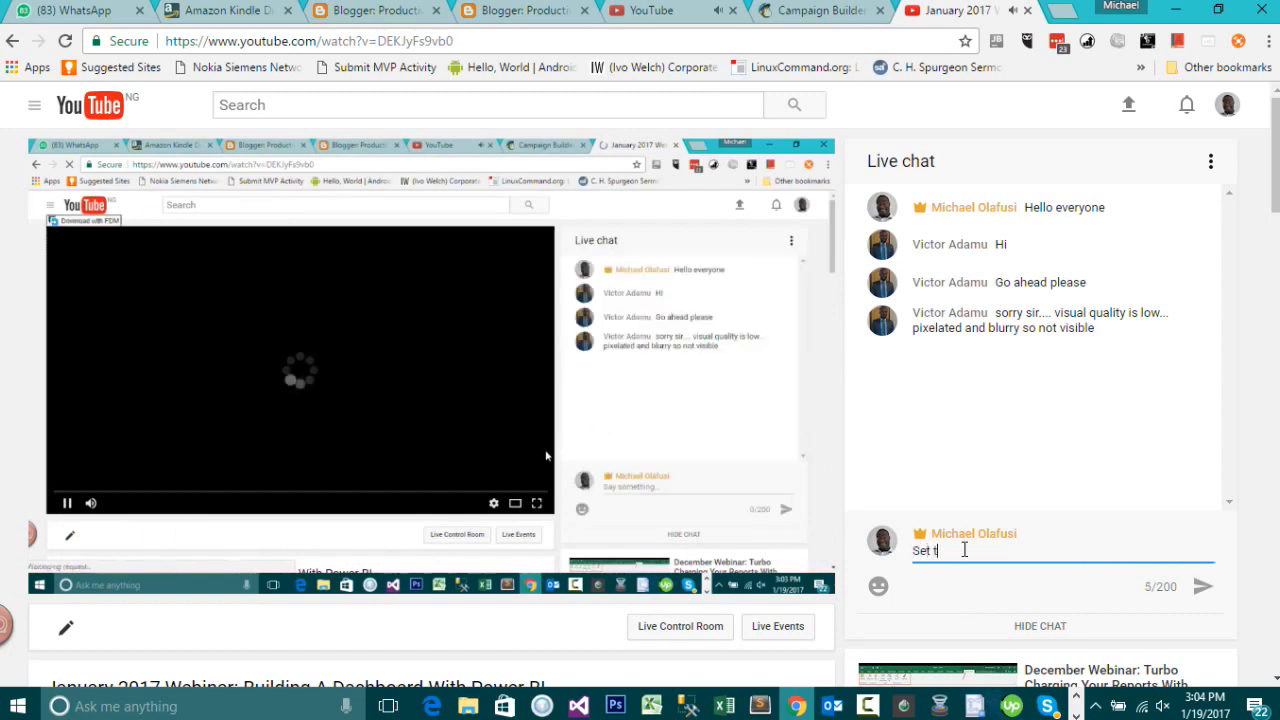
pyautogui.write('he v')
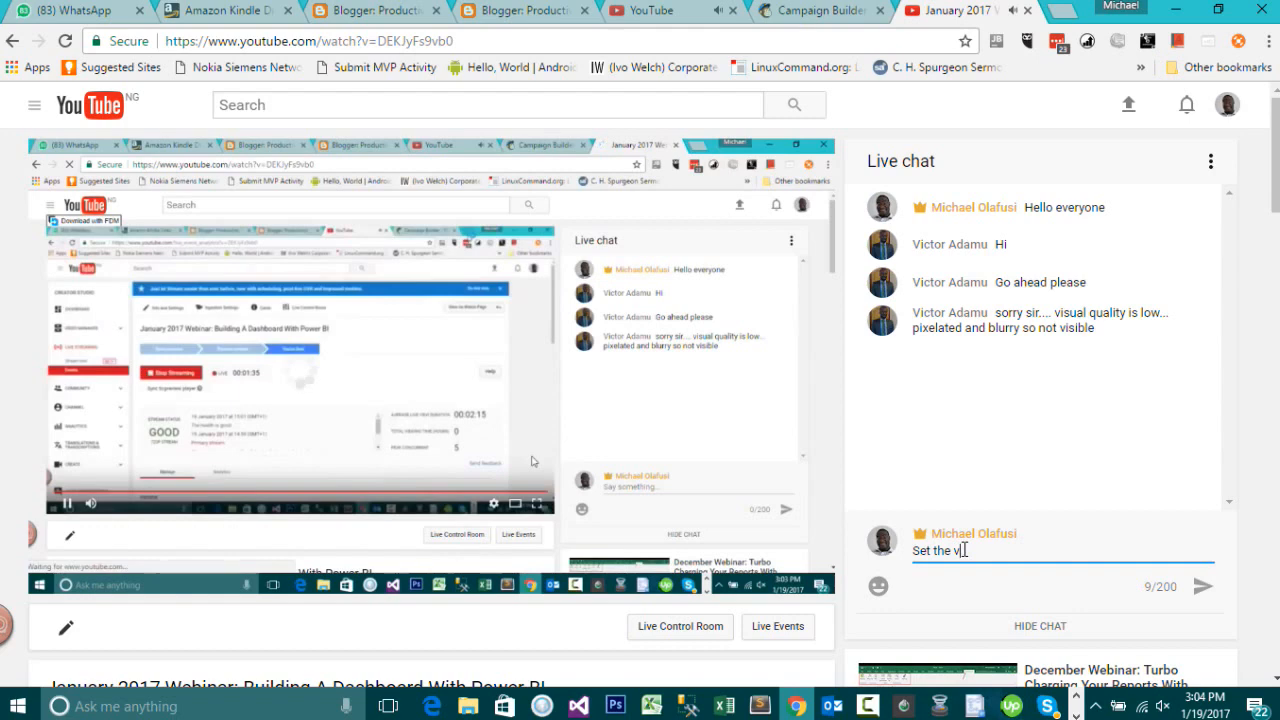
pyautogui.write('ideo qual')
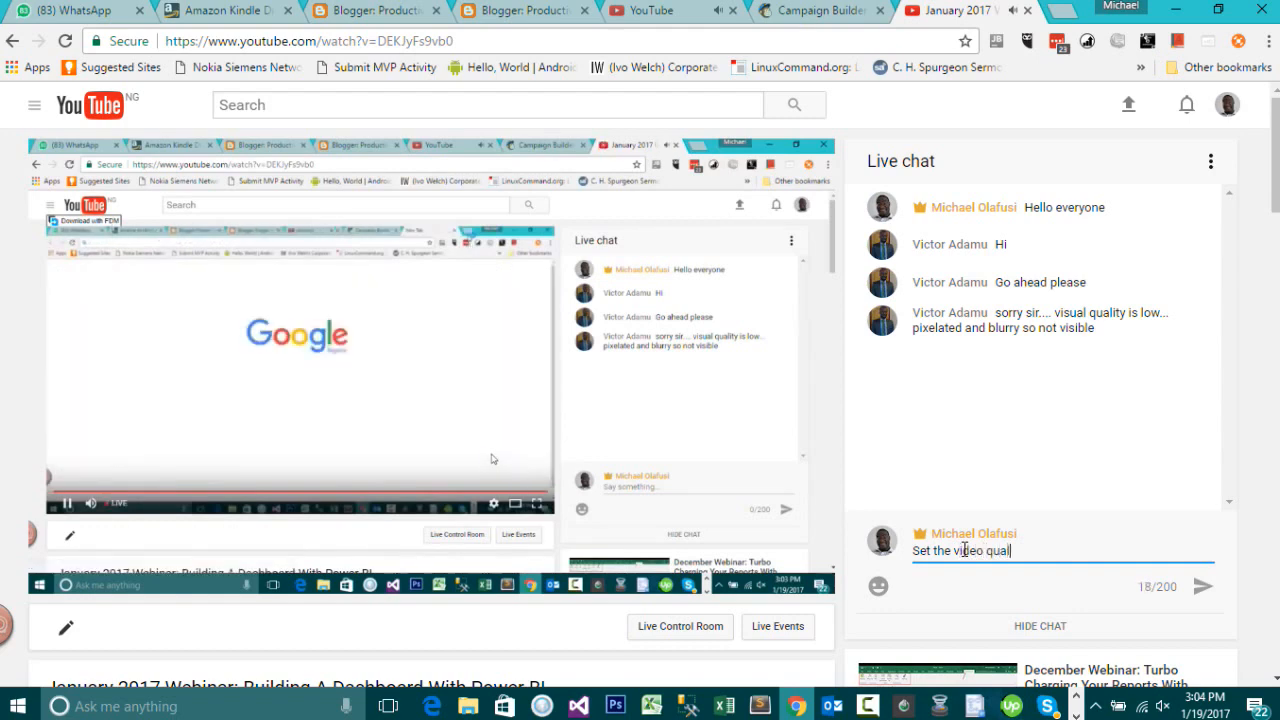
pyautogui.write('ity to')
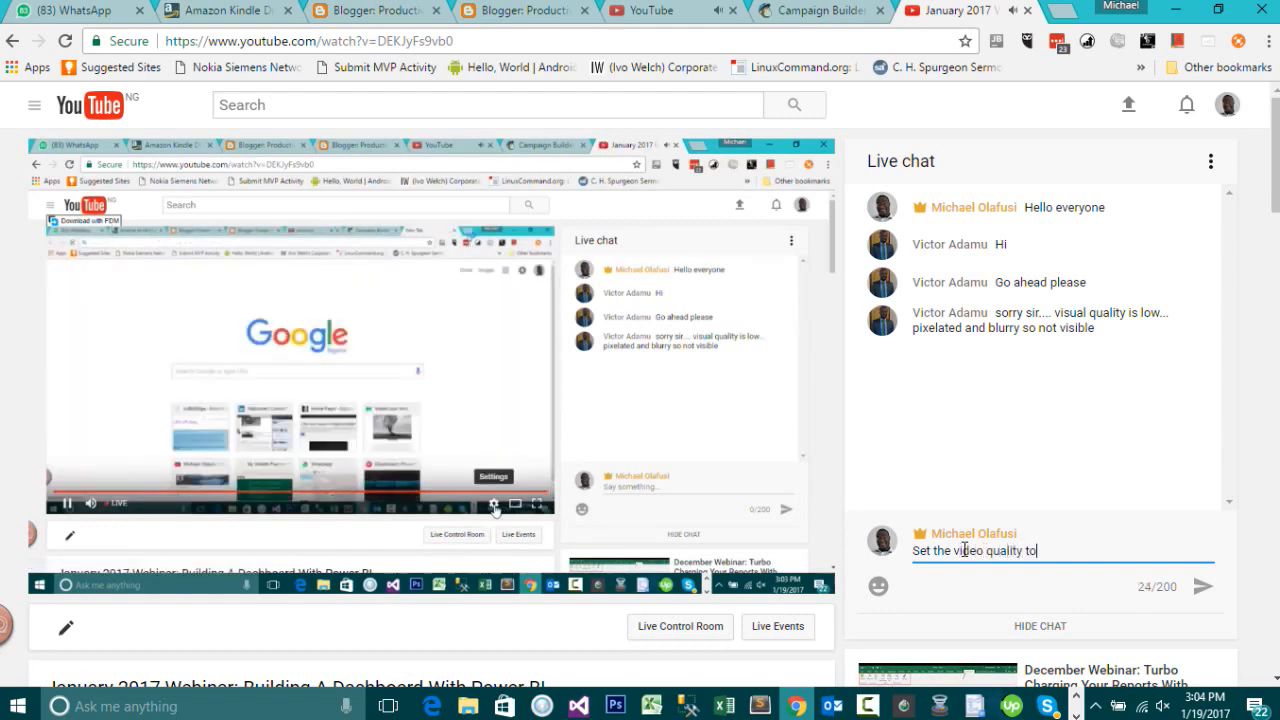
pyautogui.write(' eit')
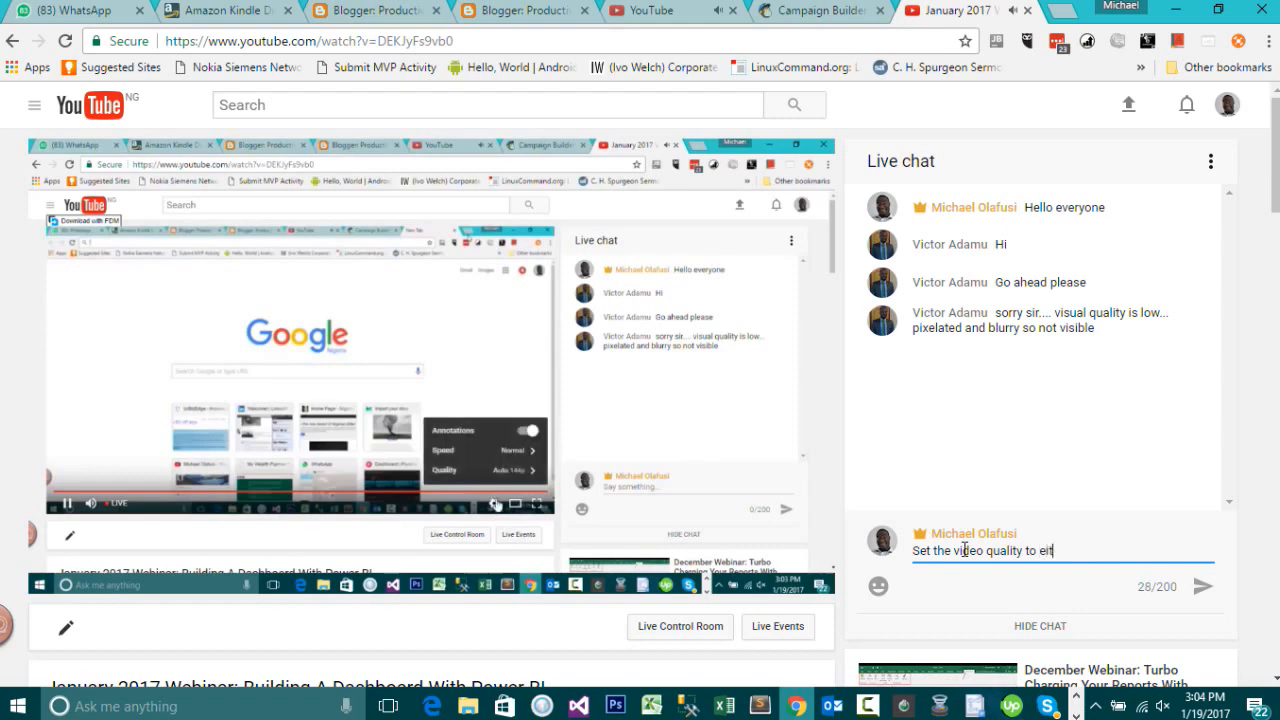
pyautogui.write('her 720')
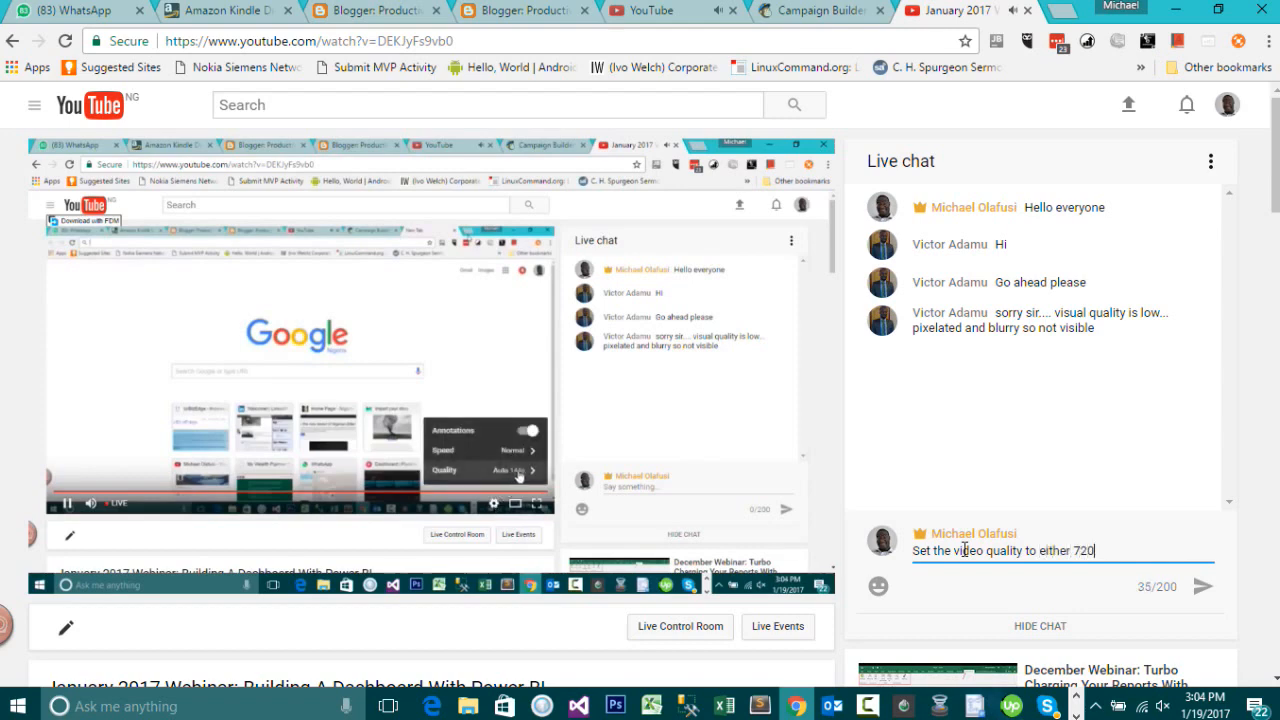
pyautogui.write('px or ')
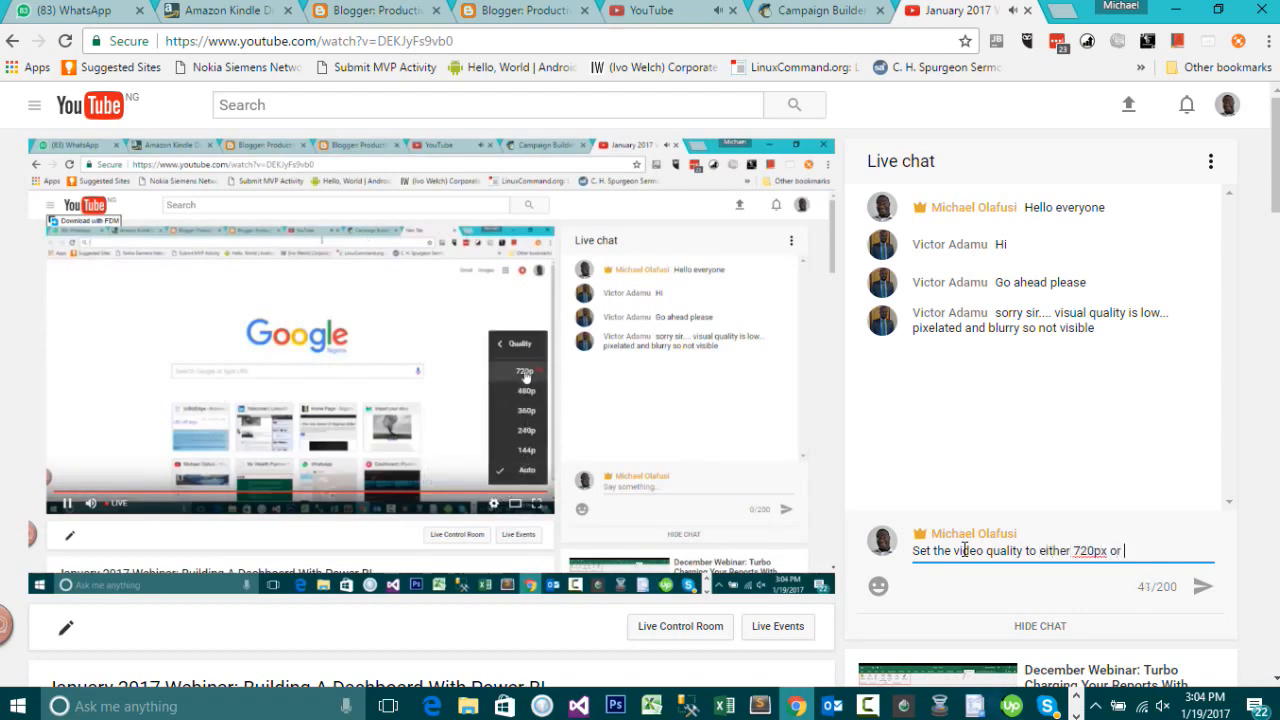
pyautogui.write('480')
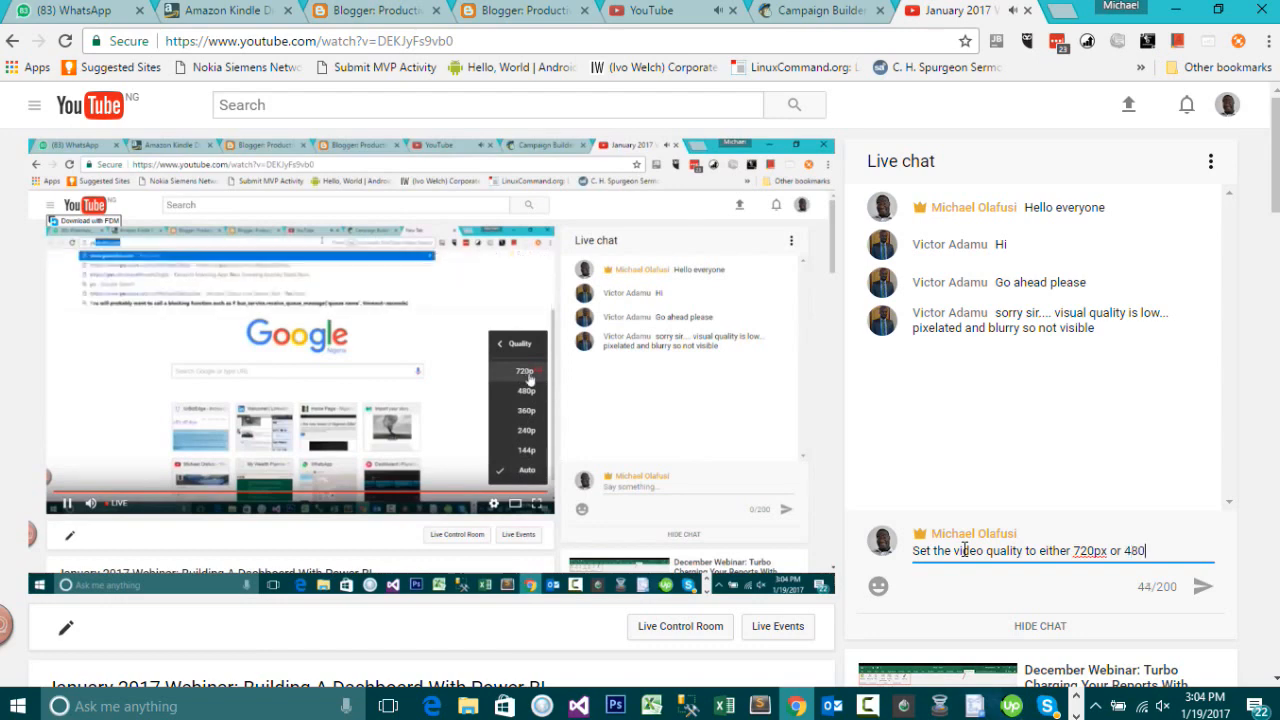
pyautogui.write('px')
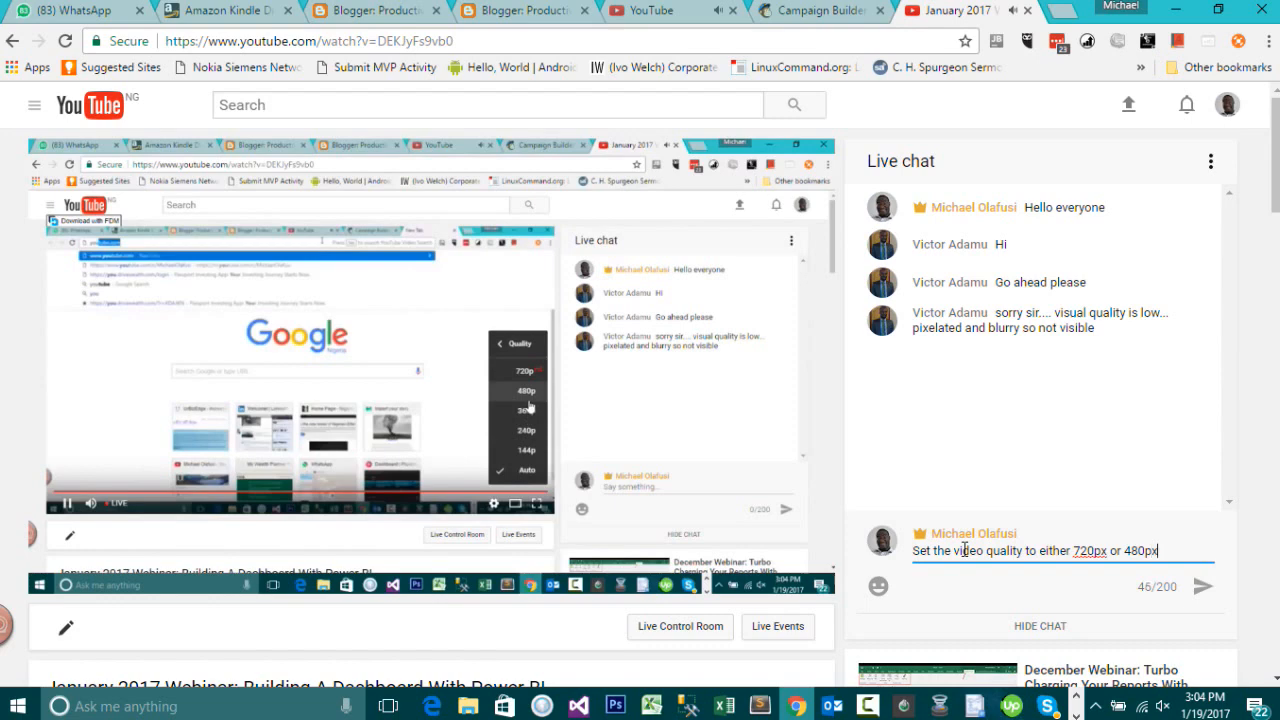
pyautogui.press('Return')
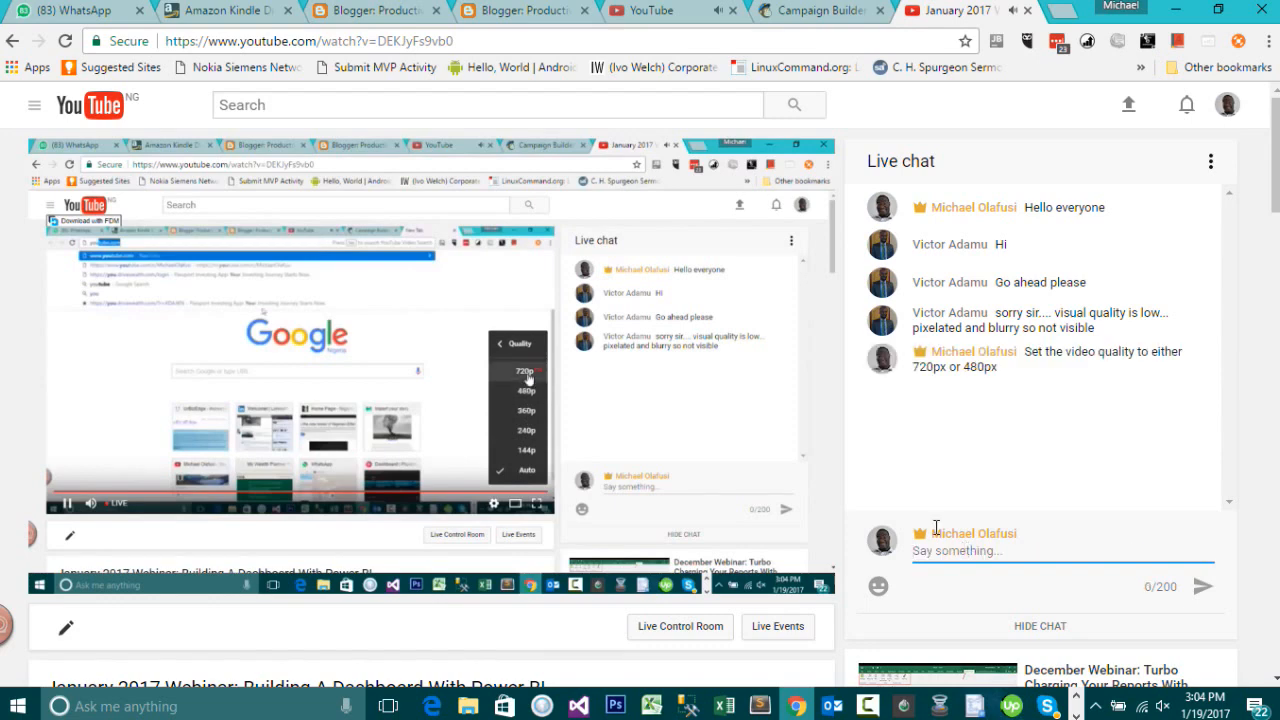
# Step: Open the player's settings menu and post the live chat message 'It's under setting, quality'
pyautogui.click(738, 578)
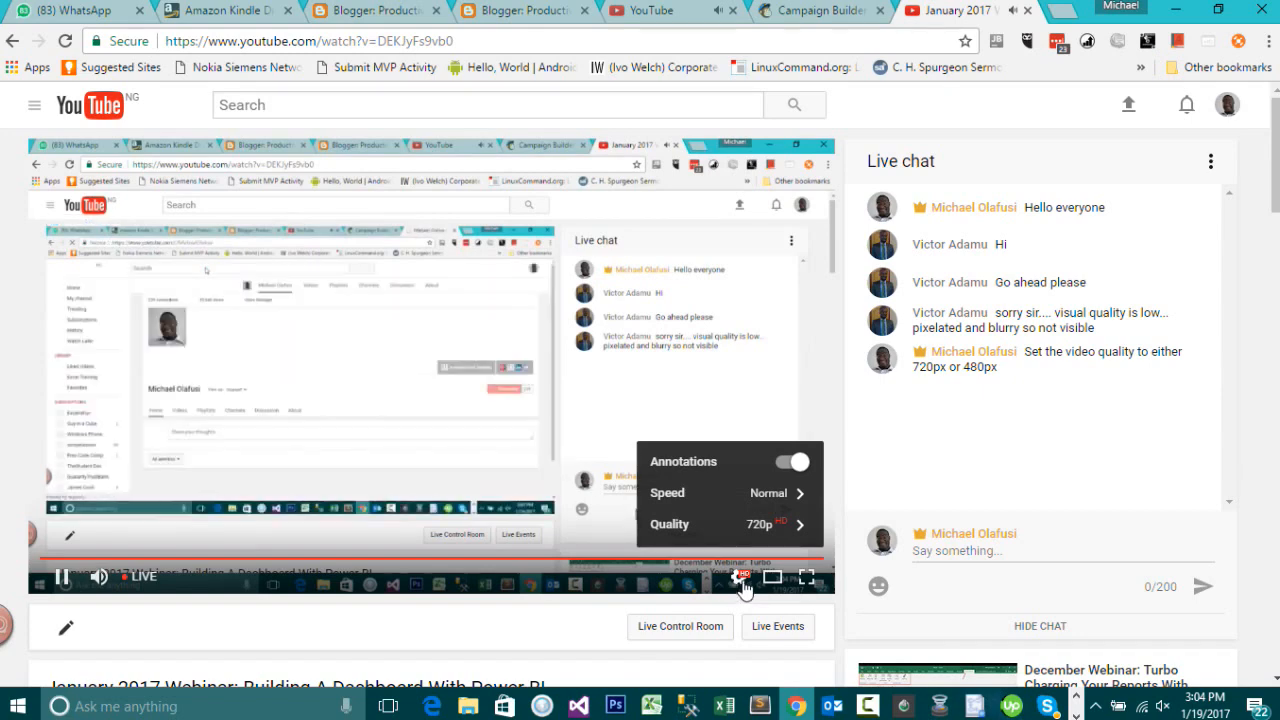
pyautogui.click(965, 546)
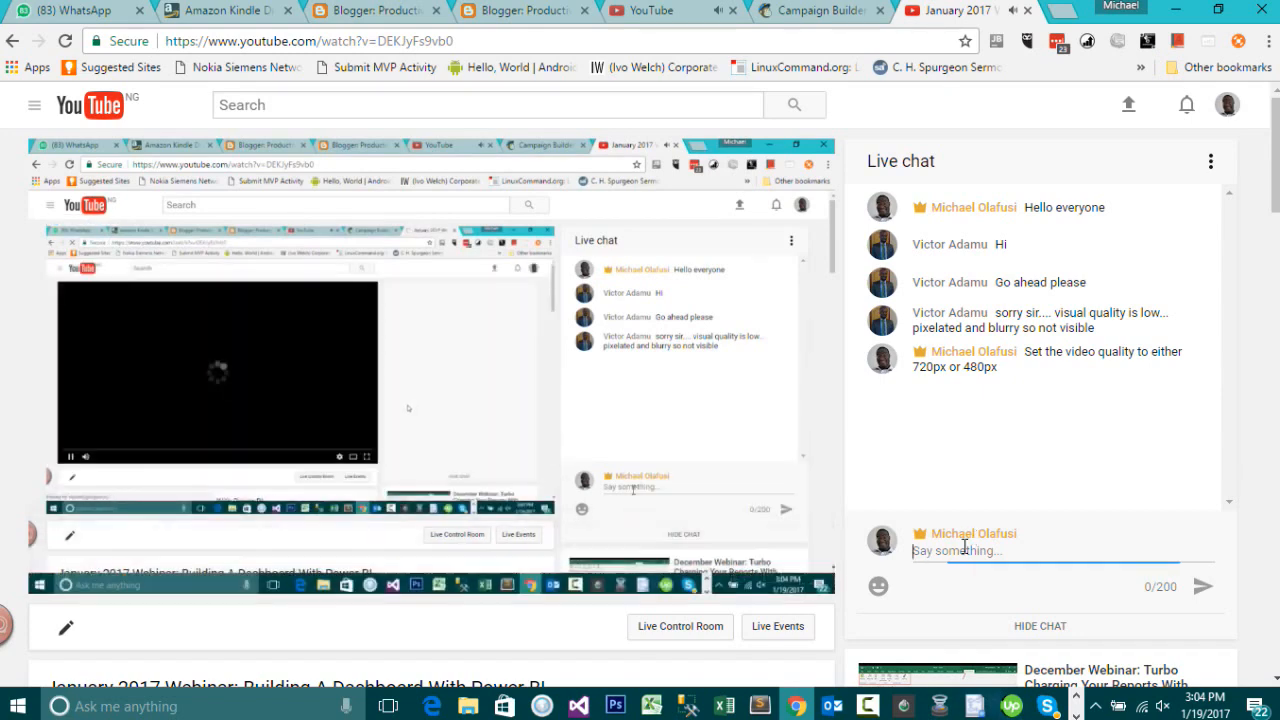
pyautogui.write("It's ")
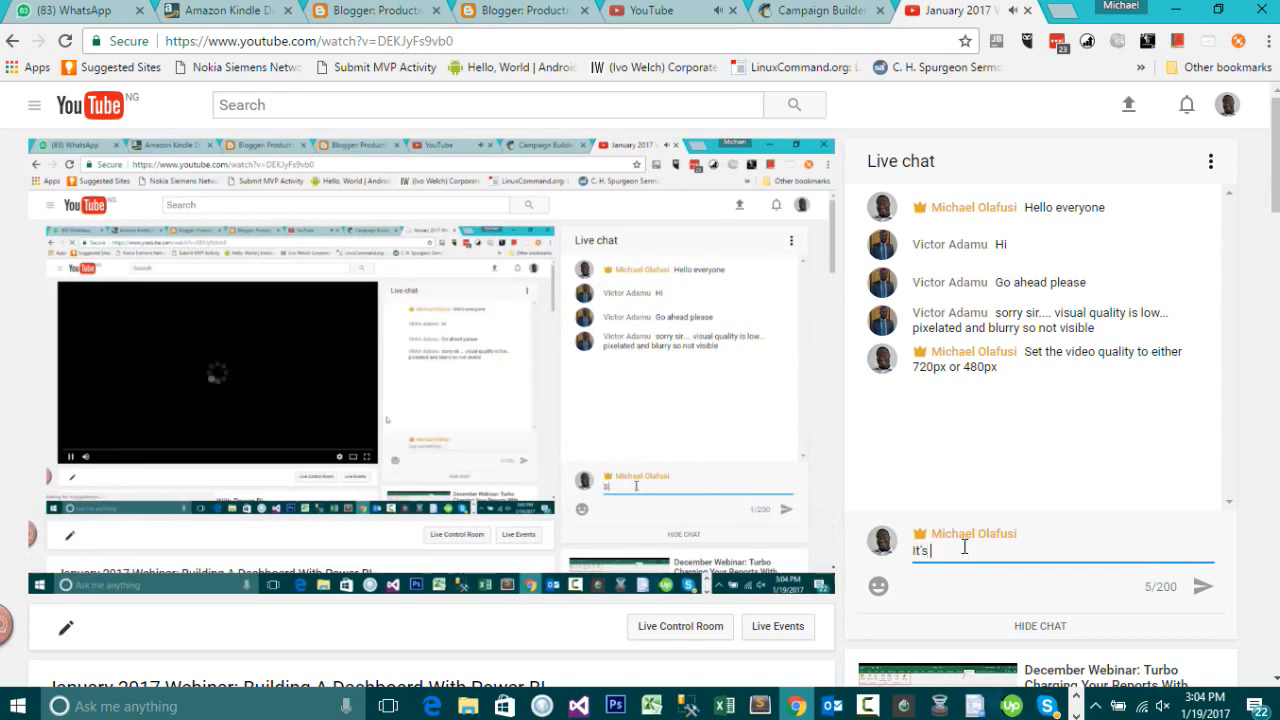
pyautogui.write('unde')
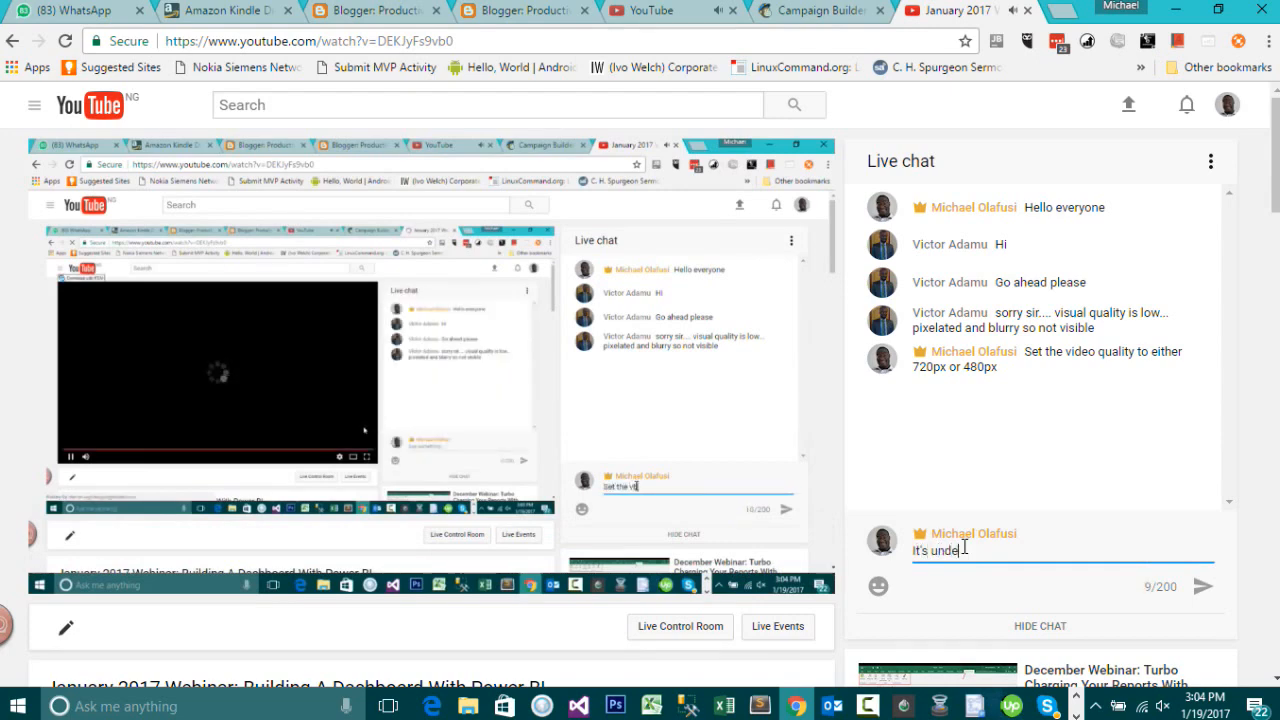
pyautogui.write('r settii')
pyautogui.press('BackSpace')
pyautogui.press('BackSpace')
pyautogui.press('BackSpace')
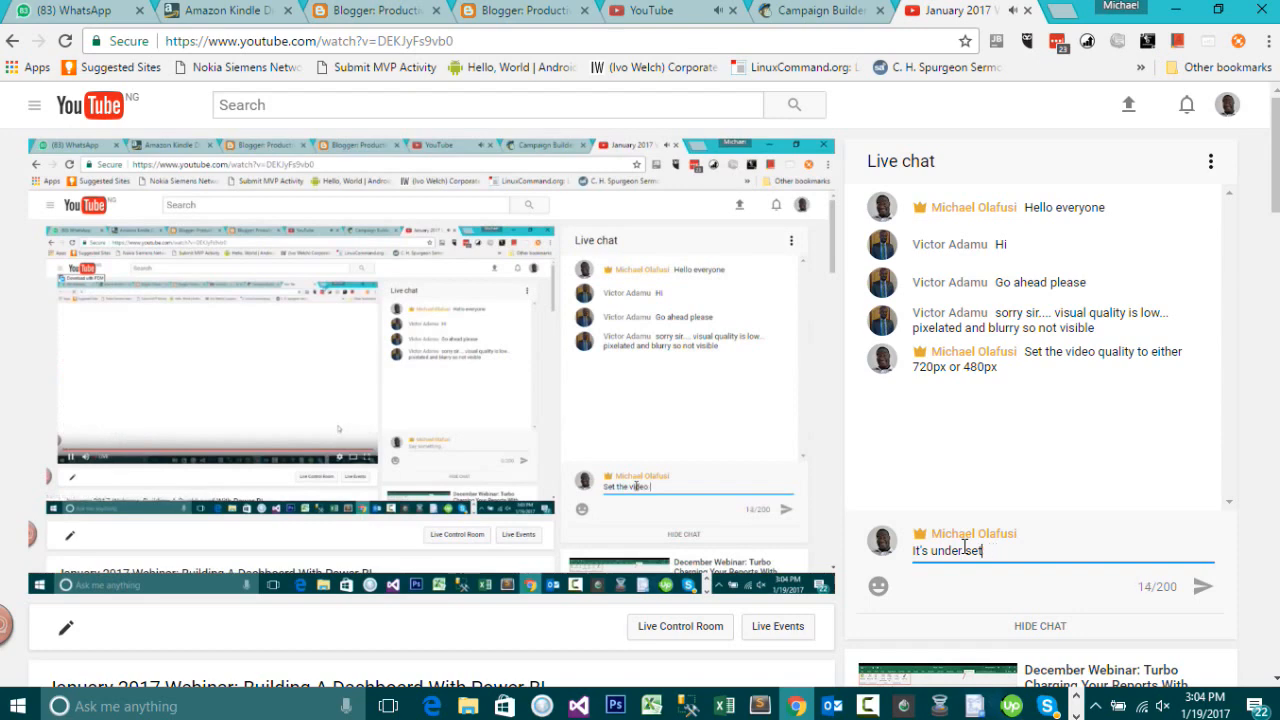
pyautogui.write('ting, ')
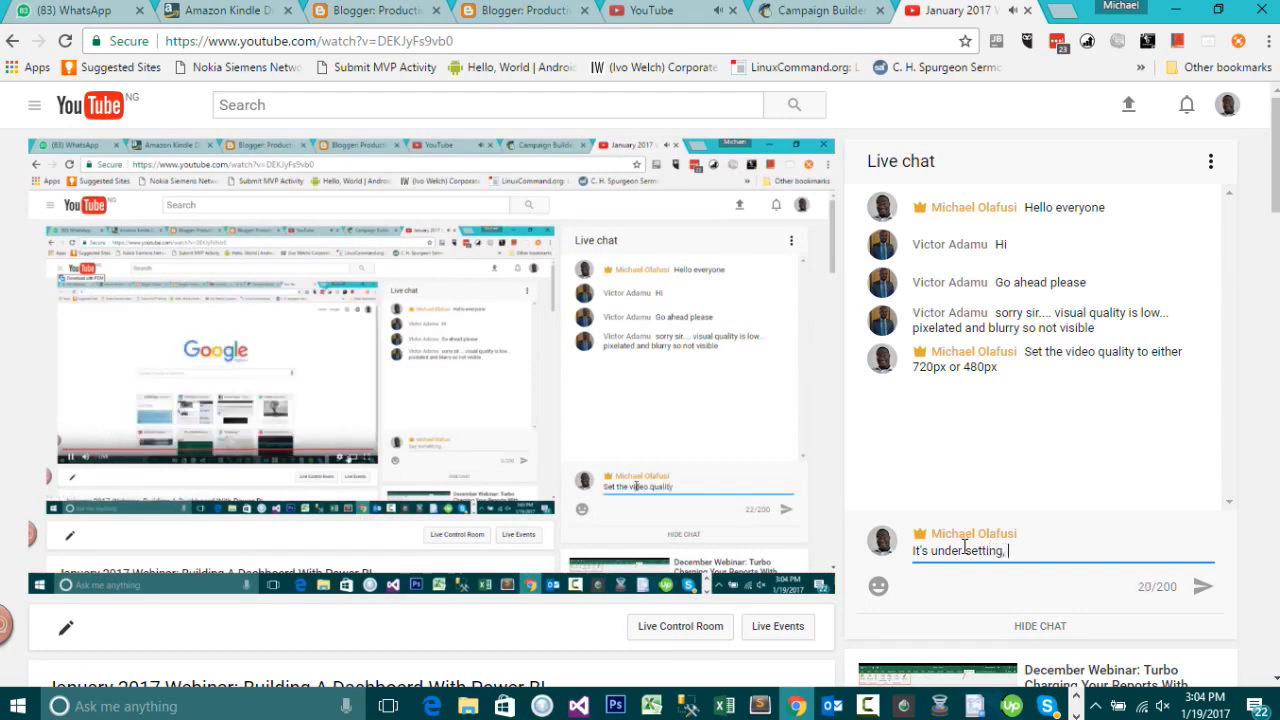
pyautogui.write('quality')
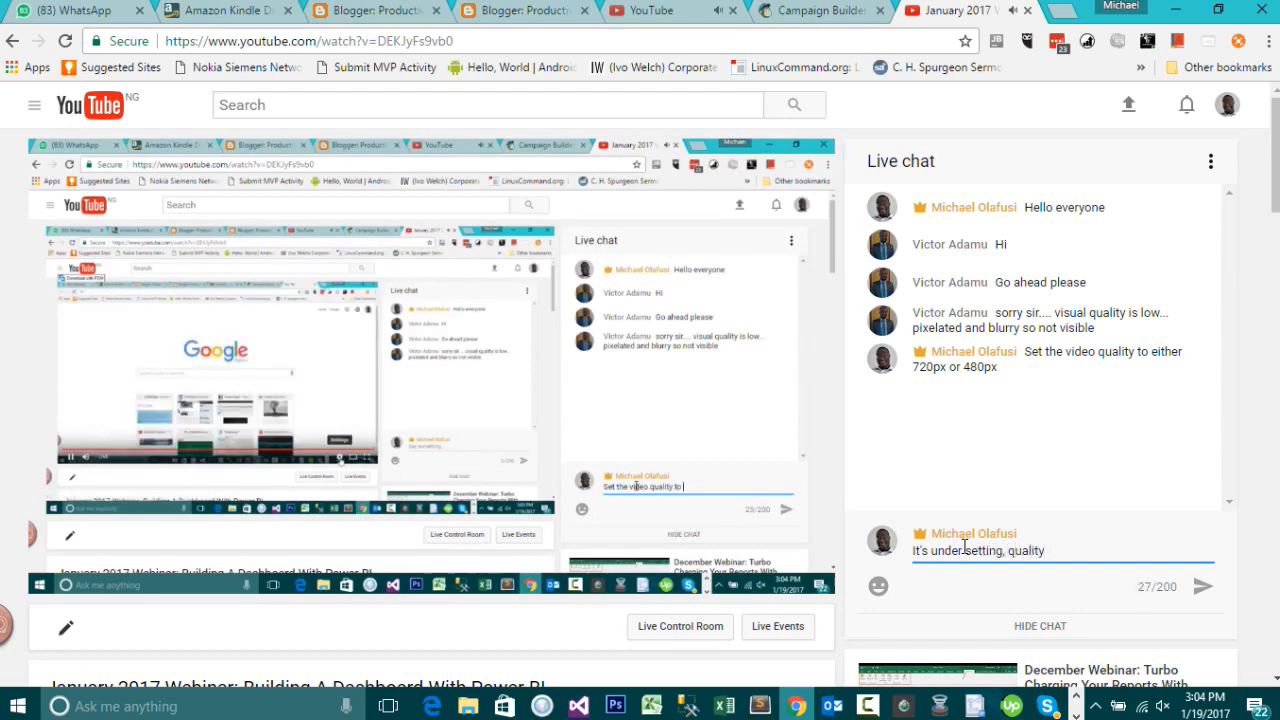
pyautogui.press('Return')
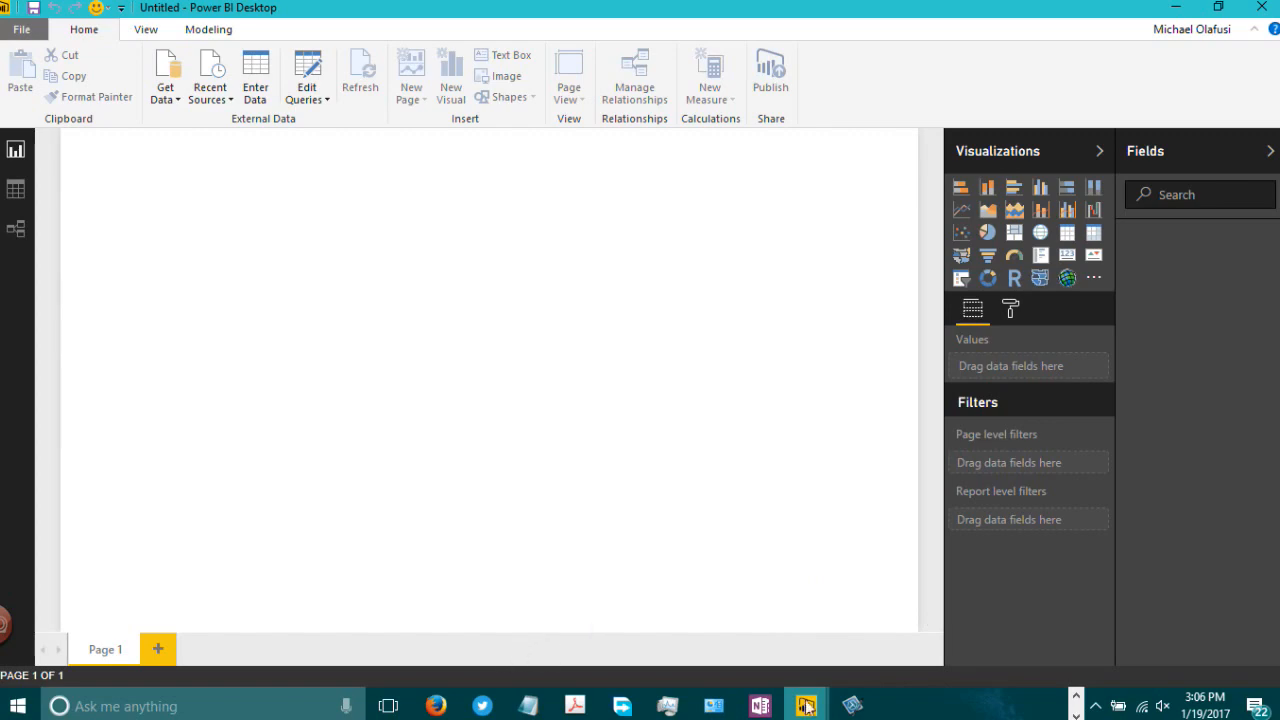
# Step: Switch to File Explorer and open the Stock Analysis.xlsx workbook from the Desktop's Power BI folder
pyautogui.click(1077, 693)
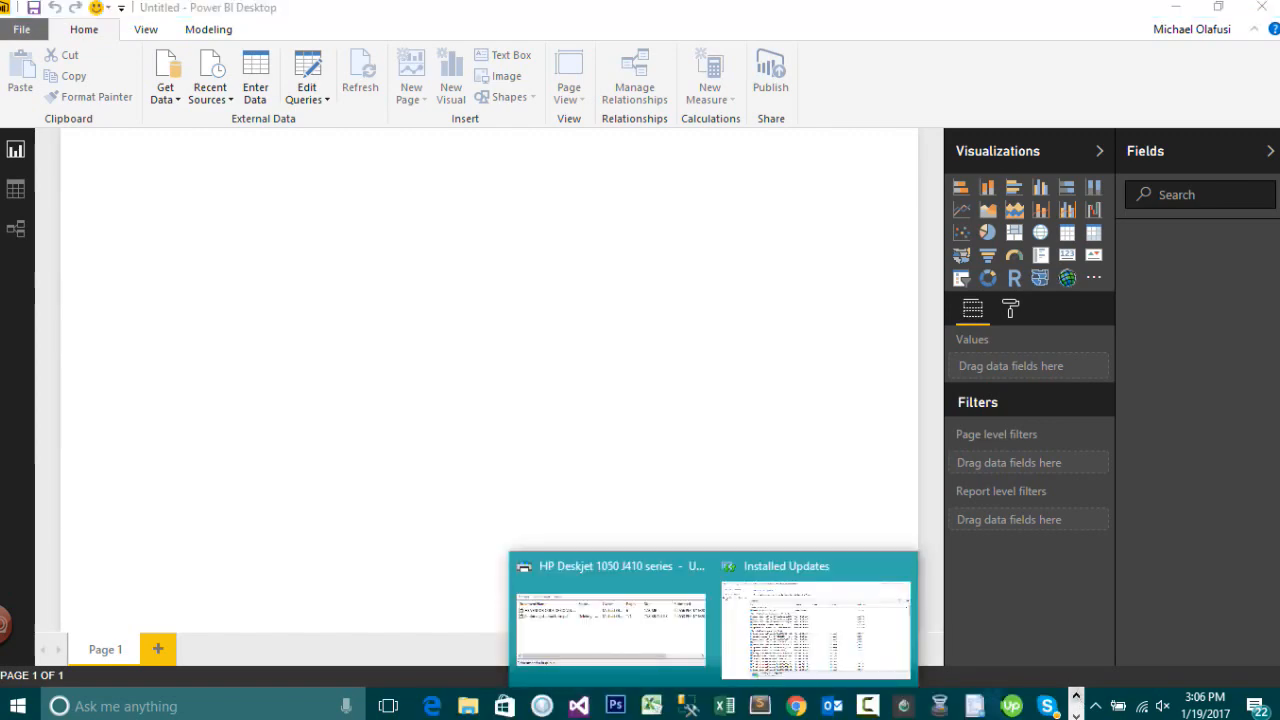
pyautogui.click(467, 706)
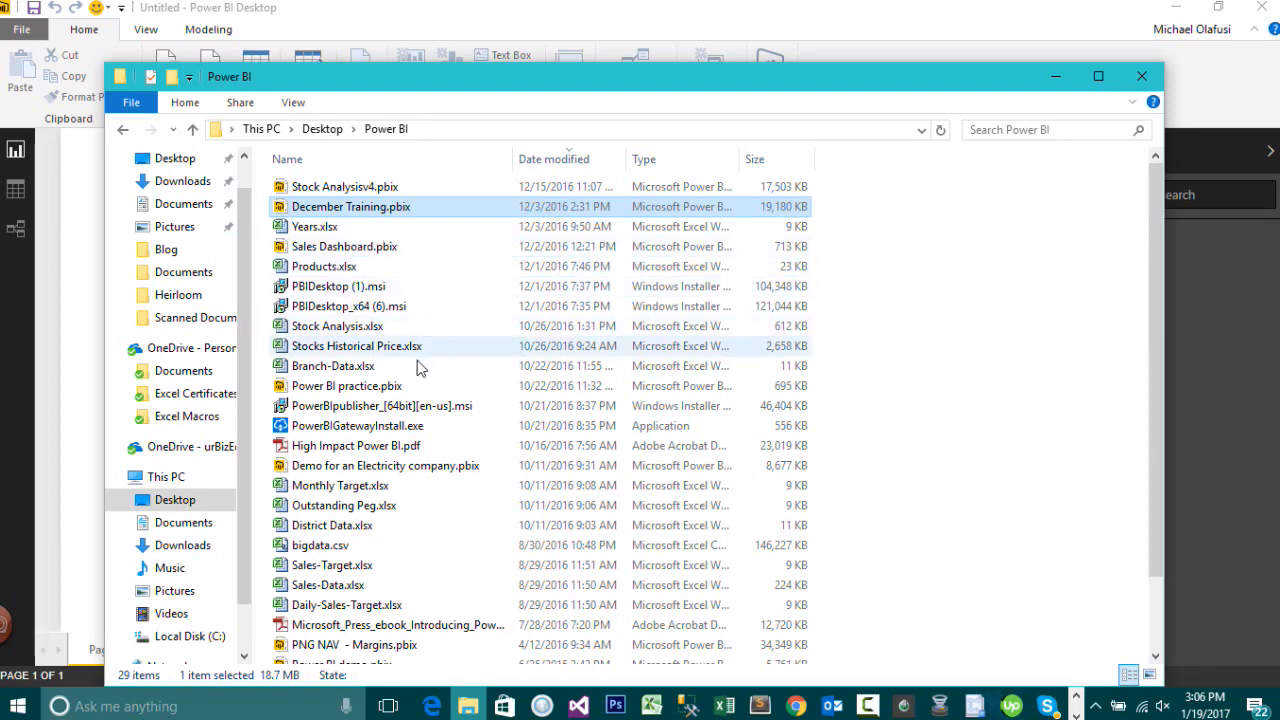
pyautogui.click(352, 333)
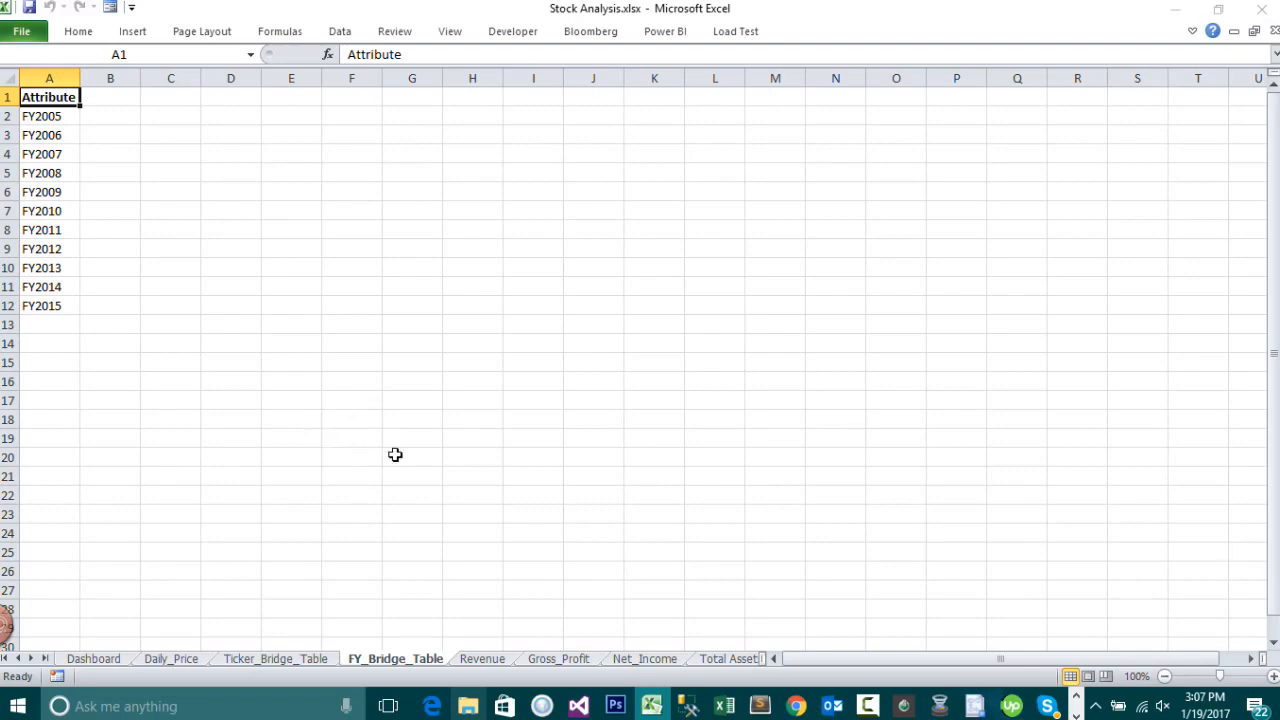
# Step: Browse the workbook's Revenue, Gross_Profit, Net_Income and other financial statement sheets, highlighting the Revenue data range
pyautogui.click(484, 660)
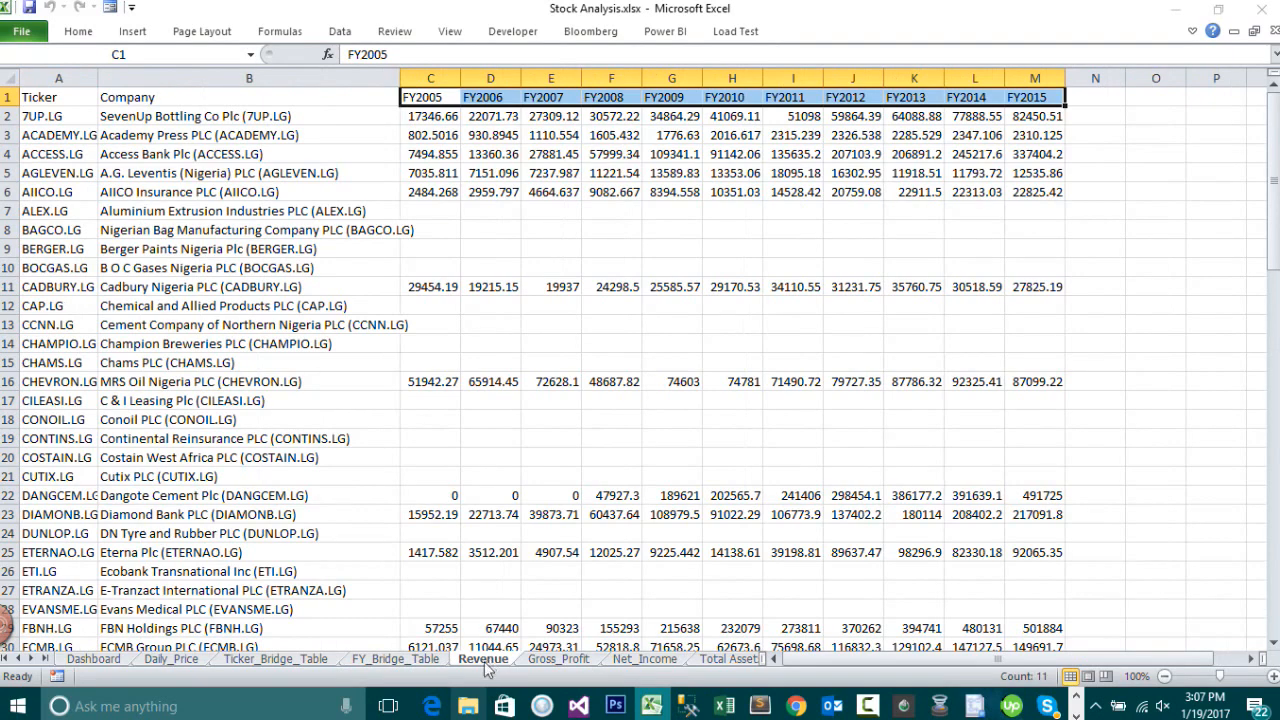
pyautogui.moveTo(32, 98); pyautogui.dragTo(940, 614)
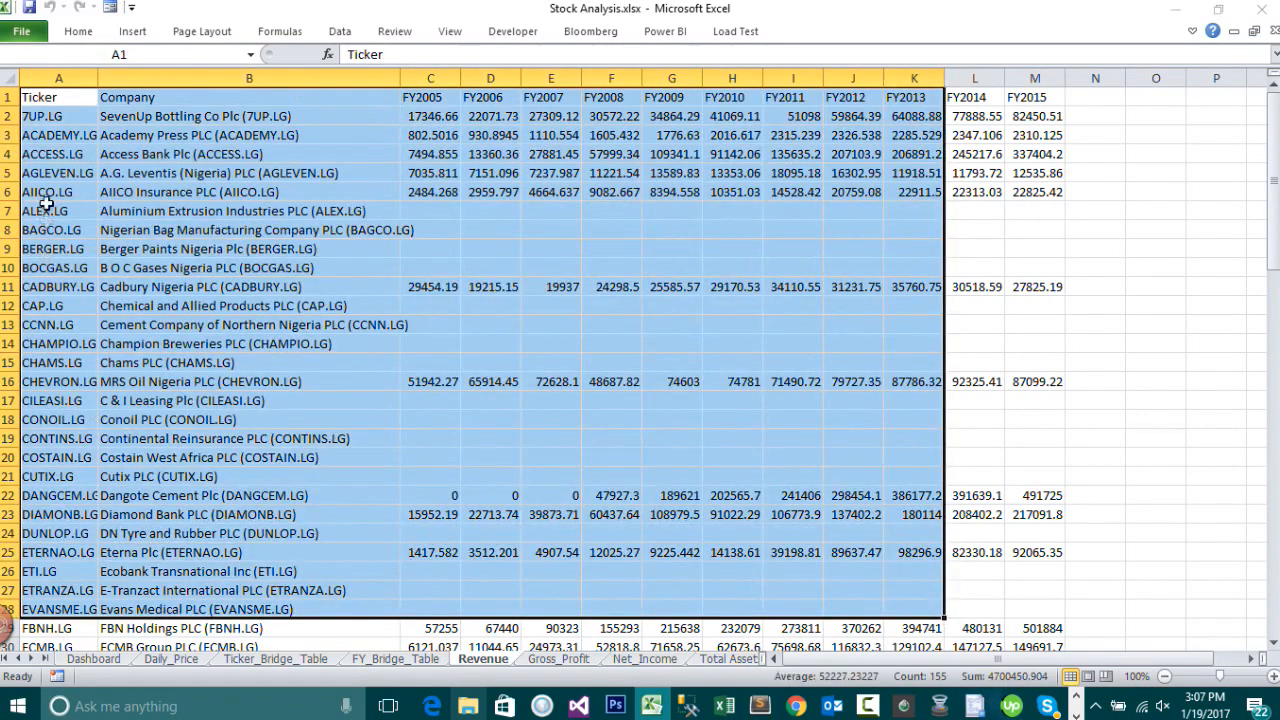
pyautogui.moveTo(77, 97); pyautogui.dragTo(36, 646)
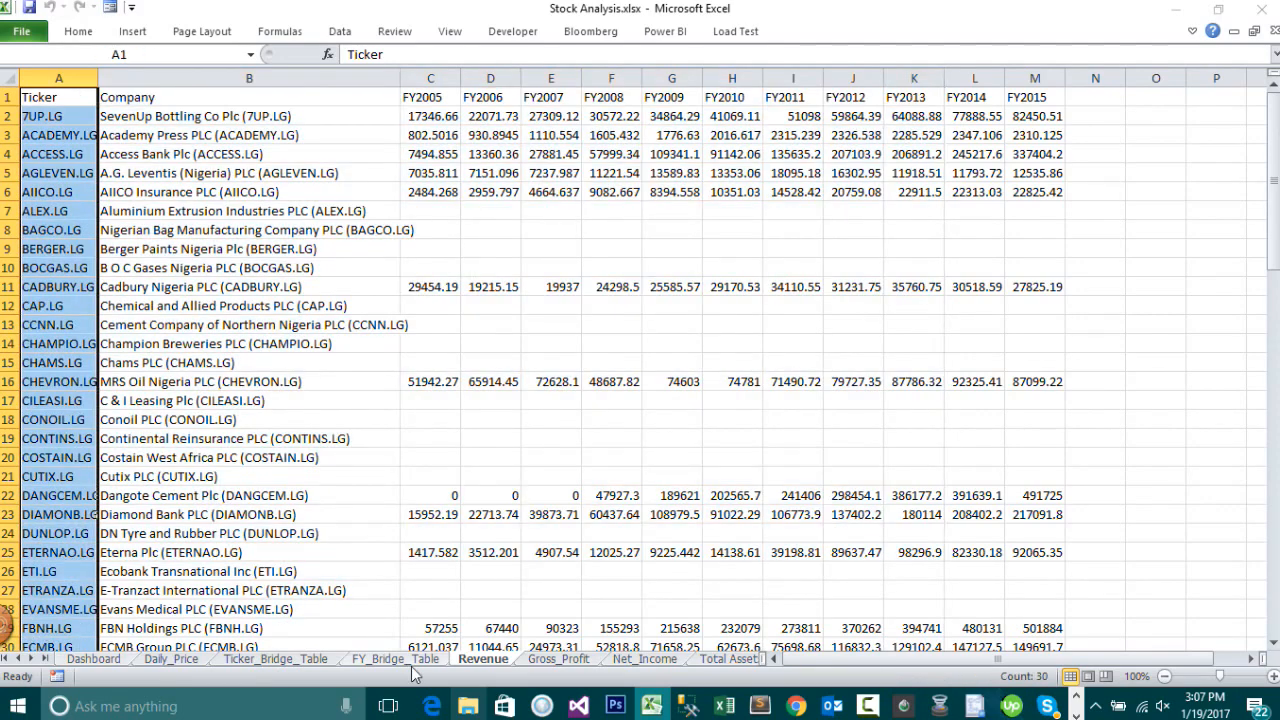
pyautogui.click(562, 661)
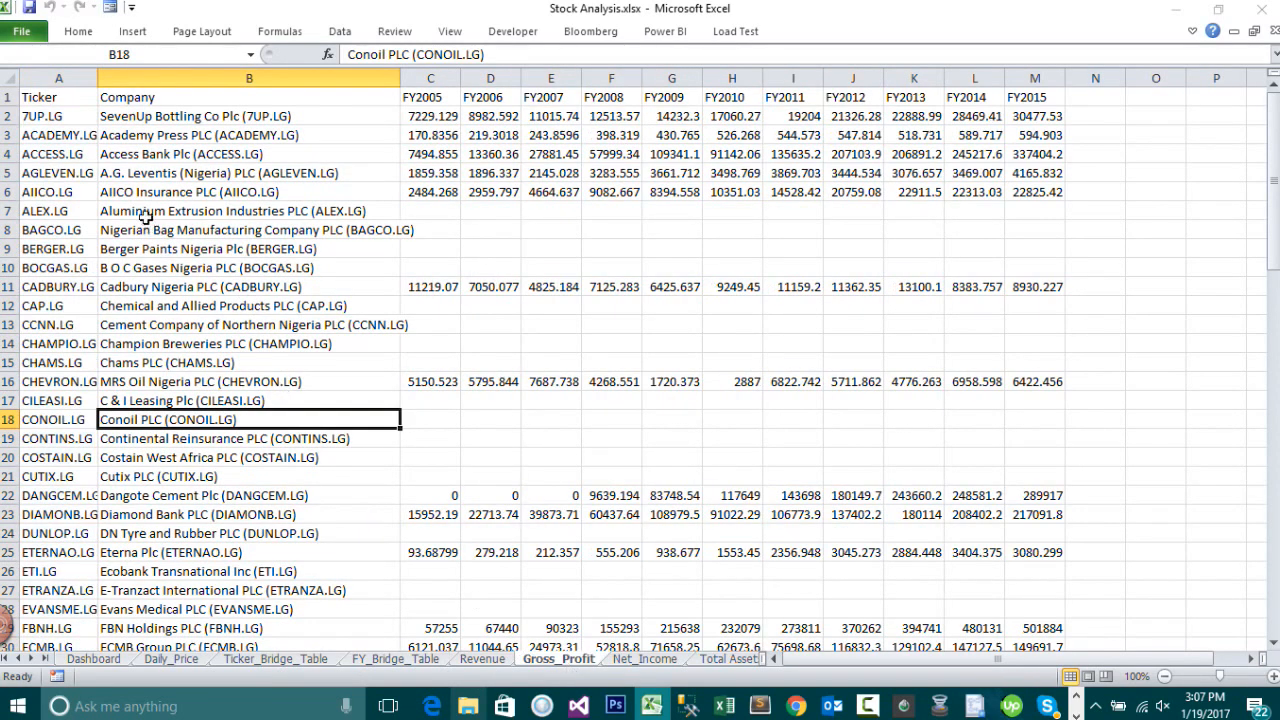
pyautogui.click(651, 663)
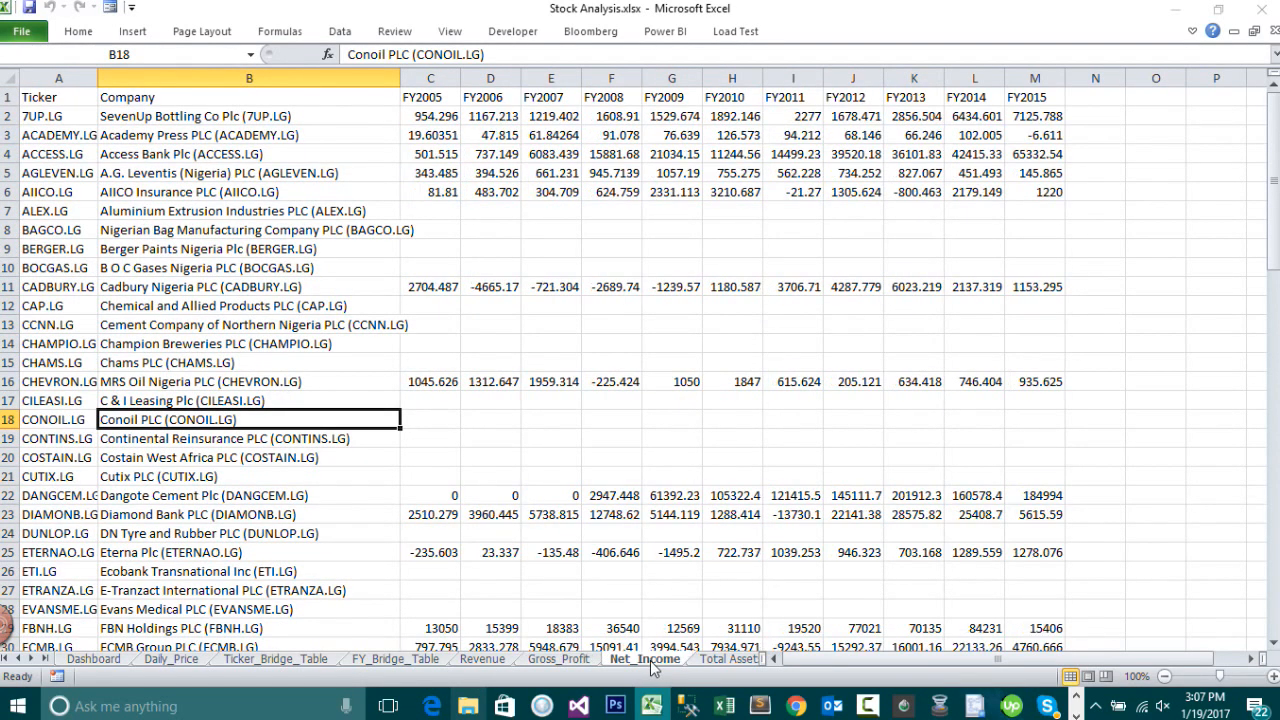
pyautogui.click(726, 661)
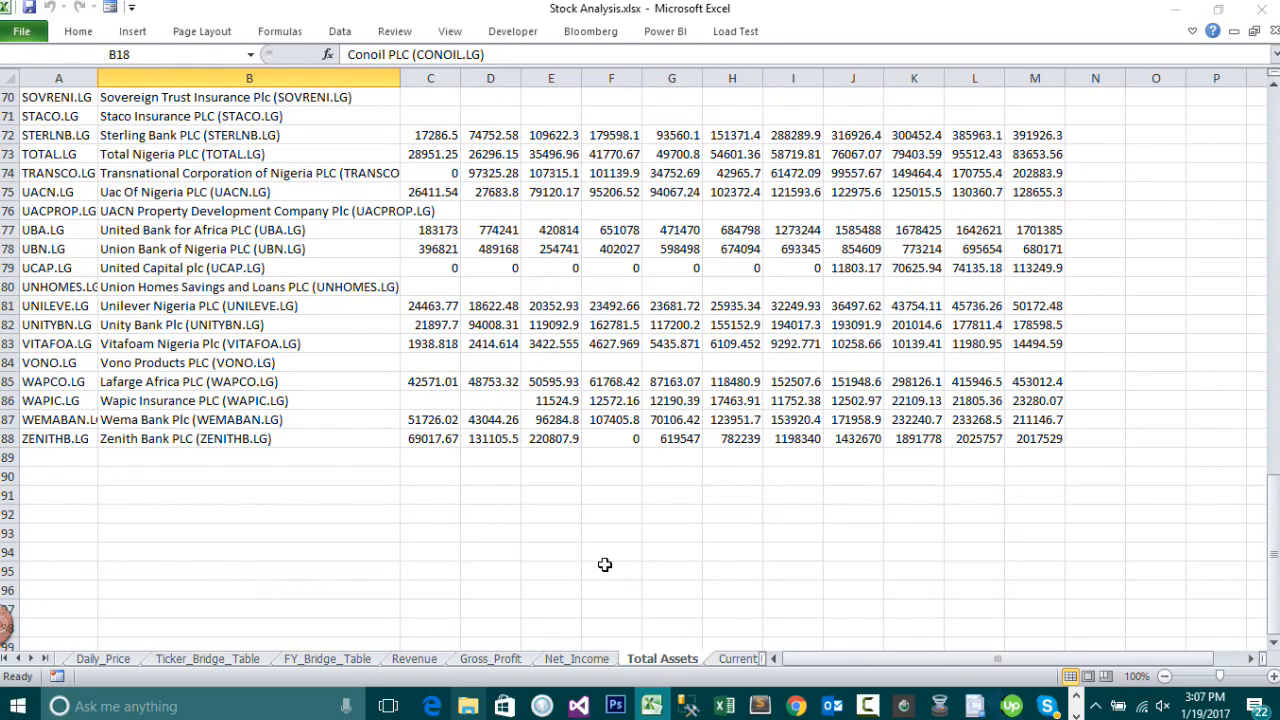
pyautogui.hotkey('ctrl', 'pagedown')
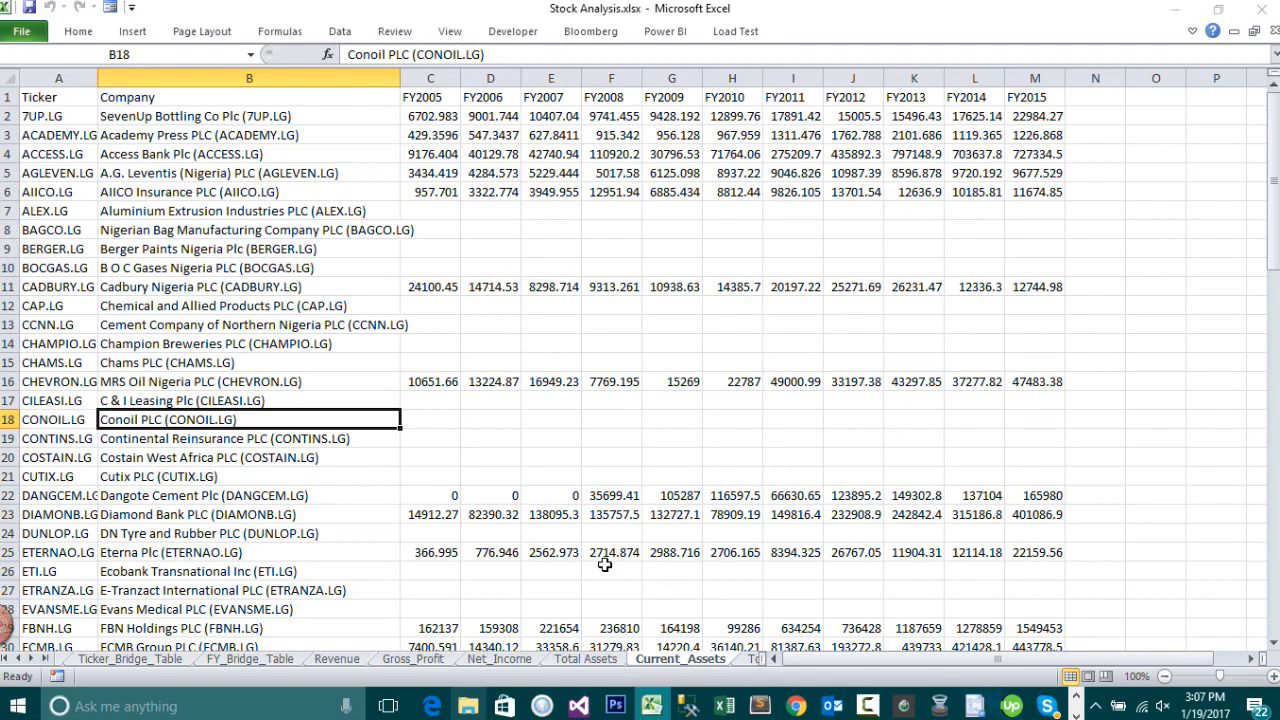
pyautogui.hotkey('ctrl', 'pagedown')
pyautogui.hotkey('ctrl', 'pagedown')
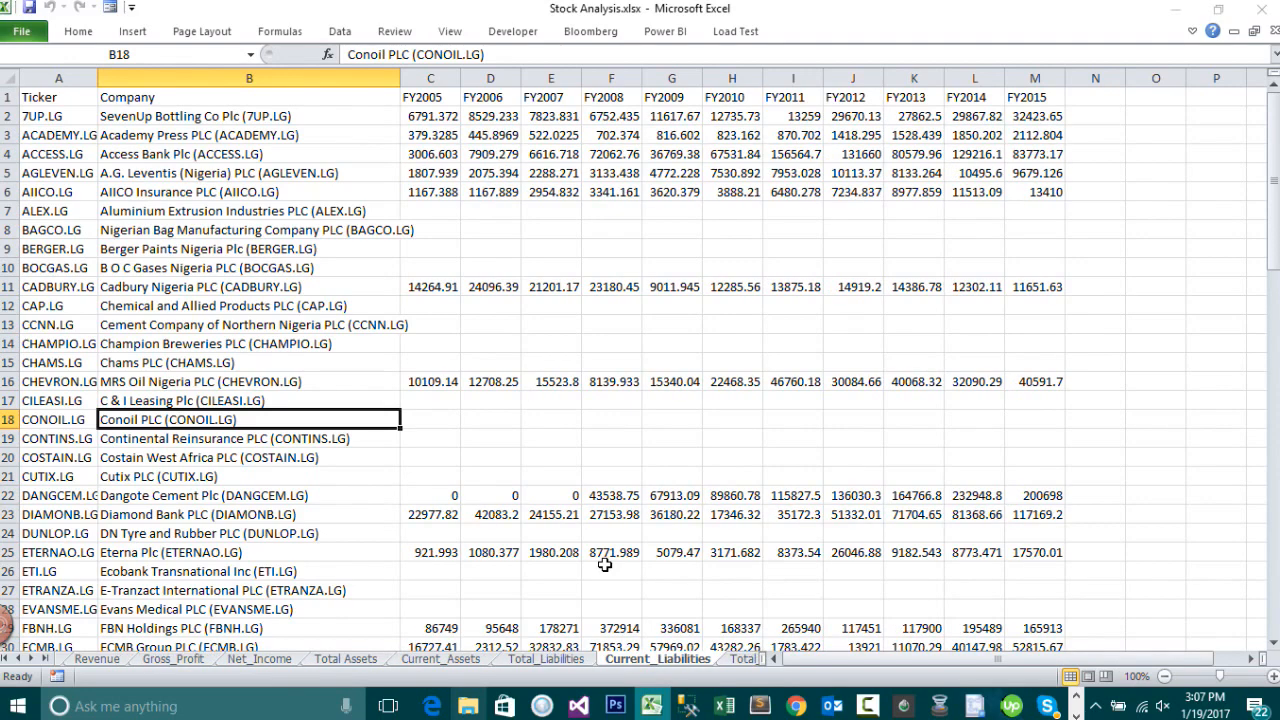
pyautogui.hotkey('ctrl', 'pagedown')
pyautogui.hotkey('ctrl', 'pagedown')
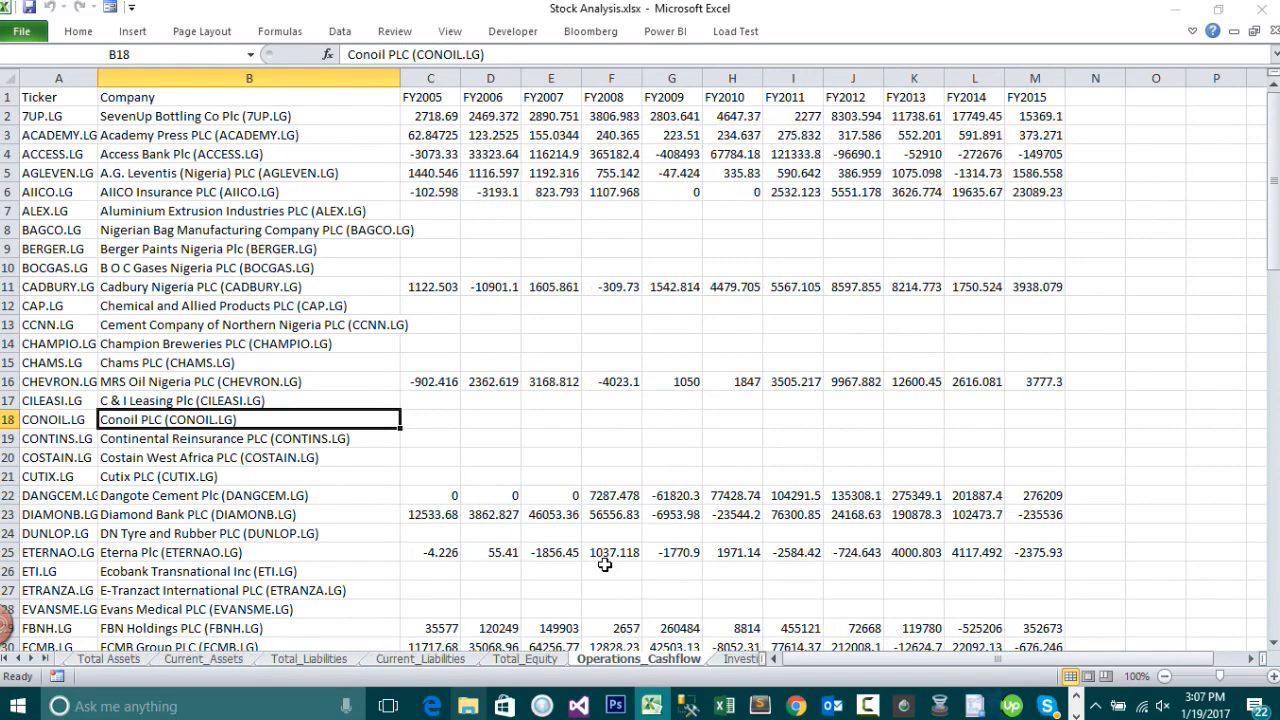
pyautogui.hotkey('ctrl', 'pagedown')
pyautogui.hotkey('ctrl', 'pagedown')
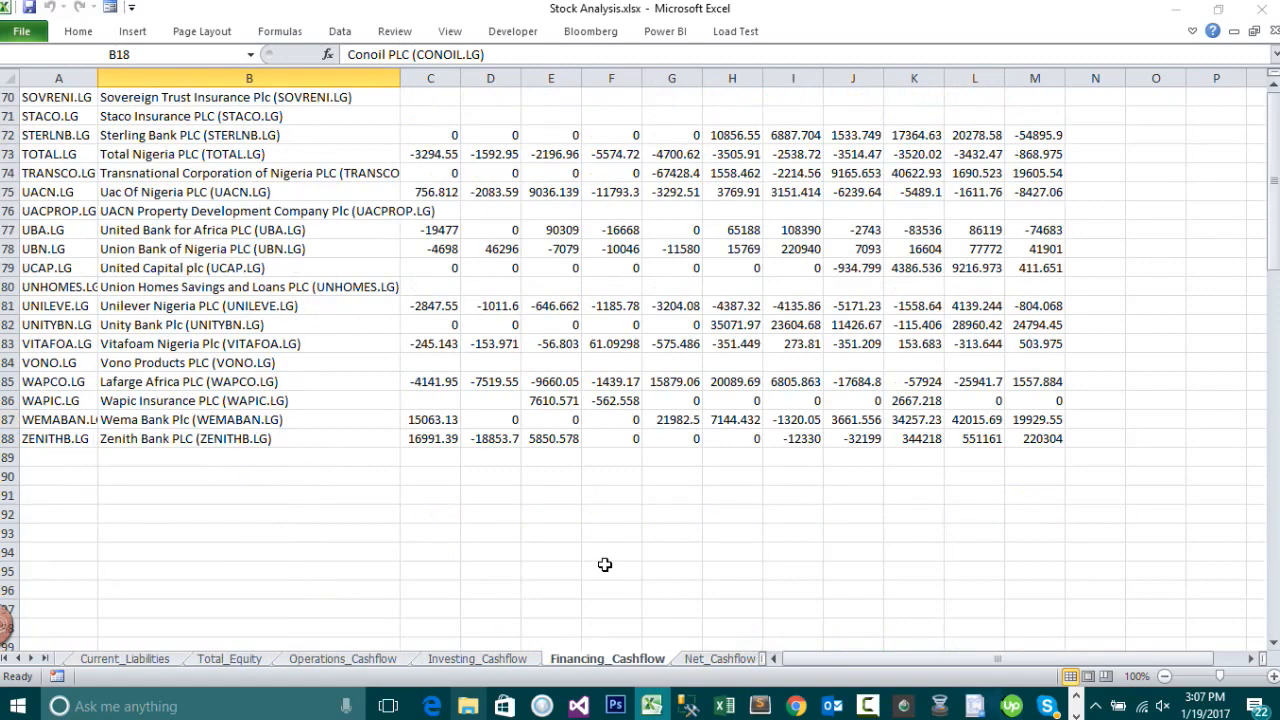
pyautogui.hotkey('ctrl', 'pagedown')
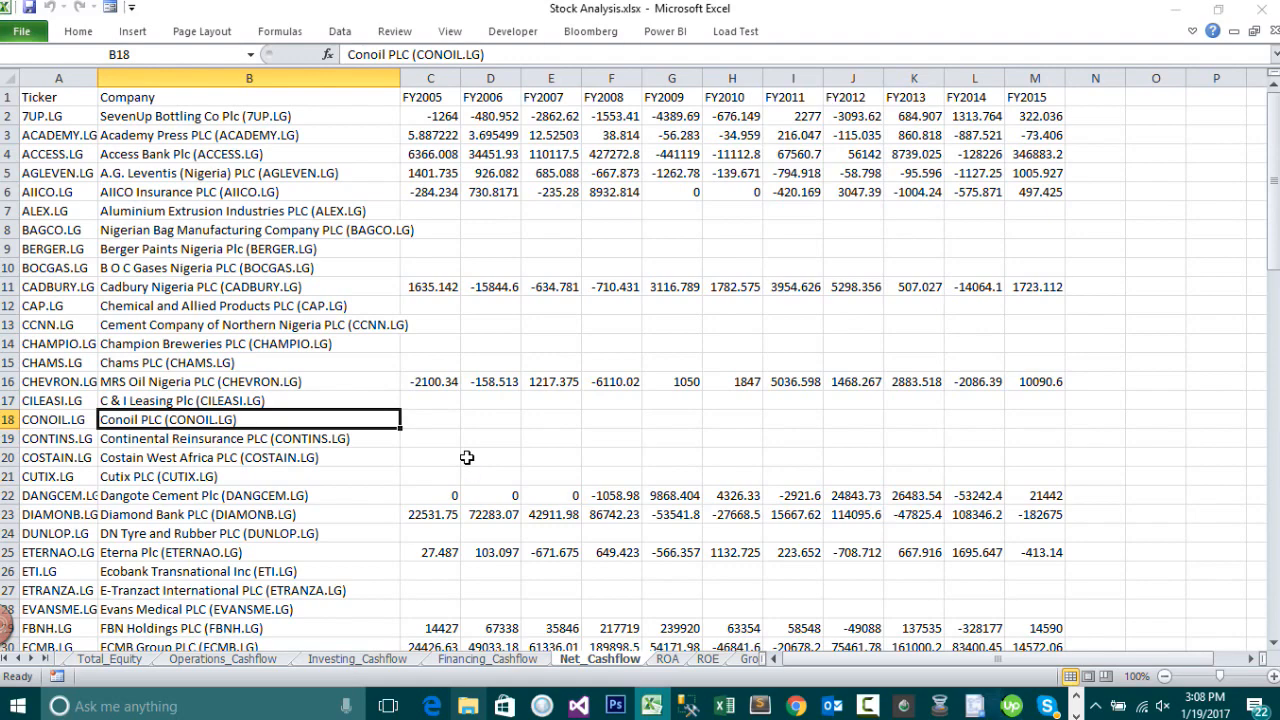
pyautogui.hotkey('ctrl', 'pageup')
pyautogui.hotkey('ctrl', 'pageup')
pyautogui.hotkey('ctrl', 'pageup')
pyautogui.hotkey('ctrl', 'pageup')
pyautogui.hotkey('ctrl', 'pageup')
pyautogui.hotkey('ctrl', 'pageup')
pyautogui.hotkey('ctrl', 'pageup')
pyautogui.hotkey('ctrl', 'pageup')
pyautogui.hotkey('ctrl', 'pageup')
pyautogui.hotkey('ctrl', 'pageup')
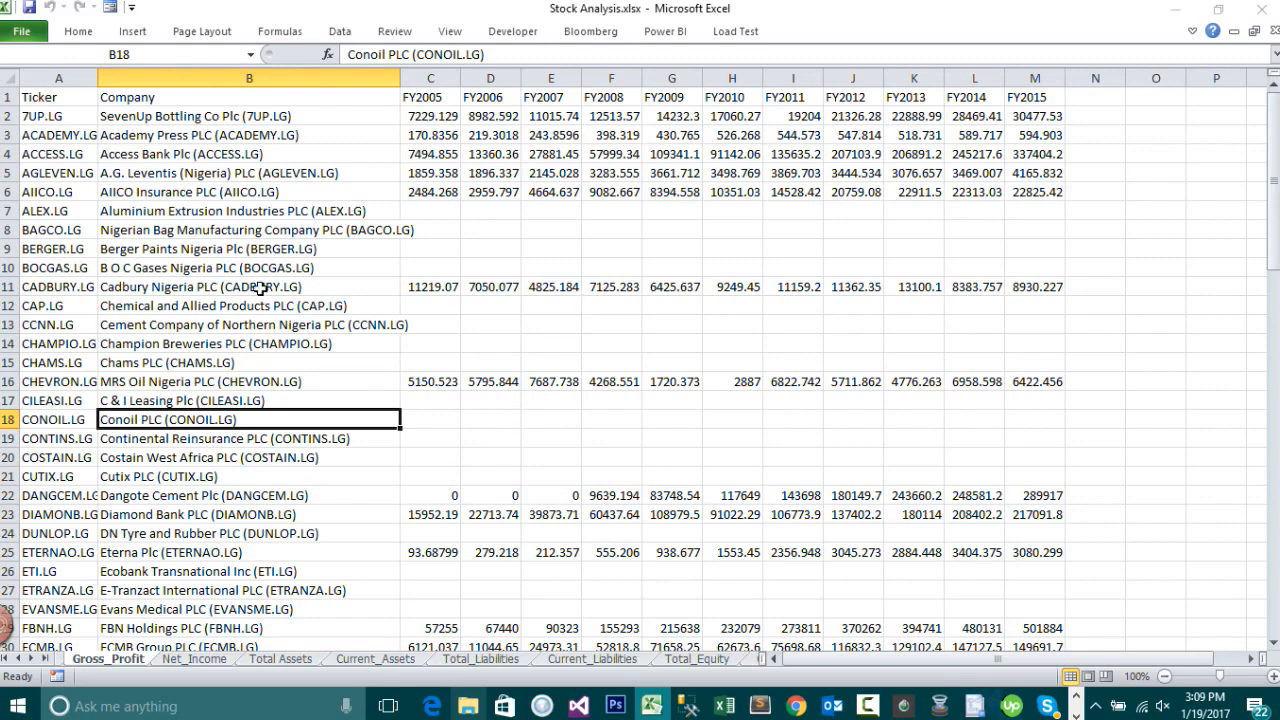
# Step: Close the Excel workbook and minimize the File Explorer window
pyautogui.click(1262, 14)
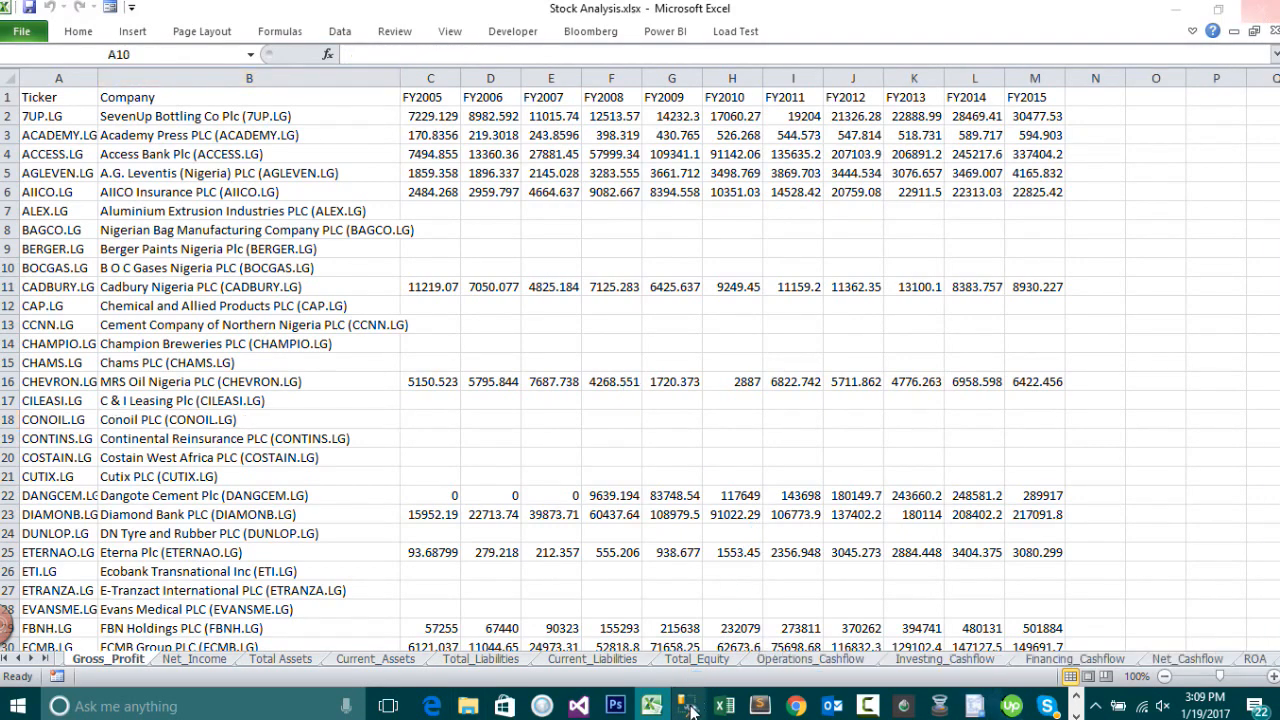
pyautogui.click(690, 711)
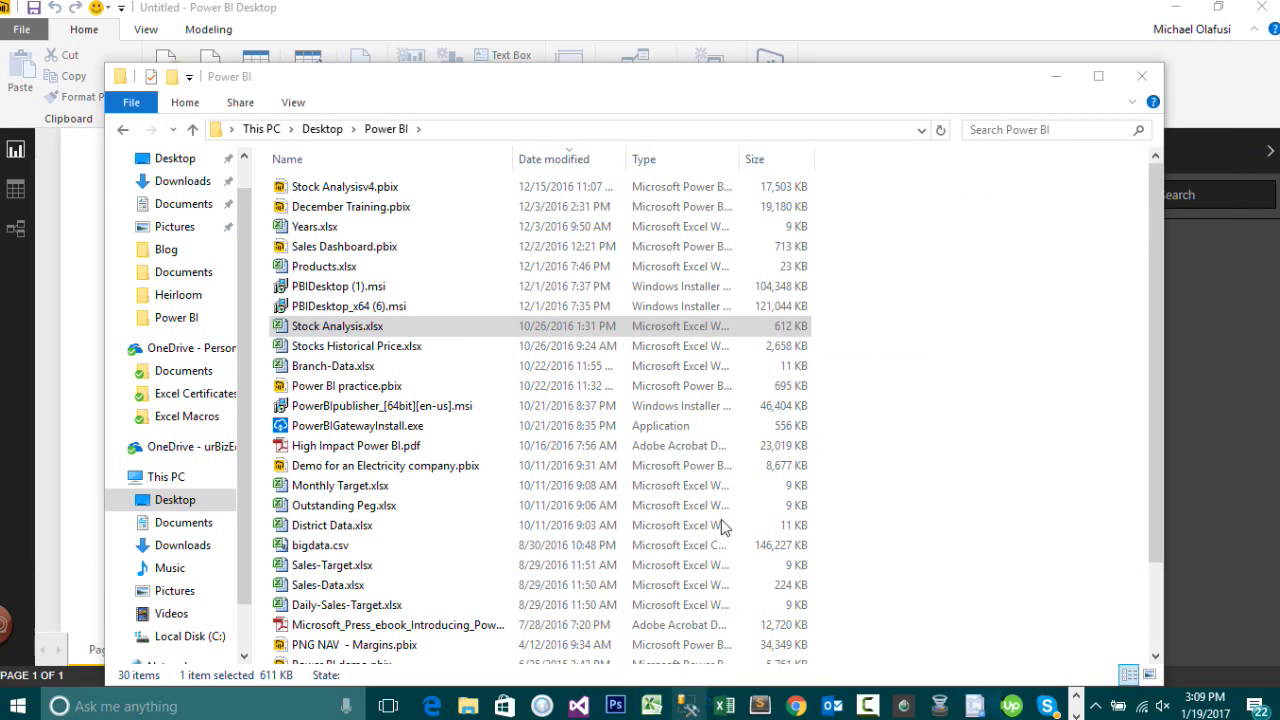
pyautogui.click(1058, 78)
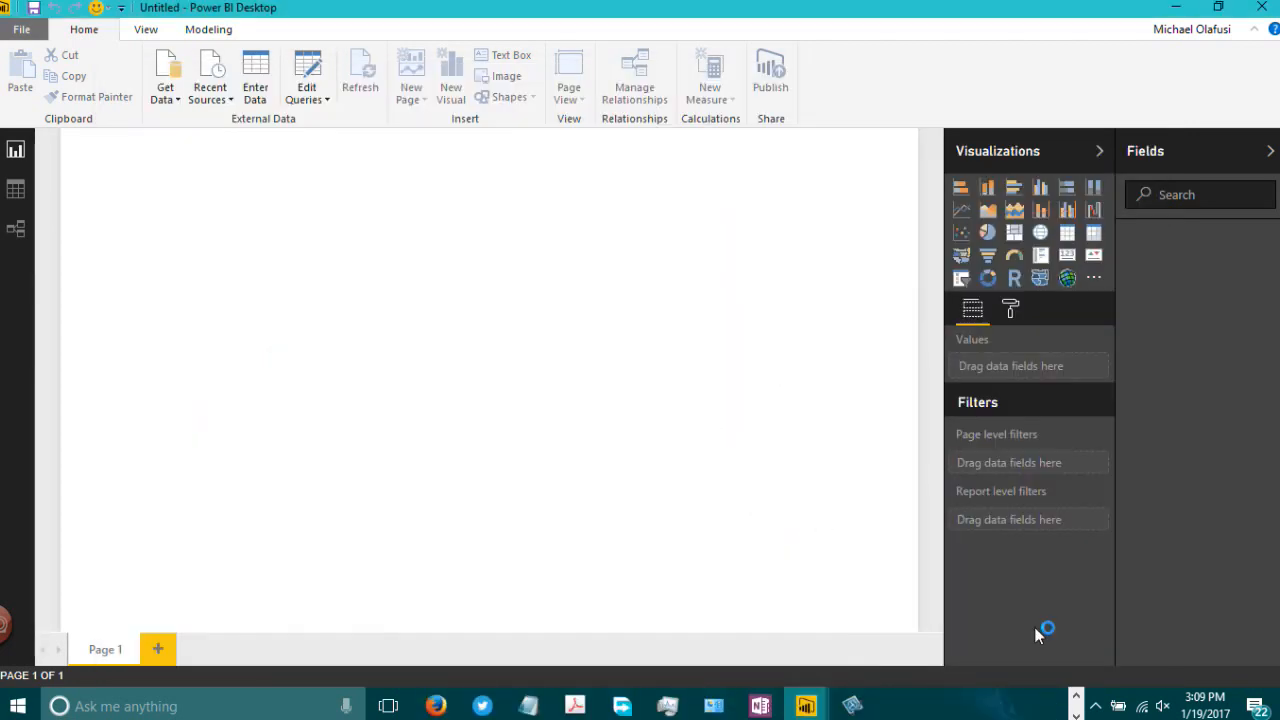
# Step: Switch to SQL Server Management Studio and connect to the nigerianelite.database.windows.net server using SQL Server Authentication
pyautogui.click(1076, 698)
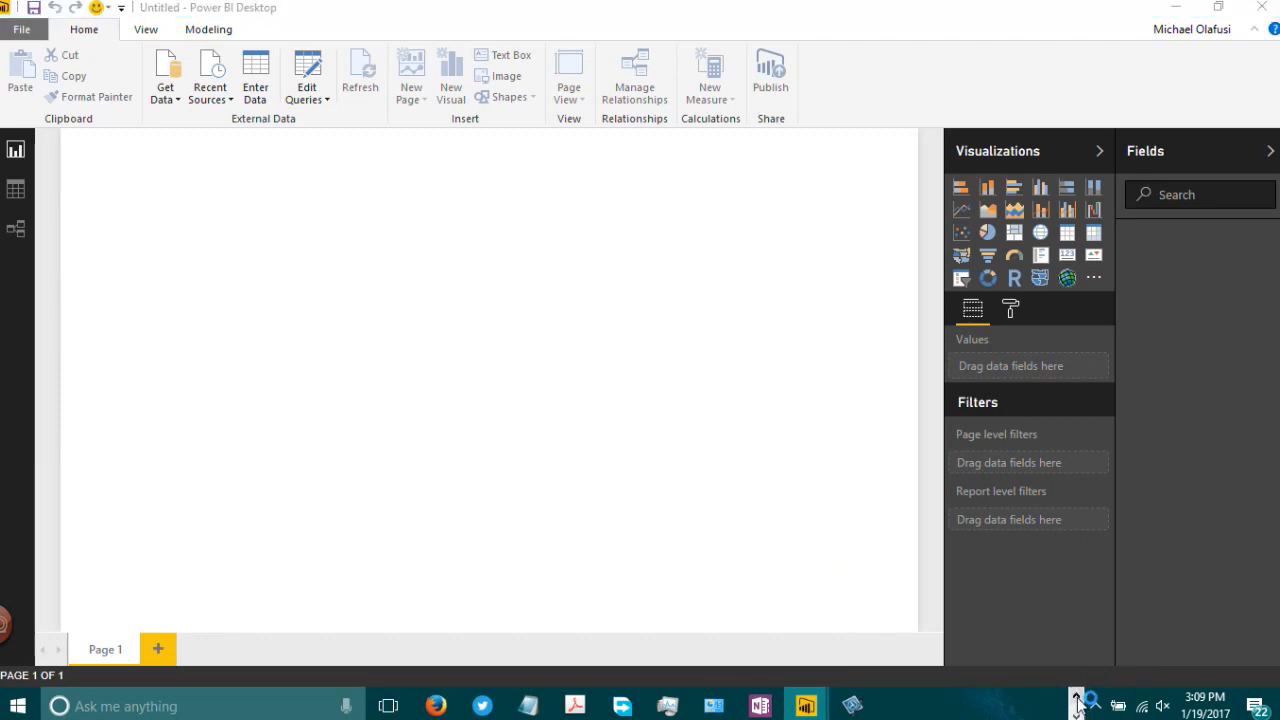
pyautogui.click(1077, 698)
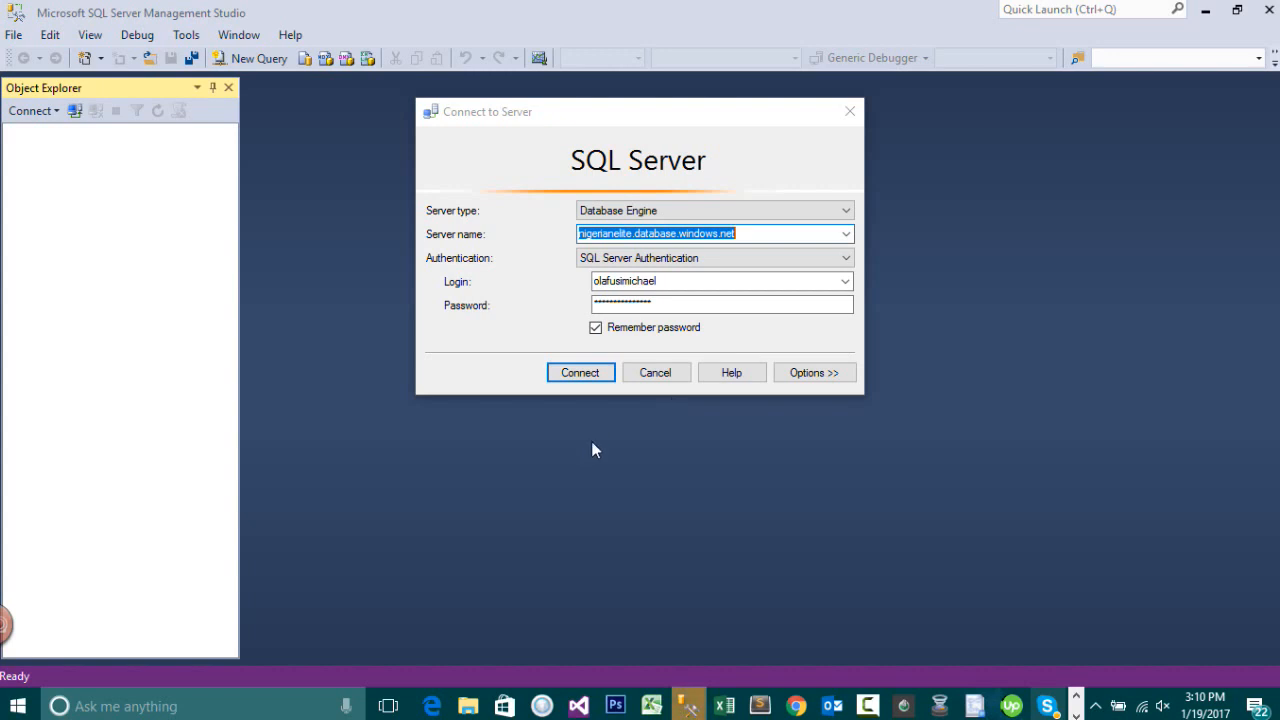
pyautogui.click(581, 384)
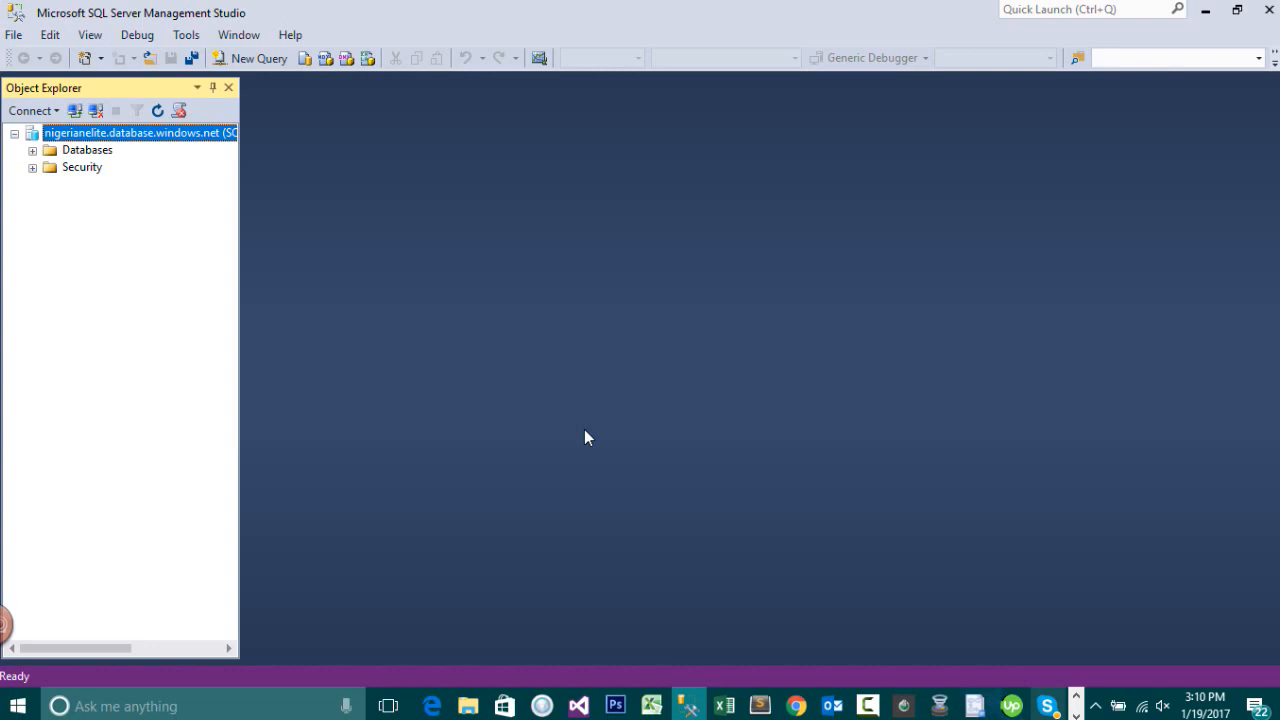
# Step: Expand the nigerianelite database's tables and select the top 1000 rows of dbo.Stocks
pyautogui.click(32, 151)
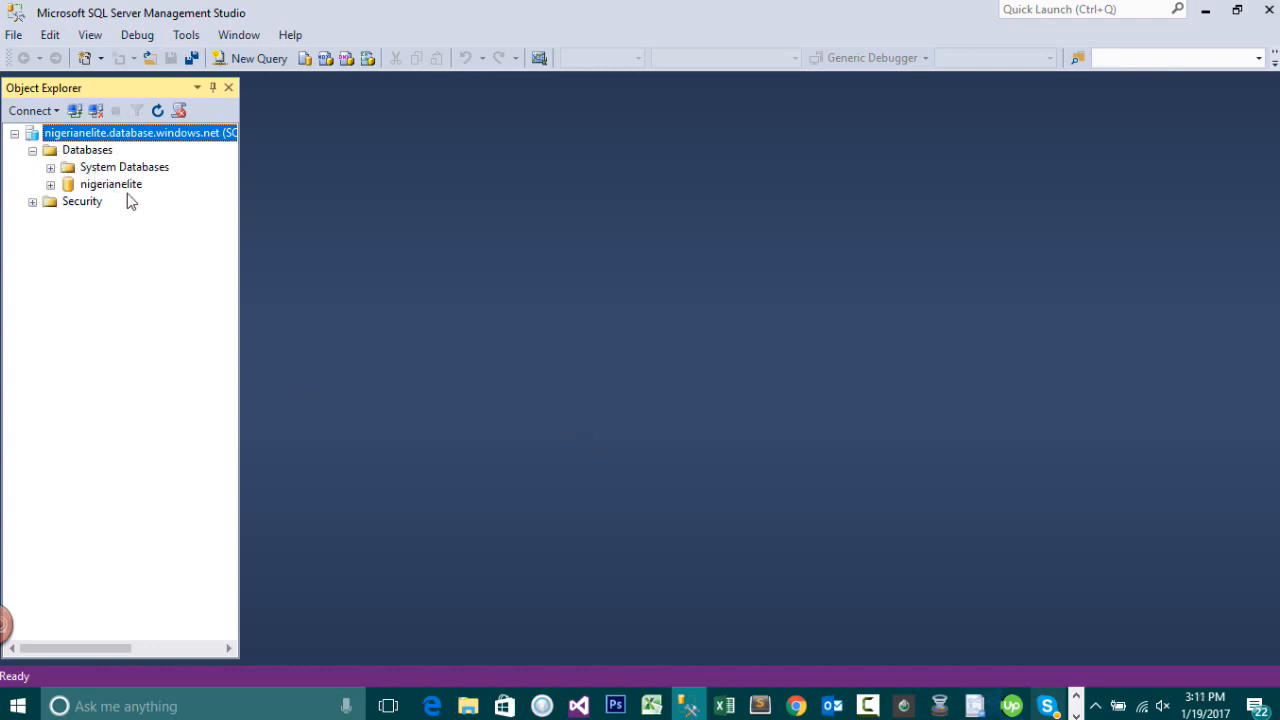
pyautogui.click(51, 185)
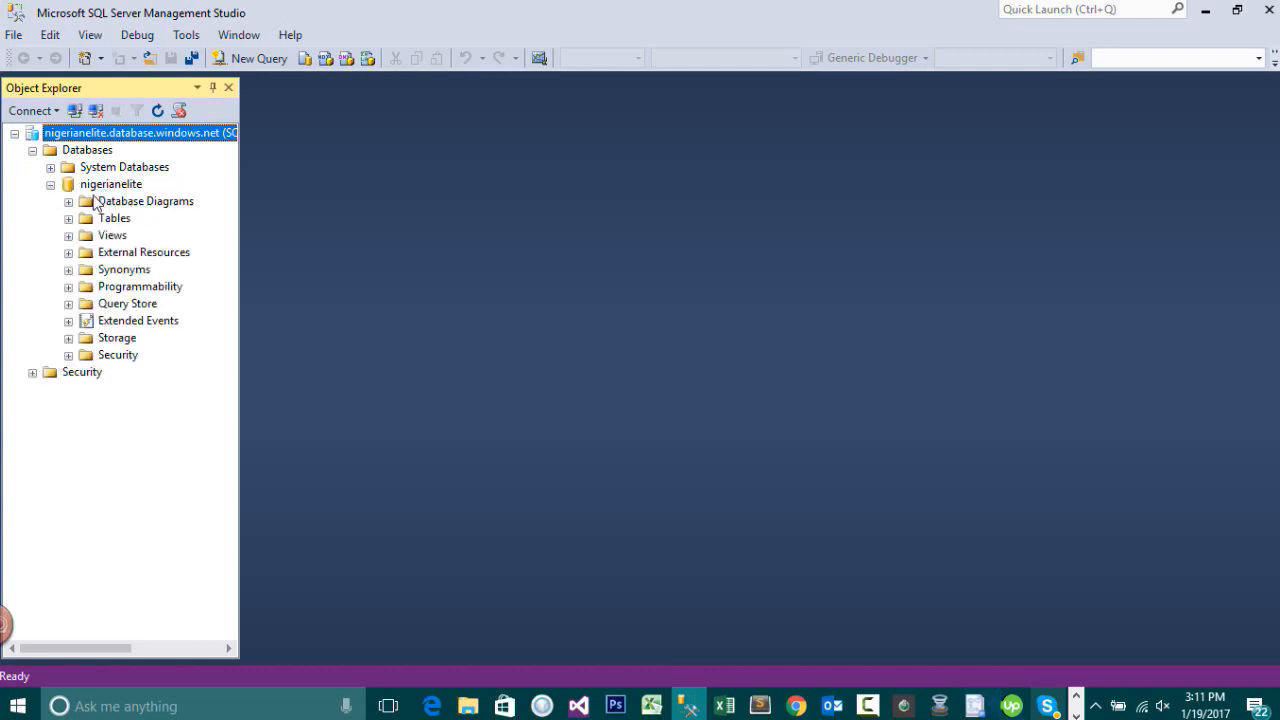
pyautogui.click(68, 219)
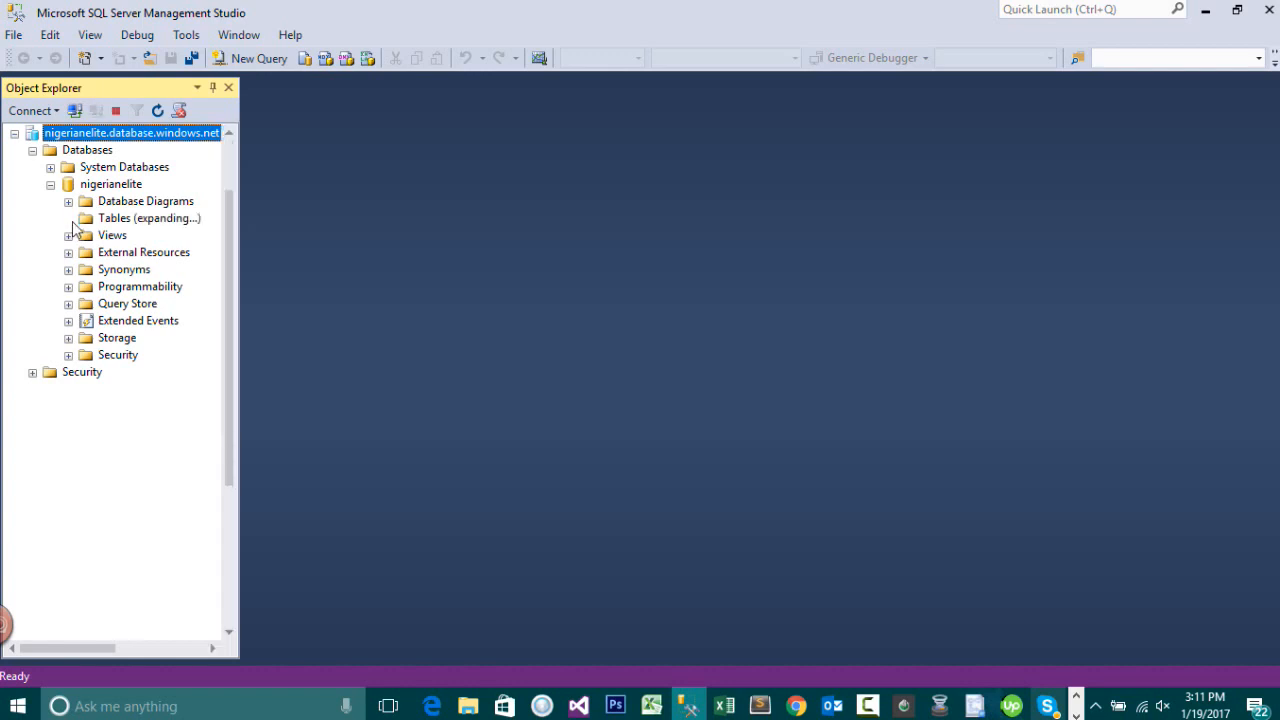
pyautogui.scroll(-2, 152, 402)
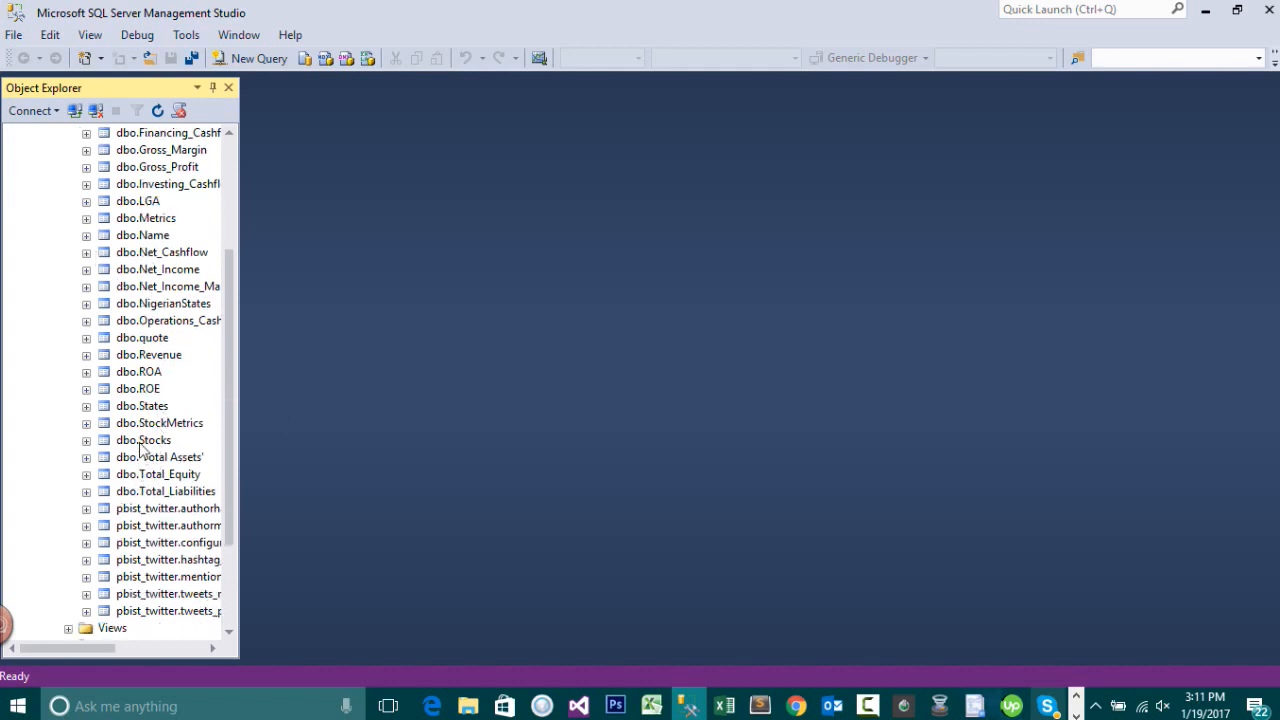
pyautogui.click(142, 448)
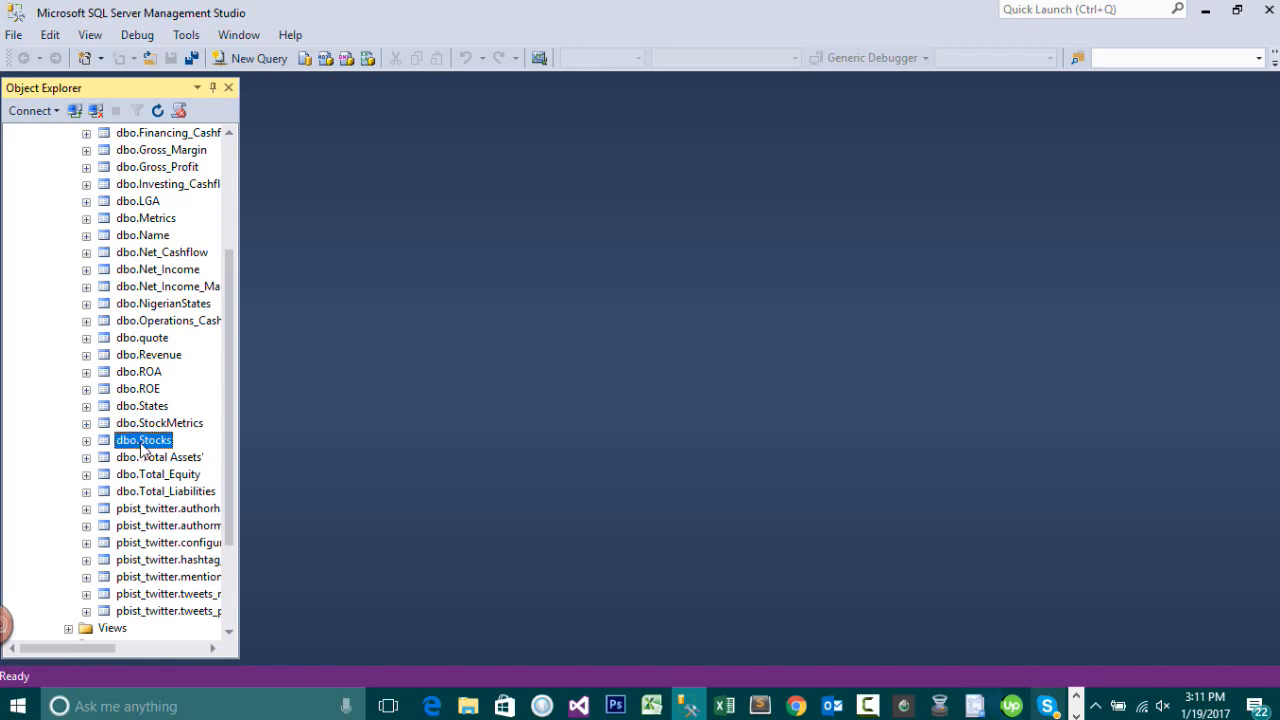
pyautogui.rightClick(142, 448)
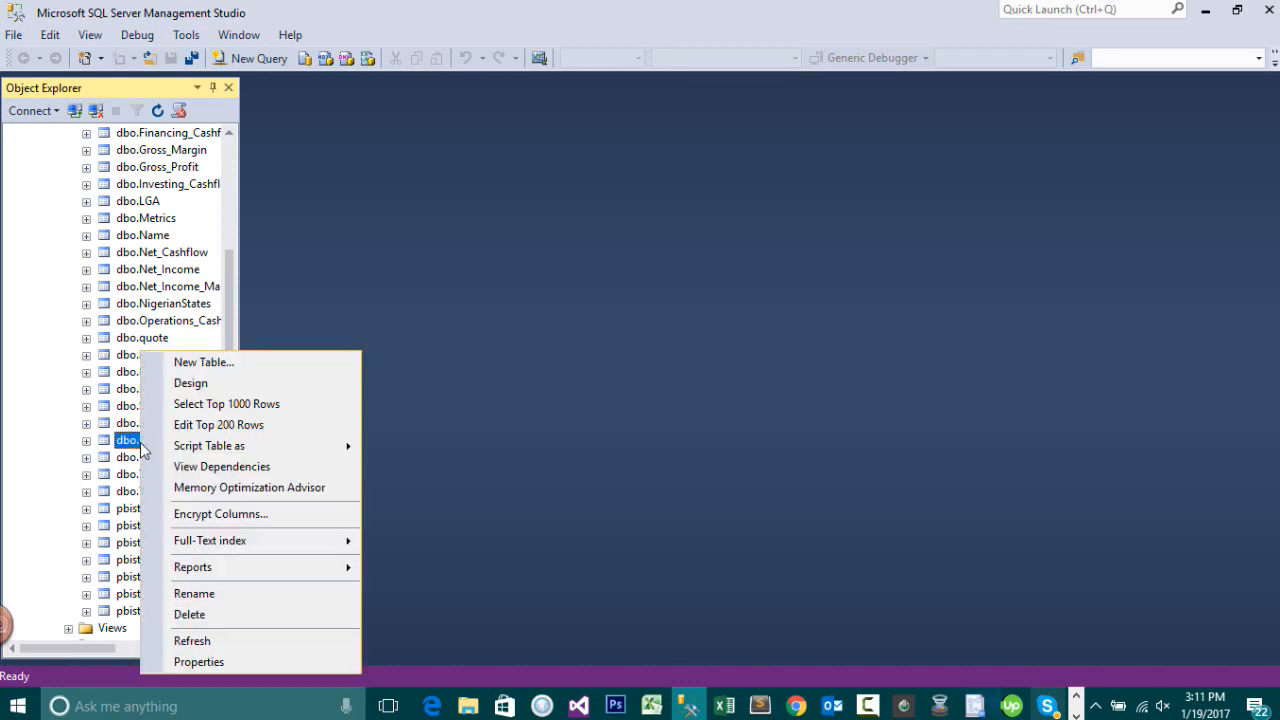
pyautogui.click(204, 405)
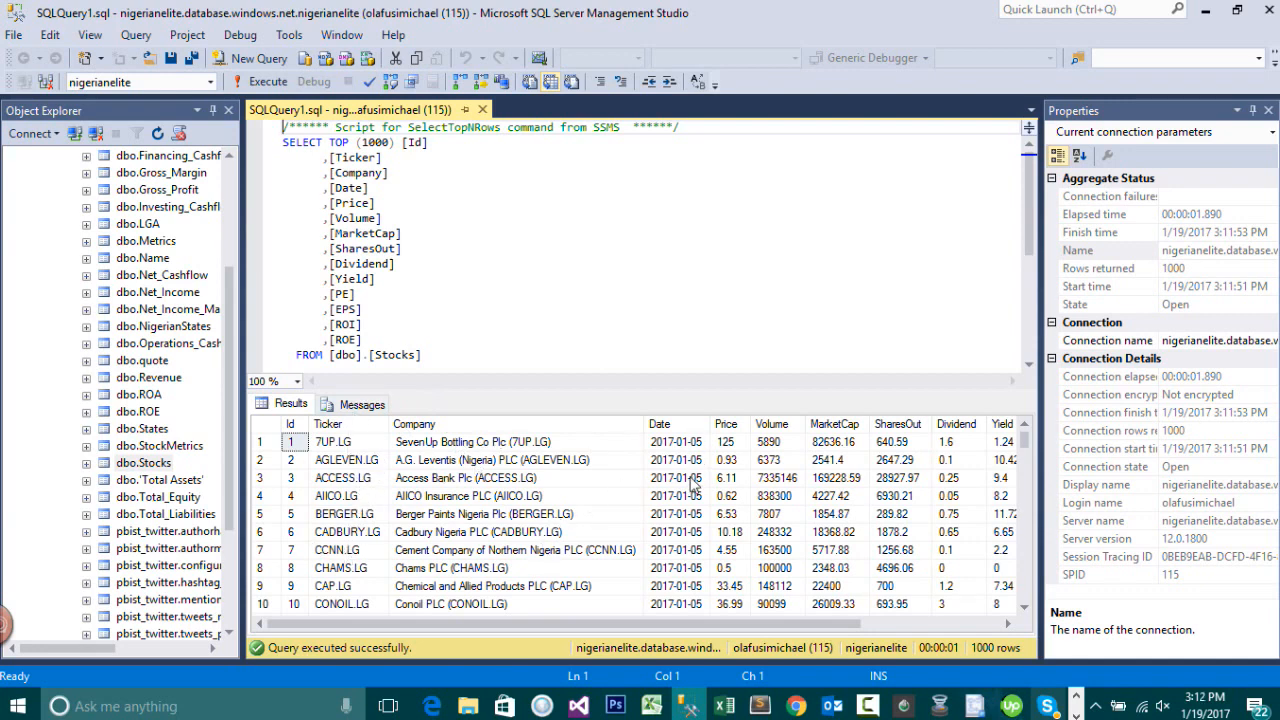
# Step: Add order by date desc to the Stocks query and execute it
pyautogui.click(482, 356)
pyautogui.write('ord')
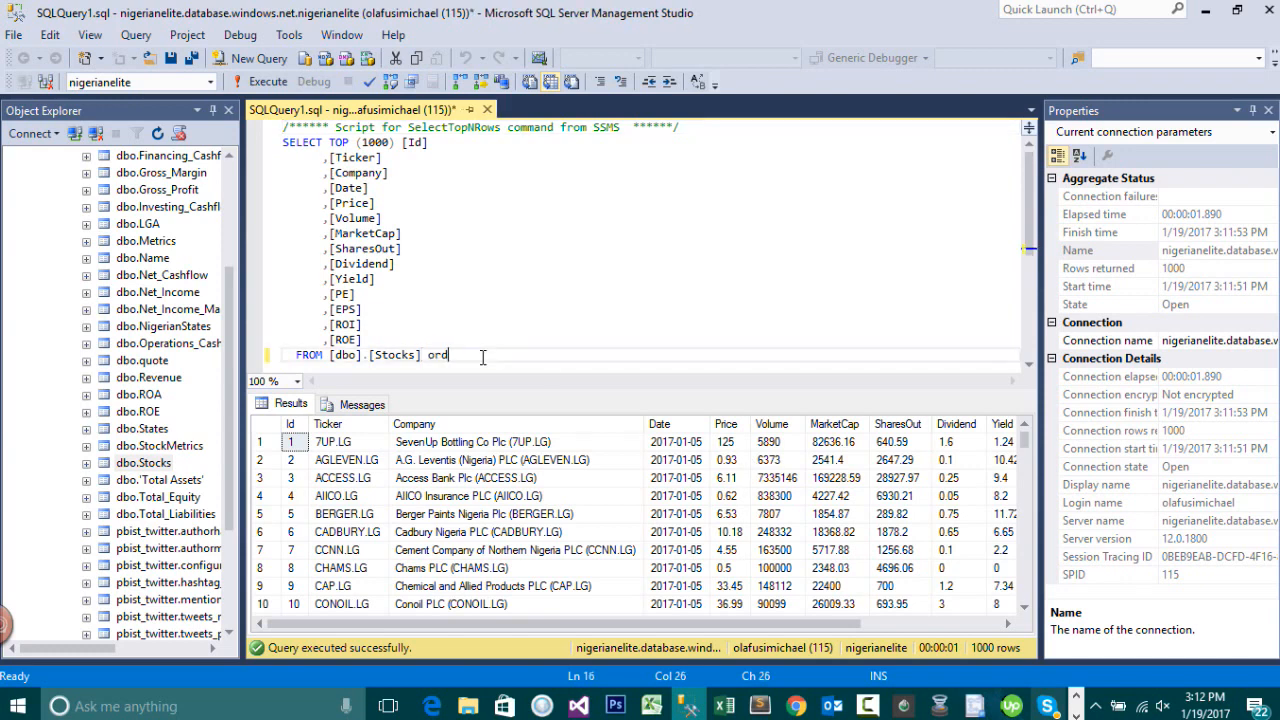
pyautogui.write('er gby')
pyautogui.press('BackSpace')
pyautogui.press('BackSpace')
pyautogui.press('BackSpace')
pyautogui.press('BackSpace')
pyautogui.write('by date desc')
pyautogui.click(468, 218)
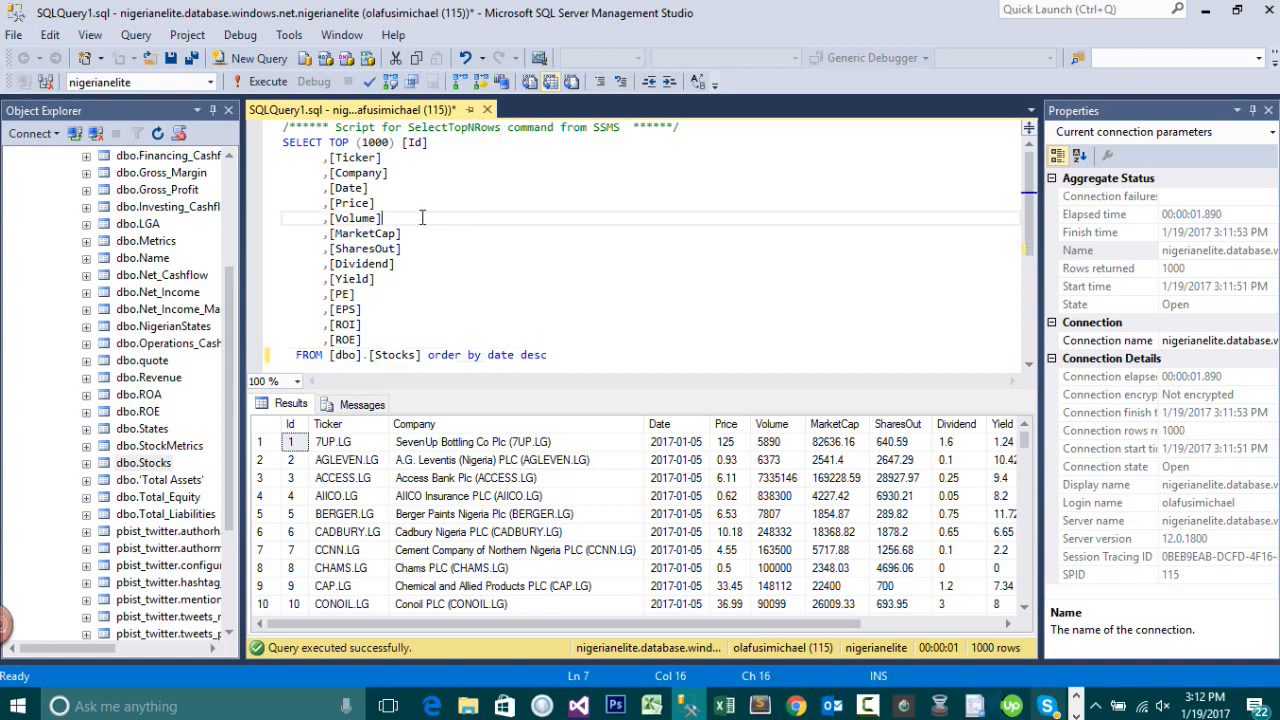
pyautogui.click(260, 82)
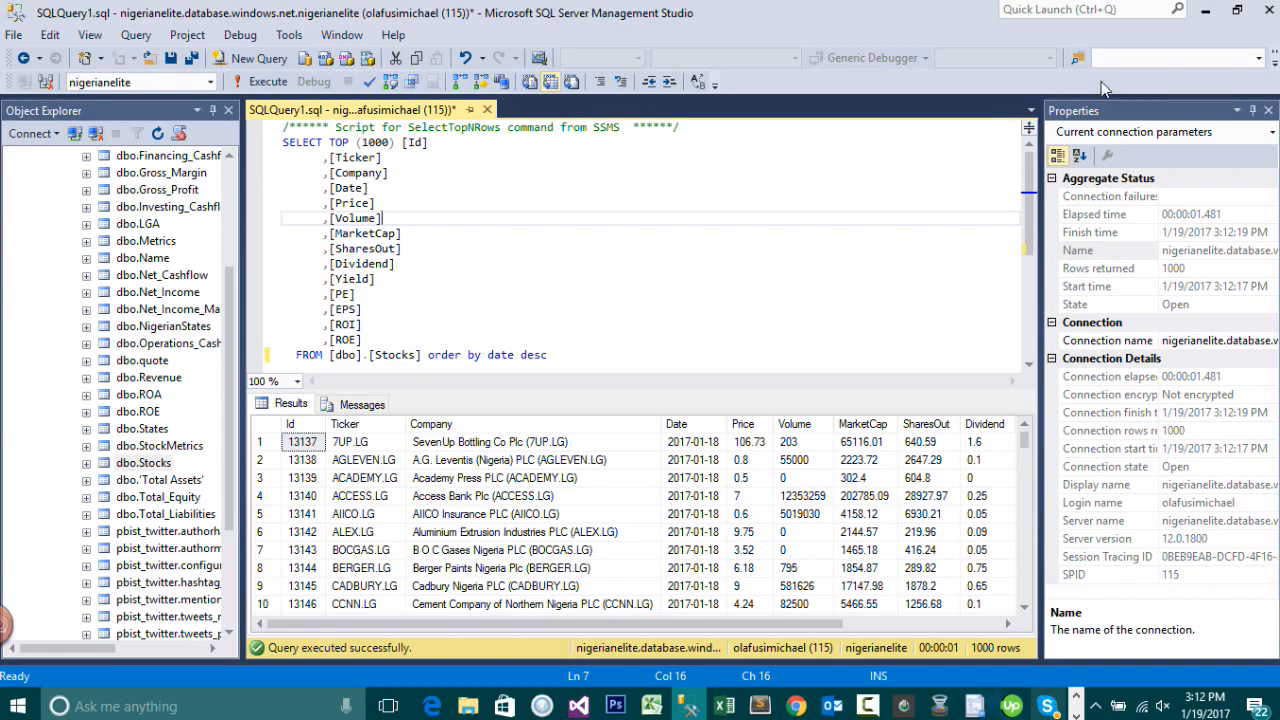
# Step: Switch to Power BI Desktop and try to import Stock Analysis.xlsx from the Desktop's Power BI folder
pyautogui.click(1207, 9)
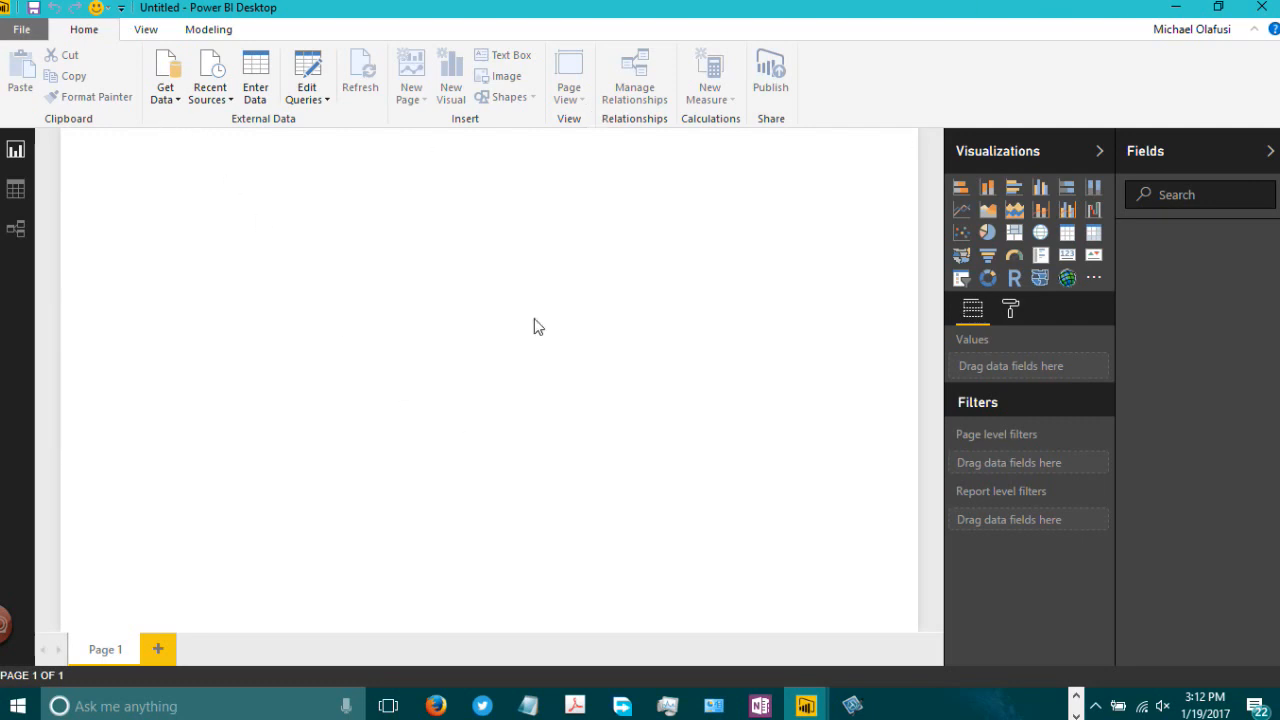
pyautogui.click(165, 104)
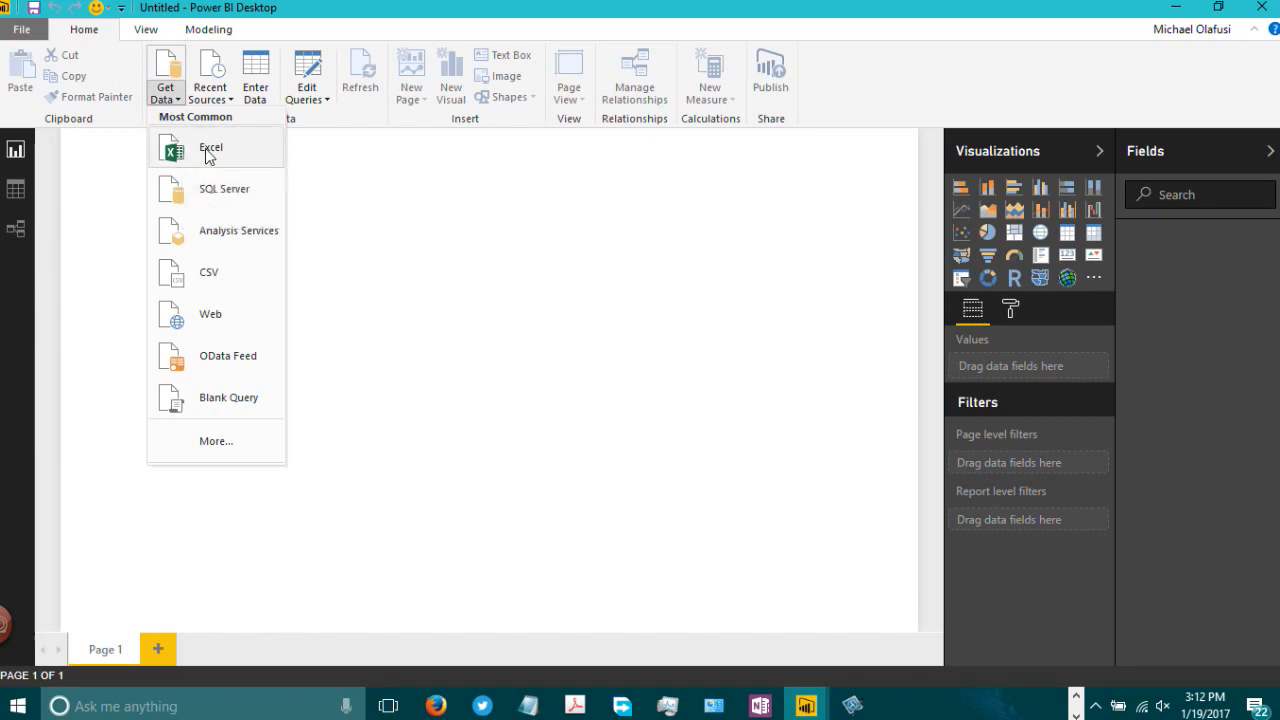
pyautogui.click(209, 152)
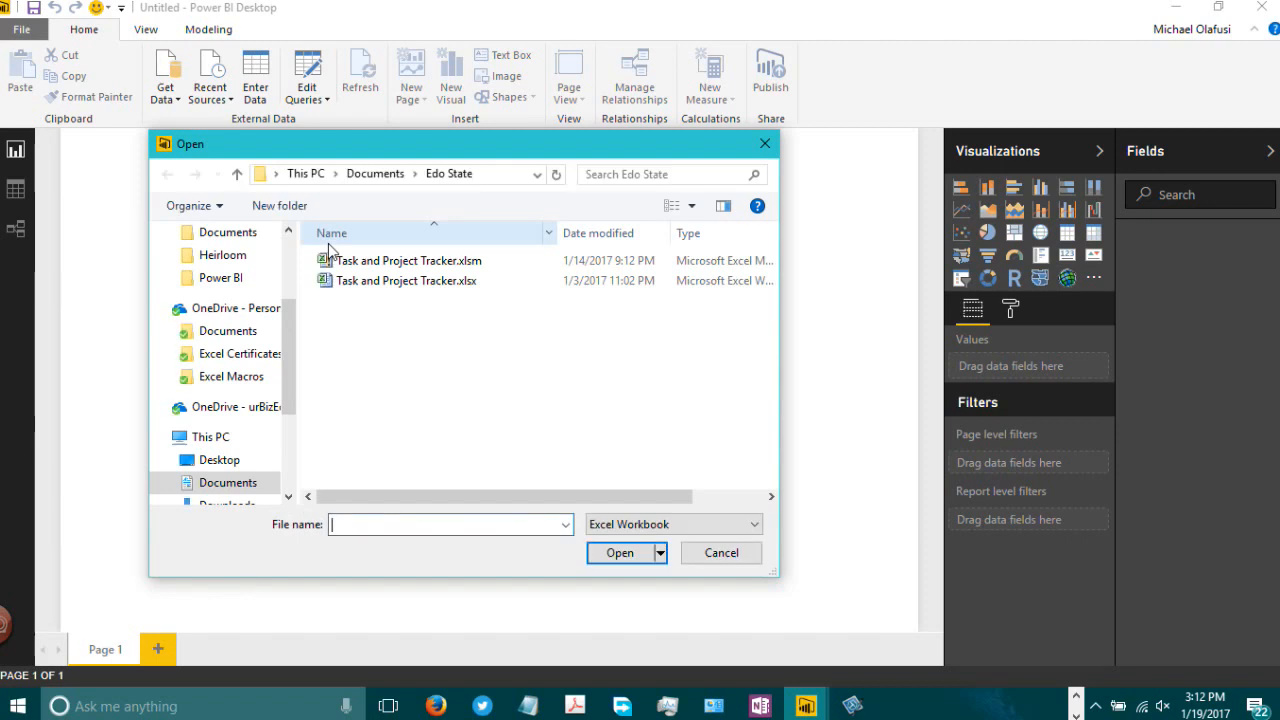
pyautogui.click(232, 462)
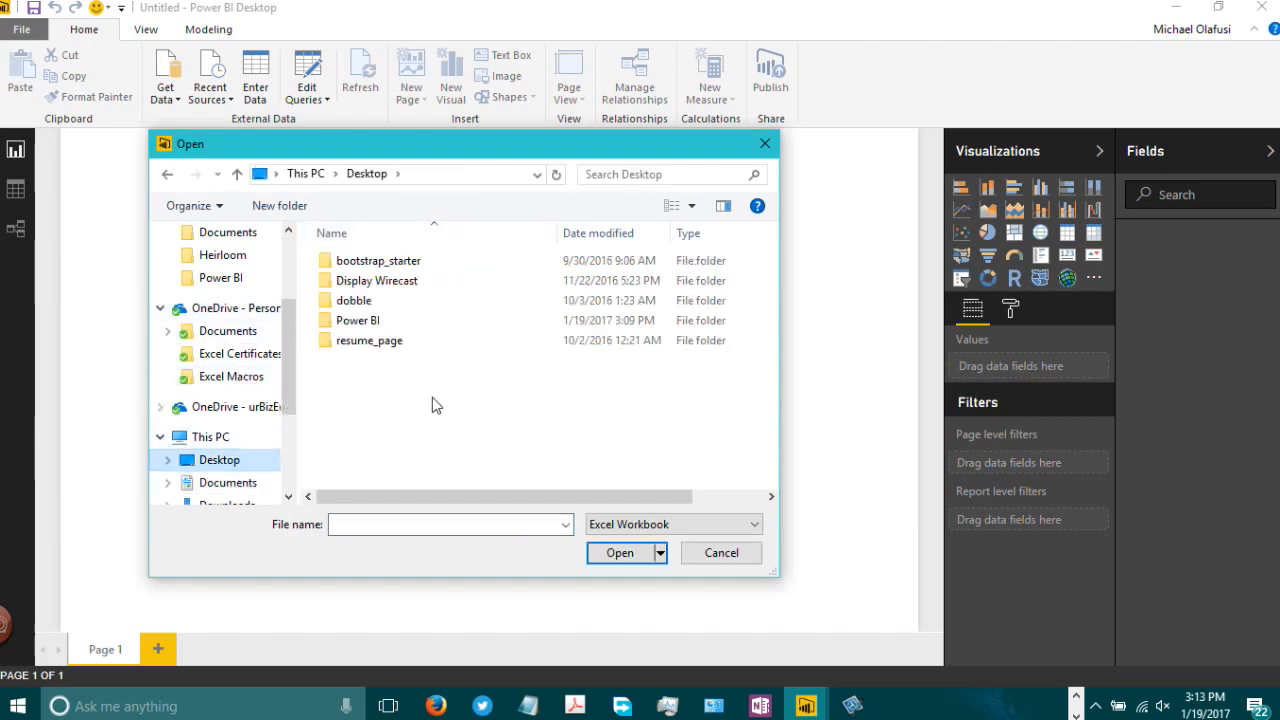
pyautogui.doubleClick(366, 321)
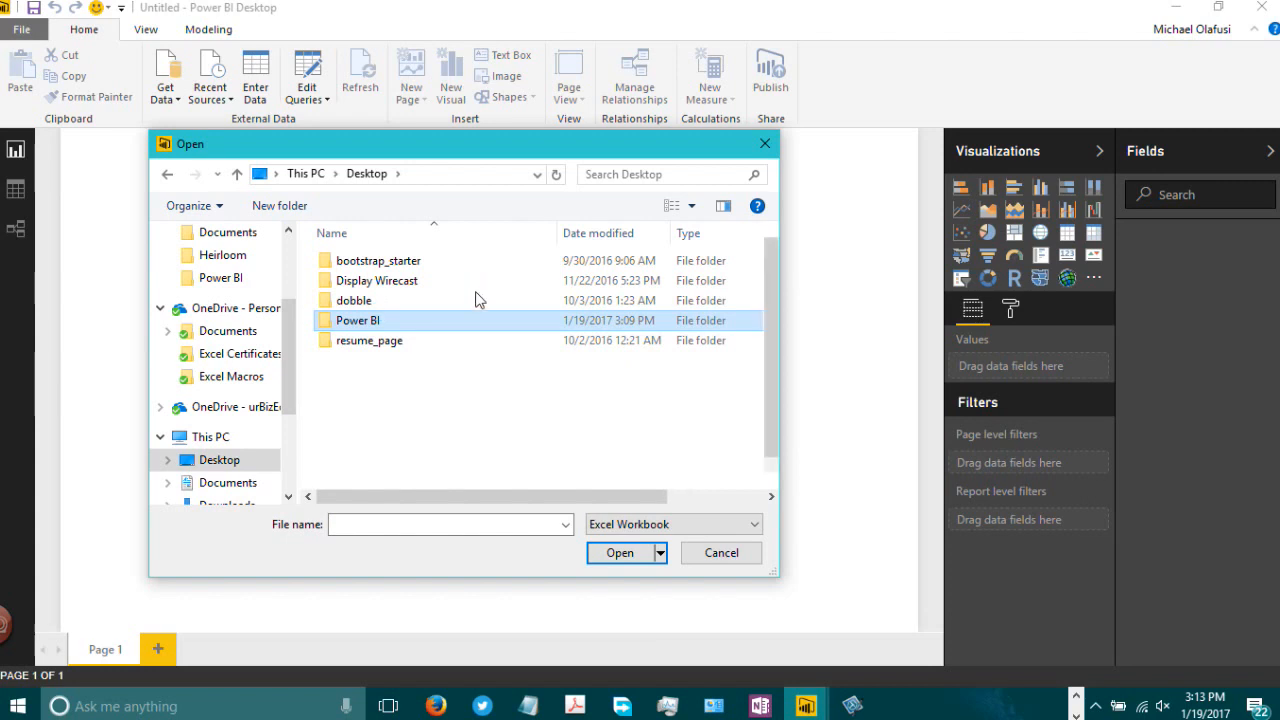
pyautogui.click(400, 302)
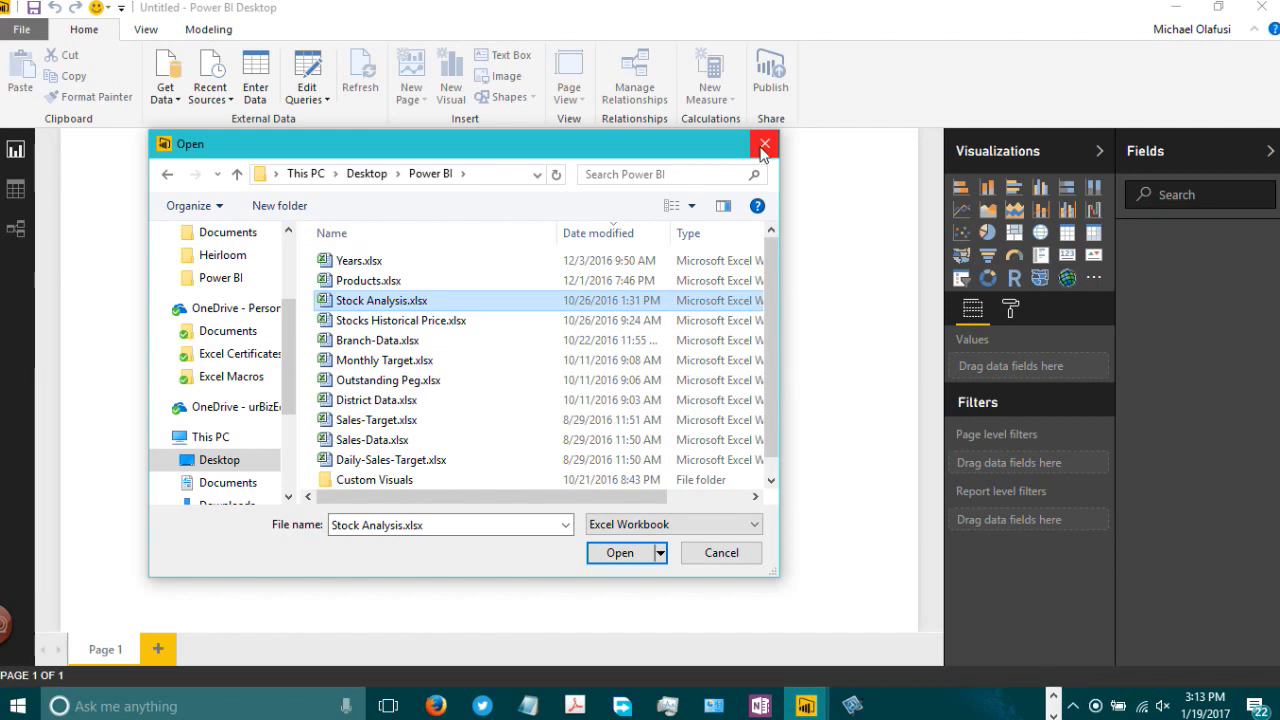
pyautogui.click(763, 147)
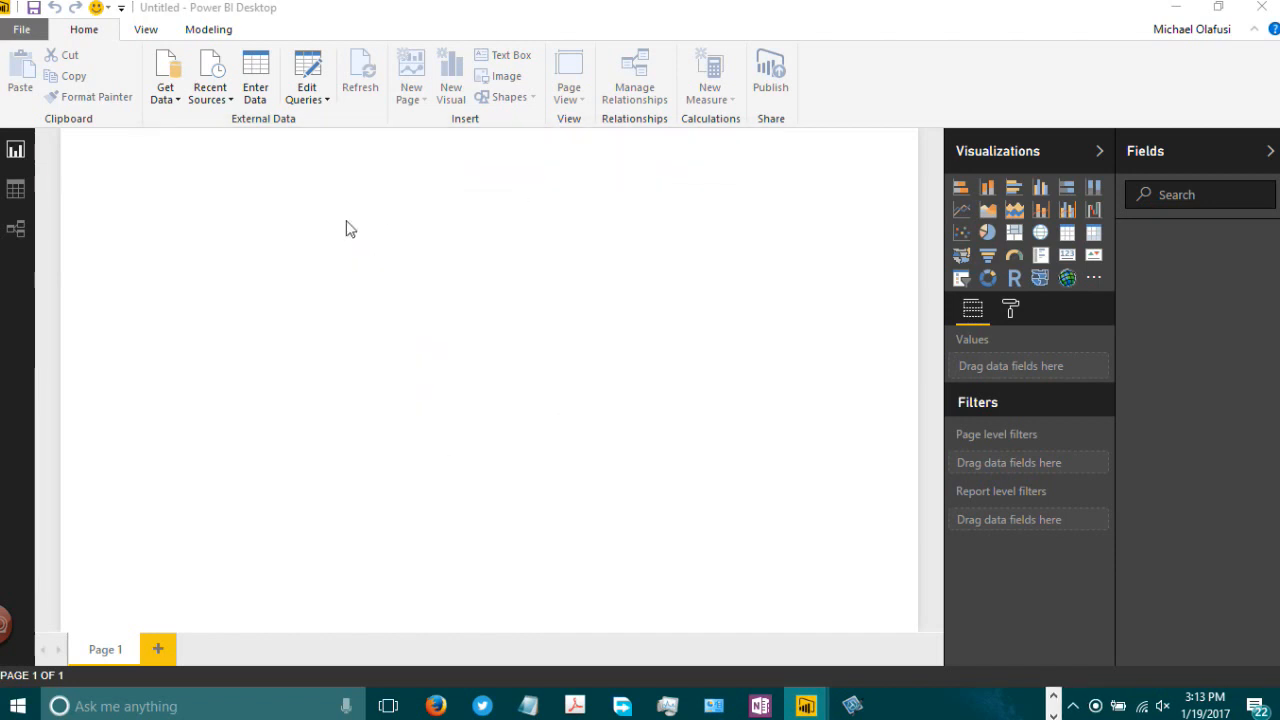
# Step: Get data from the Excel workbook Stock Analysis.xlsx in the Desktop's Power BI folder
pyautogui.click(35, 35)
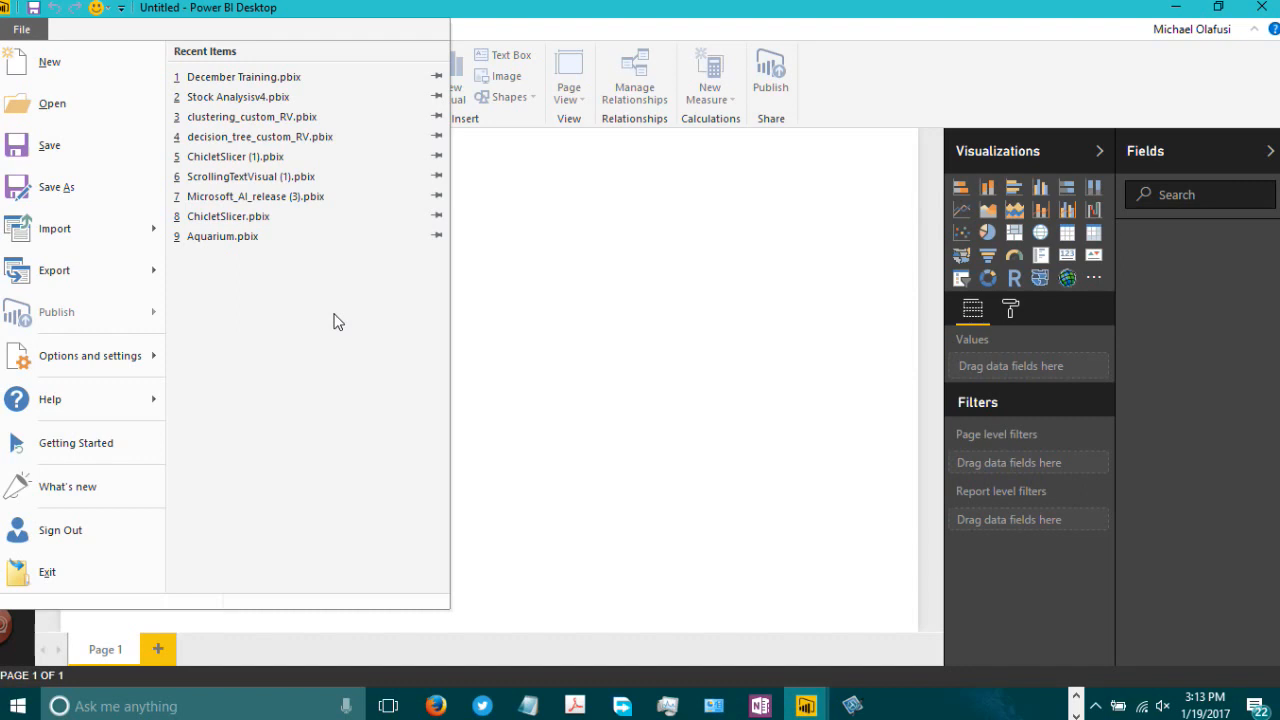
pyautogui.click(599, 279)
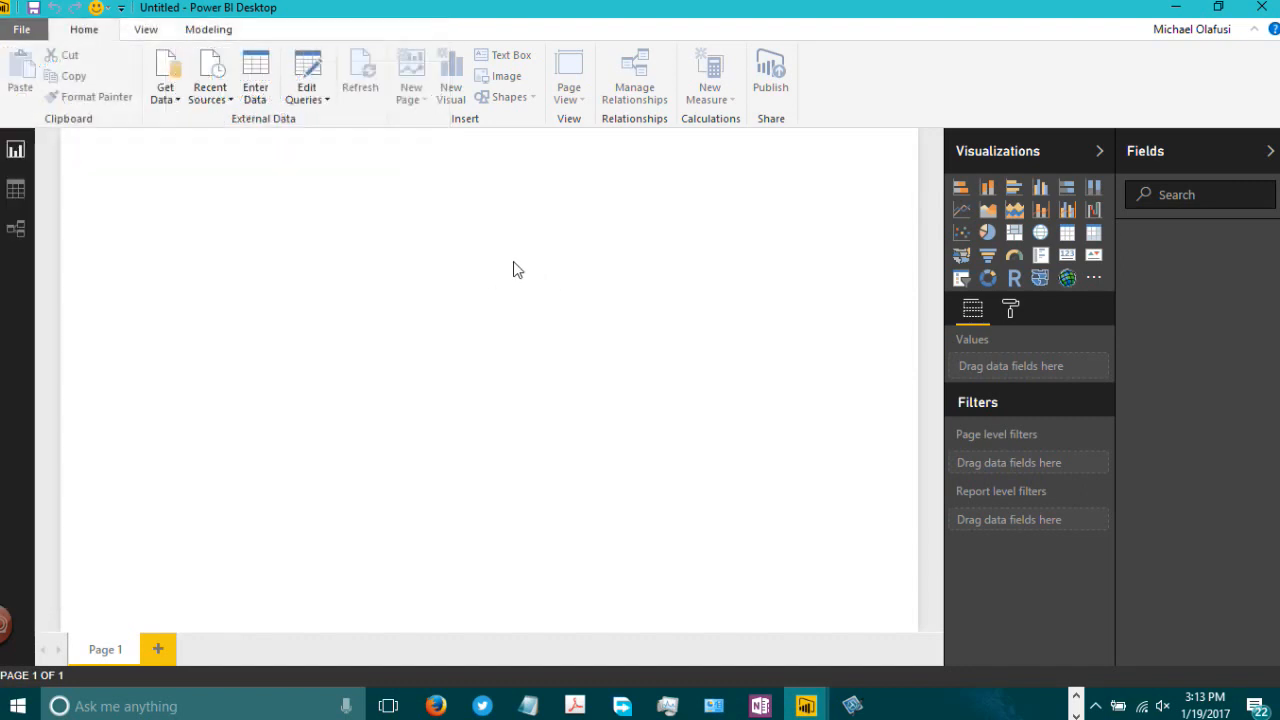
pyautogui.click(168, 100)
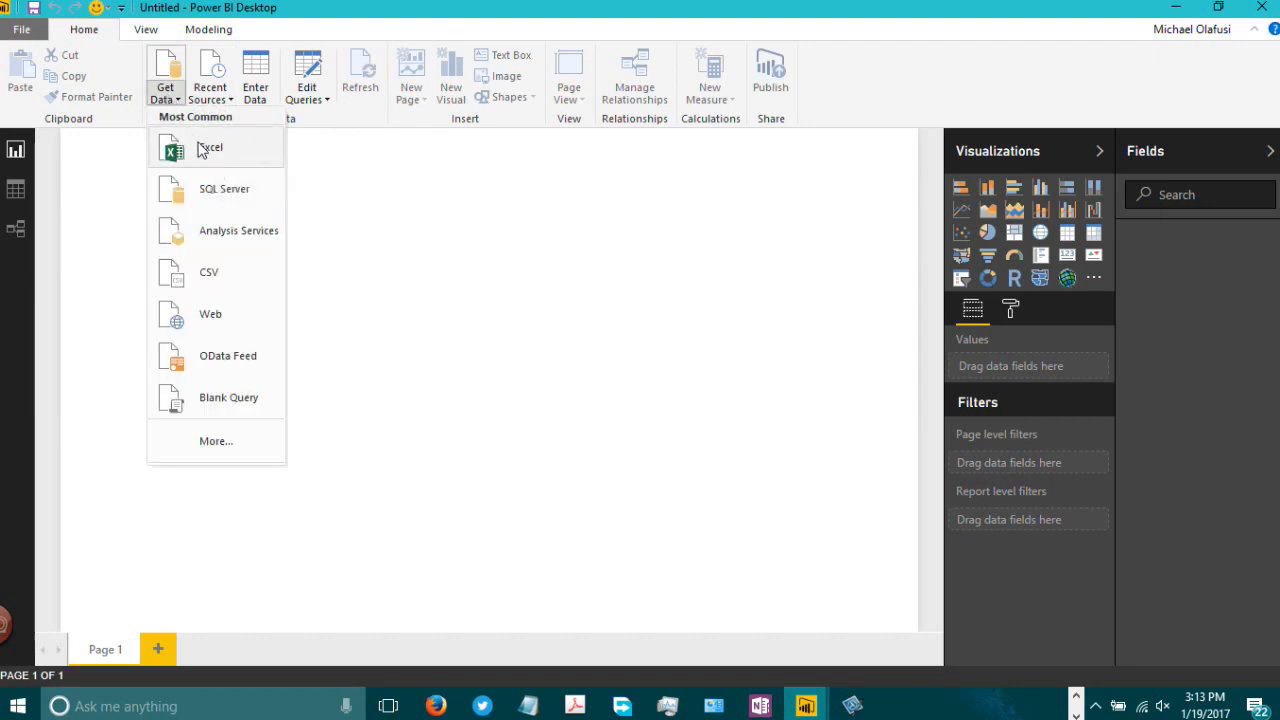
pyautogui.click(205, 148)
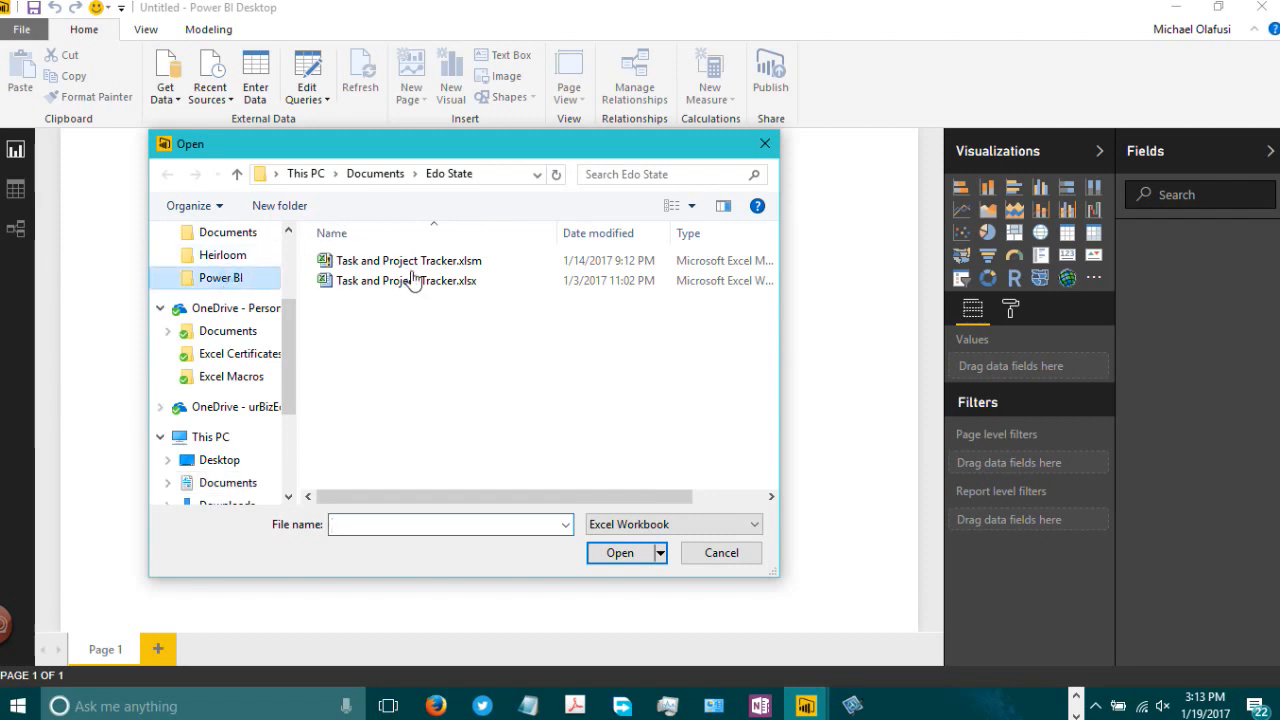
pyautogui.click(408, 300)
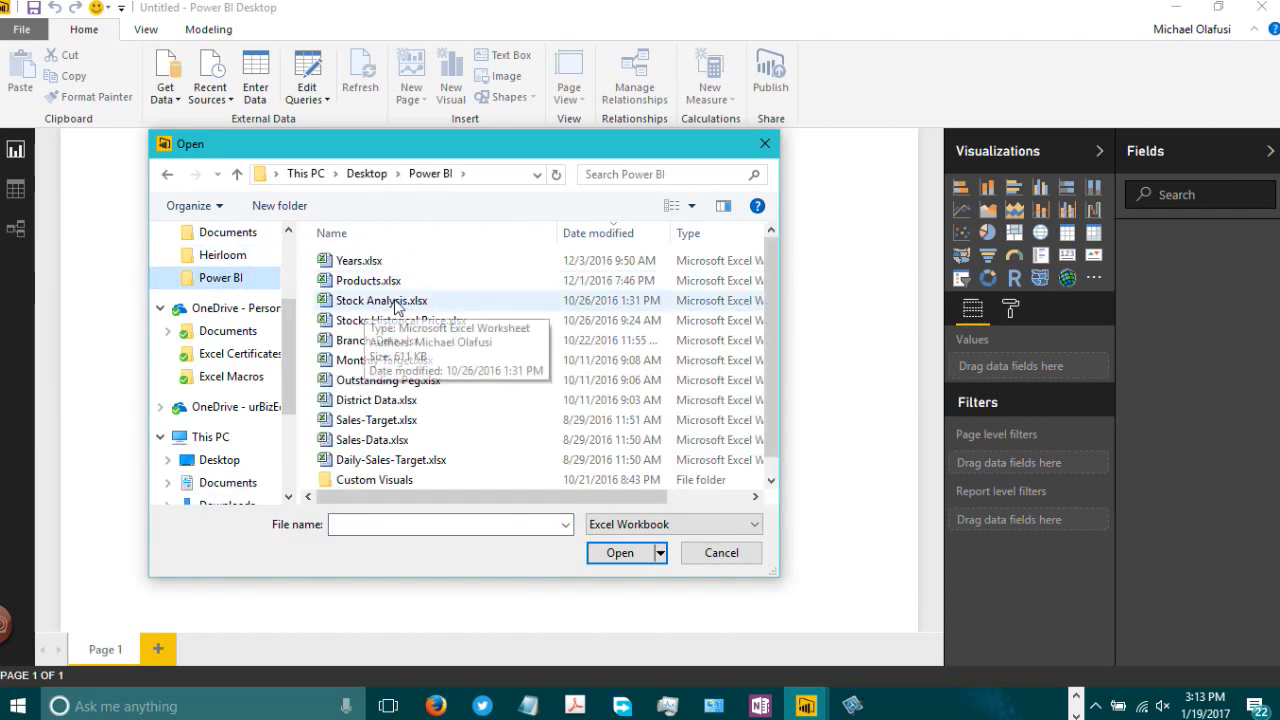
pyautogui.click(619, 553)
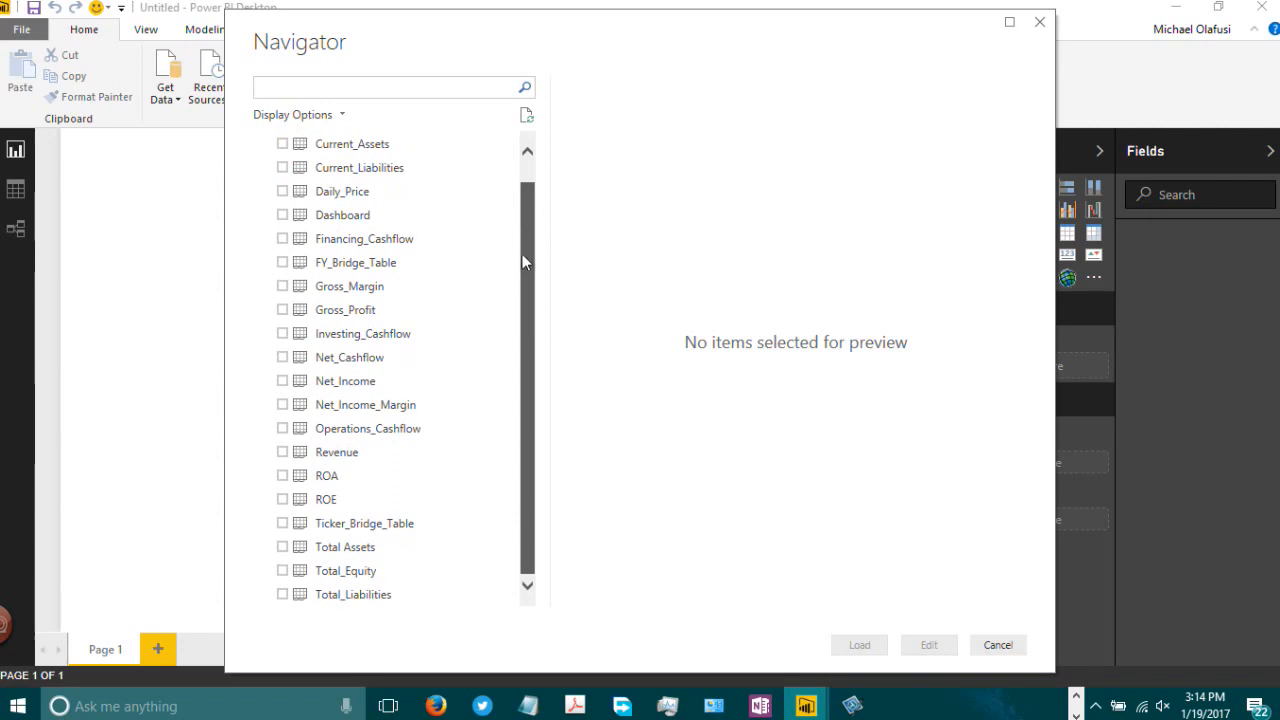
# Step: Select the Current_Assets, Current_Liabilities, Financing_Cashflow, Gross_Margin, Gross_Profit, Investing_Cashflow and Net_Cashflow tables for import
pyautogui.scroll(1, 522, 254)
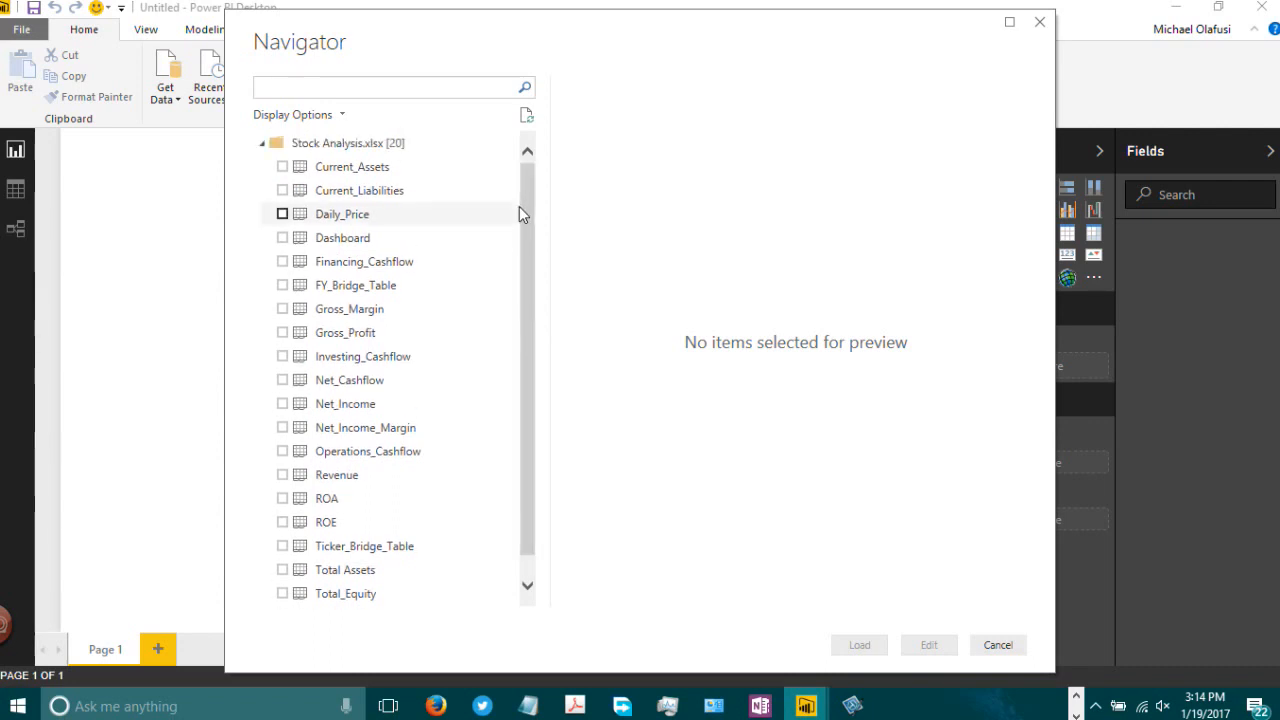
pyautogui.click(283, 168)
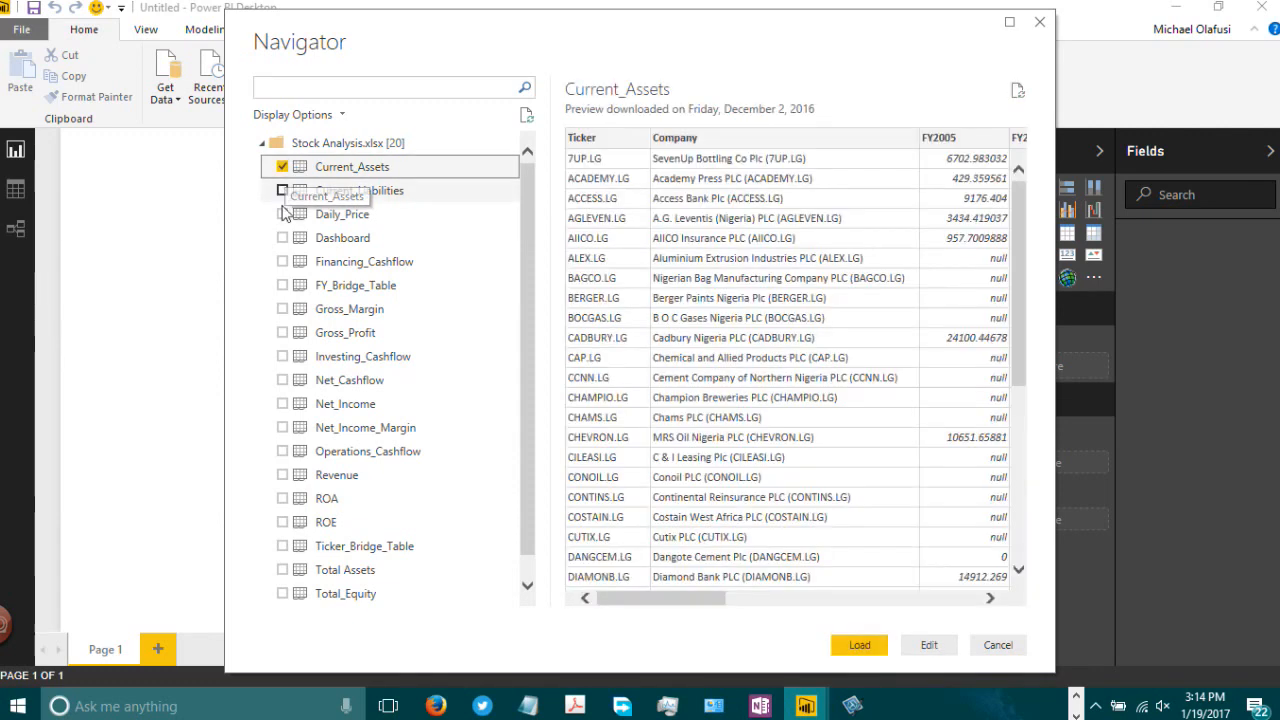
pyautogui.click(283, 191)
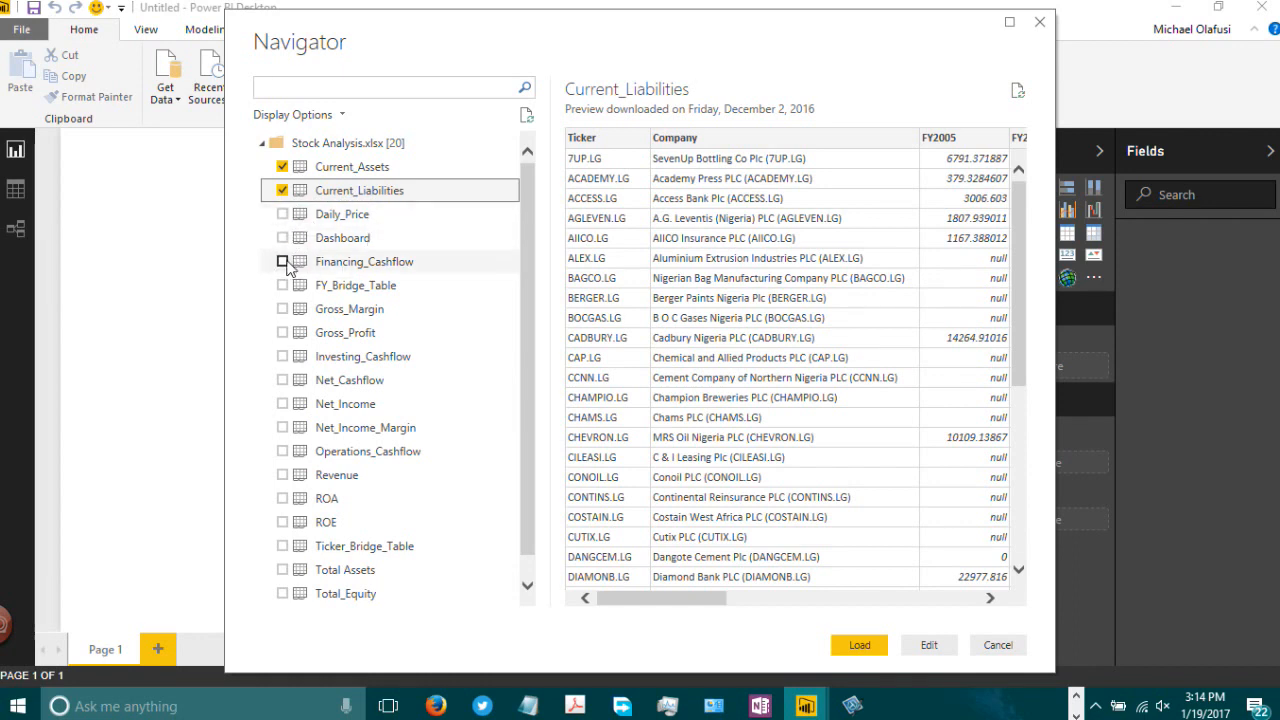
pyautogui.click(283, 262)
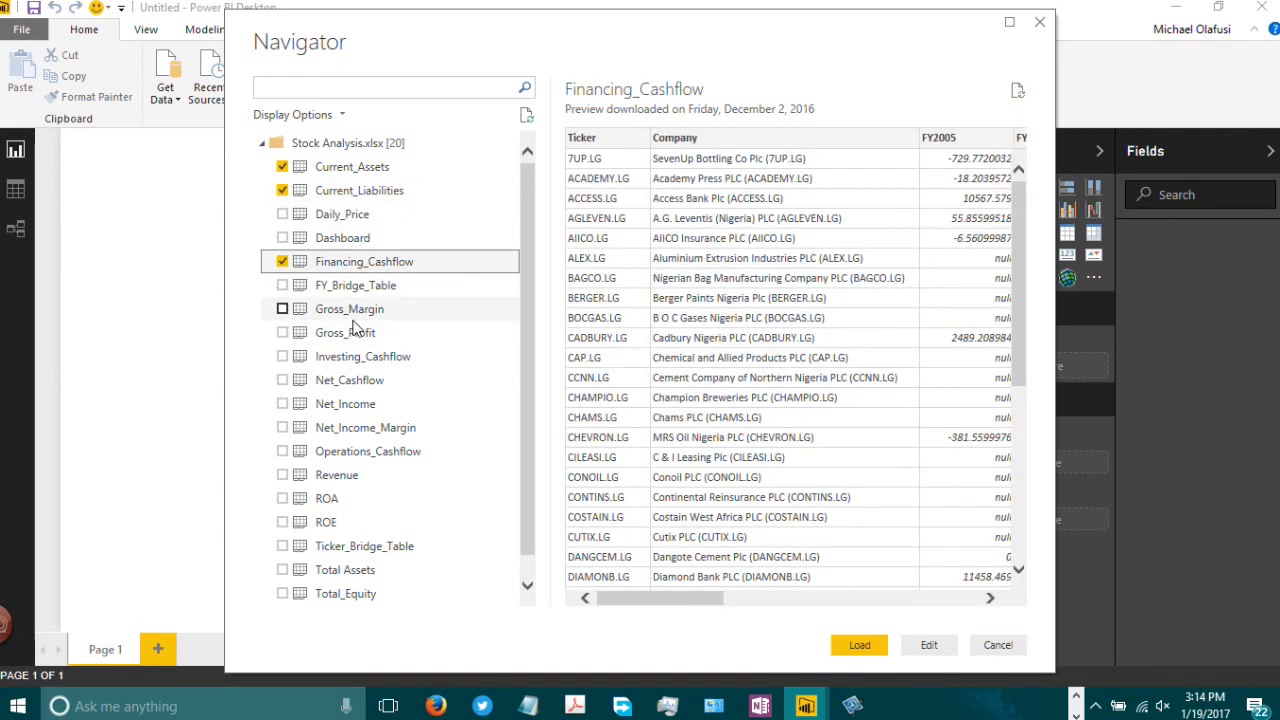
pyautogui.click(283, 310)
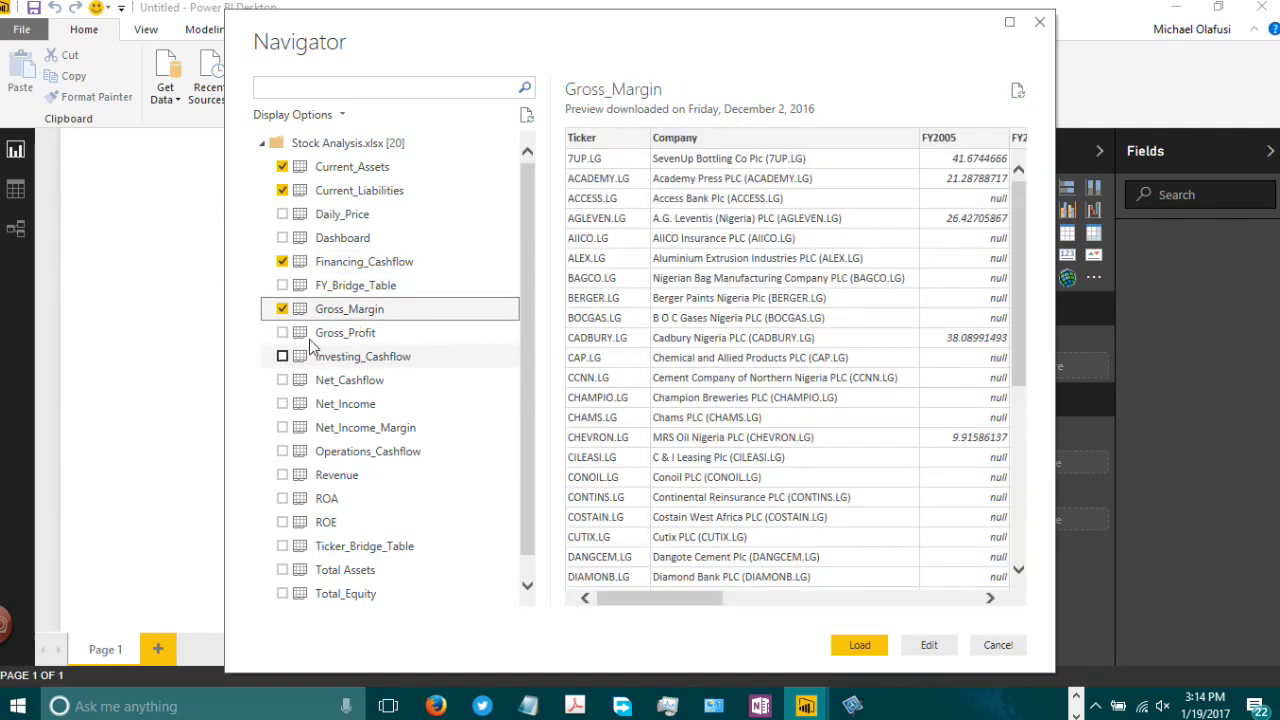
pyautogui.click(283, 334)
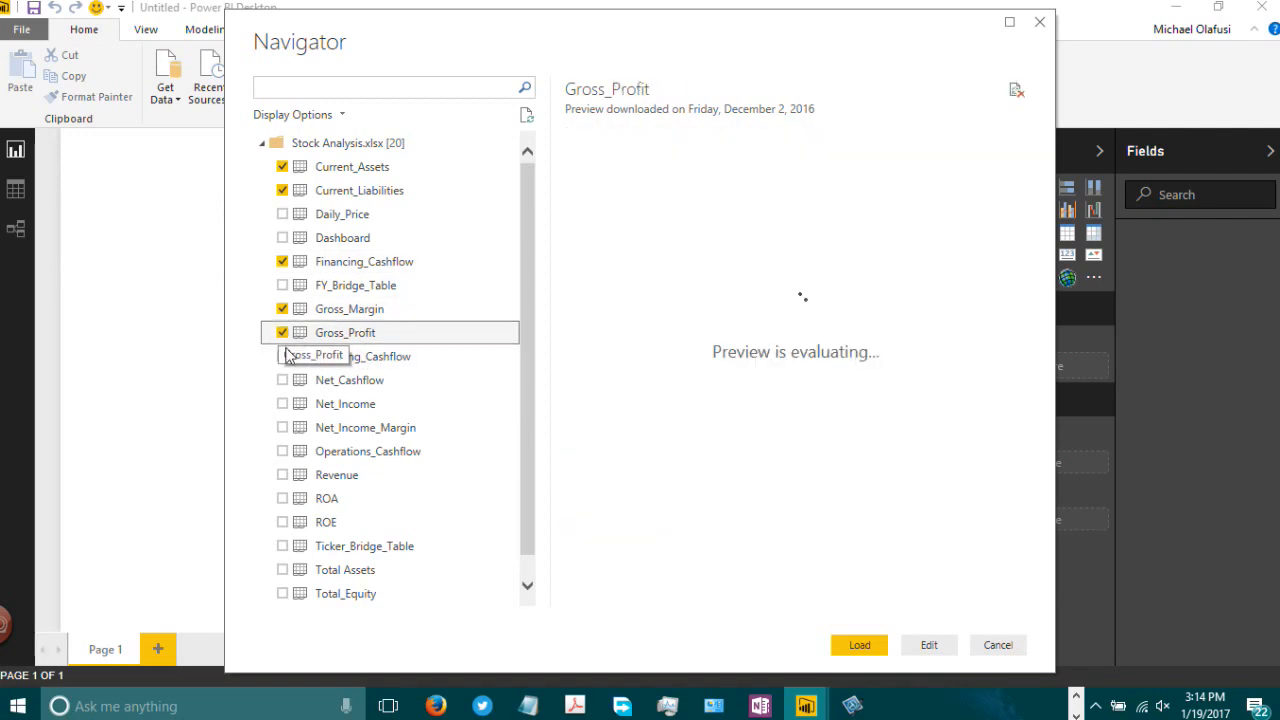
pyautogui.click(283, 357)
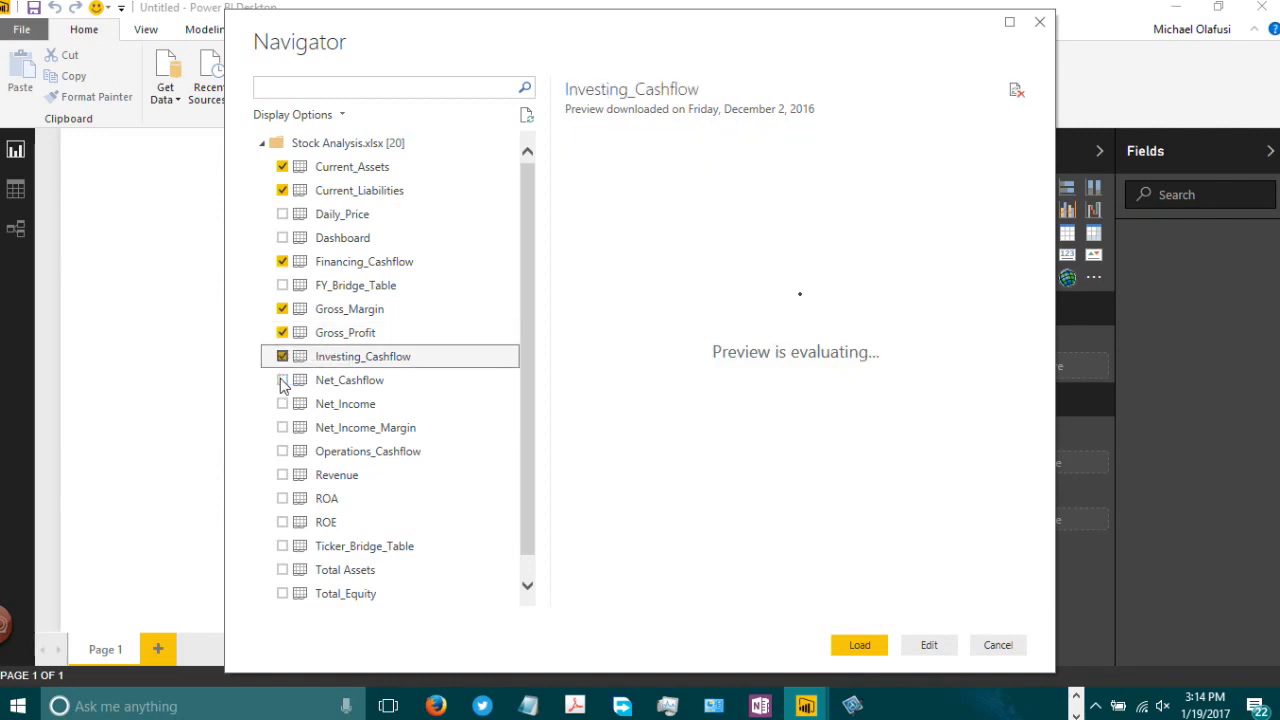
pyautogui.click(283, 381)
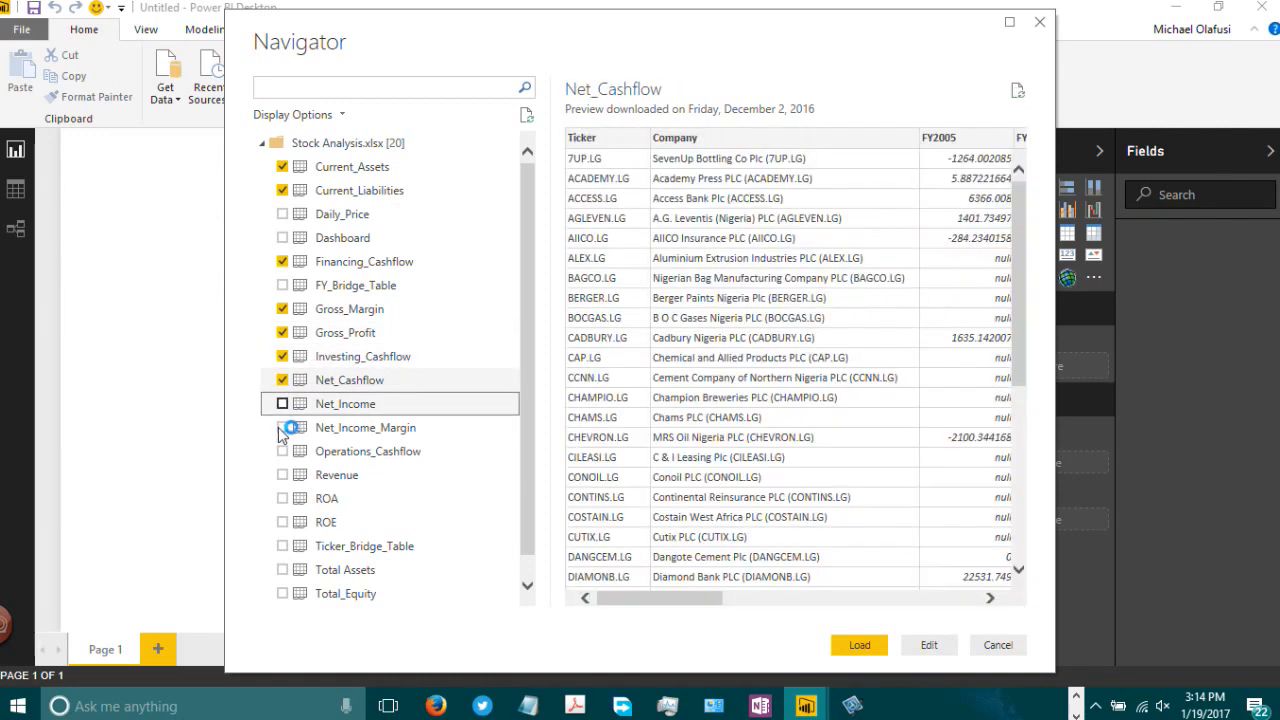
# Step: Select the Net_Income, Net_Income_Margin, Operations_Cashflow, Revenue, ROA, ROE, Ticker_Bridge_Table and Total Assets tables for import
pyautogui.click(283, 404)
pyautogui.click(283, 428)
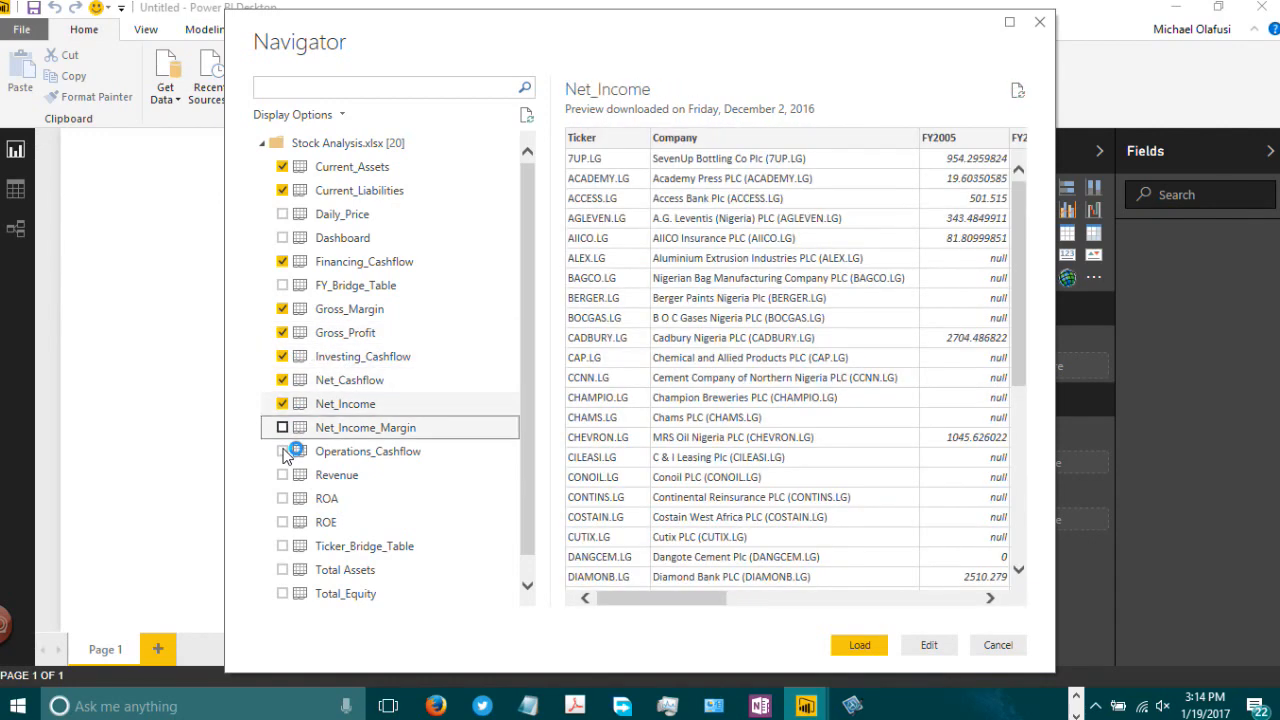
pyautogui.click(283, 452)
pyautogui.click(283, 475)
pyautogui.click(283, 498)
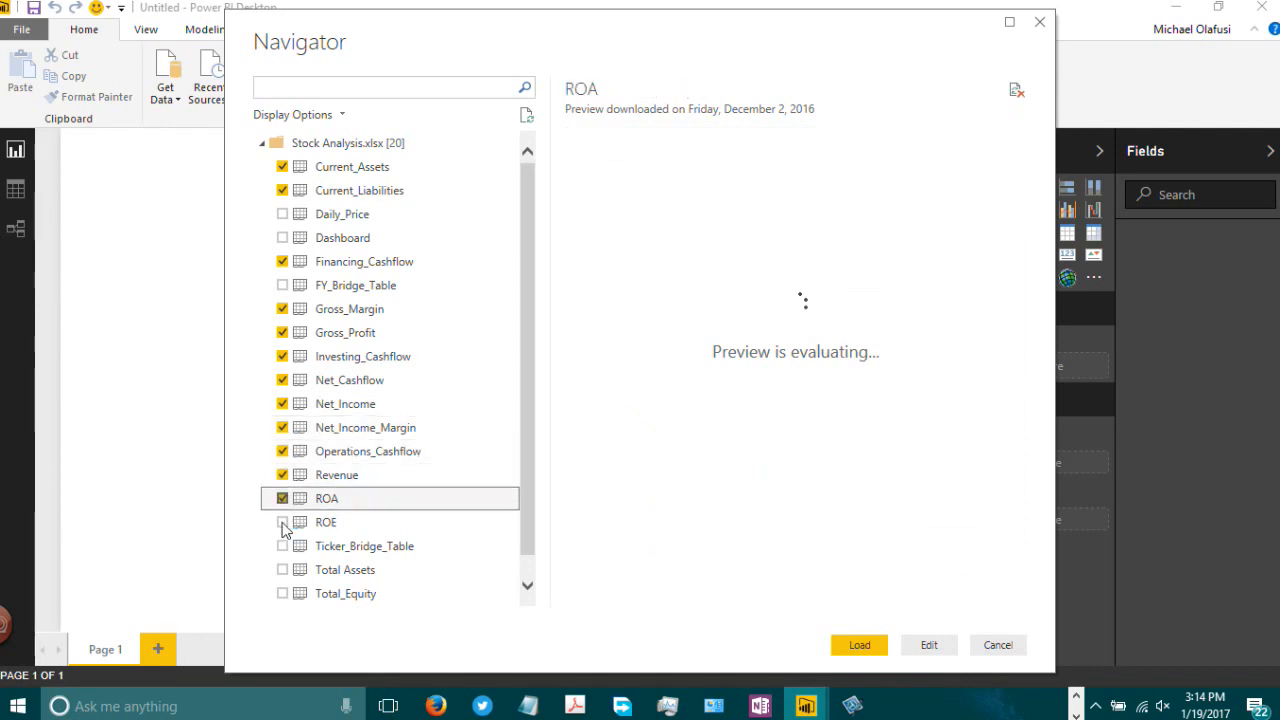
pyautogui.click(283, 522)
pyautogui.click(283, 546)
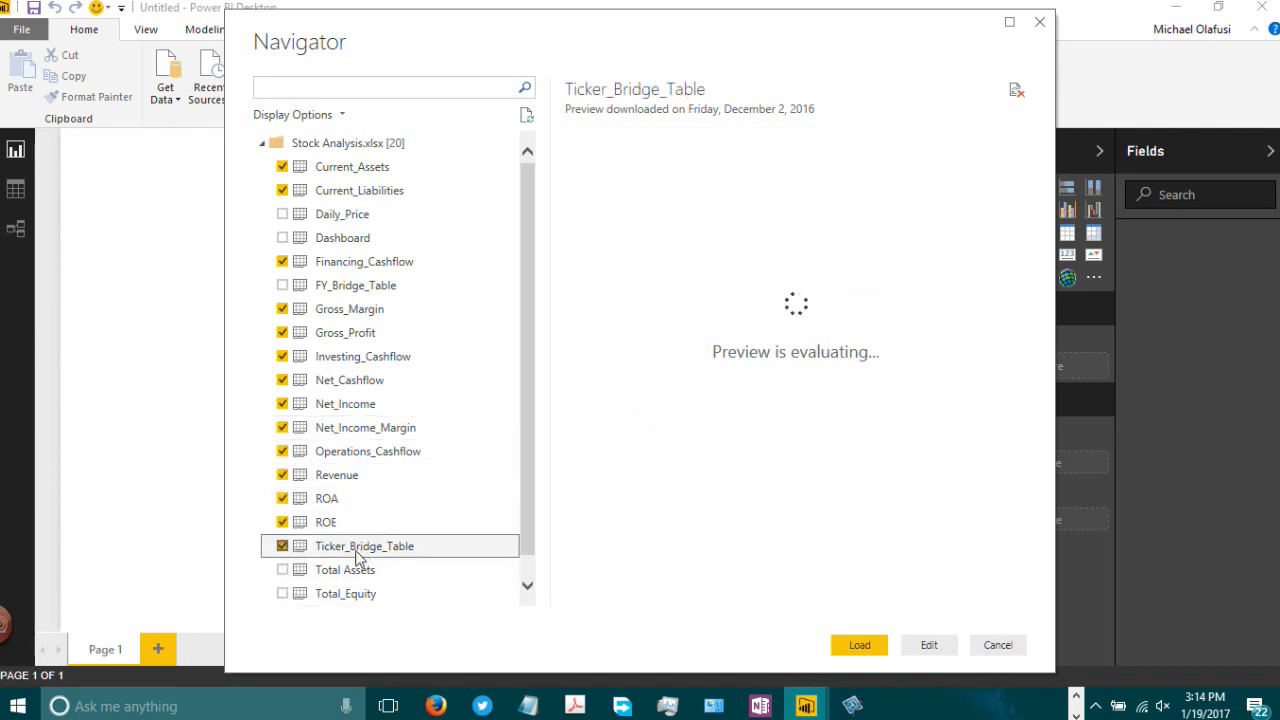
pyautogui.click(282, 570)
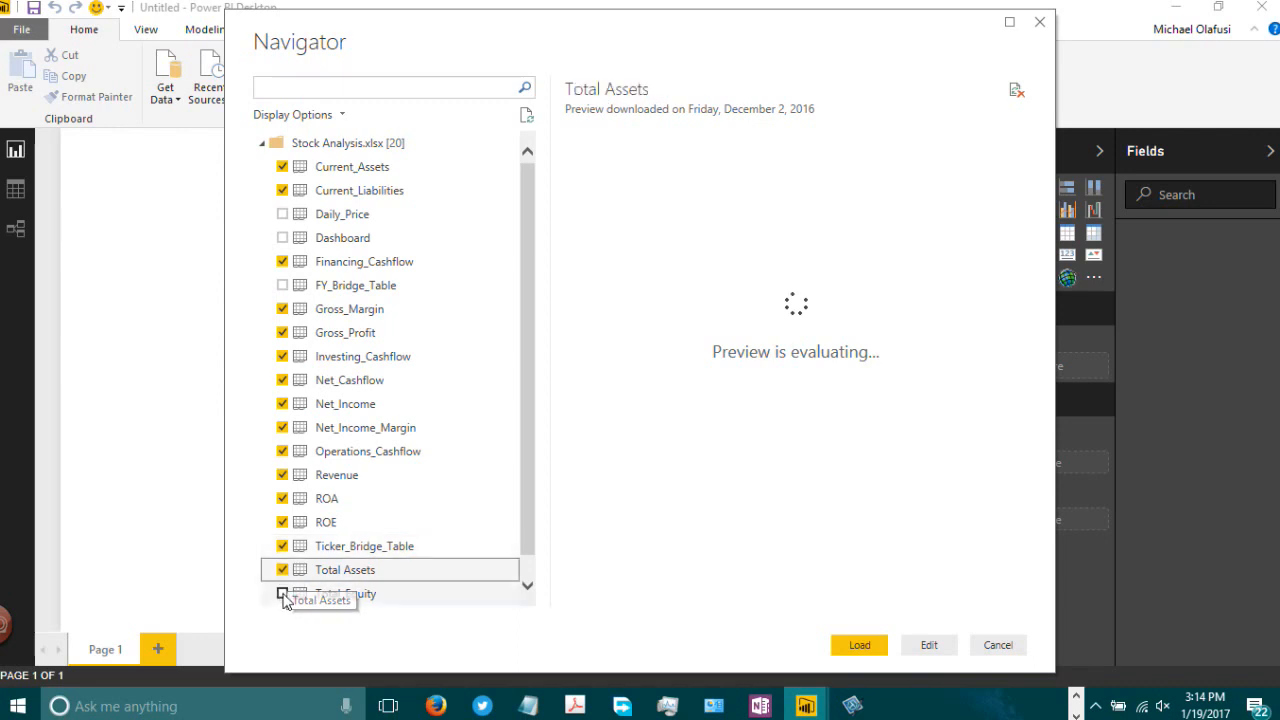
# Step: Add the Total_Equity, Total_Liabilities and FY_Bridge_Table tables to the selection and load all selected tables
pyautogui.click(282, 593)
pyautogui.moveTo(527, 489); pyautogui.dragTo(531, 553)
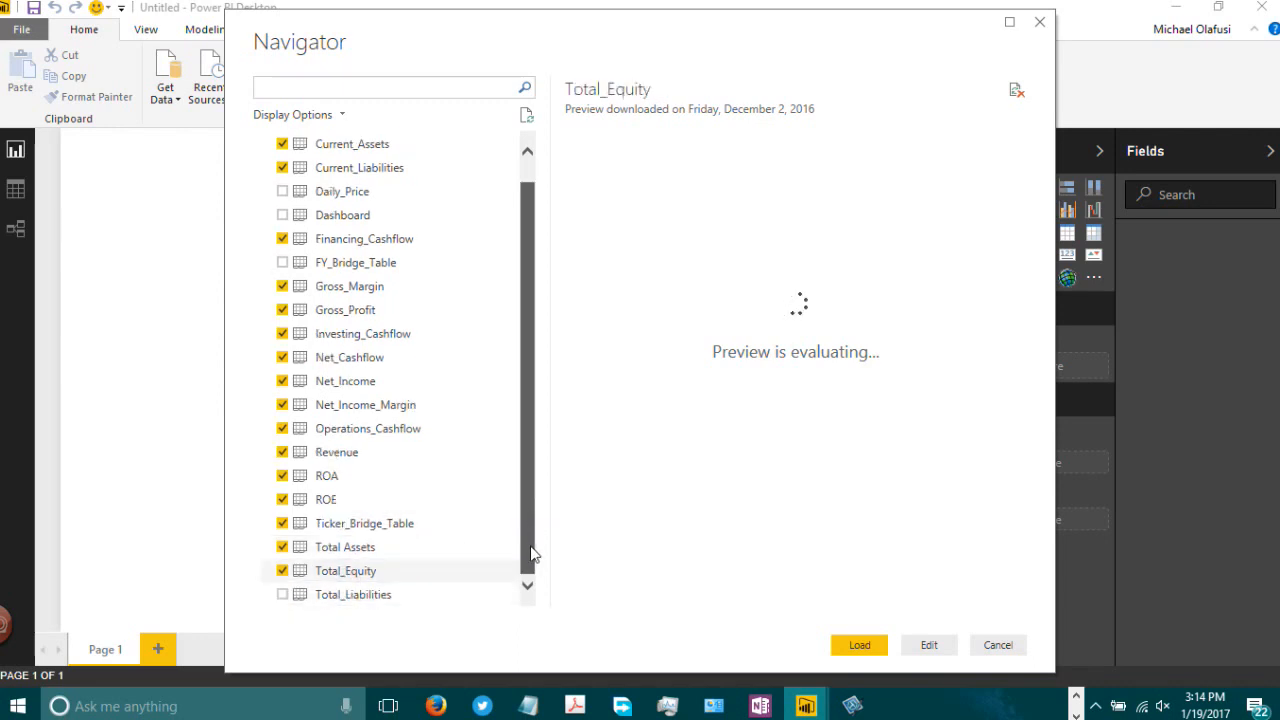
pyautogui.click(282, 594)
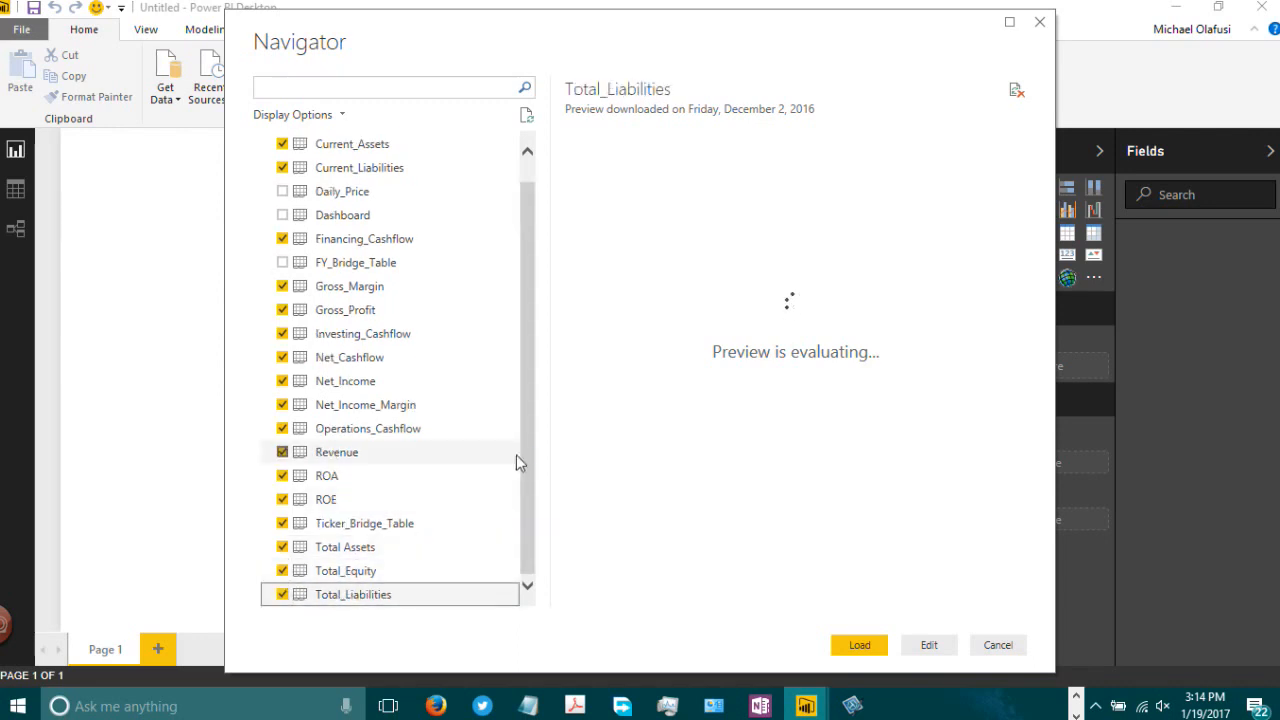
pyautogui.moveTo(527, 455); pyautogui.dragTo(518, 302)
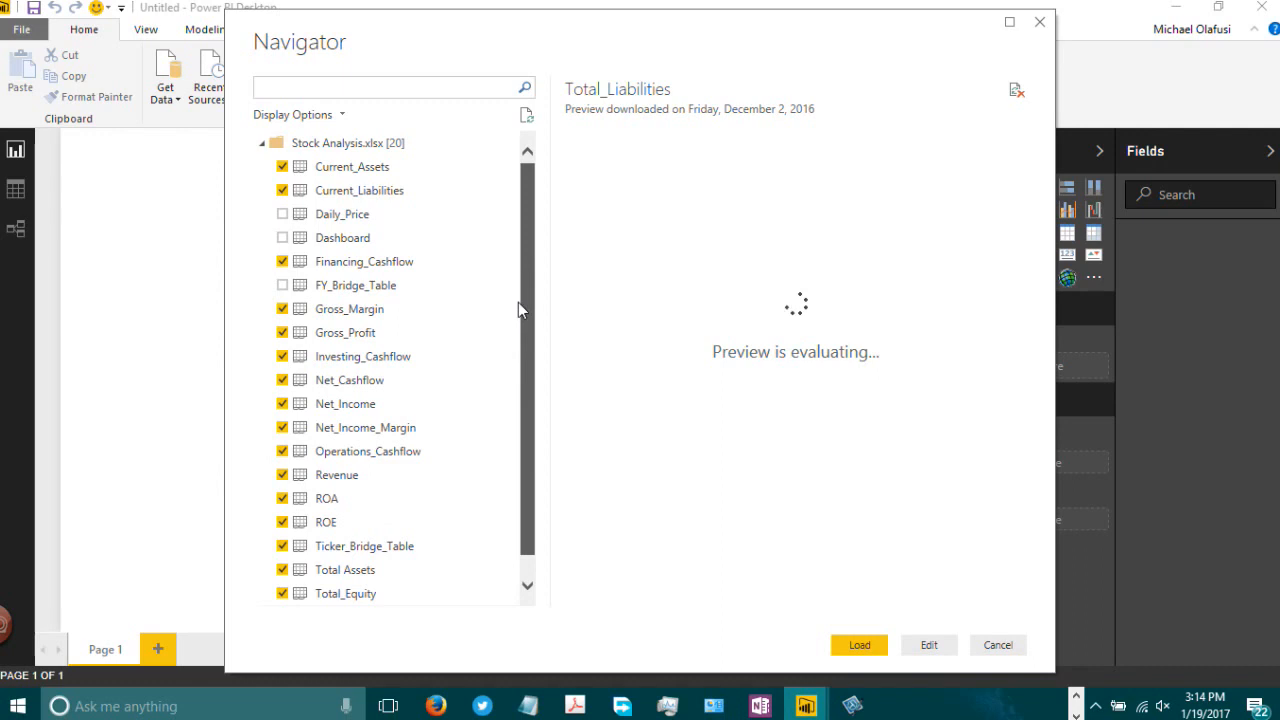
pyautogui.click(282, 286)
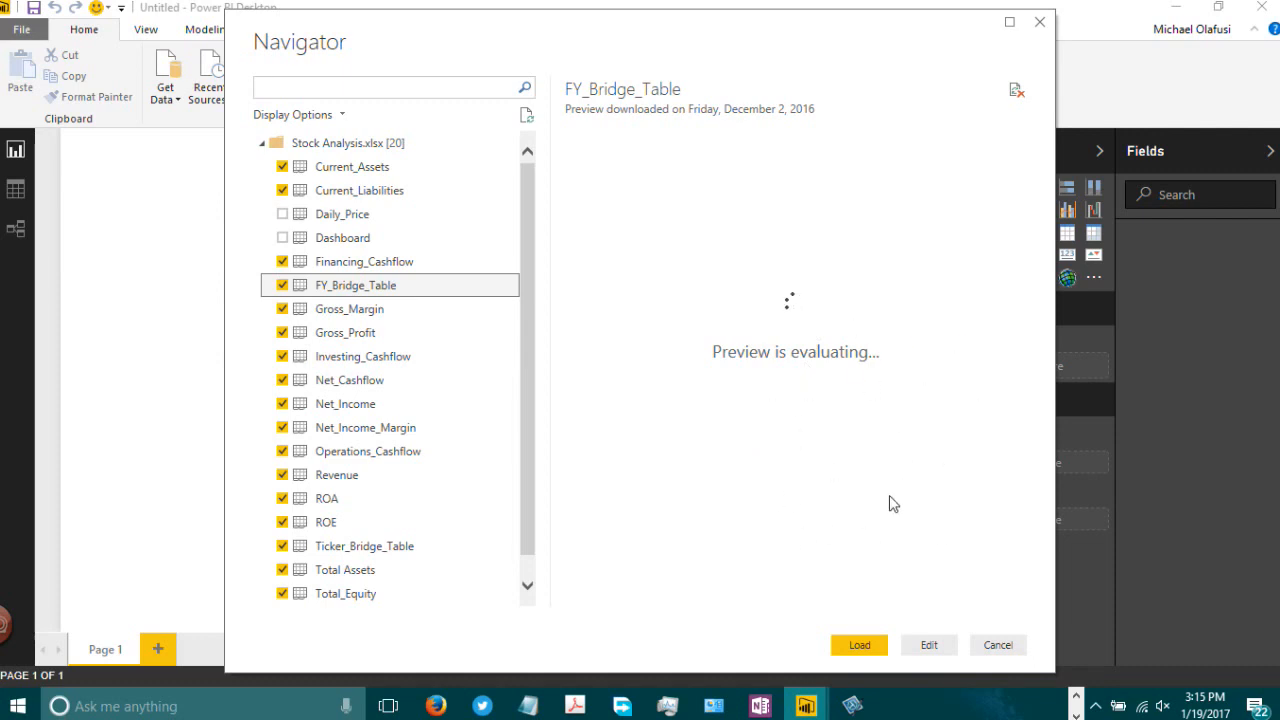
pyautogui.click(851, 649)
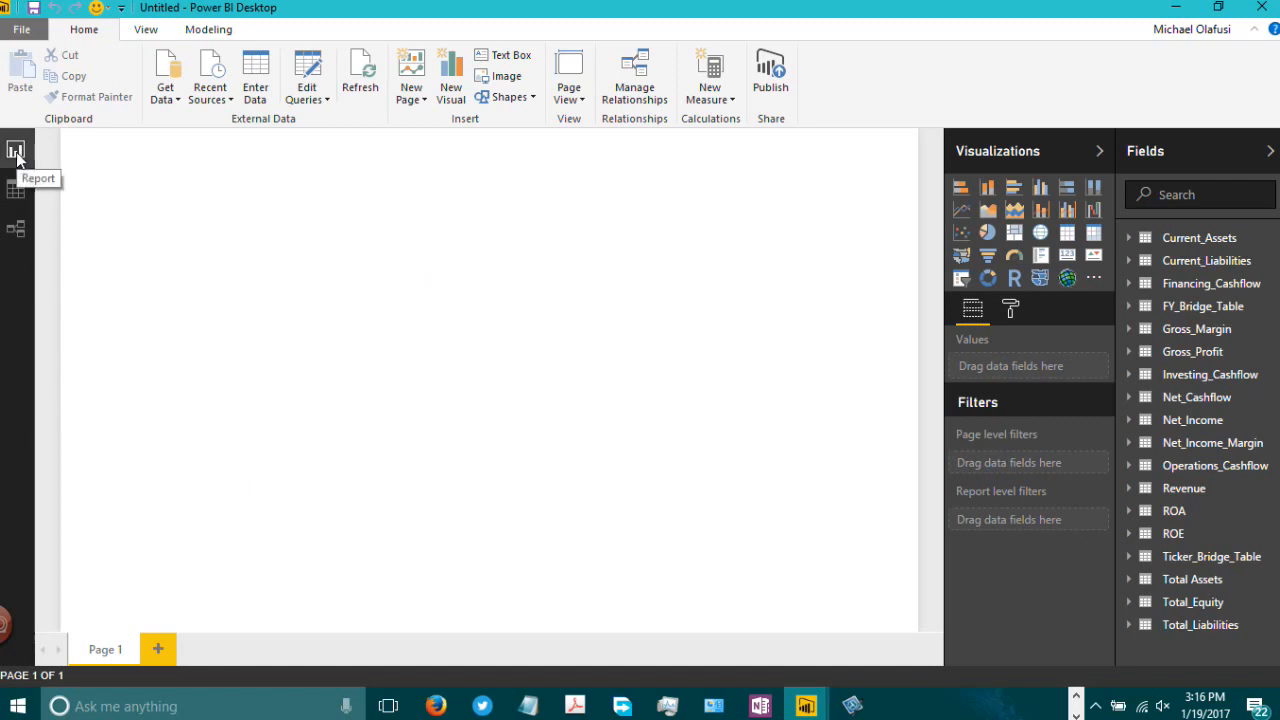
# Step: Open the data view and expand the Current_Assets and Current_Liabilities field lists
pyautogui.click(13, 201)
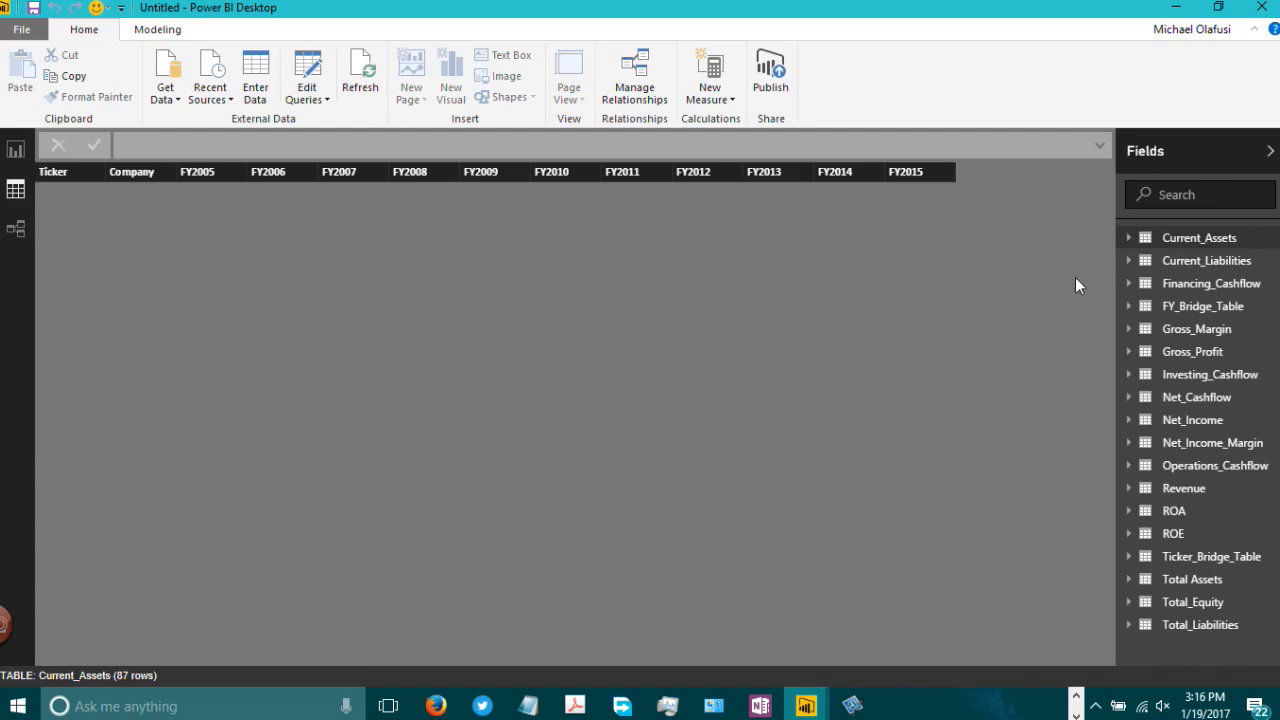
pyautogui.click(1195, 257)
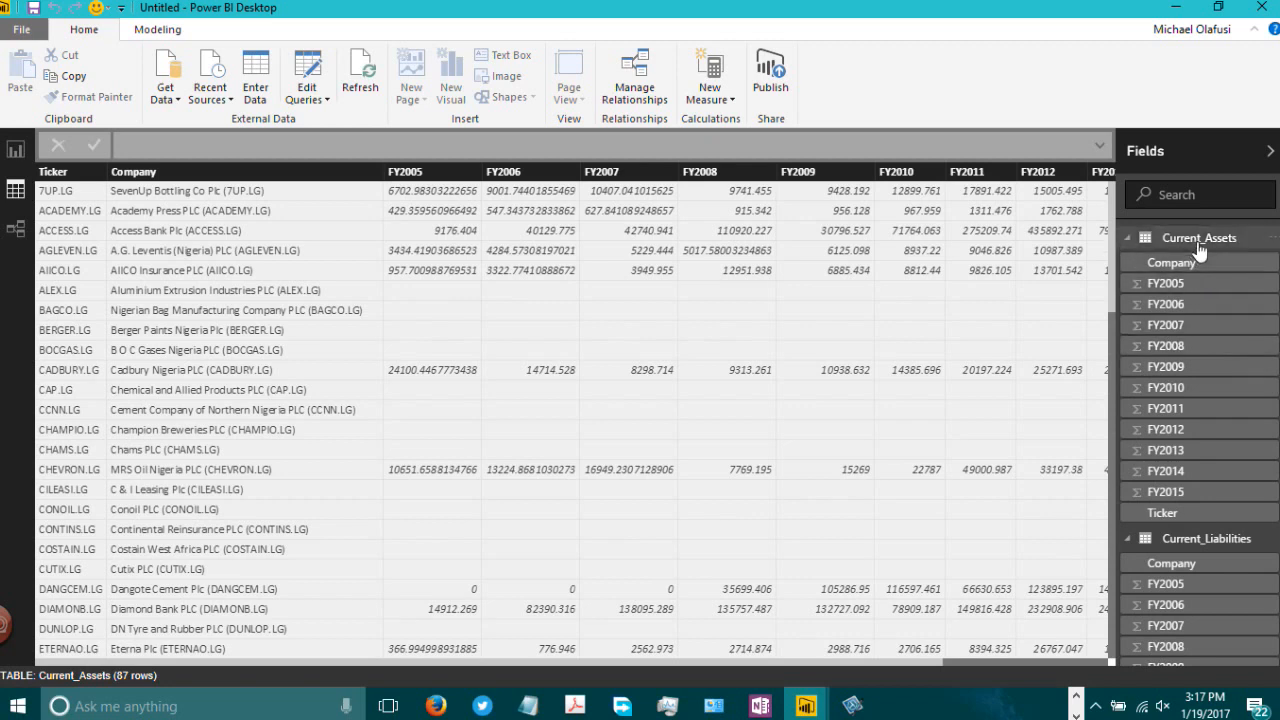
pyautogui.click(1206, 540)
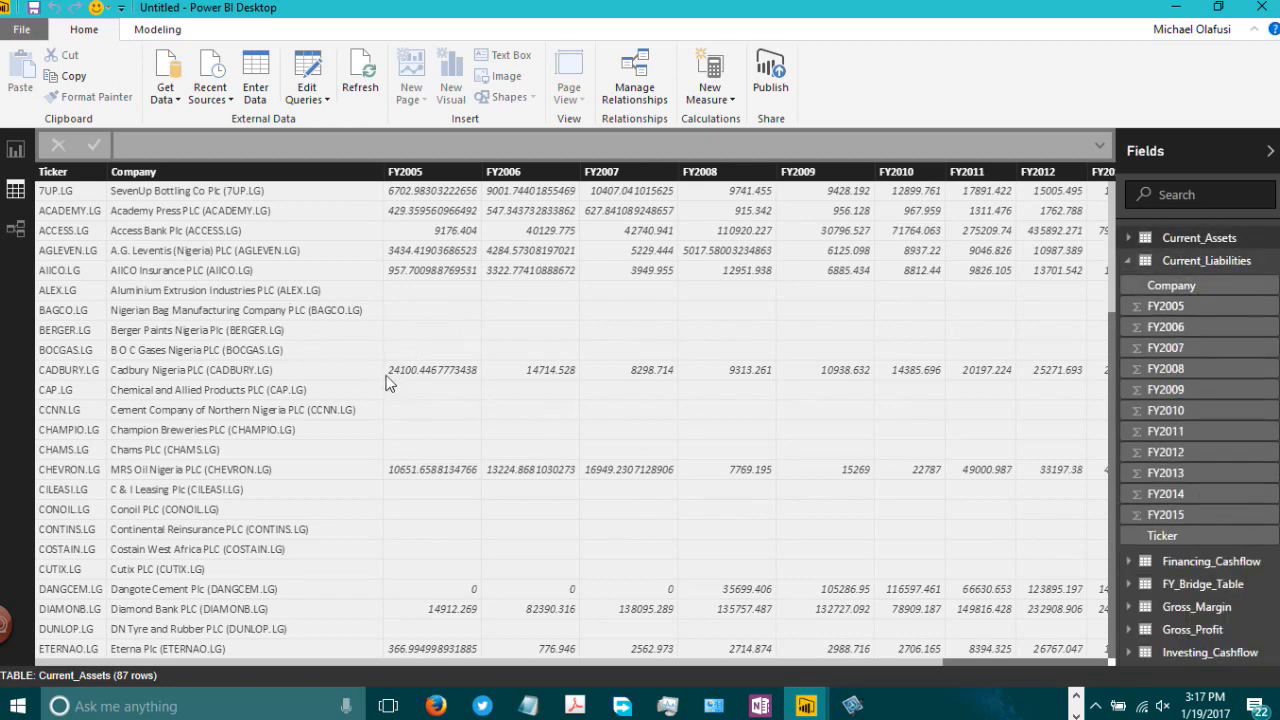
# Step: Start a SQL Server database connection and paste the server name nigerianelite.database.windows.net copied from the Management Studio connection properties
pyautogui.click(166, 98)
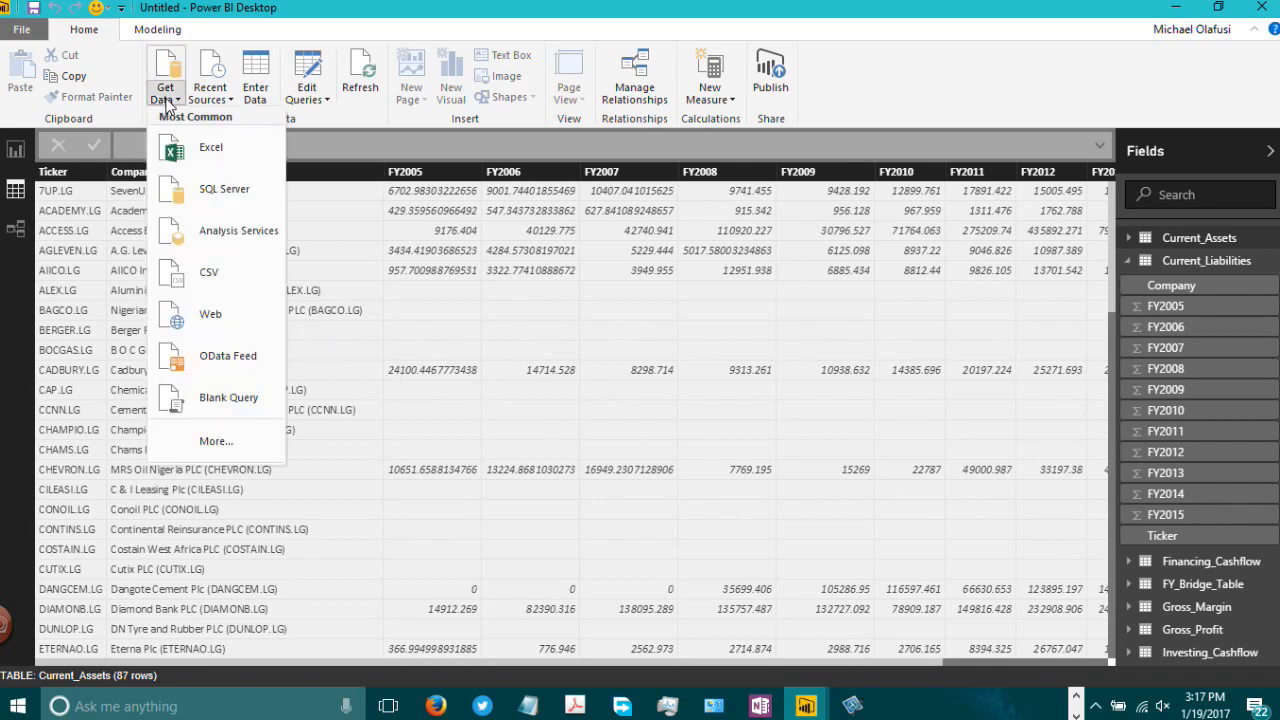
pyautogui.click(222, 190)
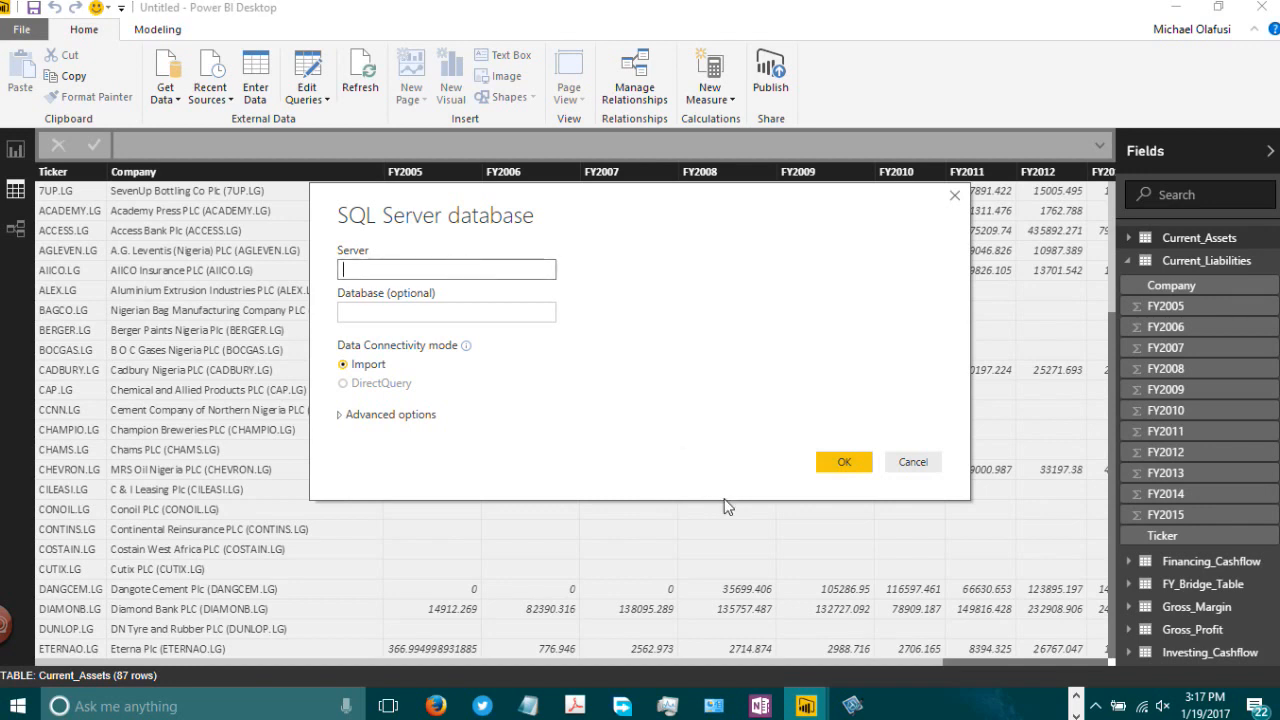
pyautogui.click(1077, 696)
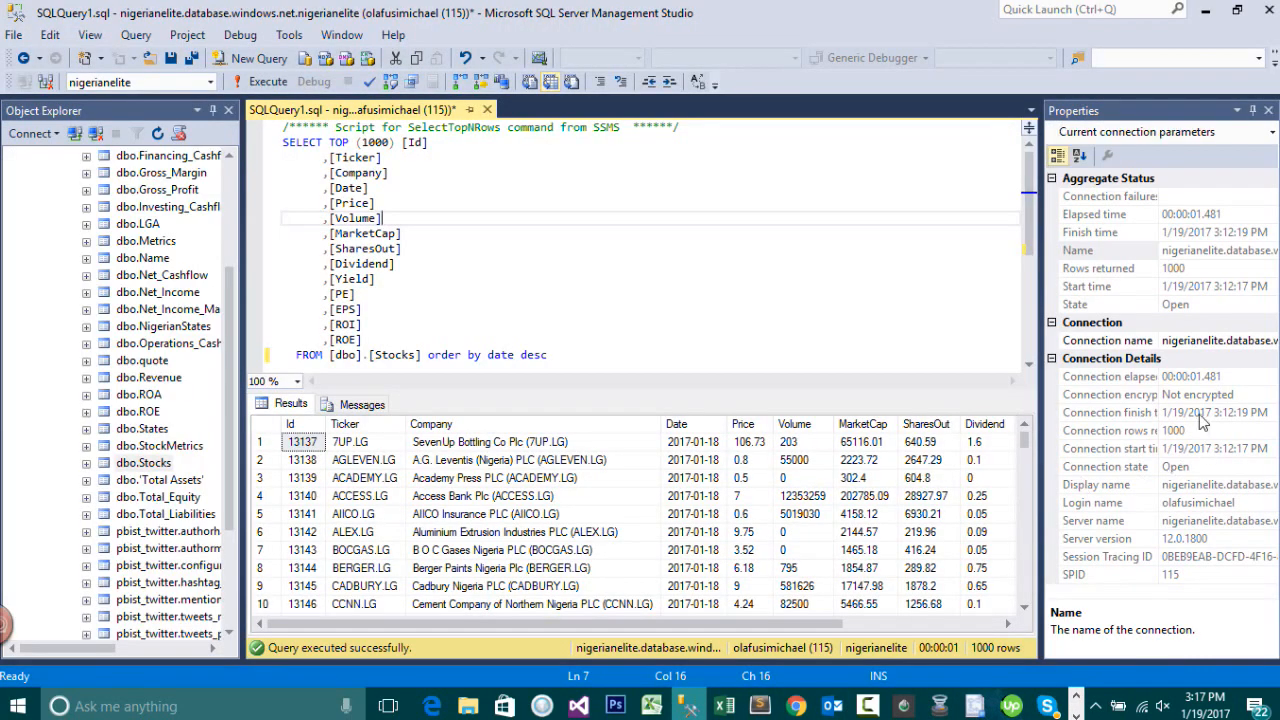
pyautogui.click(1200, 522)
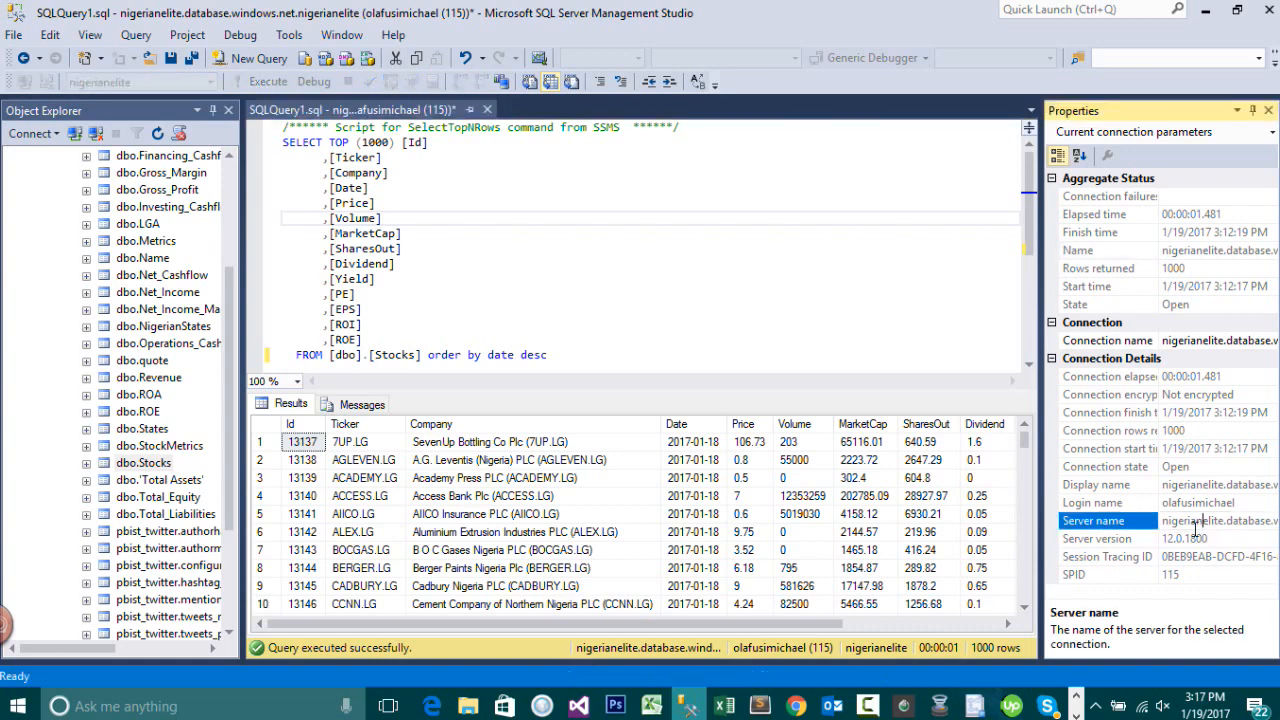
pyautogui.click(1197, 522)
pyautogui.hotkey('ctrl', 'c')
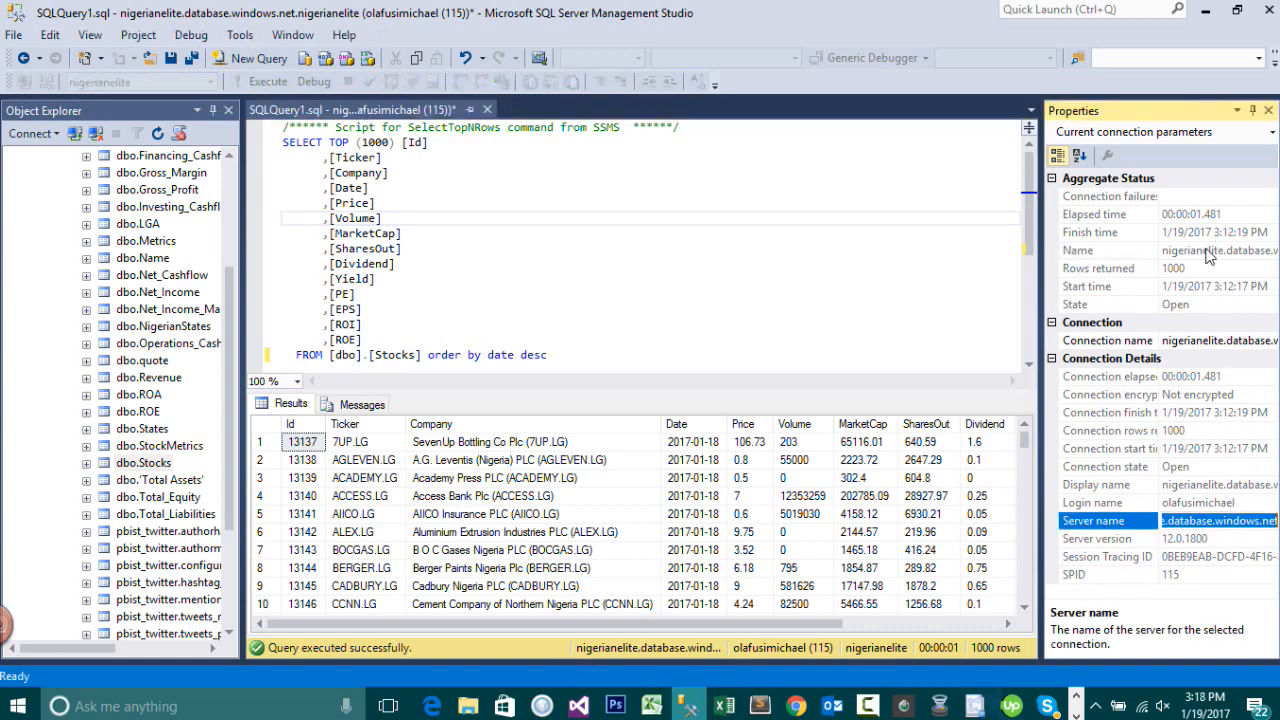
pyautogui.click(1205, 10)
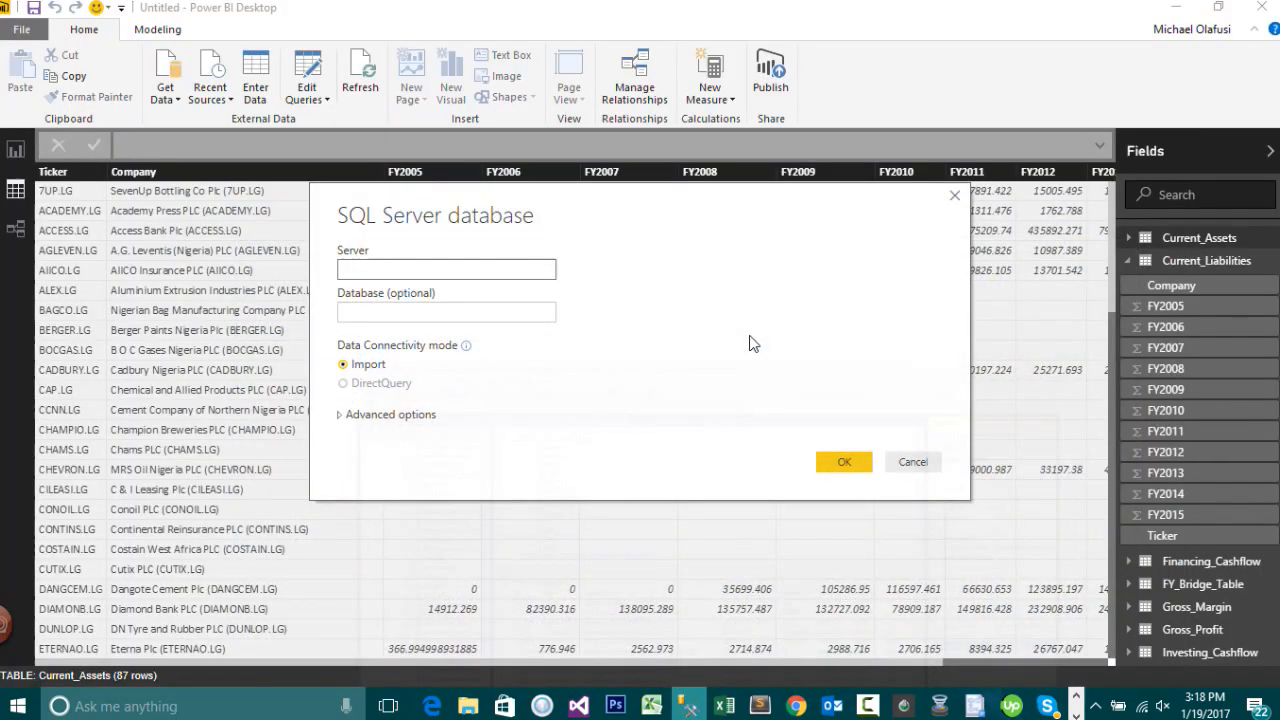
pyautogui.hotkey('ctrl', 'v')
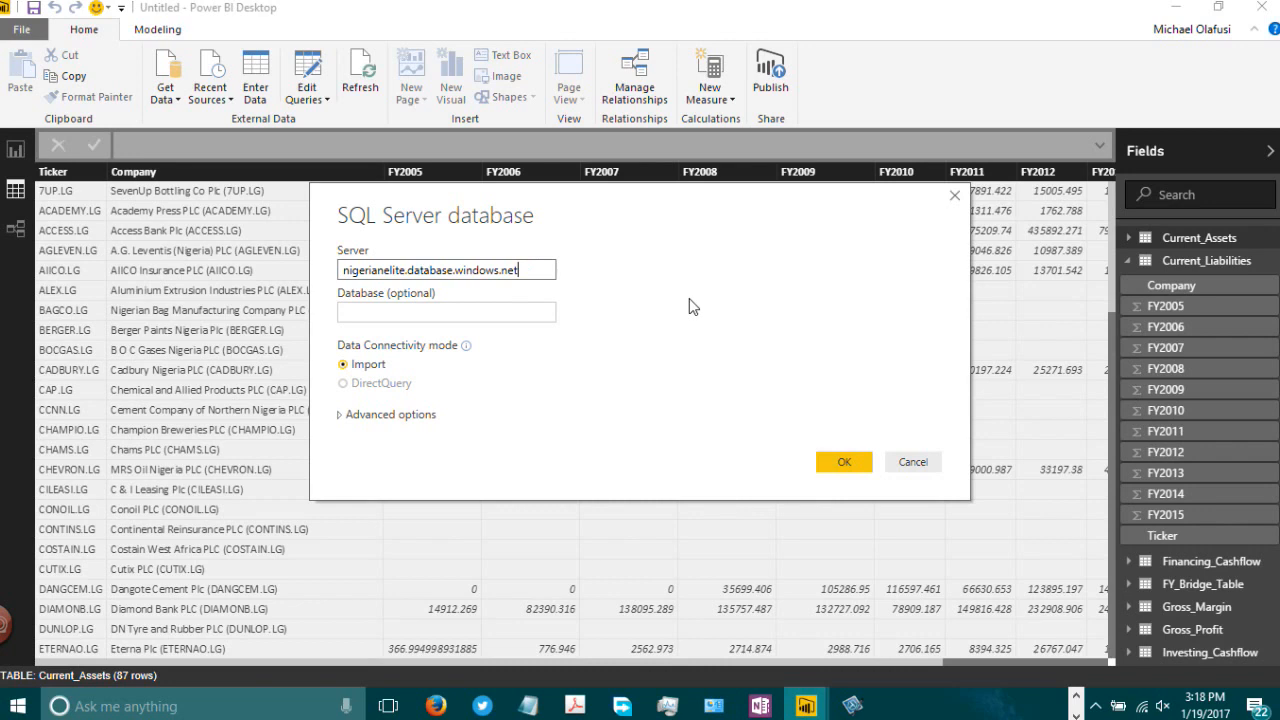
# Step: Enter nigerianelite as the database name in the SQL Server connection
pyautogui.click(460, 306)
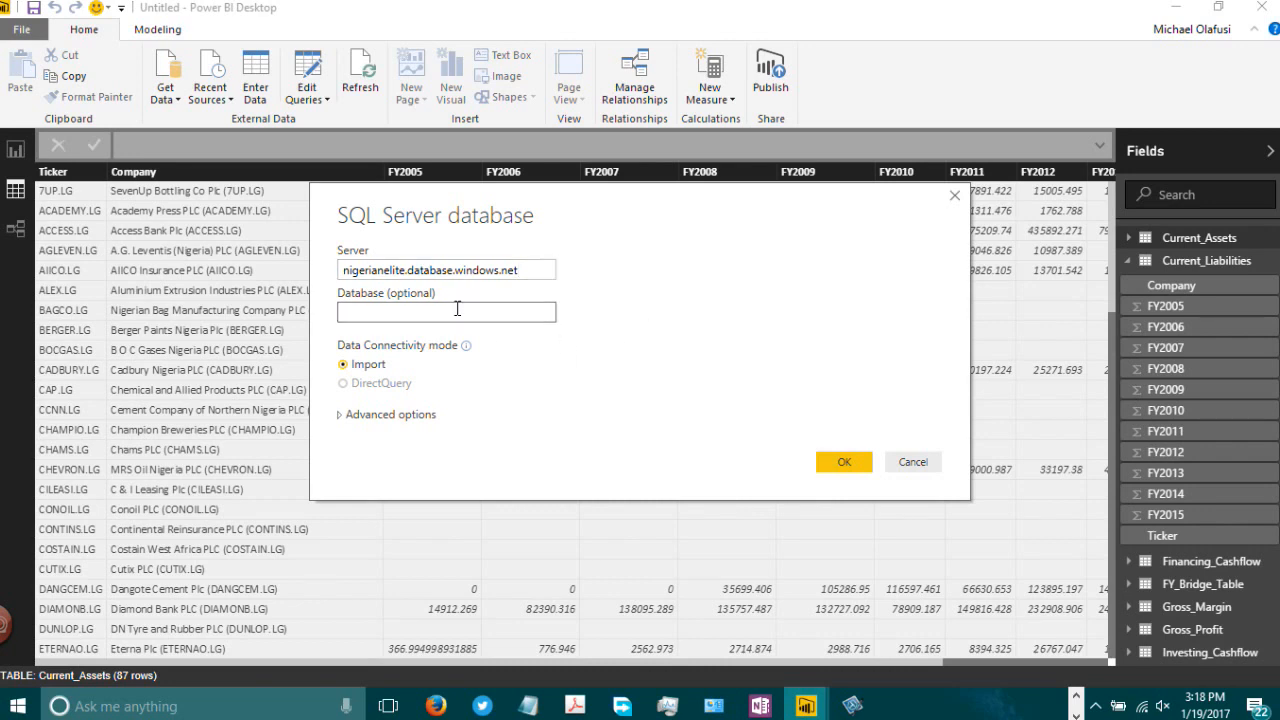
pyautogui.write('nigerianelite')
pyautogui.click(480, 271)
pyautogui.click(362, 311)
# Step: Submit the SQL Server database connection and retry it
pyautogui.click(343, 416)
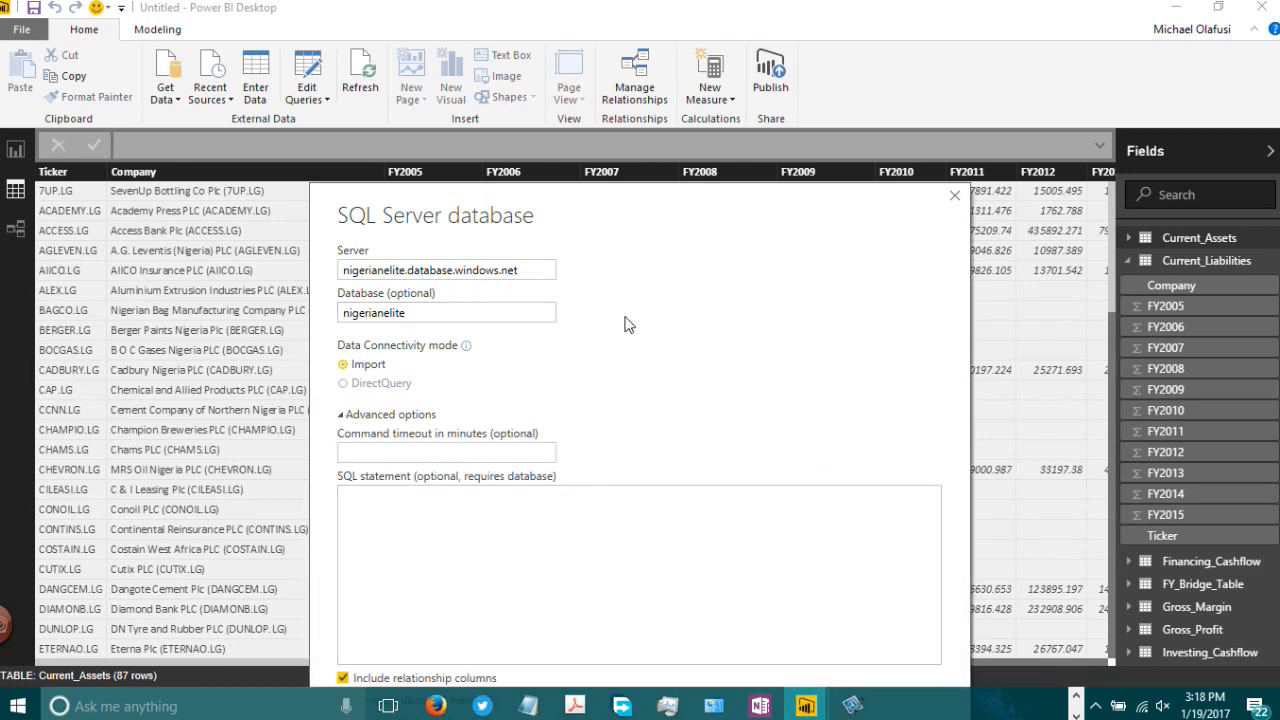
pyautogui.click(547, 517)
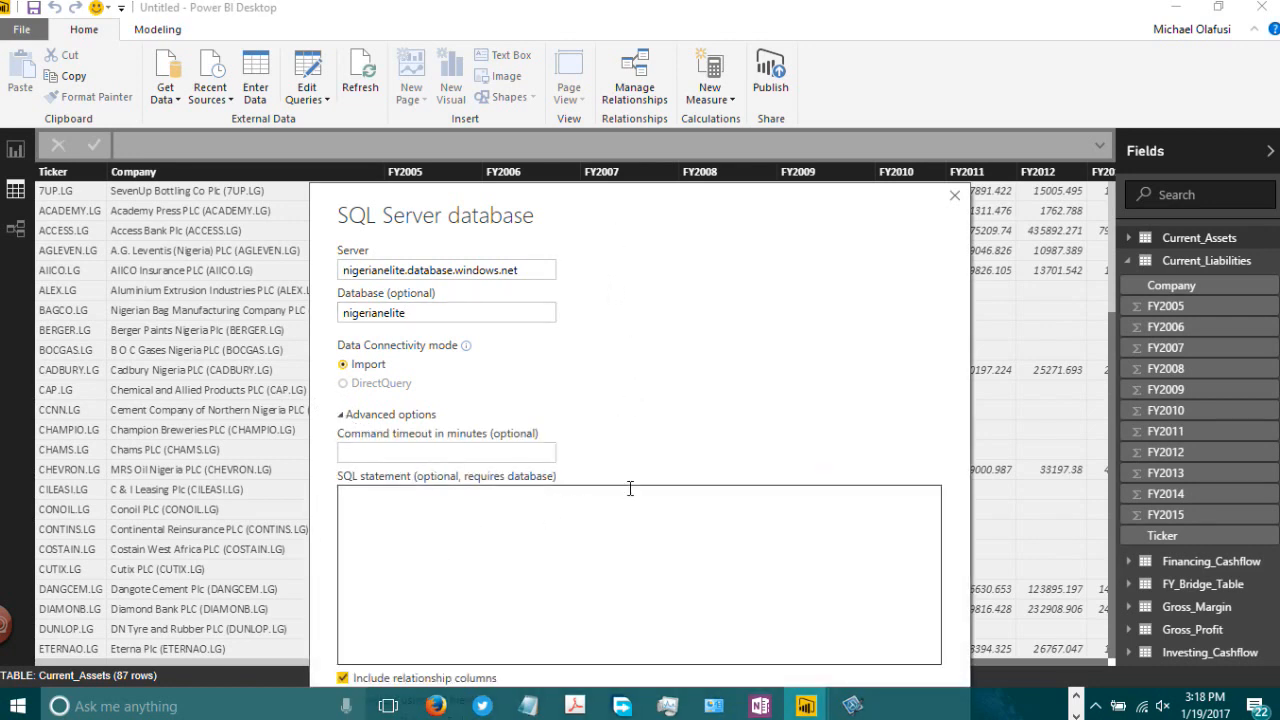
pyautogui.click(344, 414)
pyautogui.click(822, 461)
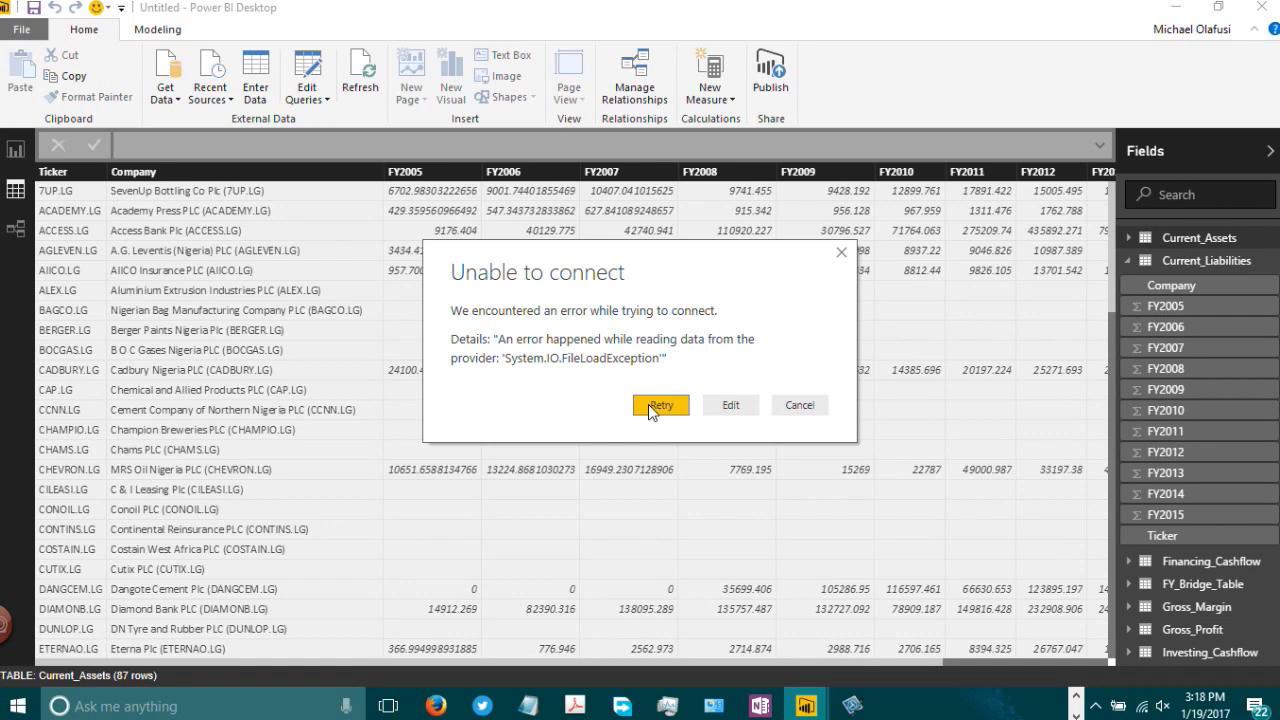
pyautogui.click(665, 408)
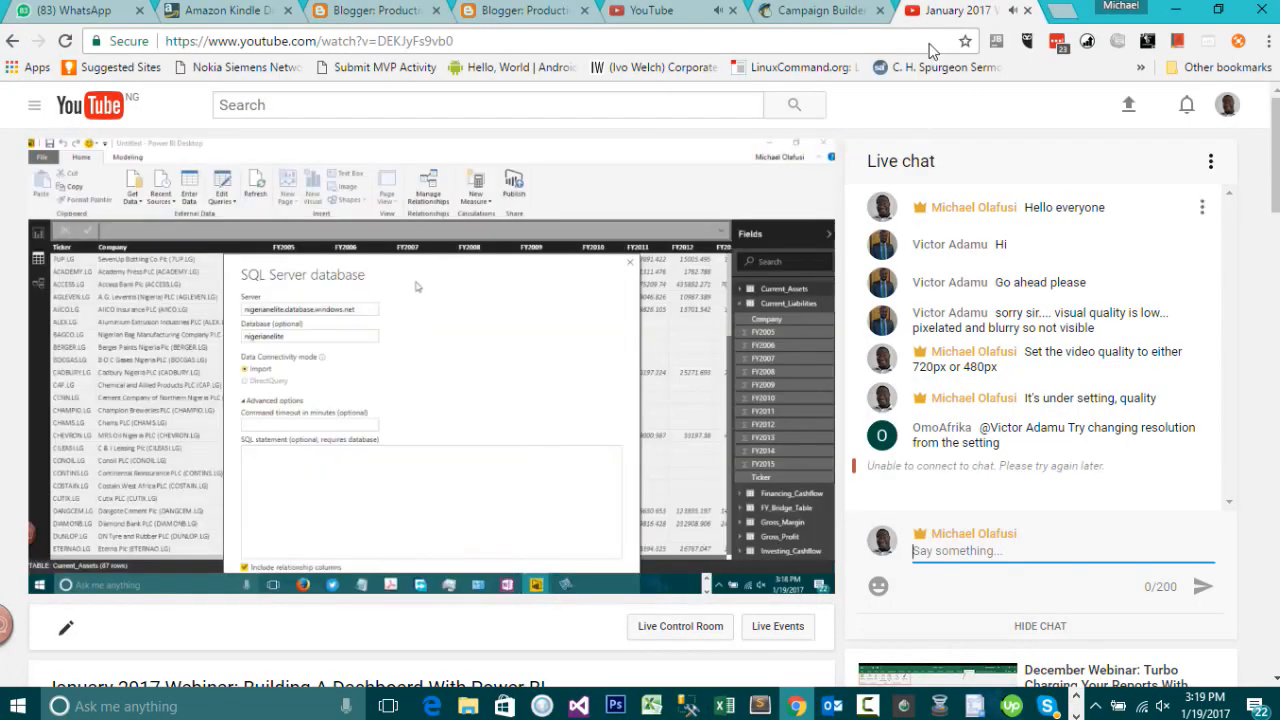
# Step: Switch to the browser and search Google for sql server default port
pyautogui.click(1063, 11)
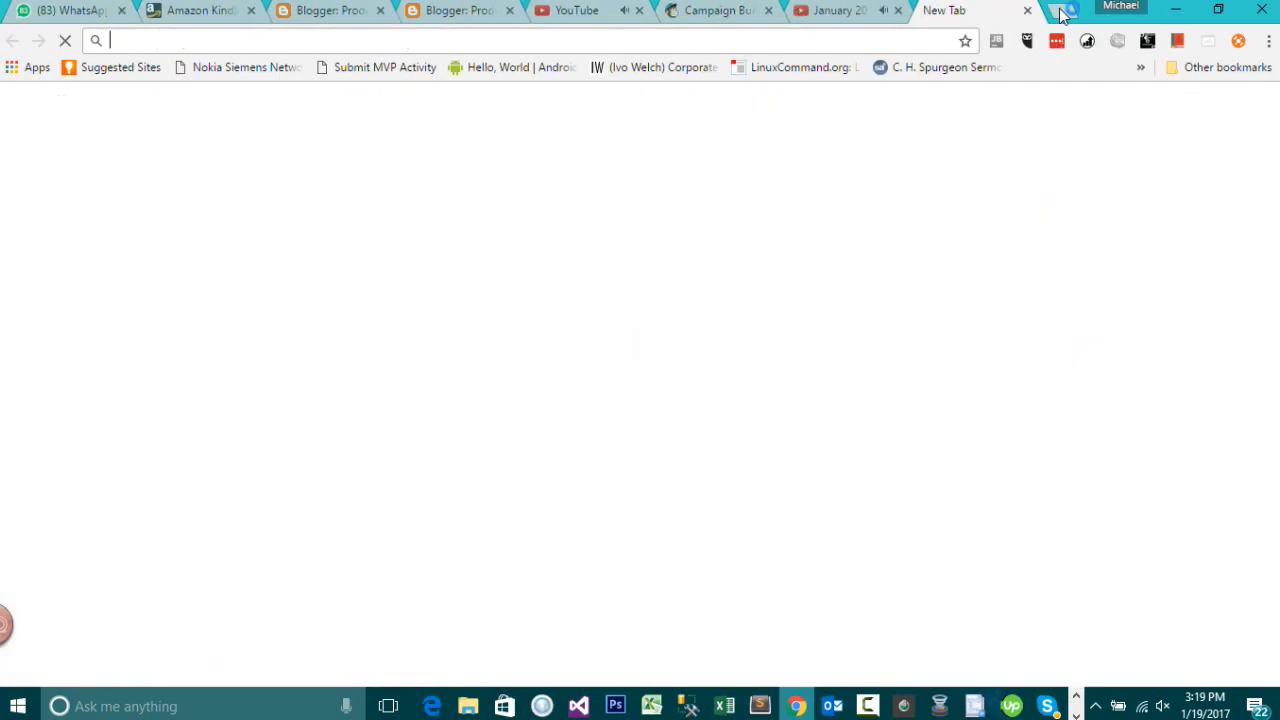
pyautogui.write('sql se')
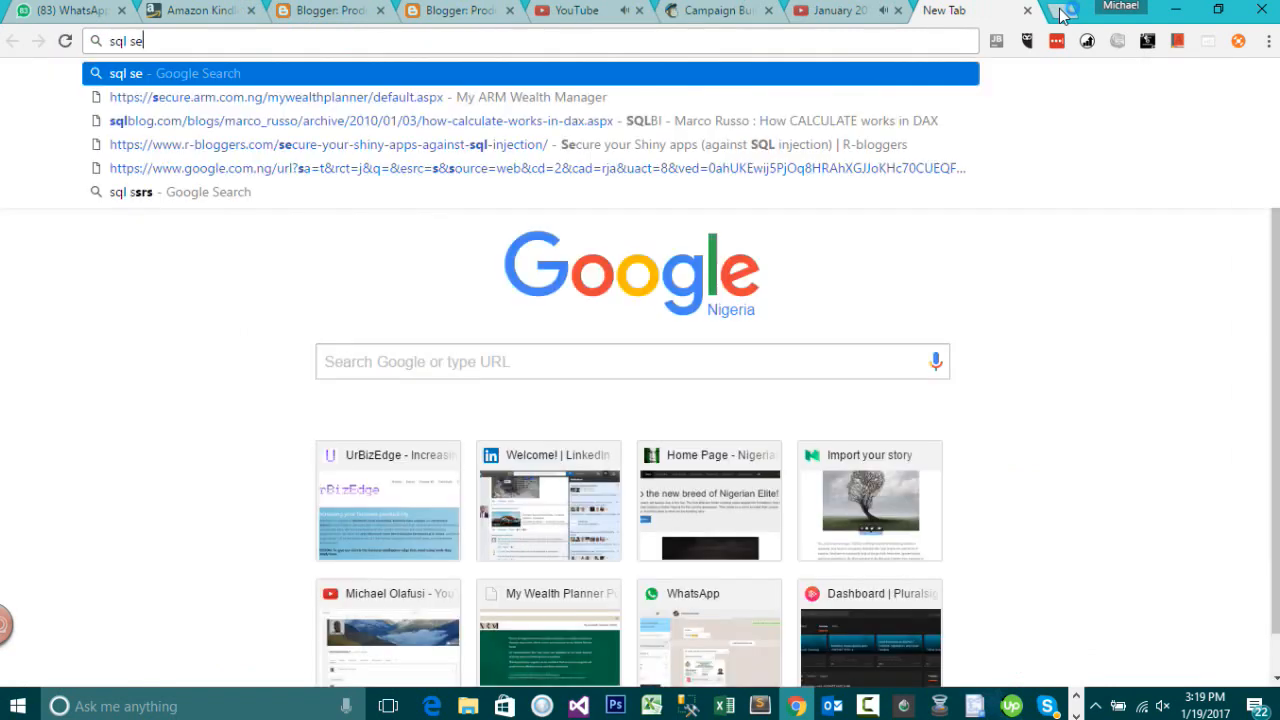
pyautogui.write('r')
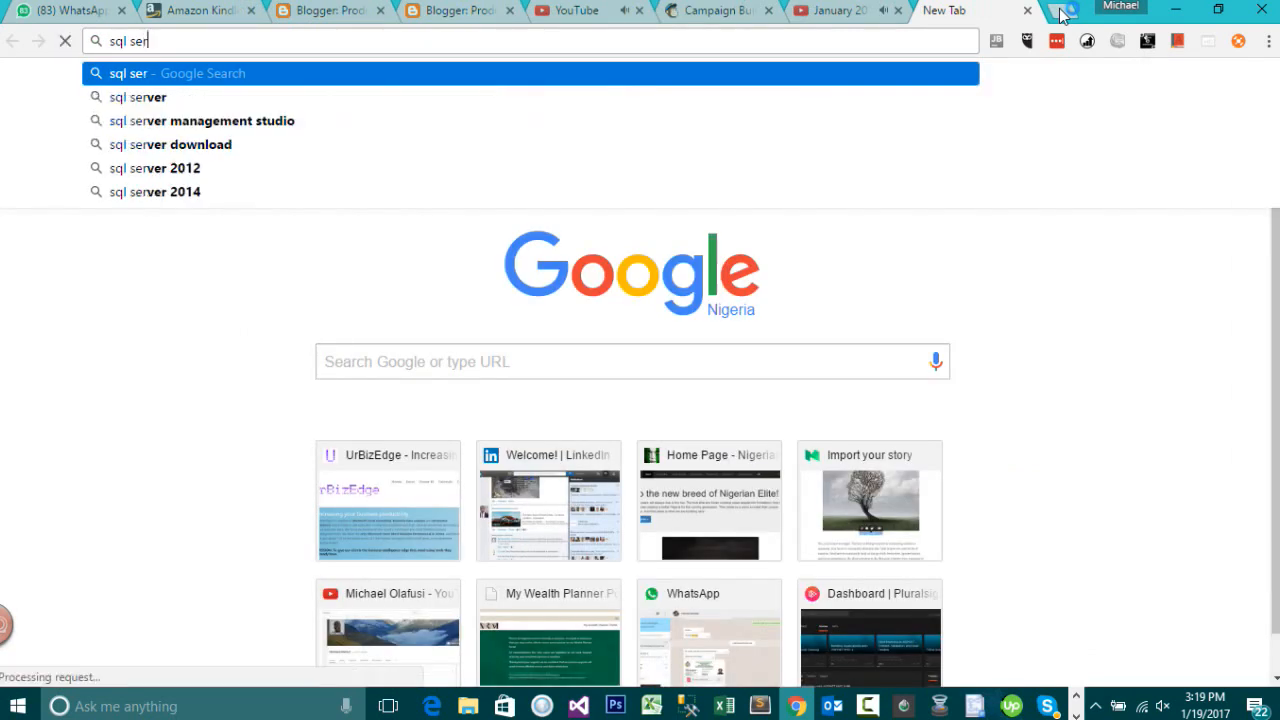
pyautogui.write('ver defa')
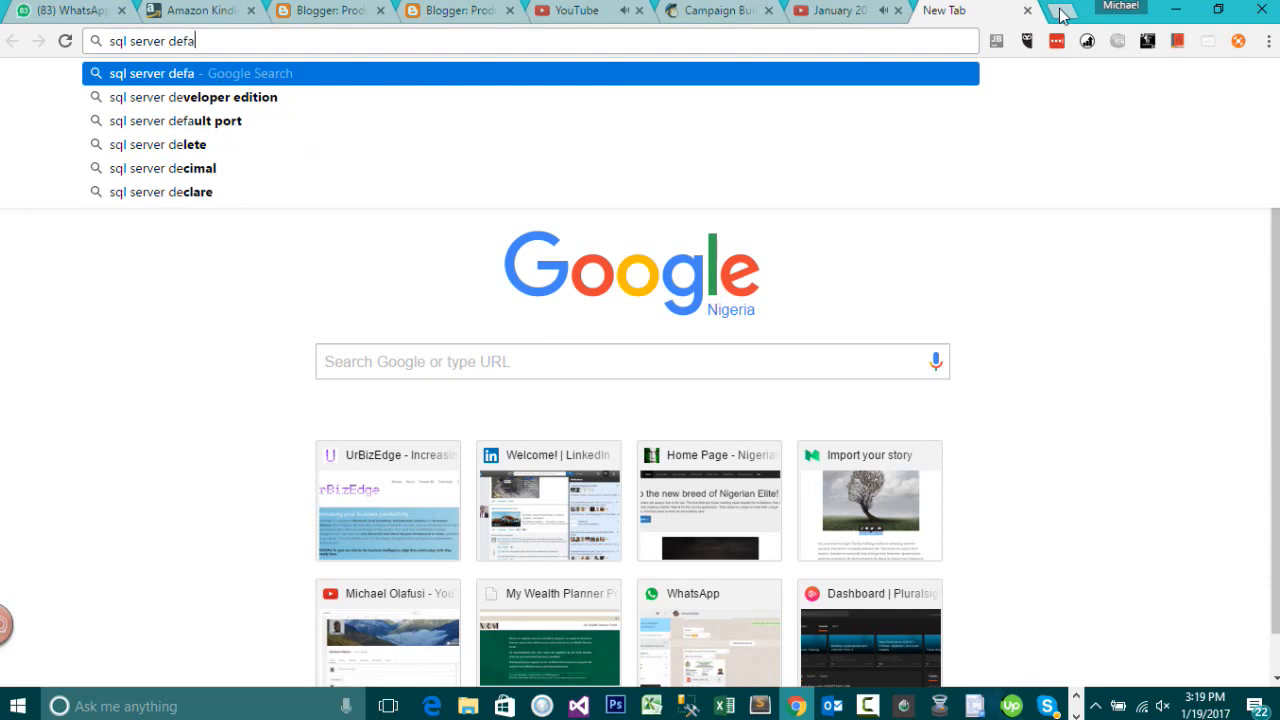
pyautogui.press('Down')
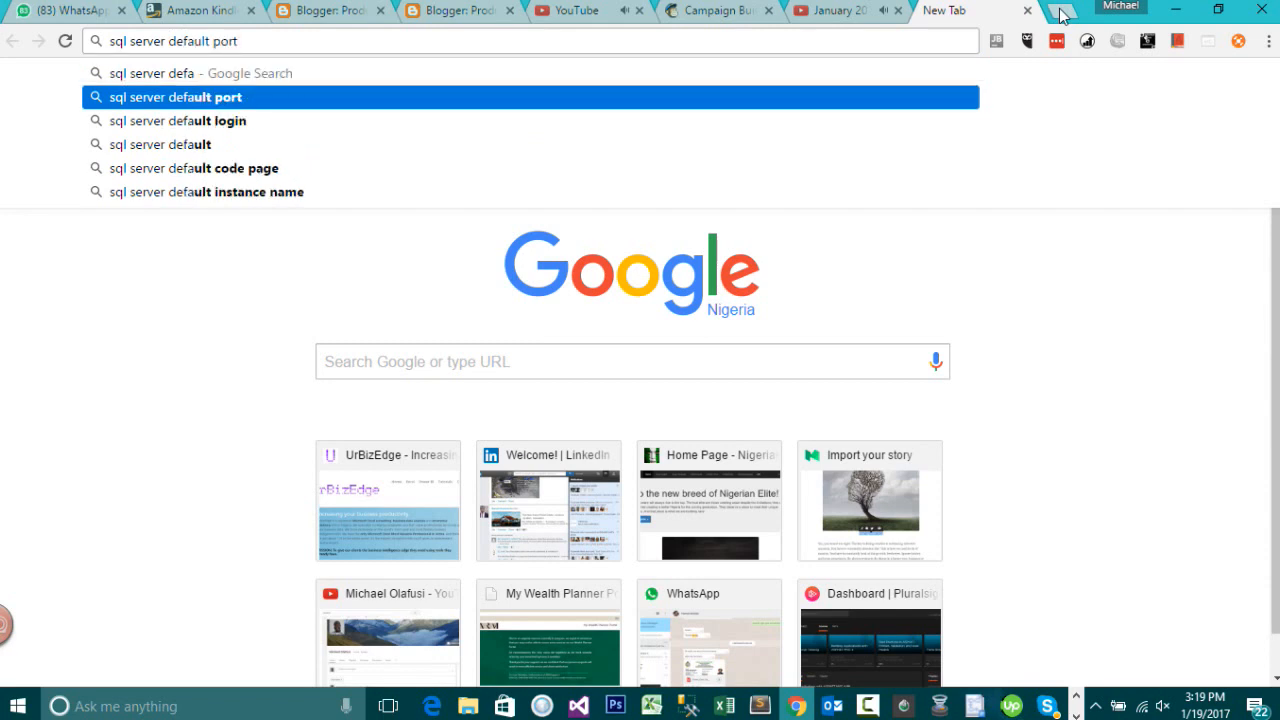
pyautogui.press('Return')
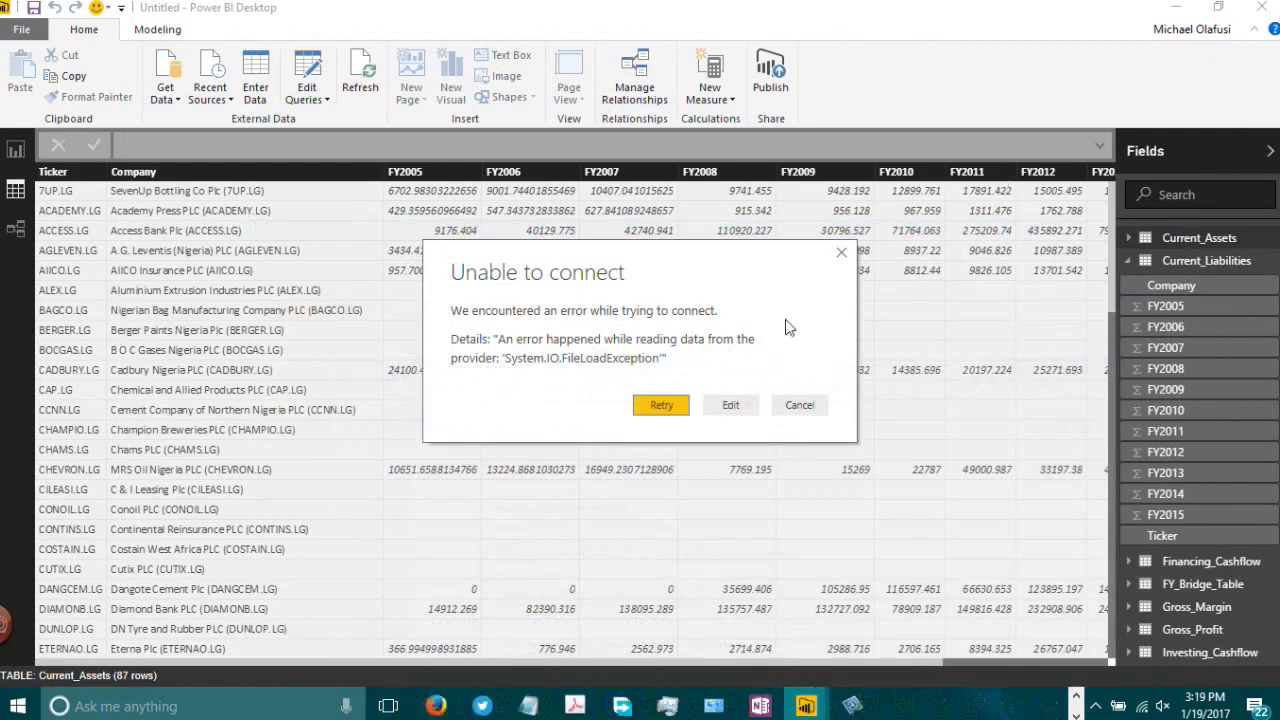
# Step: Reconnect with port :1433 appended to the server name and expand the server node in the Navigator
pyautogui.click(728, 404)
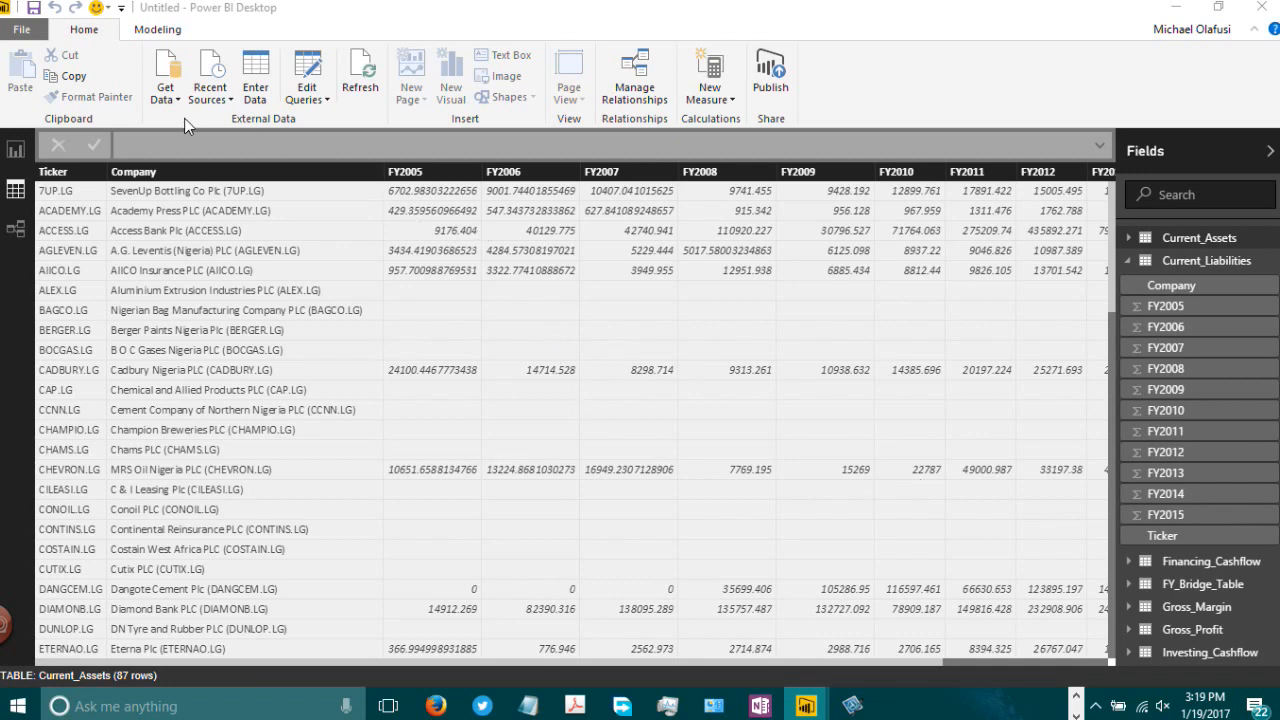
pyautogui.click(538, 277)
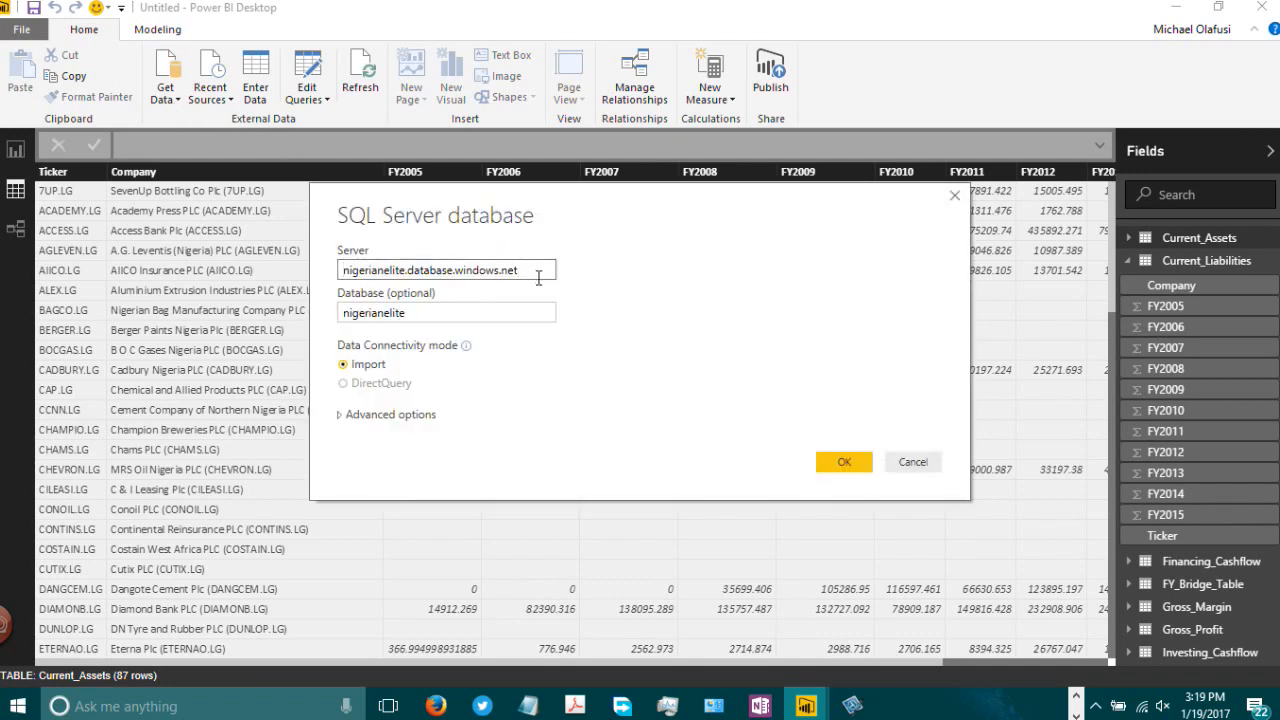
pyautogui.write(':1433')
pyautogui.click(860, 465)
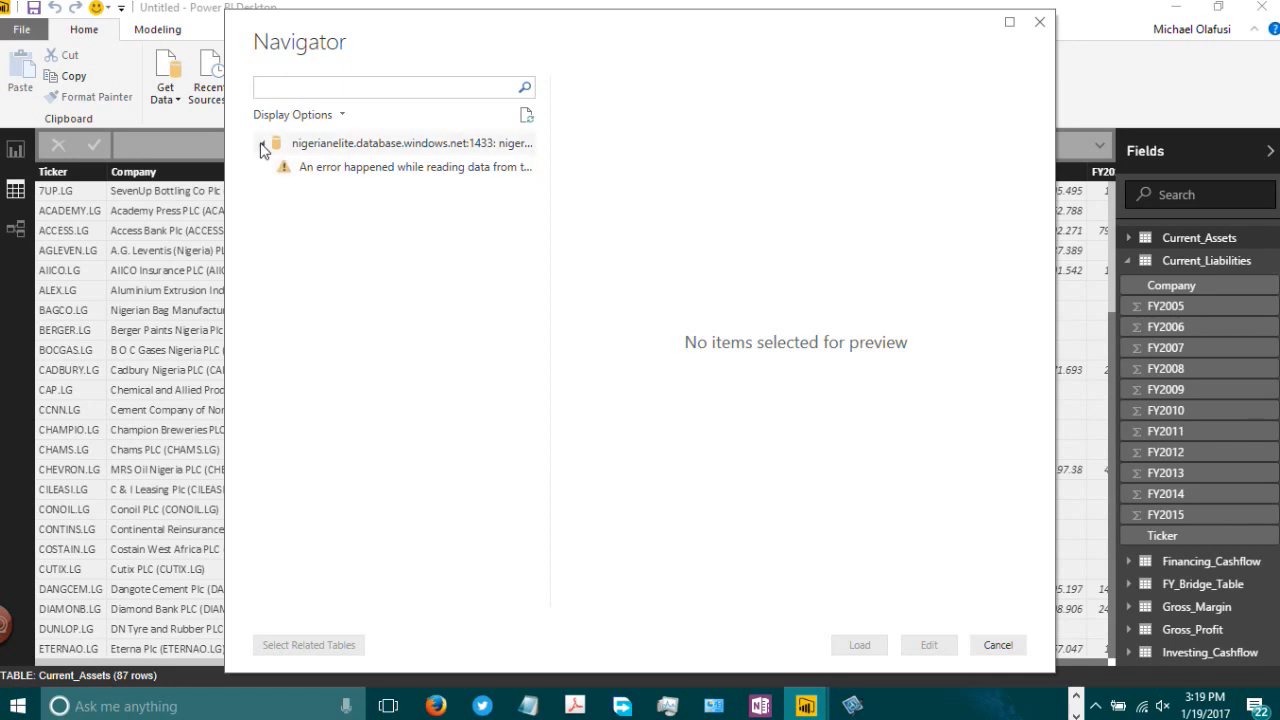
pyautogui.click(262, 147)
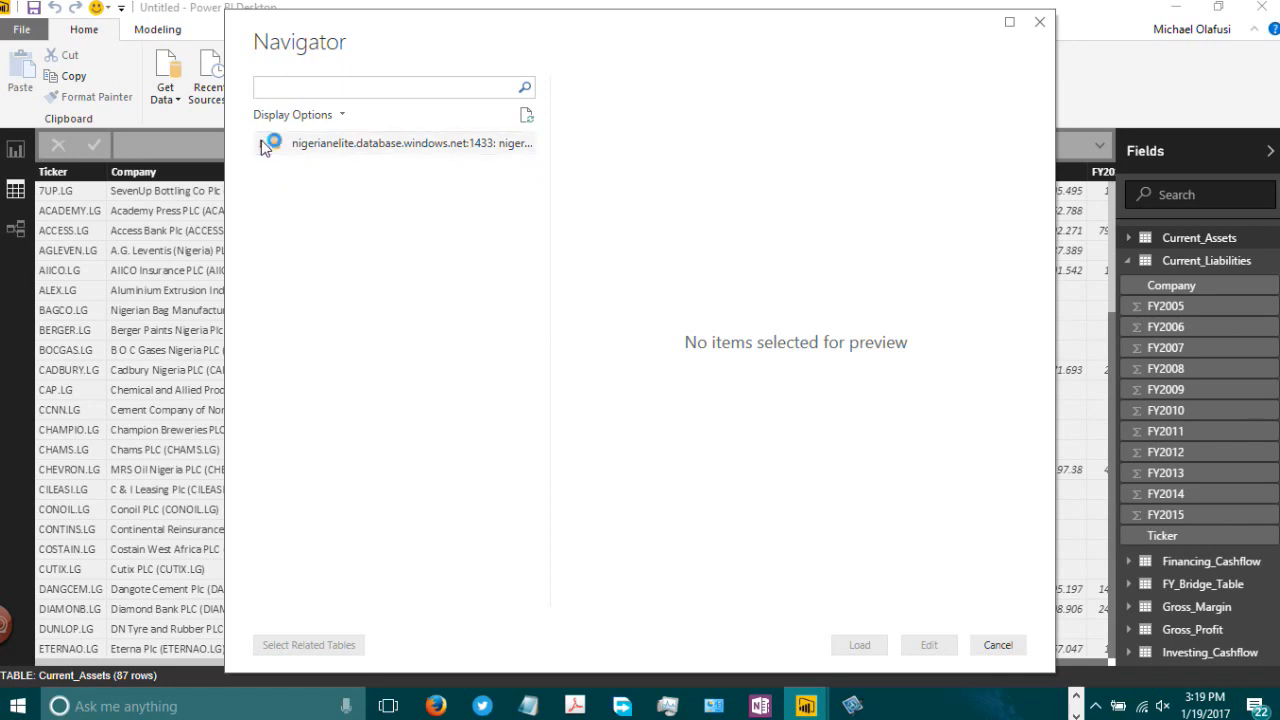
pyautogui.click(262, 143)
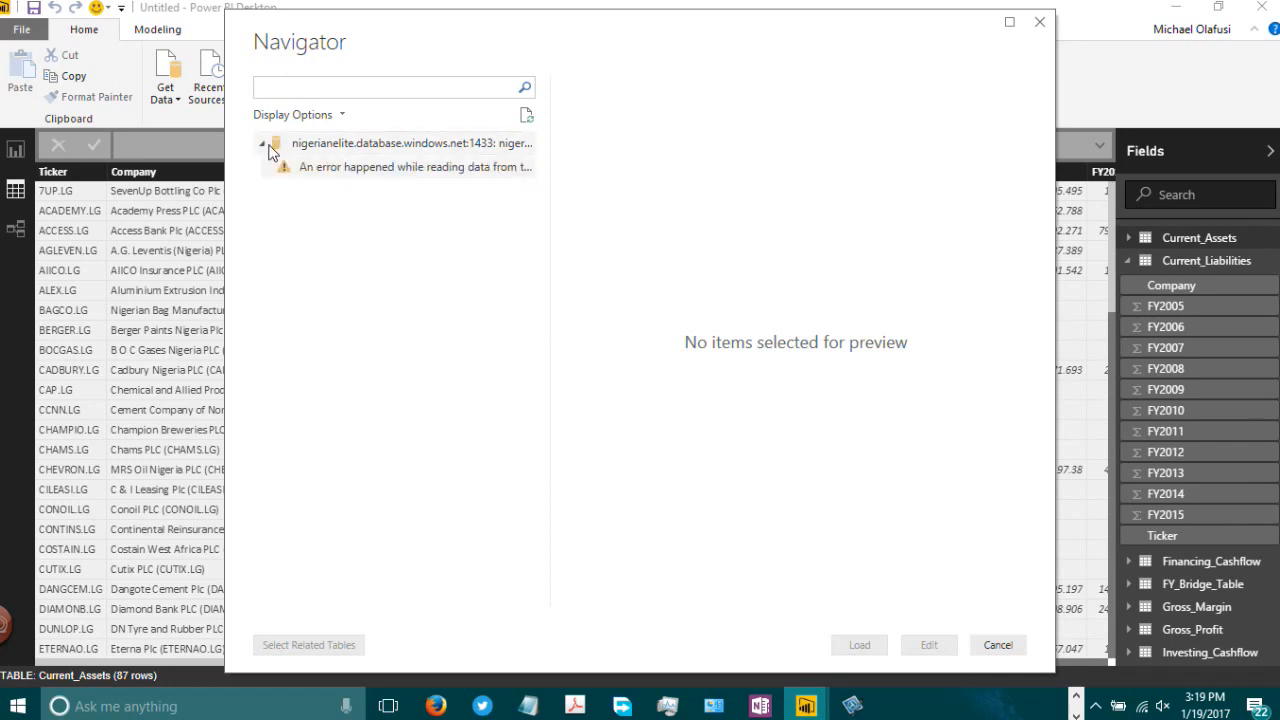
# Step: Select the error entry under the server node to preview it, then refresh the Navigator preview
pyautogui.click(388, 170)
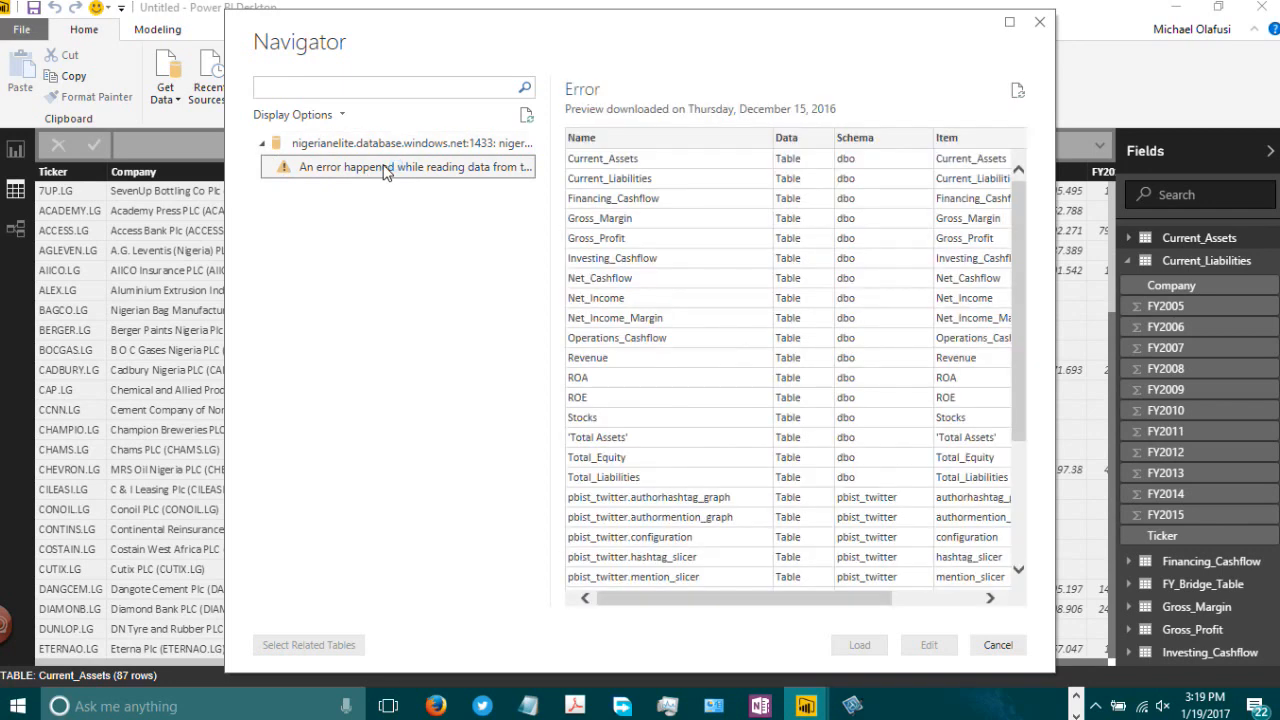
pyautogui.rightClick(322, 166)
pyautogui.click(526, 116)
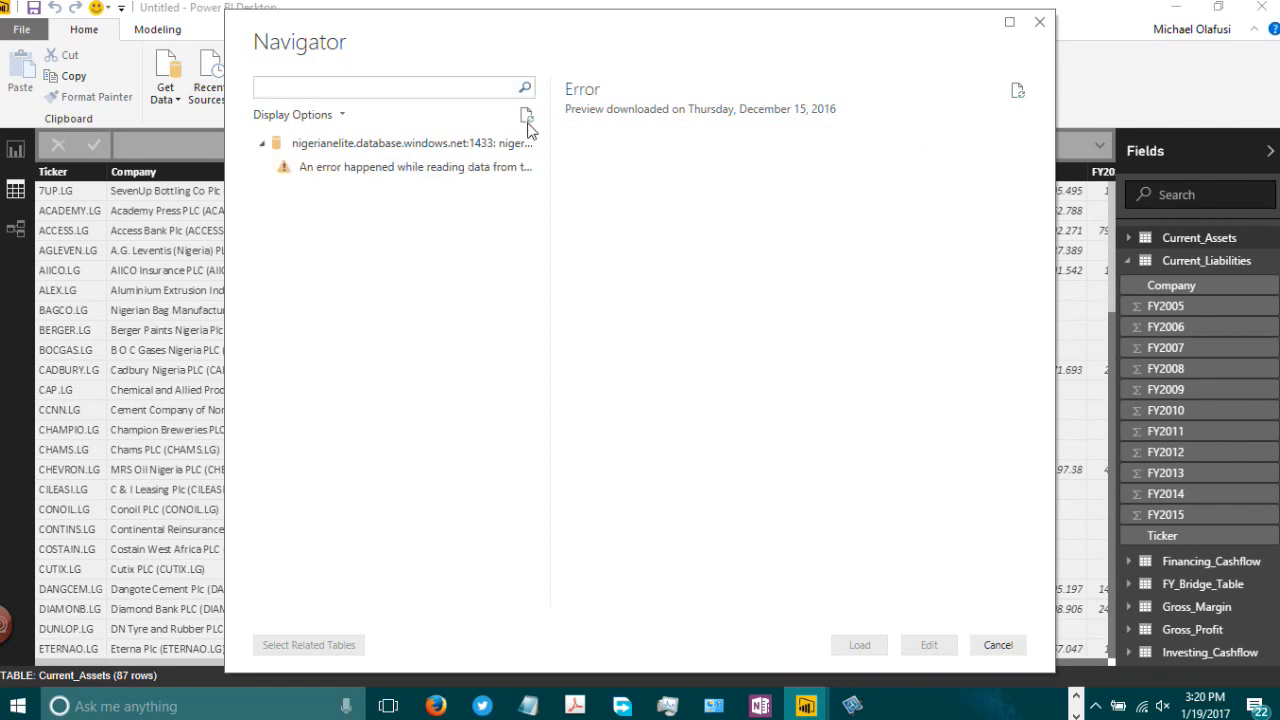
# Step: Try to load the server source from the Navigator, cancel the load and dismiss the pending-changes notice
pyautogui.rightClick(467, 145)
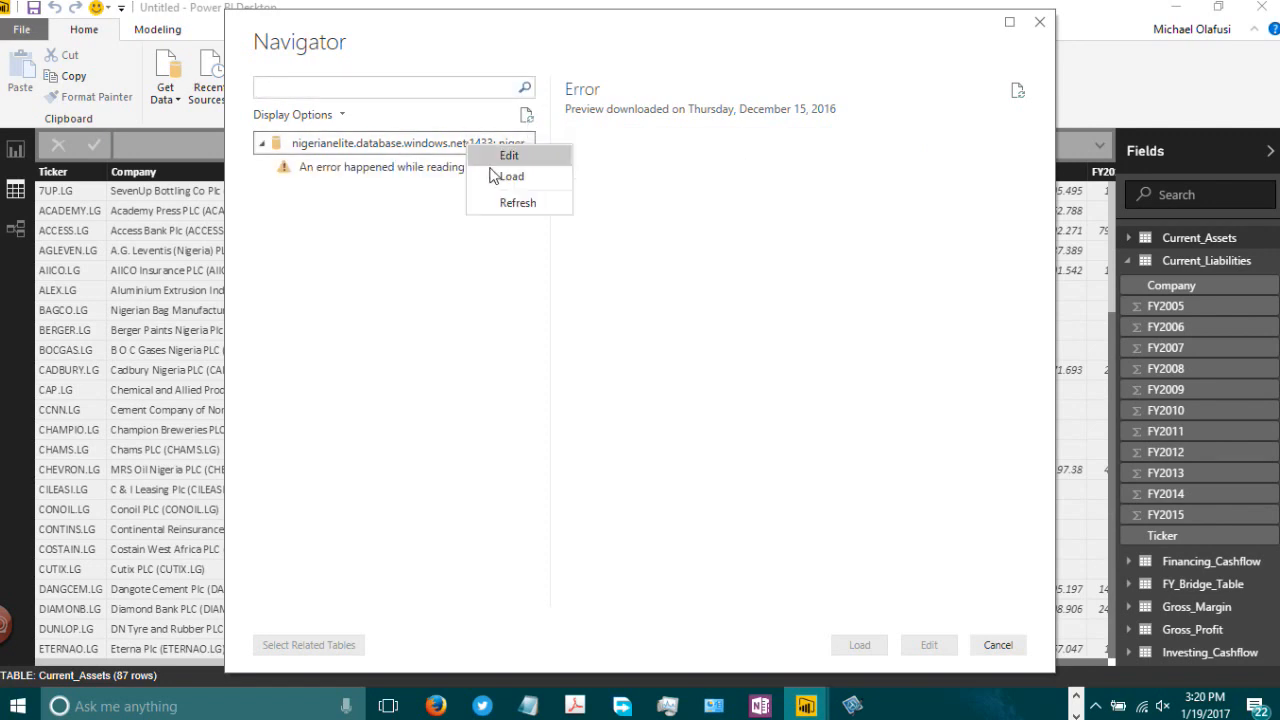
pyautogui.click(508, 177)
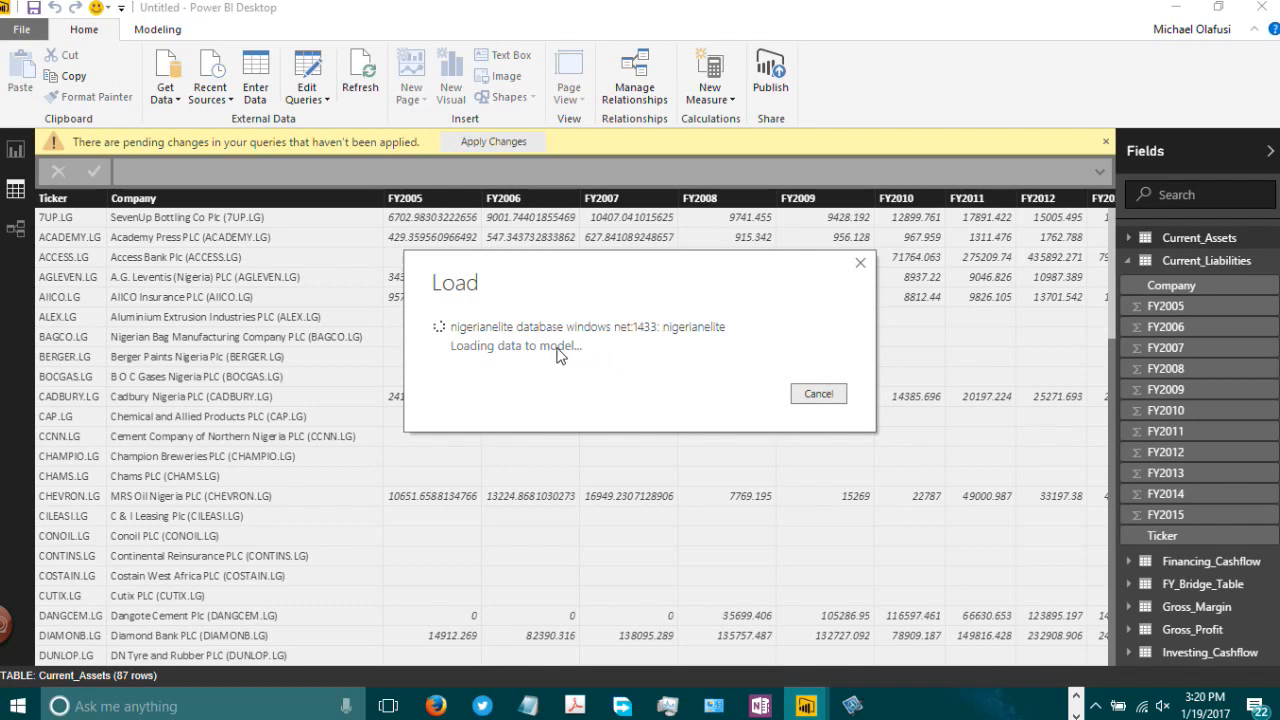
pyautogui.click(824, 395)
pyautogui.click(1104, 142)
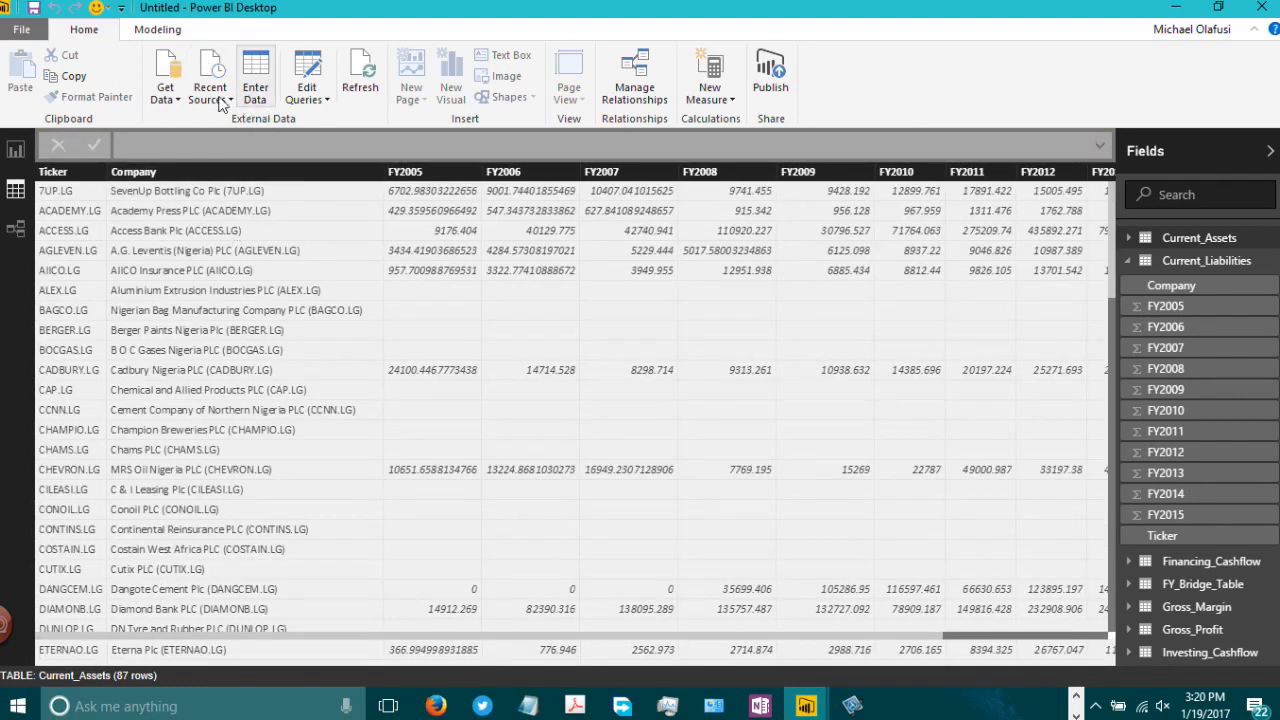
# Step: Submit a new SQL Server connection to nigerianelite.database.windows.net:1433 with the database name left empty
pyautogui.click(167, 100)
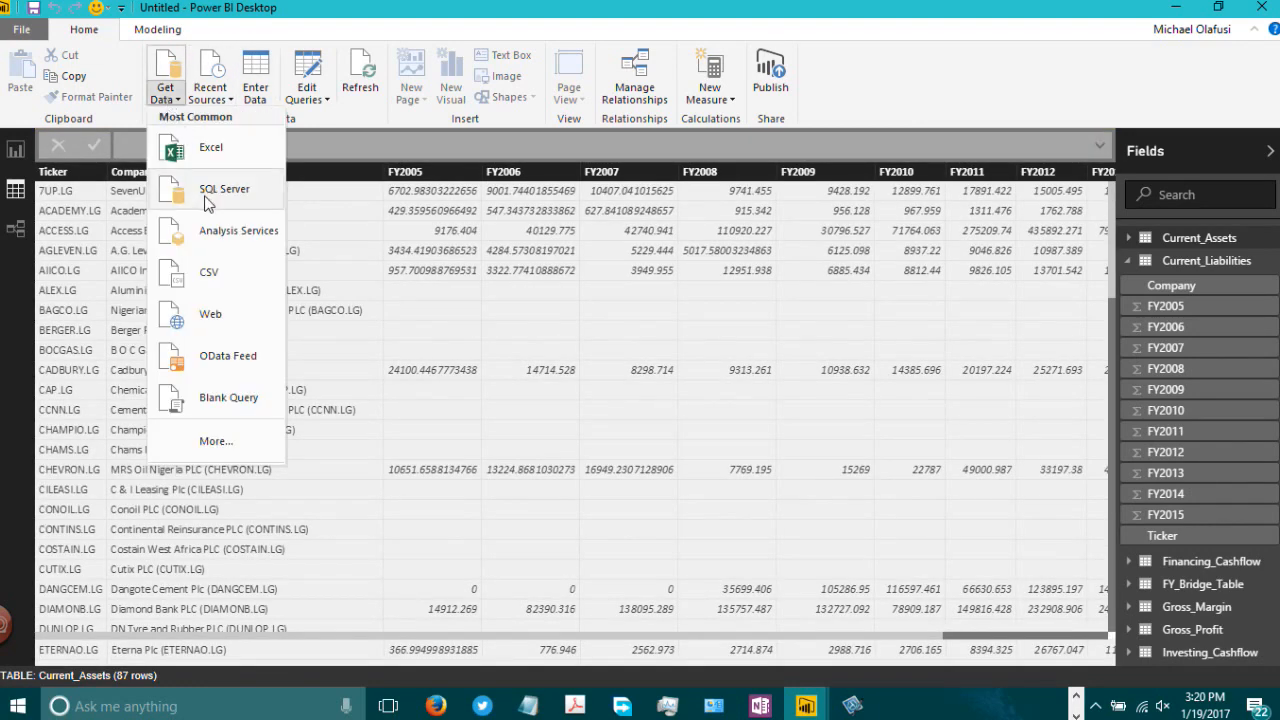
pyautogui.click(554, 279)
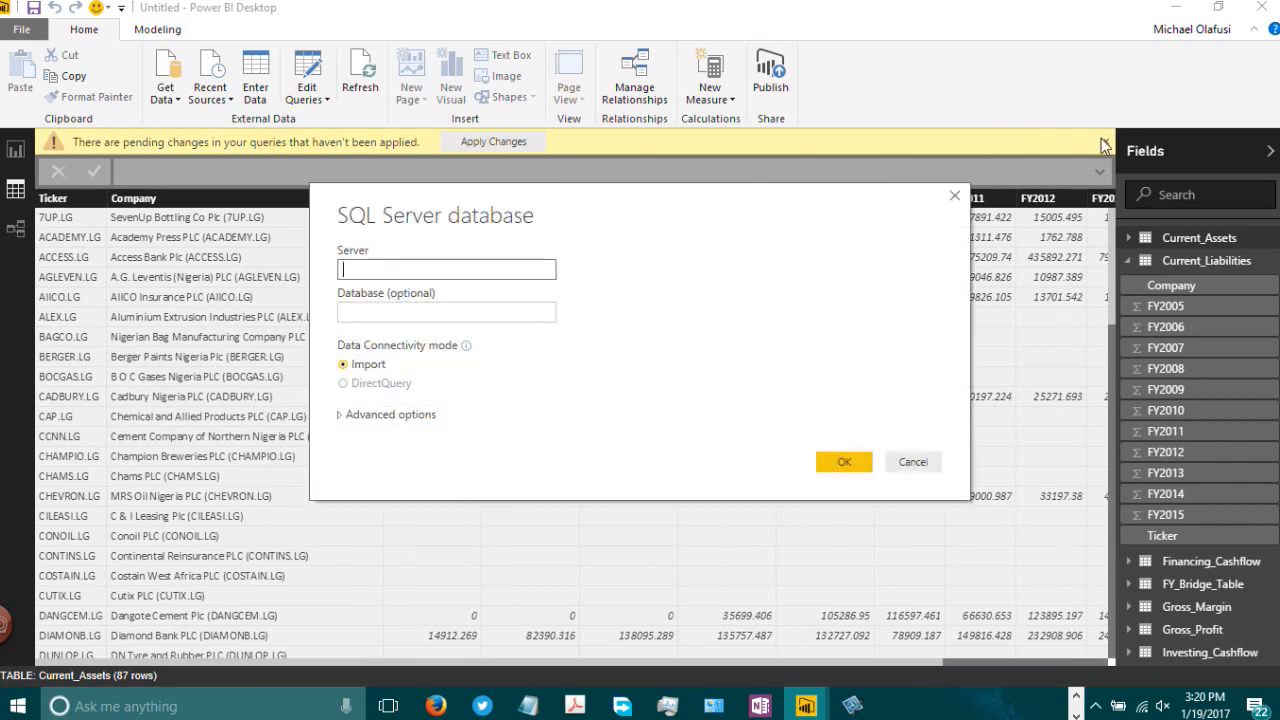
pyautogui.write('nigerianelite.database.windows.net')
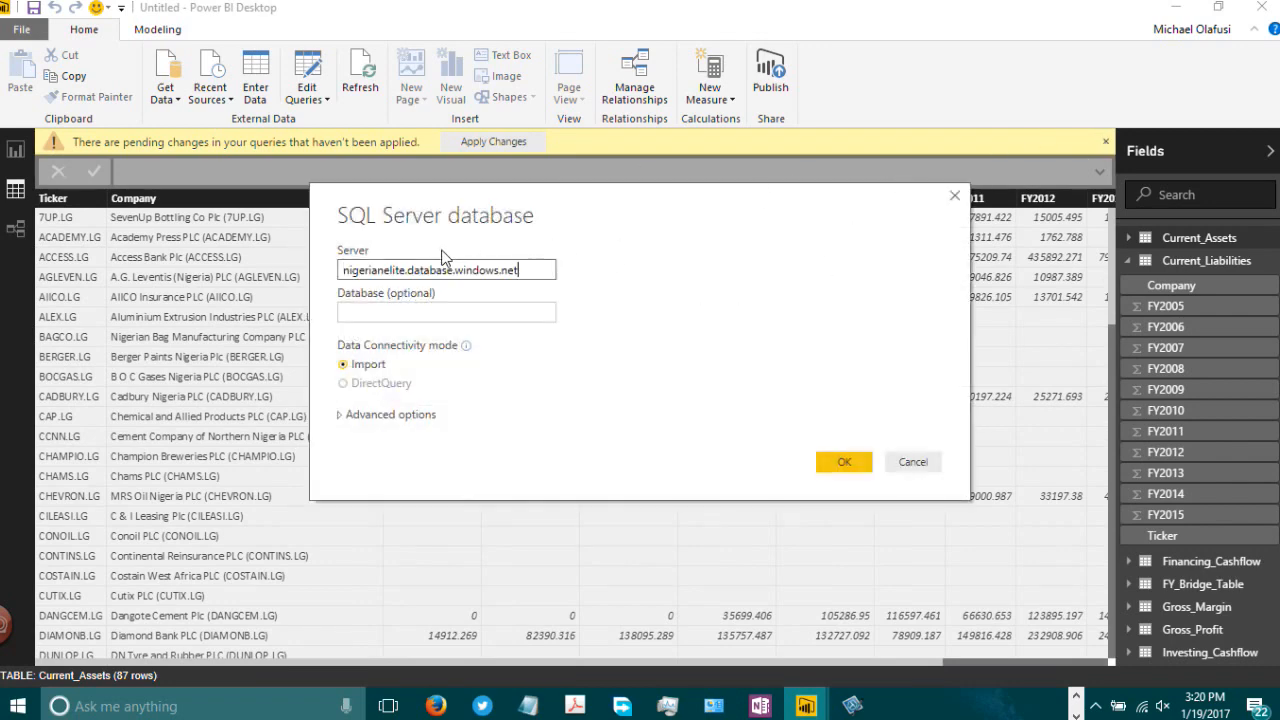
pyautogui.write(':1433')
pyautogui.click(421, 311)
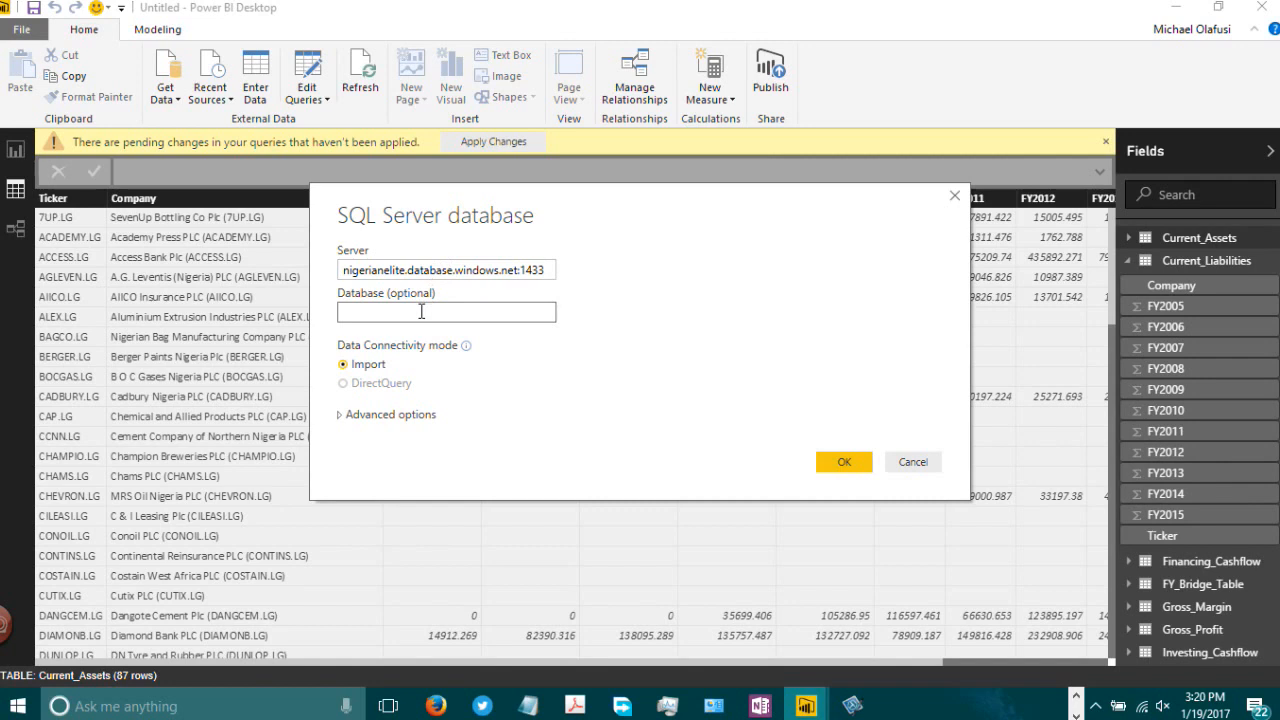
pyautogui.write('nige')
pyautogui.press('BackSpace')
pyautogui.press('BackSpace')
pyautogui.press('BackSpace')
pyautogui.click(857, 467)
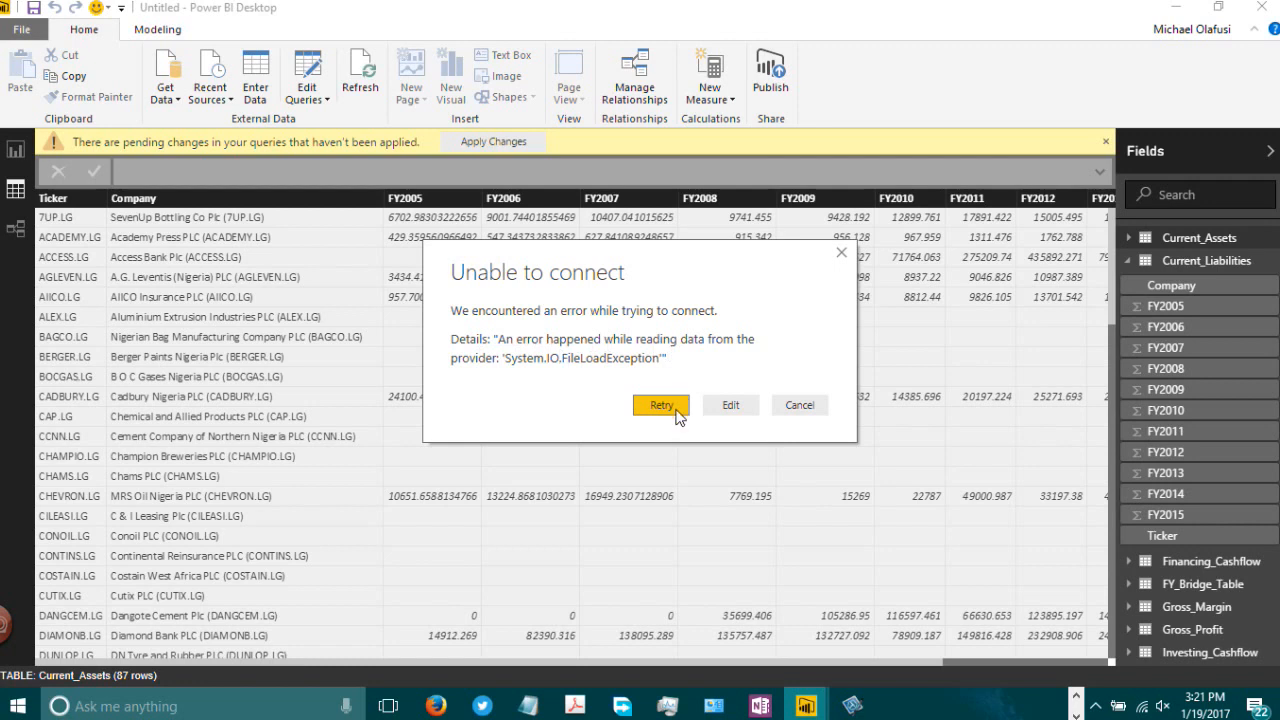
# Step: Retry the connection, then check the nigerianelite database in SQL Server Management Studio and return
pyautogui.click(638, 408)
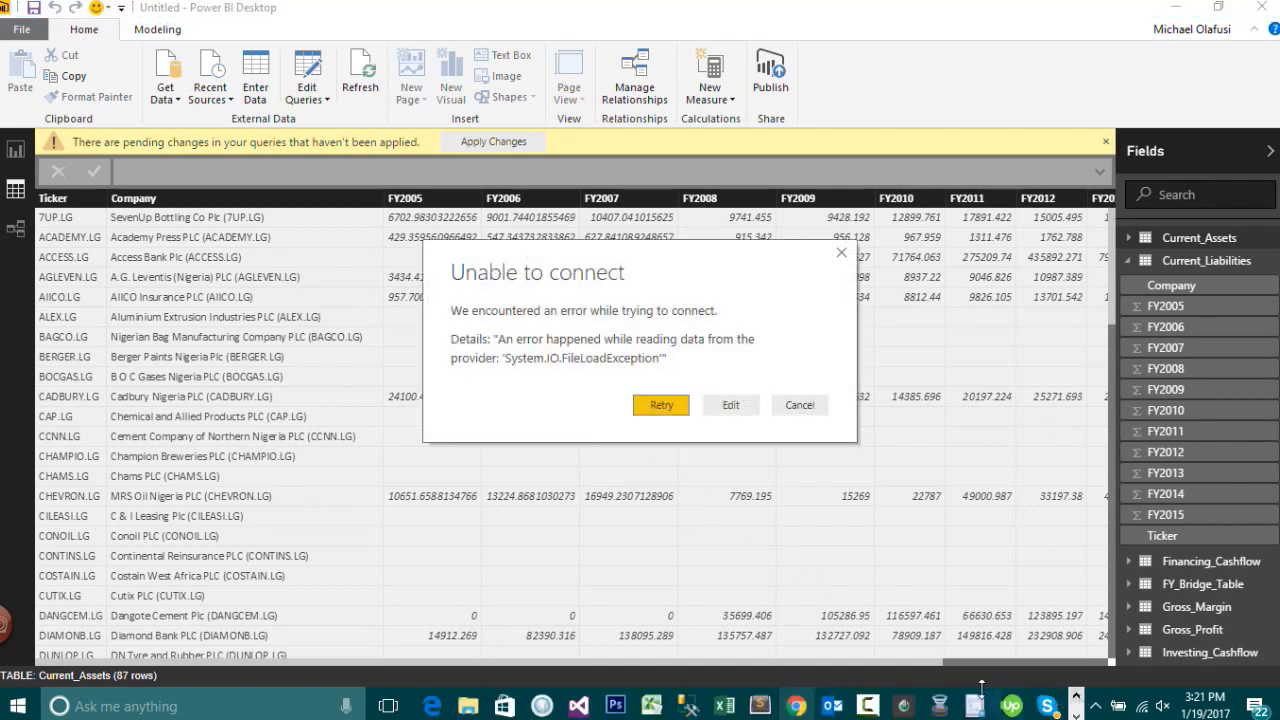
pyautogui.click(688, 706)
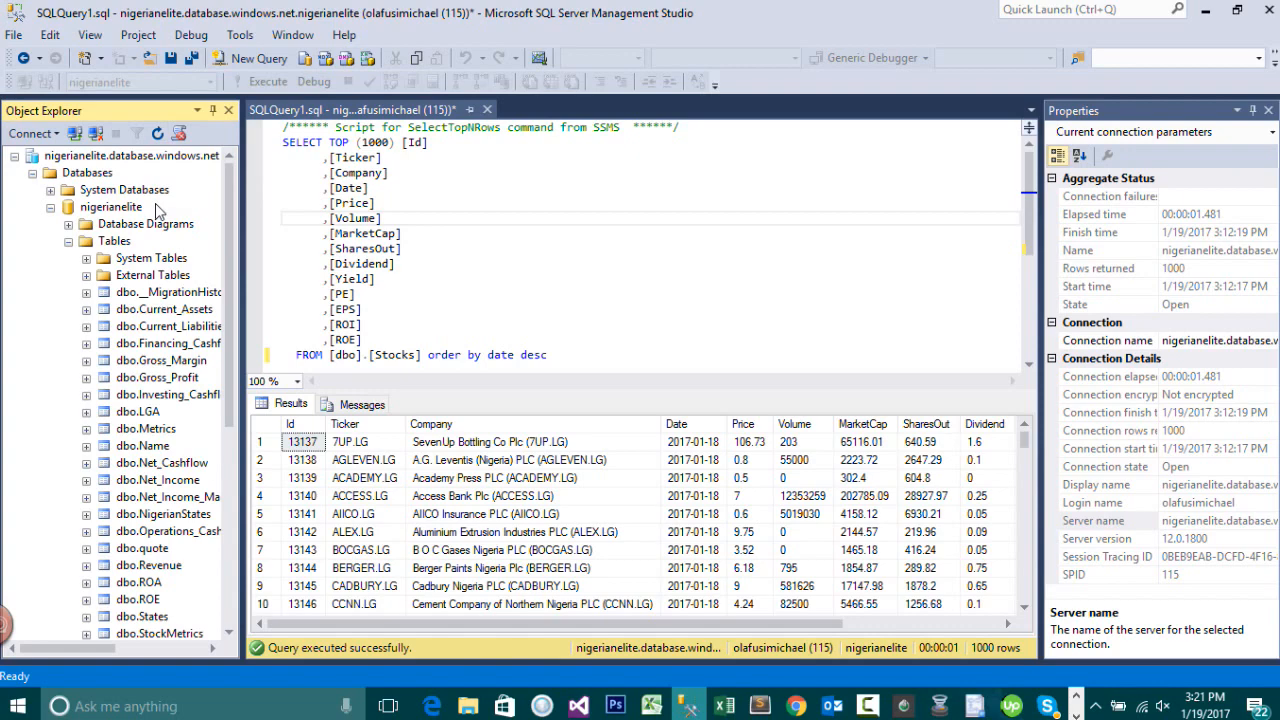
pyautogui.click(1205, 10)
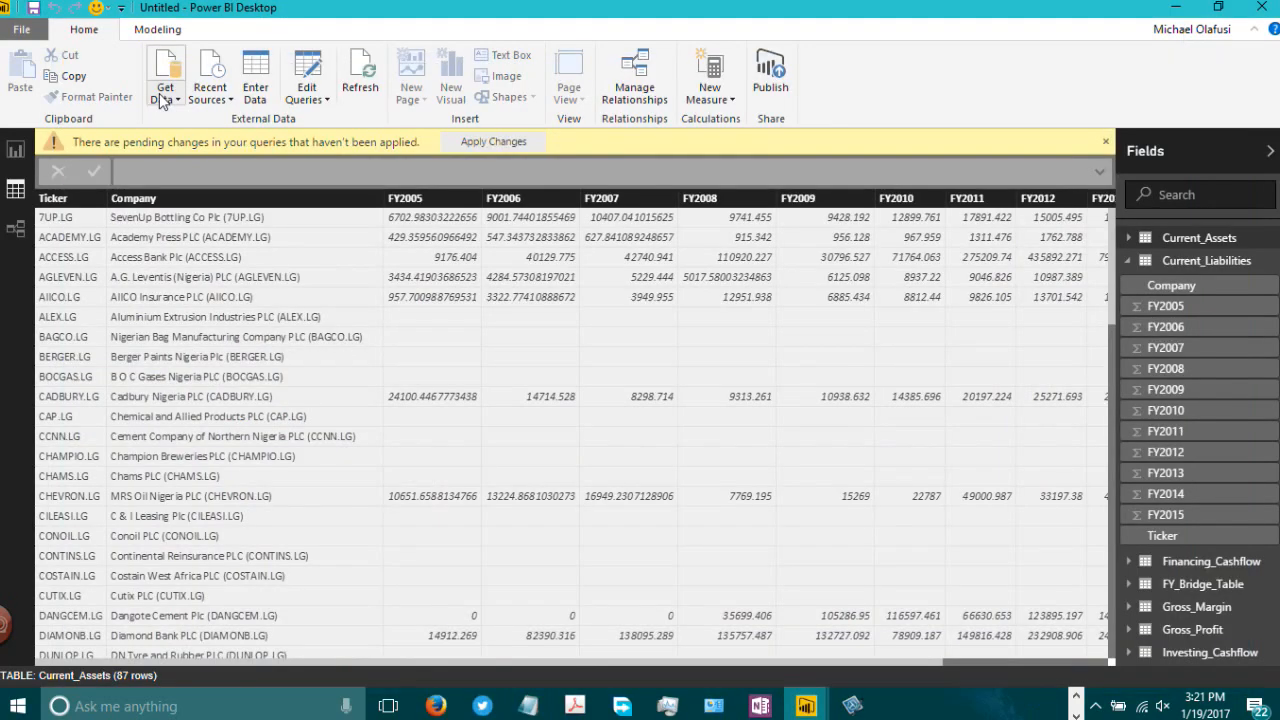
# Step: Connect to SQL Server nigerianelite.database.windows.net:1433 with database nigerianelite
pyautogui.click(163, 100)
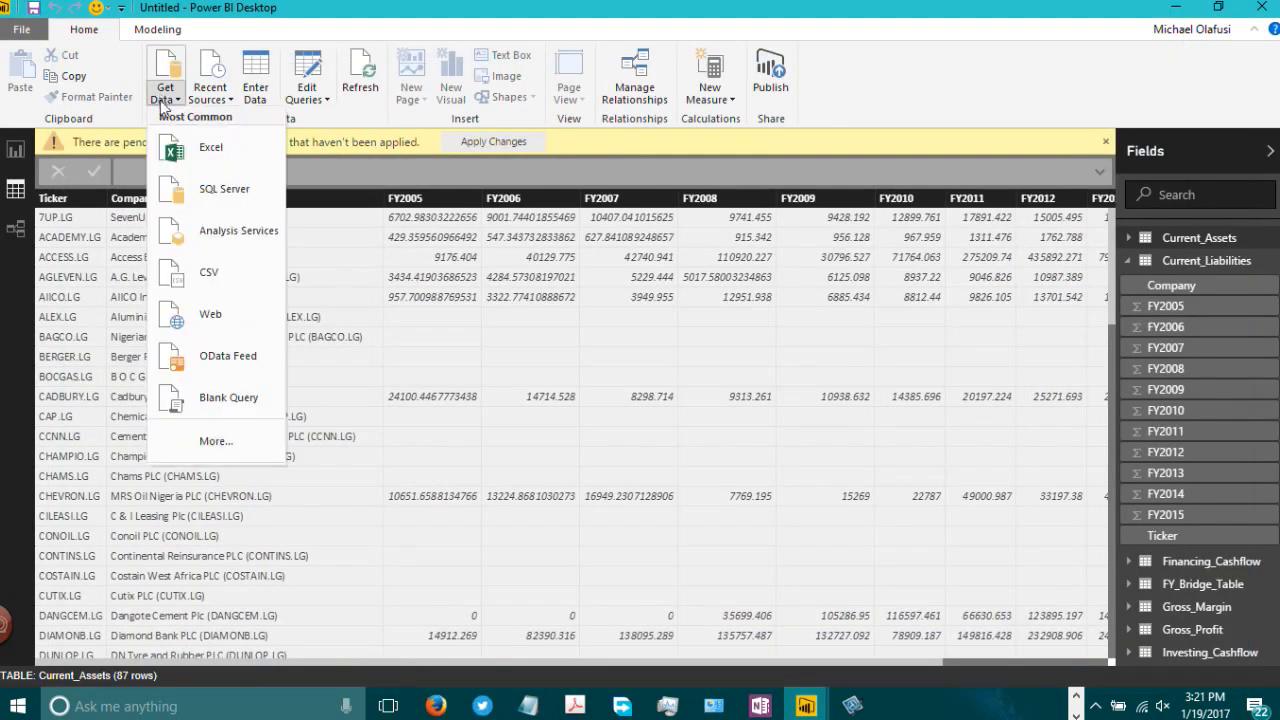
pyautogui.click(184, 149)
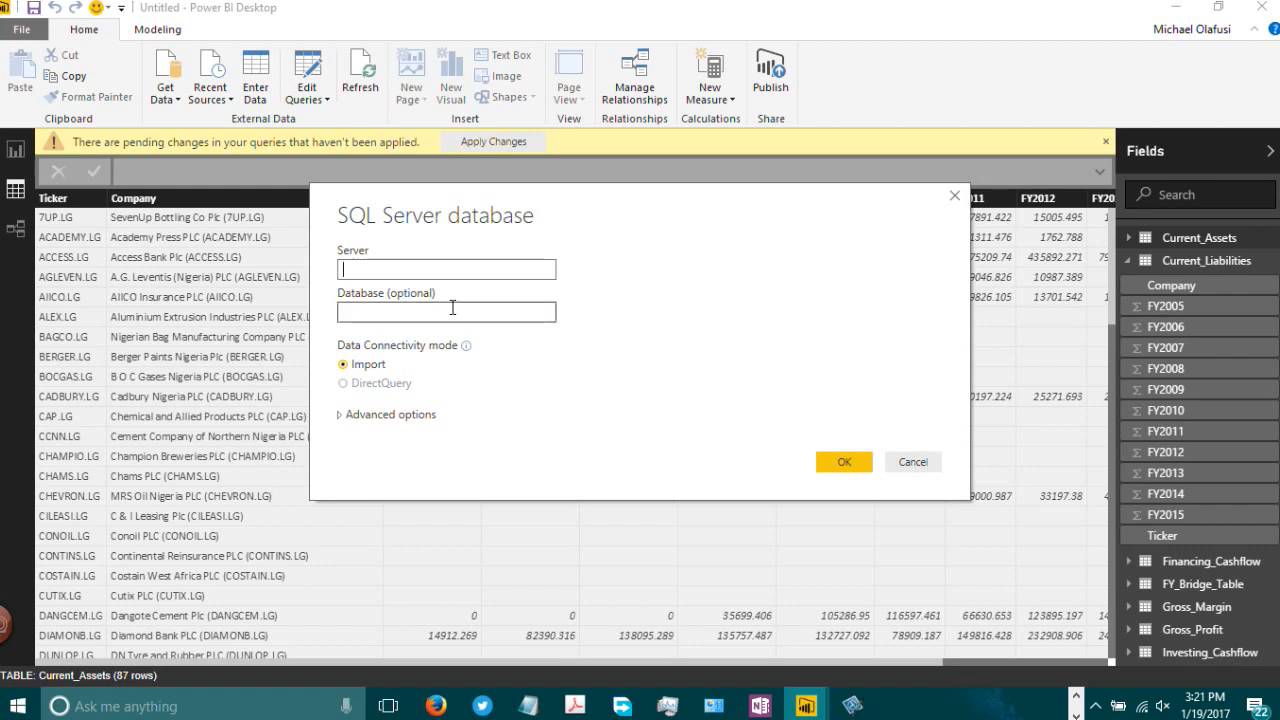
pyautogui.write('nigerianelite.database.windows.net')
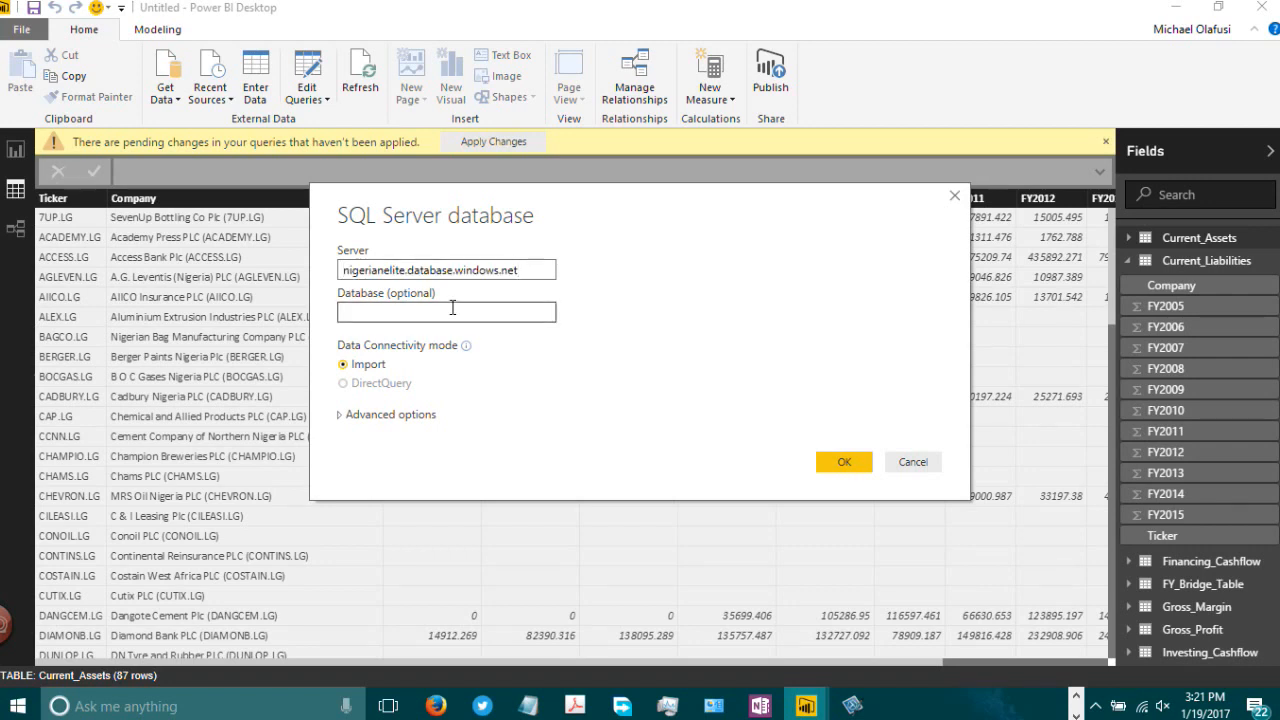
pyautogui.write(':1433')
pyautogui.click(428, 314)
pyautogui.write('nigeriane')
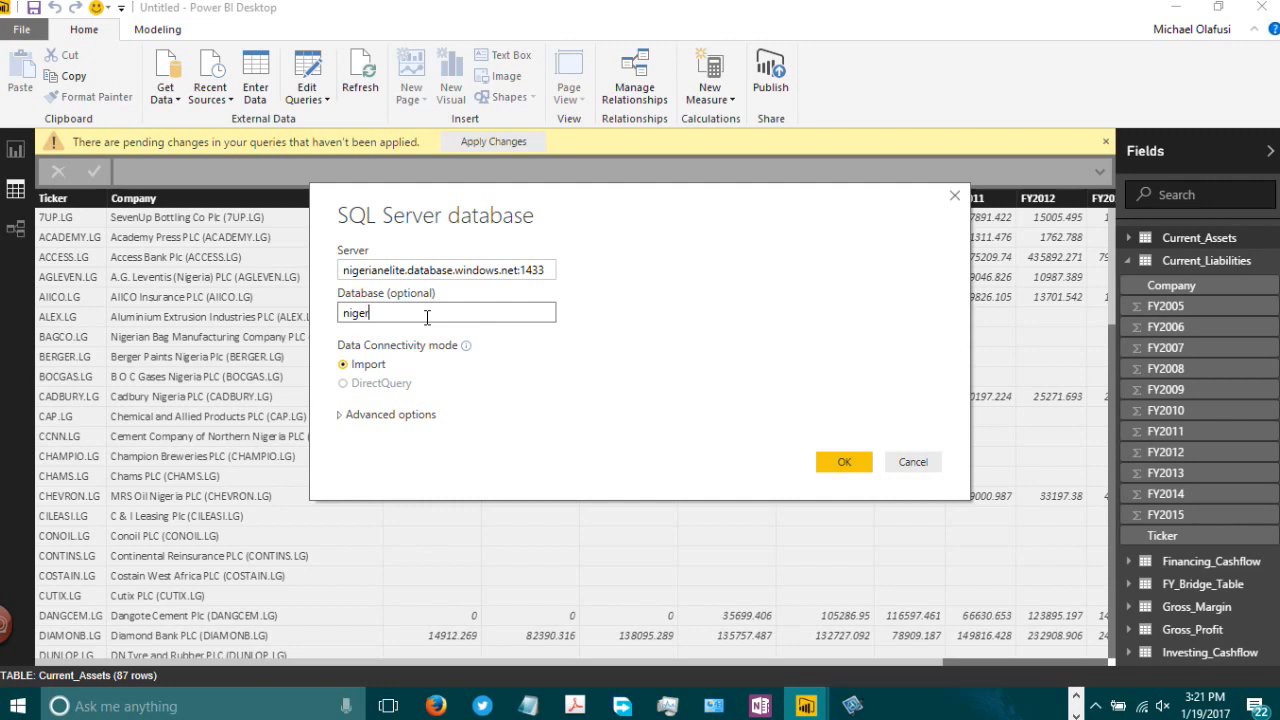
pyautogui.write('lite')
pyautogui.click(834, 464)
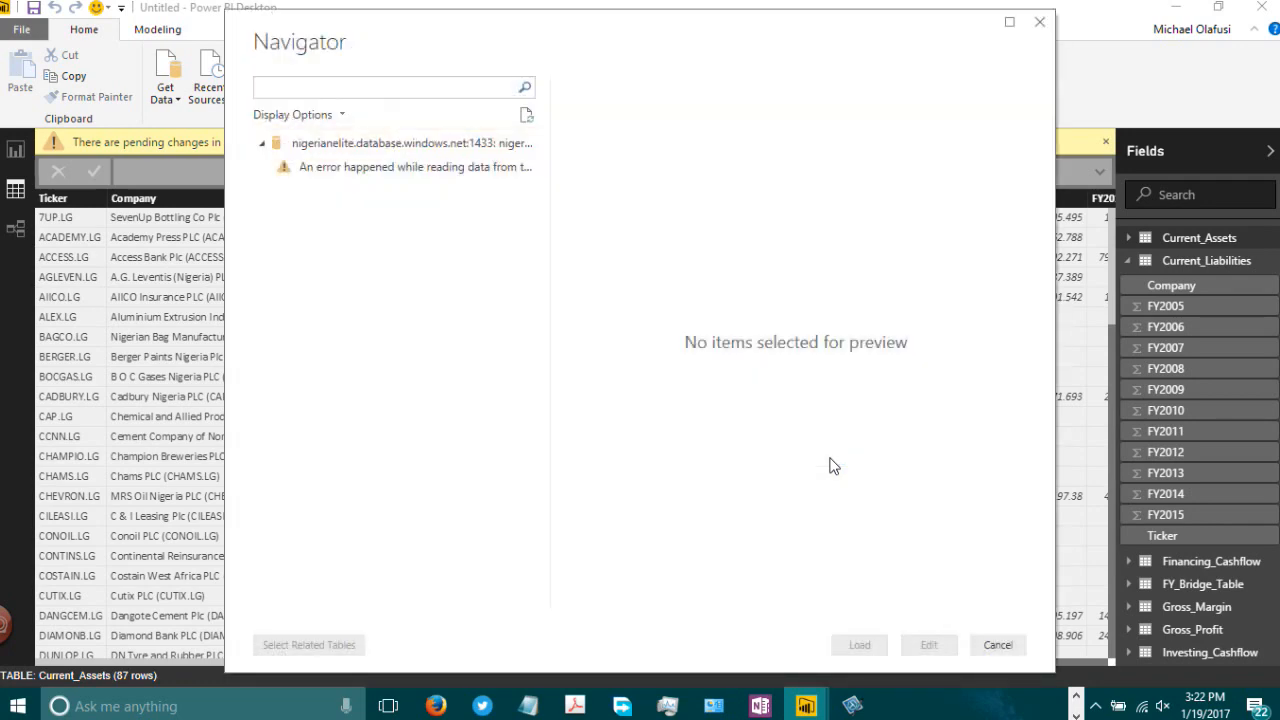
# Step: Expand and refresh the server node in the Navigator, then close the Navigator
pyautogui.click(263, 143)
pyautogui.click(263, 143)
pyautogui.click(526, 118)
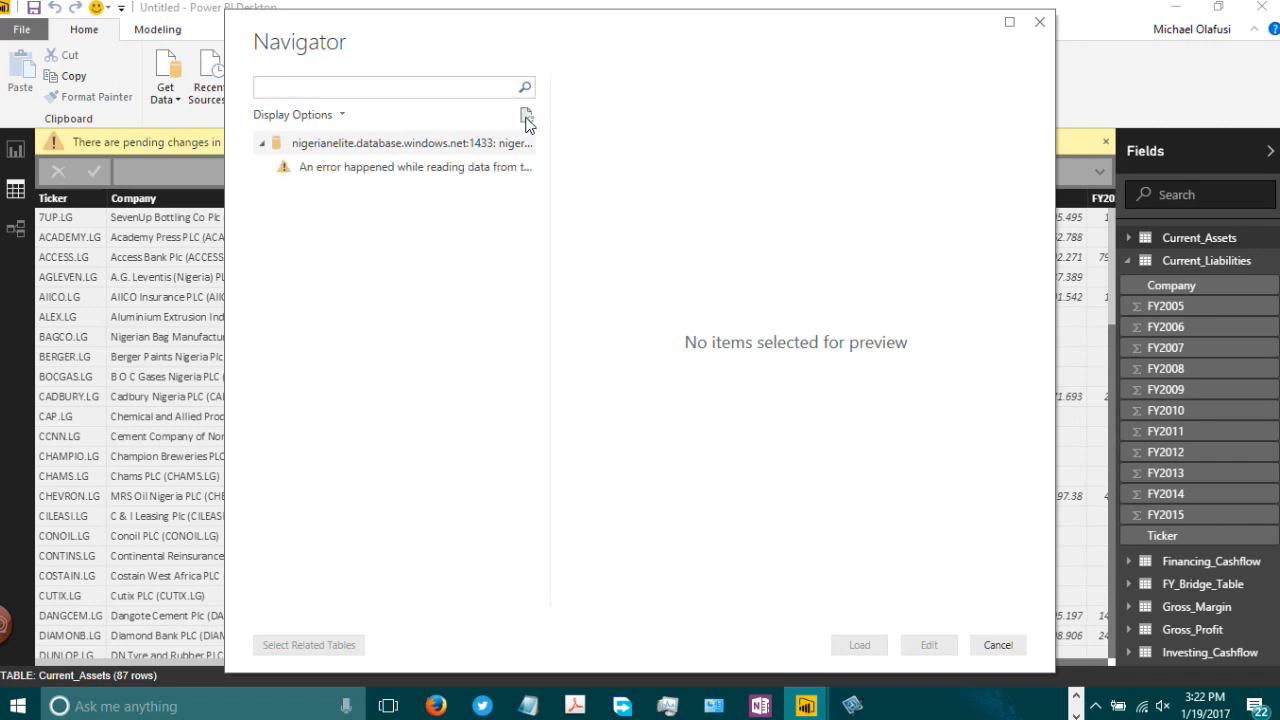
pyautogui.rightClick(440, 152)
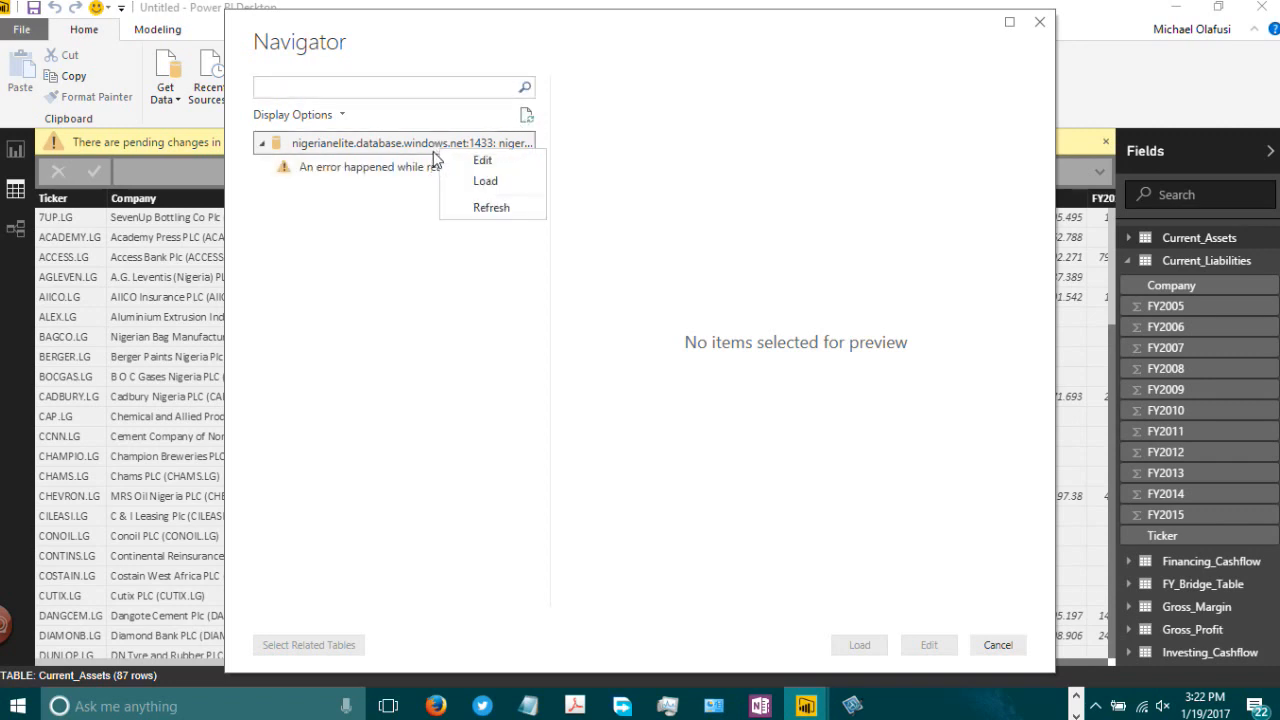
pyautogui.click(1040, 28)
pyautogui.click(1040, 28)
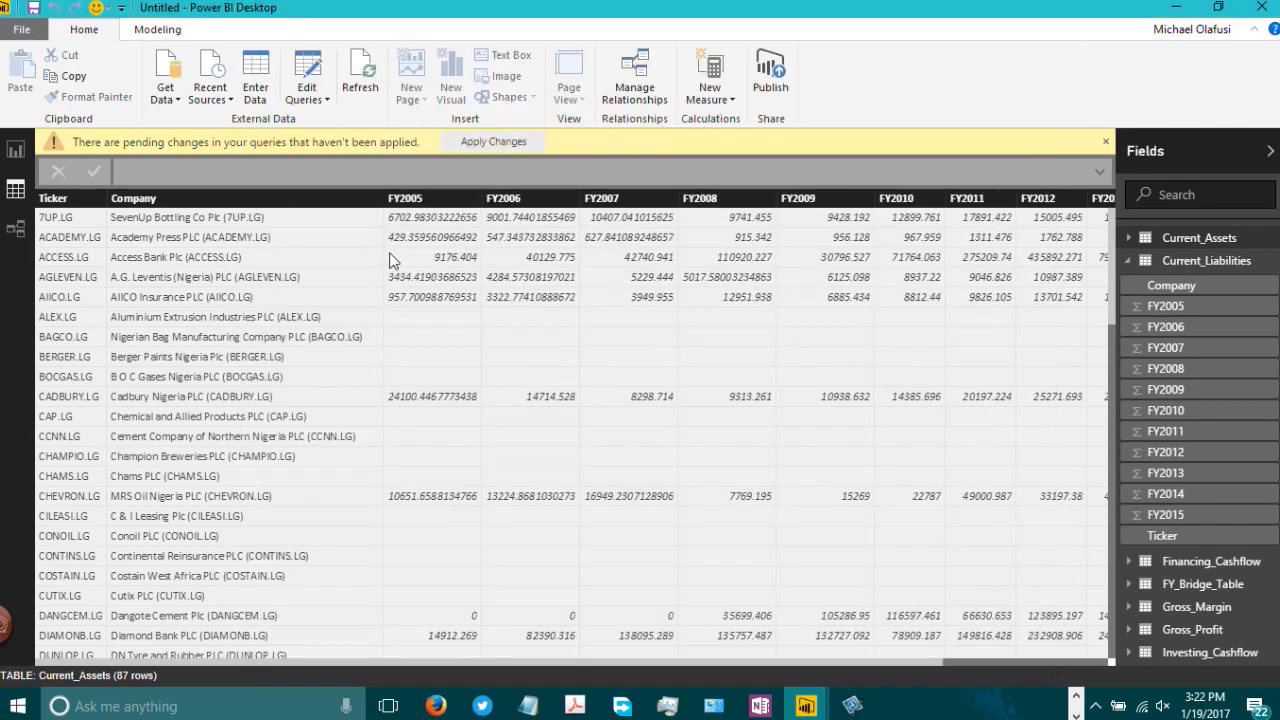
# Step: Open the recent sources list and inspect the options for the database entry
pyautogui.click(211, 107)
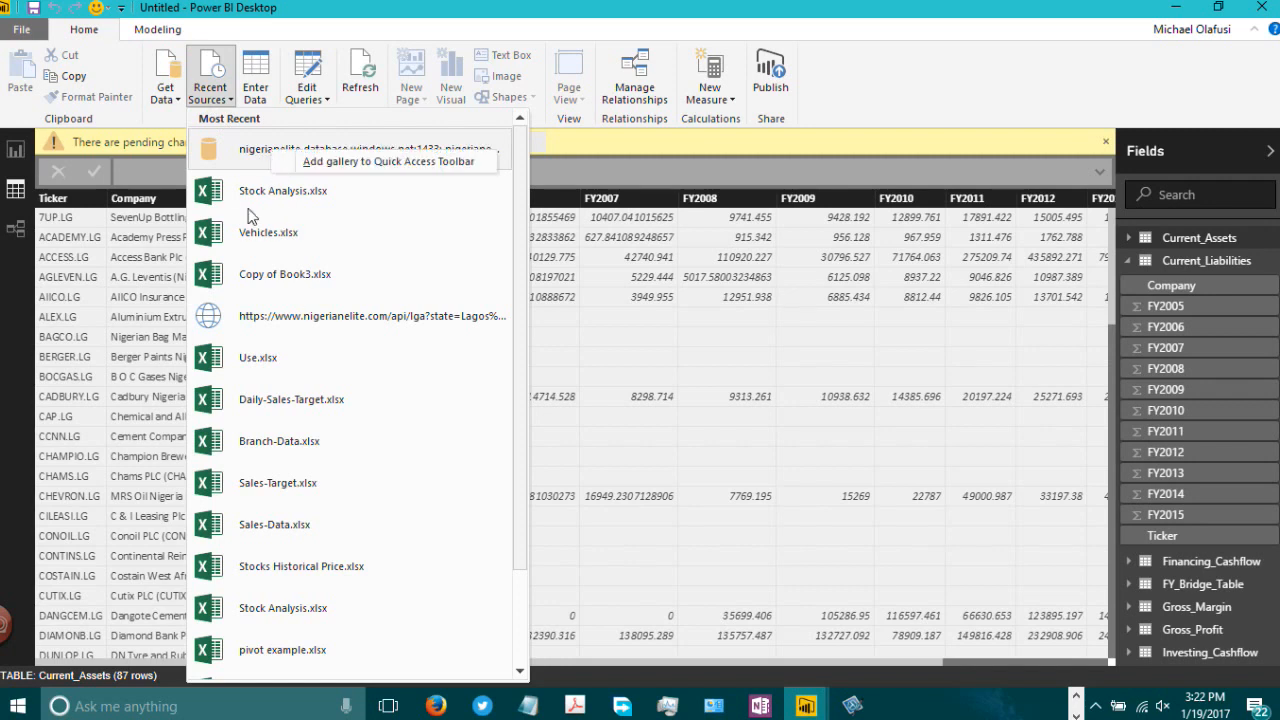
pyautogui.rightClick(229, 153)
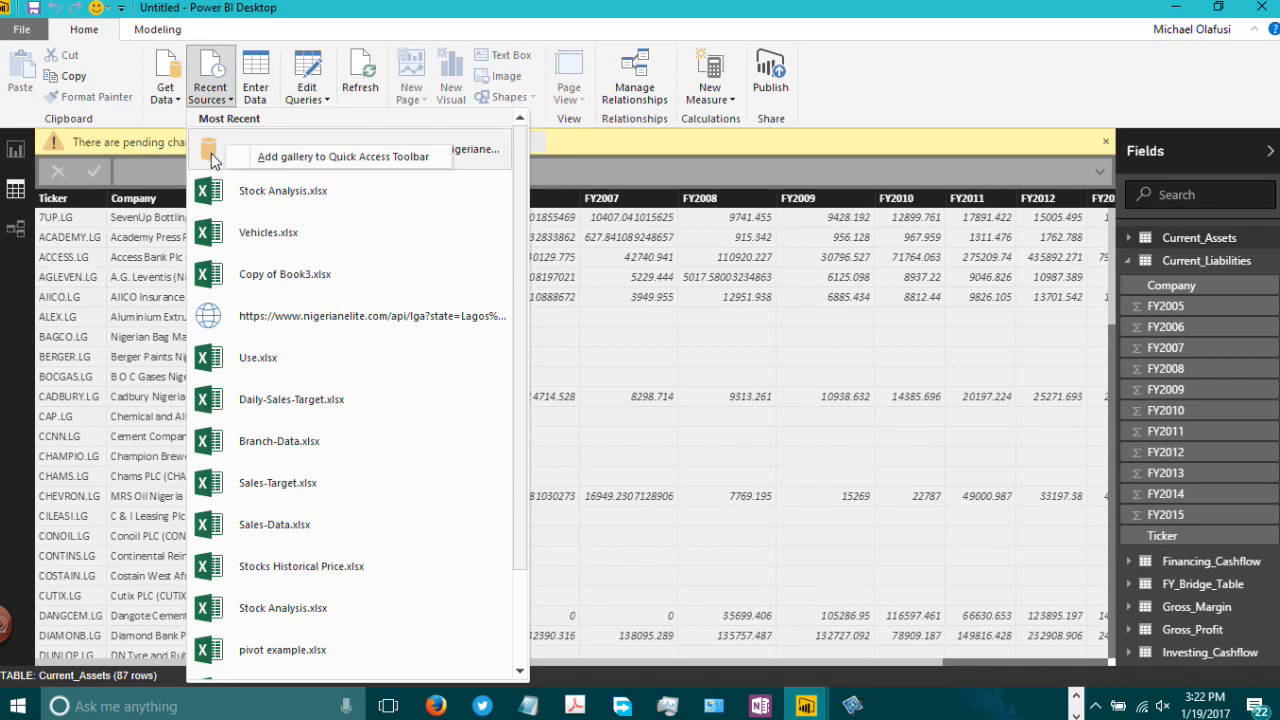
pyautogui.click(331, 16)
pyautogui.click(288, 147)
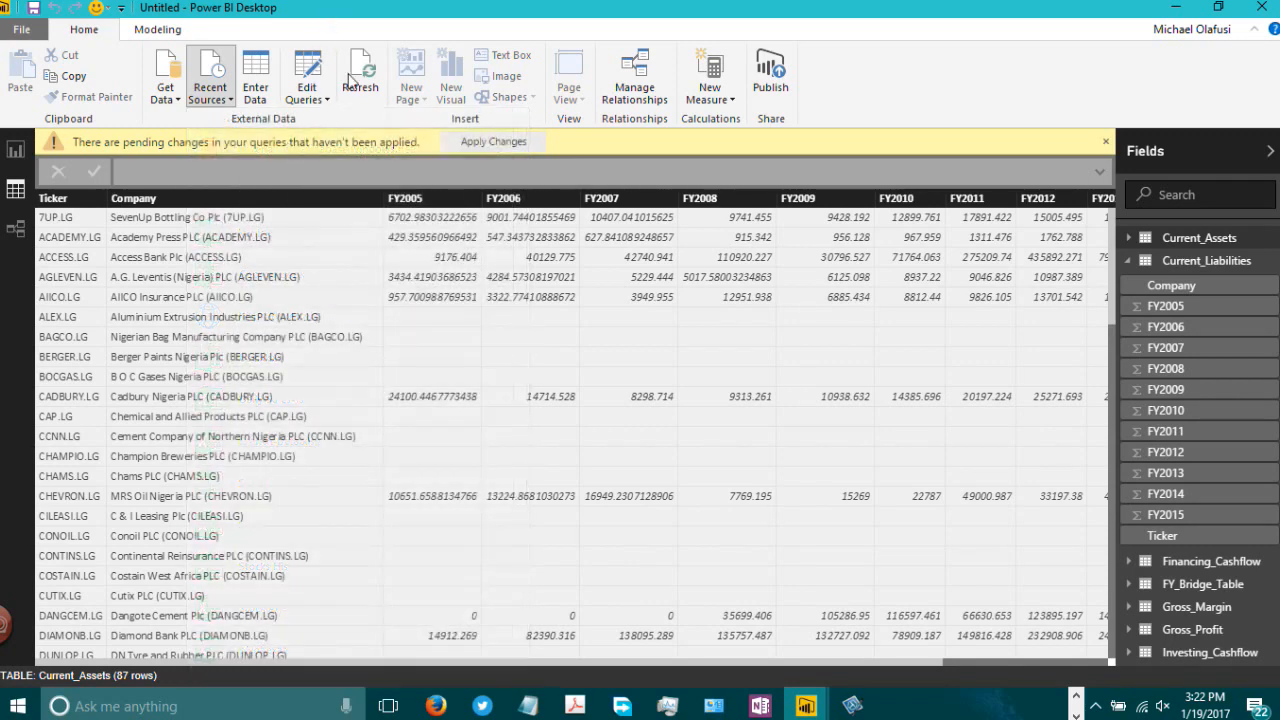
# Step: Remove the nigerianelite.database.windows.net:1433 entry from the full Recent Sources list and close the list
pyautogui.click(220, 103)
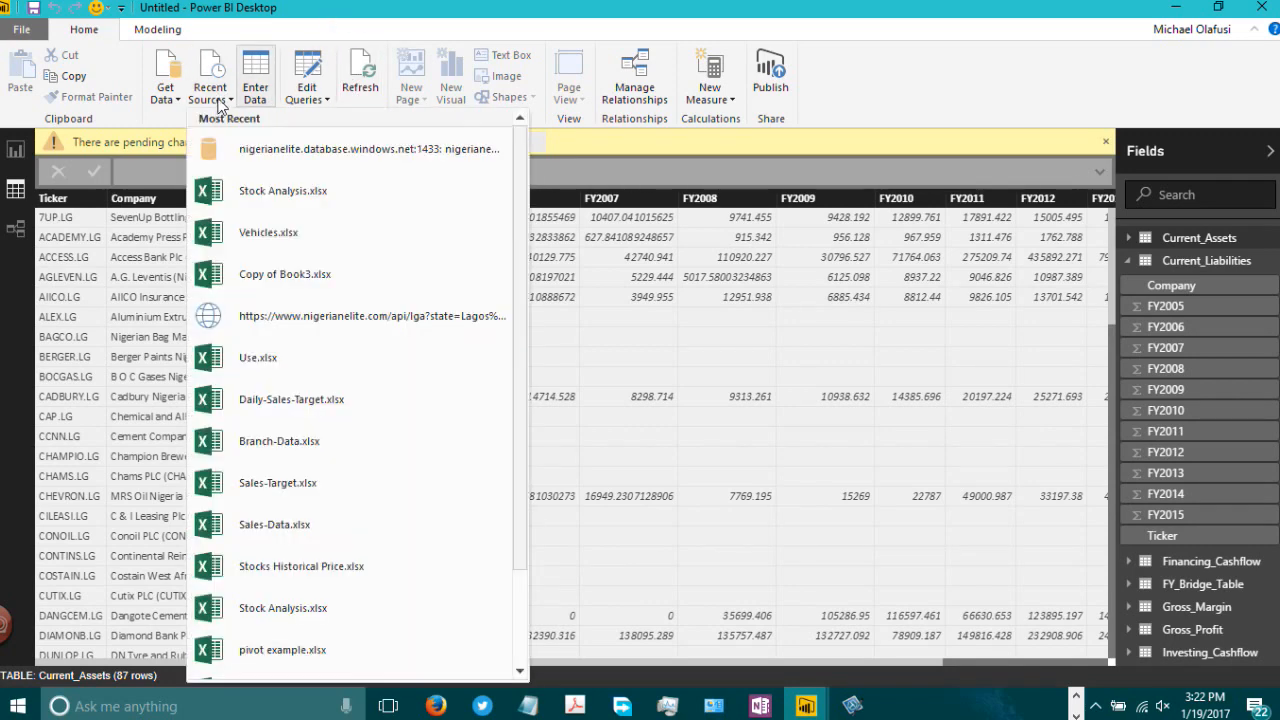
pyautogui.scroll(-3, 525, 432)
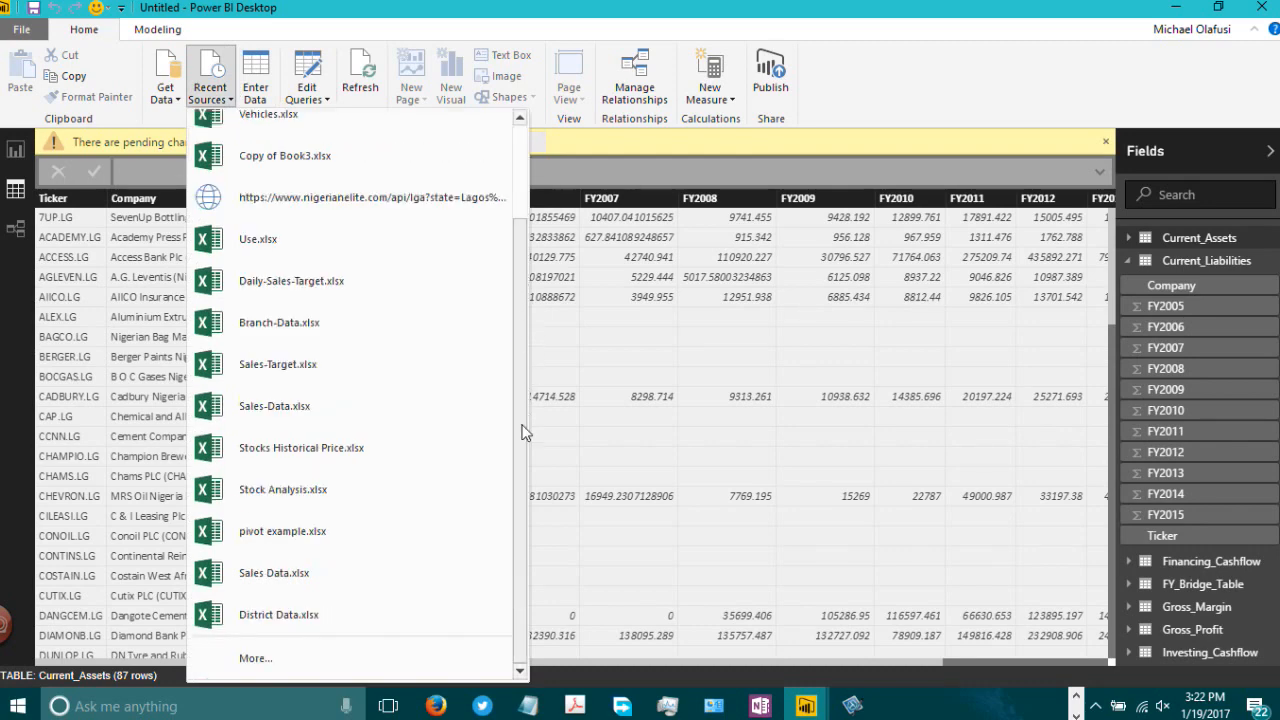
pyautogui.click(273, 663)
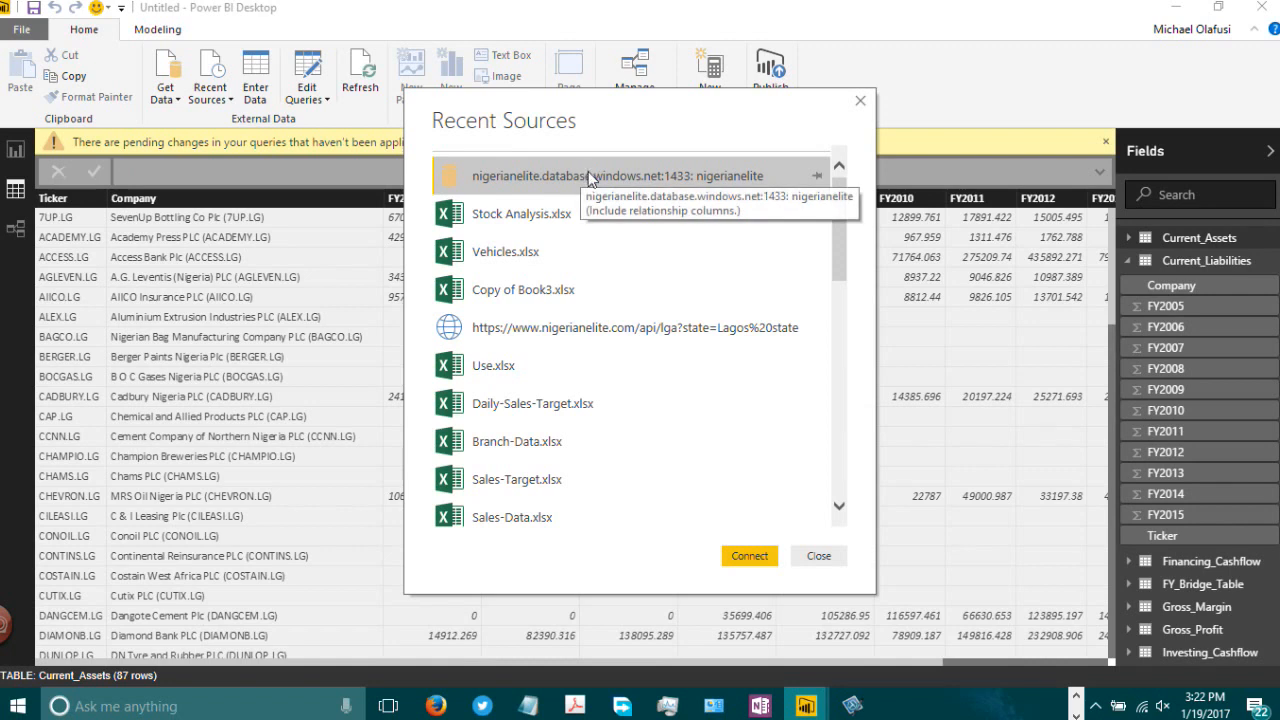
pyautogui.rightClick(690, 176)
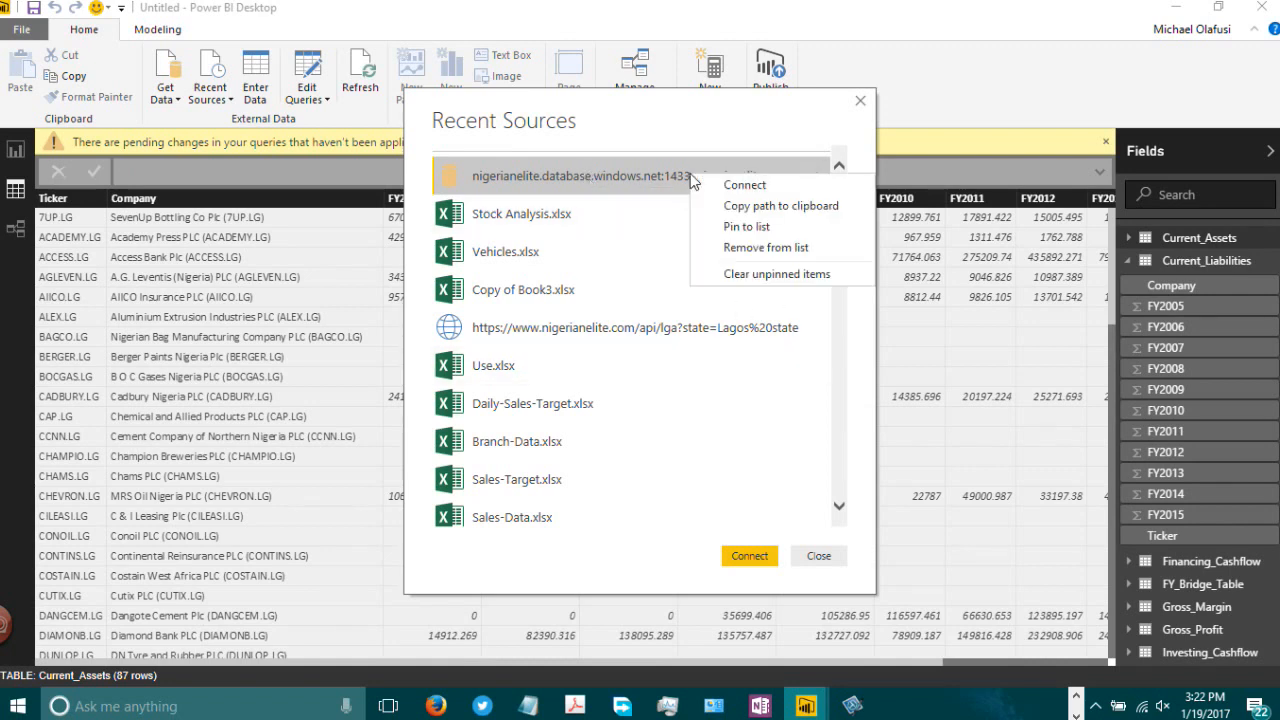
pyautogui.click(756, 248)
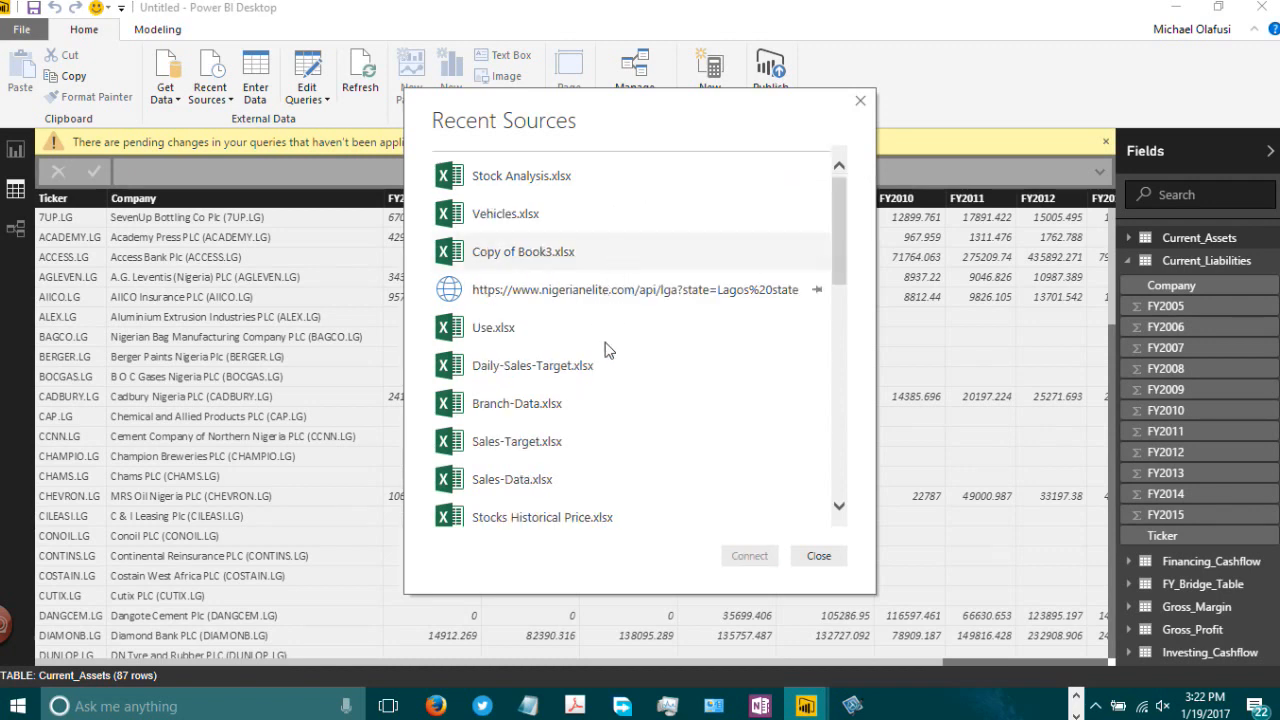
pyautogui.scroll(-3, 610, 350)
pyautogui.scroll(-2, 634, 376)
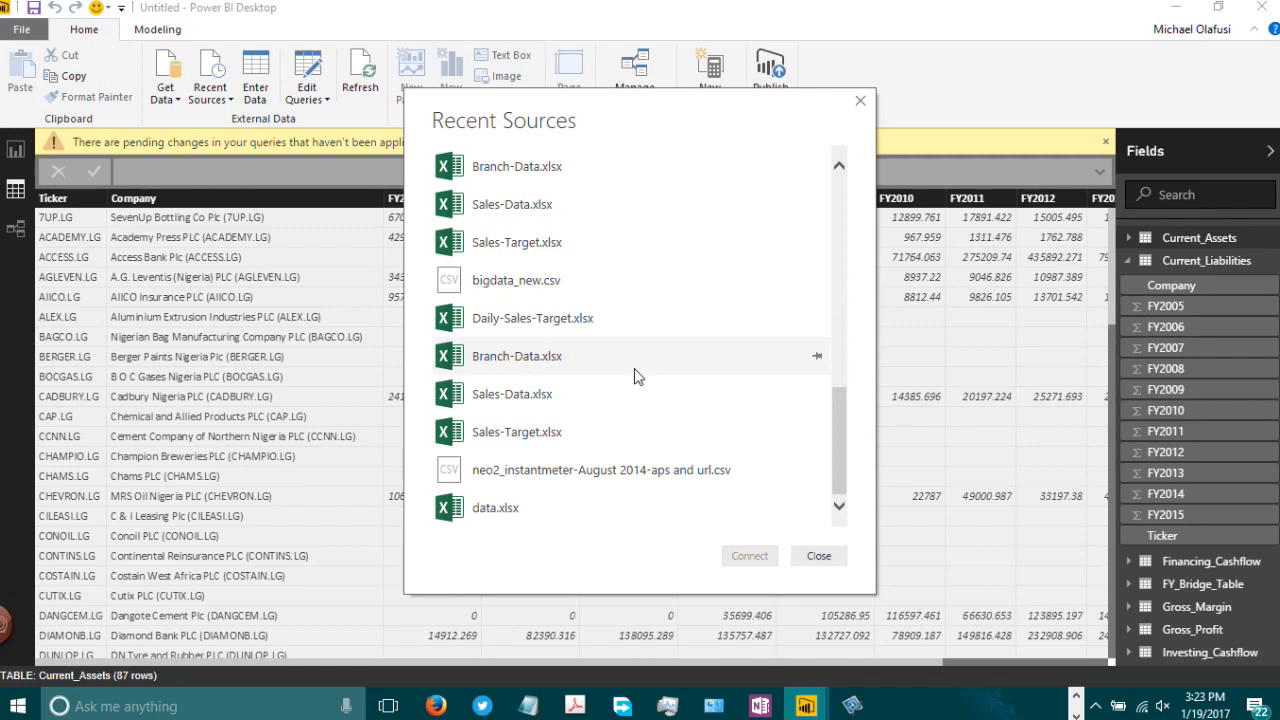
pyautogui.scroll(4, 634, 376)
pyautogui.scroll(2, 634, 376)
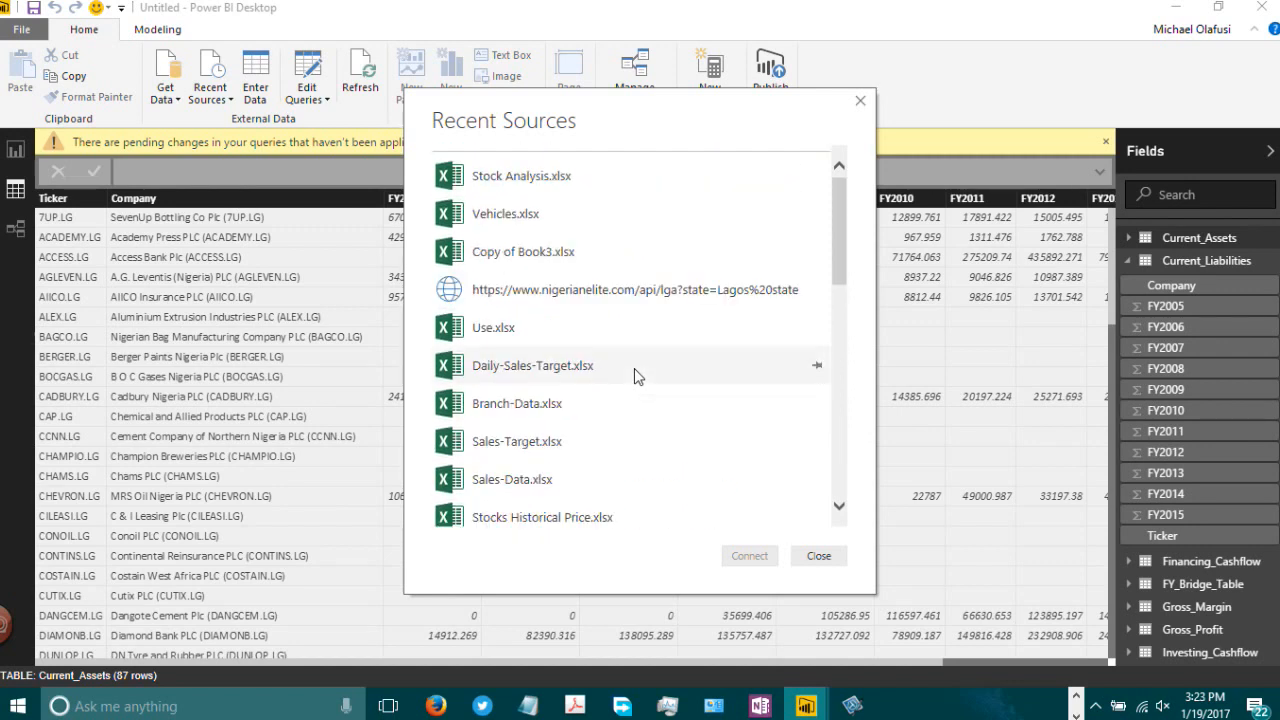
pyautogui.click(860, 101)
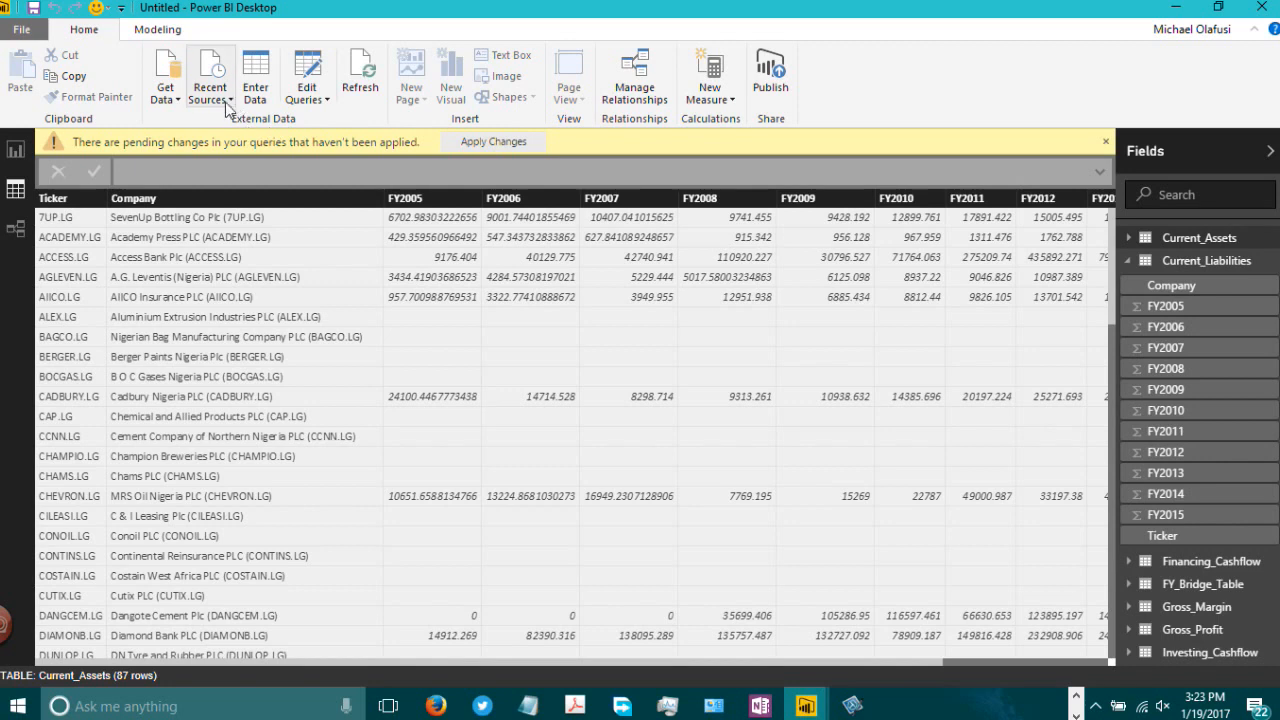
# Step: Reconnect to SQL Server nigerianelite.database.windows.net:1433 specifying database nigerianelite
pyautogui.click(178, 100)
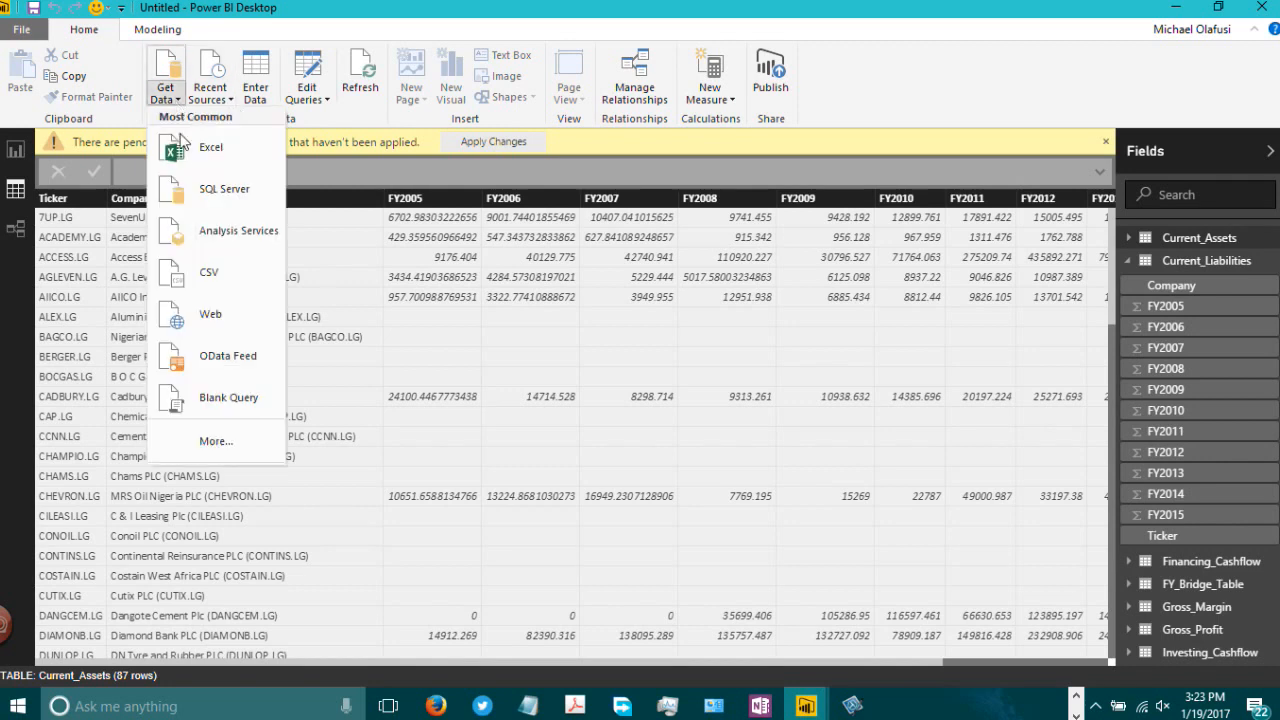
pyautogui.click(446, 304)
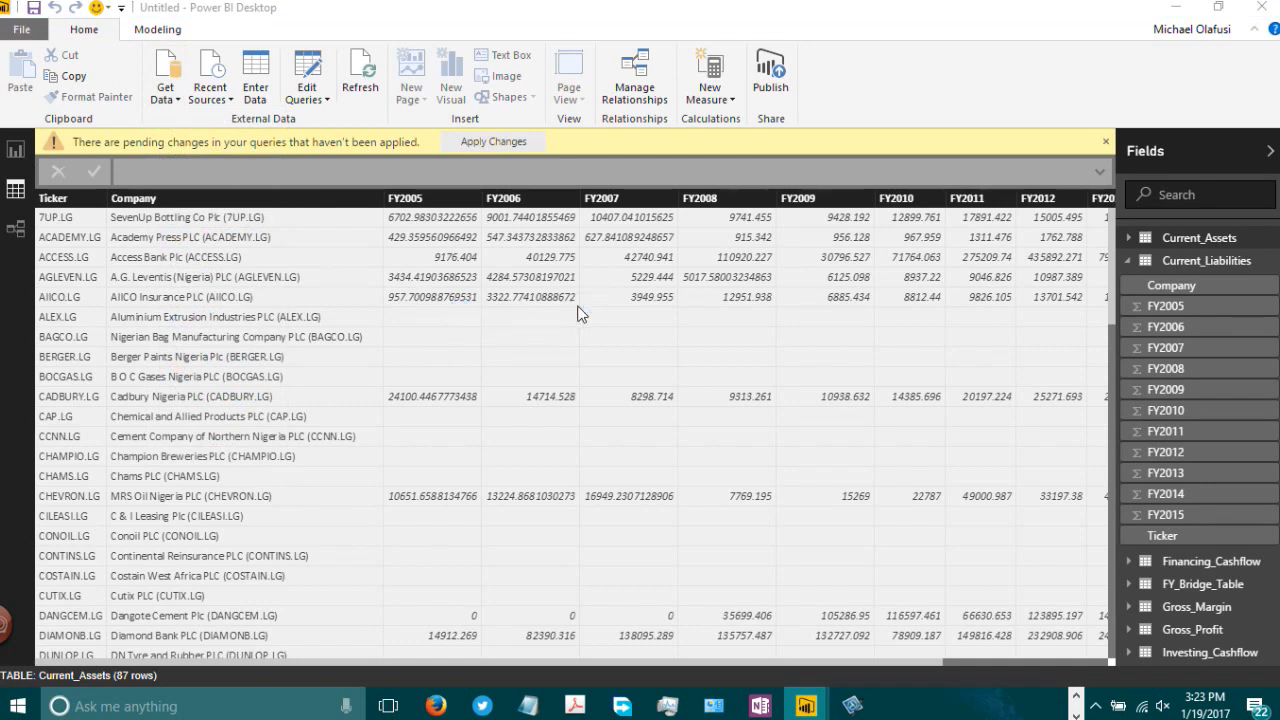
pyautogui.write('nigerianelite.database.windows.net')
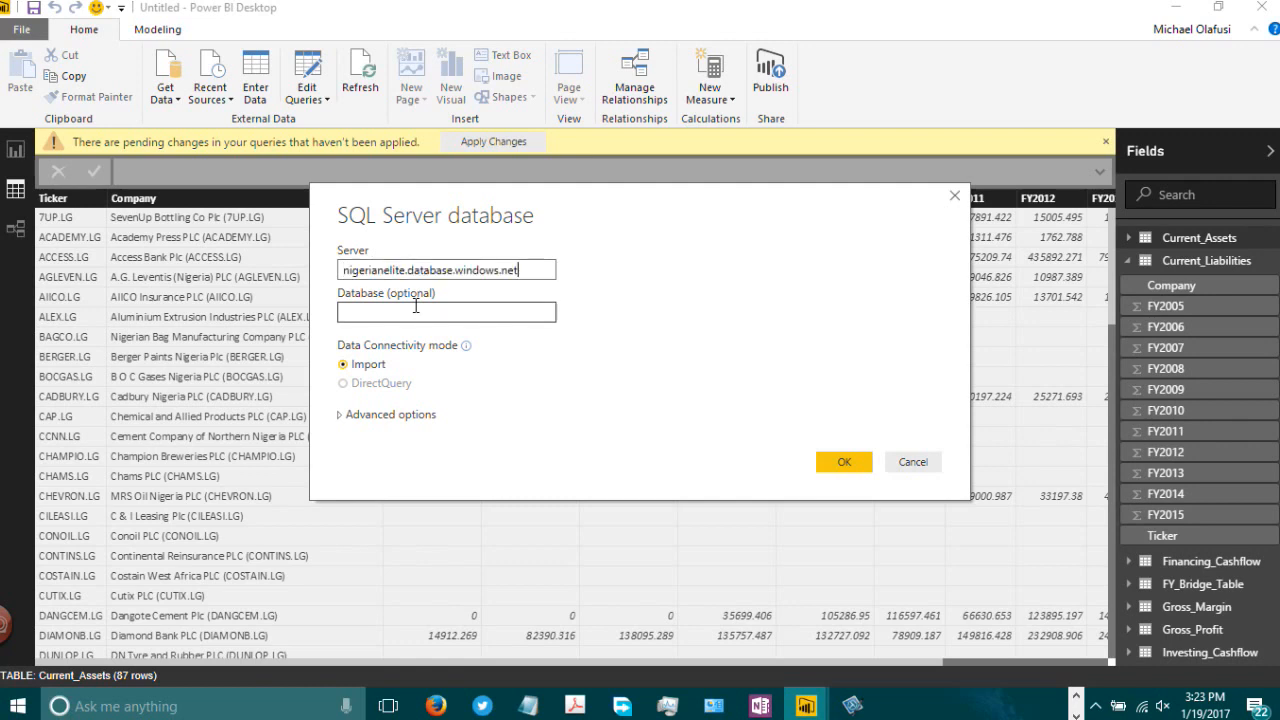
pyautogui.write(':1433niger')
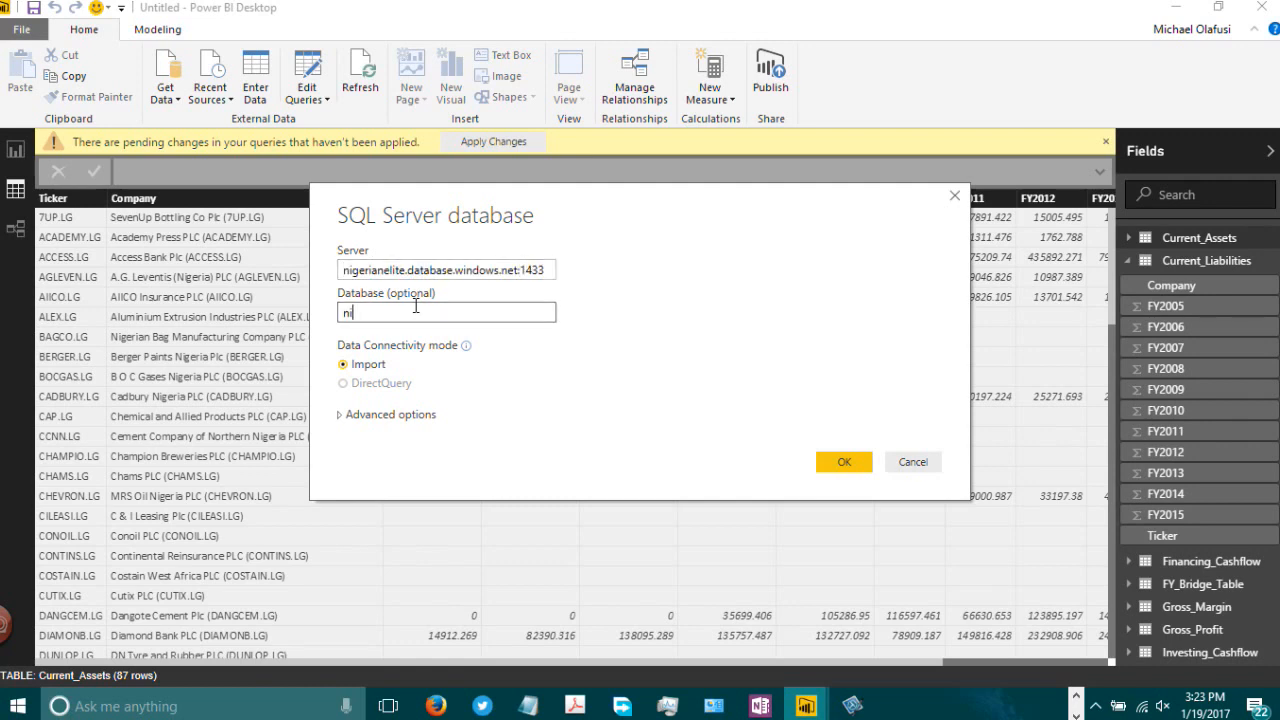
pyautogui.write('ianelite')
pyautogui.click(858, 465)
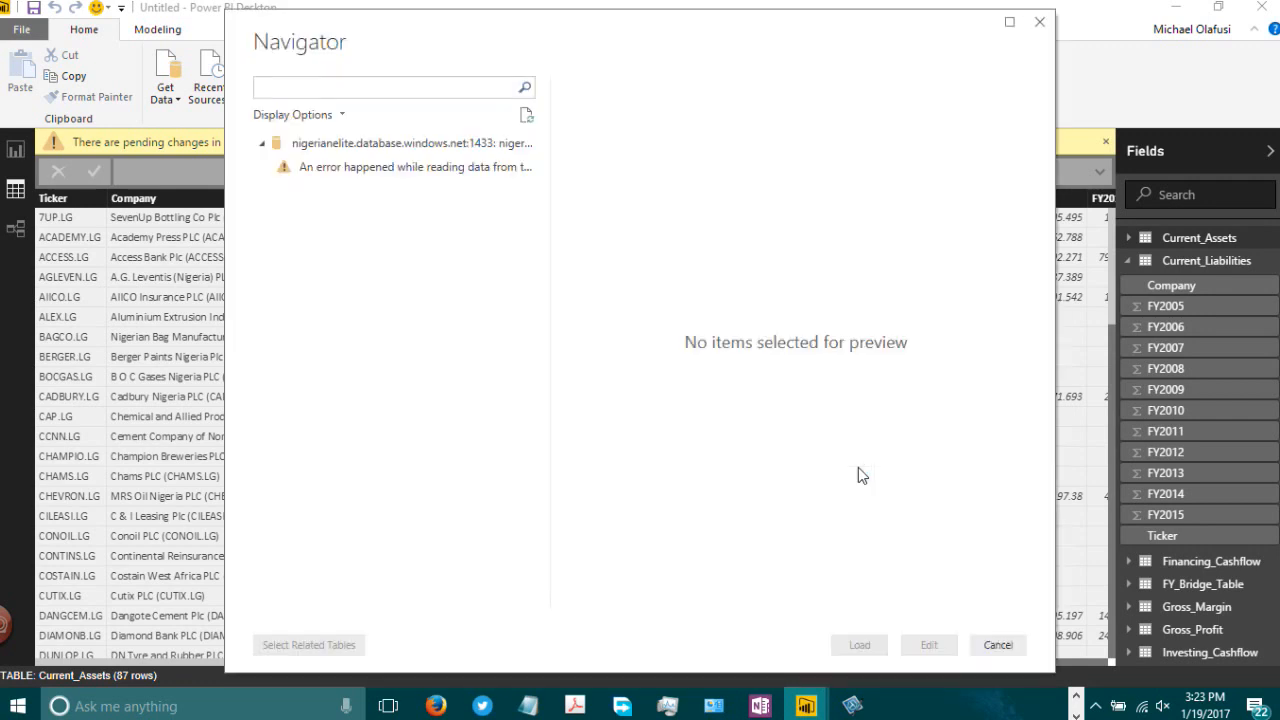
# Step: Refresh the Navigator preview and check its display options
pyautogui.click(340, 116)
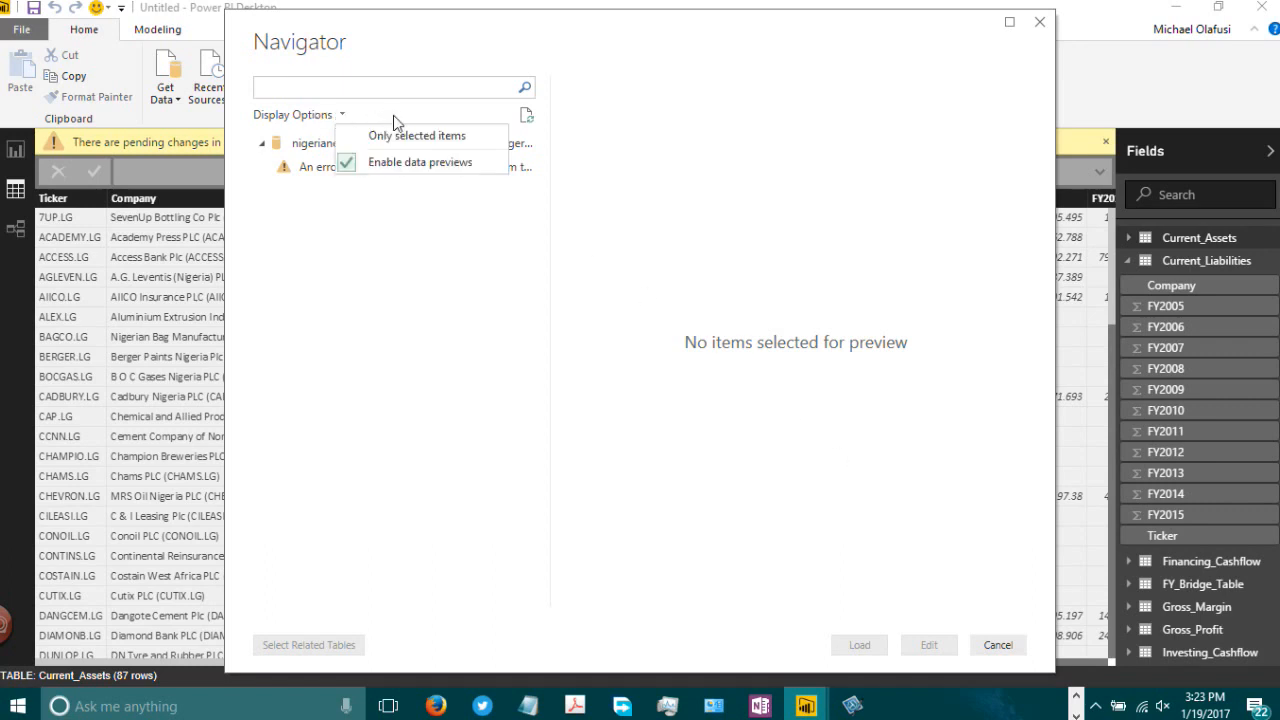
pyautogui.click(430, 237)
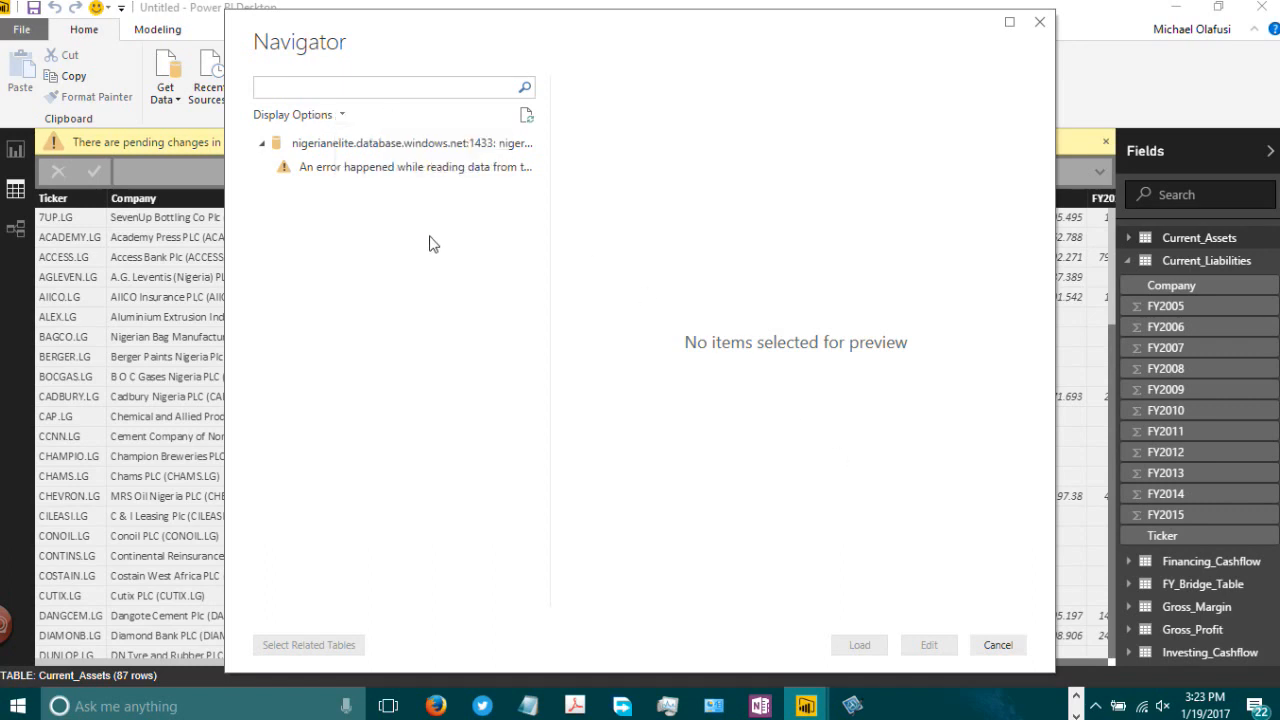
pyautogui.click(531, 115)
pyautogui.click(343, 115)
pyautogui.click(424, 257)
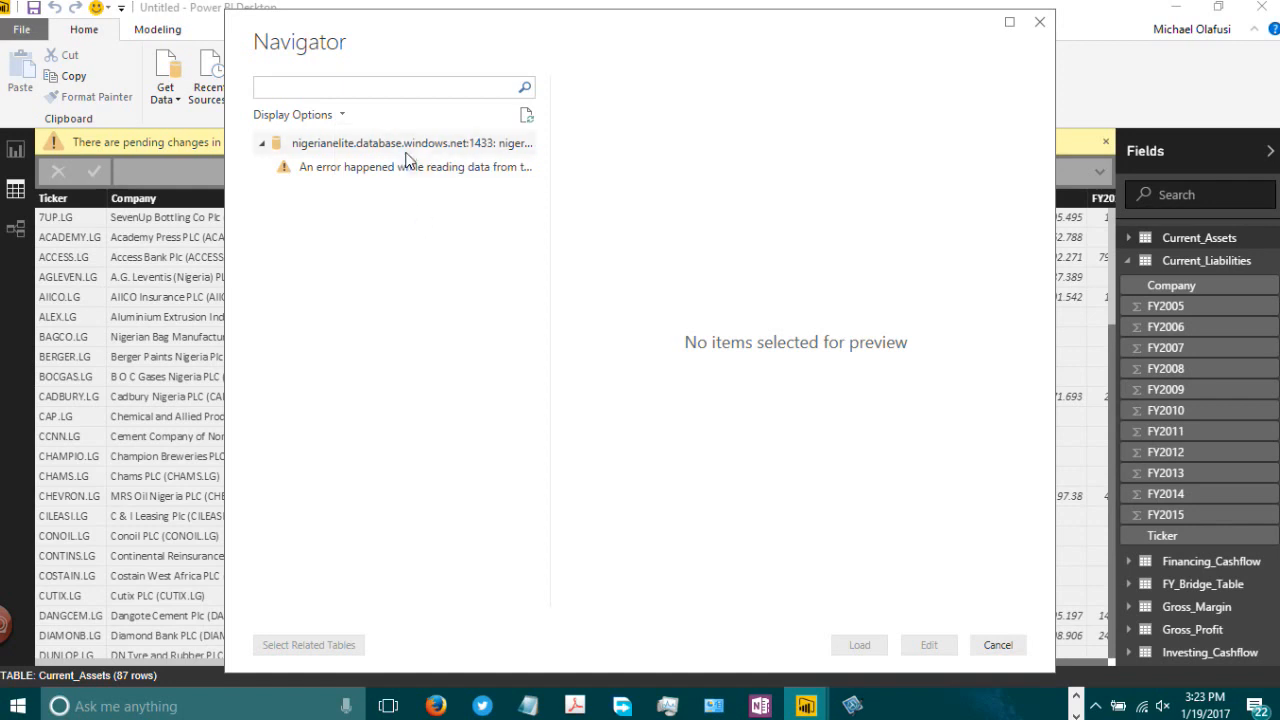
# Step: Edit the server node in Query Editor and drill into the dbo Stocks table
pyautogui.rightClick(412, 146)
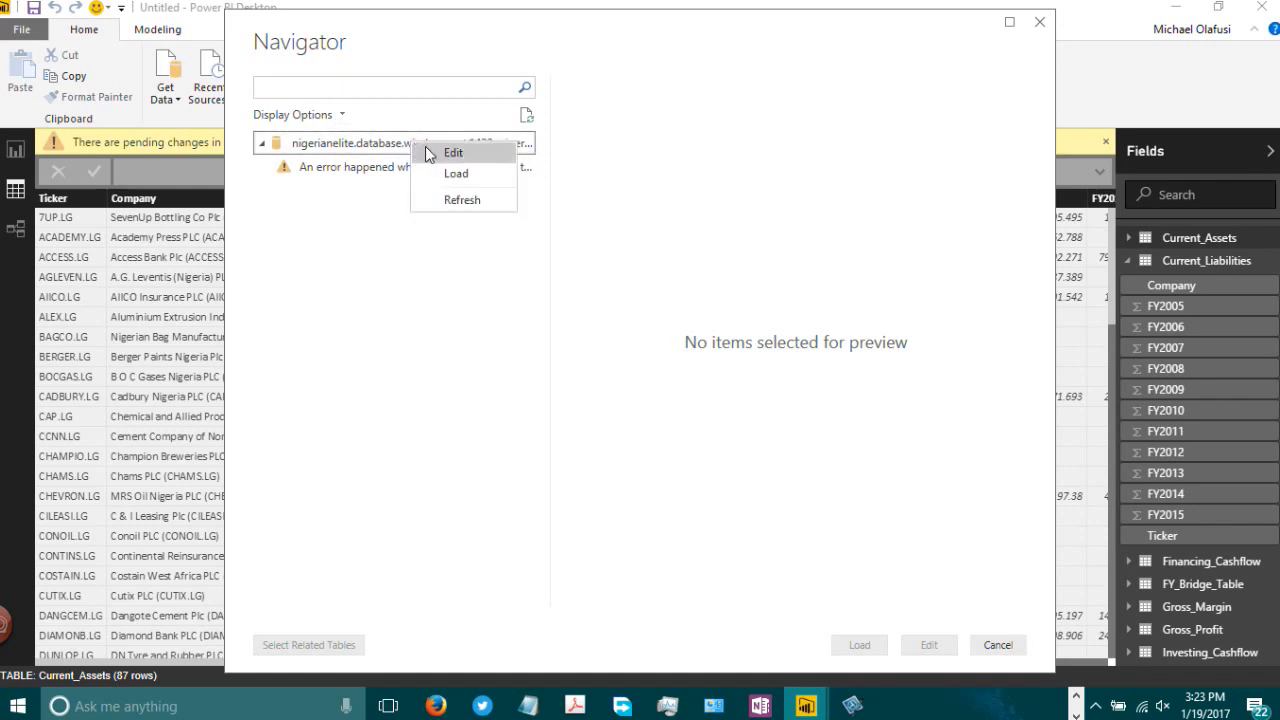
pyautogui.click(427, 148)
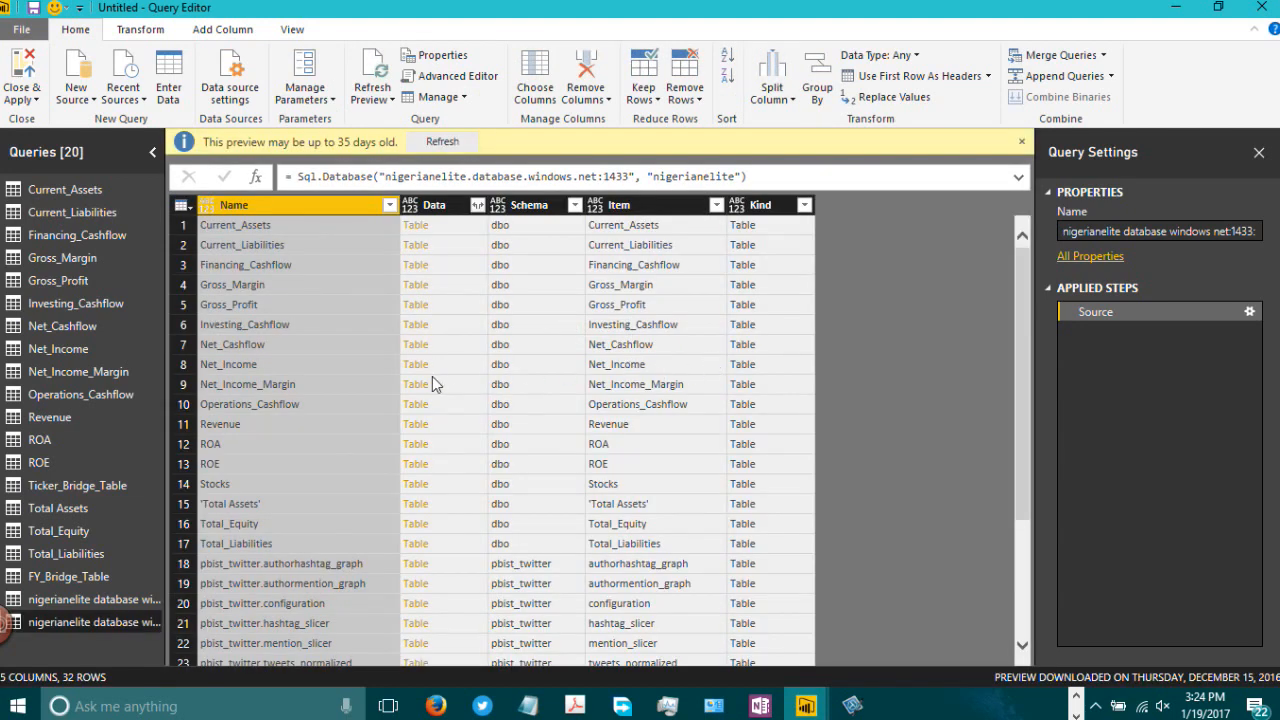
pyautogui.scroll(-3, 483, 405)
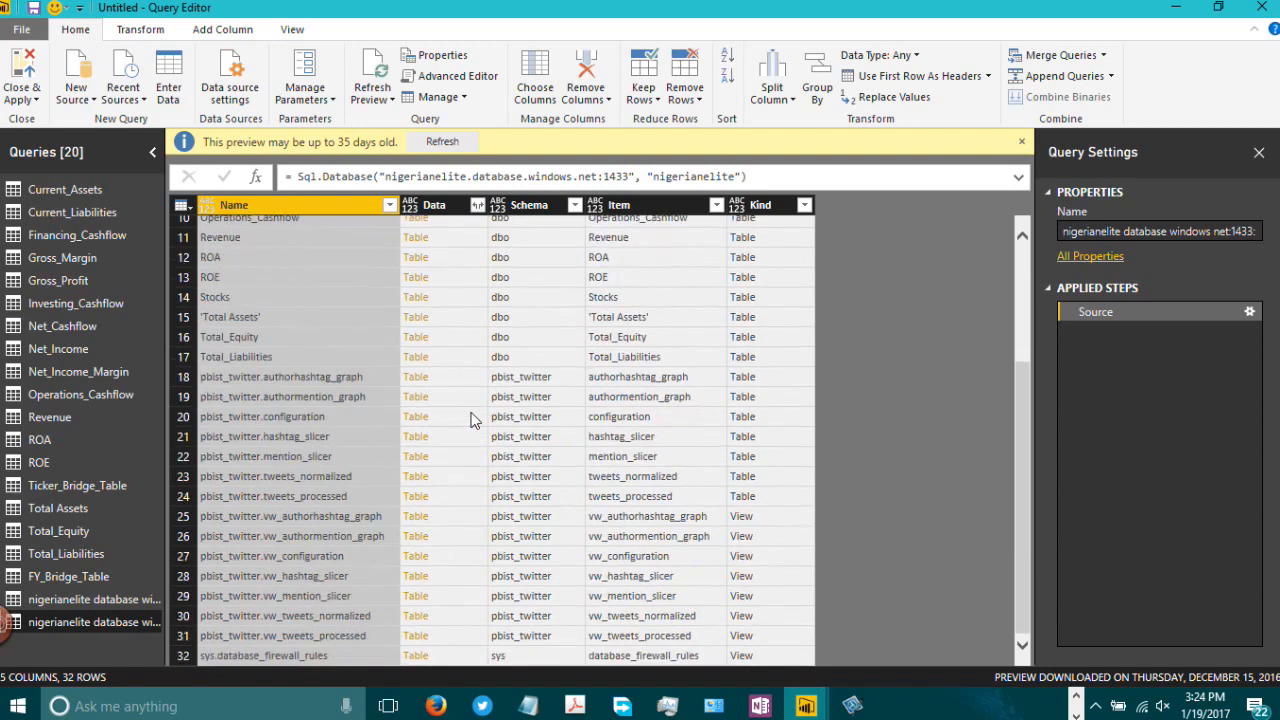
pyautogui.scroll(2, 482, 409)
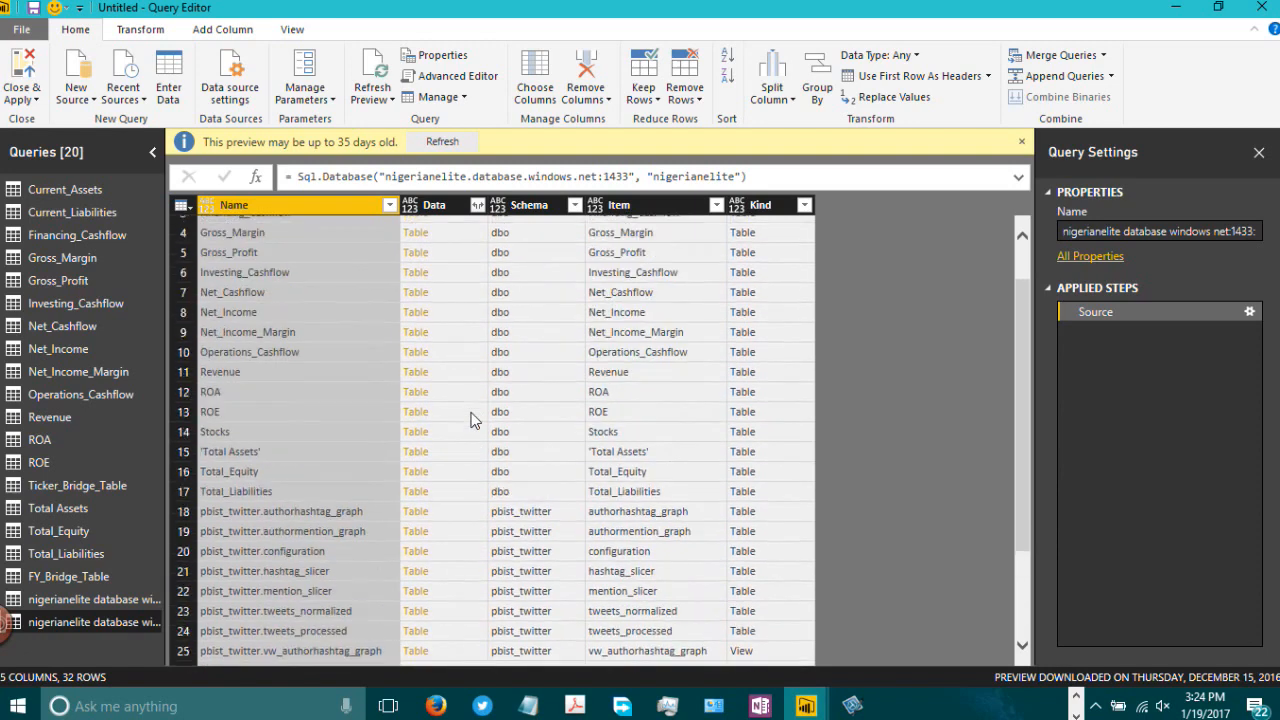
pyautogui.click(418, 438)
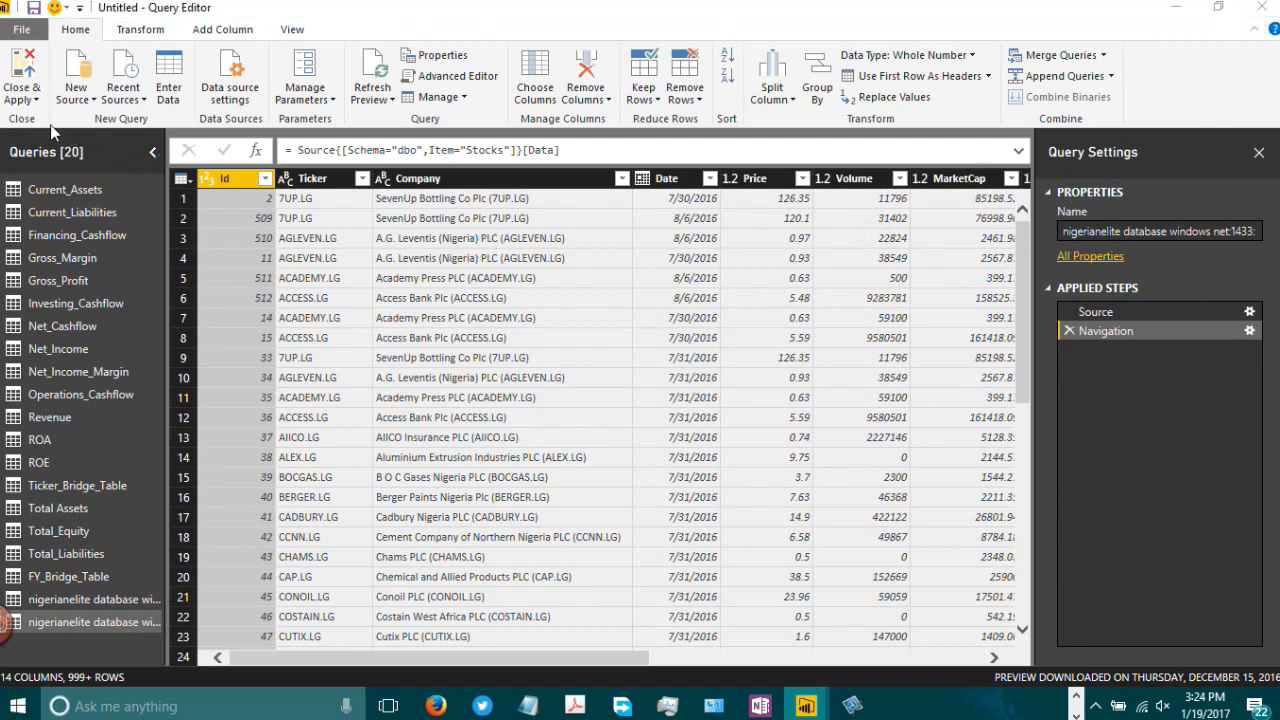
# Step: Close the Query Editor and apply the pending changes
pyautogui.click(28, 104)
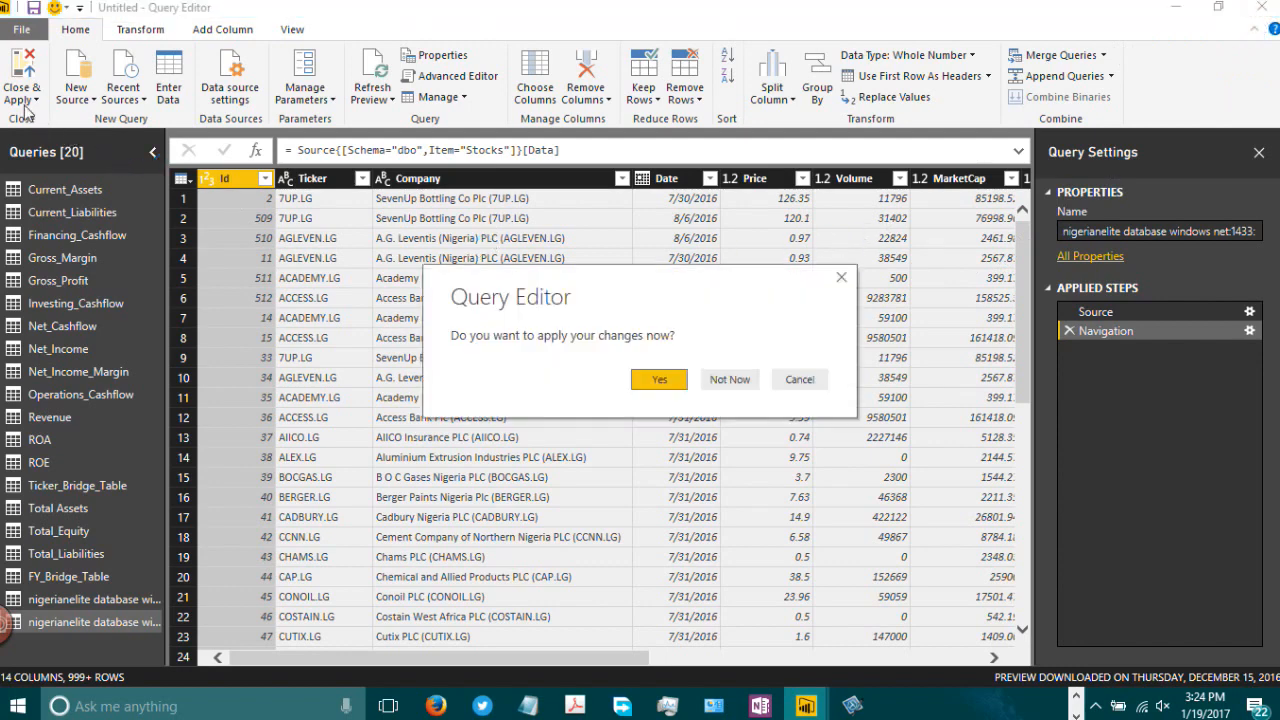
pyautogui.click(664, 390)
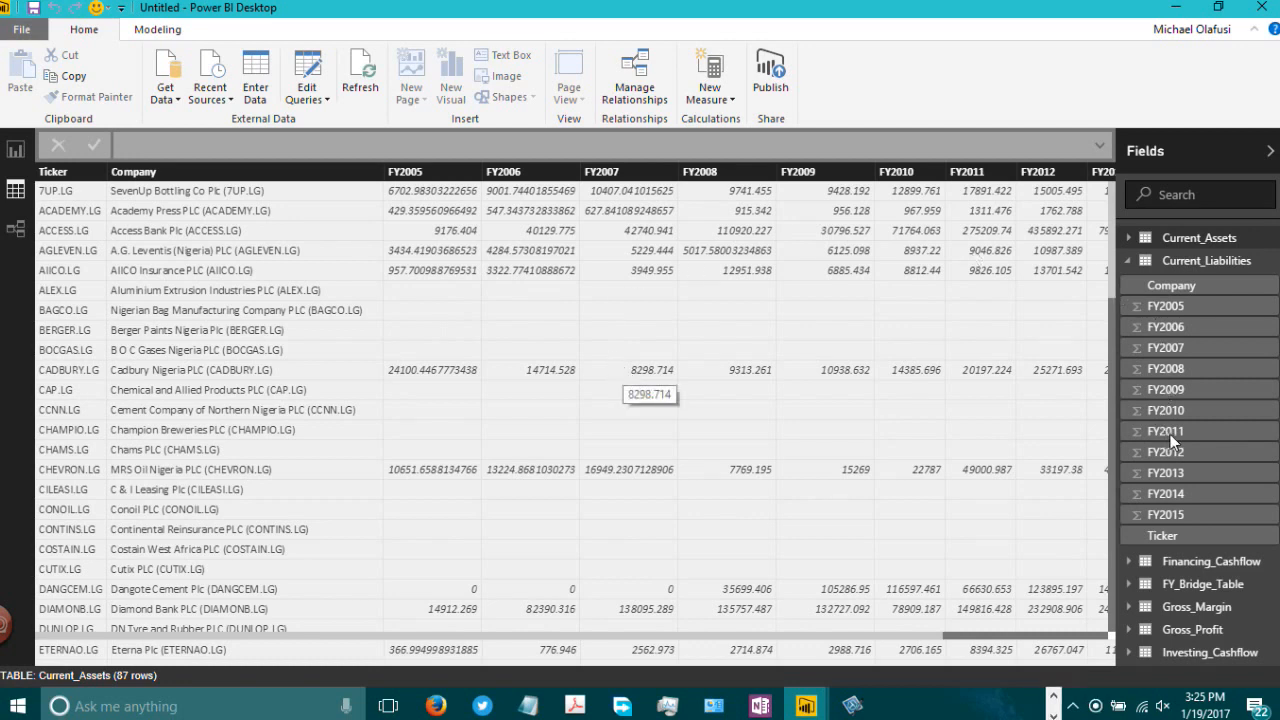
# Step: Browse the newly loaded nigerianelite stock table and the Current_Assets table in Data view
pyautogui.scroll(-3, 1172, 630)
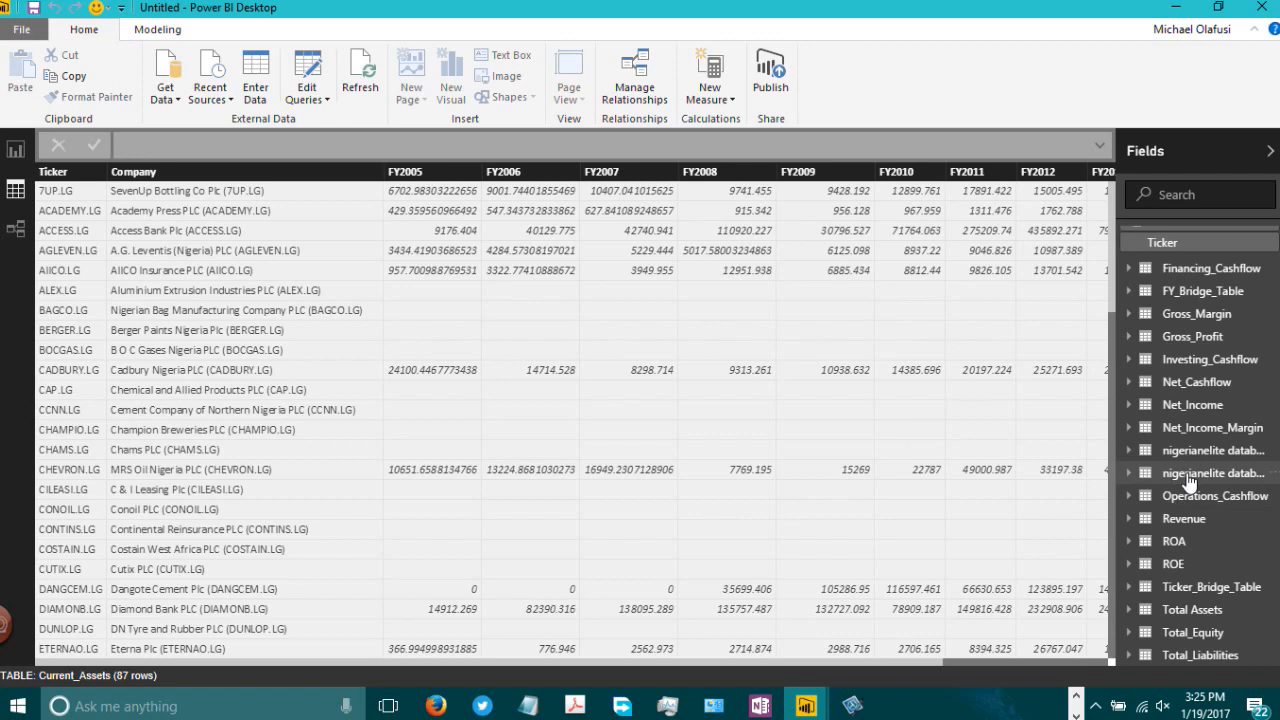
pyautogui.click(1118, 471)
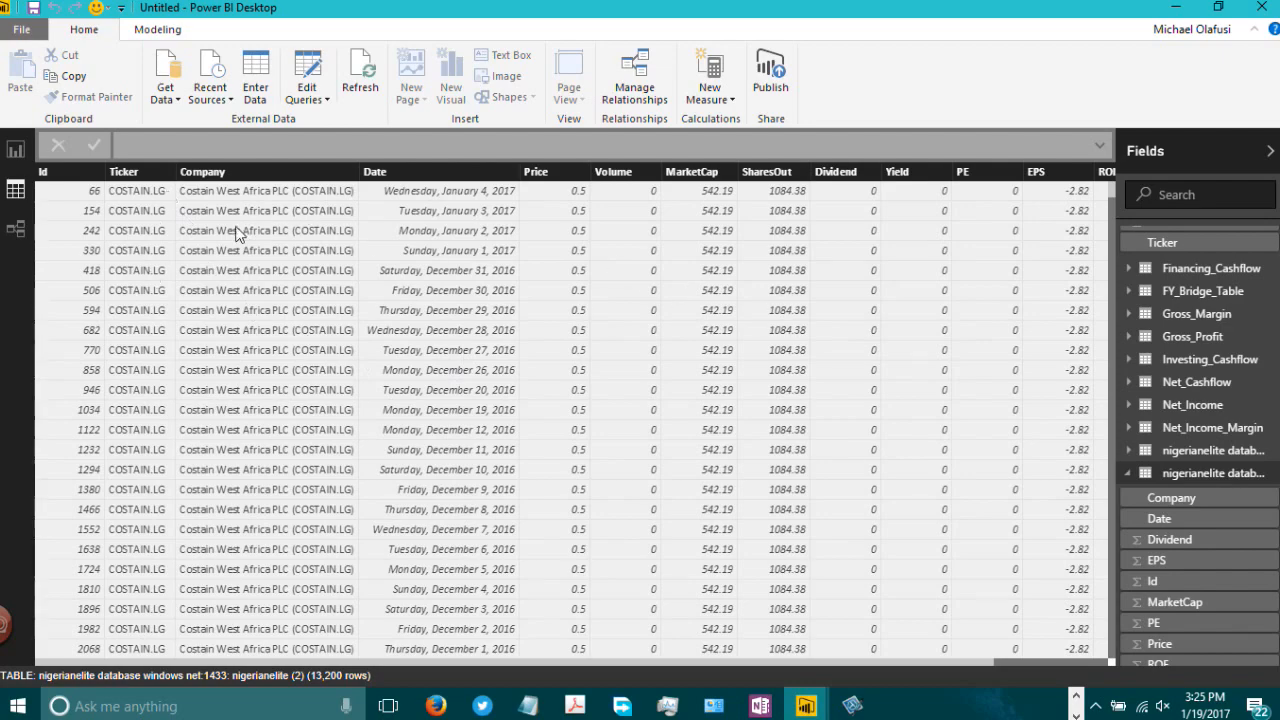
pyautogui.scroll(-20, 237, 232)
pyautogui.scroll(3, 1200, 382)
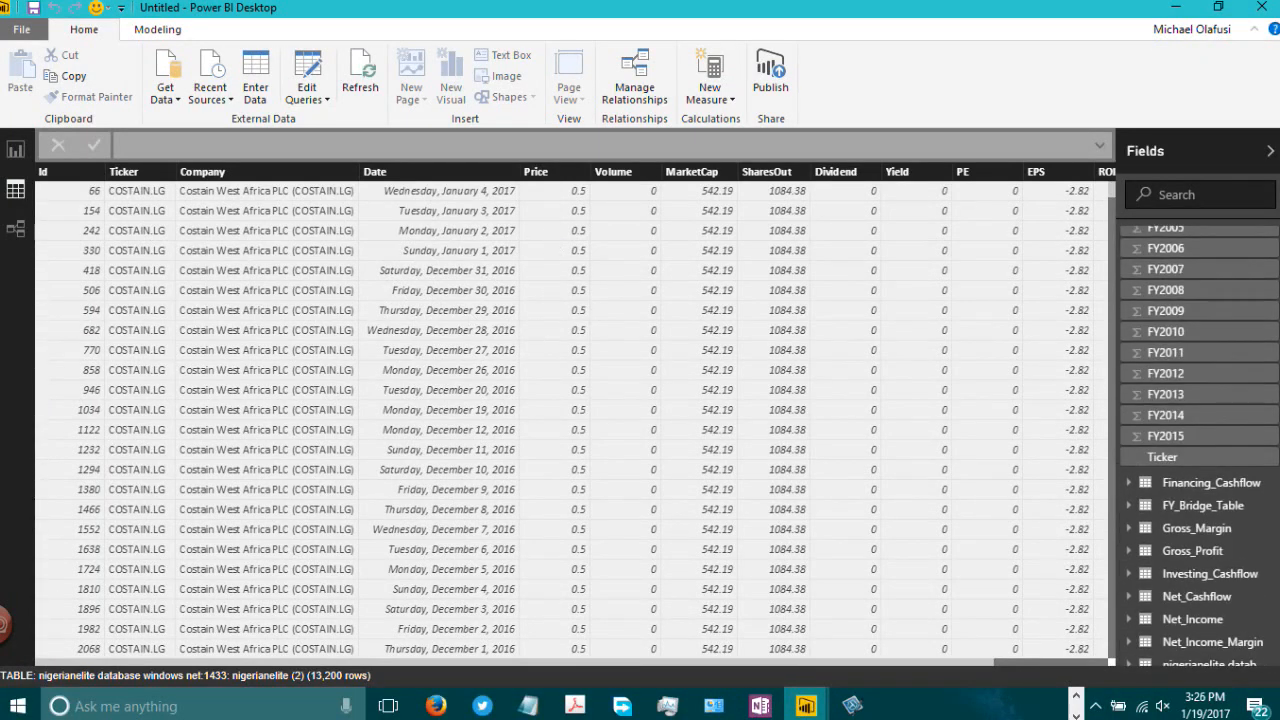
pyautogui.scroll(2, 1200, 445)
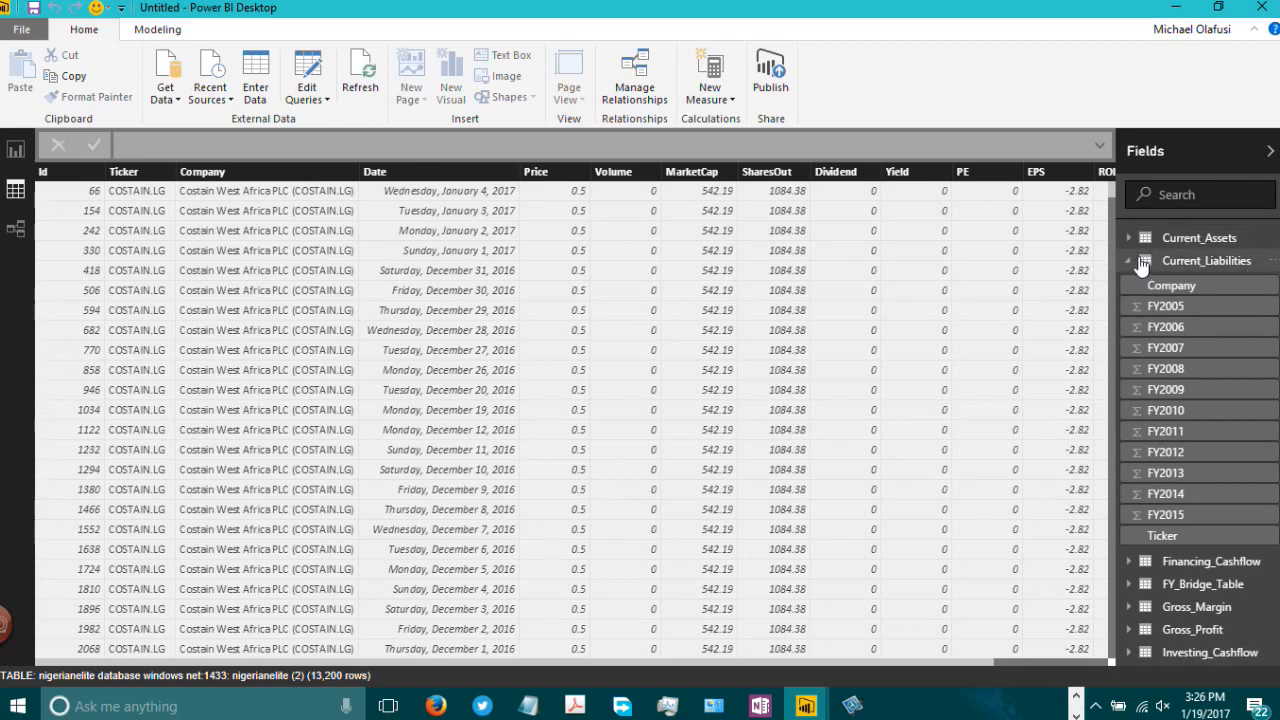
pyautogui.click(1141, 261)
pyautogui.click(1190, 241)
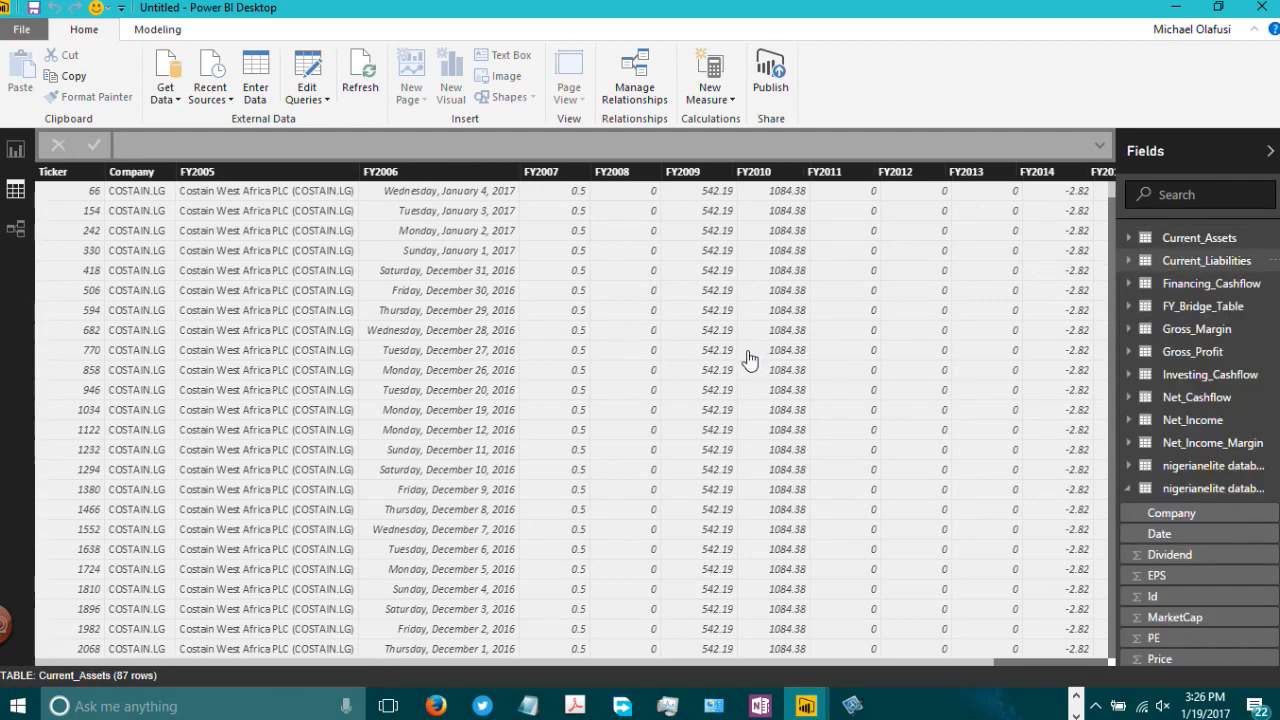
pyautogui.click(1172, 240)
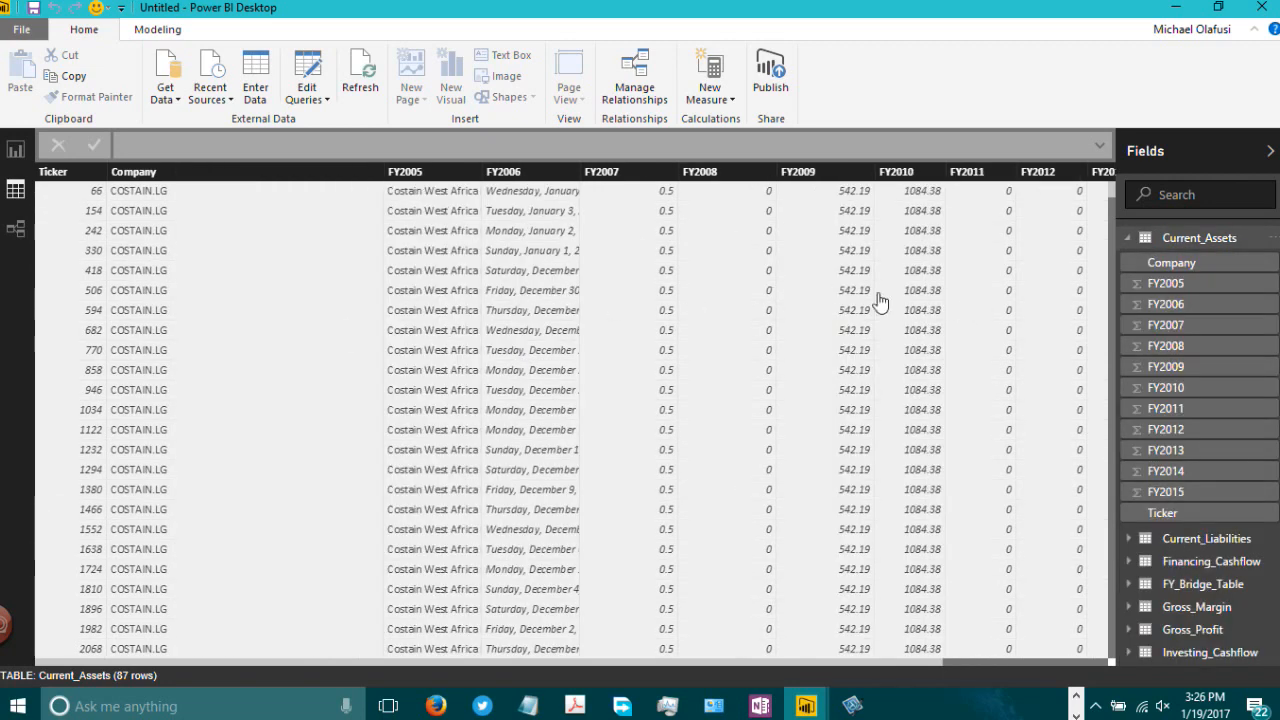
pyautogui.click(1190, 240)
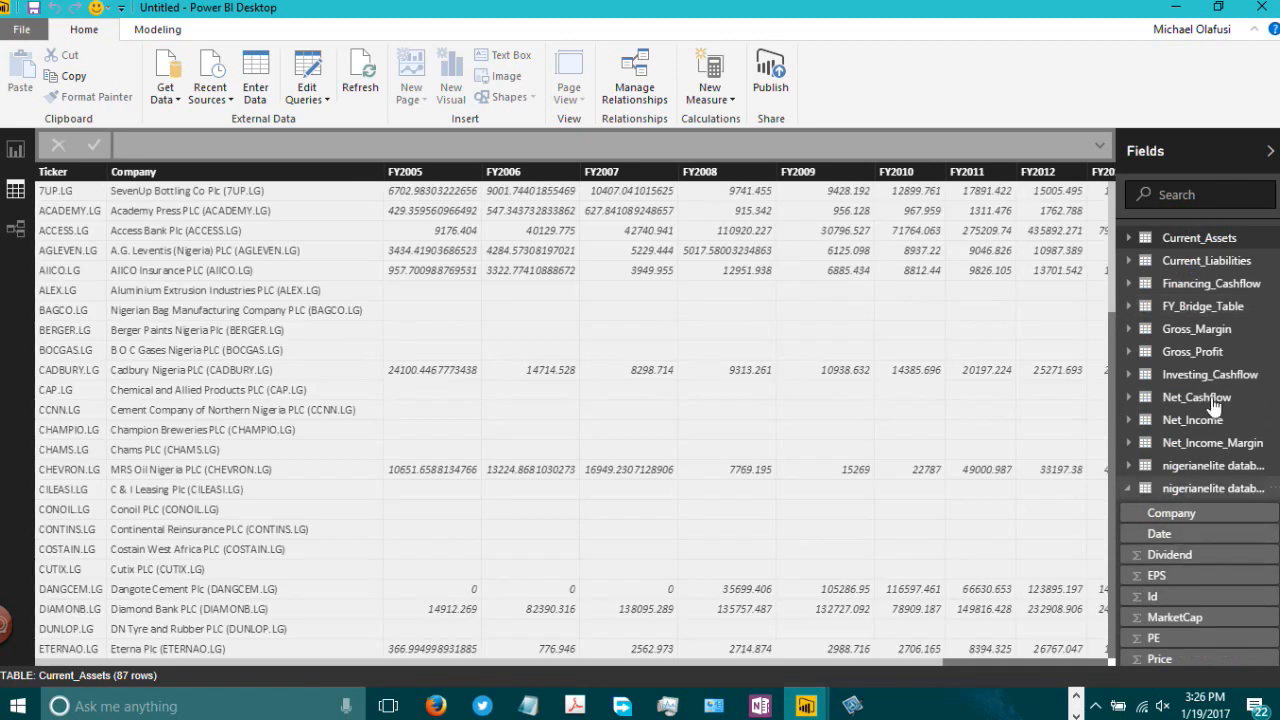
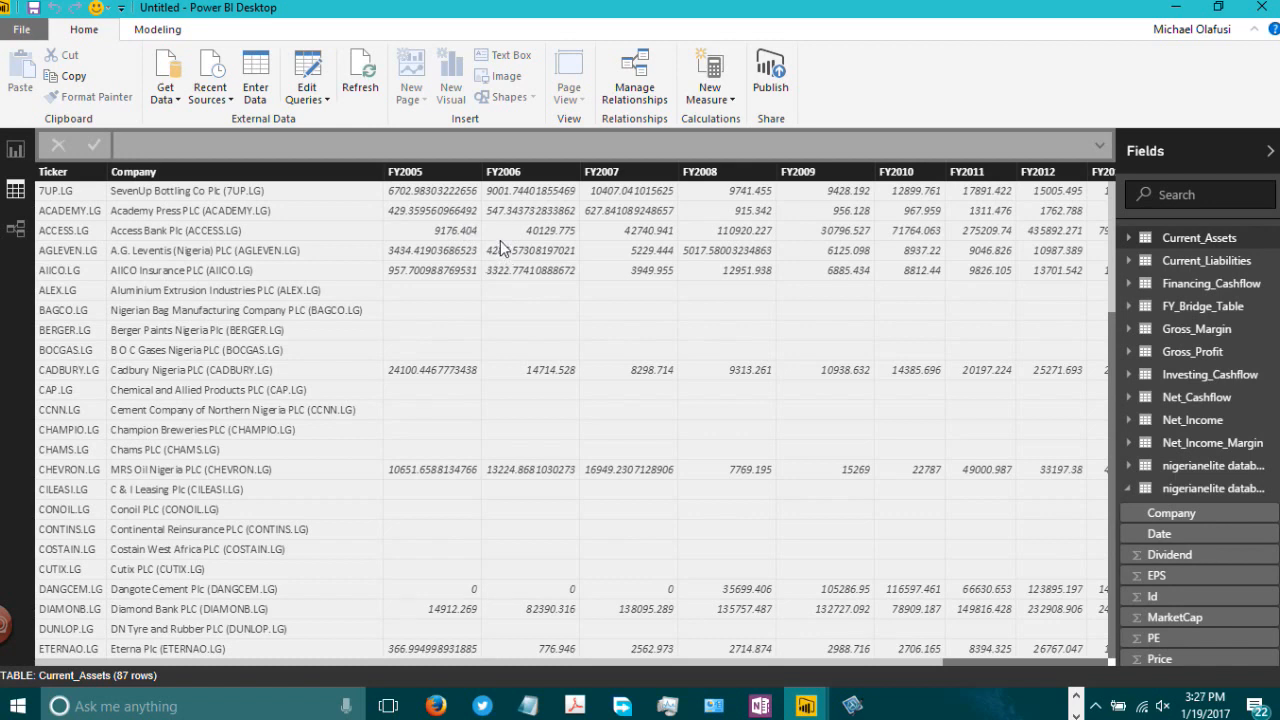
# Step: Open the Query Editor and select the Company column of the Current_Assets query
pyautogui.click(325, 100)
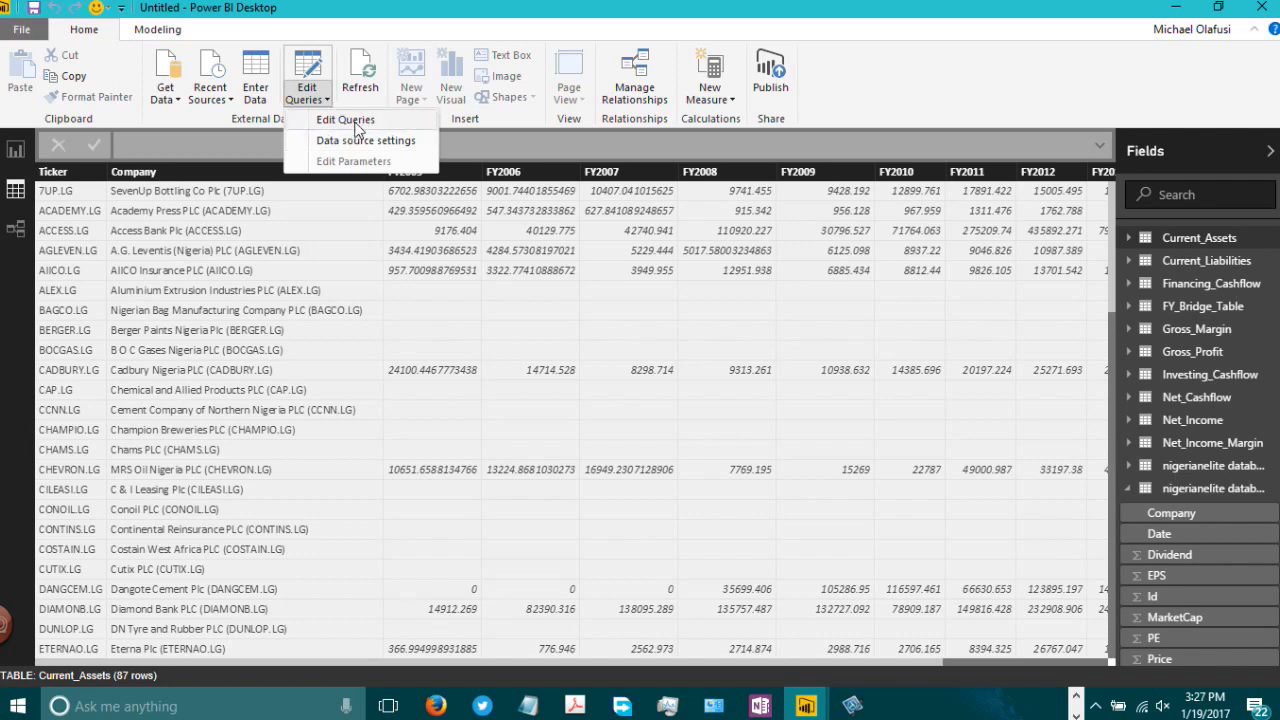
pyautogui.click(350, 120)
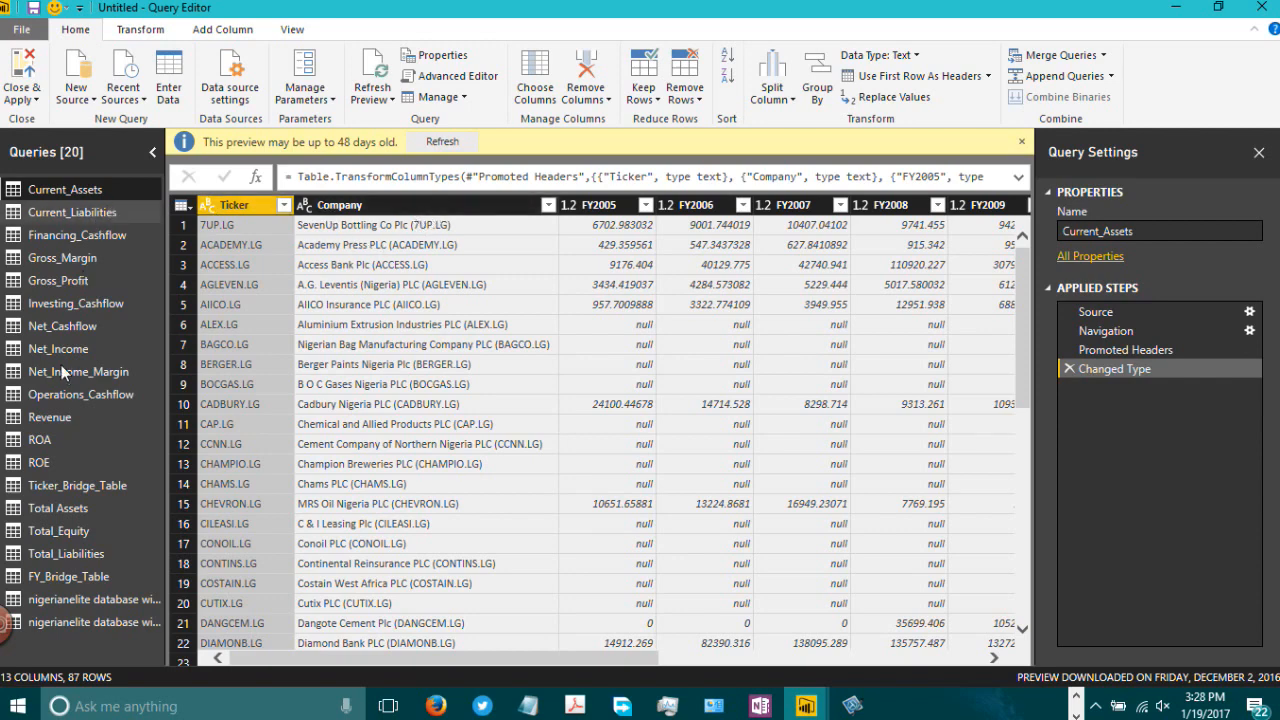
pyautogui.click(357, 206)
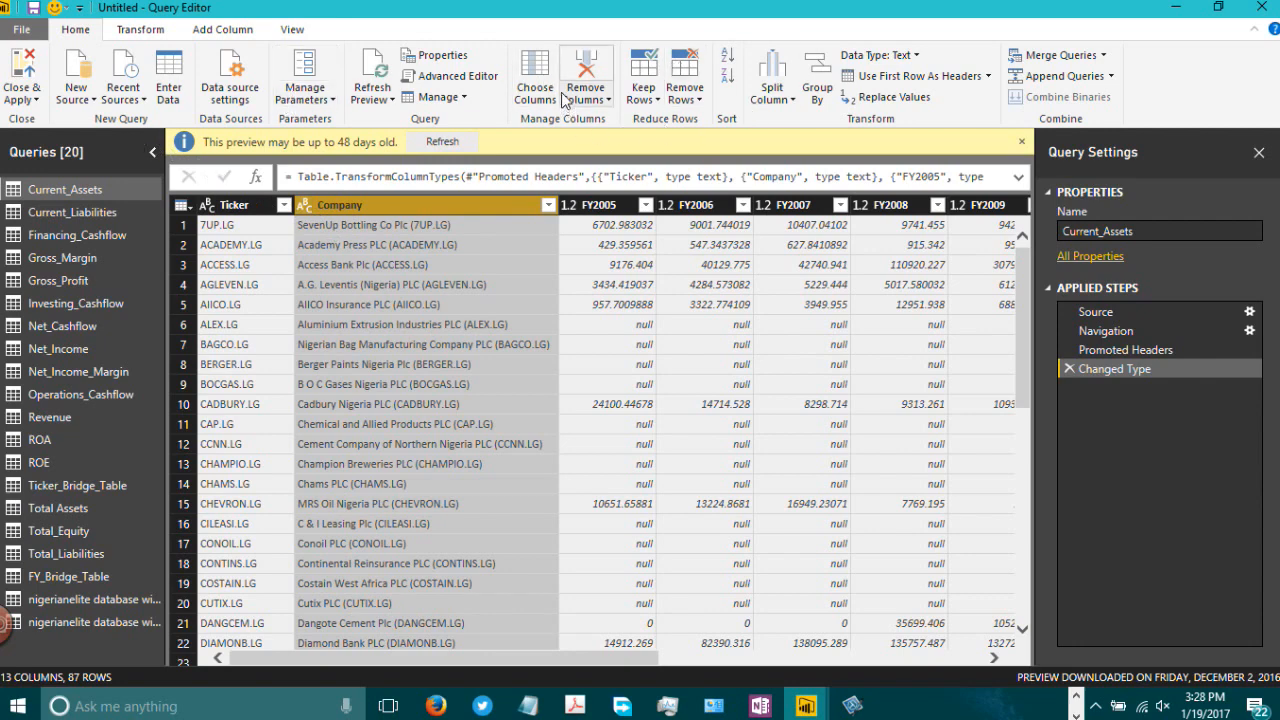
# Step: Add a custom column named Metric to Current_Assets with the formula "Current Assets"
pyautogui.click(213, 30)
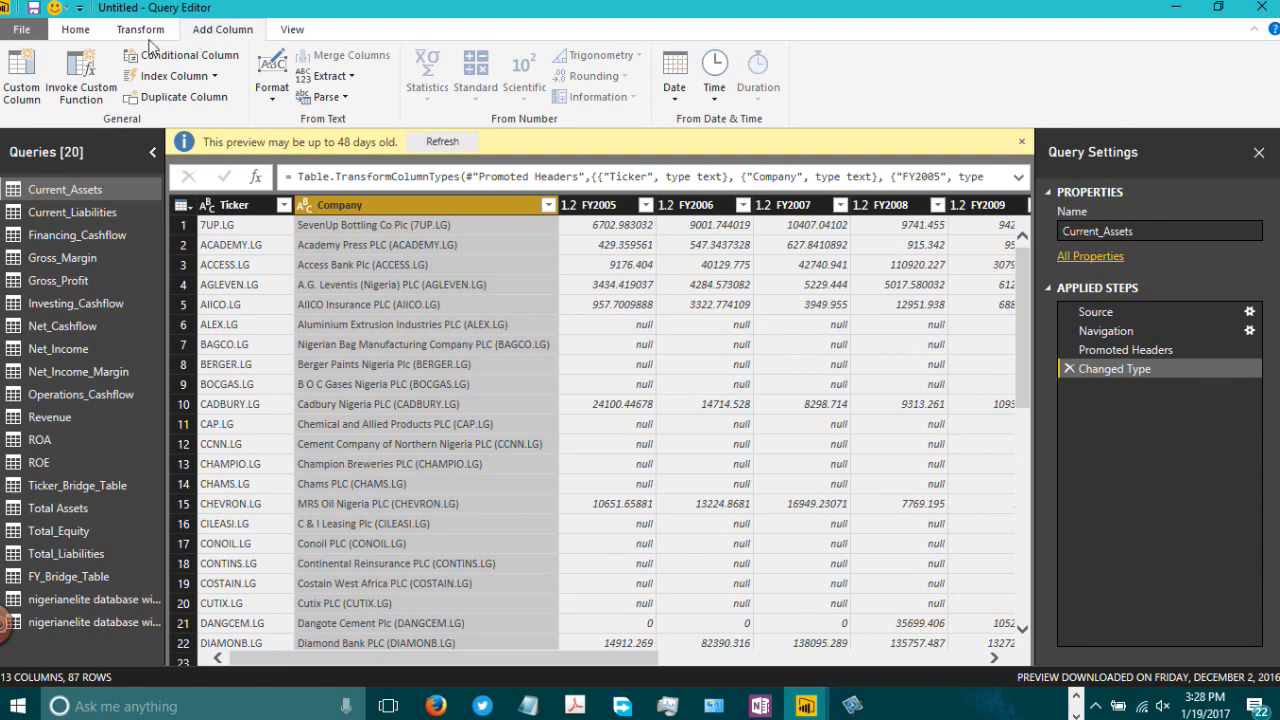
pyautogui.click(22, 78)
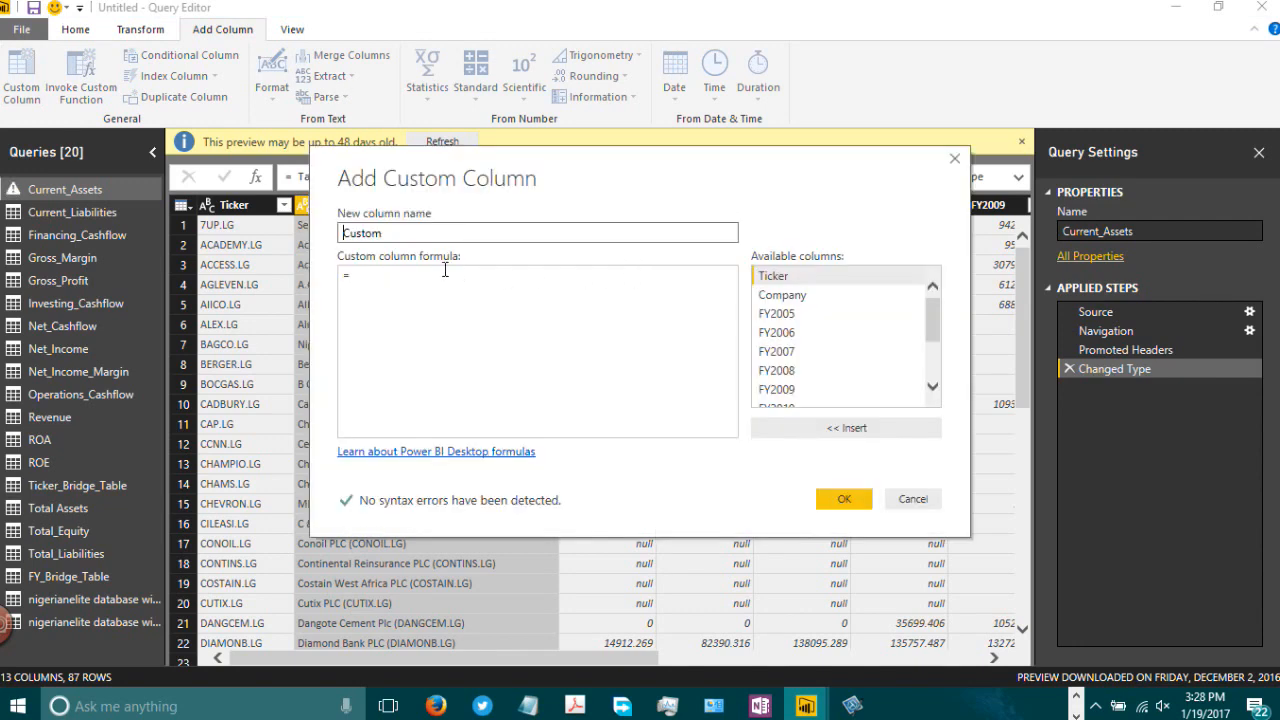
pyautogui.write('Metru')
pyautogui.write('c')
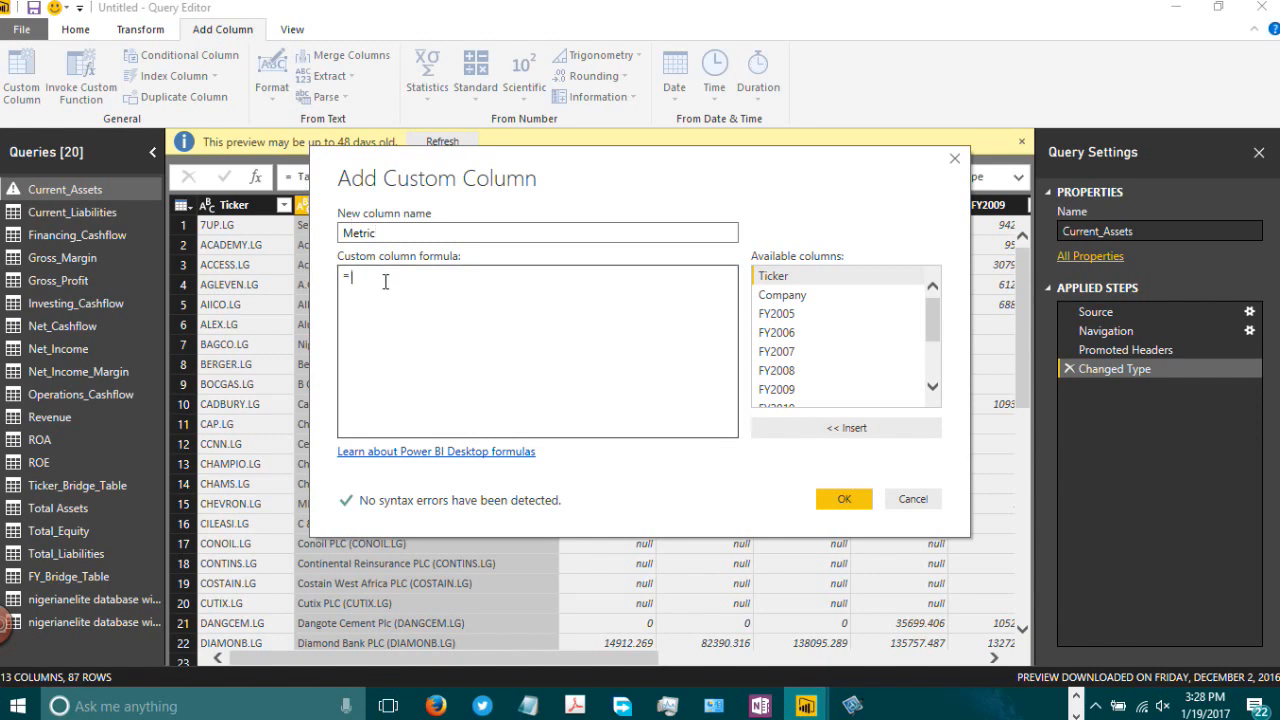
pyautogui.write('urr')
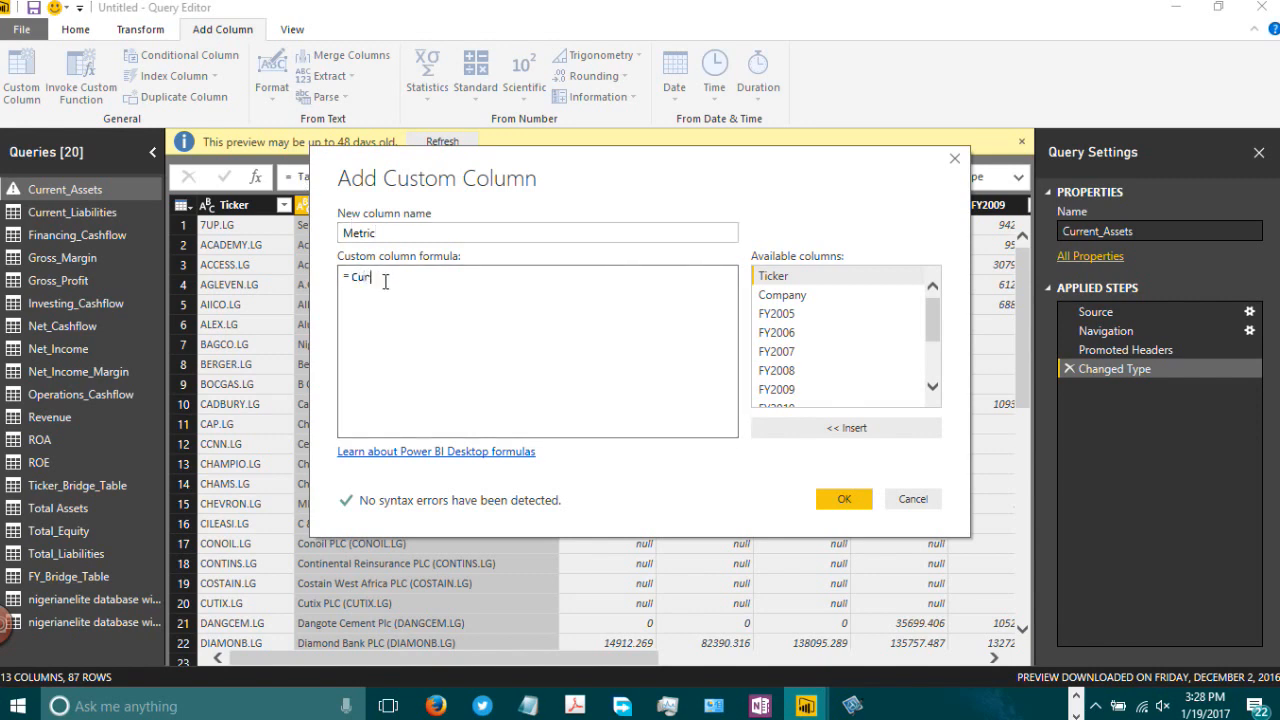
pyautogui.press('BackSpace')
pyautogui.press('BackSpace')
pyautogui.press('BackSpace')
pyautogui.write('"Current Assets"')
pyautogui.moveTo(386, 230); pyautogui.dragTo(288, 230)
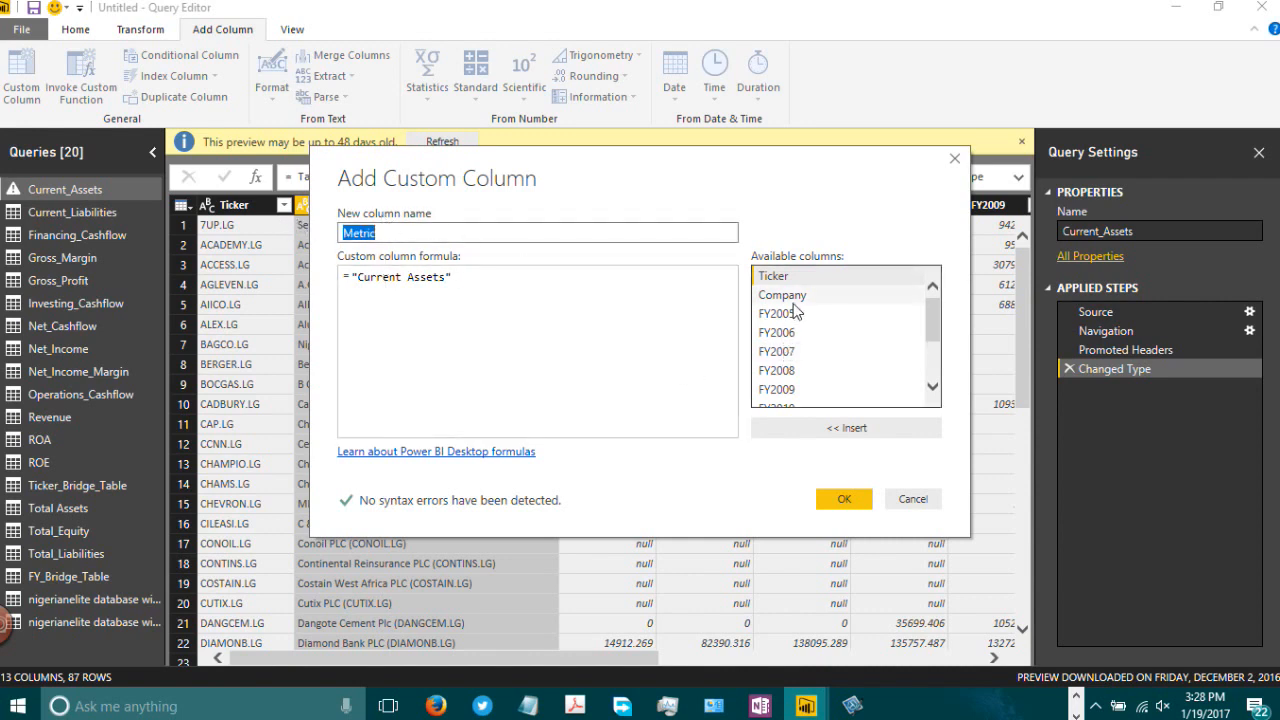
pyautogui.click(846, 505)
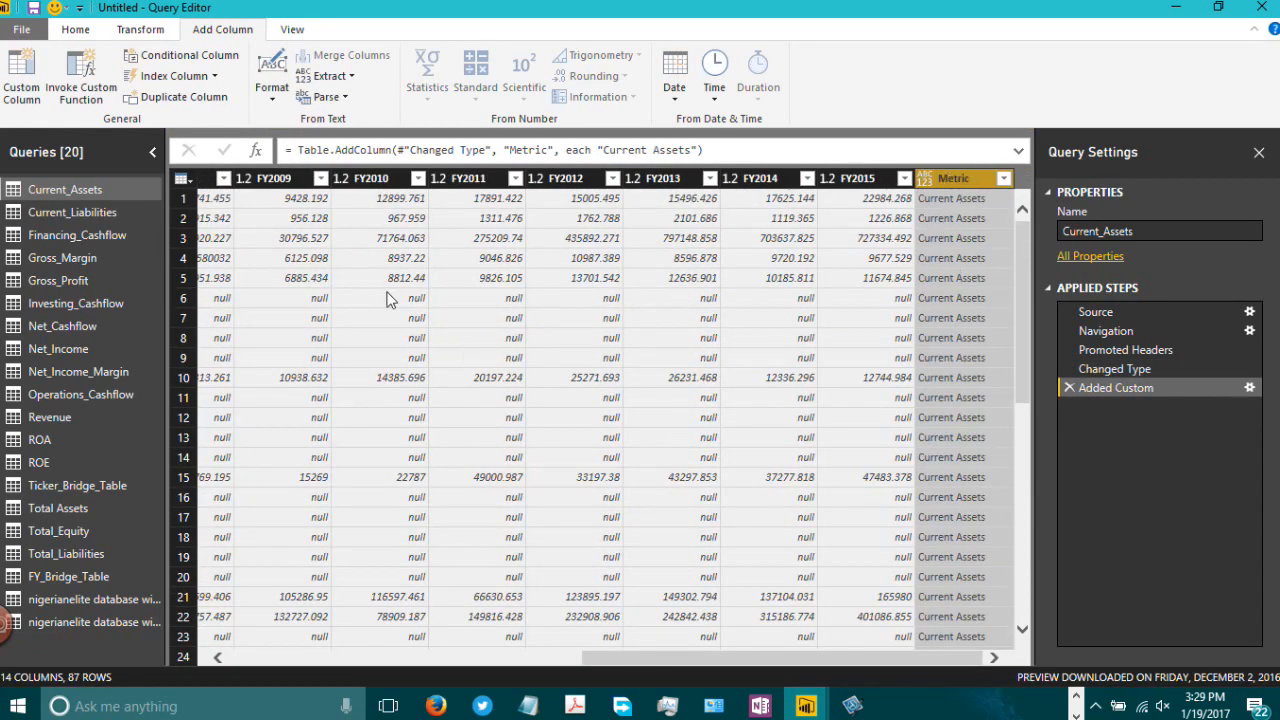
# Step: Add a custom column named Metric to Current_Liabilities with the formula "Current Liabilities"
pyautogui.click(70, 212)
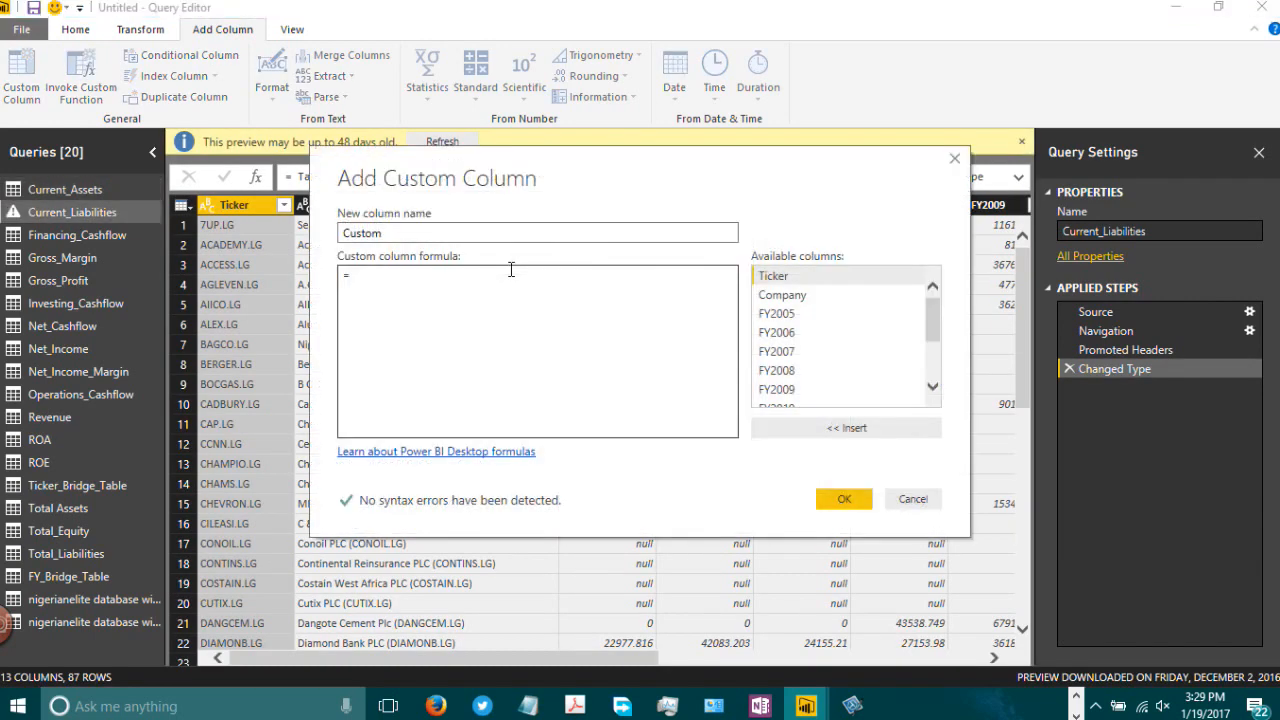
pyautogui.hotkey('shift', 'Tab')
pyautogui.write('Metric')
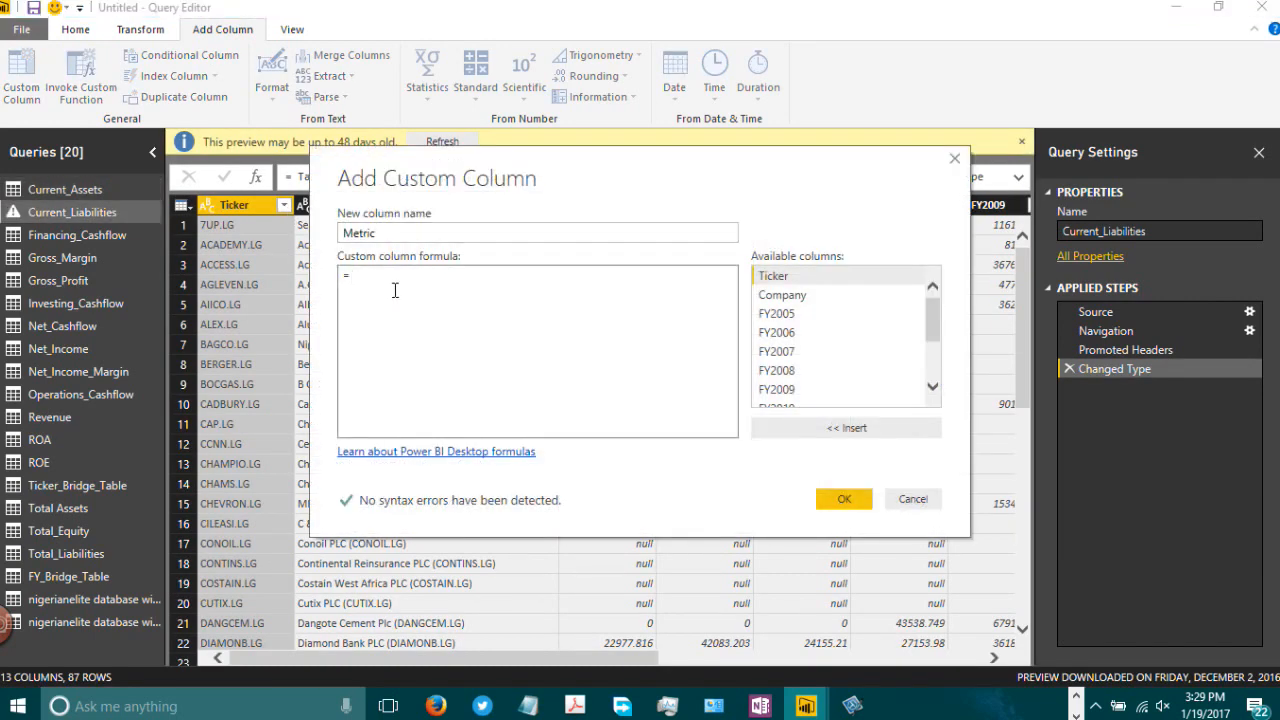
pyautogui.write('"VC')
pyautogui.write('Current')
pyautogui.write(' Liab')
pyautogui.write('il')
pyautogui.write('ities')
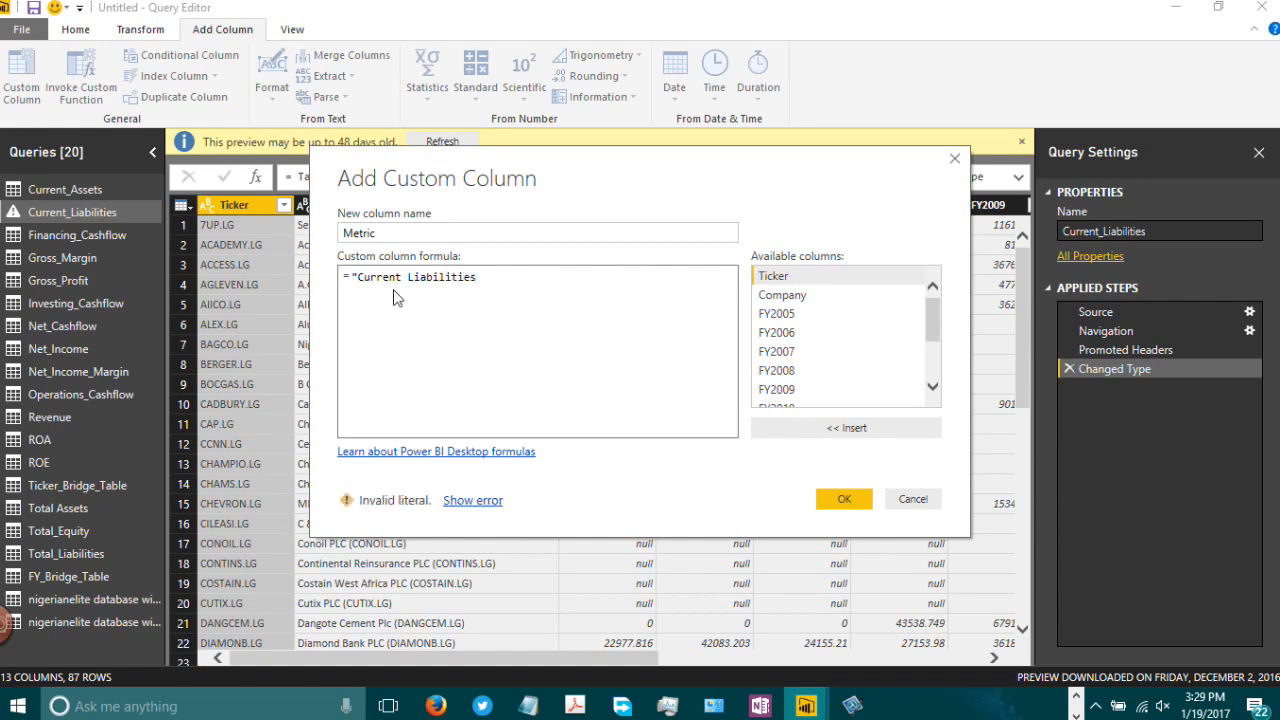
pyautogui.write('"')
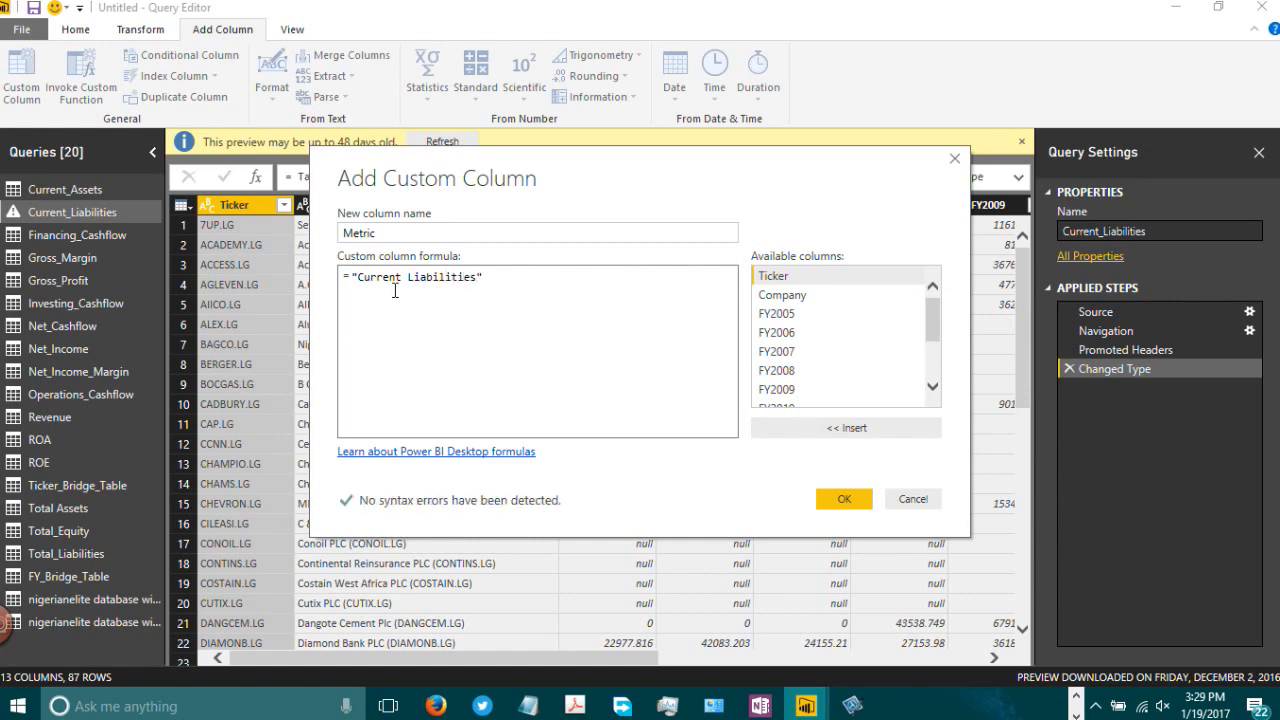
pyautogui.click(835, 498)
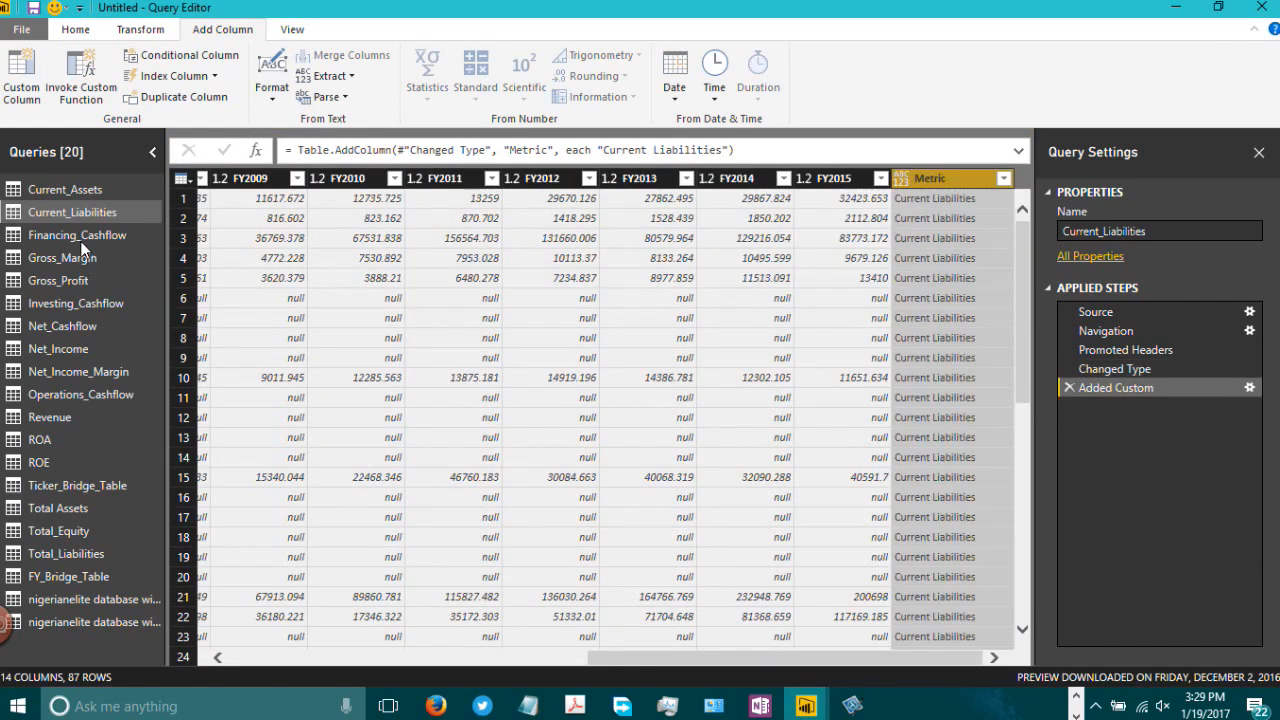
# Step: Add a custom column named Metric to Financing_Cashflow with the formula "Cashflow from Financing Activities"
pyautogui.click(80, 237)
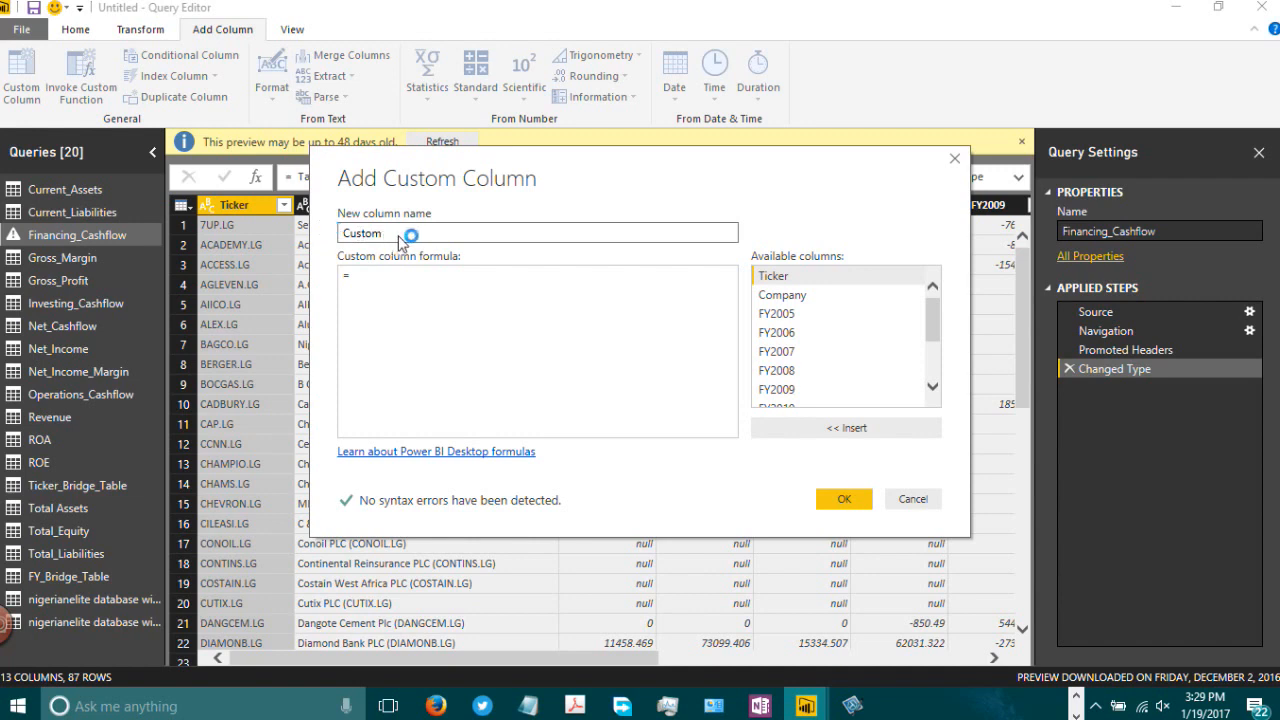
pyautogui.press('BackSpace')
pyautogui.press('BackSpace')
pyautogui.press('BackSpace')
pyautogui.press('BackSpace')
pyautogui.press('BackSpace')
pyautogui.press('BackSpace')
pyautogui.write('Metric')
pyautogui.click(399, 285)
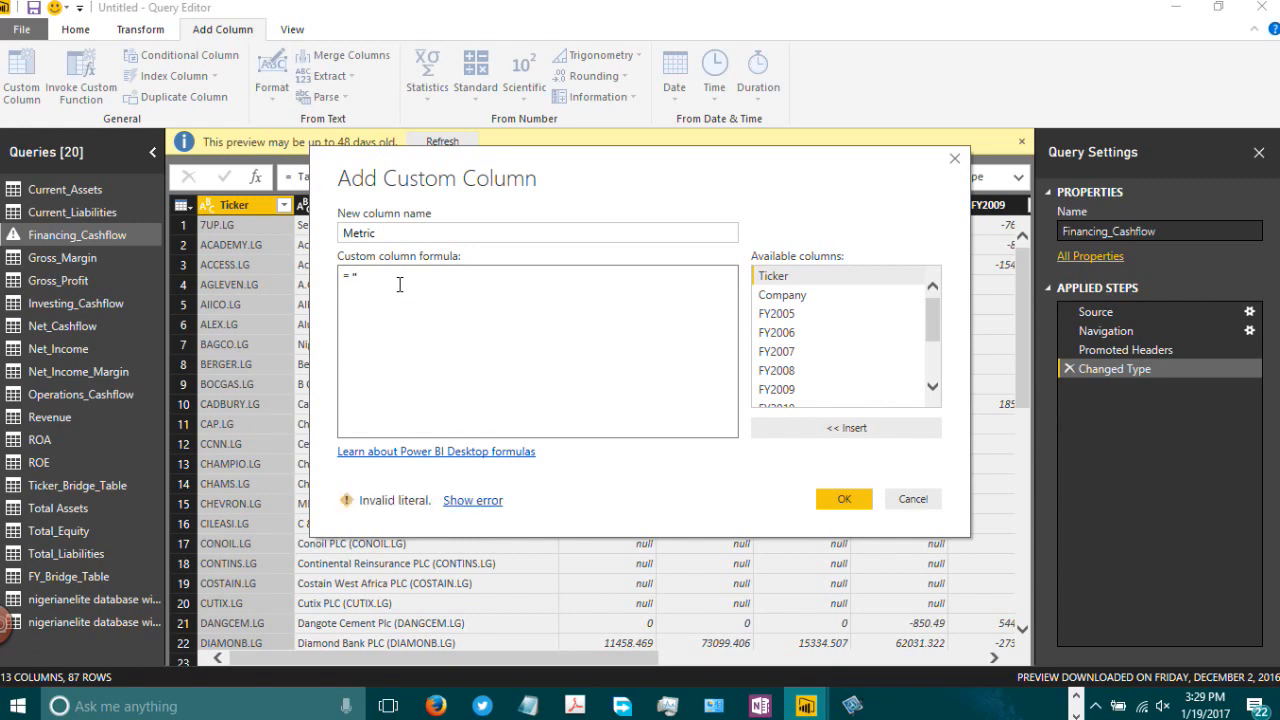
pyautogui.write('"Cash')
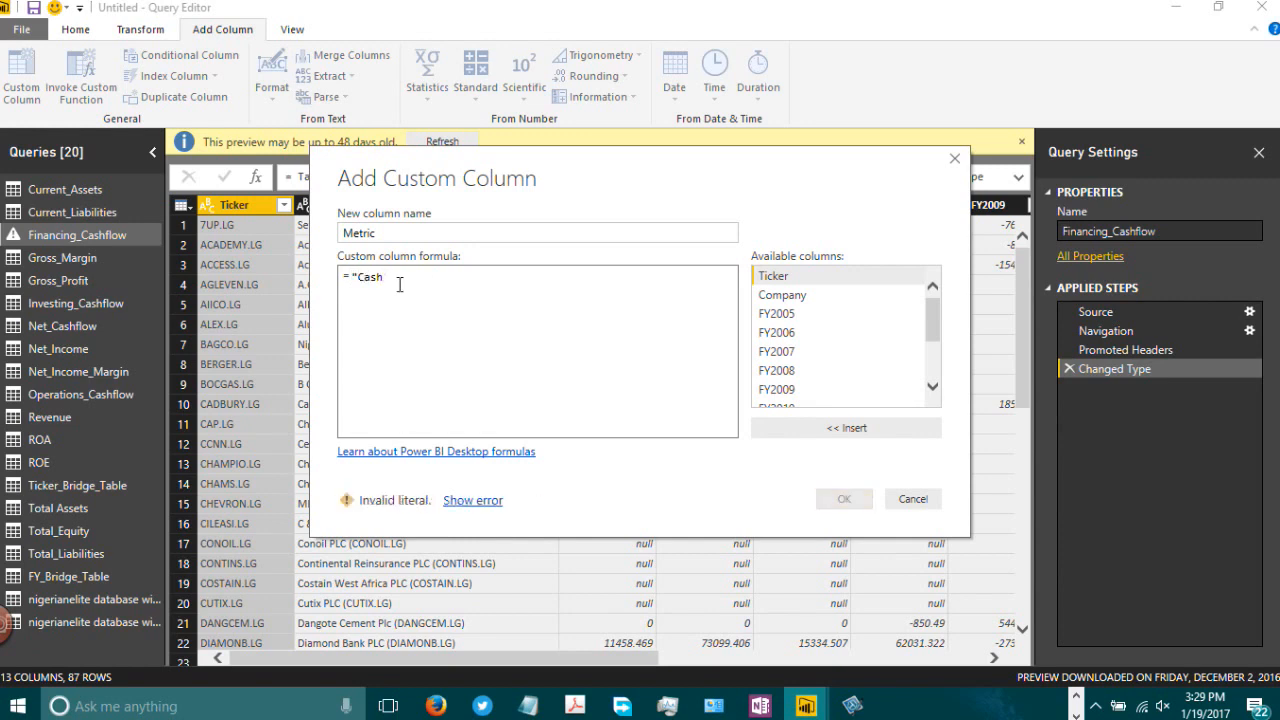
pyautogui.write('flow from ')
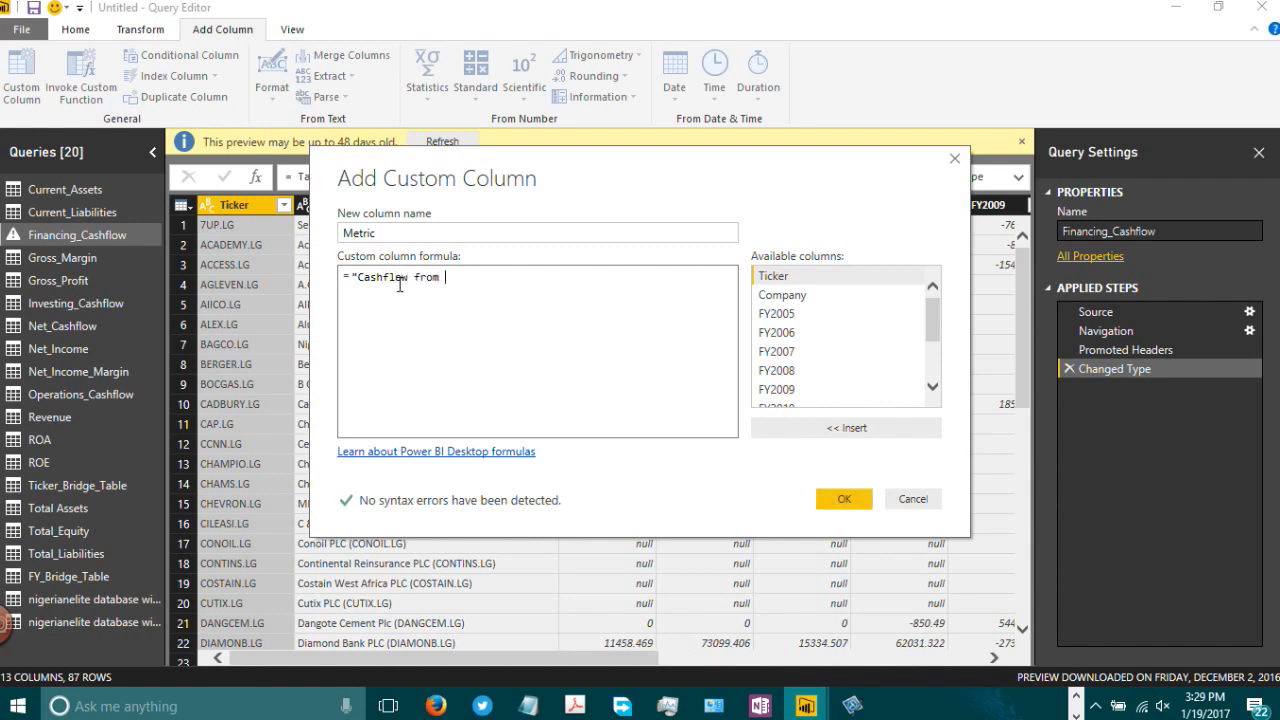
pyautogui.write('Financing')
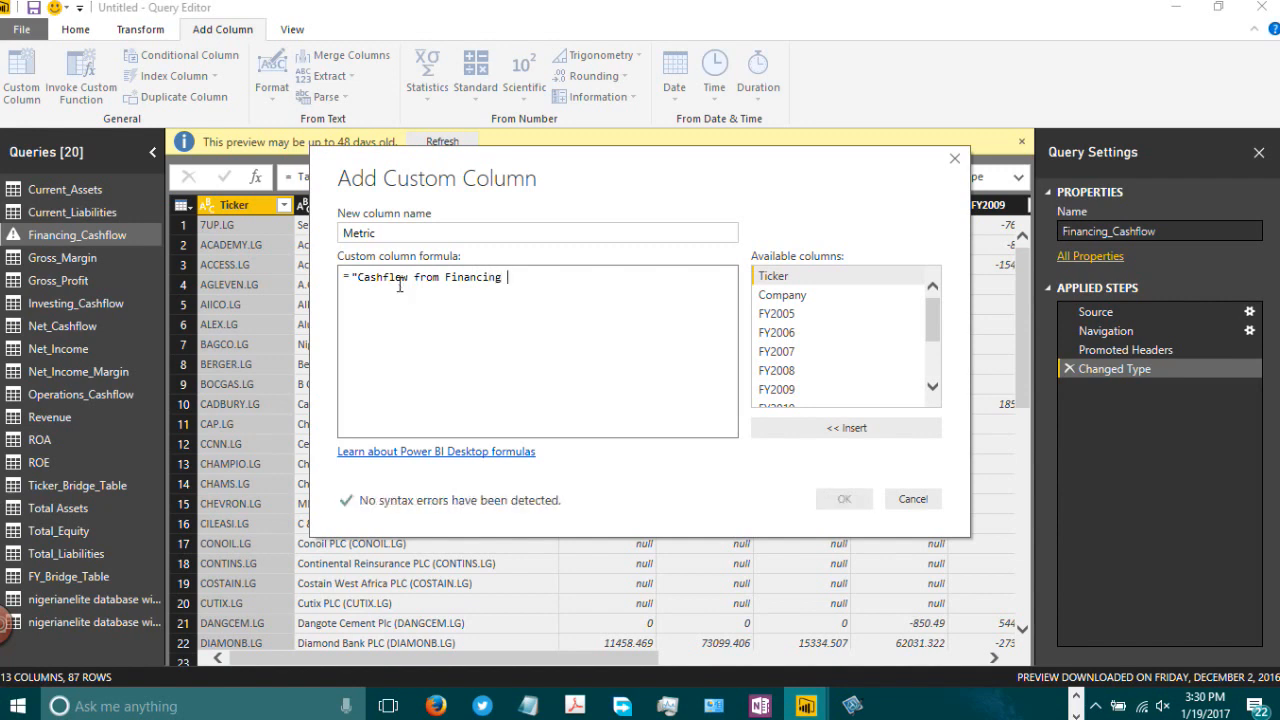
pyautogui.write(' Activitie')
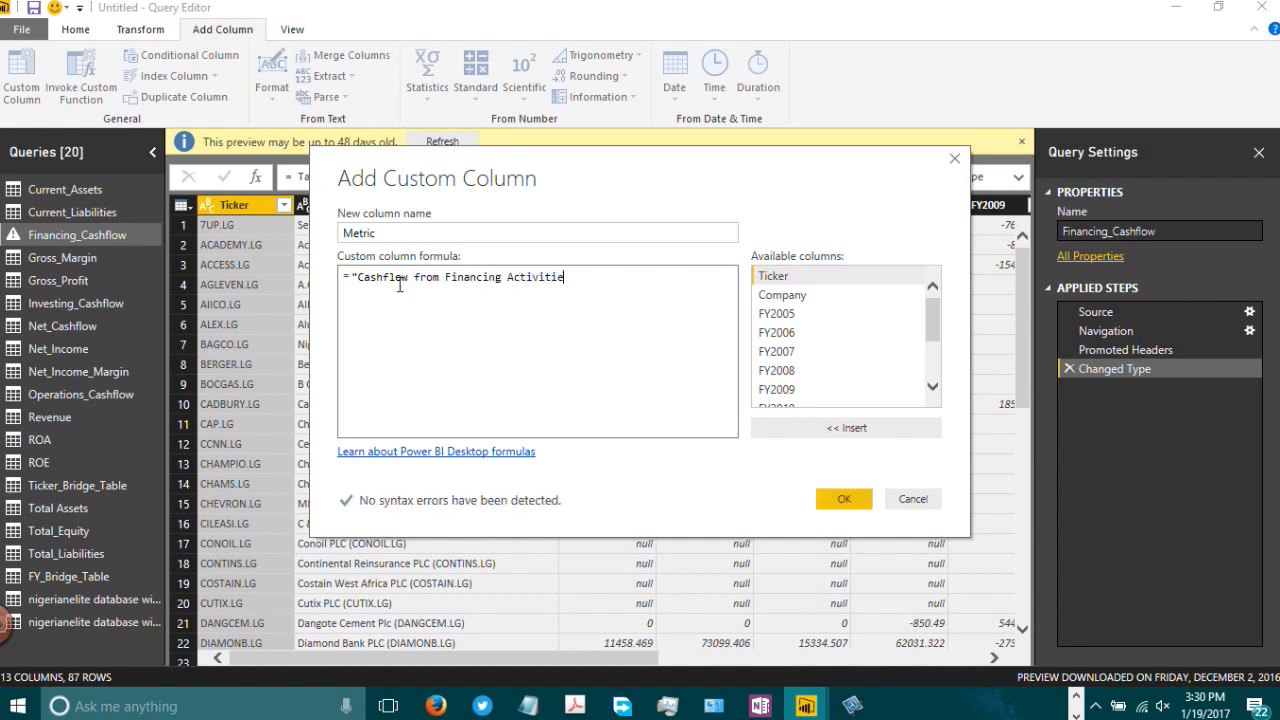
pyautogui.write('s"')
pyautogui.moveTo(572, 278); pyautogui.dragTo(366, 284)
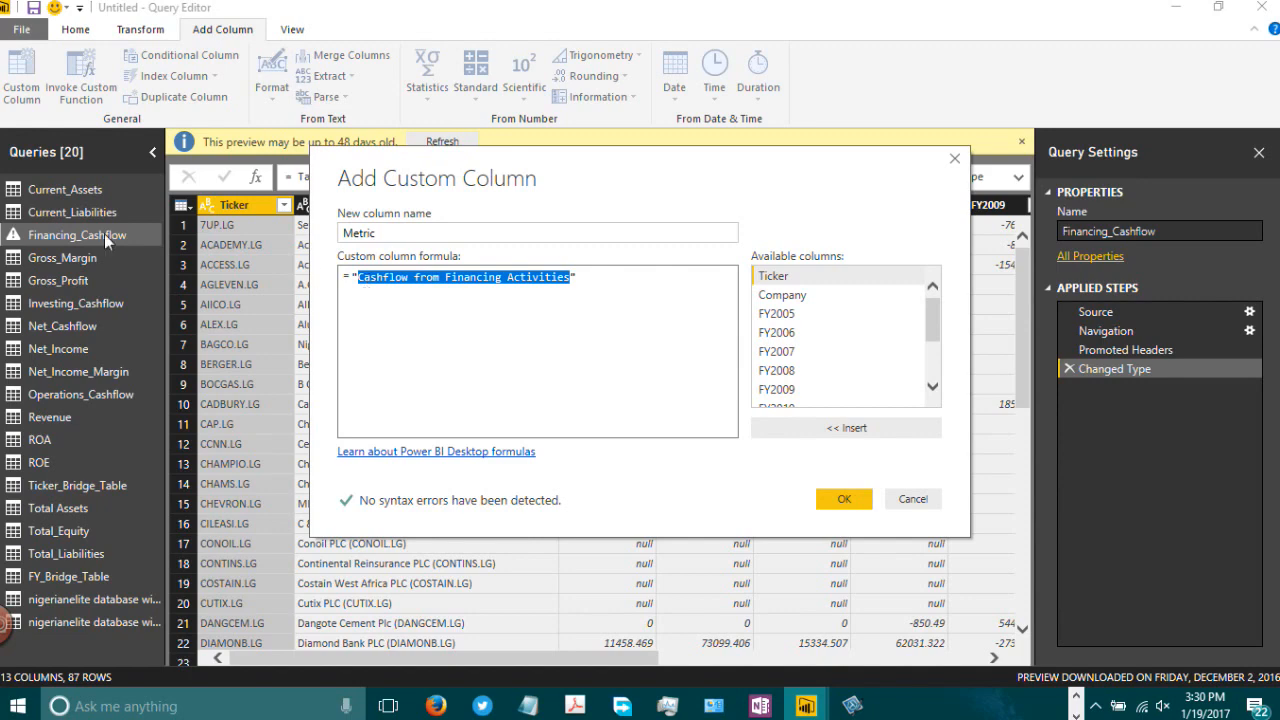
pyautogui.click(637, 292)
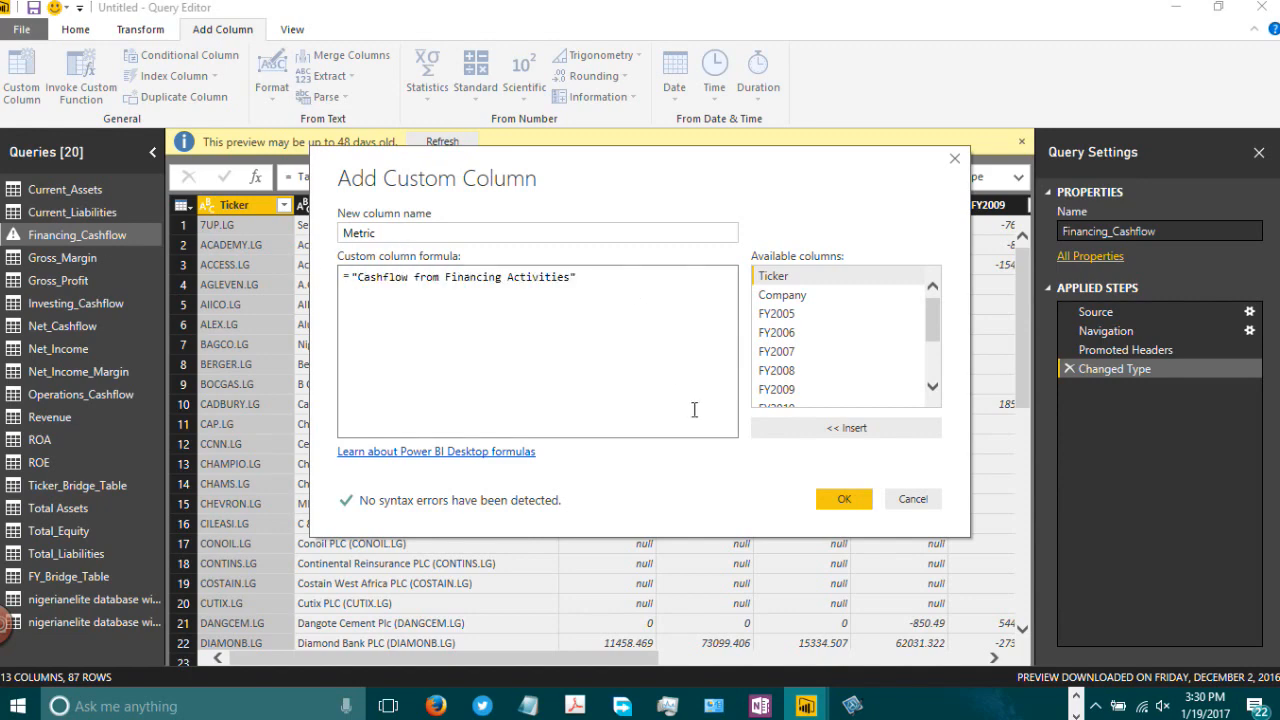
pyautogui.click(844, 498)
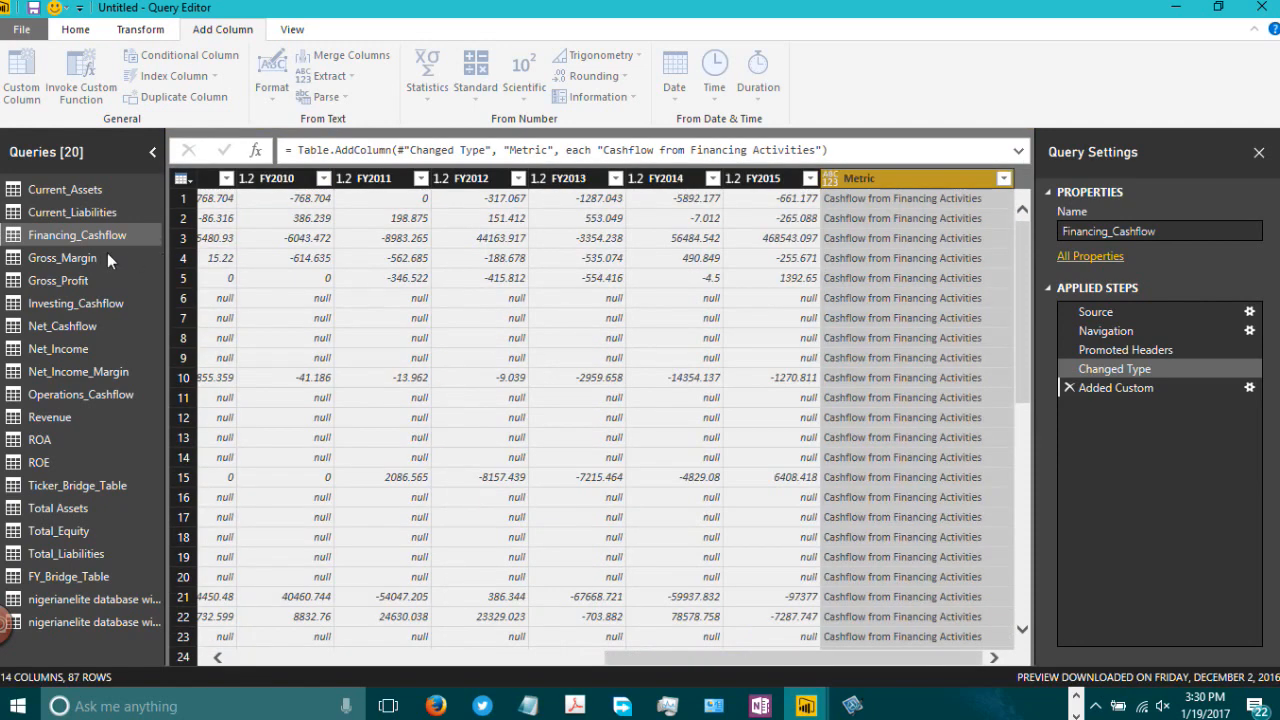
# Step: Add a custom column named Metric to Gross_Margin with the formula "Gross Margin"
pyautogui.click(97, 262)
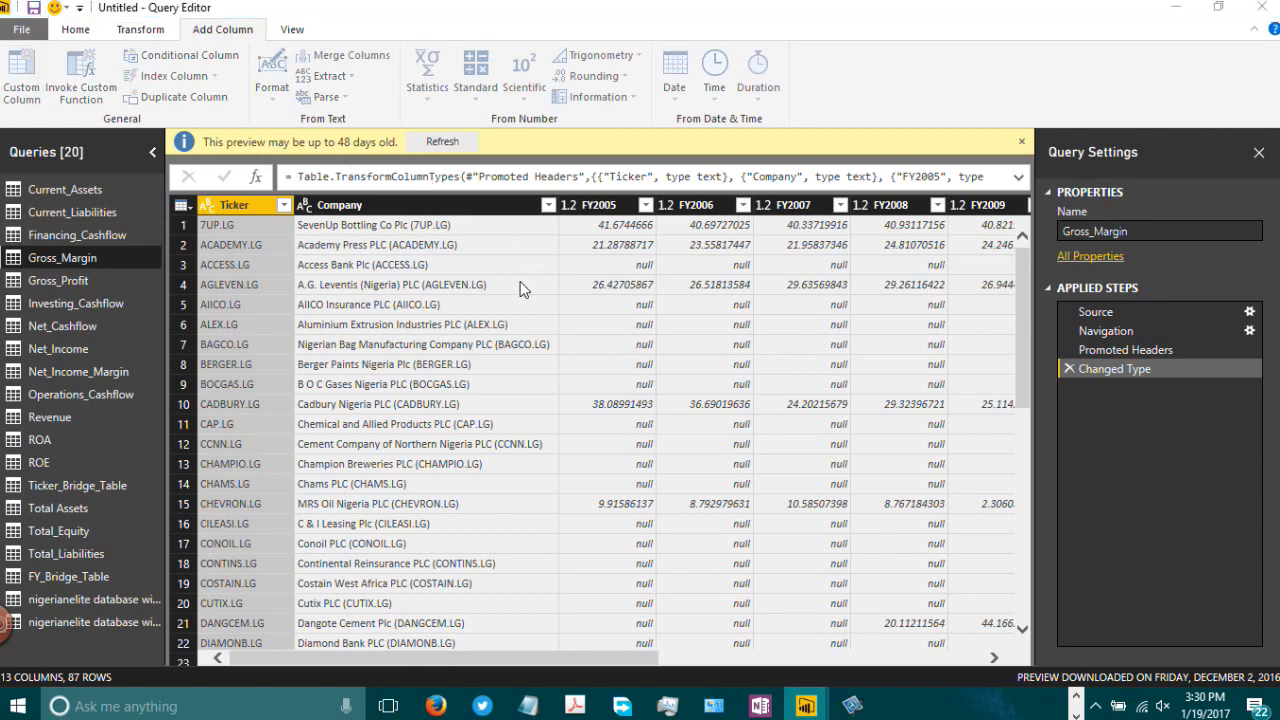
pyautogui.click(34, 100)
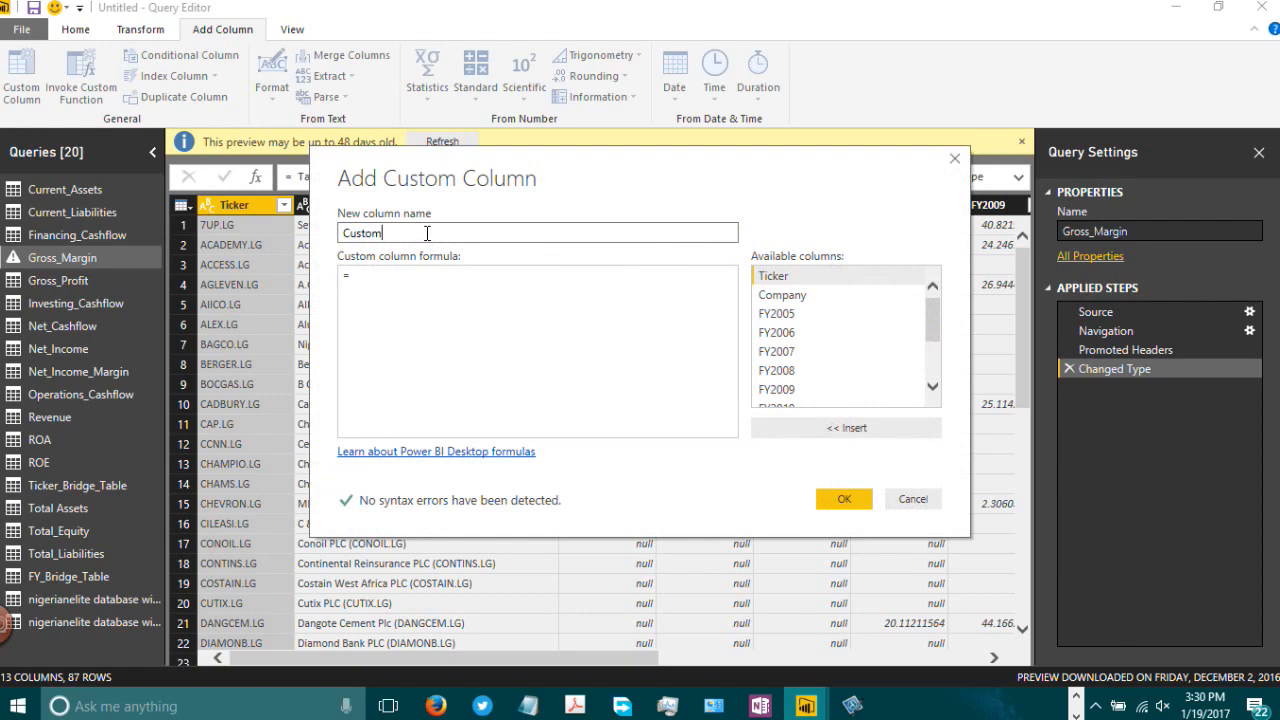
pyautogui.press('BackSpace')
pyautogui.press('BackSpace')
pyautogui.press('BackSpace')
pyautogui.press('BackSpace')
pyautogui.press('BackSpace')
pyautogui.press('BackSpace')
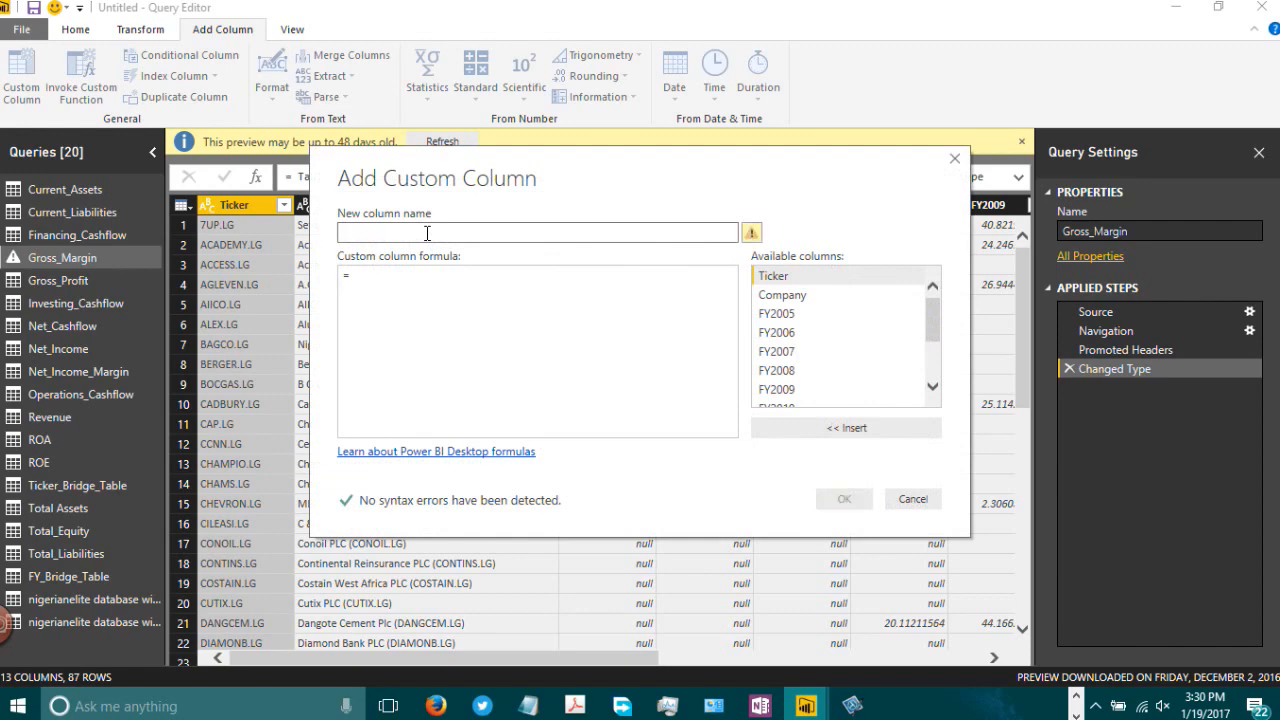
pyautogui.write('Metric')
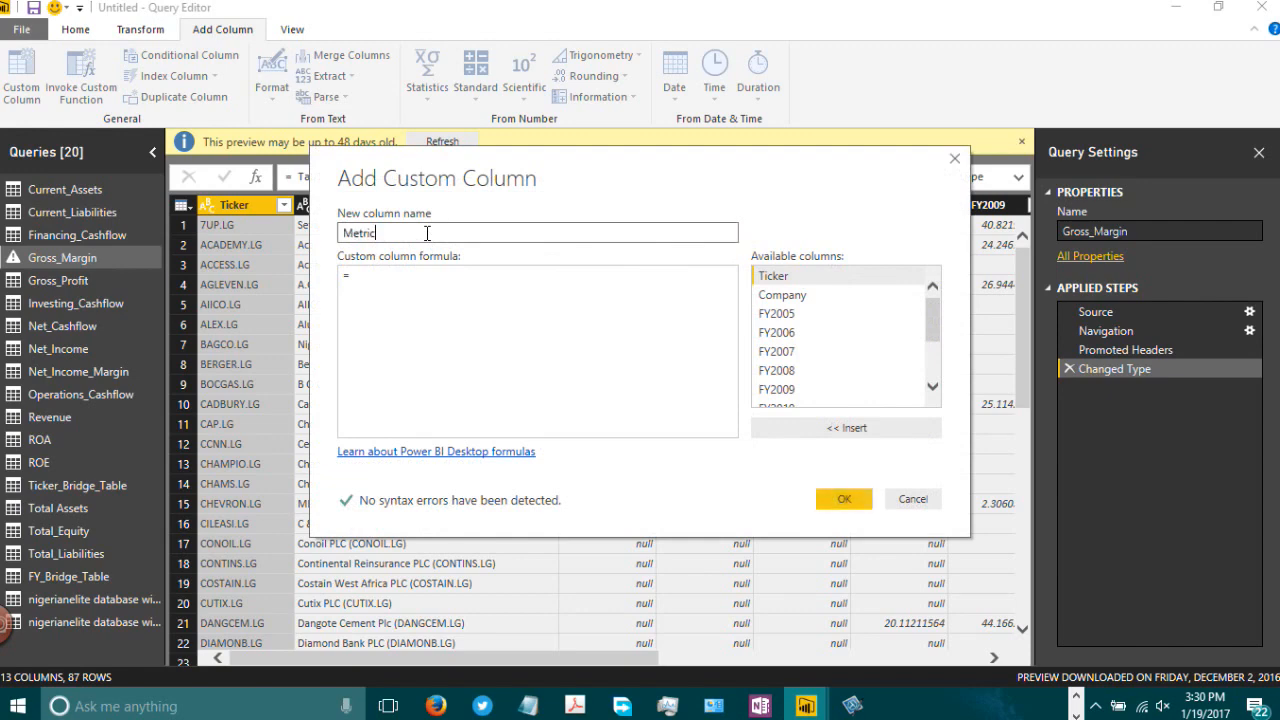
pyautogui.click(431, 293)
pyautogui.write('"')
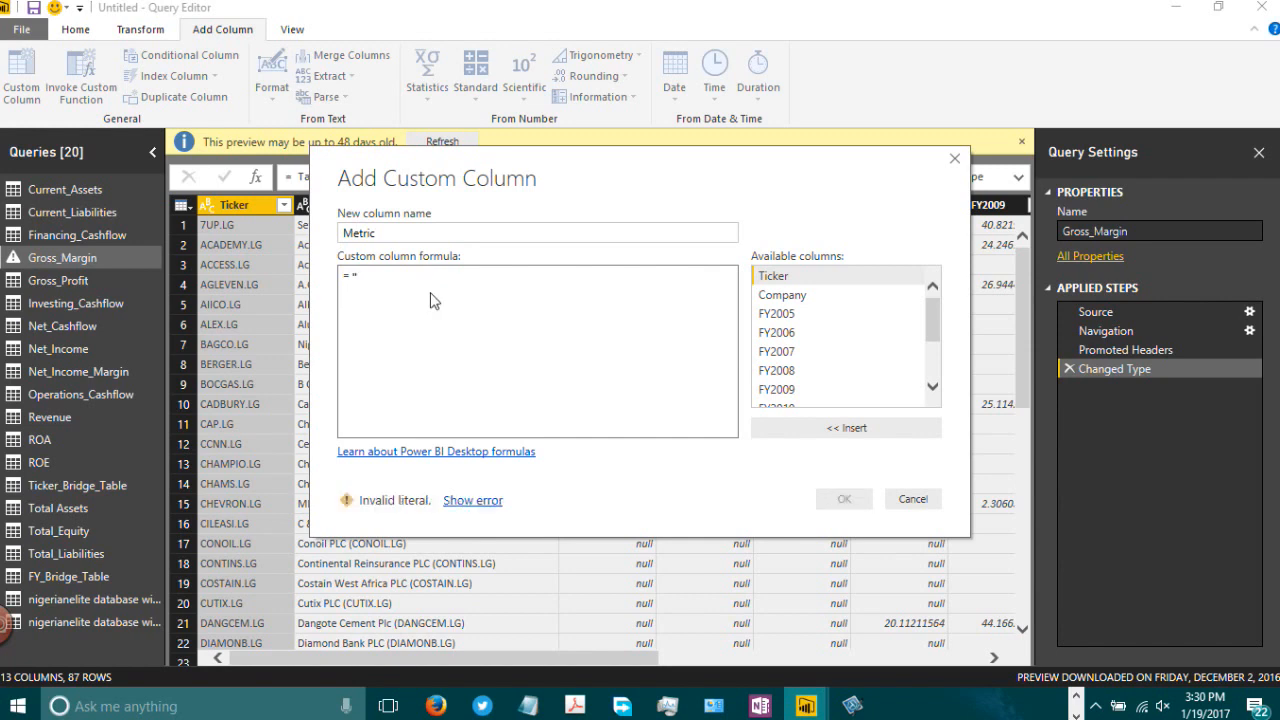
pyautogui.write('Gross Margi')
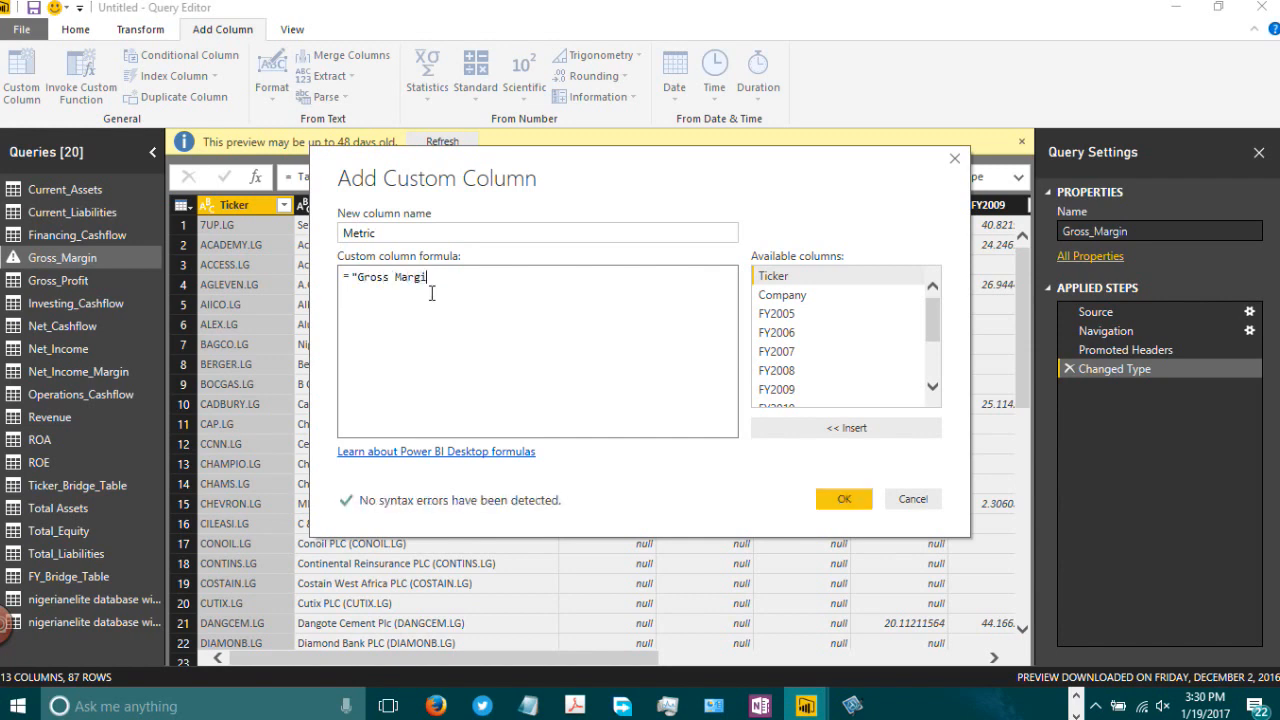
pyautogui.write('n"')
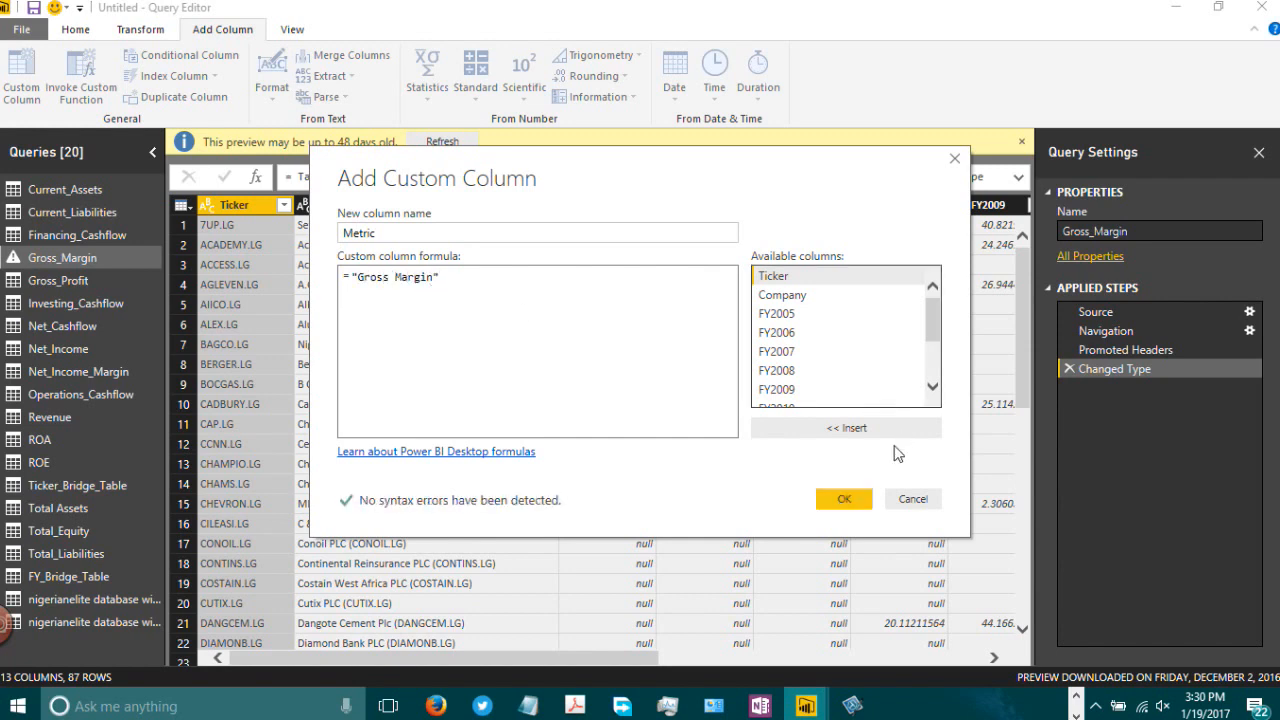
pyautogui.click(844, 498)
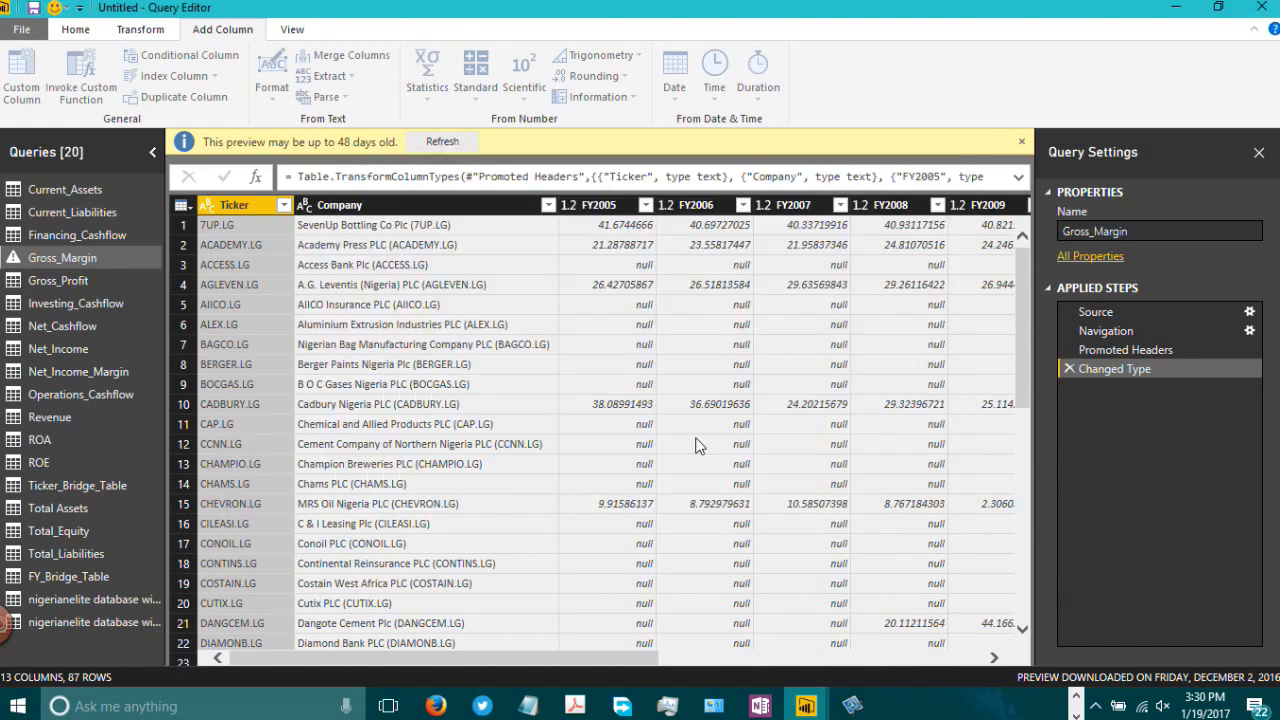
# Step: Add a custom column named Metric to Gross_Profit with the formula "Gross Profit"
pyautogui.click(48, 281)
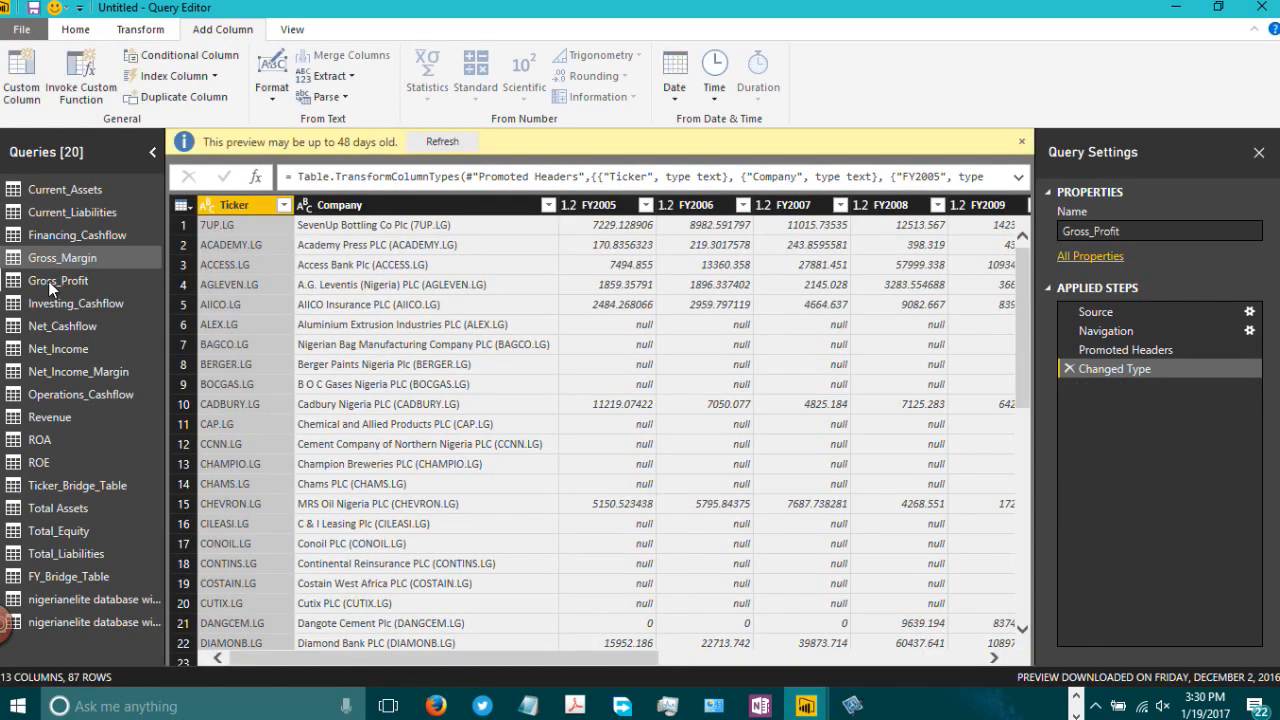
pyautogui.click(18, 86)
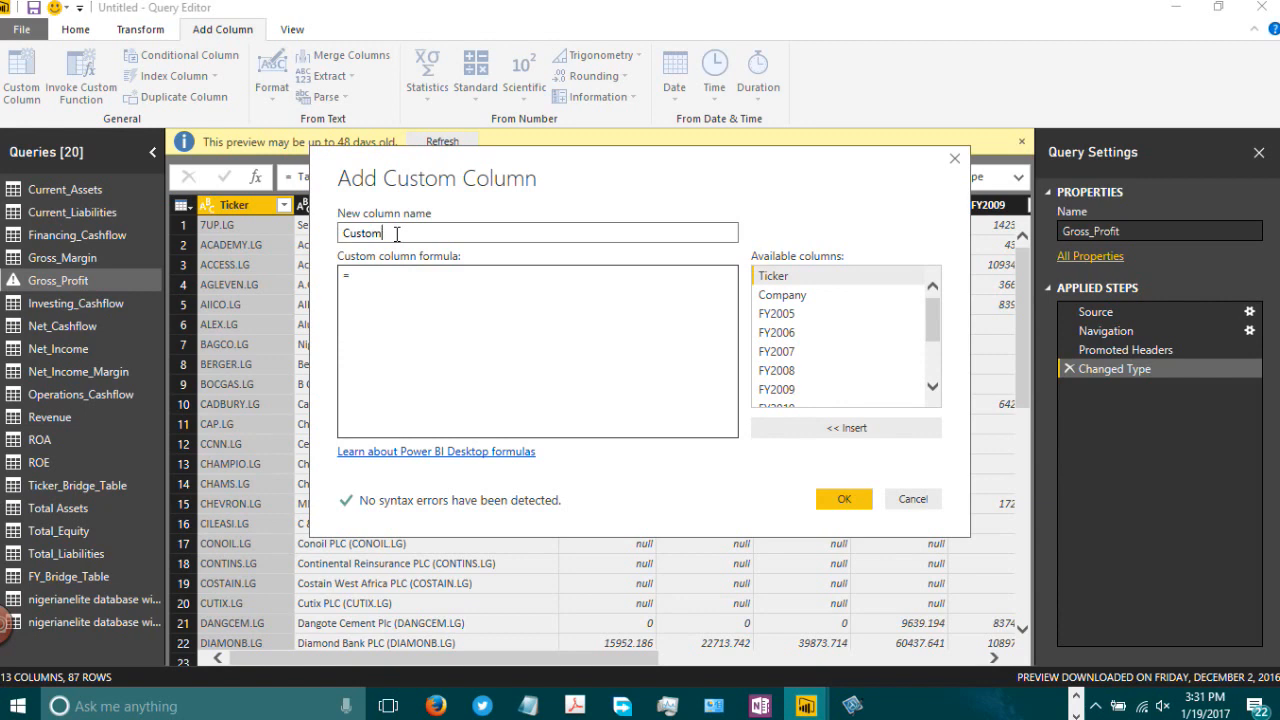
pyautogui.press('BackSpace')
pyautogui.press('BackSpace')
pyautogui.press('BackSpace')
pyautogui.press('BackSpace')
pyautogui.press('BackSpace')
pyautogui.write('Me')
pyautogui.write('t')
pyautogui.write('r')
pyautogui.write('i')
pyautogui.write('c')
pyautogui.write('"Gross')
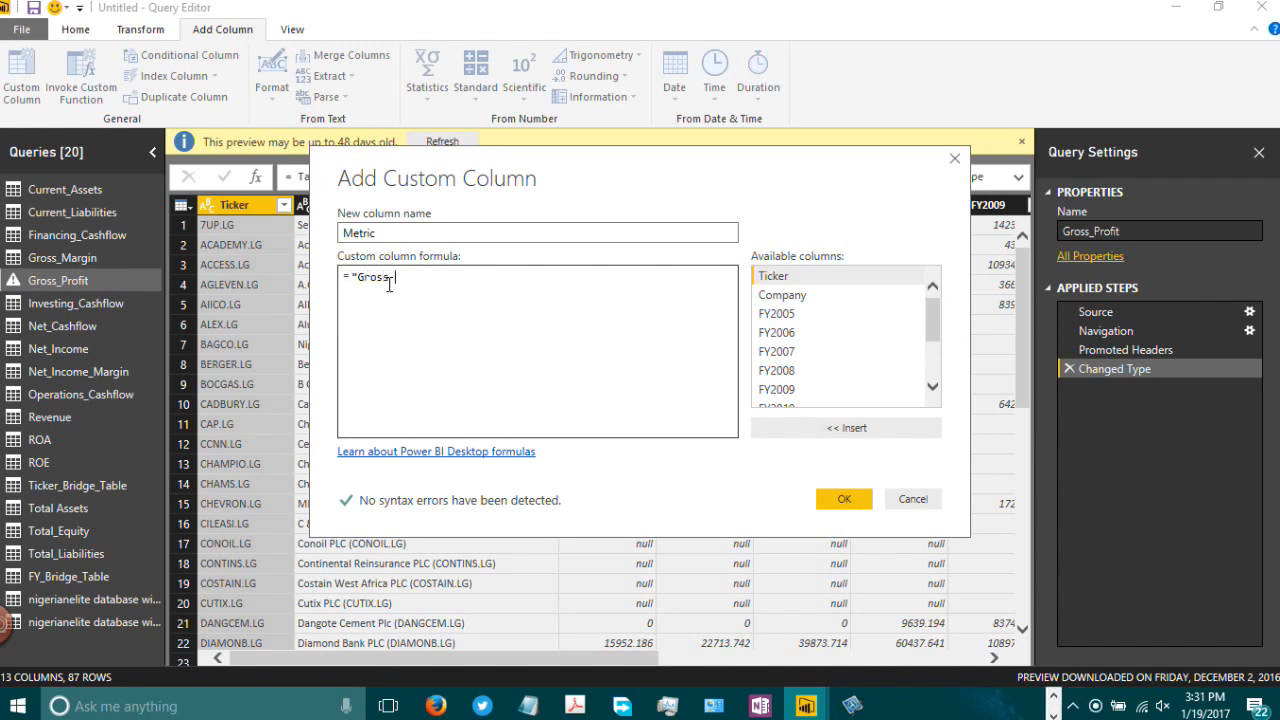
pyautogui.write(' Profitr')
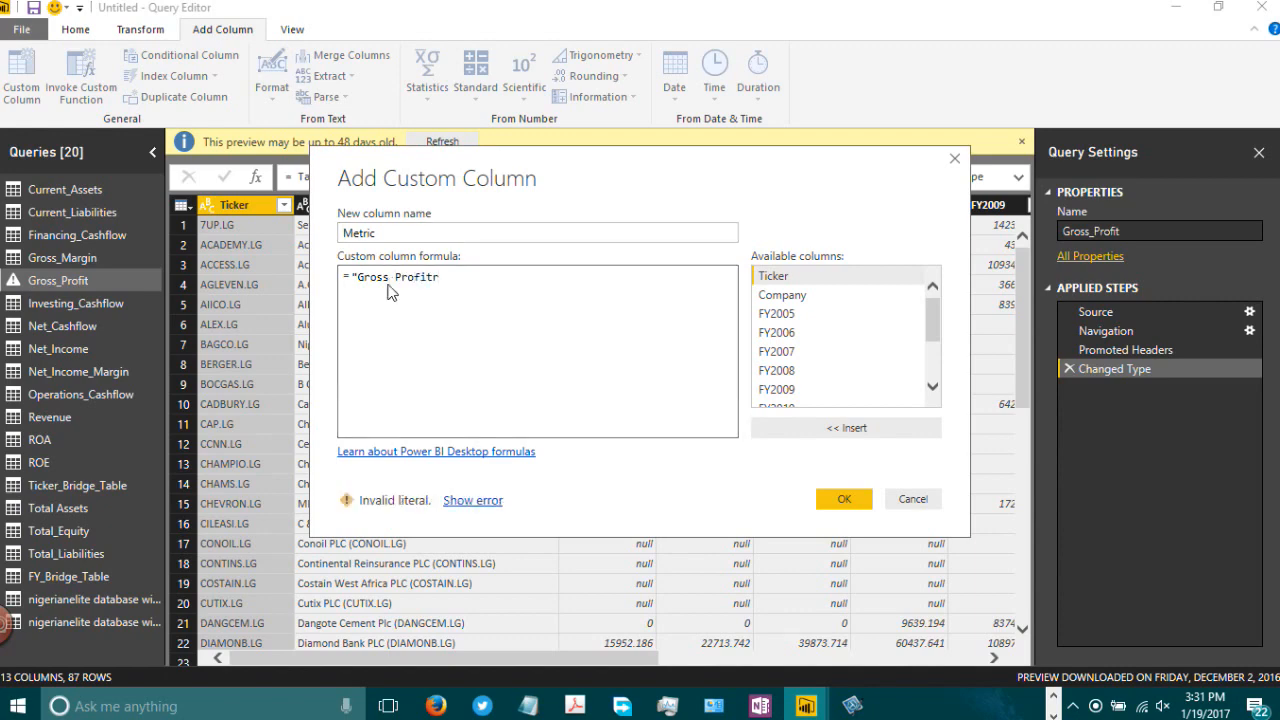
pyautogui.write('"')
pyautogui.press('BackSpace')
pyautogui.press('BackSpace')
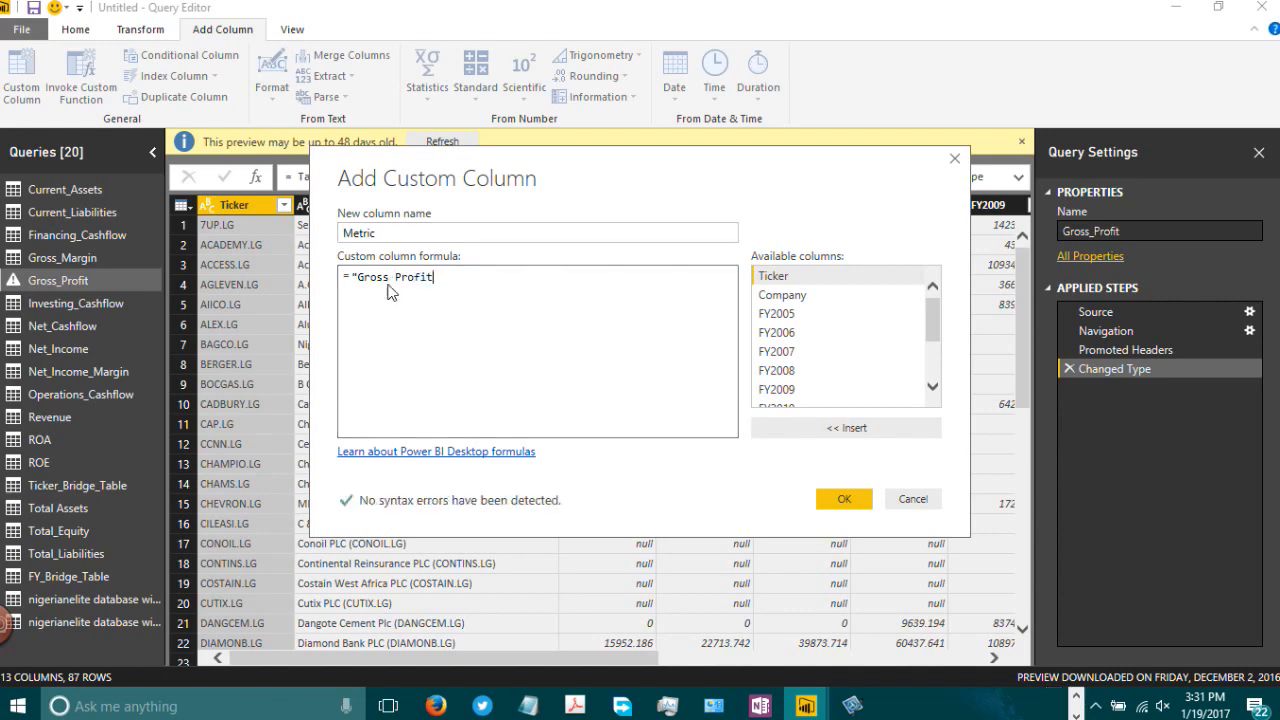
pyautogui.write('"')
pyautogui.click(824, 494)
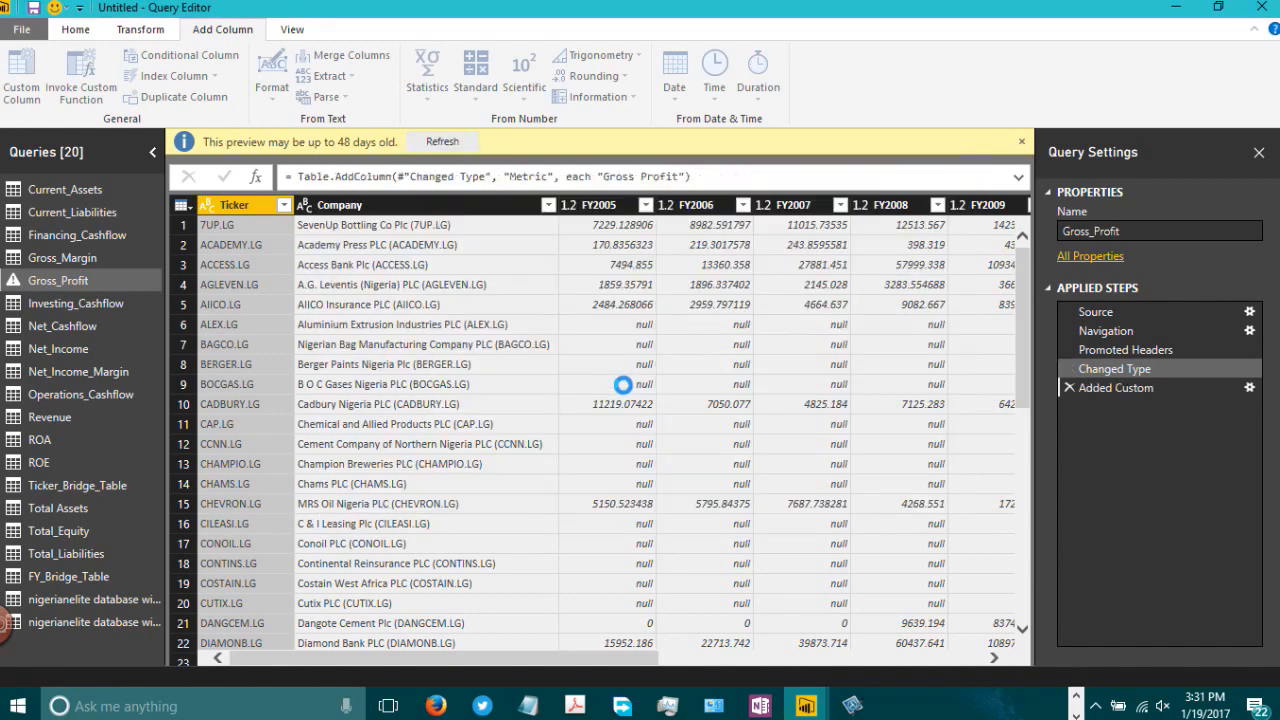
# Step: Add a custom column named Metric to Investing_Cashflow with the formula "Cash flow from Investing Activities"
pyautogui.click(72, 305)
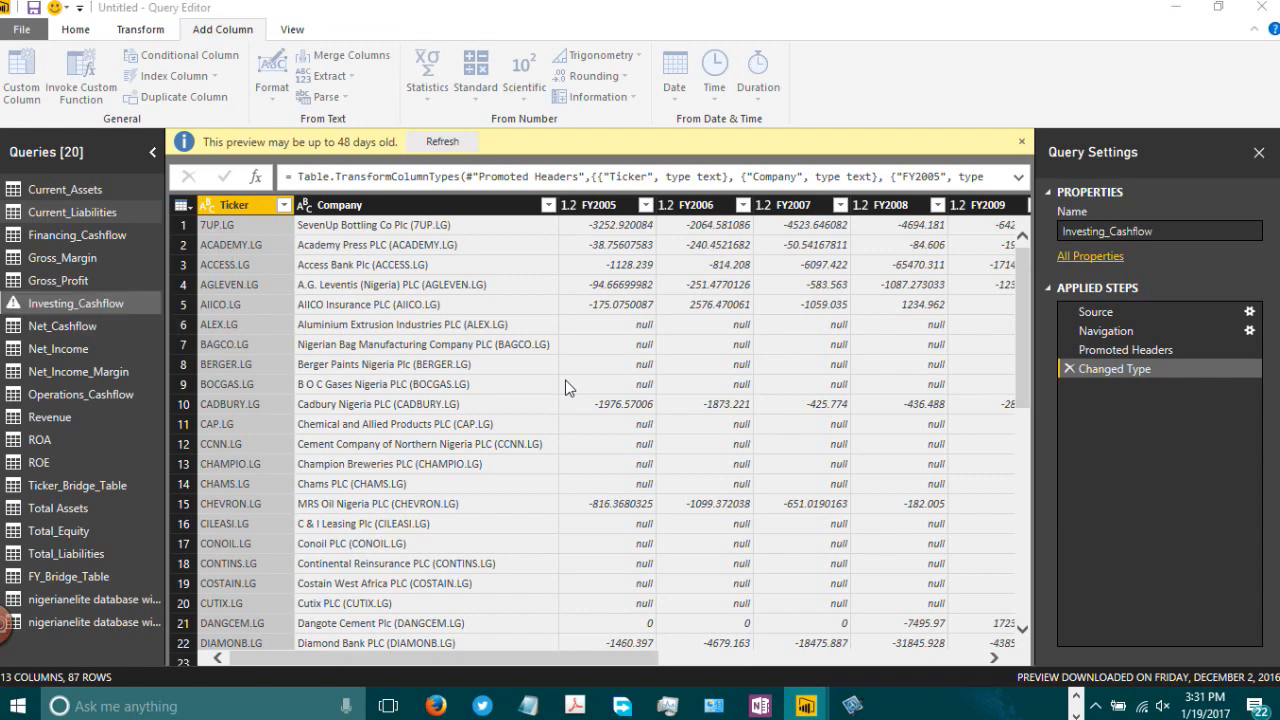
pyautogui.click(12, 90)
pyautogui.click(385, 233)
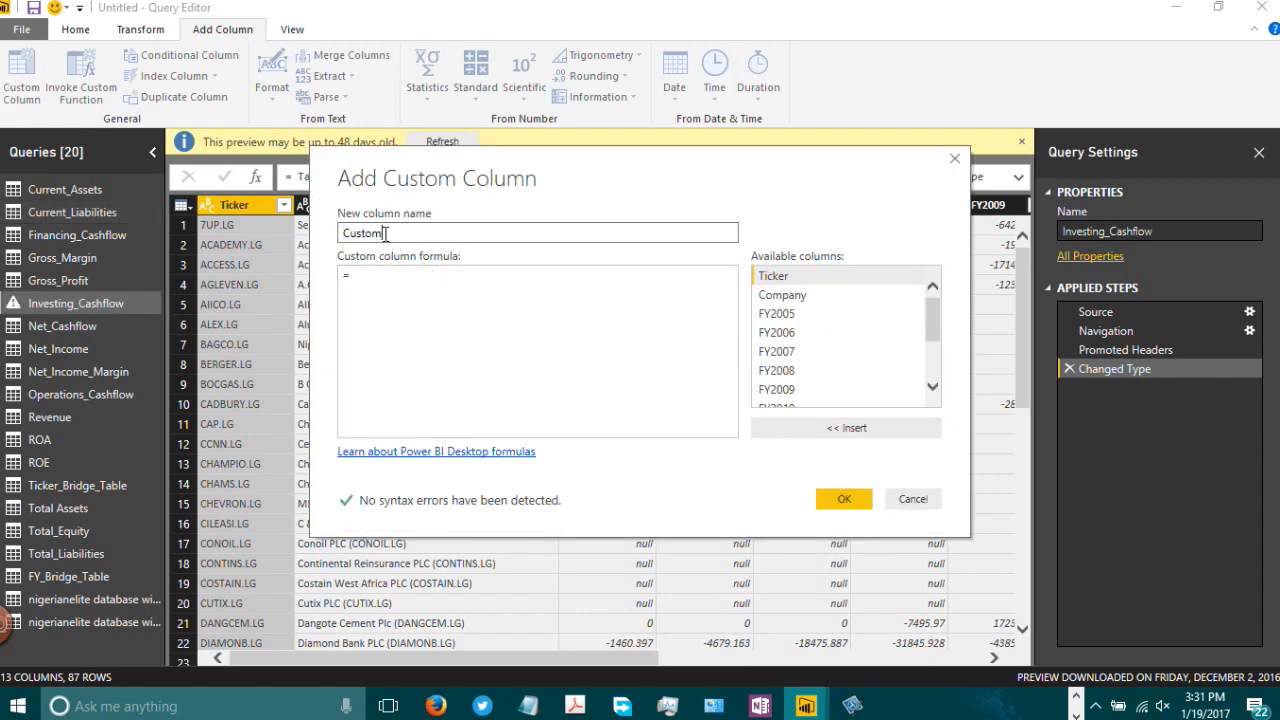
pyautogui.moveTo(385, 233); pyautogui.dragTo(305, 228)
pyautogui.write('Metric')
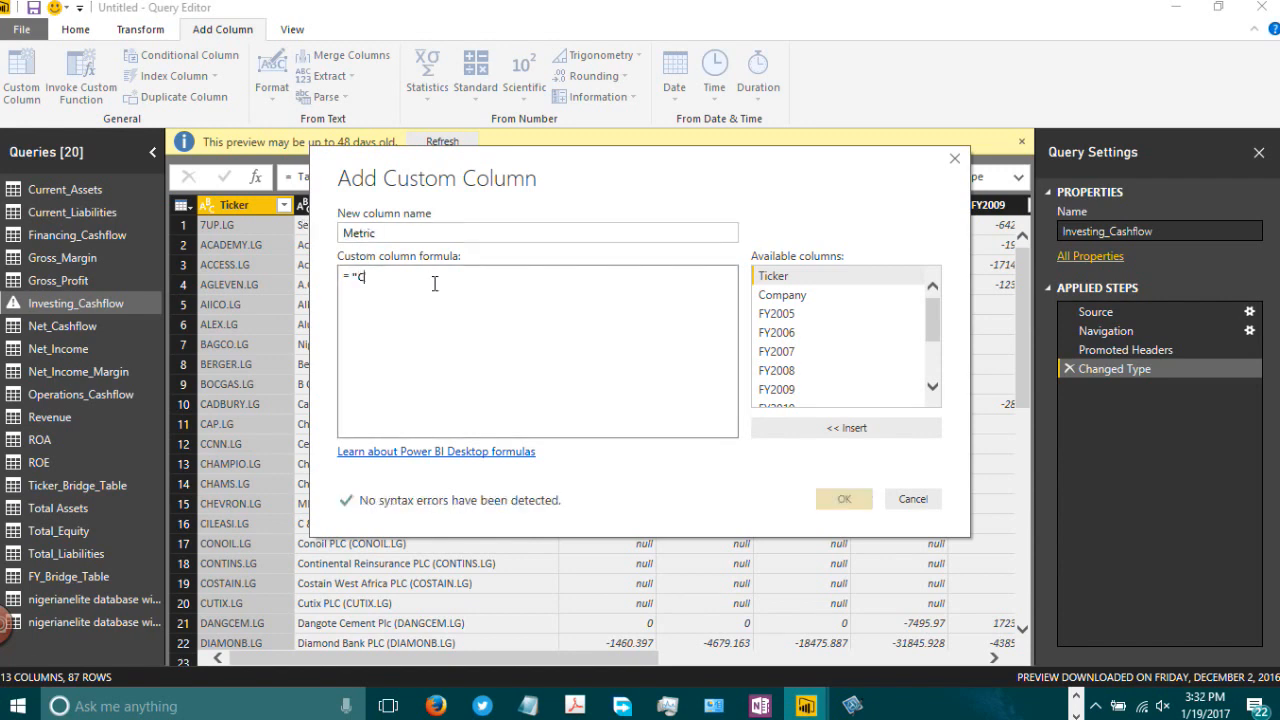
pyautogui.write('Cash flow ')
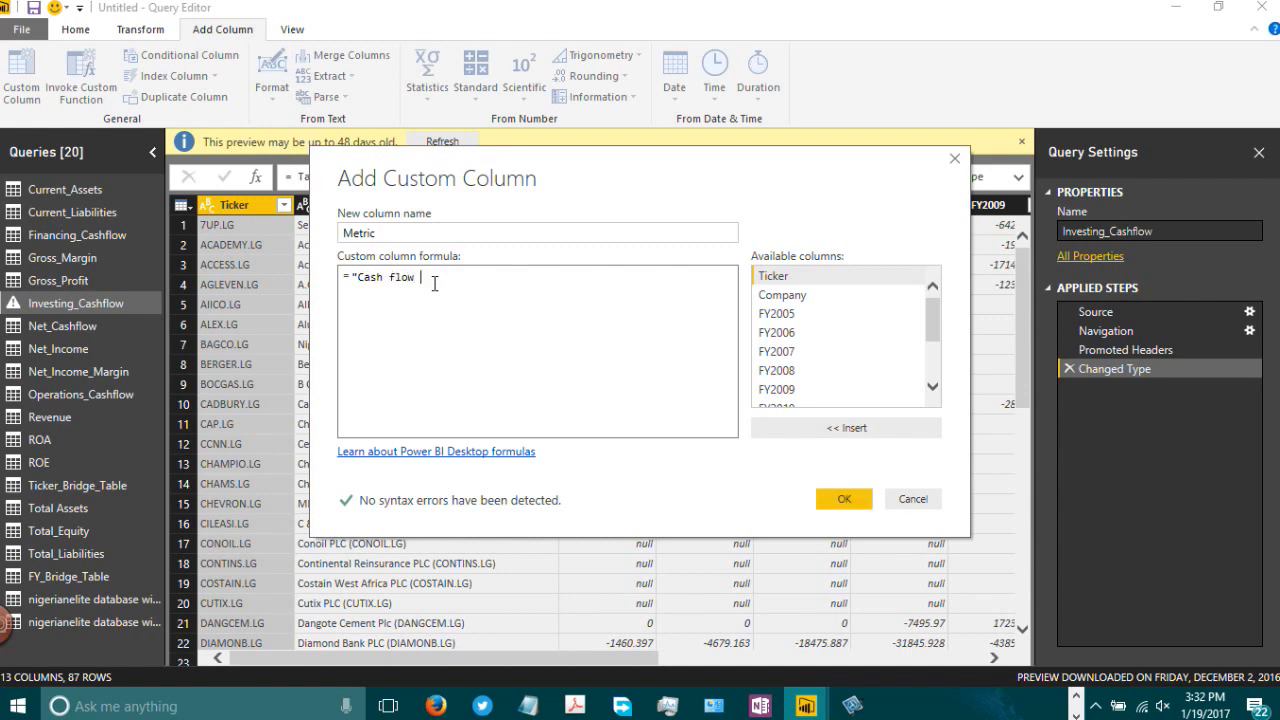
pyautogui.write('from Investing Activities')
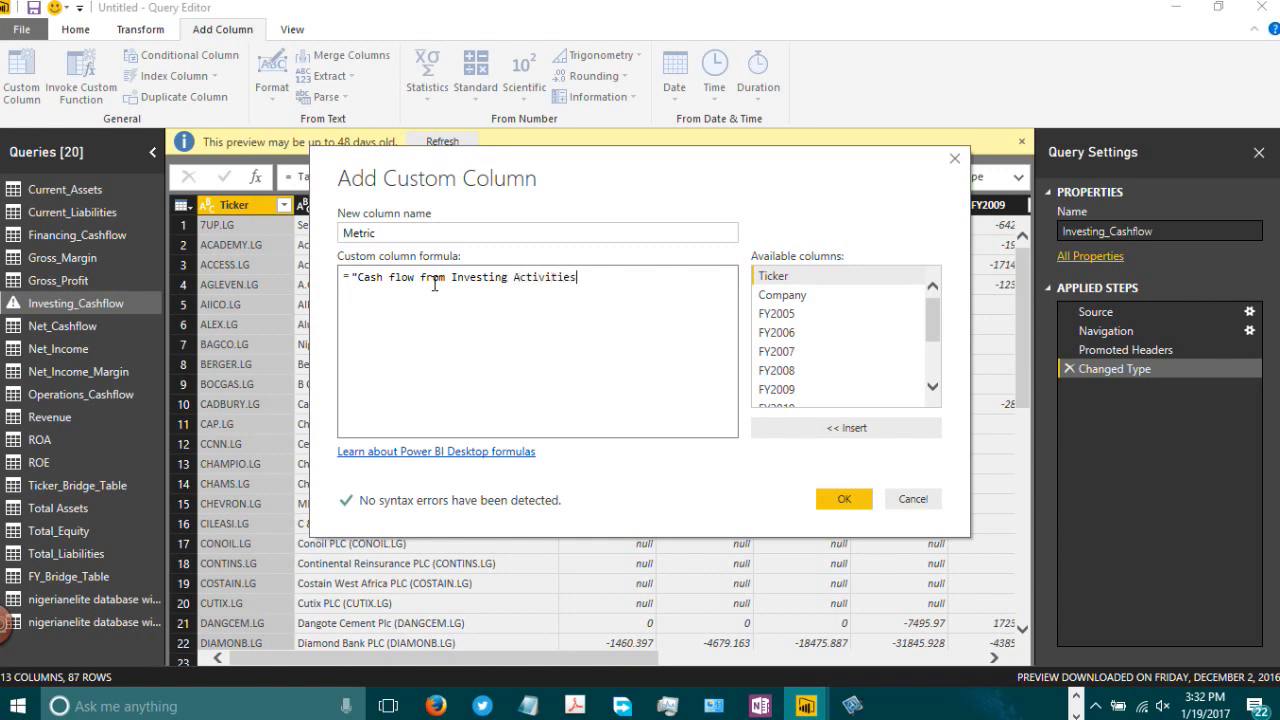
pyautogui.write('"')
pyautogui.click(845, 500)
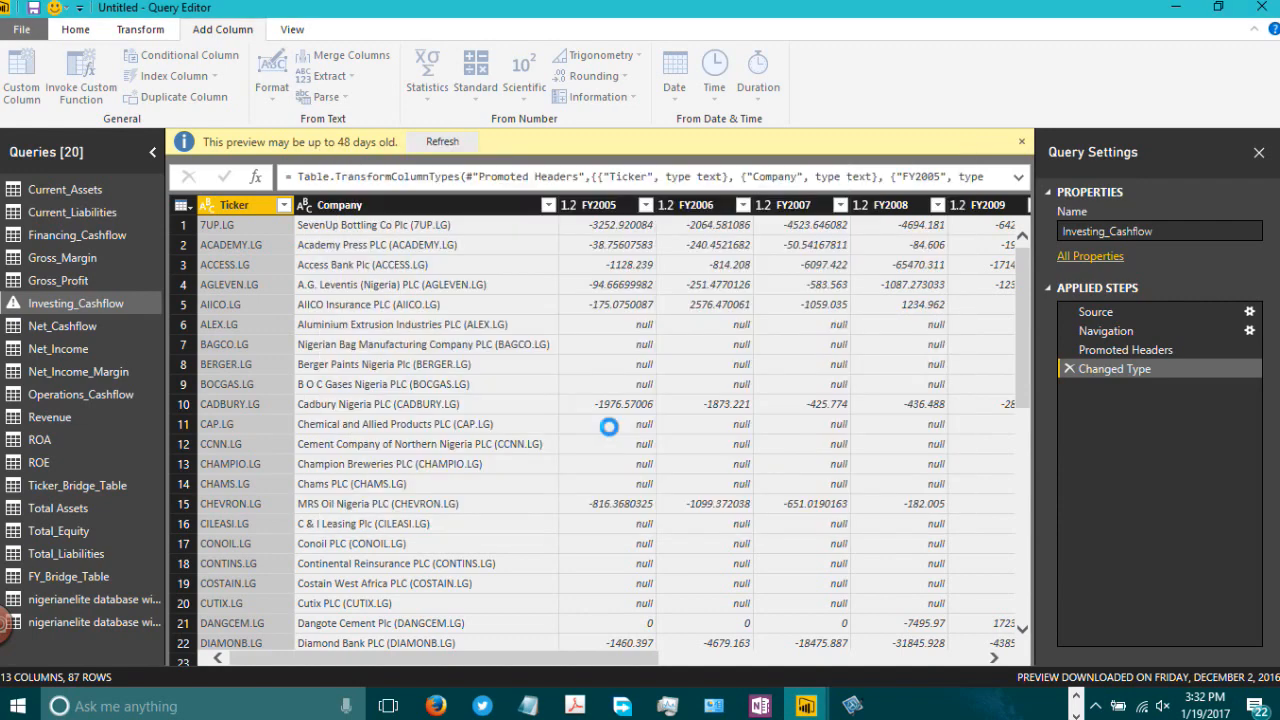
# Step: Add a custom column named Metric to Net_Cashflow with the formula "Net Cashflow"
pyautogui.click(98, 326)
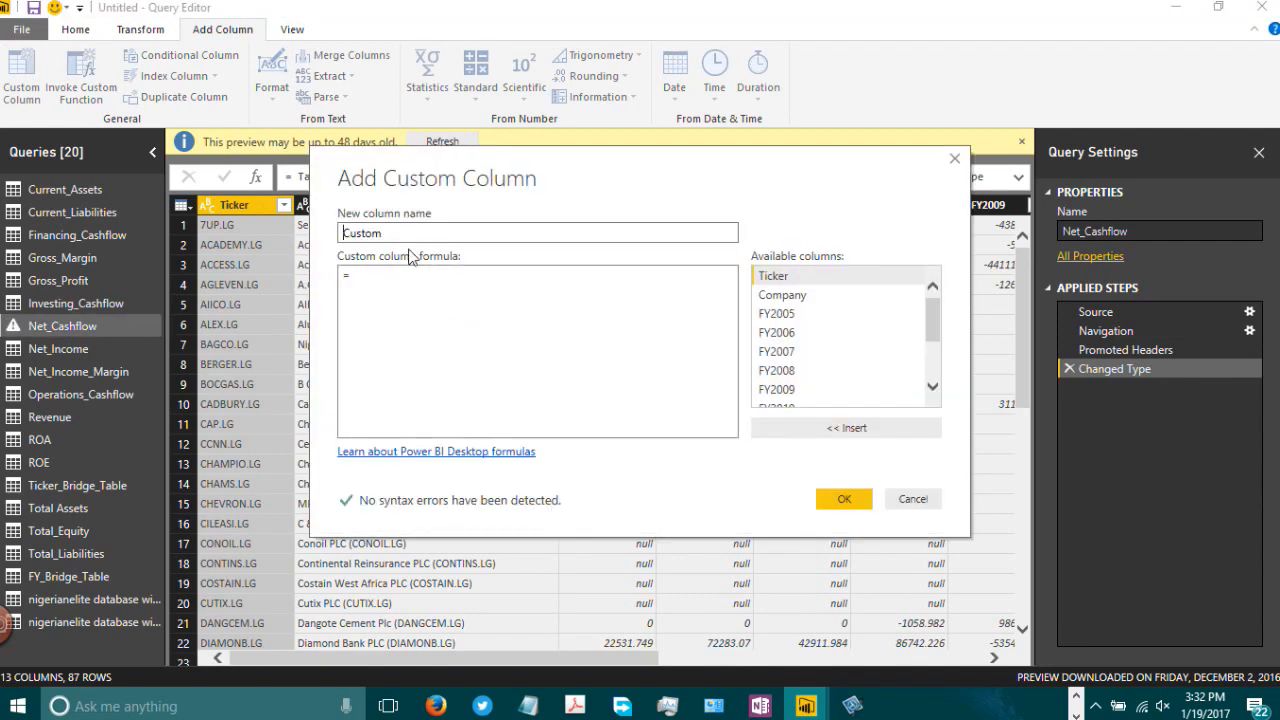
pyautogui.doubleClick(402, 236)
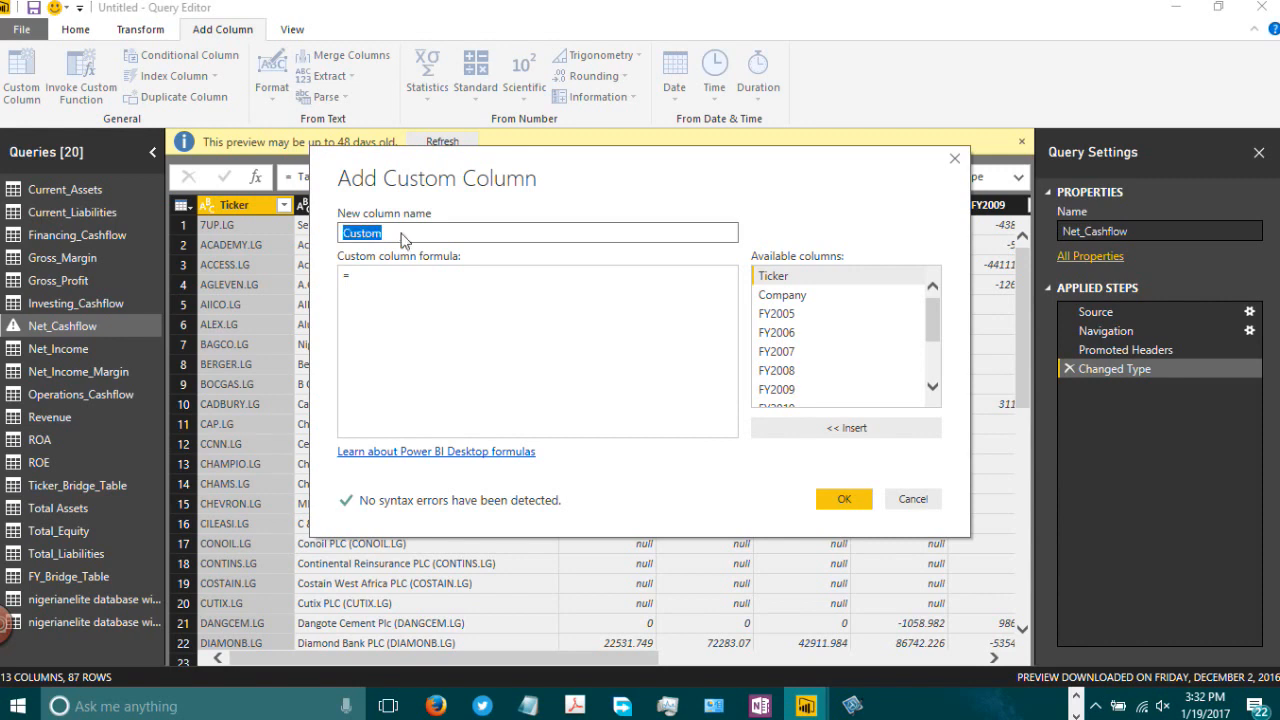
pyautogui.write('Metric')
pyautogui.click(395, 283)
pyautogui.write('"N')
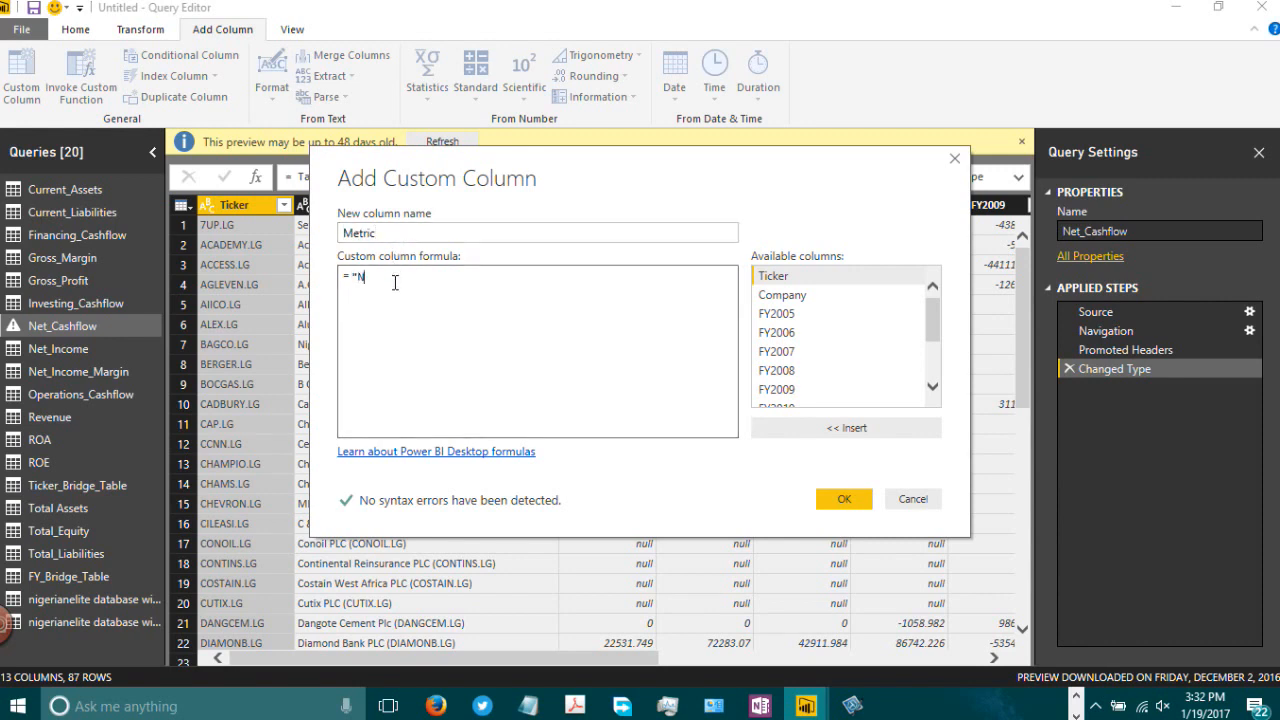
pyautogui.write('et Porfi')
pyautogui.press('BackSpace')
pyautogui.press('BackSpace')
pyautogui.press('BackSpace')
pyautogui.press('BackSpace')
pyautogui.press('BackSpace')
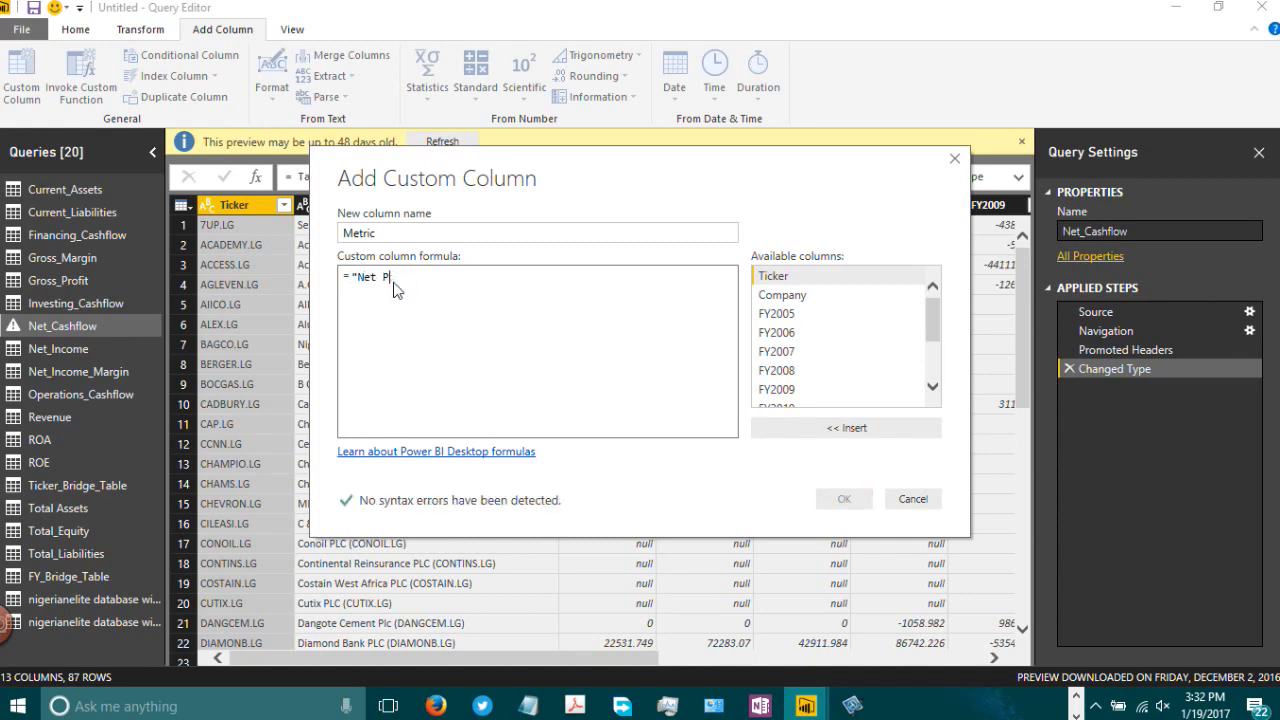
pyautogui.write('Ca')
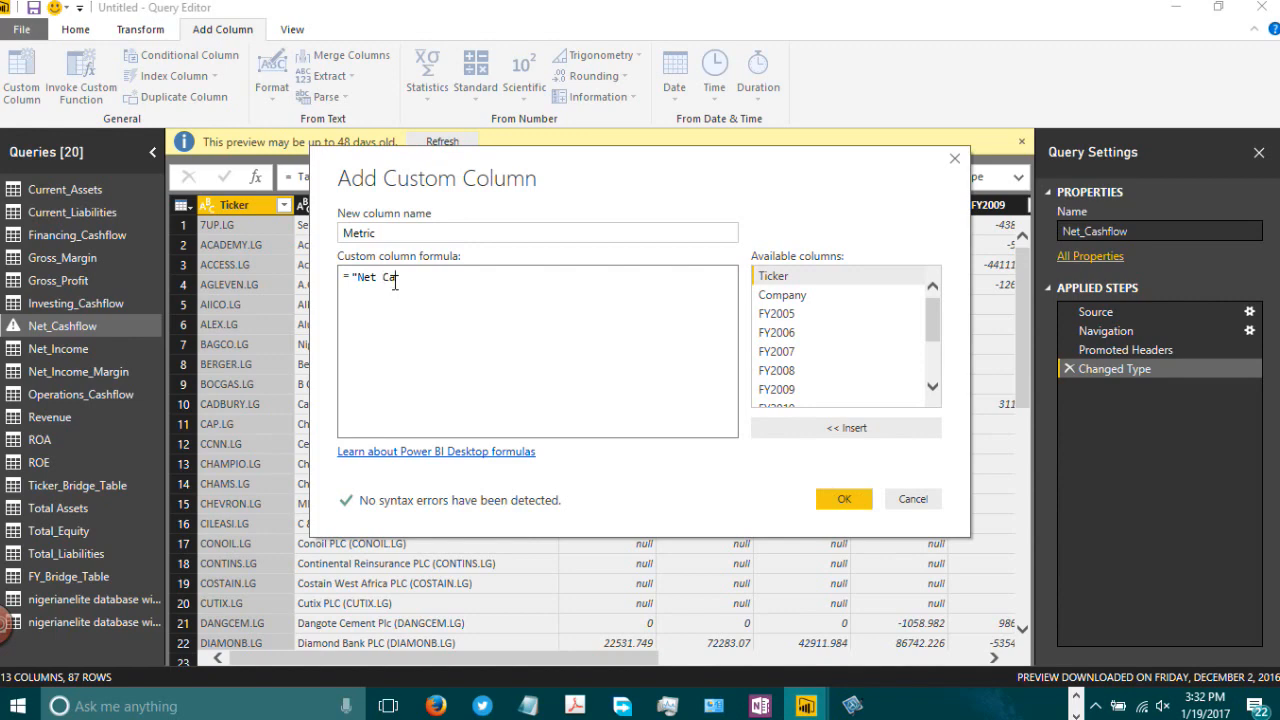
pyautogui.write('shflow"')
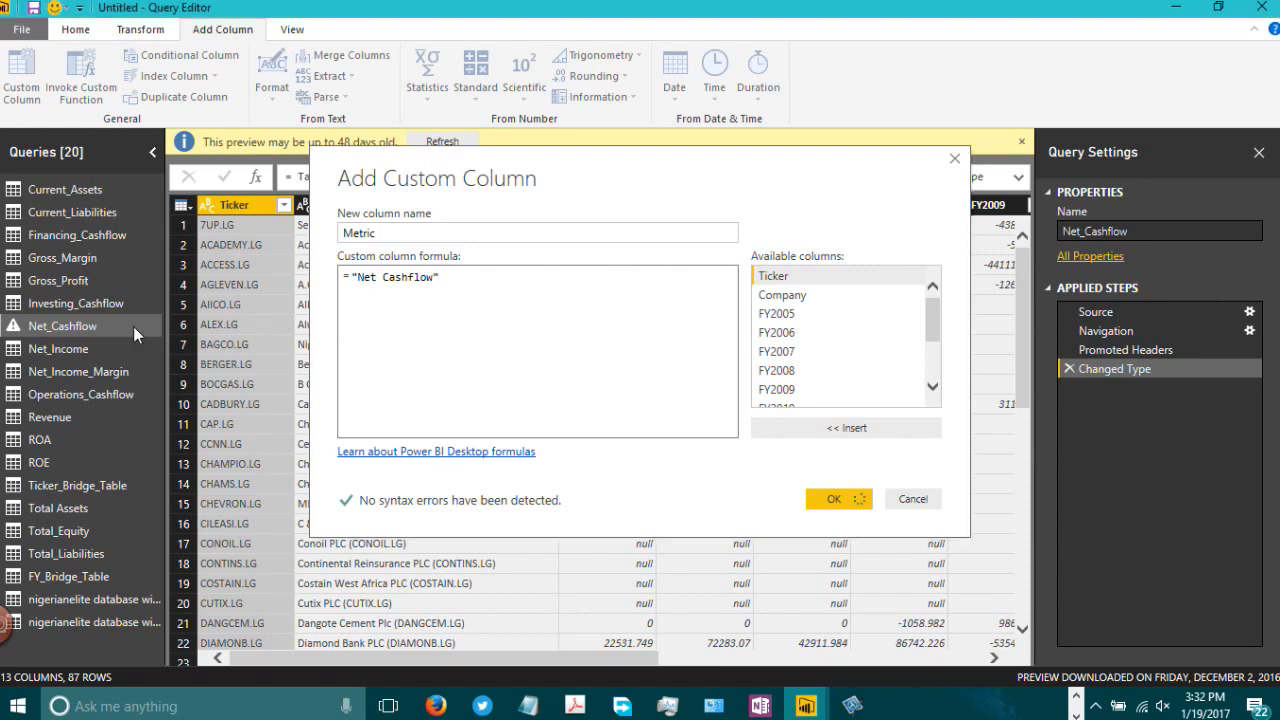
pyautogui.press('Return')
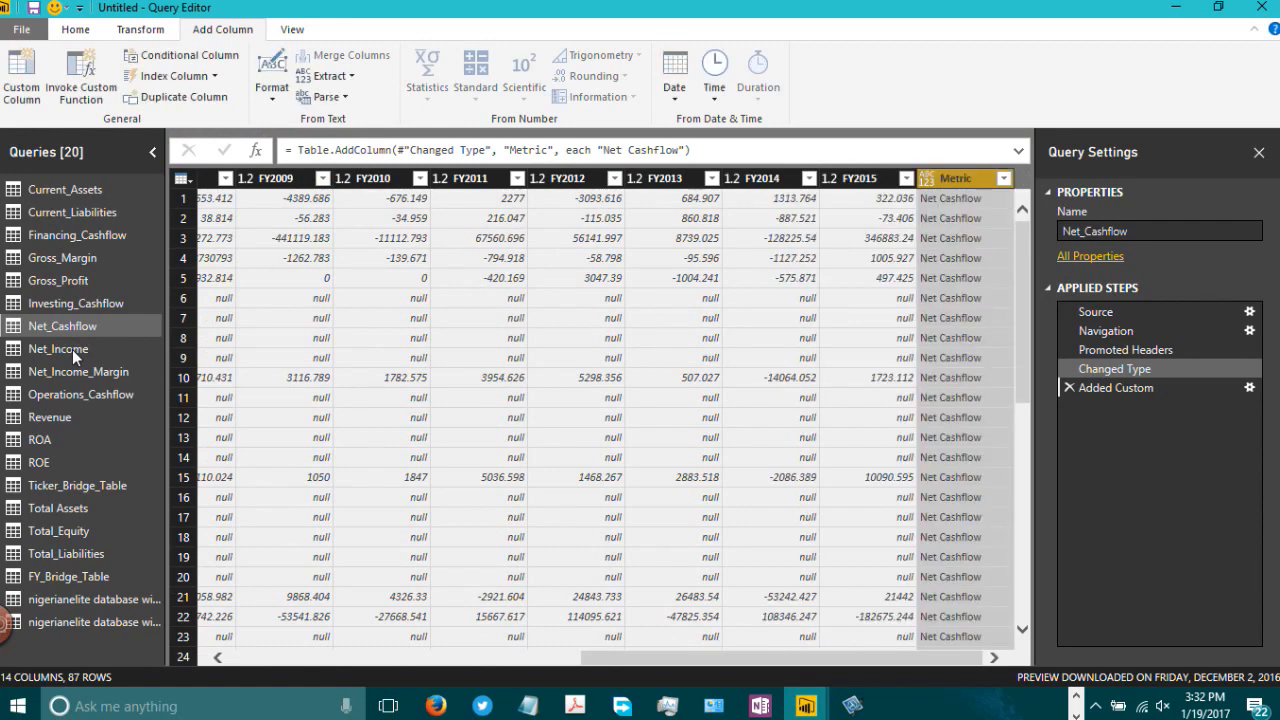
# Step: Add a custom column named Metric to Net_Income with the formula "Net Income"
pyautogui.click(72, 349)
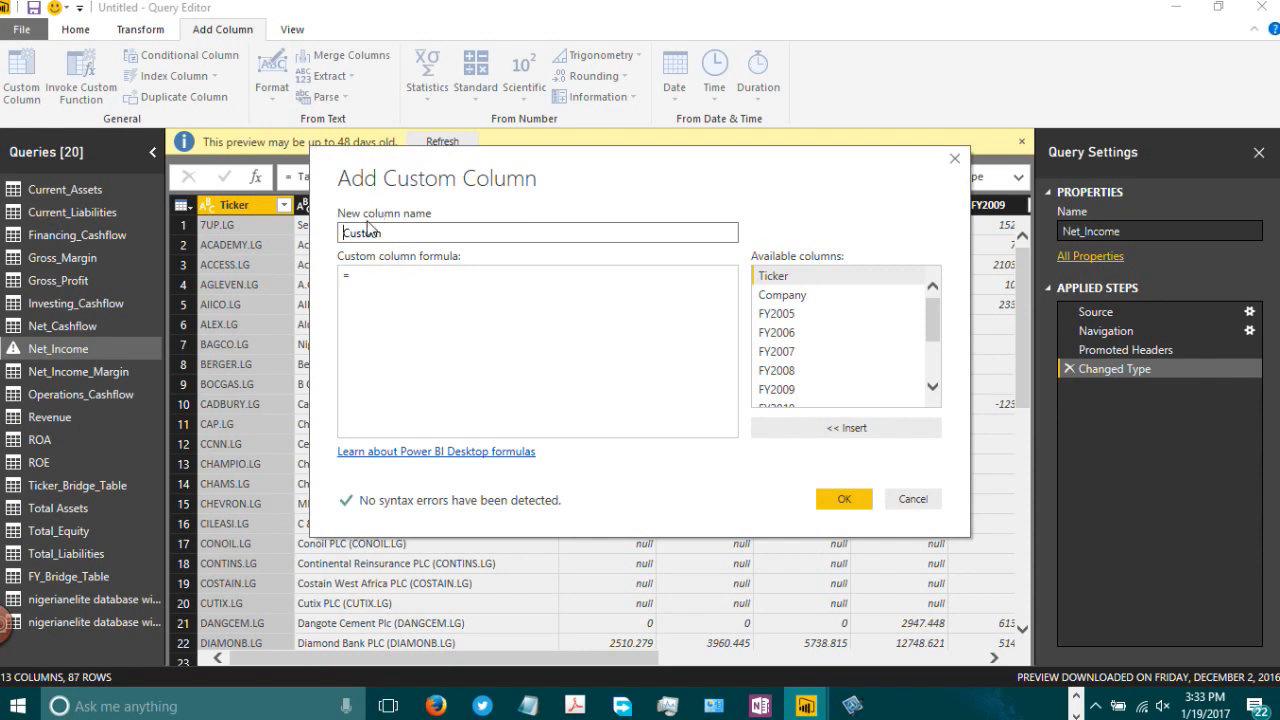
pyautogui.doubleClick(406, 239)
pyautogui.write('Metric')
pyautogui.click(406, 275)
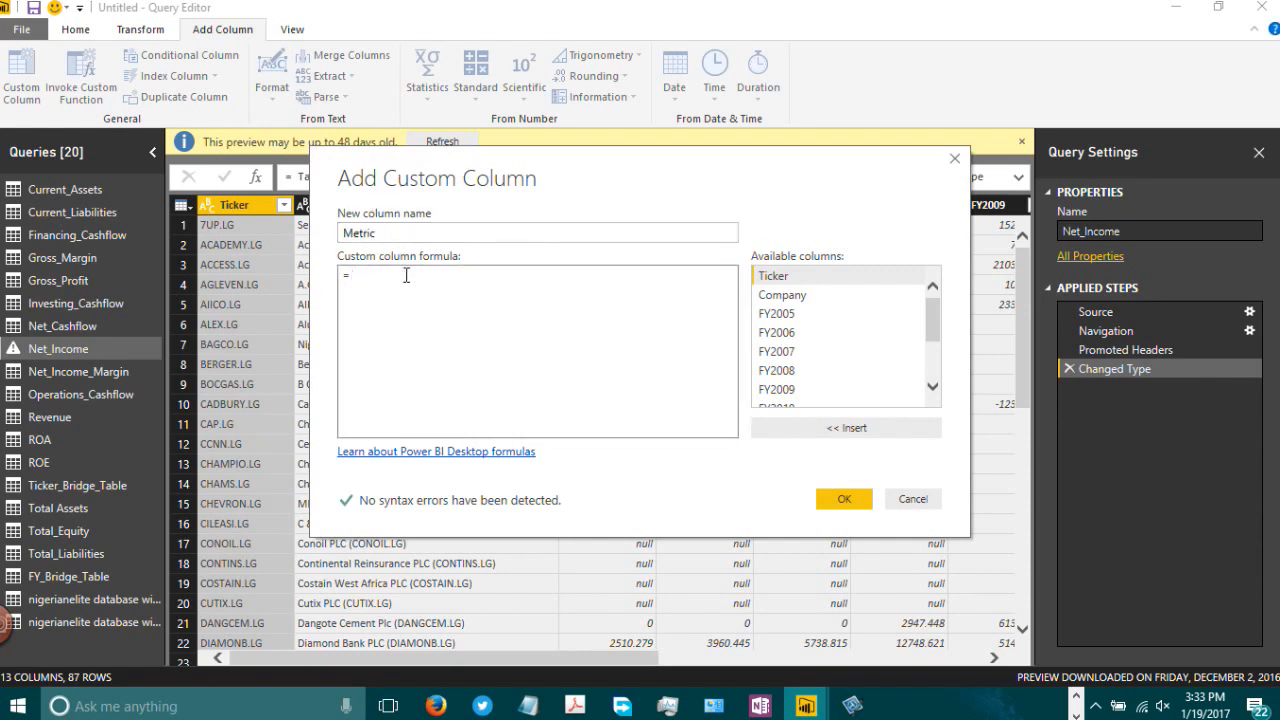
pyautogui.write('"Net Income"')
pyautogui.click(840, 499)
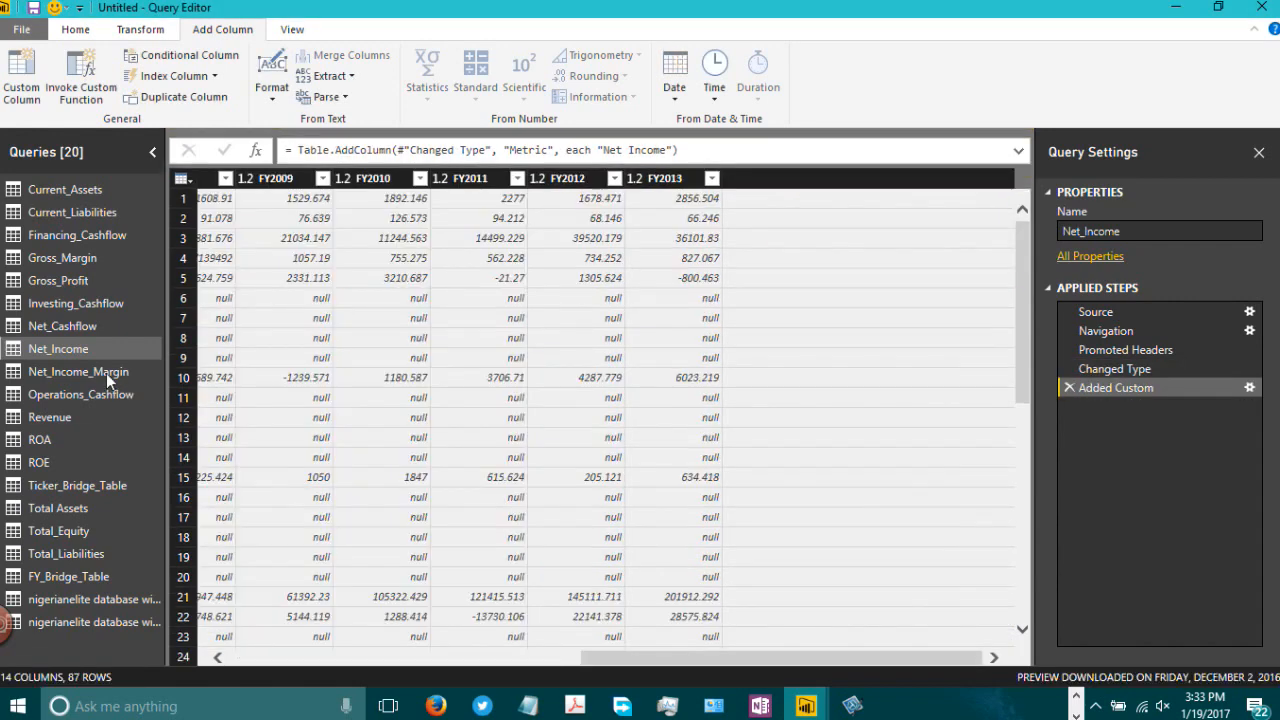
# Step: Add a custom column named Metric to Net_Income_Margin with the formula "Net Income Margin"
pyautogui.click(106, 373)
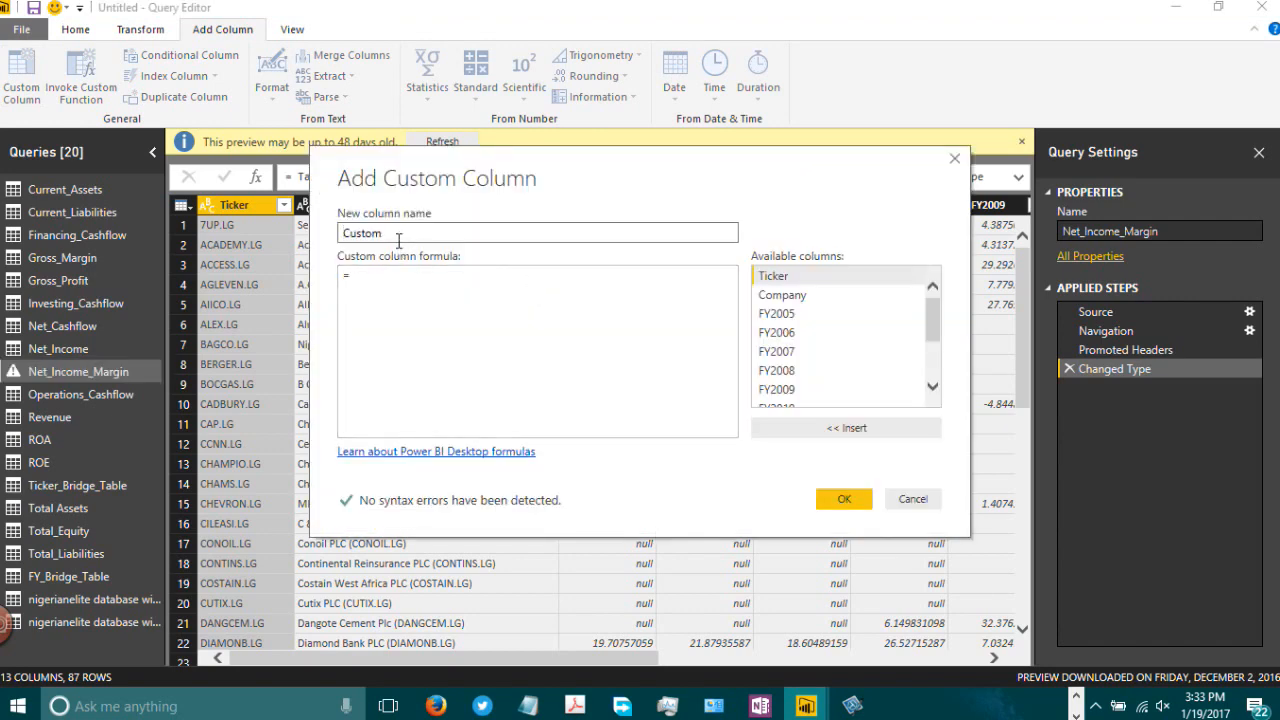
pyautogui.doubleClick(398, 233)
pyautogui.write('Metric')
pyautogui.click(396, 276)
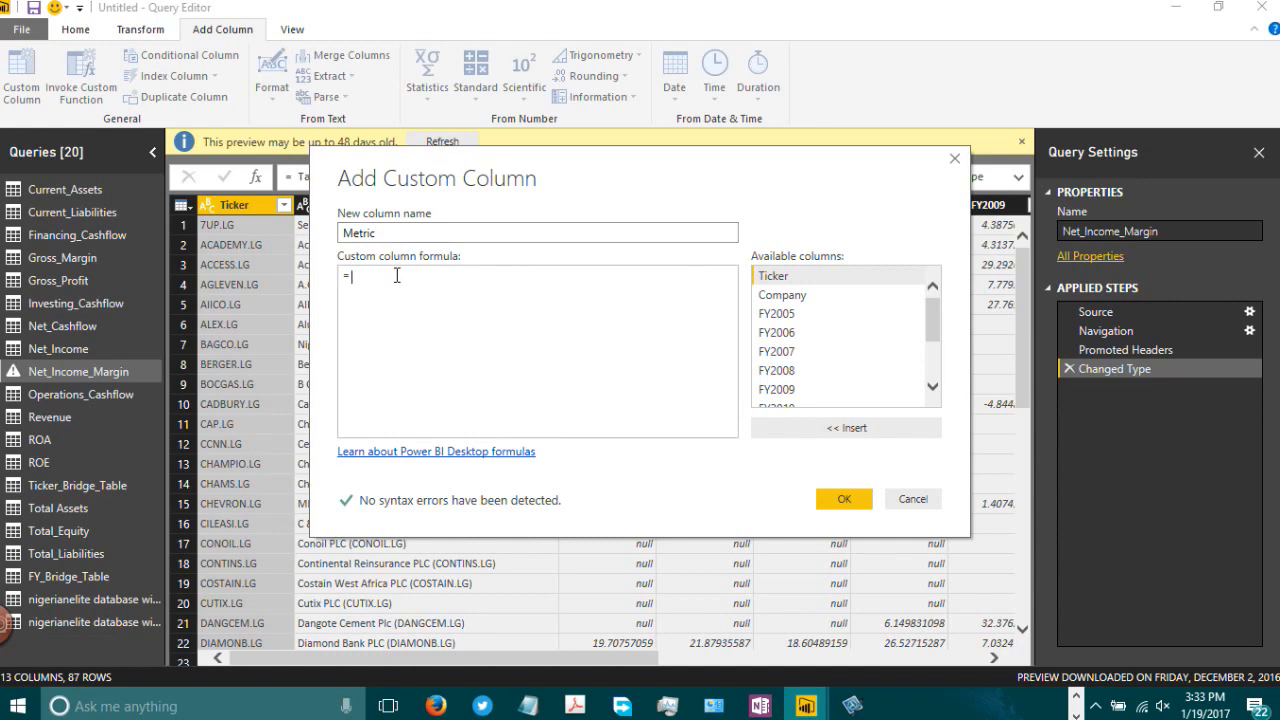
pyautogui.write('"Net Income')
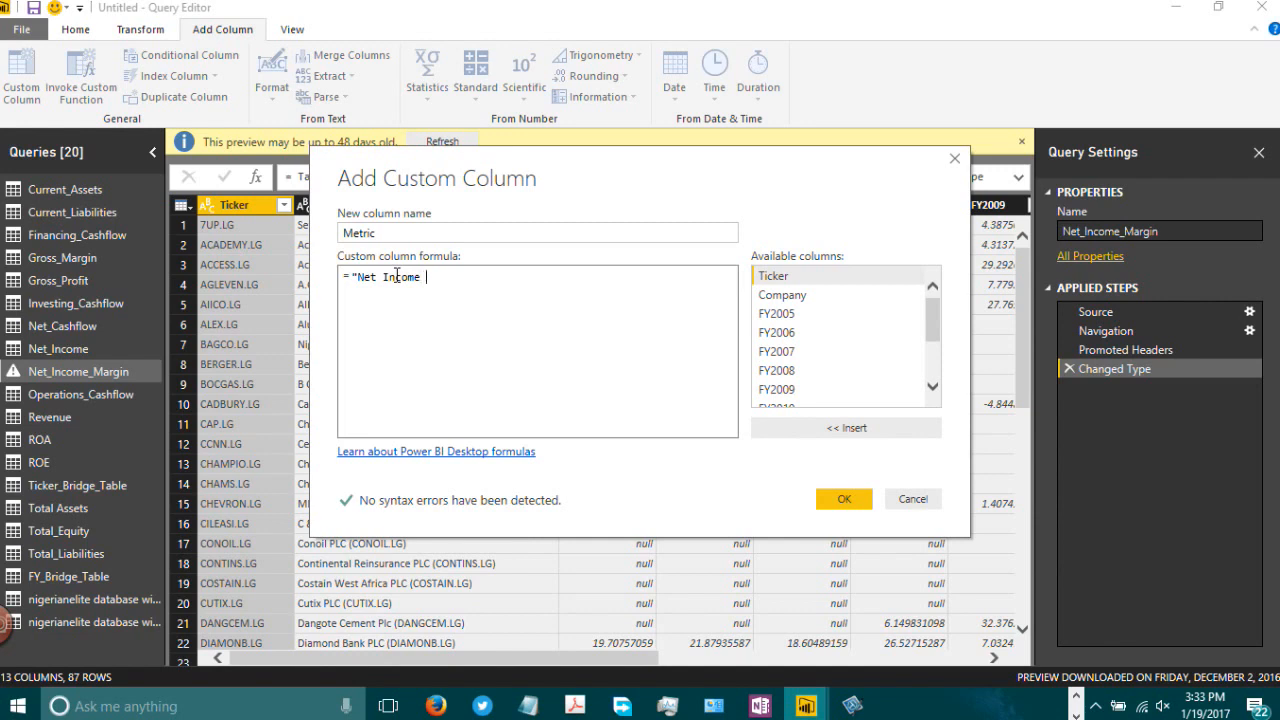
pyautogui.write(' Margin')
pyautogui.write('n"')
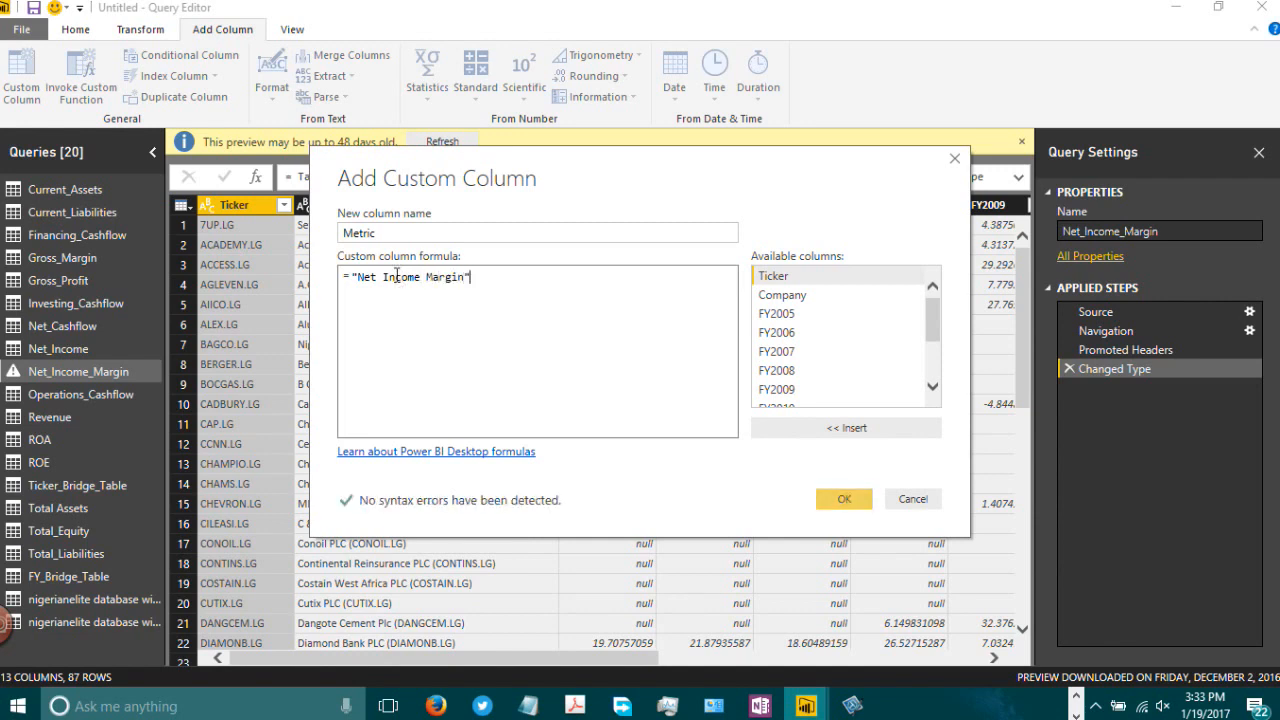
pyautogui.click(838, 500)
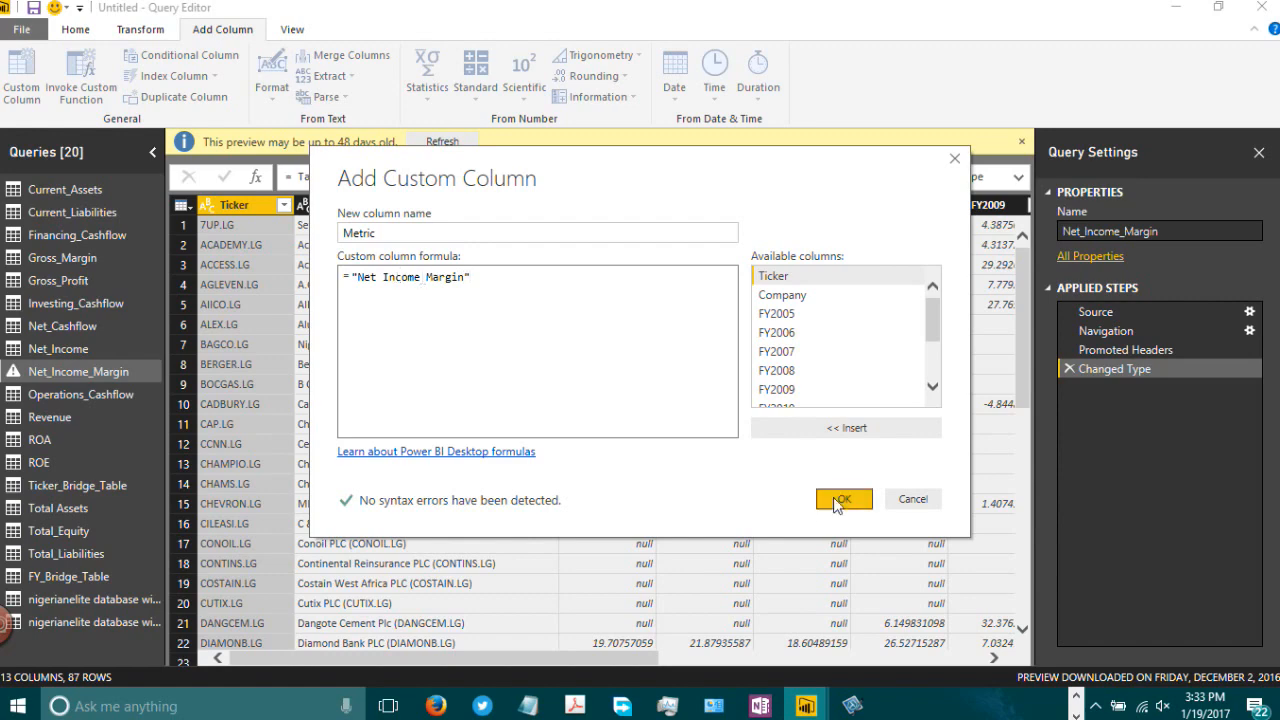
# Step: Add a custom column named Metric to Operations_Cashflow with the formula "Cashflow from Operations"
pyautogui.click(86, 394)
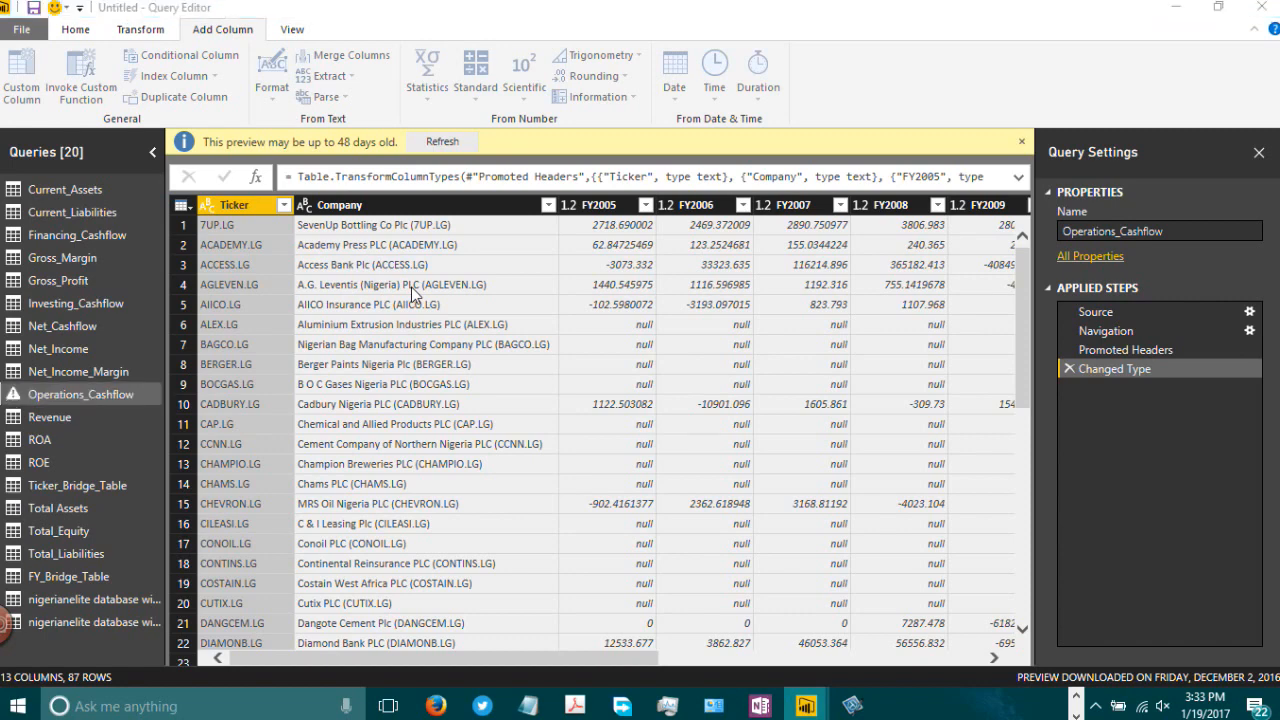
pyautogui.doubleClick(414, 242)
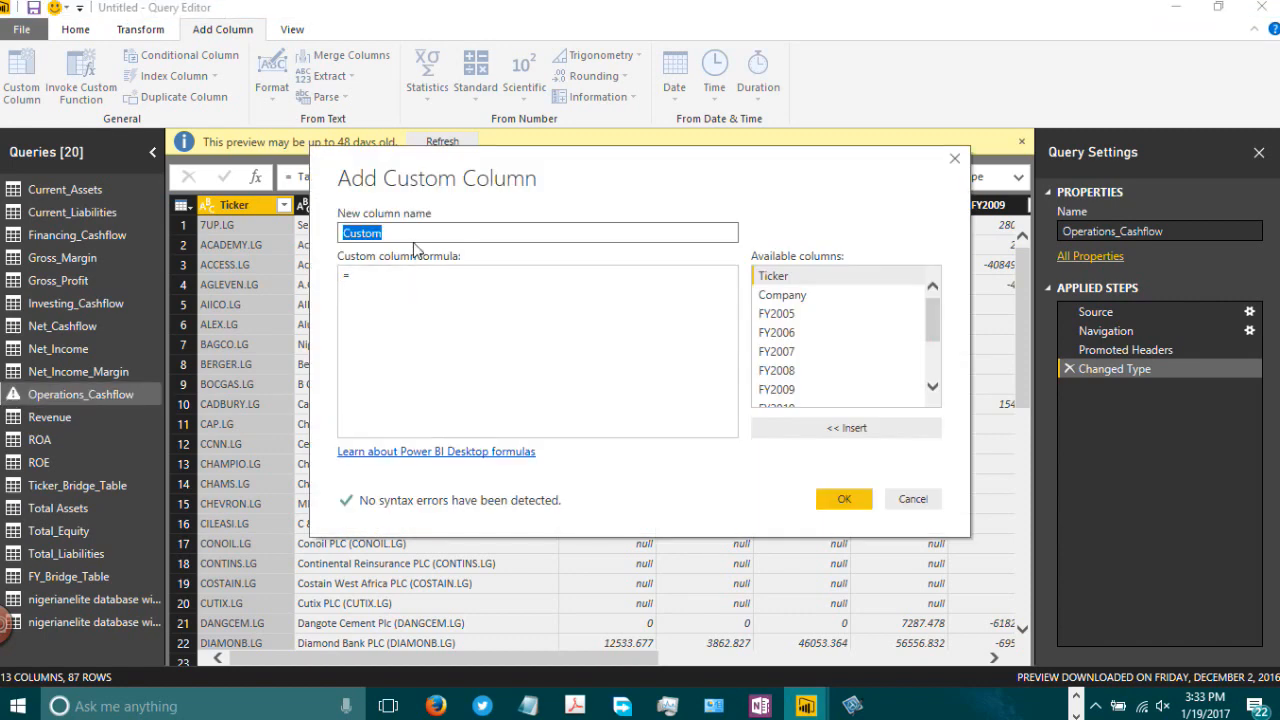
pyautogui.write('Metric')
pyautogui.click(406, 284)
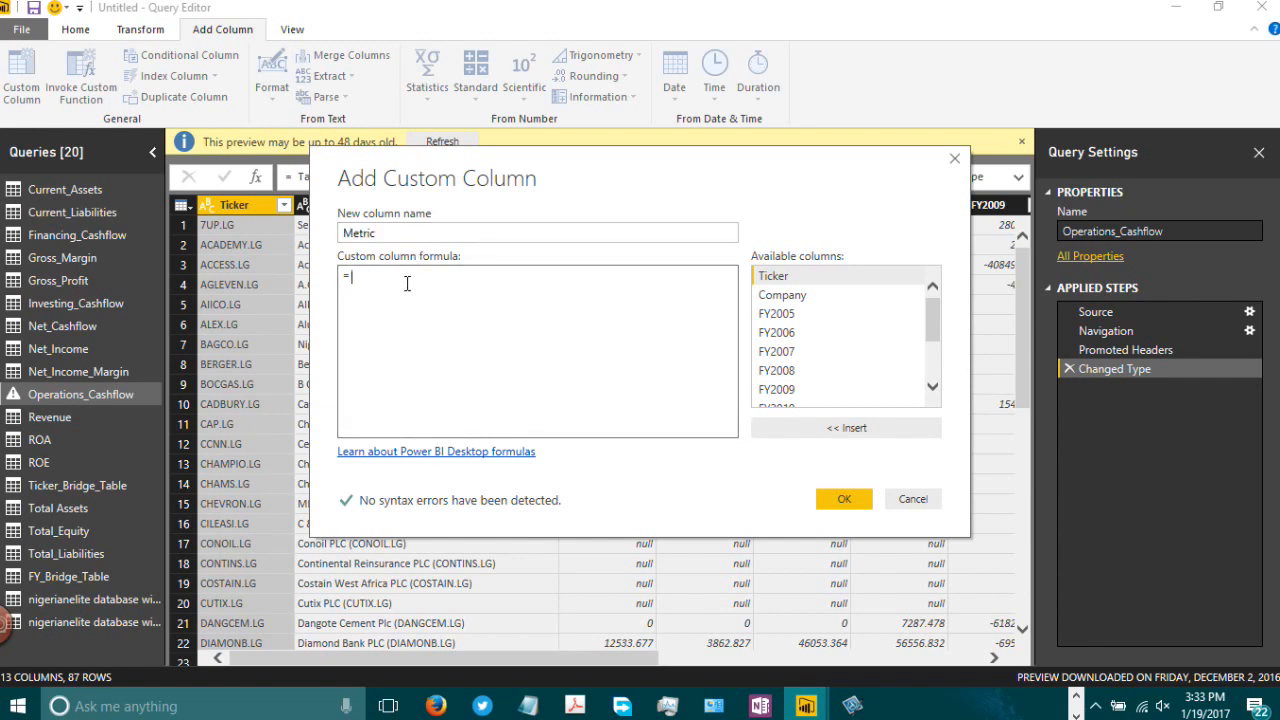
pyautogui.write('"Cashflow')
pyautogui.write(' from Oper')
pyautogui.write('ati')
pyautogui.write('ng')
pyautogui.press('BackSpace')
pyautogui.press('BackSpace')
pyautogui.write('ons"')
pyautogui.click(825, 505)
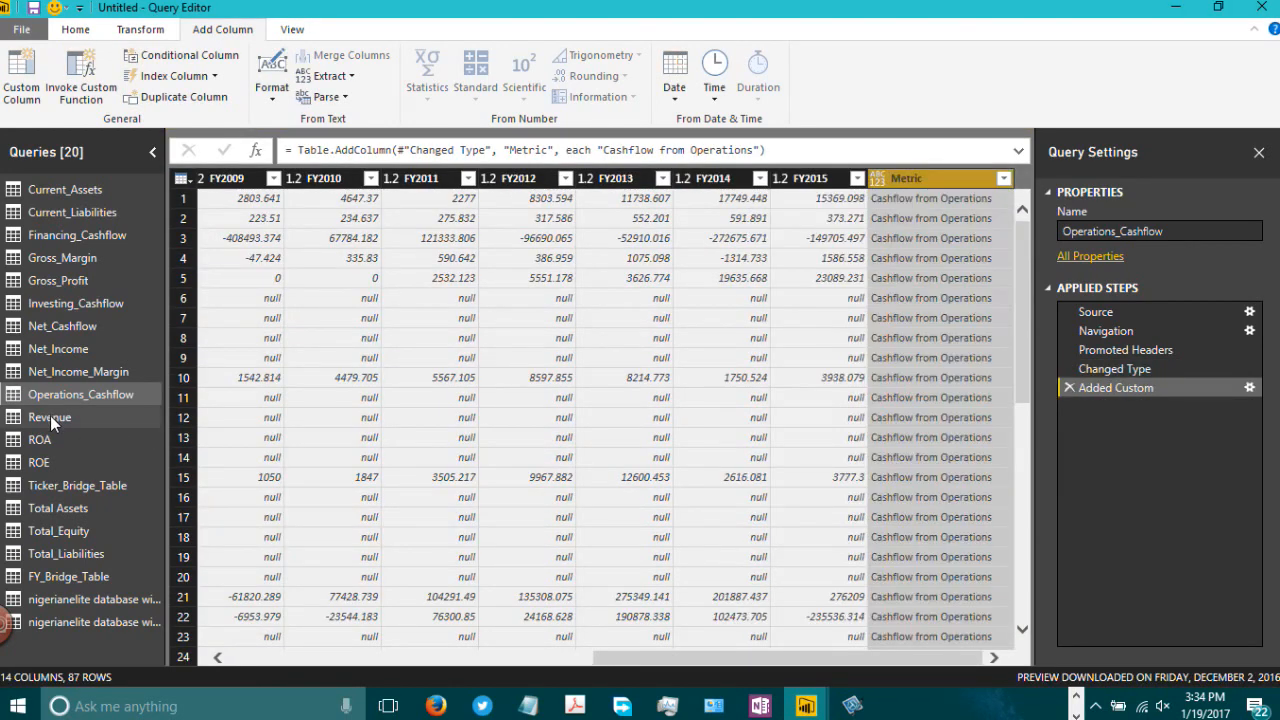
# Step: Add a custom column named Metric to the Revenue query with the formula "Revenue"
pyautogui.click(50, 418)
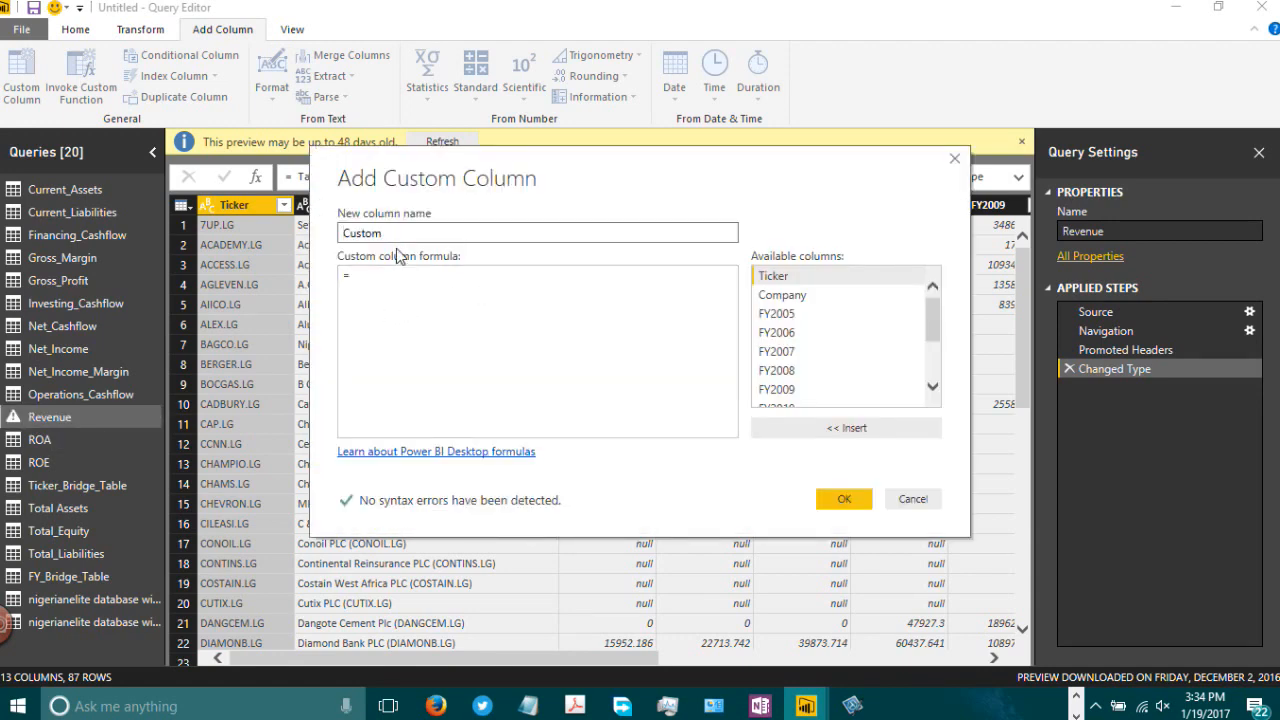
pyautogui.hotkey('ctrl', 'a')
pyautogui.write('Metric')
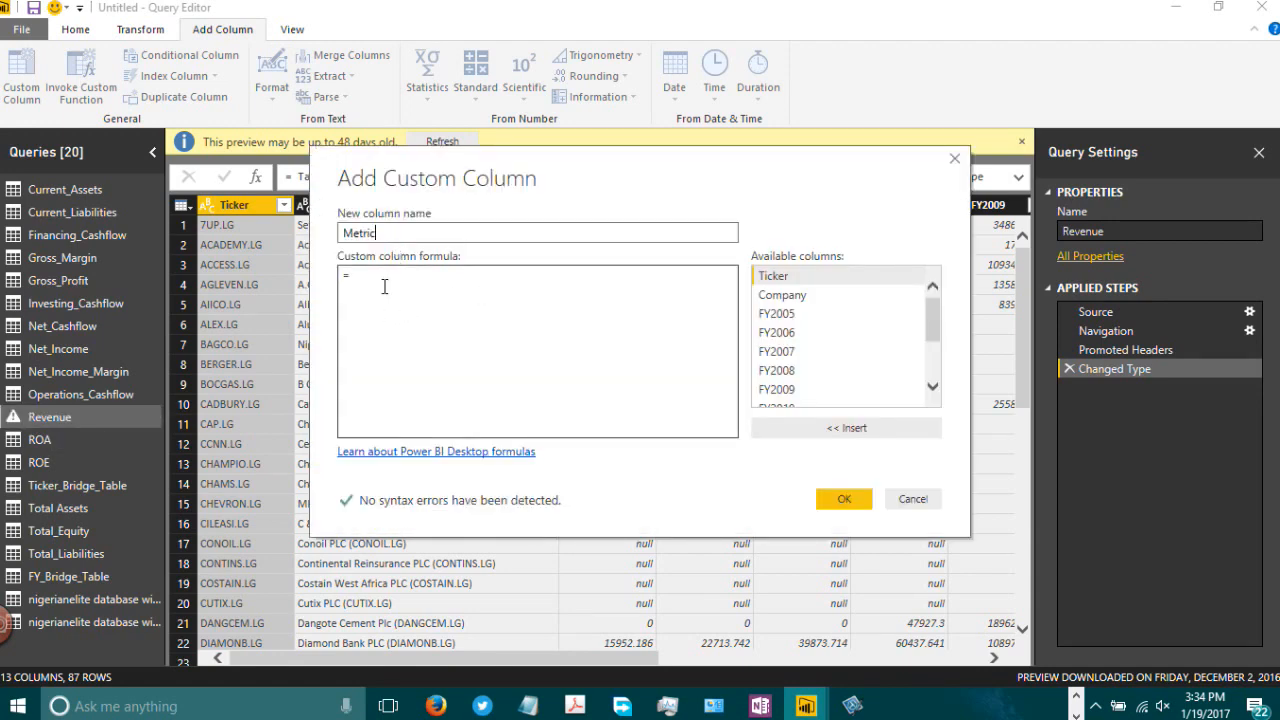
pyautogui.write(' "')
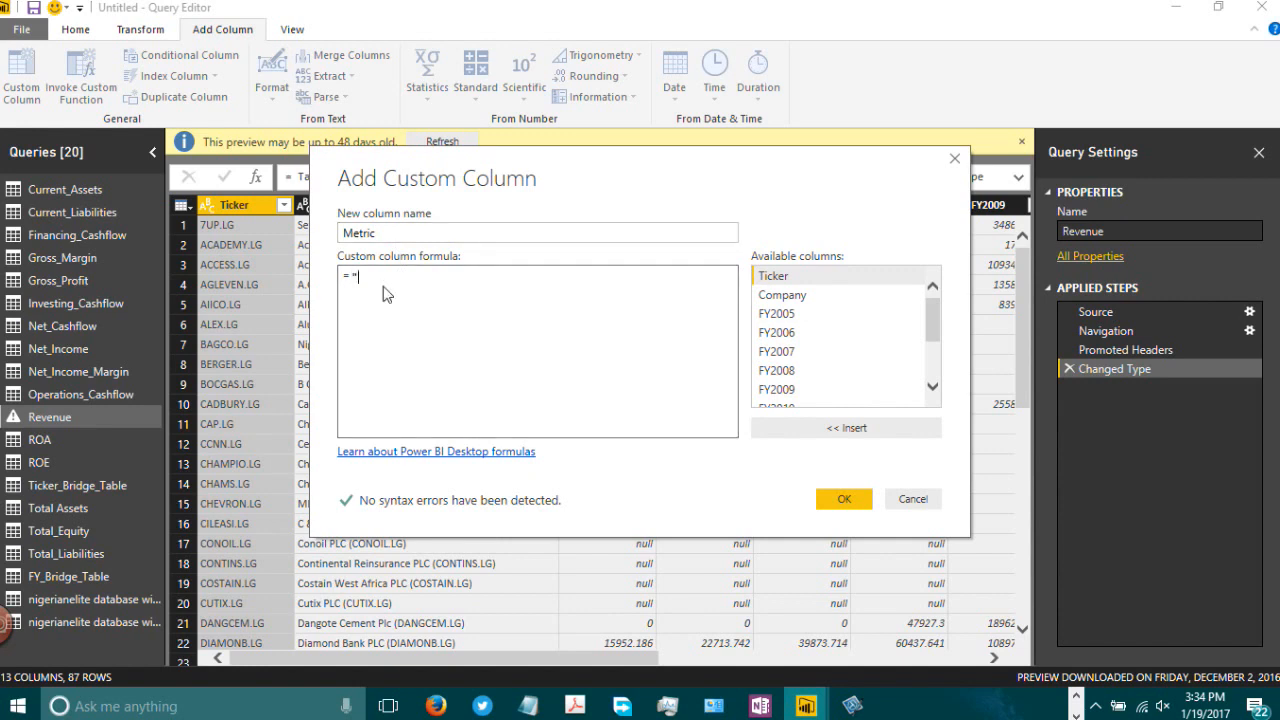
pyautogui.write('Revenue"')
pyautogui.click(844, 500)
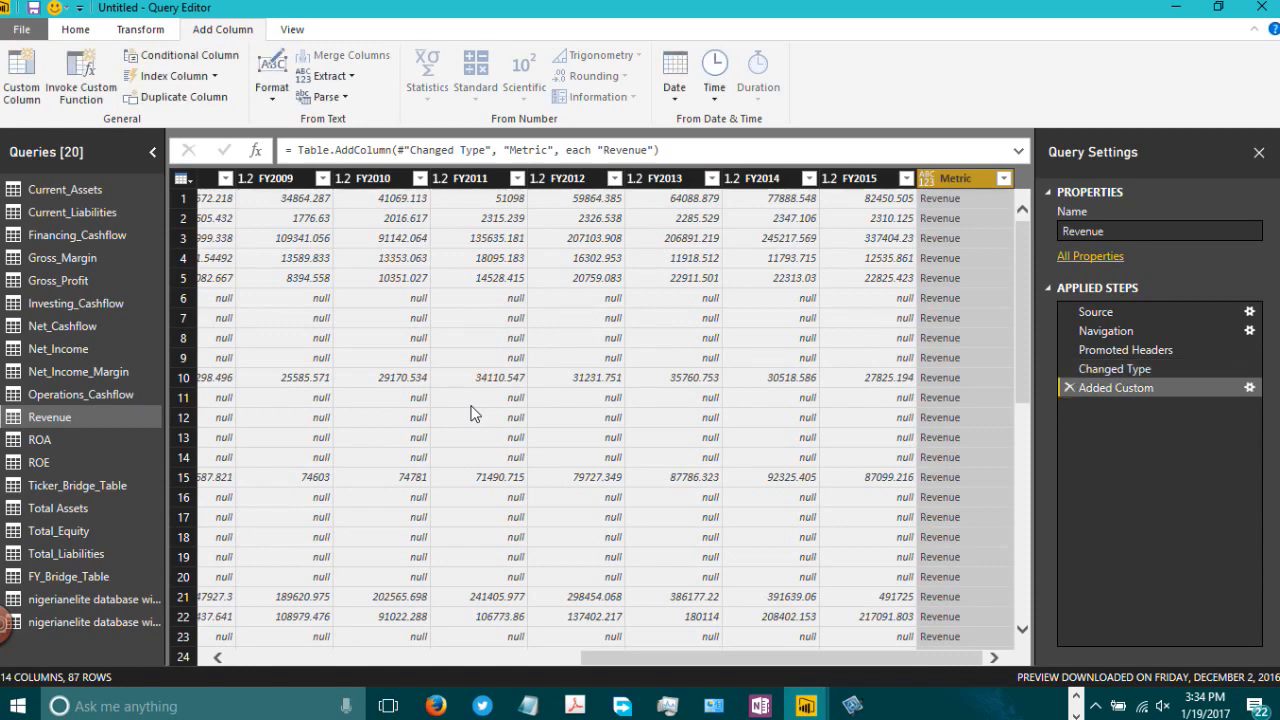
# Step: Add a custom column named Metric to the ROA query with the formula "Return on Assets"
pyautogui.click(74, 442)
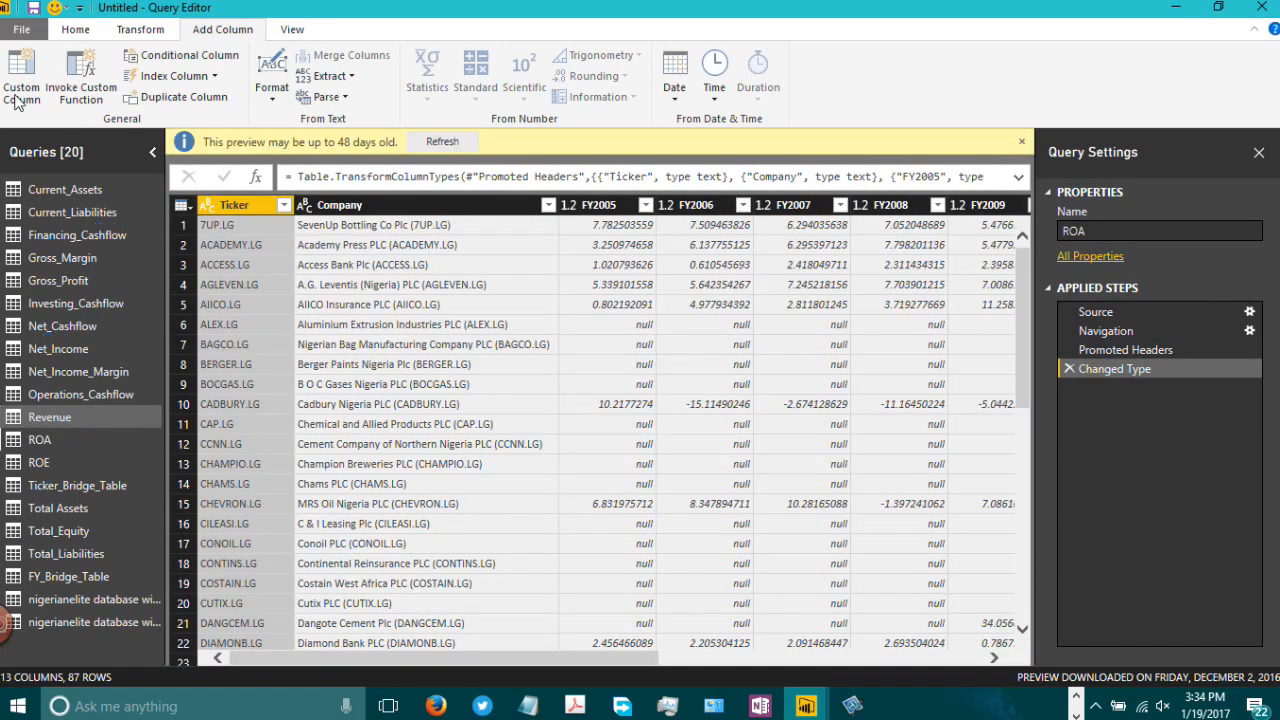
pyautogui.click(19, 83)
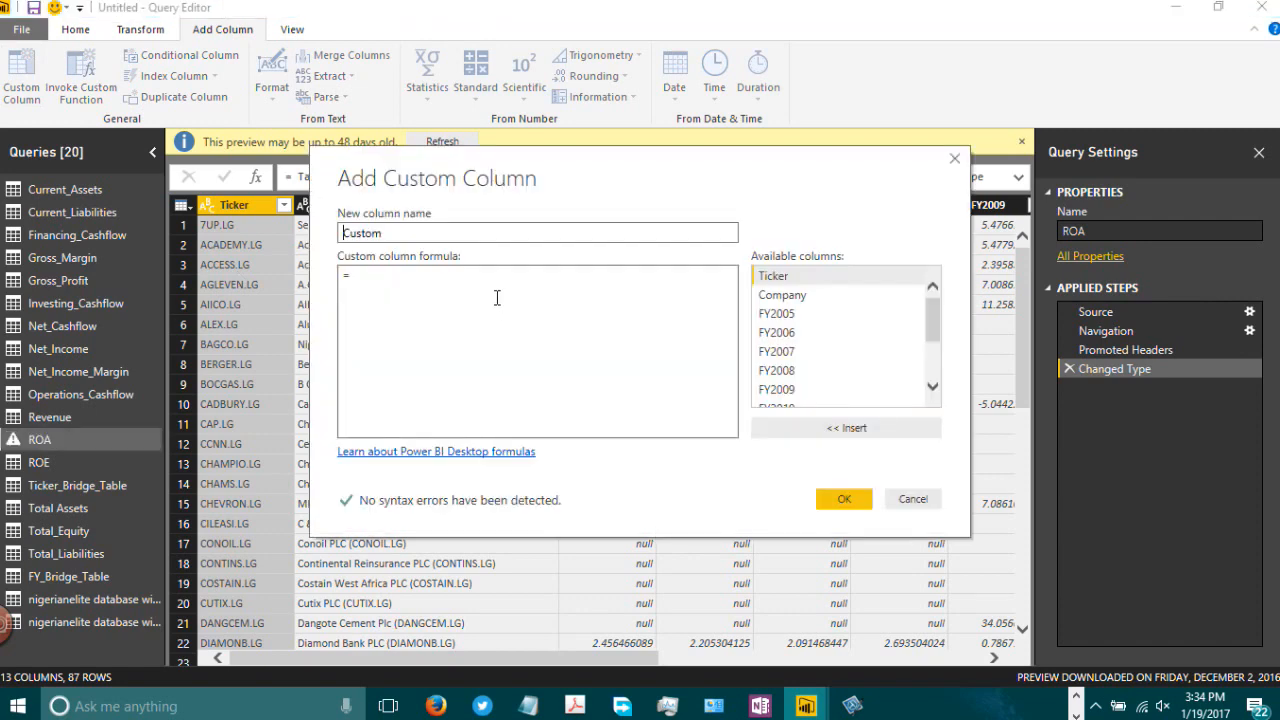
pyautogui.doubleClick(391, 232)
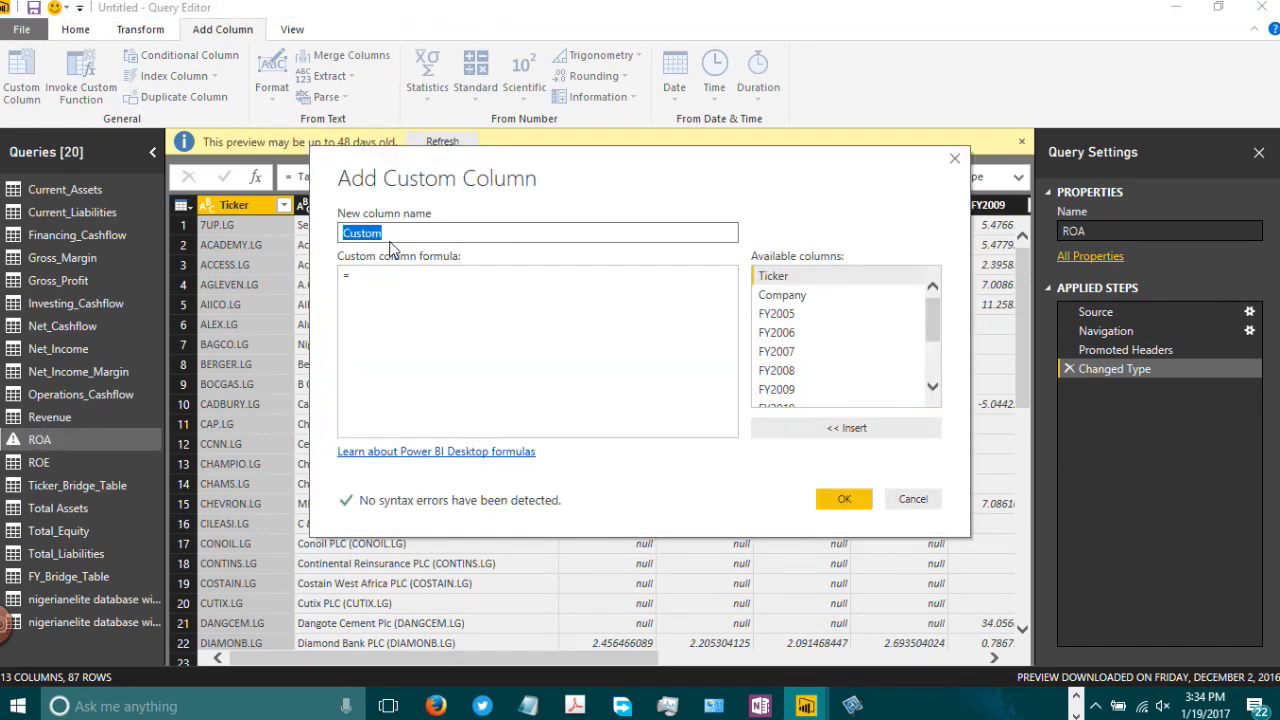
pyautogui.write('Metric')
pyautogui.click(403, 292)
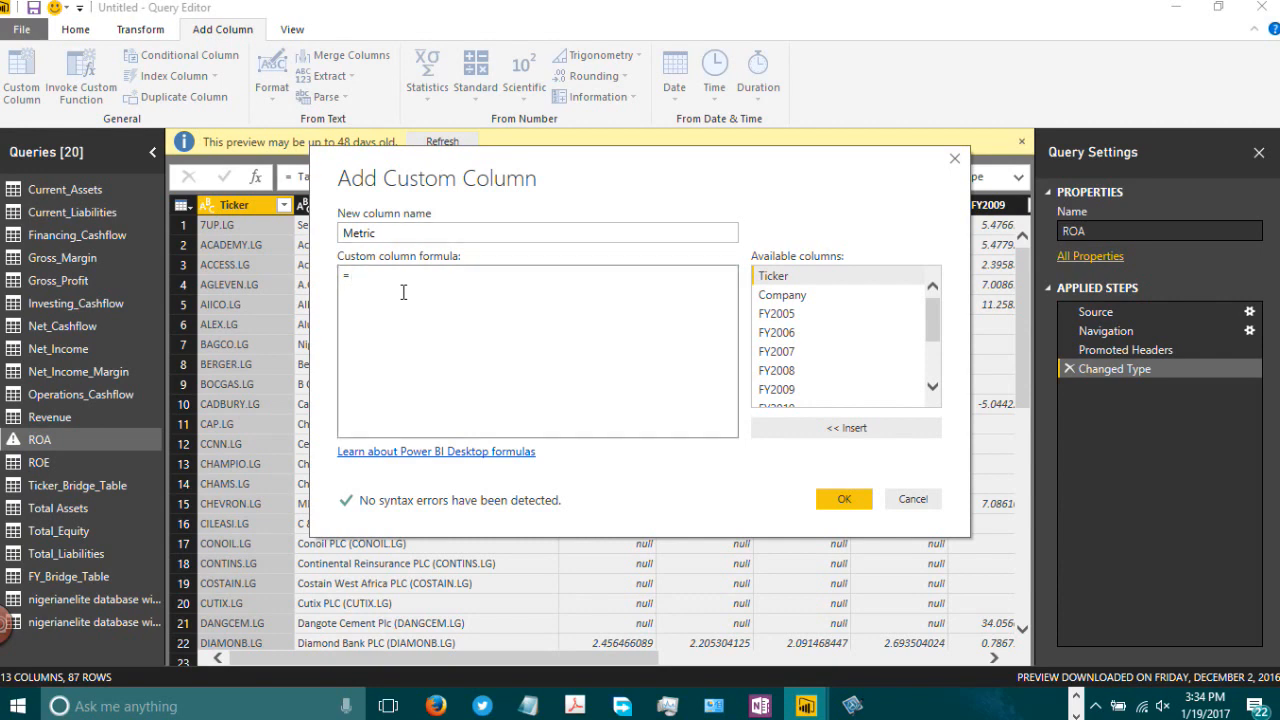
pyautogui.write('"Return on Asets')
pyautogui.press('BackSpace')
pyautogui.press('BackSpace')
pyautogui.press('BackSpace')
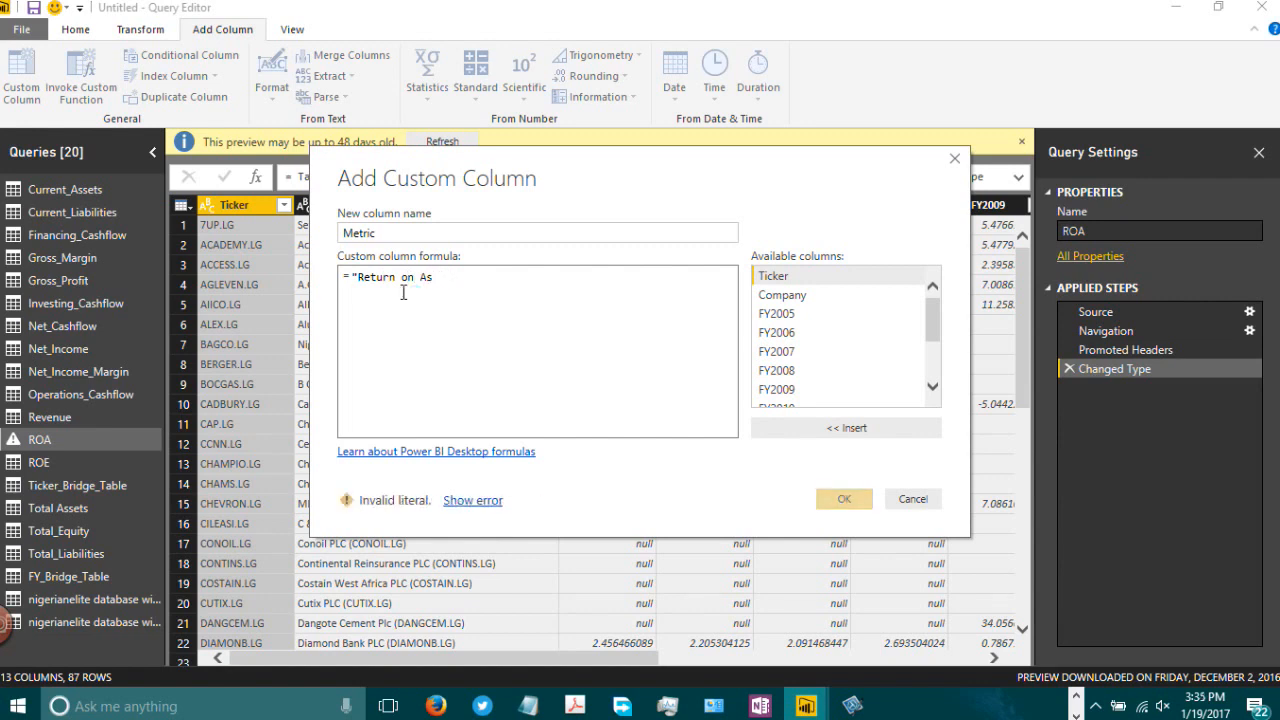
pyautogui.write('sest')
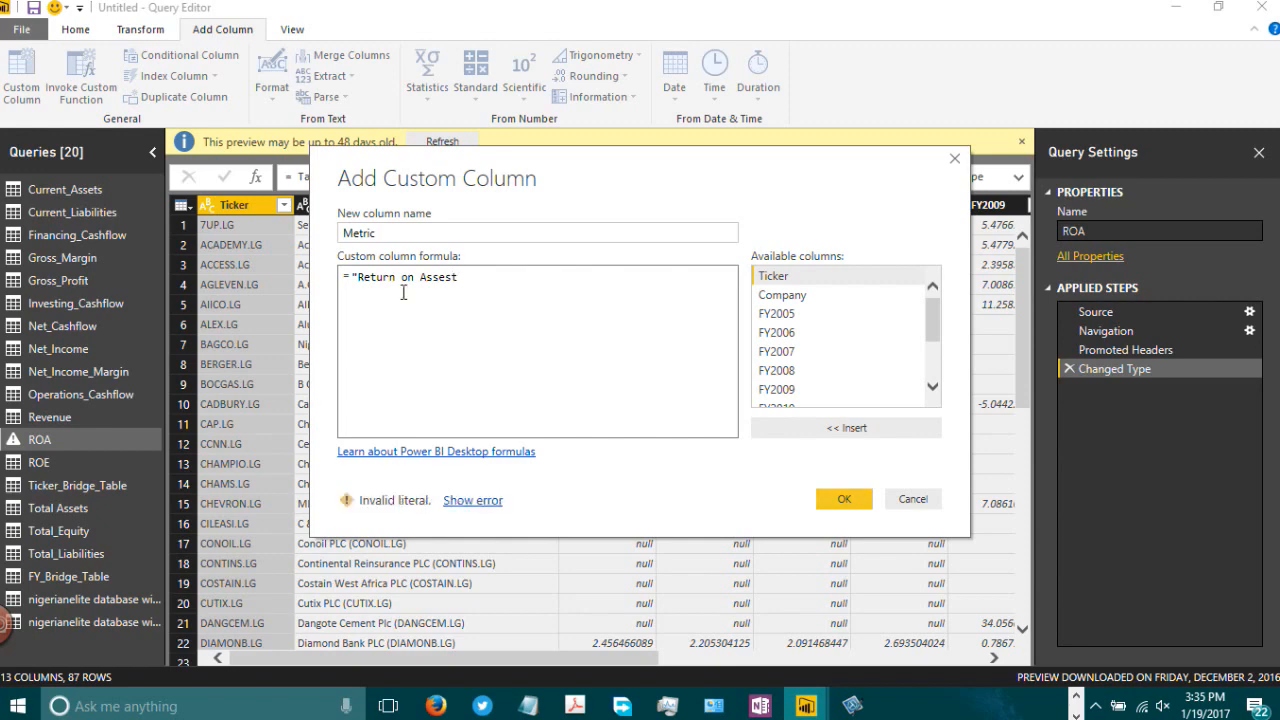
pyautogui.press('BackSpace')
pyautogui.press('BackSpace')
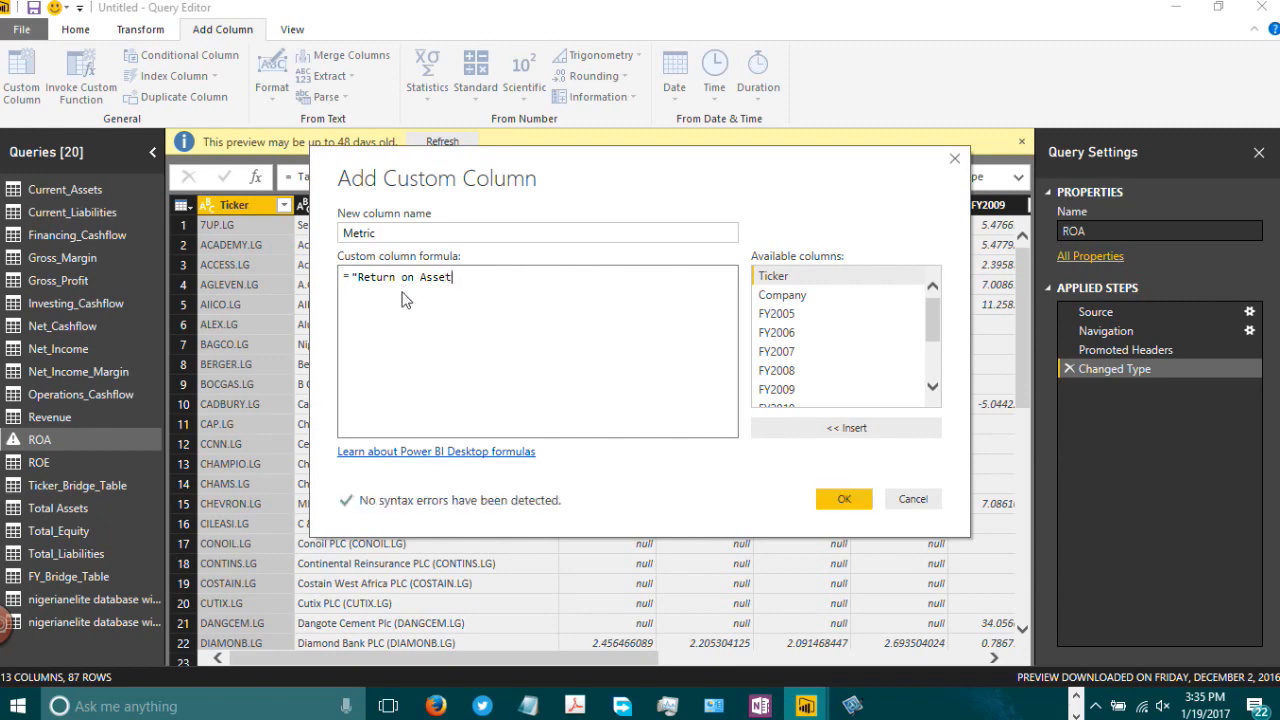
pyautogui.write('ts')
pyautogui.click(844, 498)
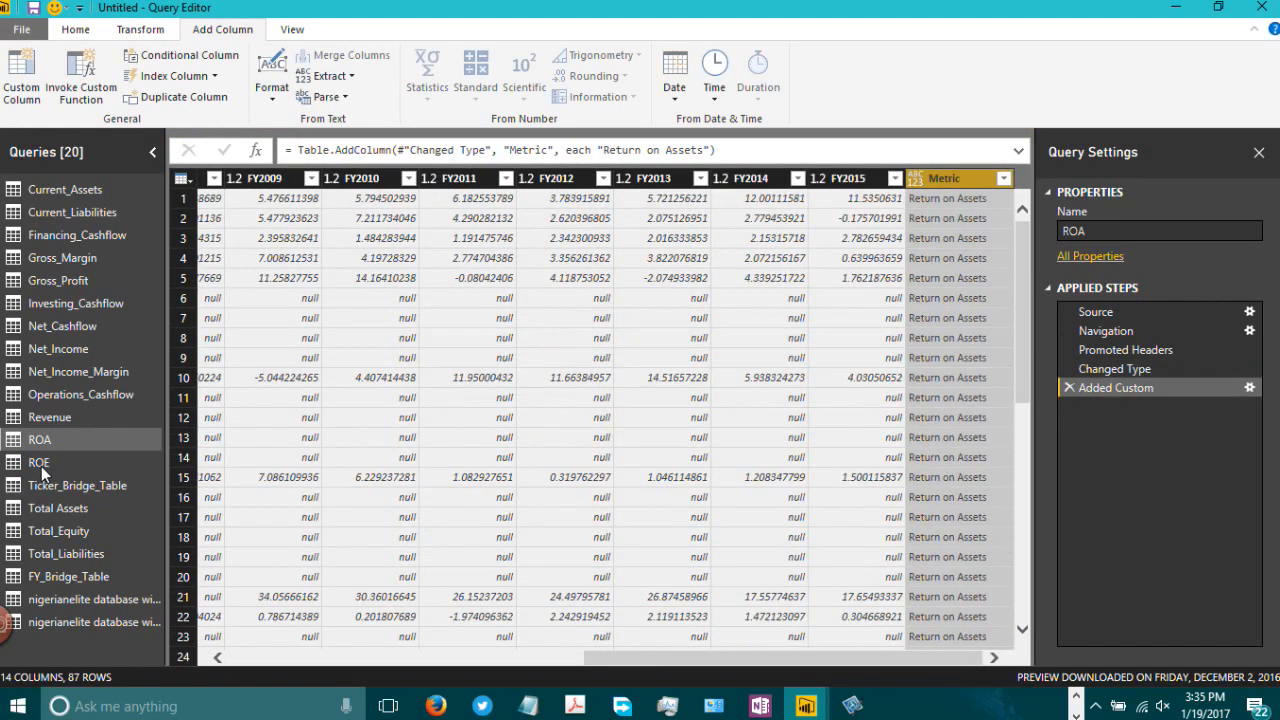
# Step: Add a custom column named Metric to the ROE query with the formula "Return on Equity"
pyautogui.click(41, 464)
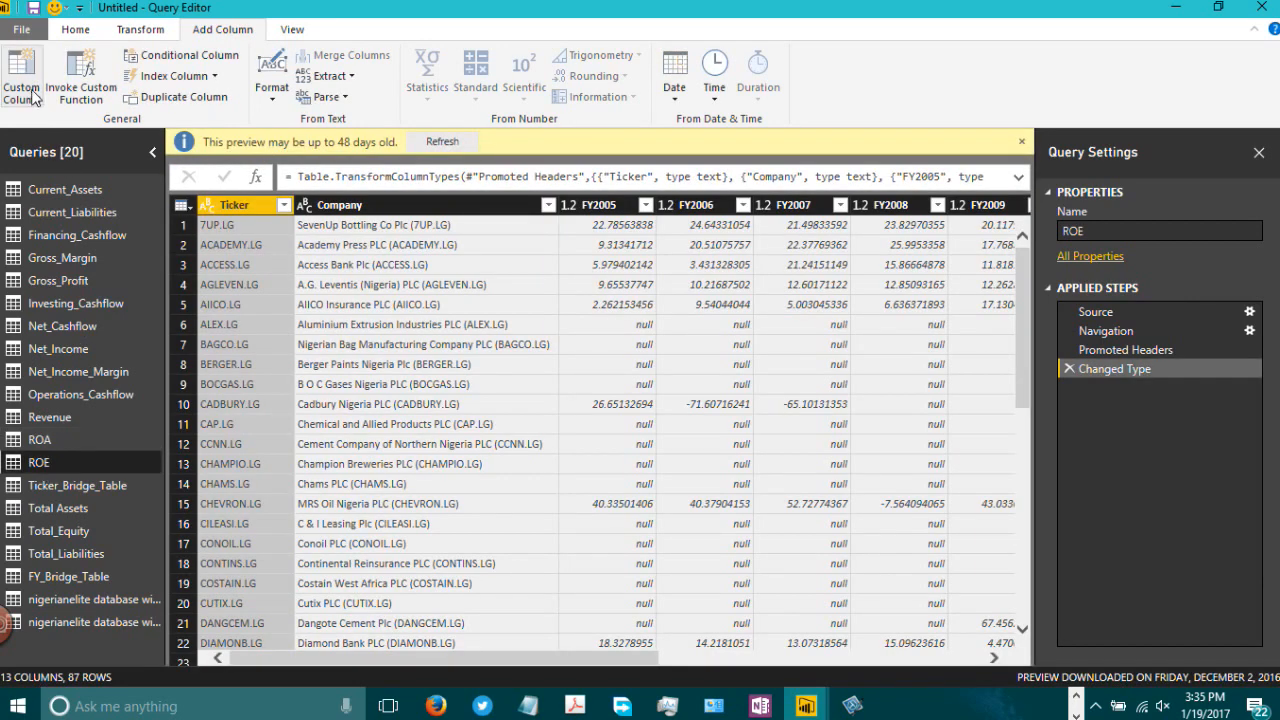
pyautogui.click(30, 92)
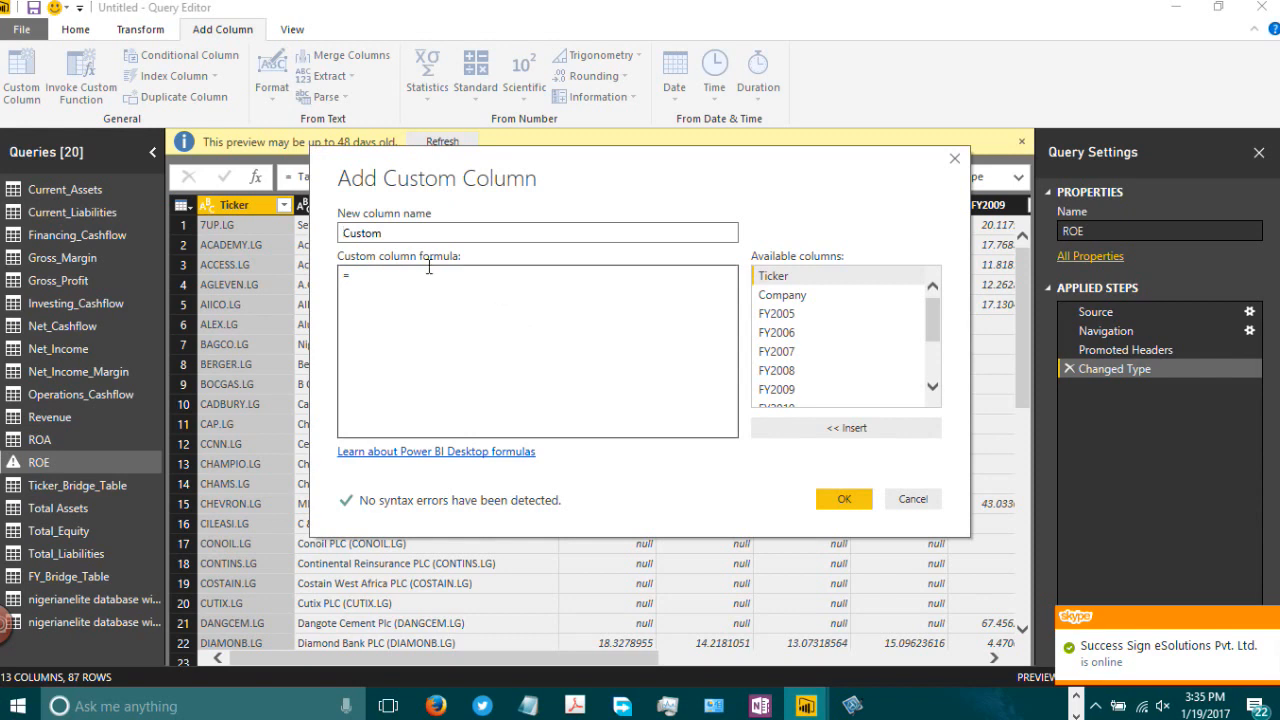
pyautogui.write('Metric')
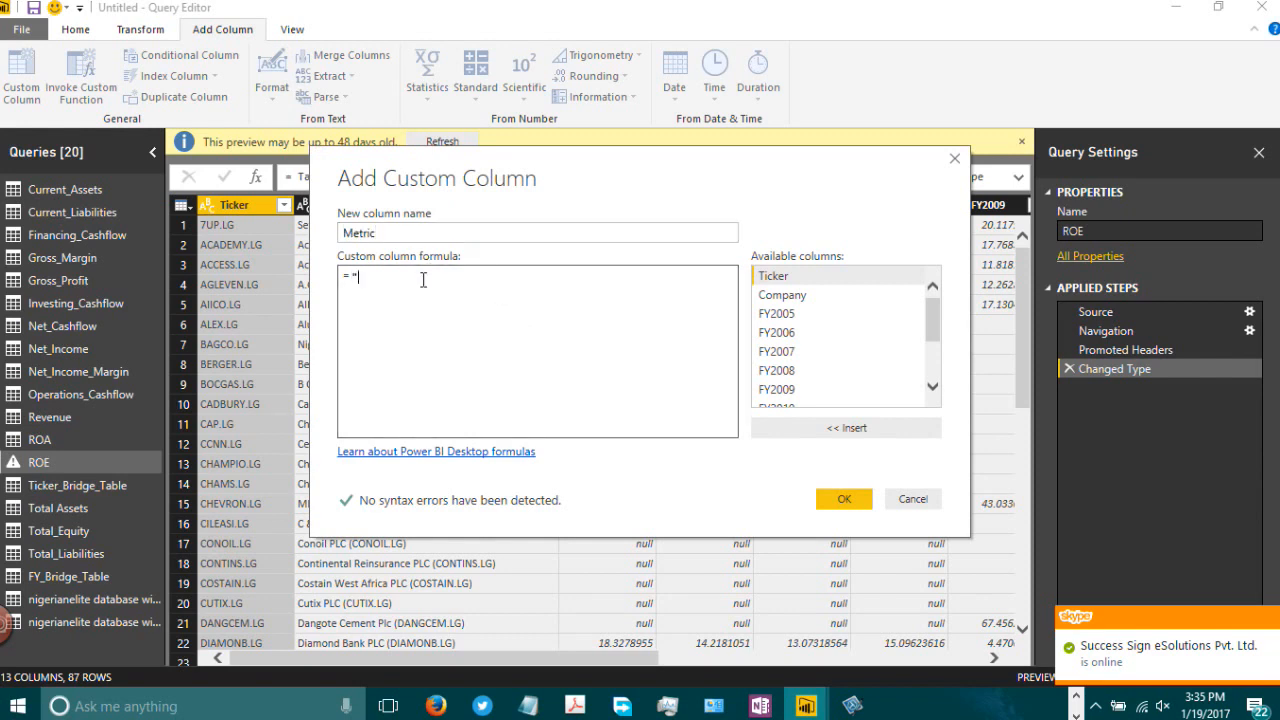
pyautogui.write('eturn i')
pyautogui.press('BackSpace')
pyautogui.write('on')
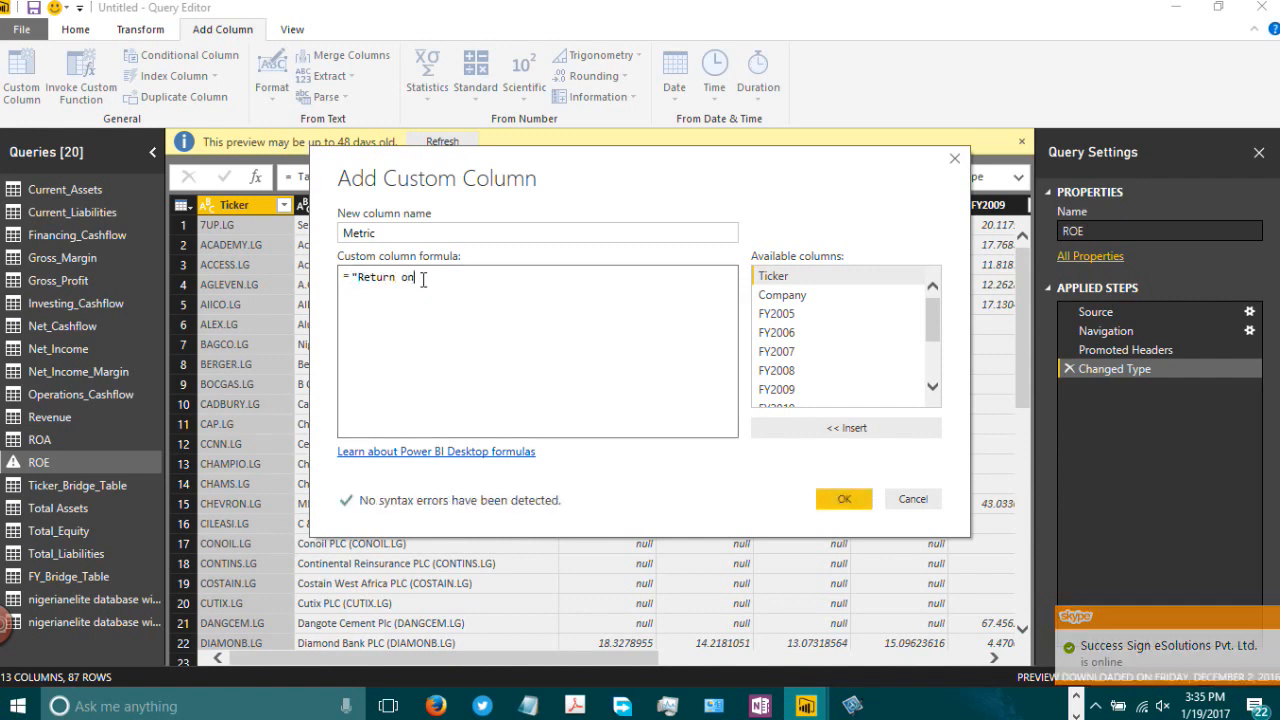
pyautogui.write(' Equity')
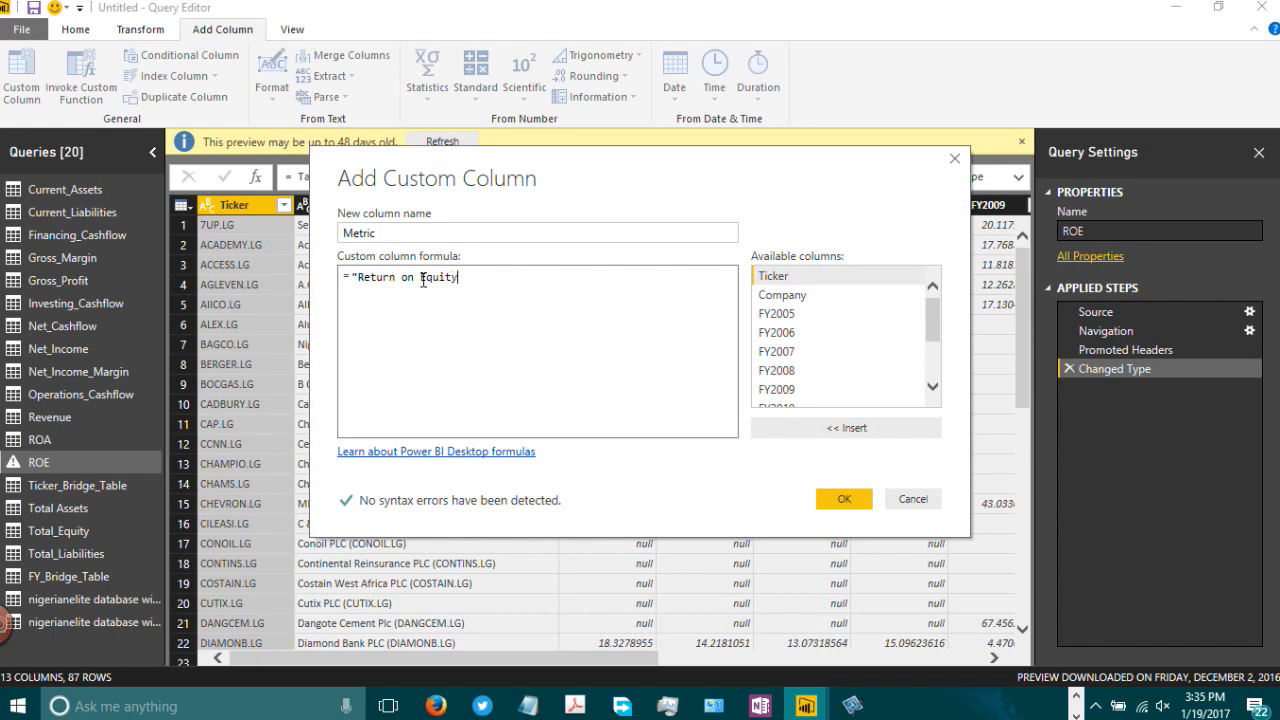
pyautogui.click(843, 502)
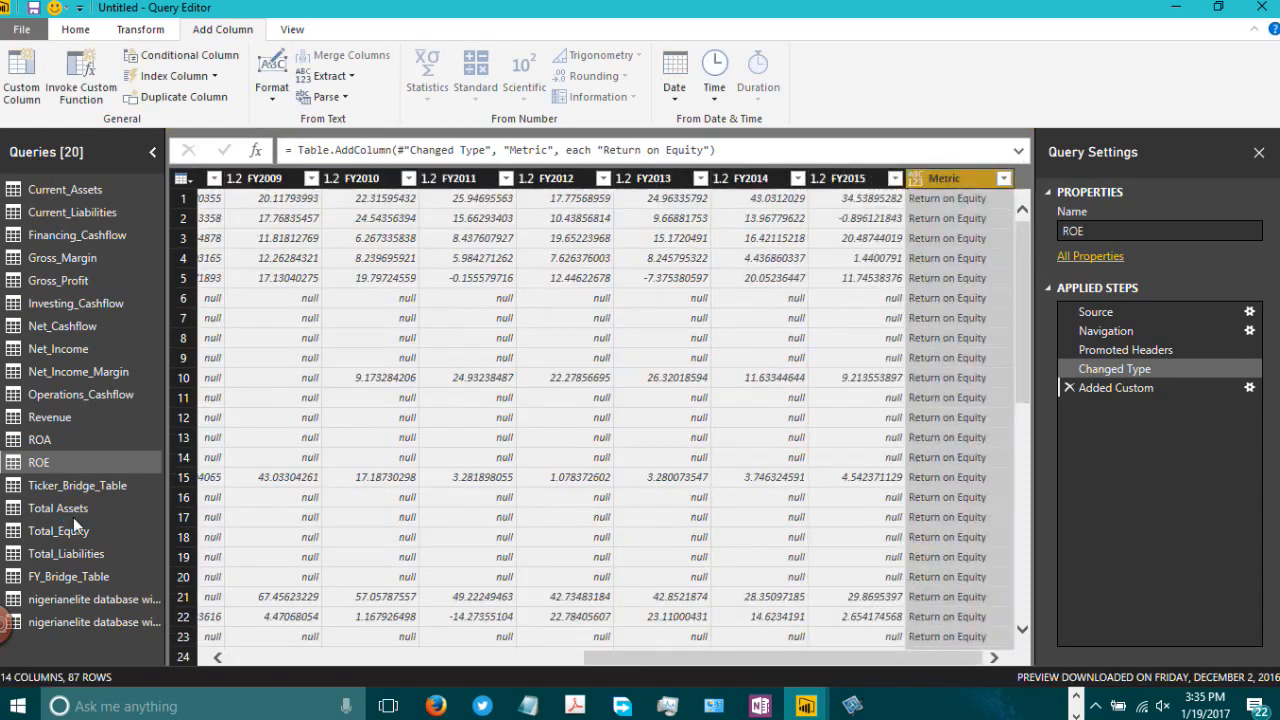
# Step: Add a custom column named Metric to the Total Assets query with the formula "Total Assets"
pyautogui.click(77, 512)
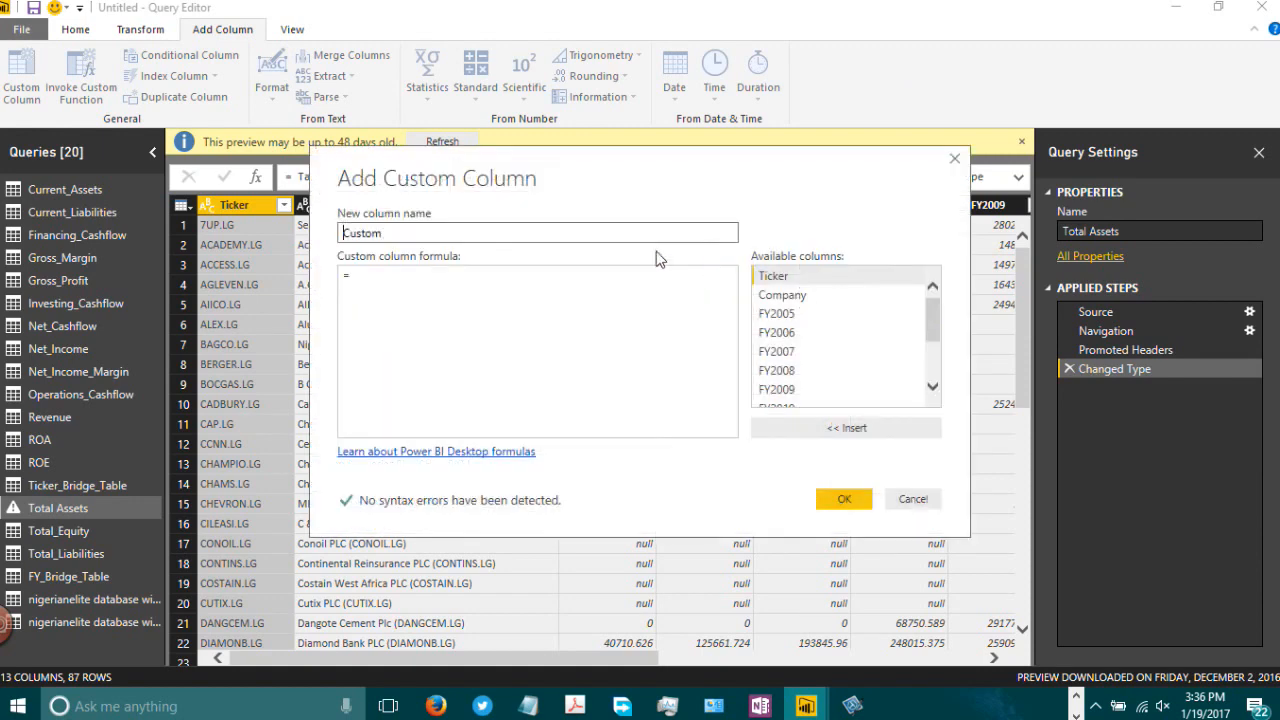
pyautogui.doubleClick(412, 231)
pyautogui.write('Metric')
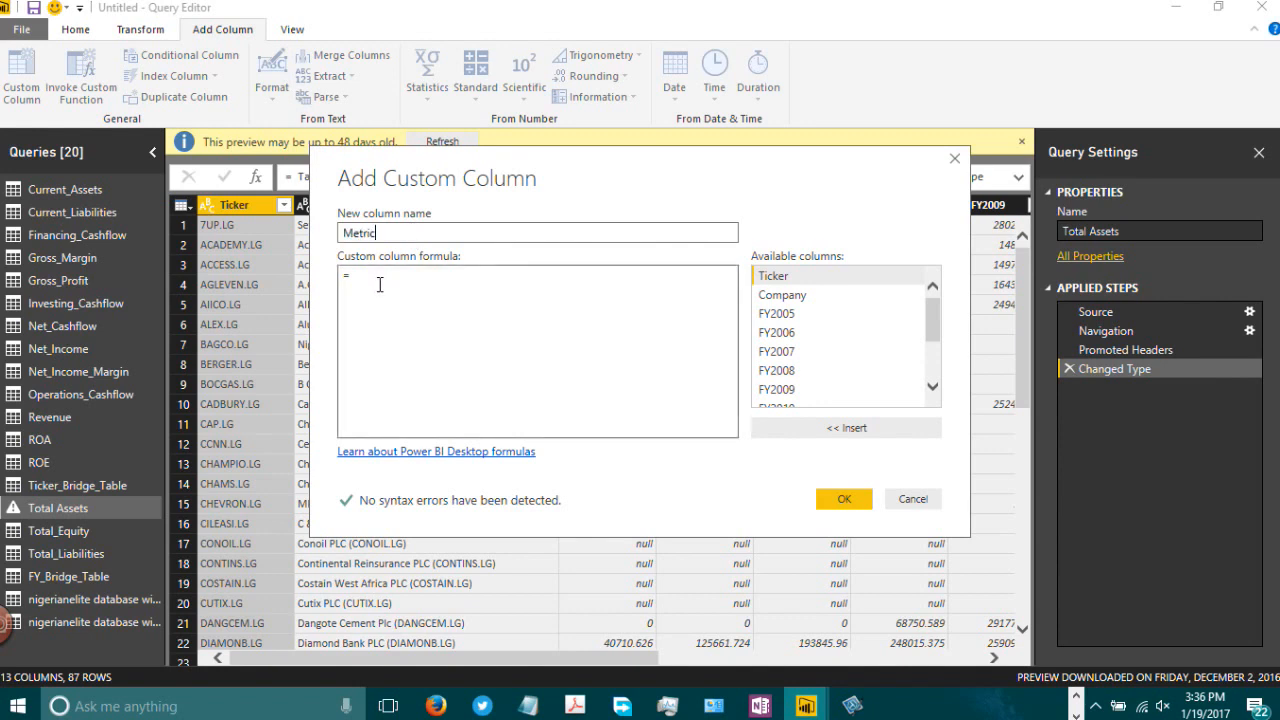
pyautogui.click(378, 285)
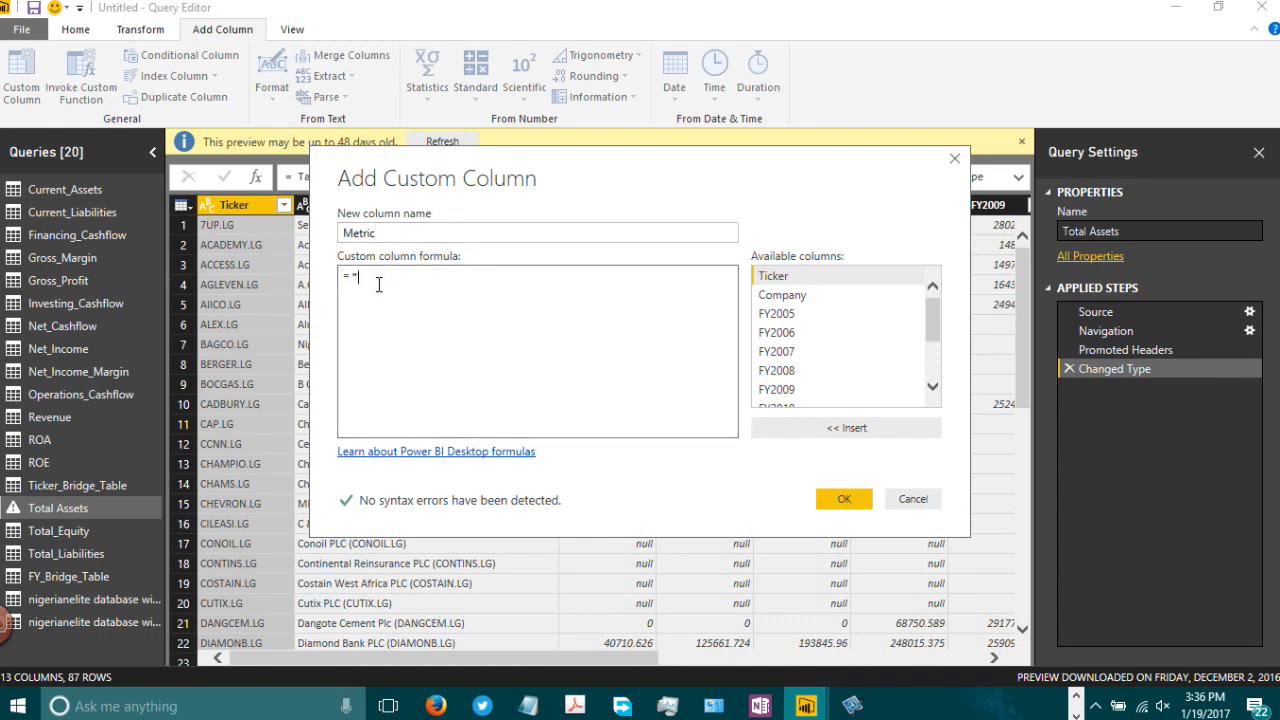
pyautogui.write('"Total Assets"')
pyautogui.click(843, 499)
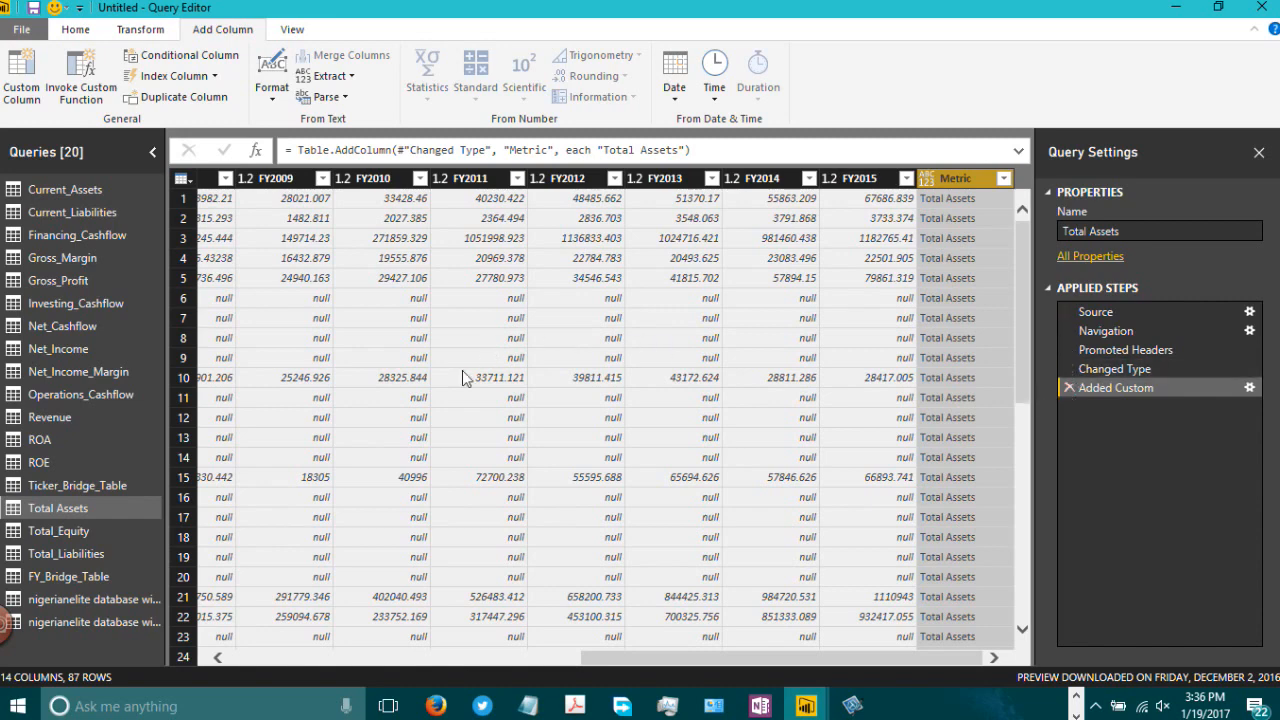
# Step: Add a custom column named Metric to the Total_Equity query with the formula "Total Equity"
pyautogui.click(60, 533)
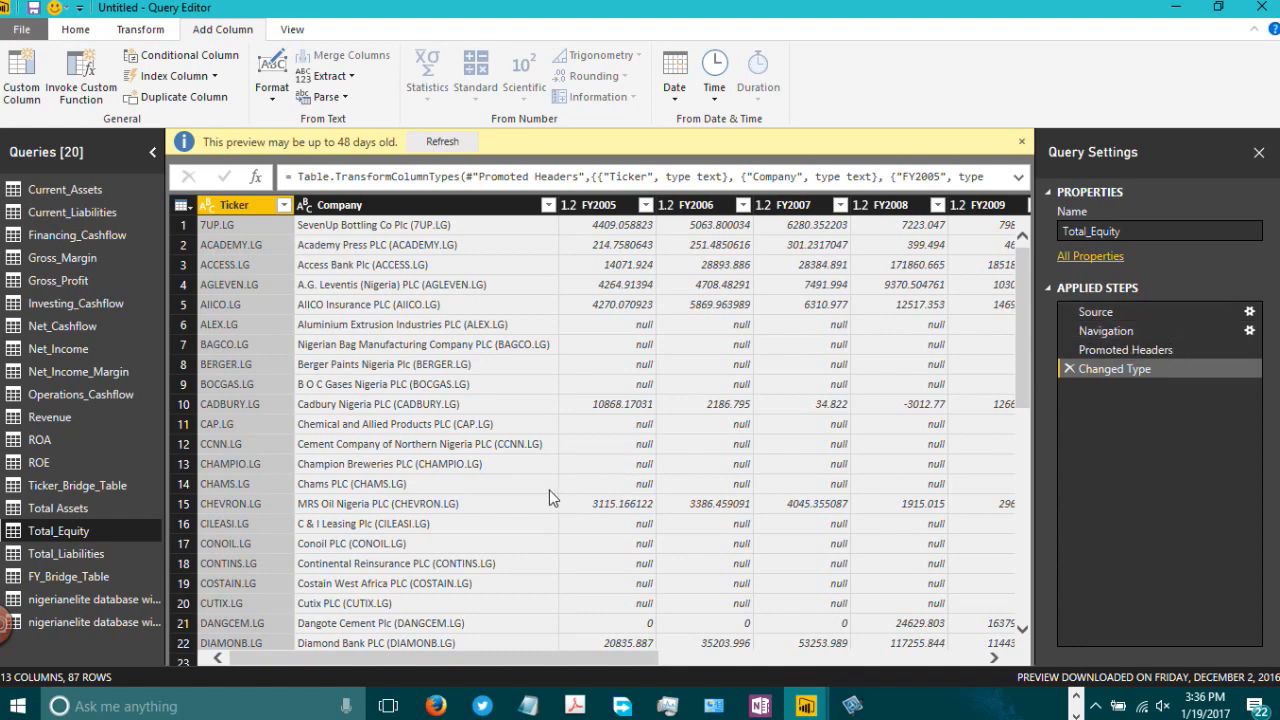
pyautogui.click(22, 80)
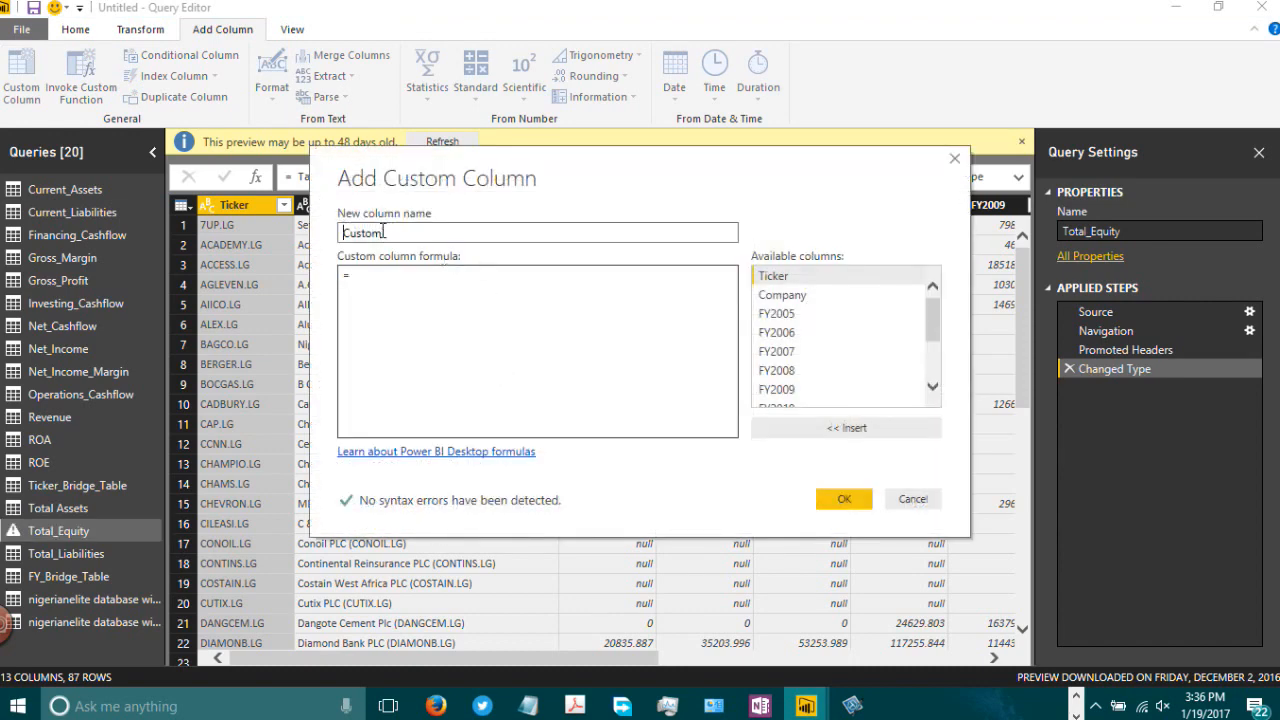
pyautogui.moveTo(385, 232); pyautogui.dragTo(333, 232)
pyautogui.write('Metric')
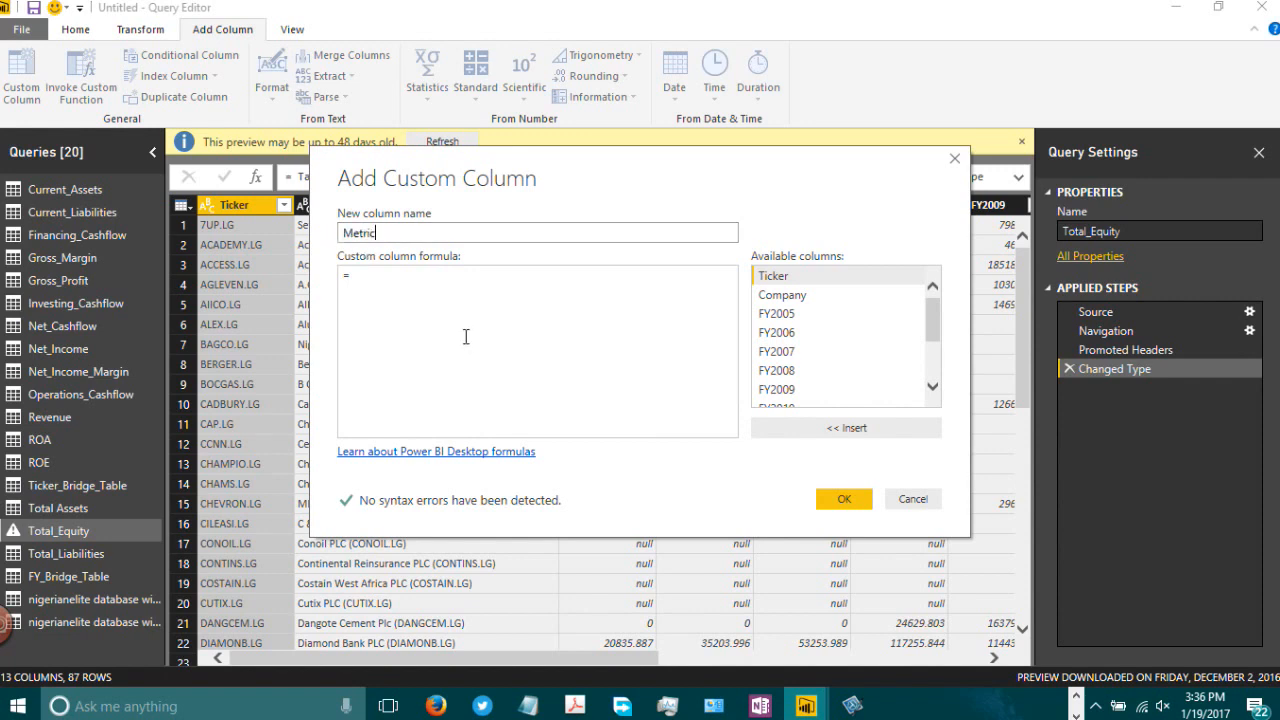
pyautogui.click(438, 300)
pyautogui.write('"')
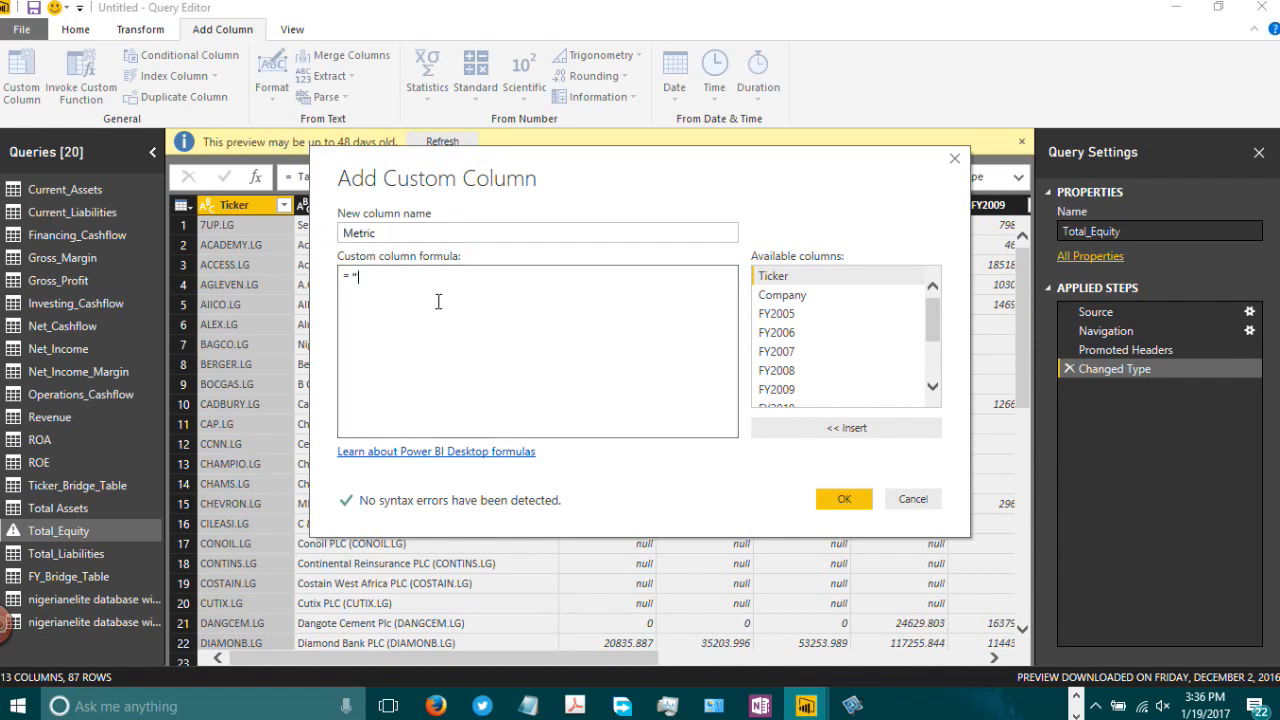
pyautogui.write('Total Equity"')
pyautogui.click(843, 499)
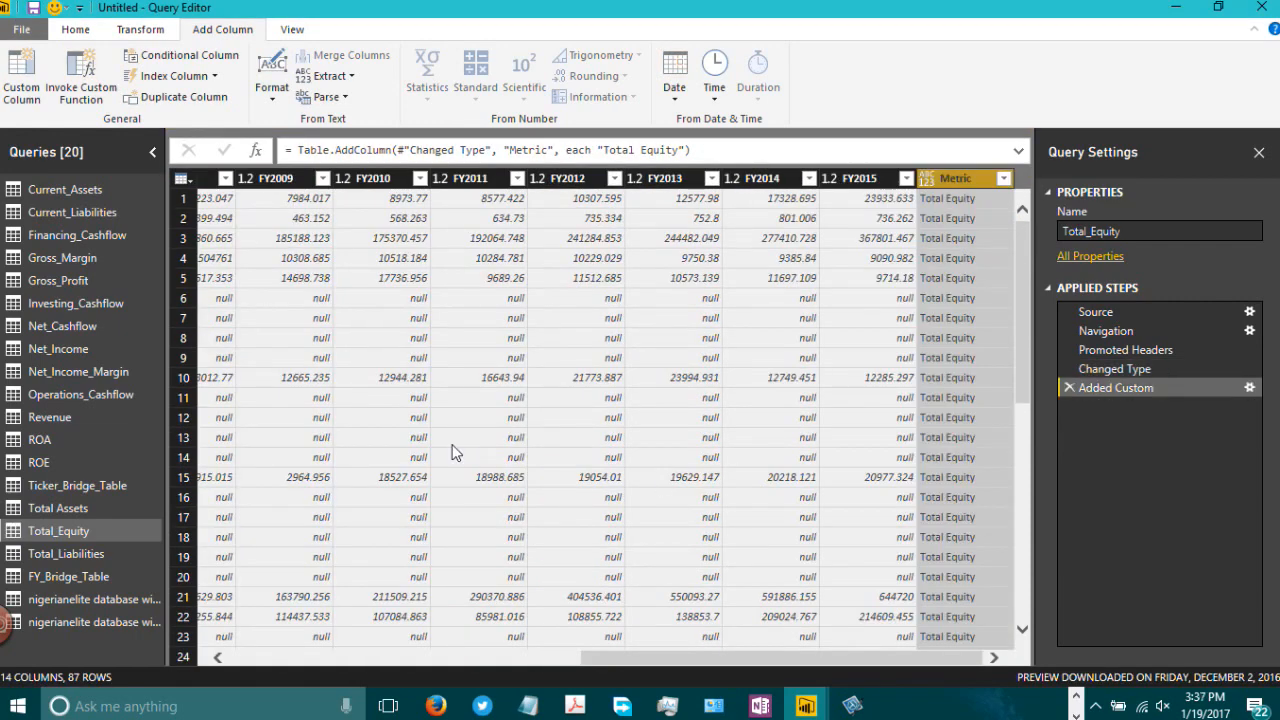
# Step: Add a custom column named Metric to the Total_Liabilities query with the formula "Total Liabilities"
pyautogui.click(84, 554)
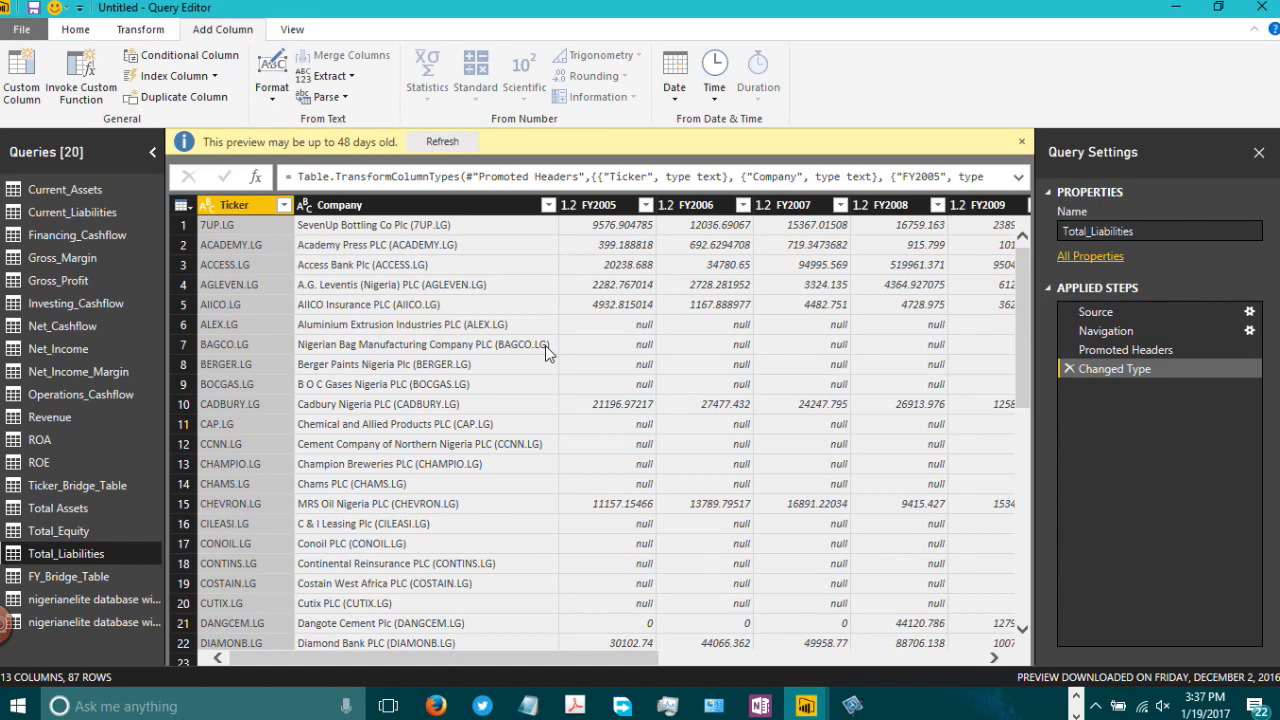
pyautogui.click(29, 86)
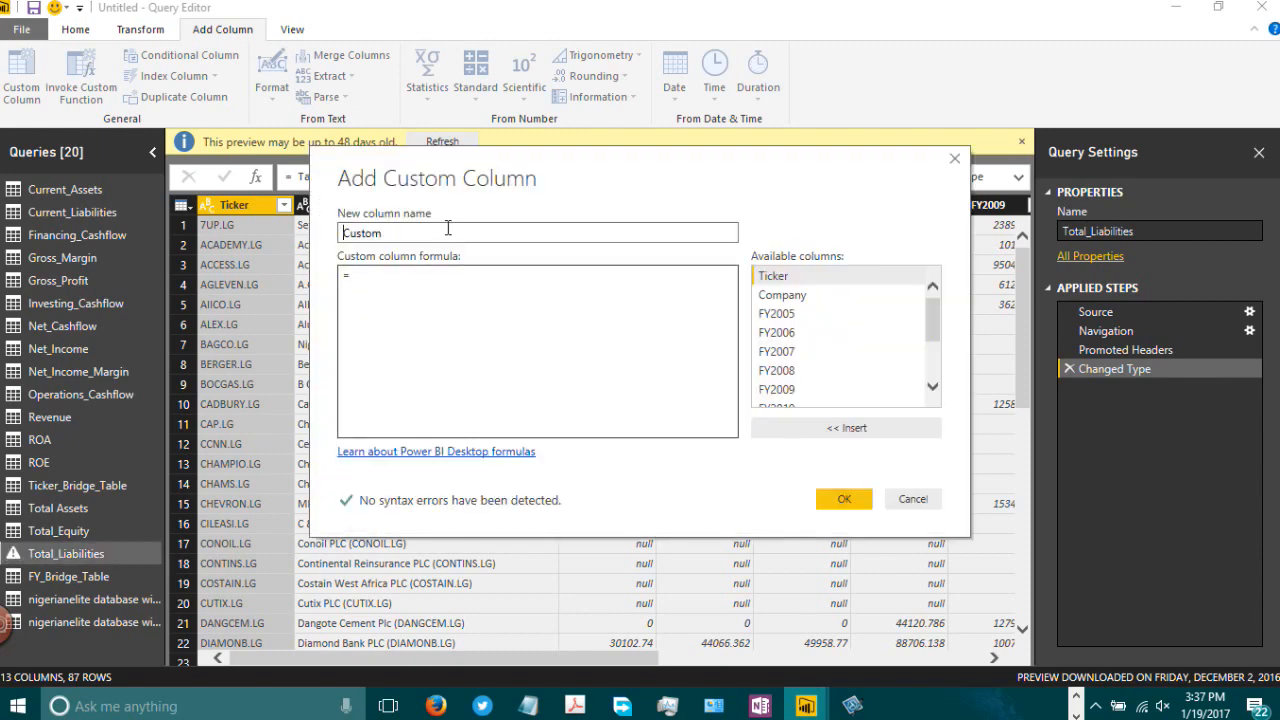
pyautogui.doubleClick(447, 233)
pyautogui.write('Metric')
pyautogui.click(438, 287)
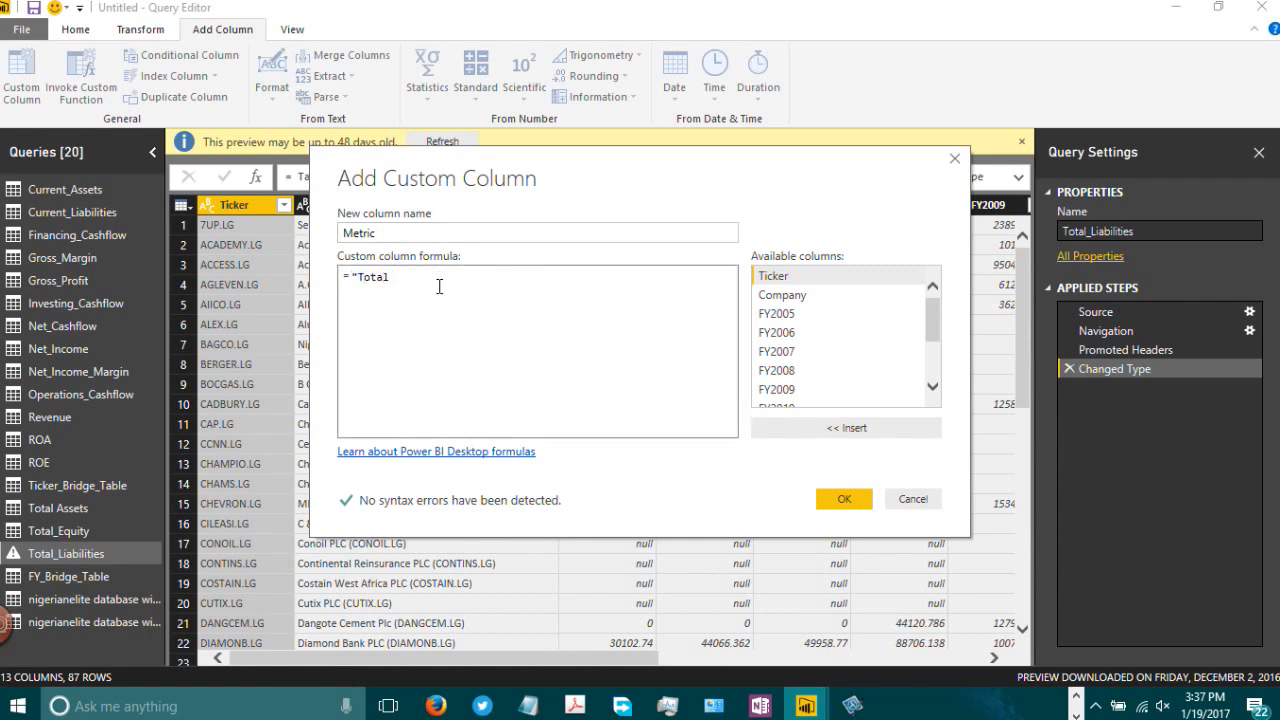
pyautogui.write('"Total Liabil')
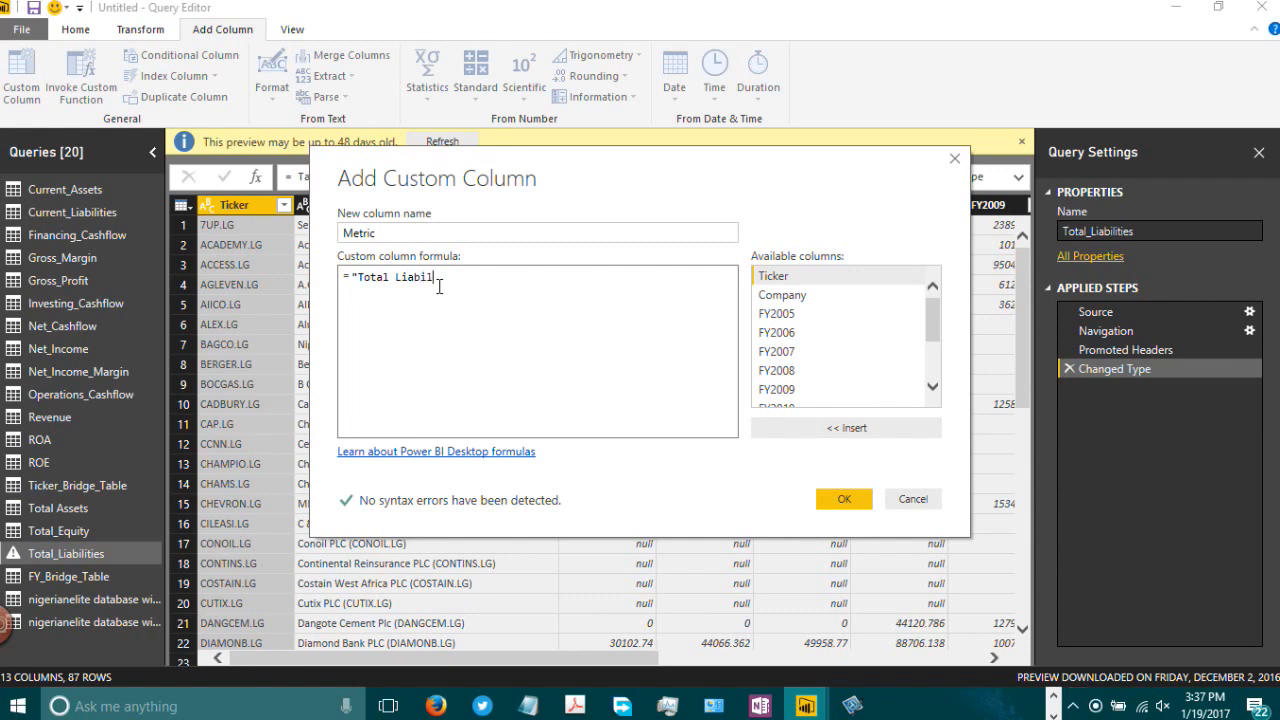
pyautogui.write('ities"')
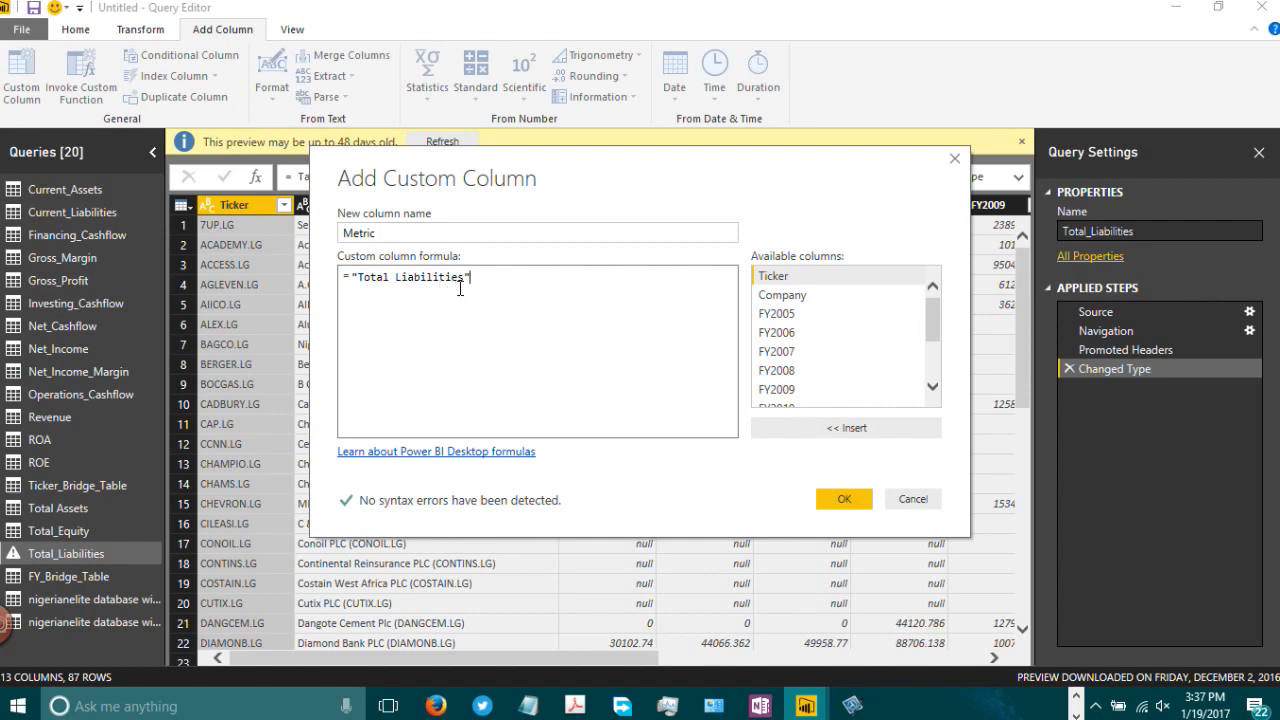
pyautogui.click(842, 500)
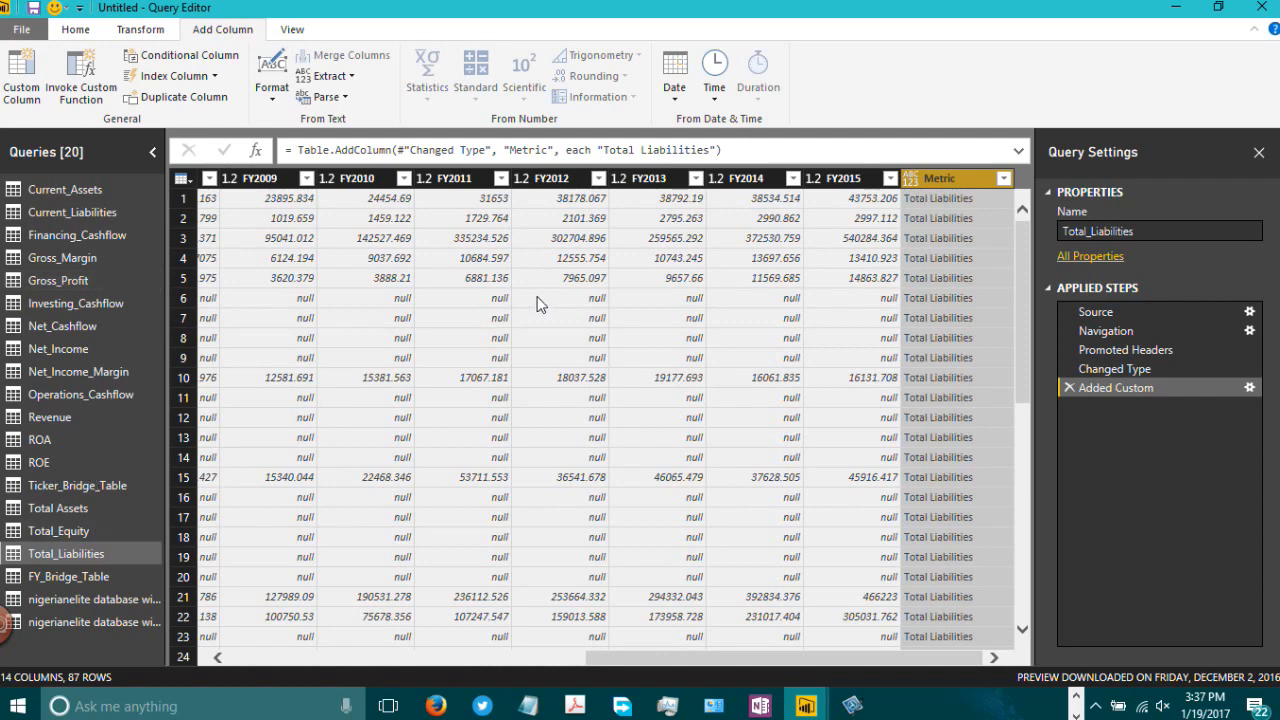
pyautogui.moveTo(602, 691); pyautogui.dragTo(346, 680)
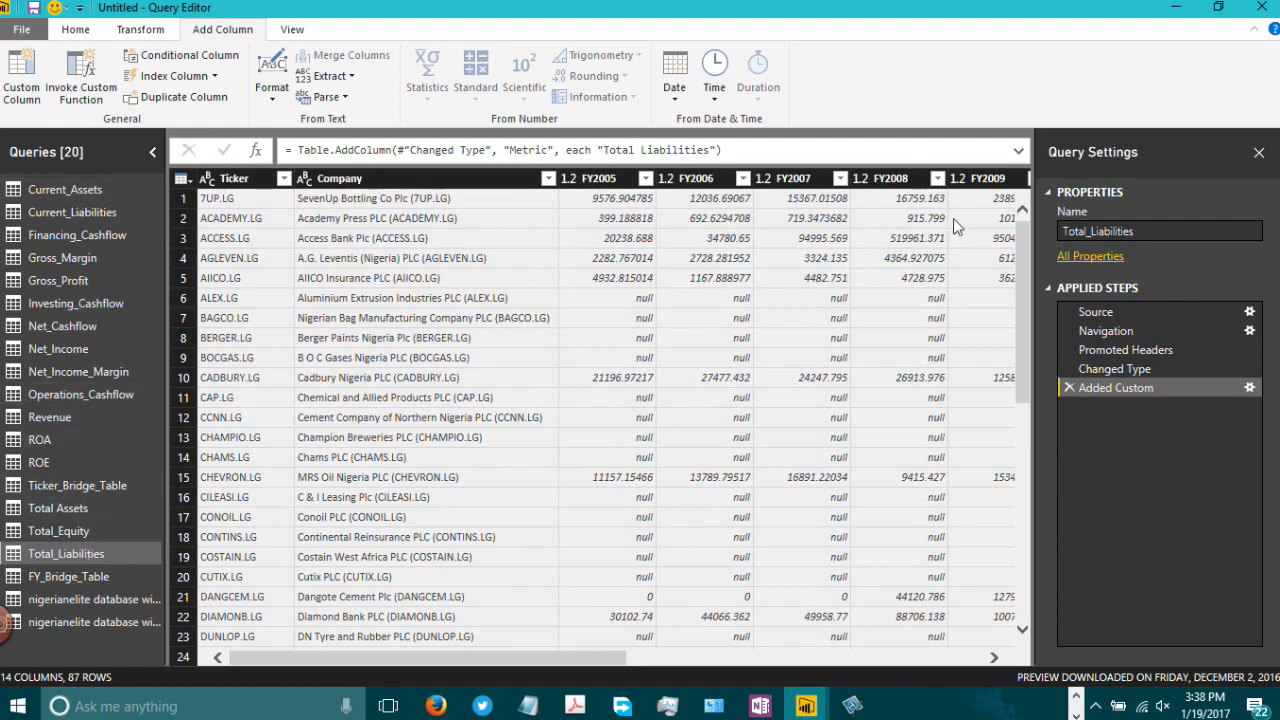
pyautogui.click(141, 33)
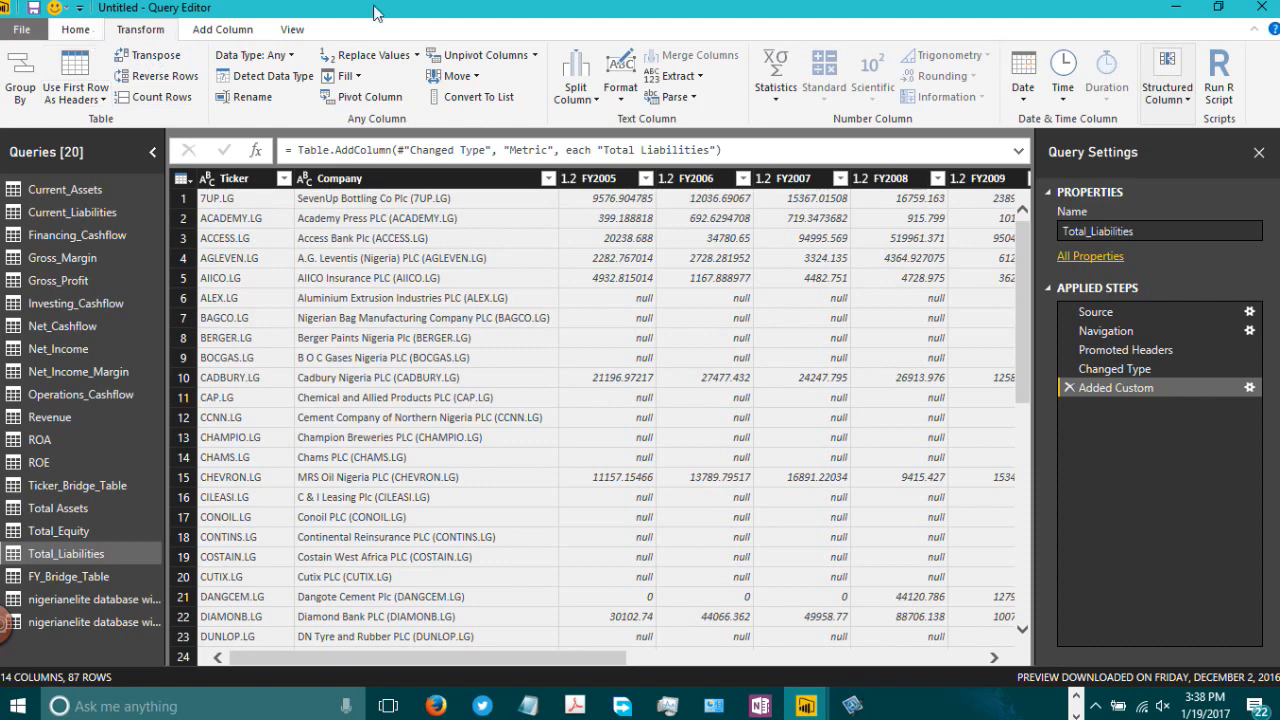
# Step: Start appending queries as a new query with three or more tables, adding Current_Assets, Current_Liabilities and Financing_Cashflow to Total_Liabilities
pyautogui.click(76, 29)
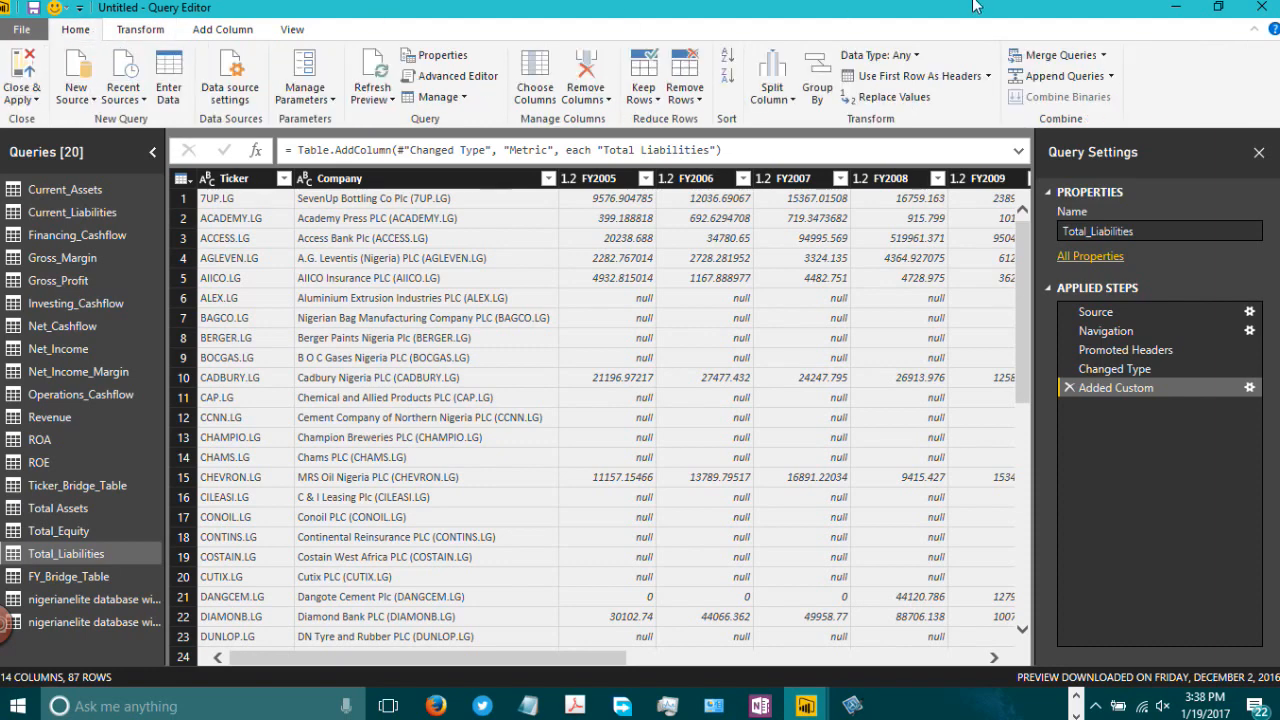
pyautogui.click(1111, 77)
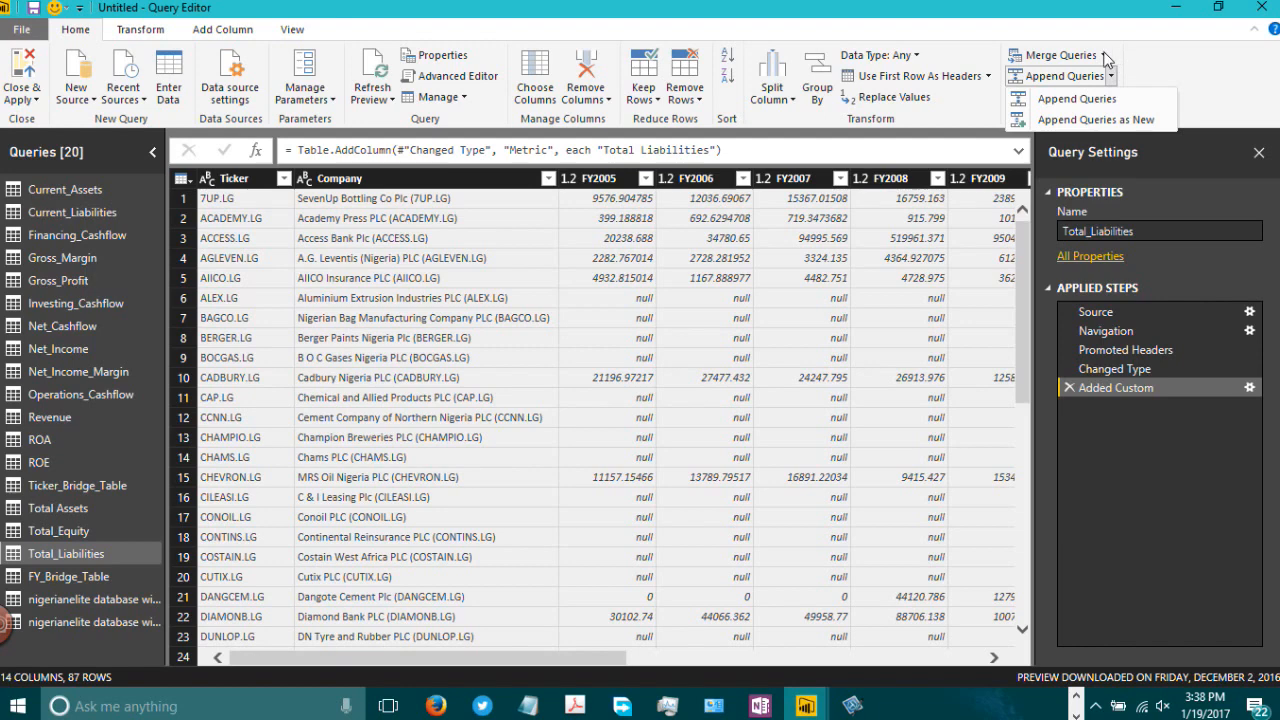
pyautogui.click(1095, 121)
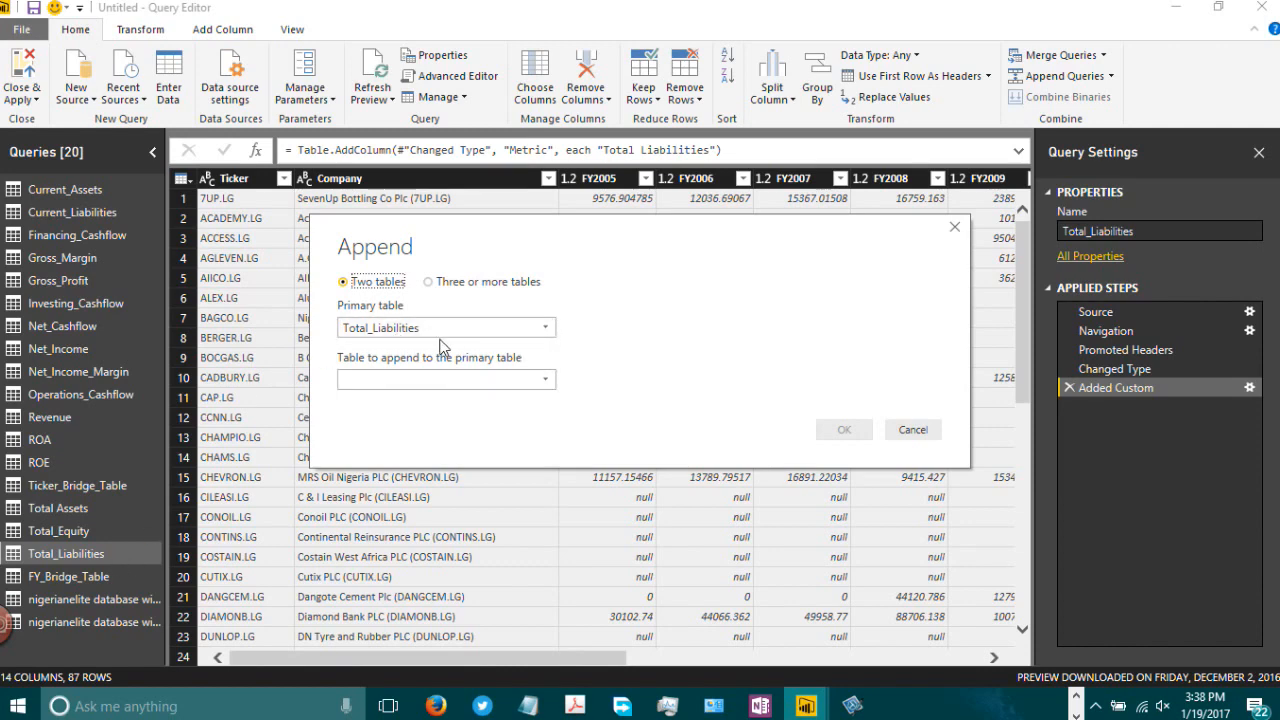
pyautogui.click(431, 283)
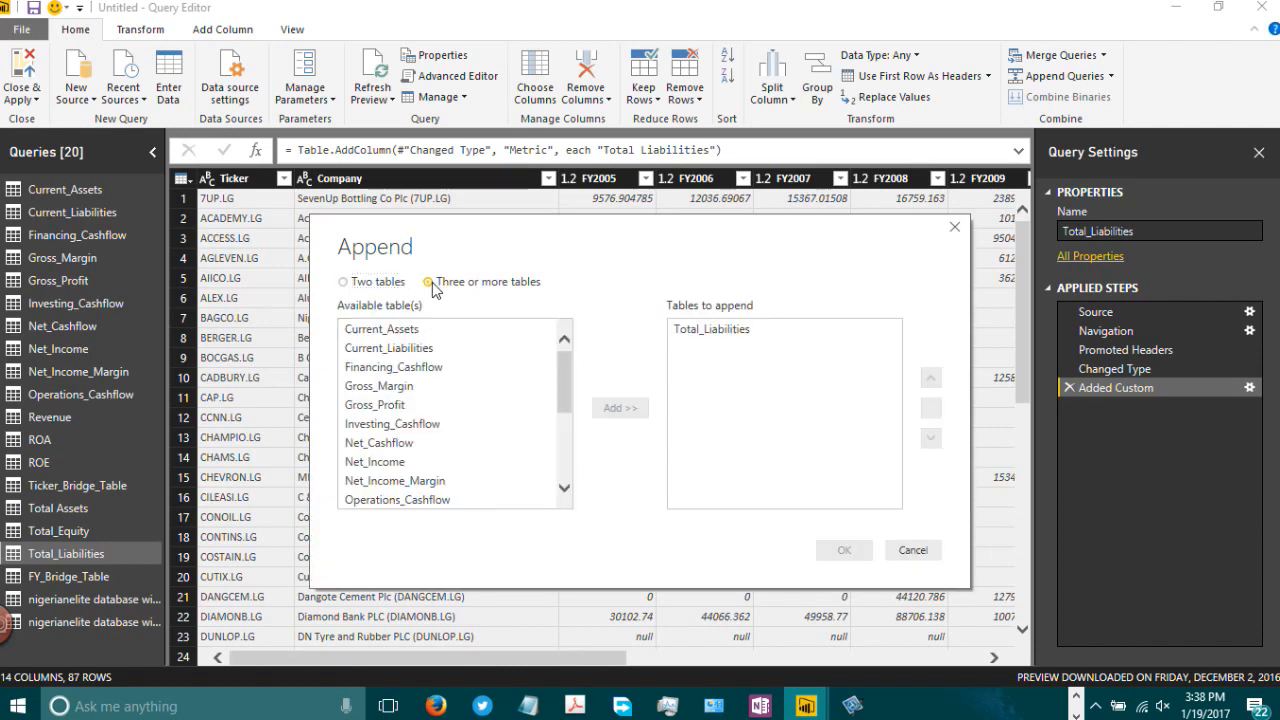
pyautogui.click(415, 331)
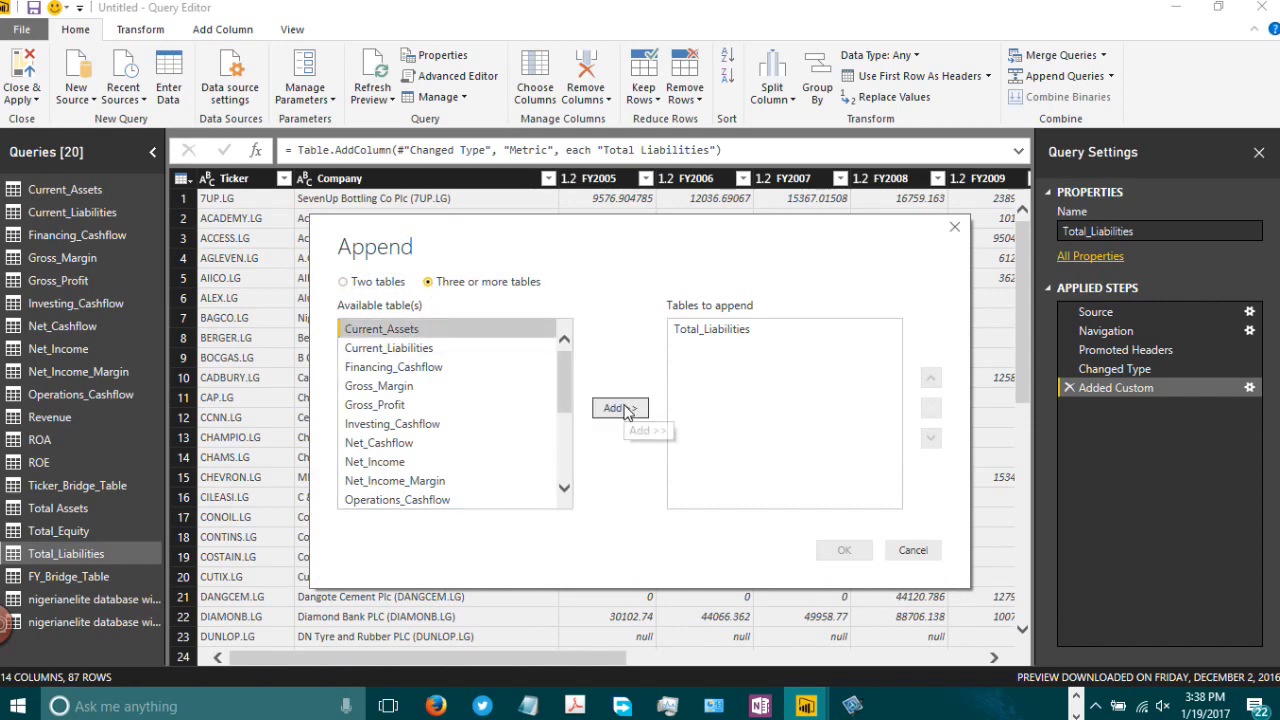
pyautogui.click(622, 409)
pyautogui.click(383, 350)
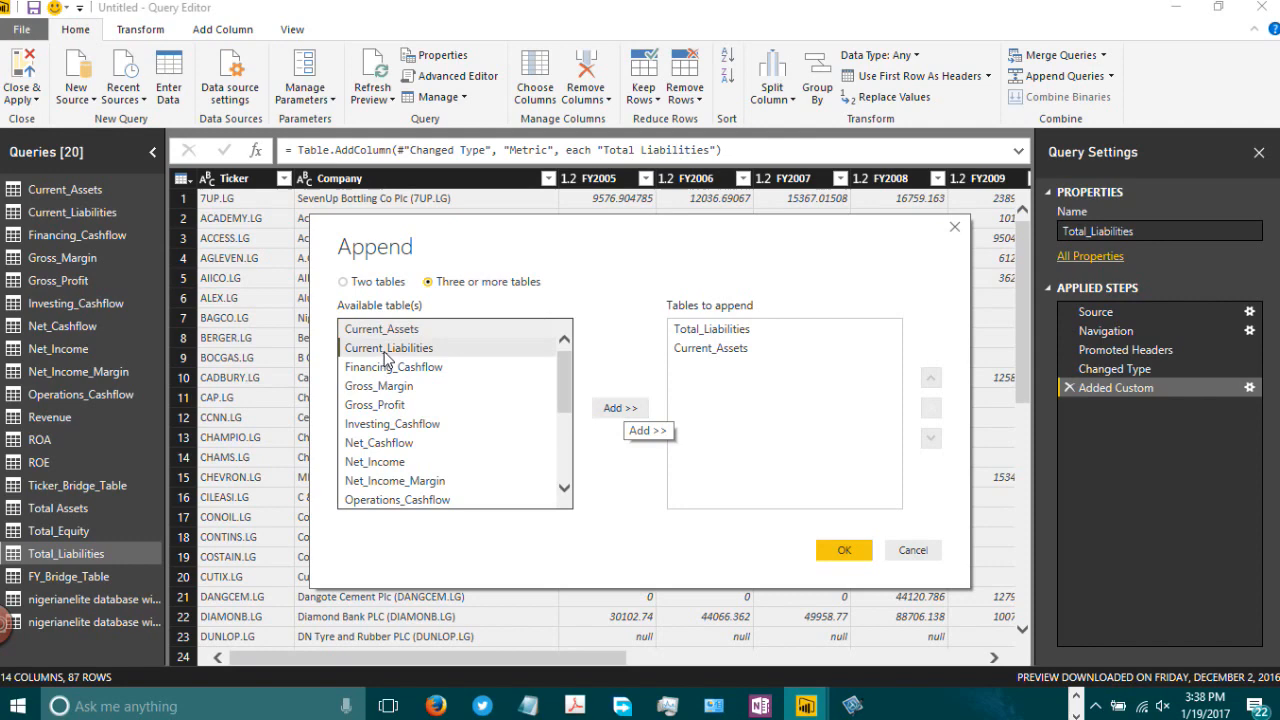
pyautogui.click(622, 409)
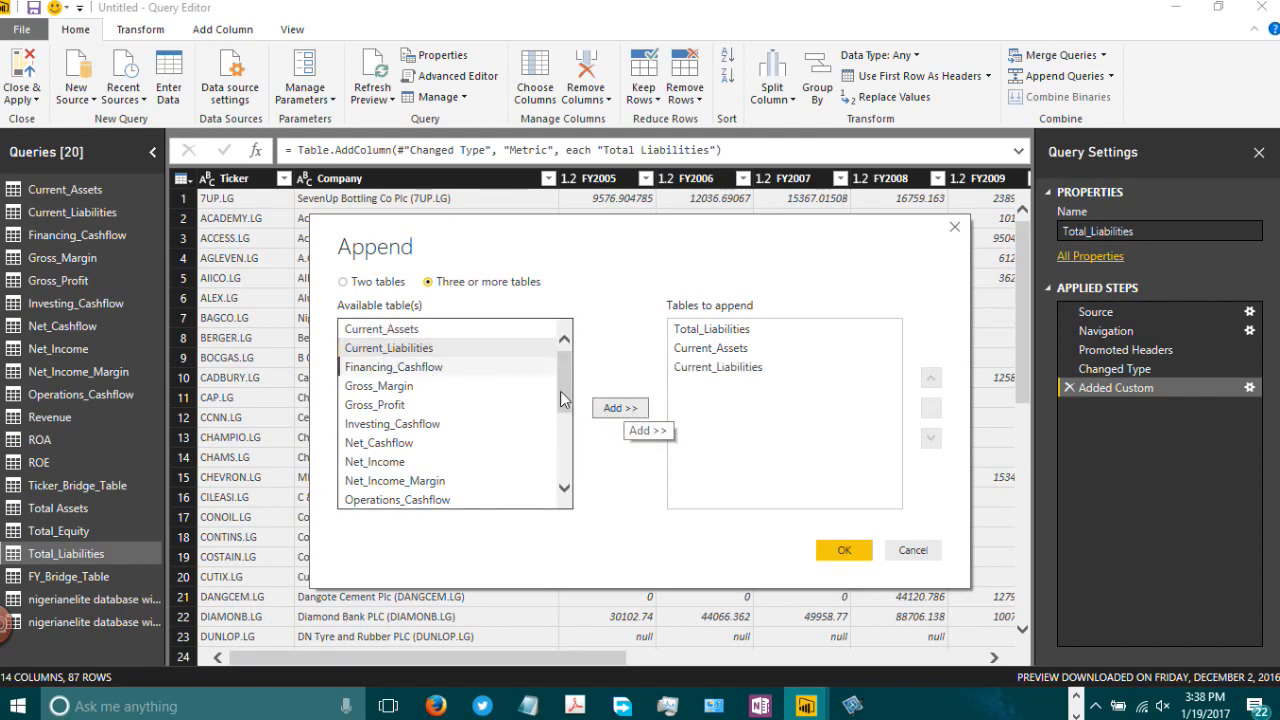
pyautogui.click(427, 368)
pyautogui.click(614, 409)
# Step: Add Gross_Margin, Gross_Profit, Investing_Cashflow, Net_Cashflow and Net_Income to the tables to append
pyautogui.click(434, 403)
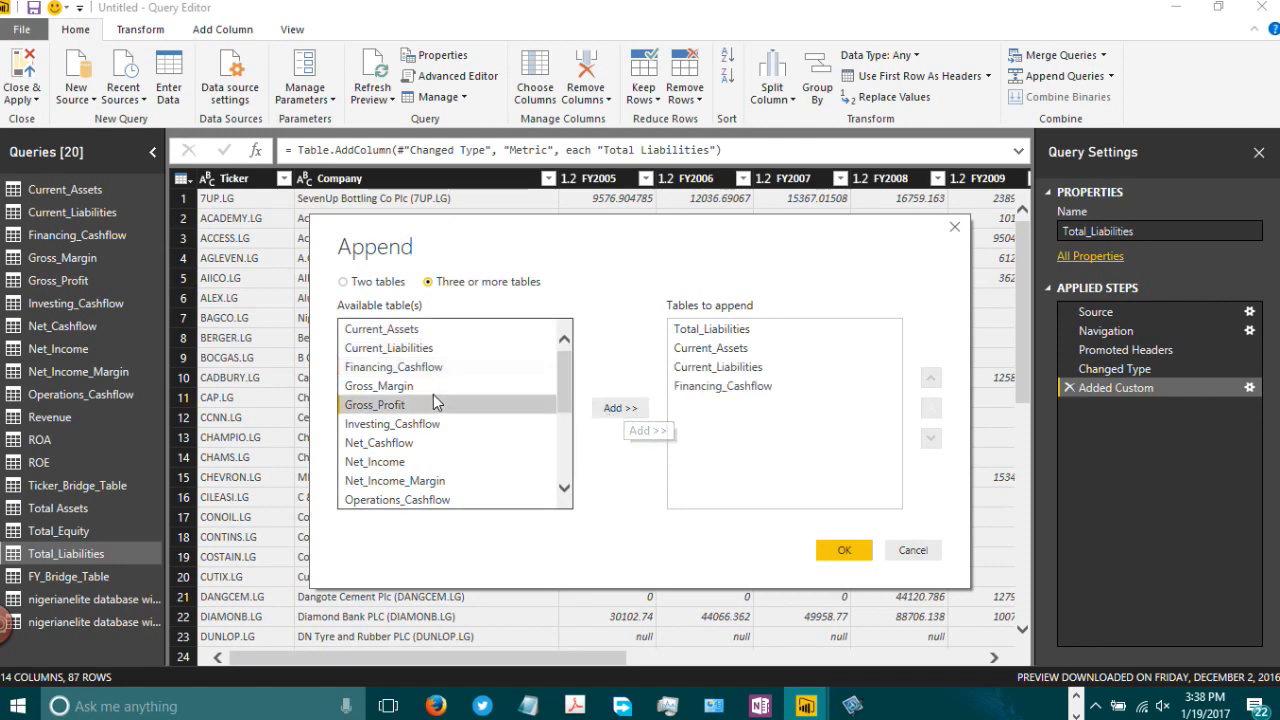
pyautogui.click(519, 390)
pyautogui.click(612, 409)
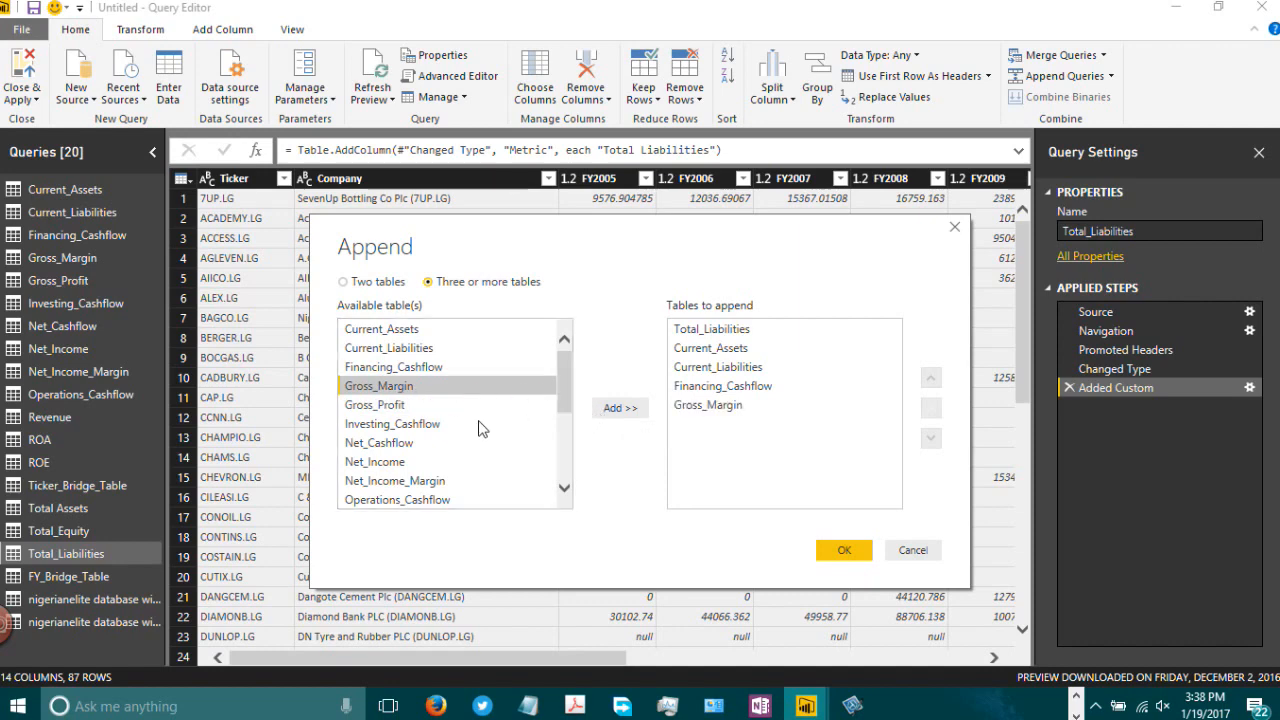
pyautogui.click(426, 408)
pyautogui.click(612, 409)
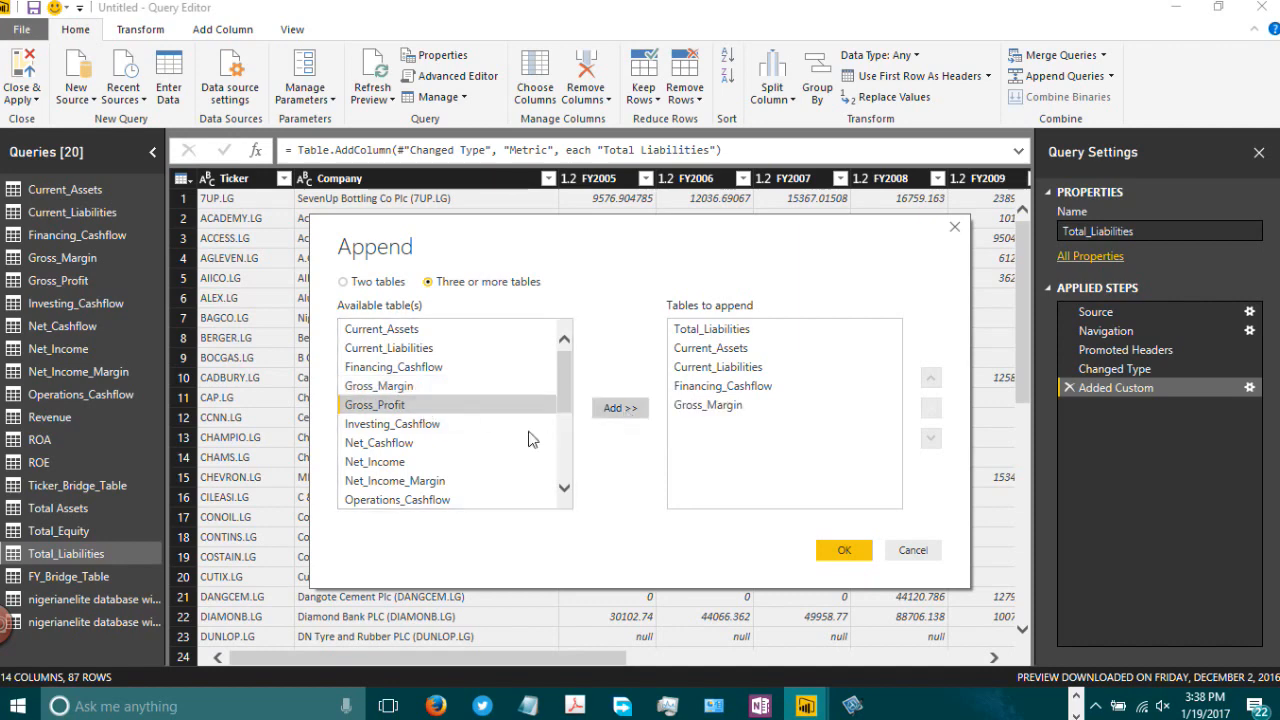
pyautogui.click(440, 425)
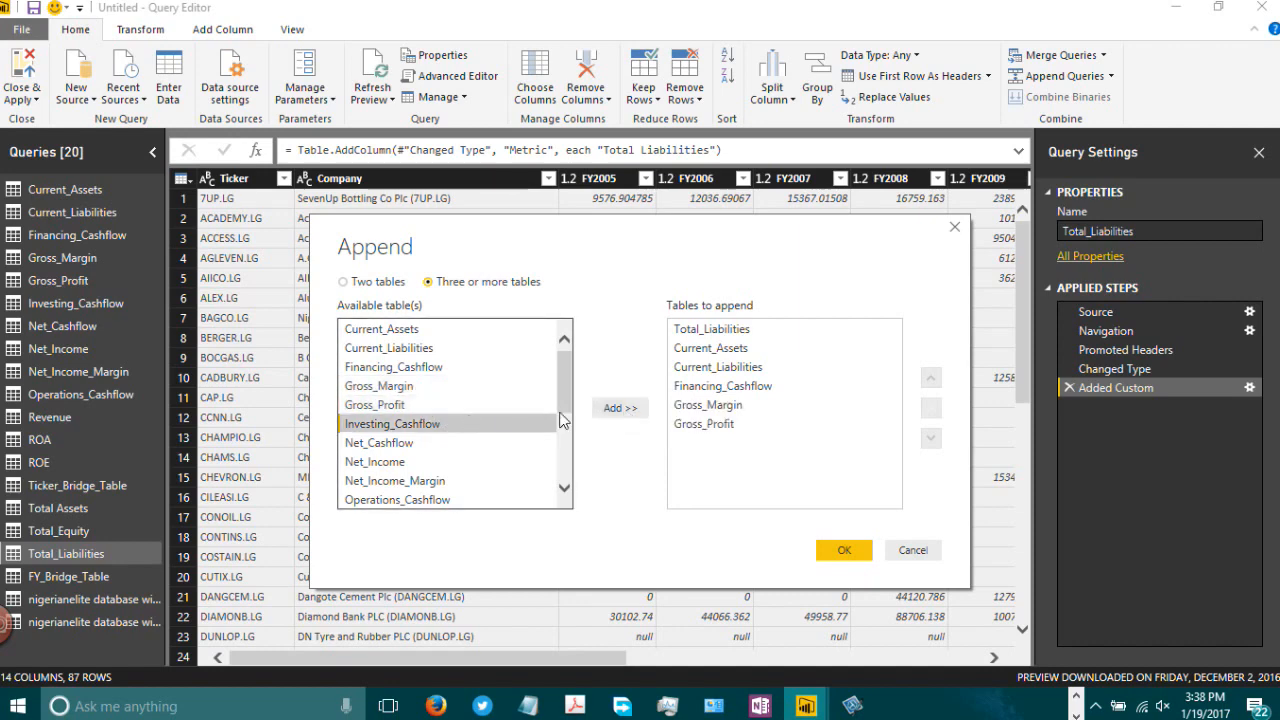
pyautogui.click(612, 409)
pyautogui.click(380, 443)
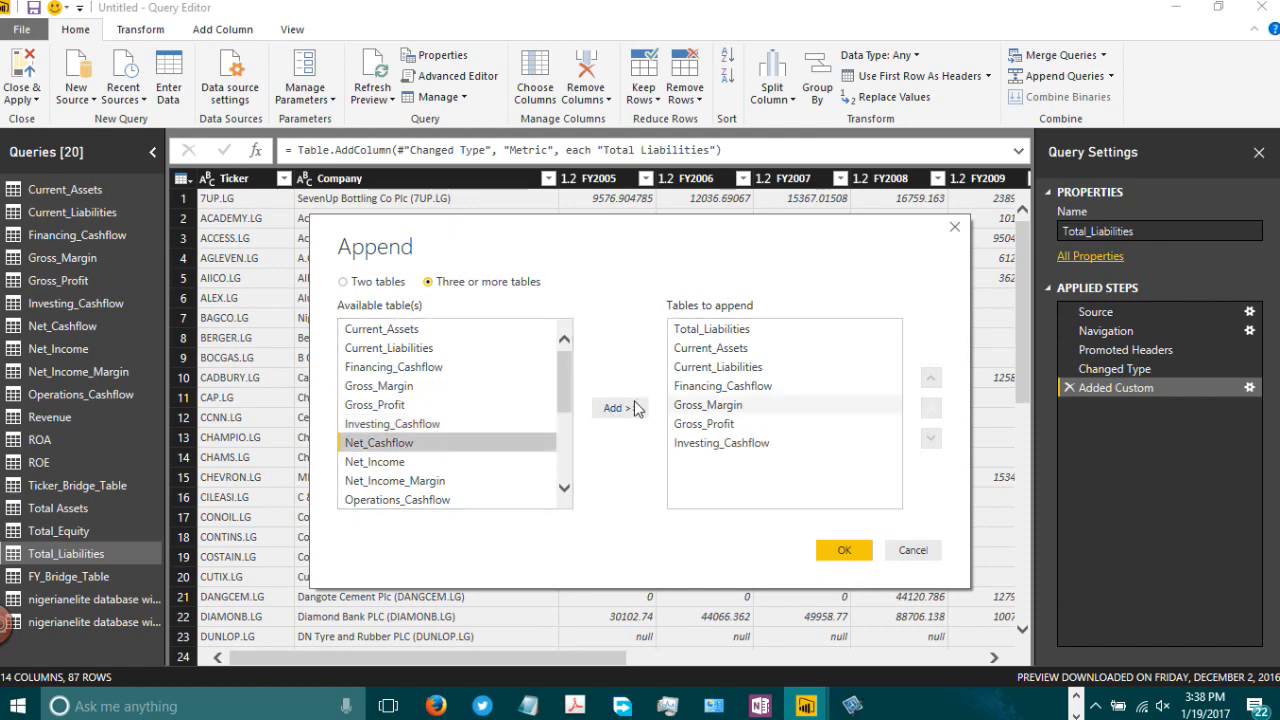
pyautogui.click(615, 409)
pyautogui.click(468, 462)
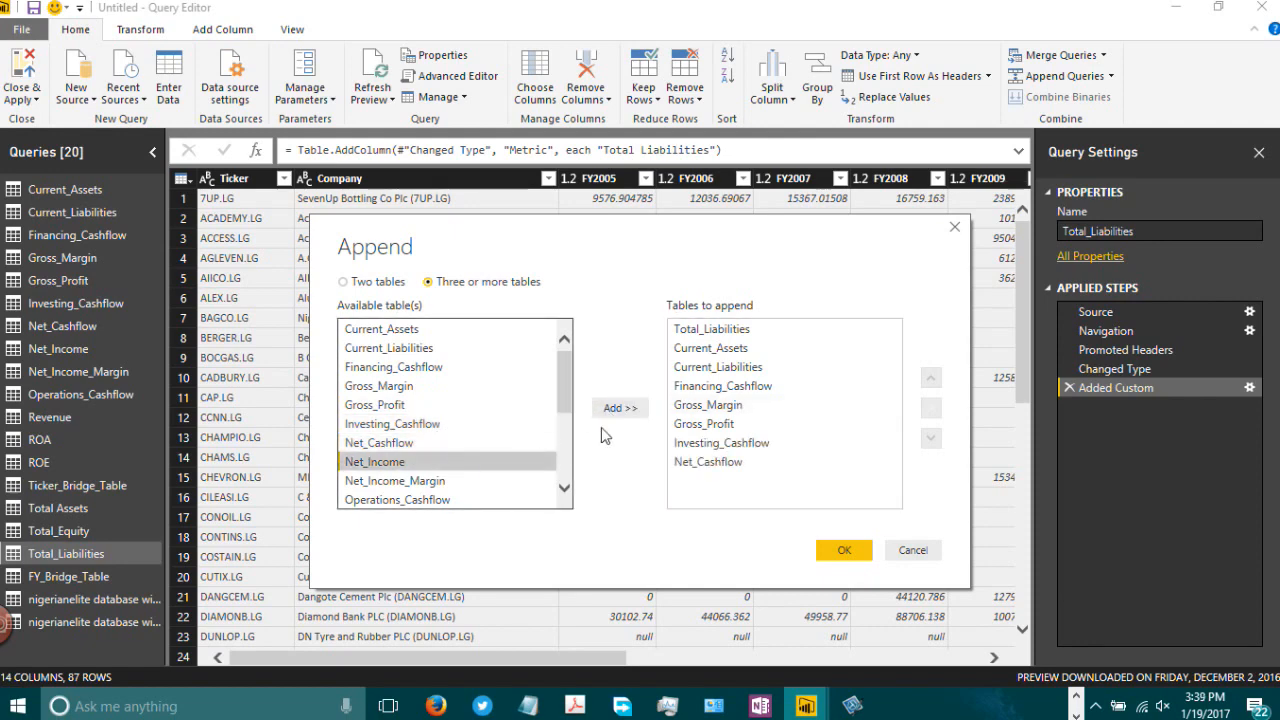
pyautogui.click(612, 408)
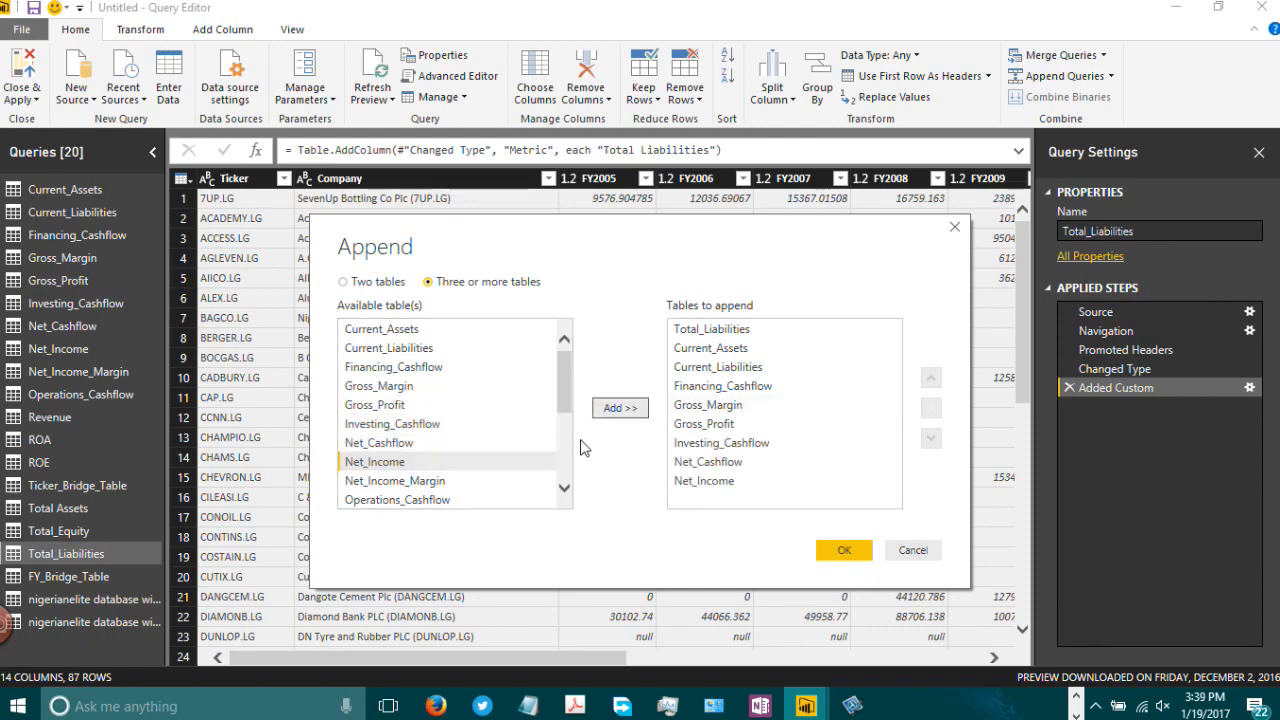
# Step: Add Net_Income_Margin, Operations_Cashflow, Revenue, ROA and ROE to the tables to append
pyautogui.click(438, 485)
pyautogui.moveTo(559, 387); pyautogui.dragTo(575, 436)
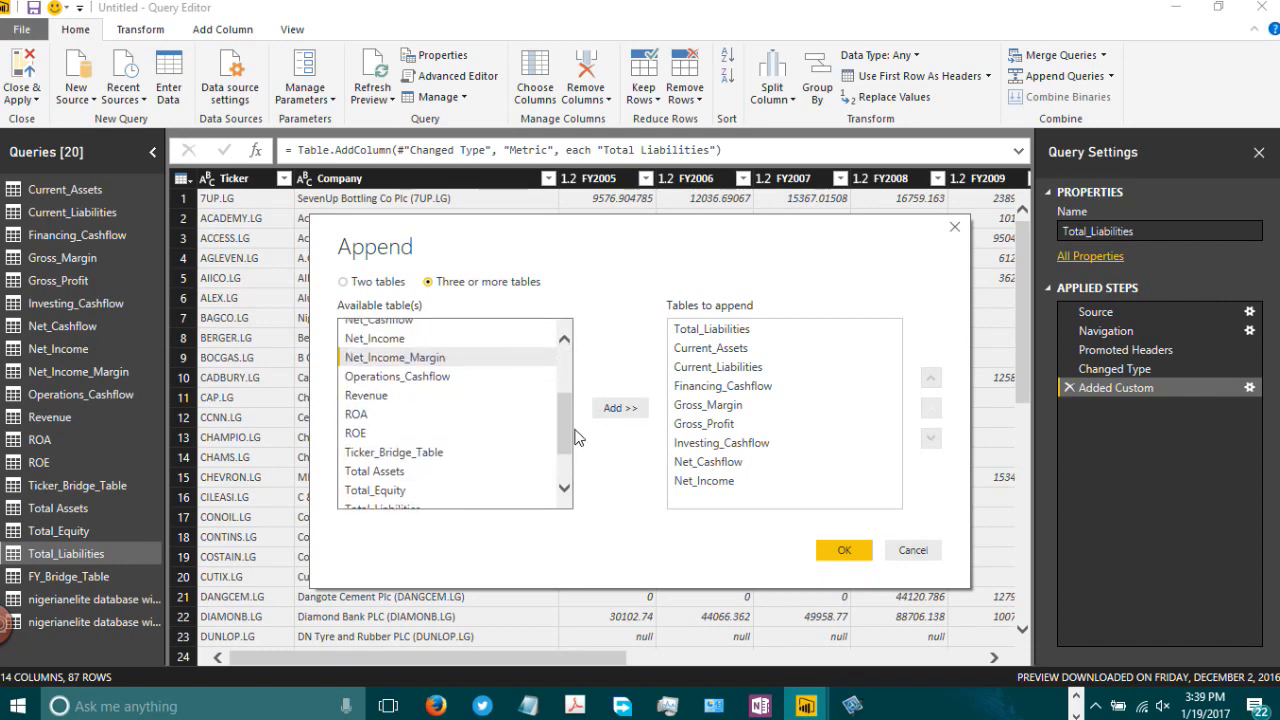
pyautogui.click(628, 412)
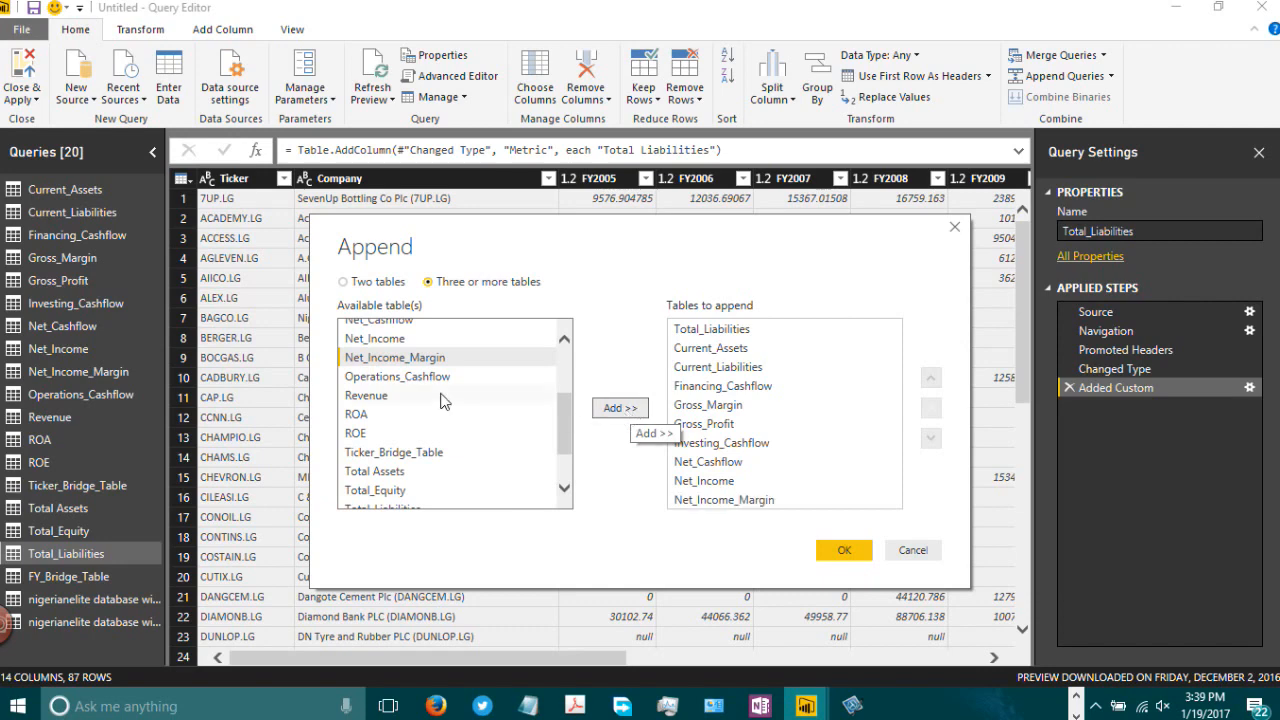
pyautogui.click(428, 376)
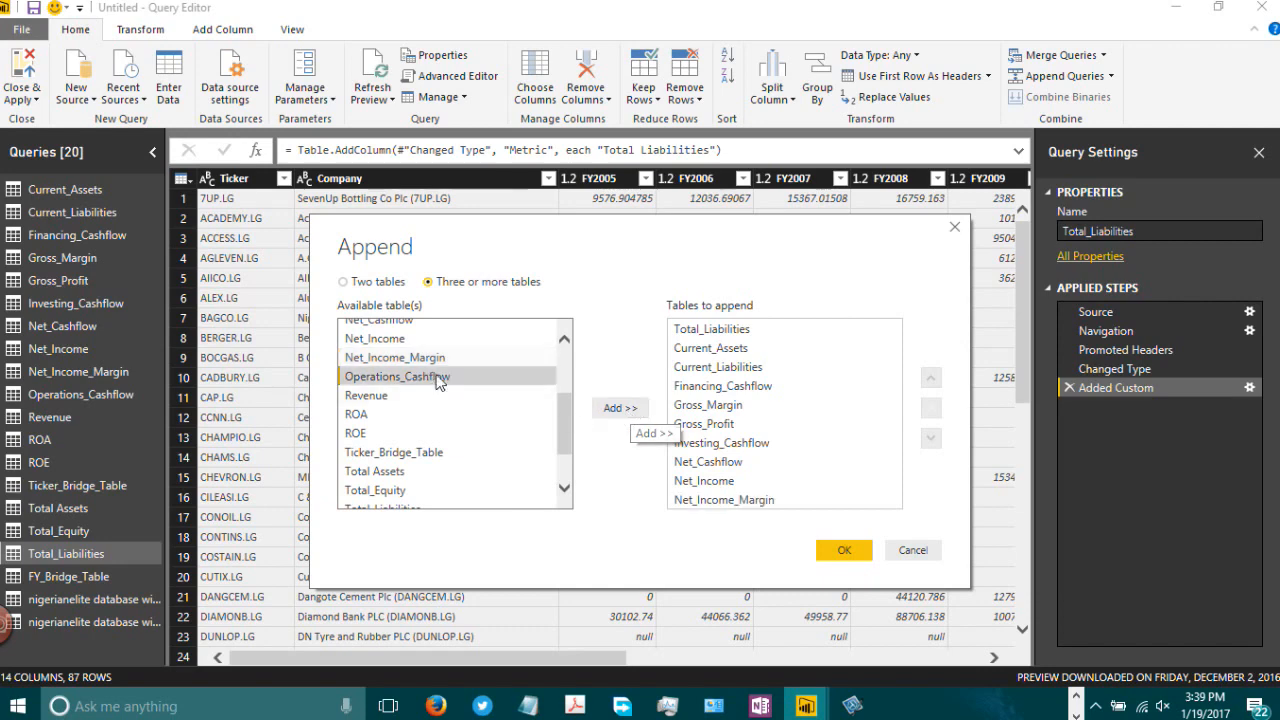
pyautogui.click(614, 410)
pyautogui.click(421, 402)
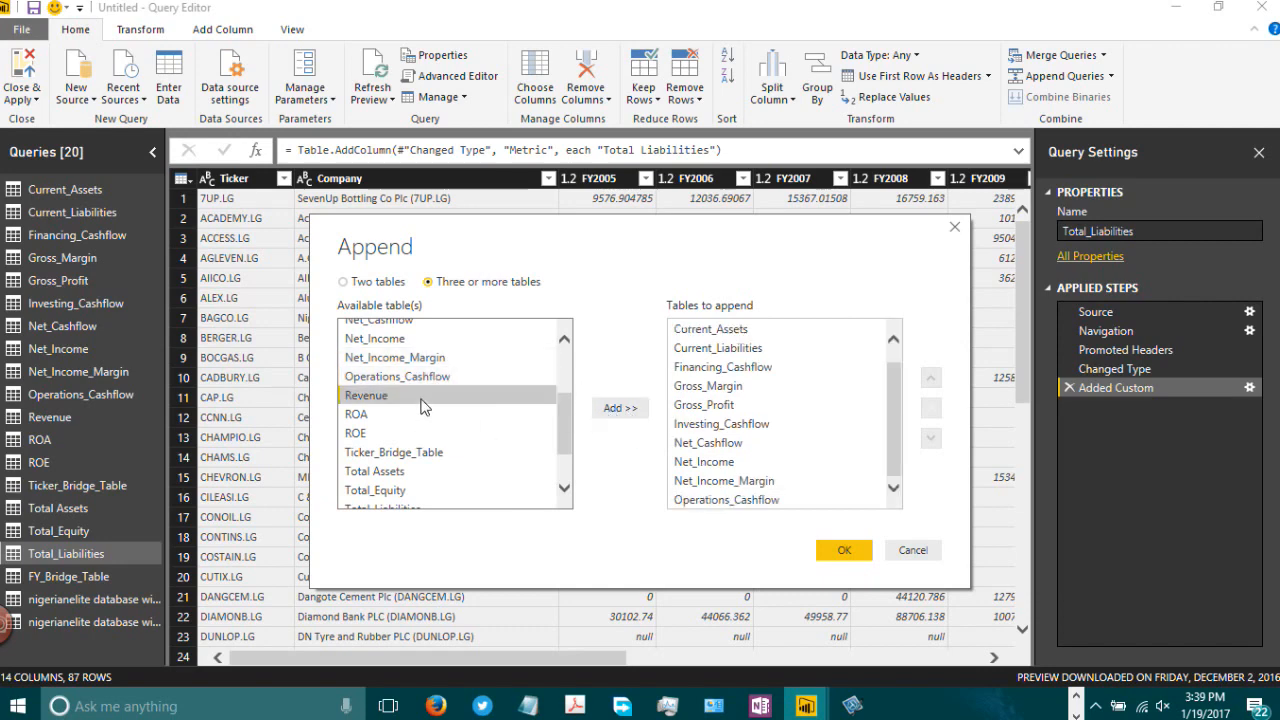
pyautogui.click(610, 410)
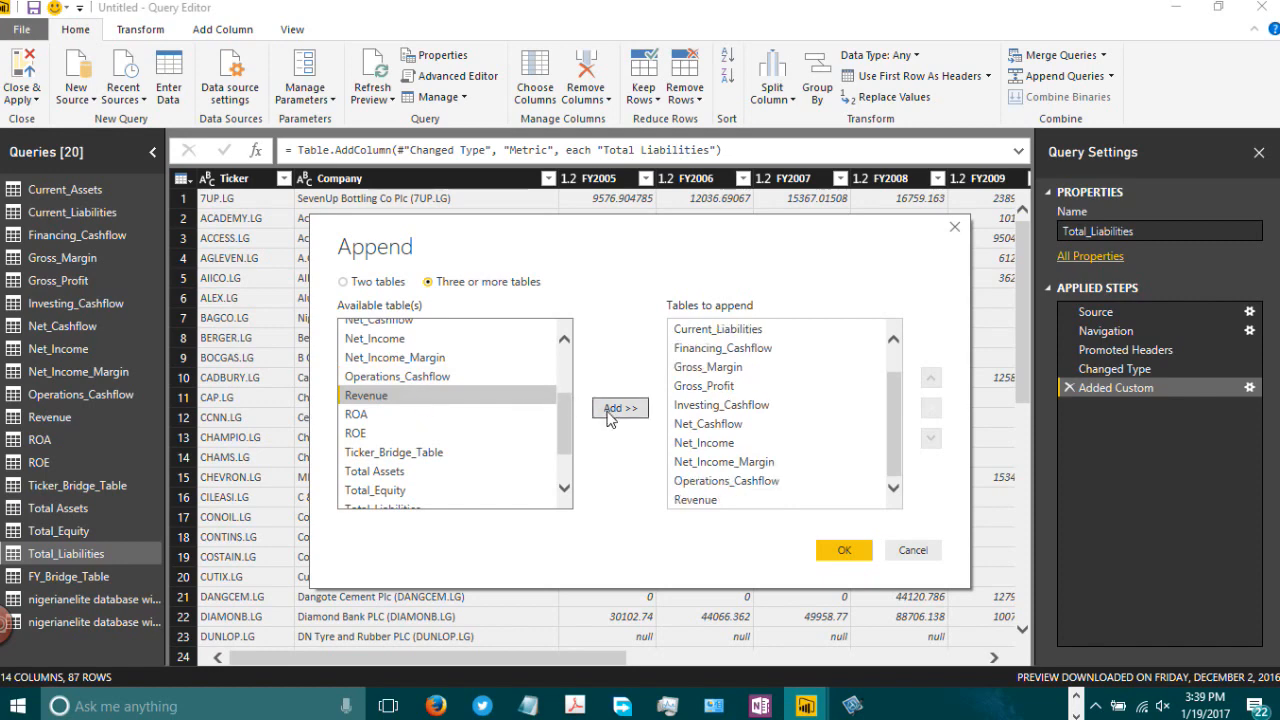
pyautogui.click(519, 422)
pyautogui.click(614, 408)
pyautogui.click(445, 439)
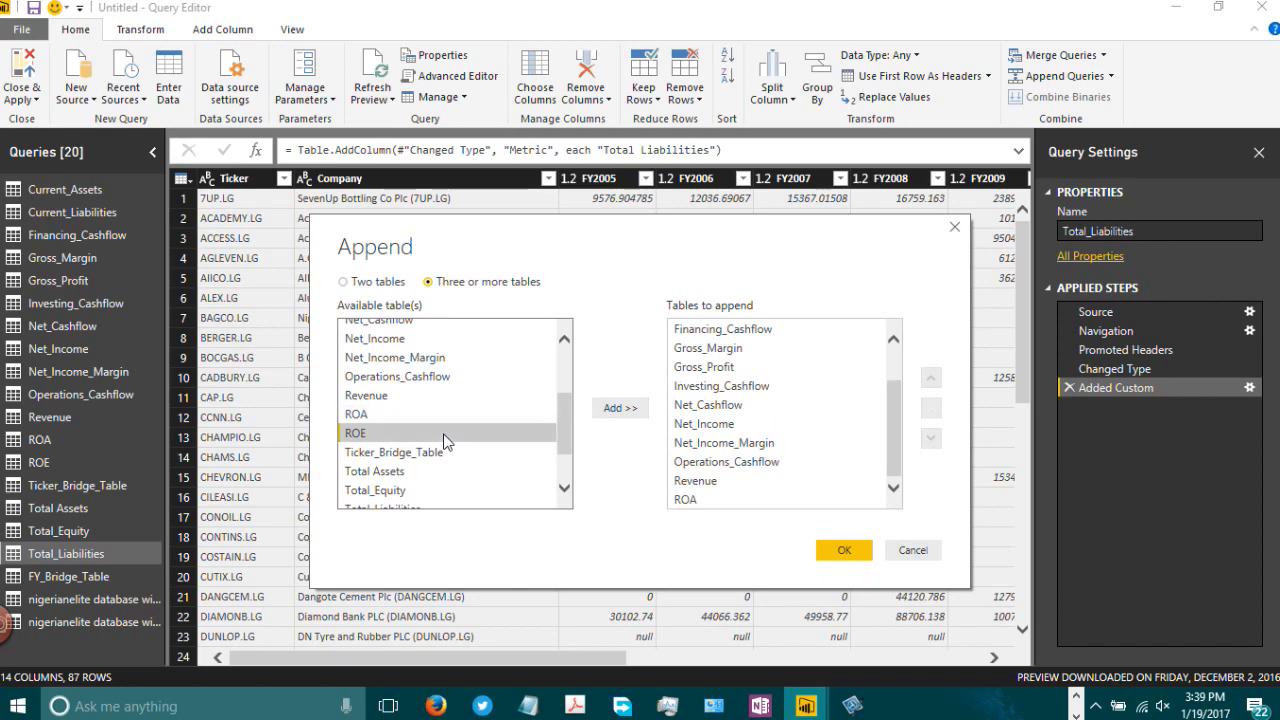
pyautogui.click(615, 410)
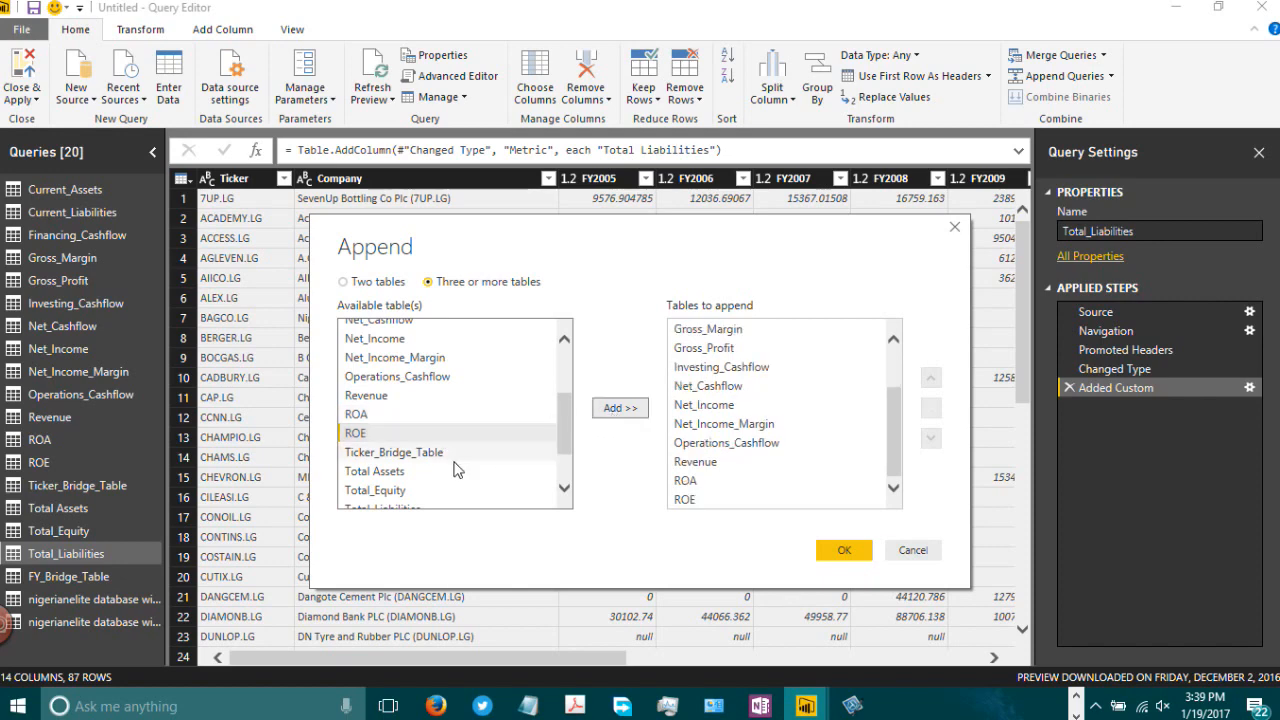
# Step: Add Total Assets and Total_Equity to the tables to append and confirm the append
pyautogui.moveTo(569, 433); pyautogui.dragTo(570, 468)
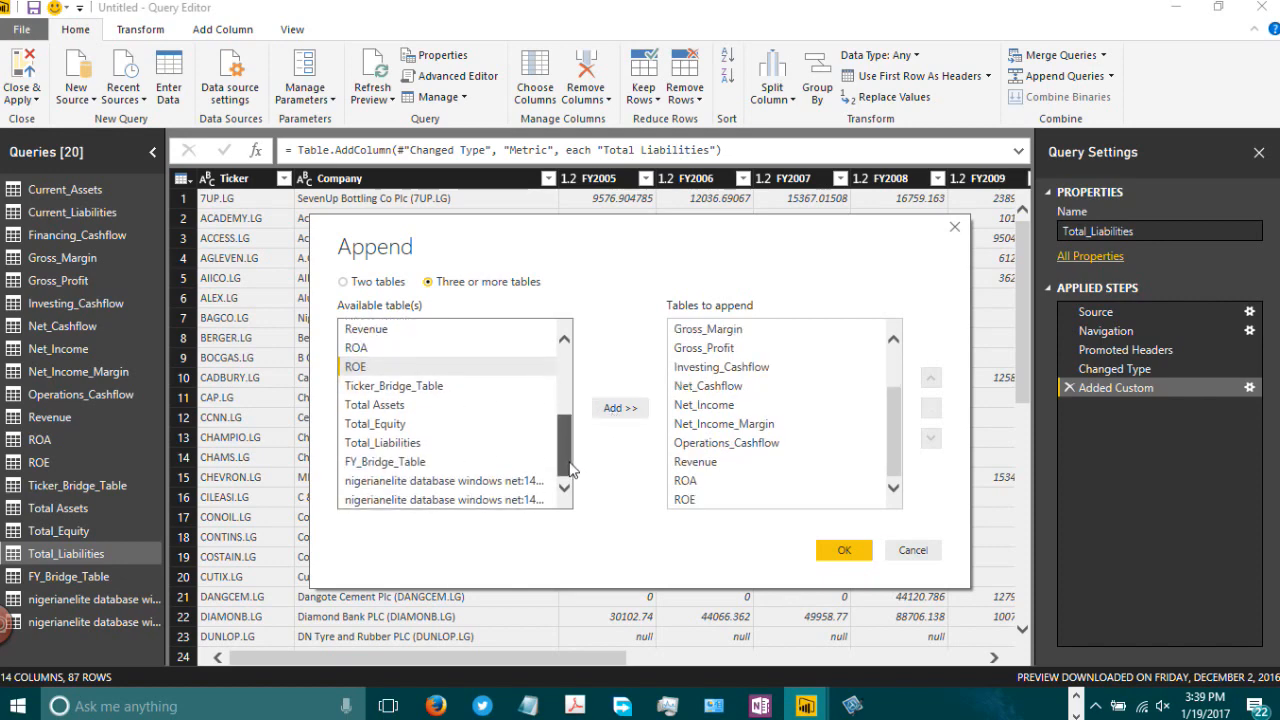
pyautogui.click(370, 408)
pyautogui.click(620, 410)
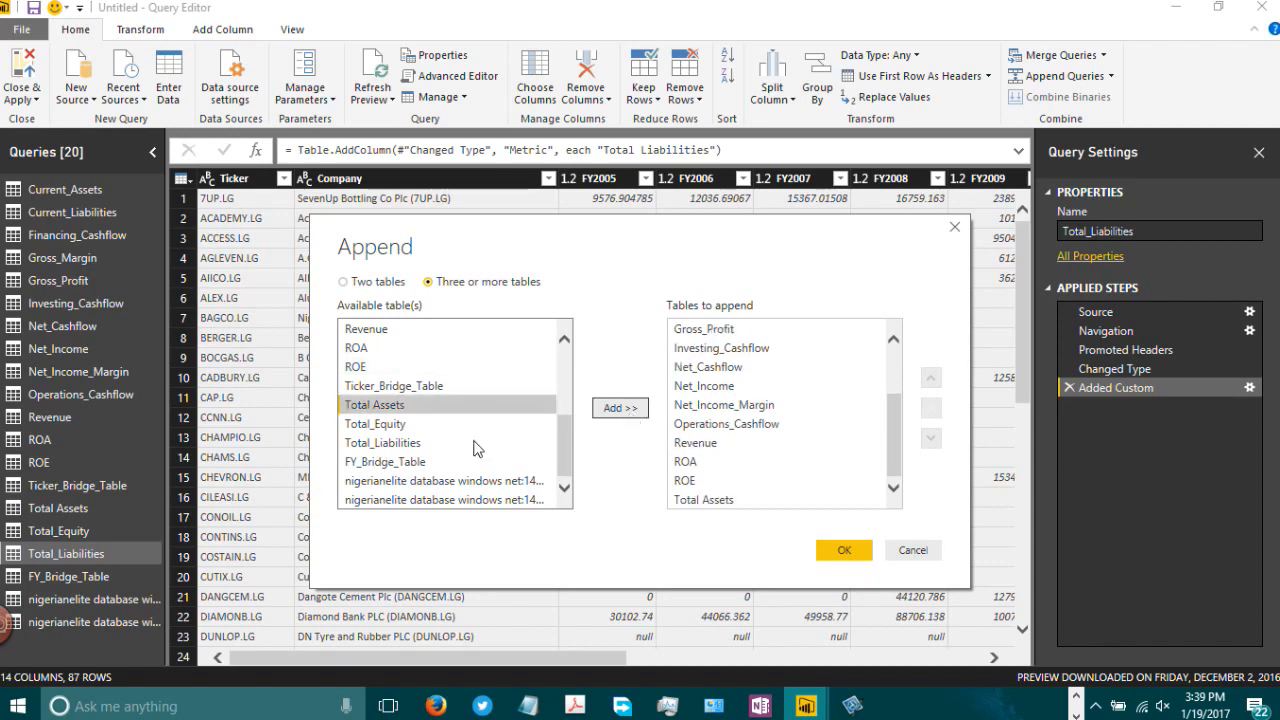
pyautogui.click(406, 428)
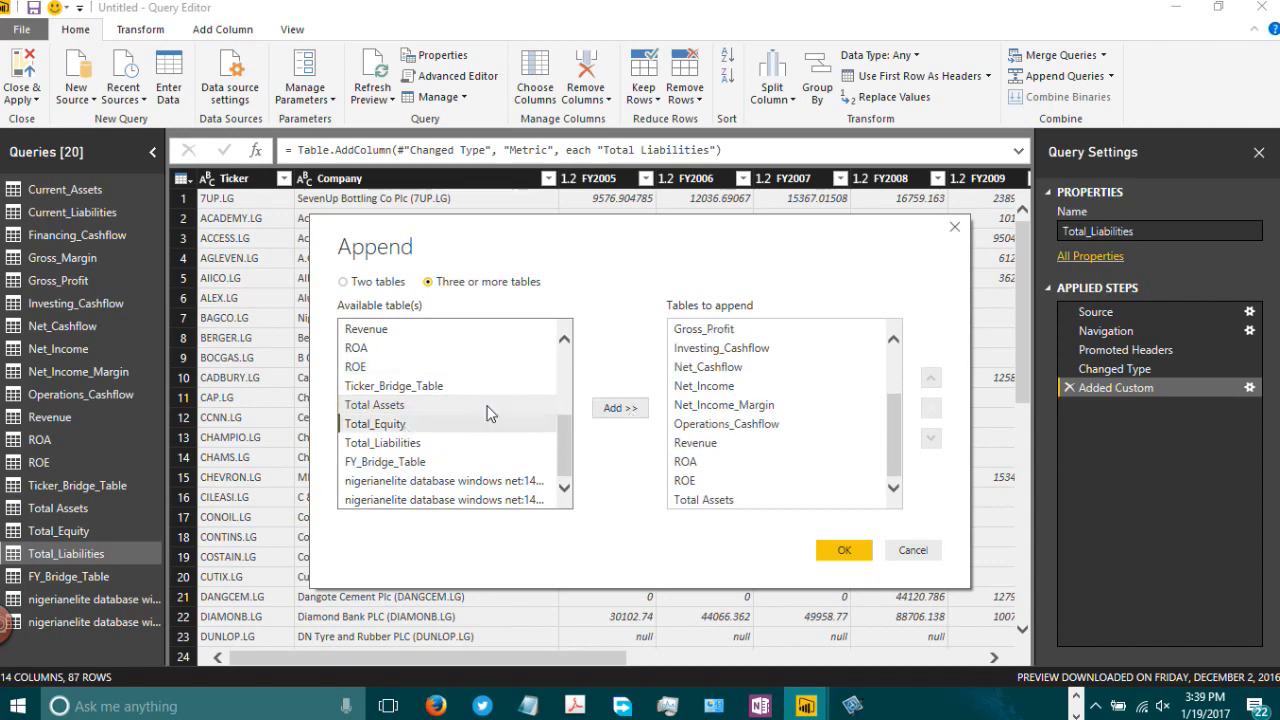
pyautogui.click(620, 410)
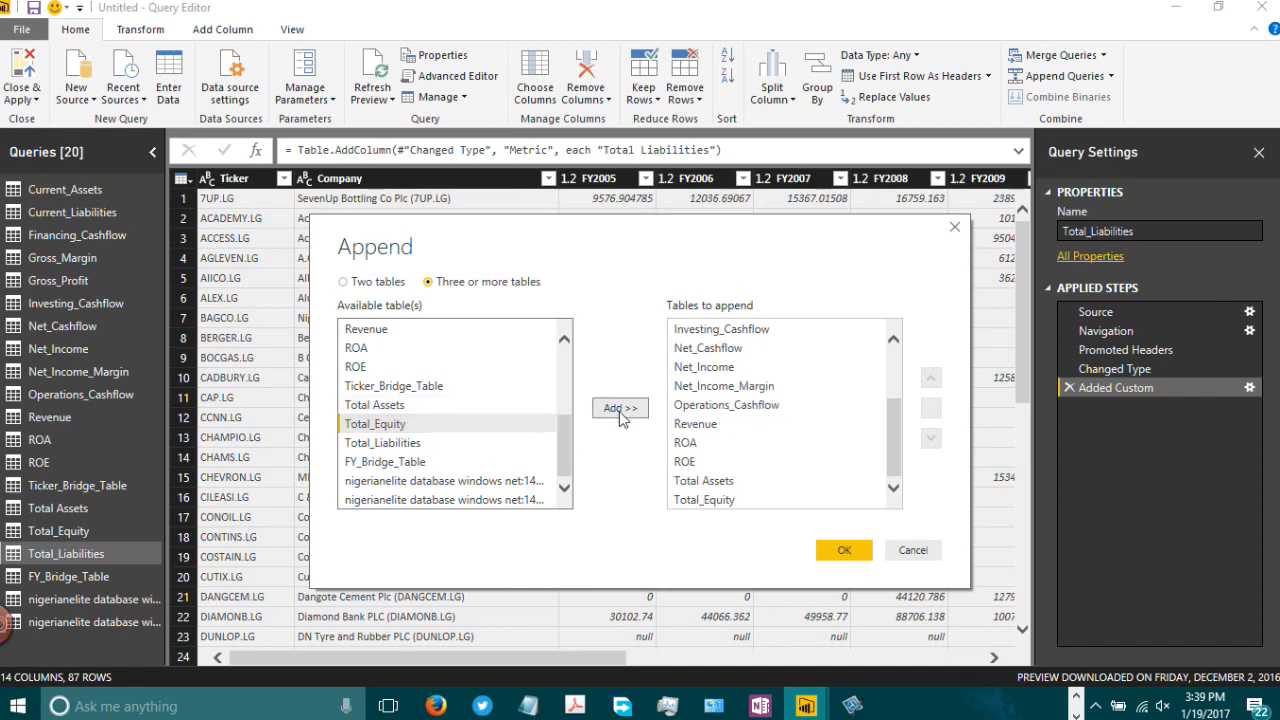
pyautogui.moveTo(894, 430)
pyautogui.mouseDown()
pyautogui.moveTo(886, 349)
pyautogui.moveTo(887, 452)
pyautogui.mouseUp()
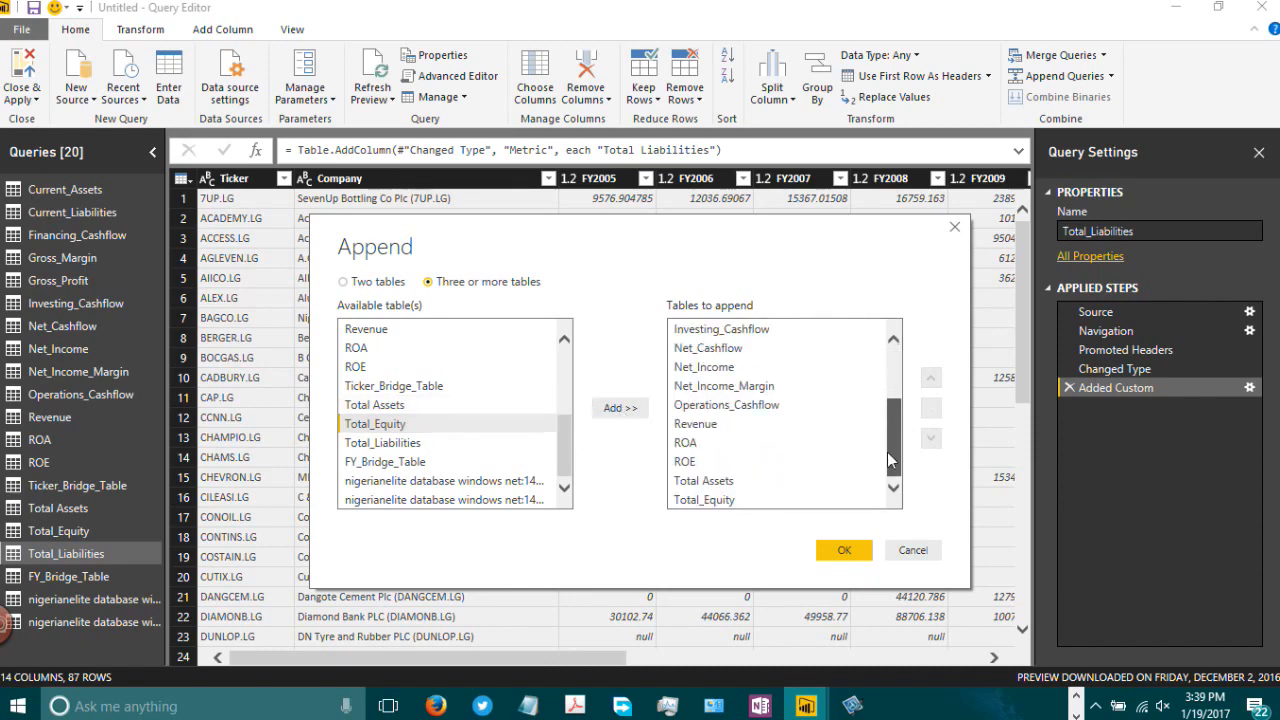
pyautogui.click(845, 551)
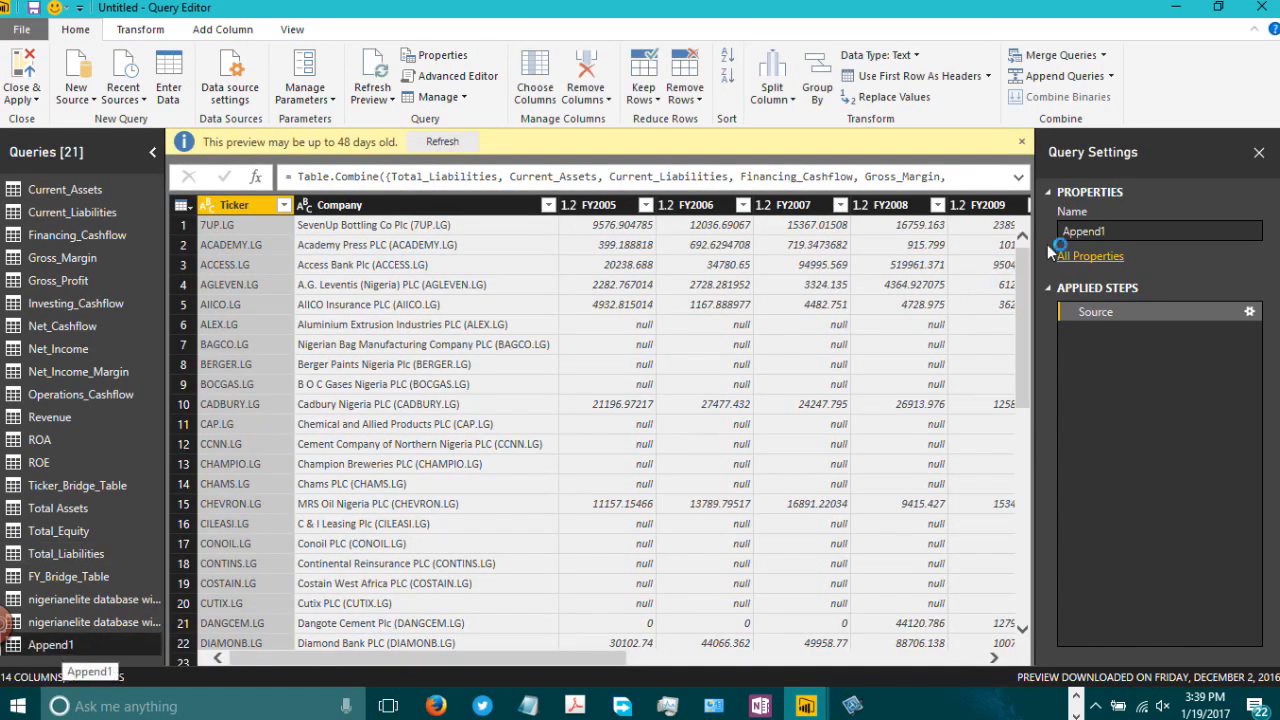
# Step: Rename the new appended query as Metrics
pyautogui.click(1131, 233)
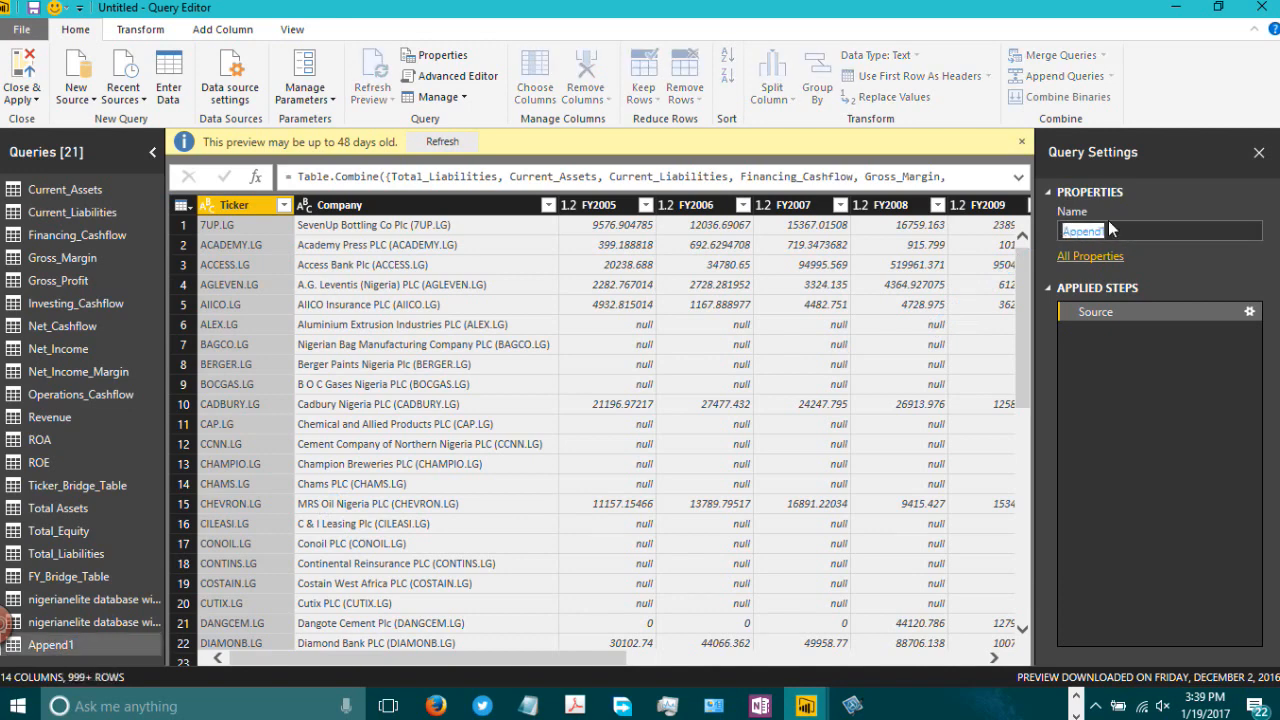
pyautogui.write('Metrics')
pyautogui.press('Return')
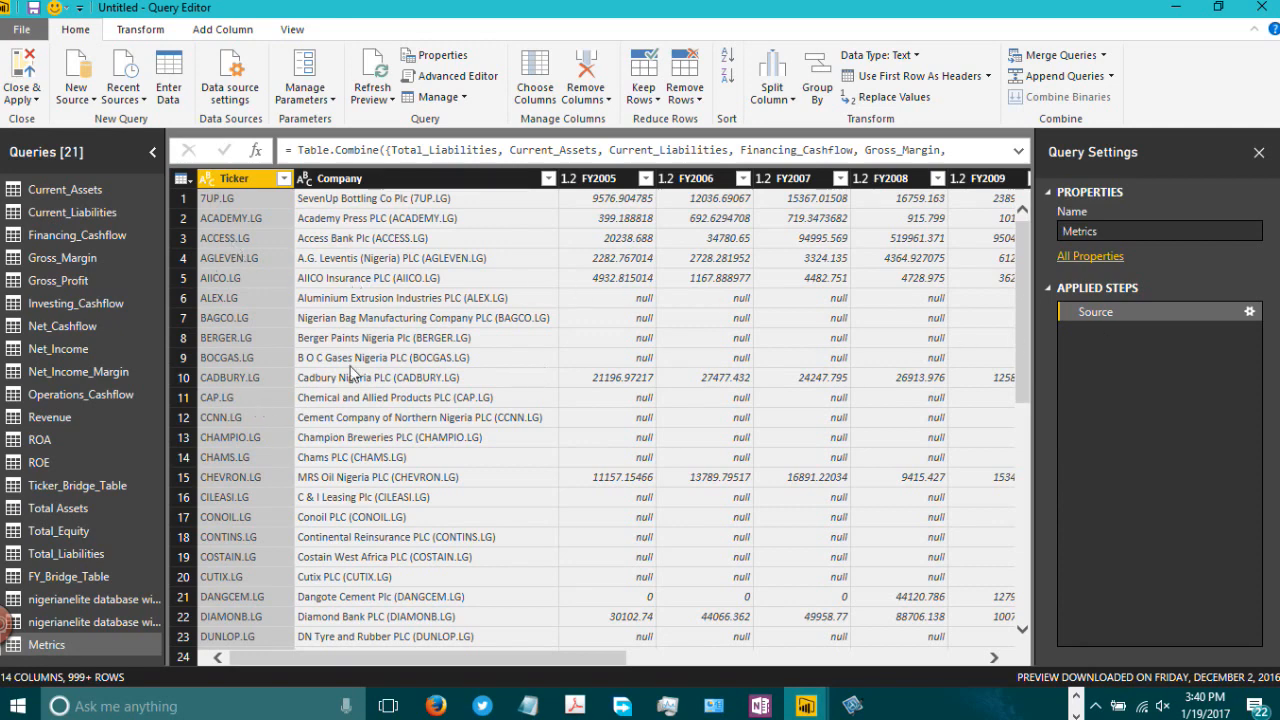
# Step: Filter the Metrics query to exclude null values from the FY2005 column
pyautogui.moveTo(1026, 252); pyautogui.dragTo(1022, 636)
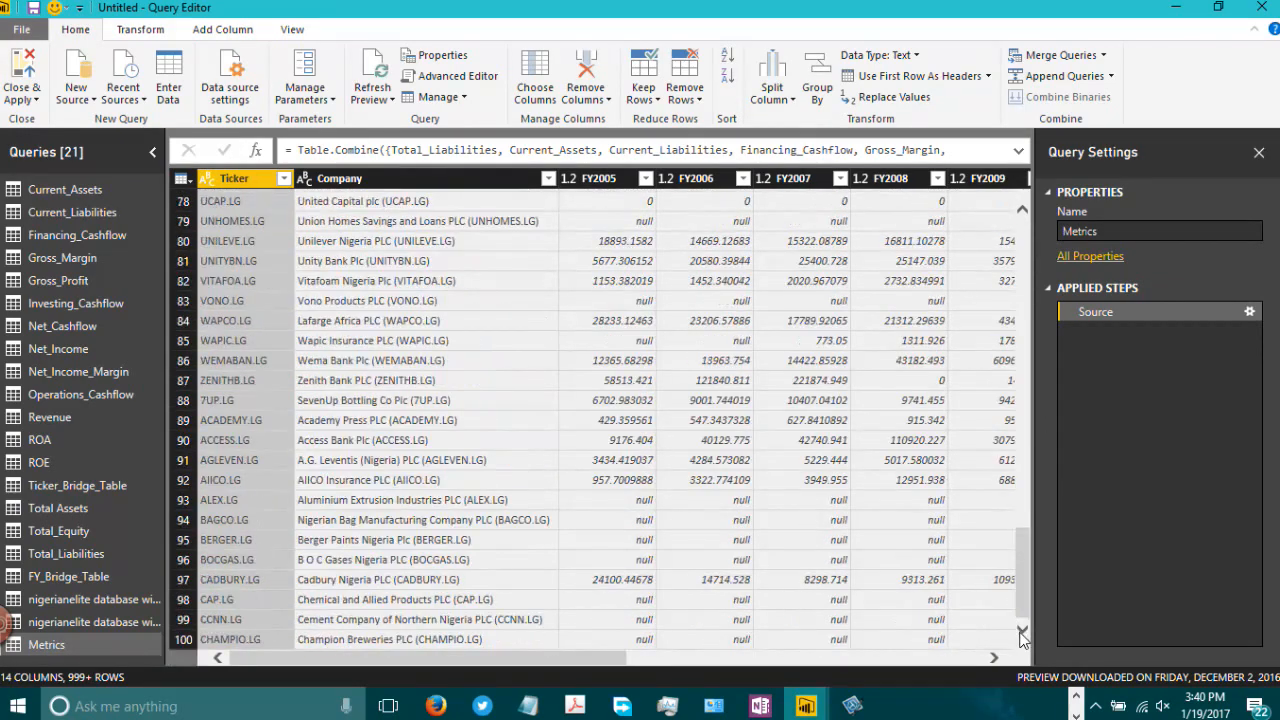
pyautogui.scroll(-15, 1022, 453)
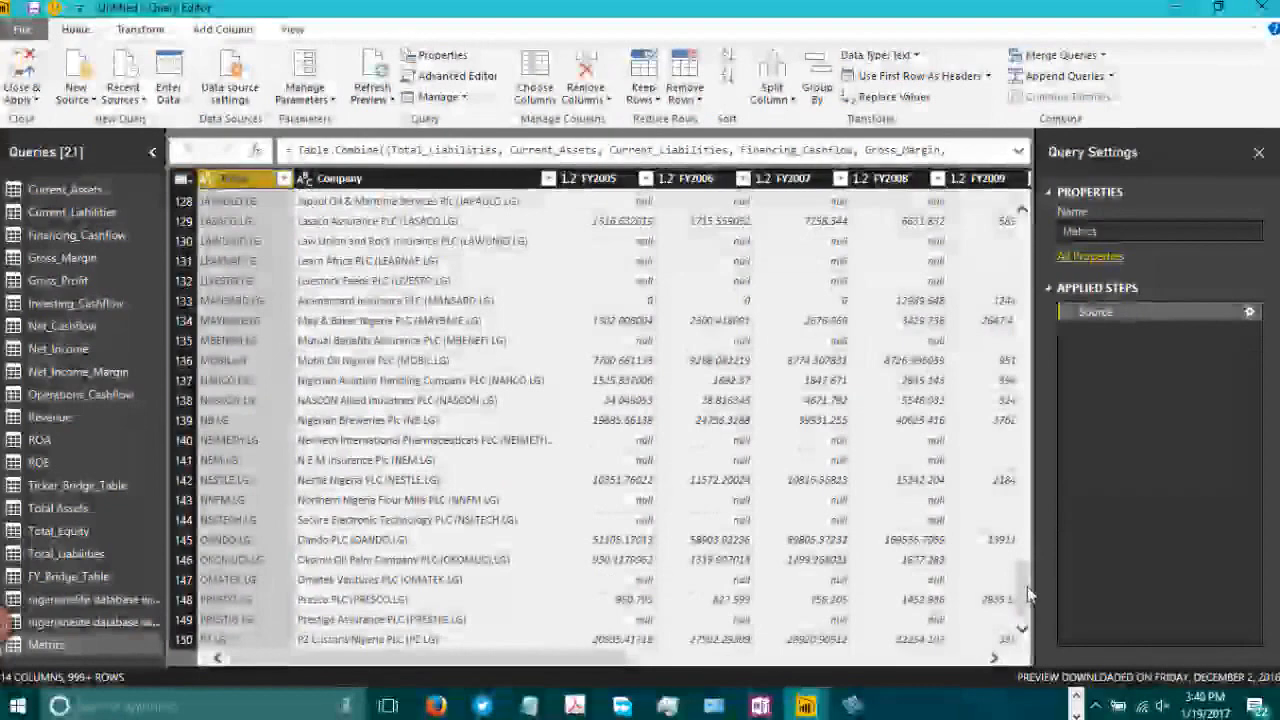
pyautogui.moveTo(1025, 589); pyautogui.dragTo(1037, 192)
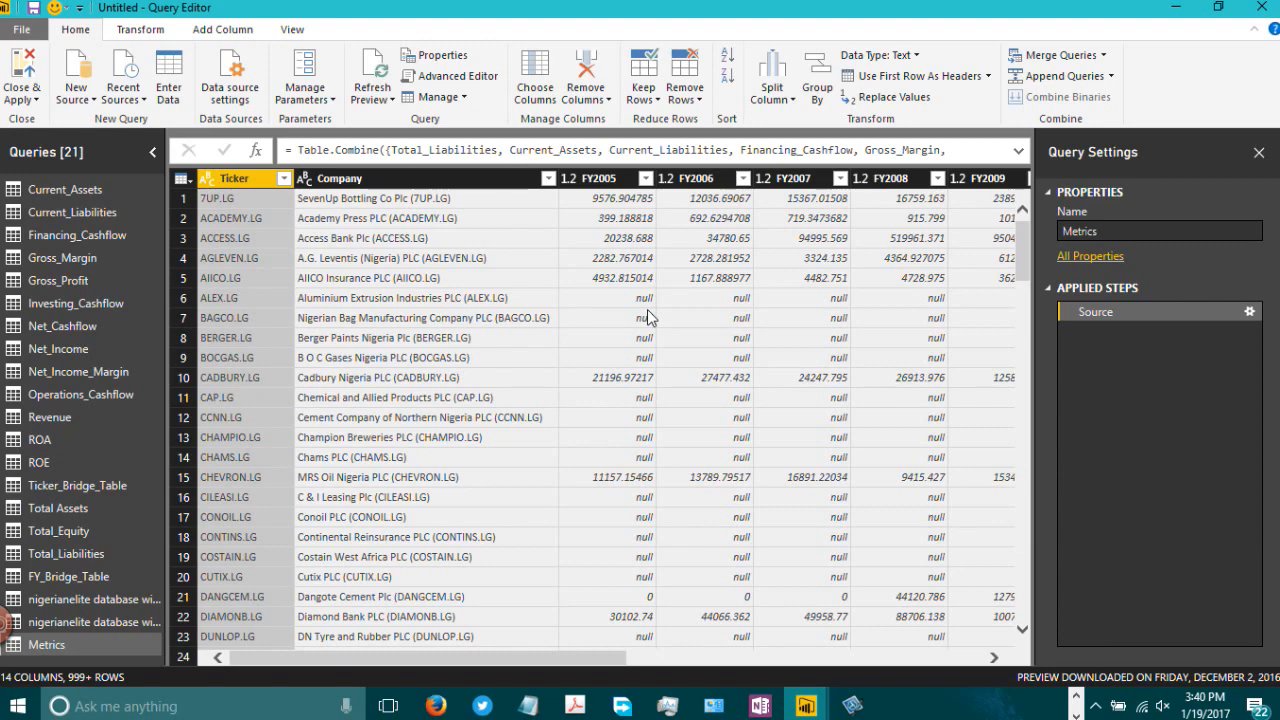
pyautogui.click(645, 179)
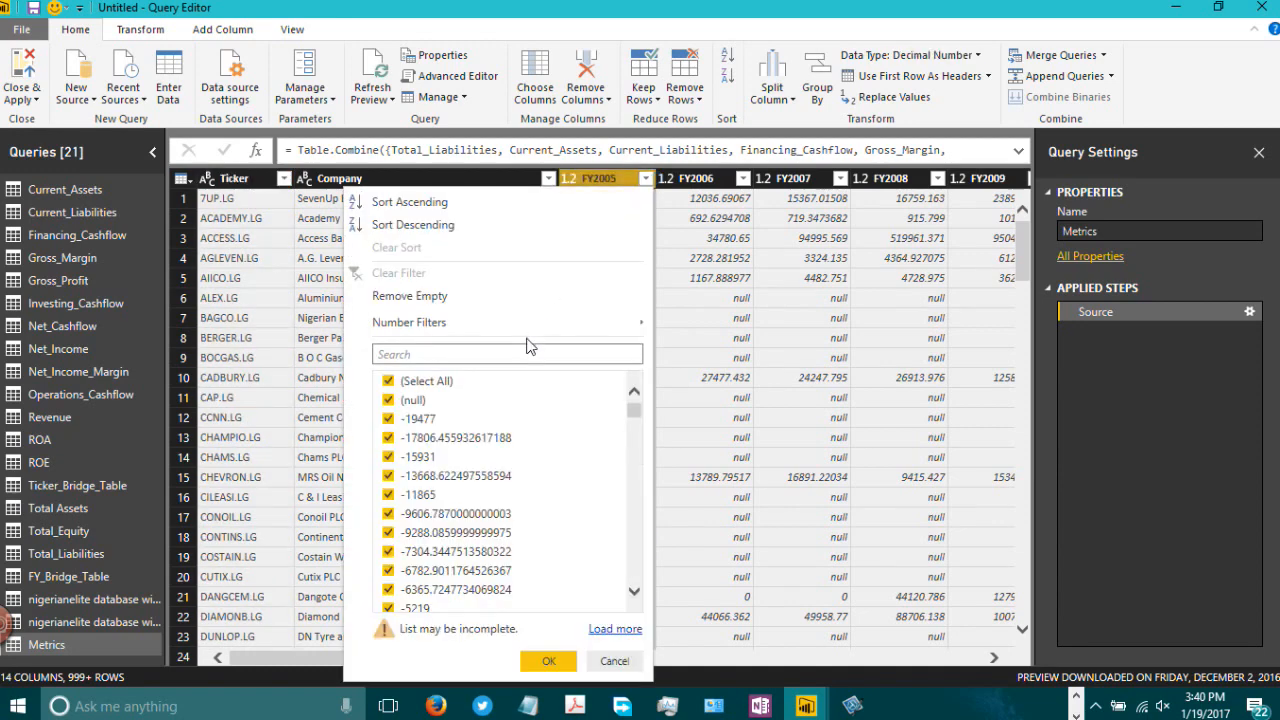
pyautogui.click(388, 400)
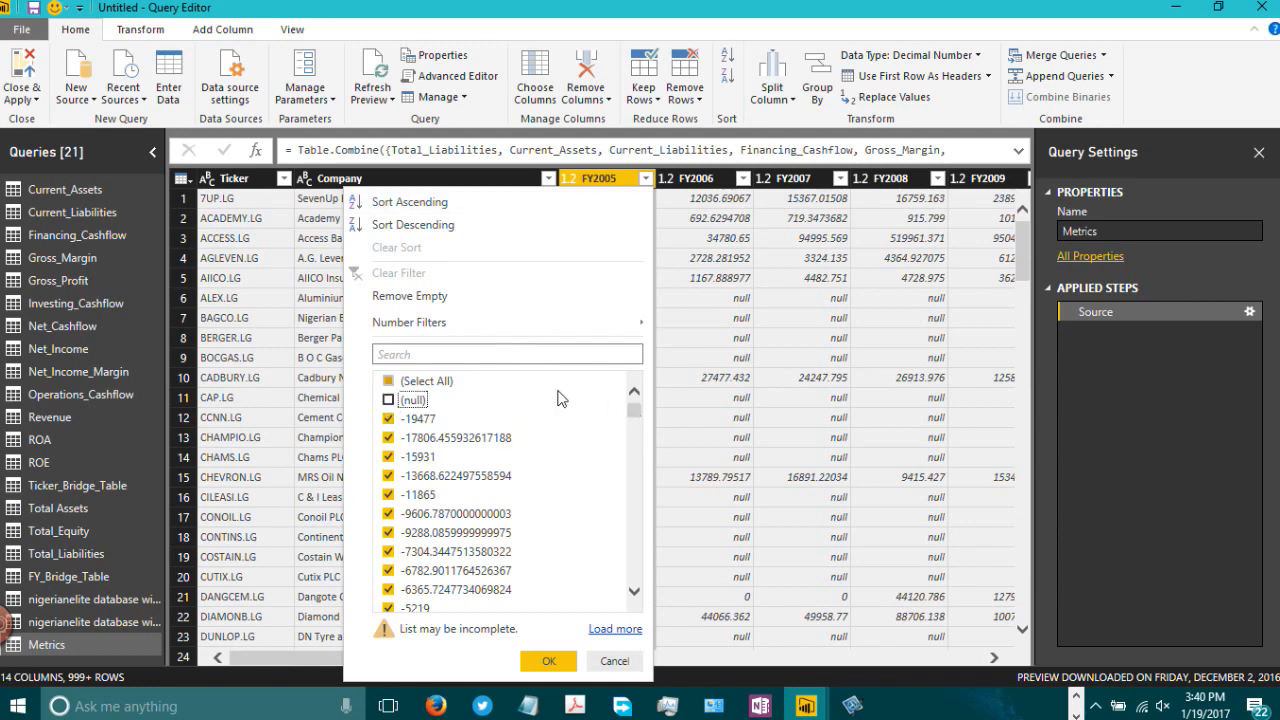
pyautogui.click(547, 663)
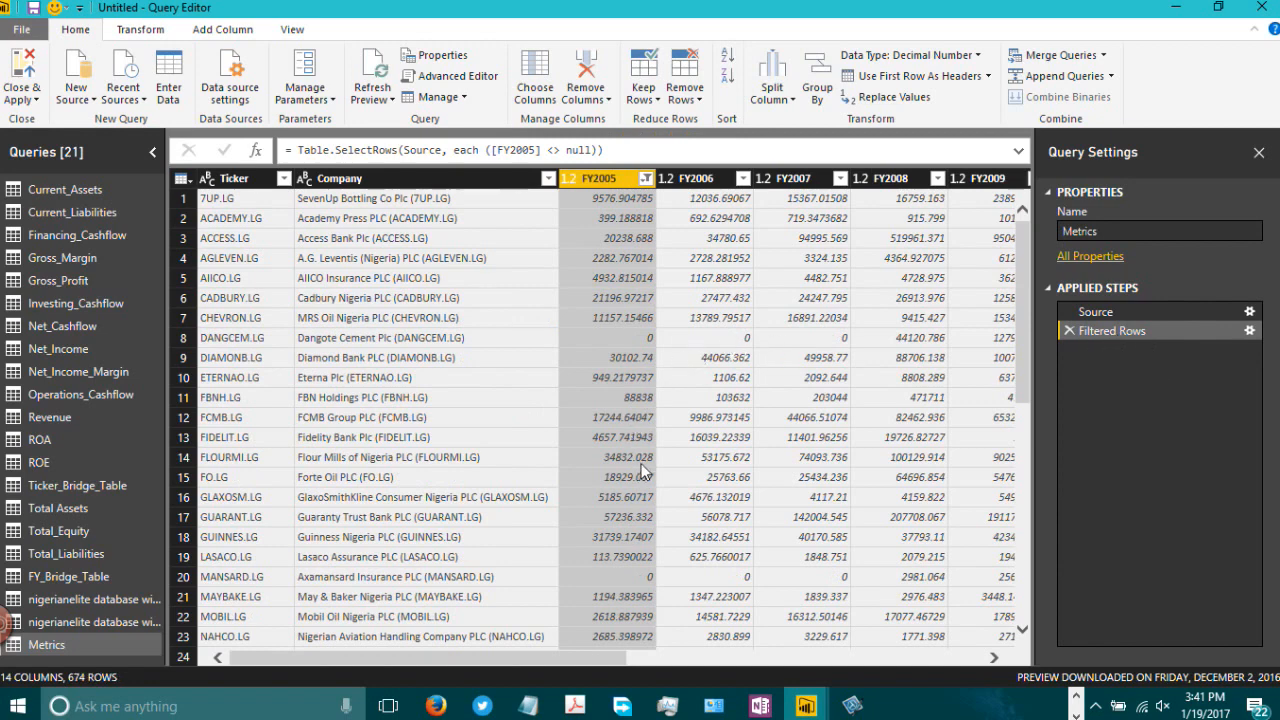
# Step: Rename the Stocks query from the Azure SQL database as Price
pyautogui.click(112, 600)
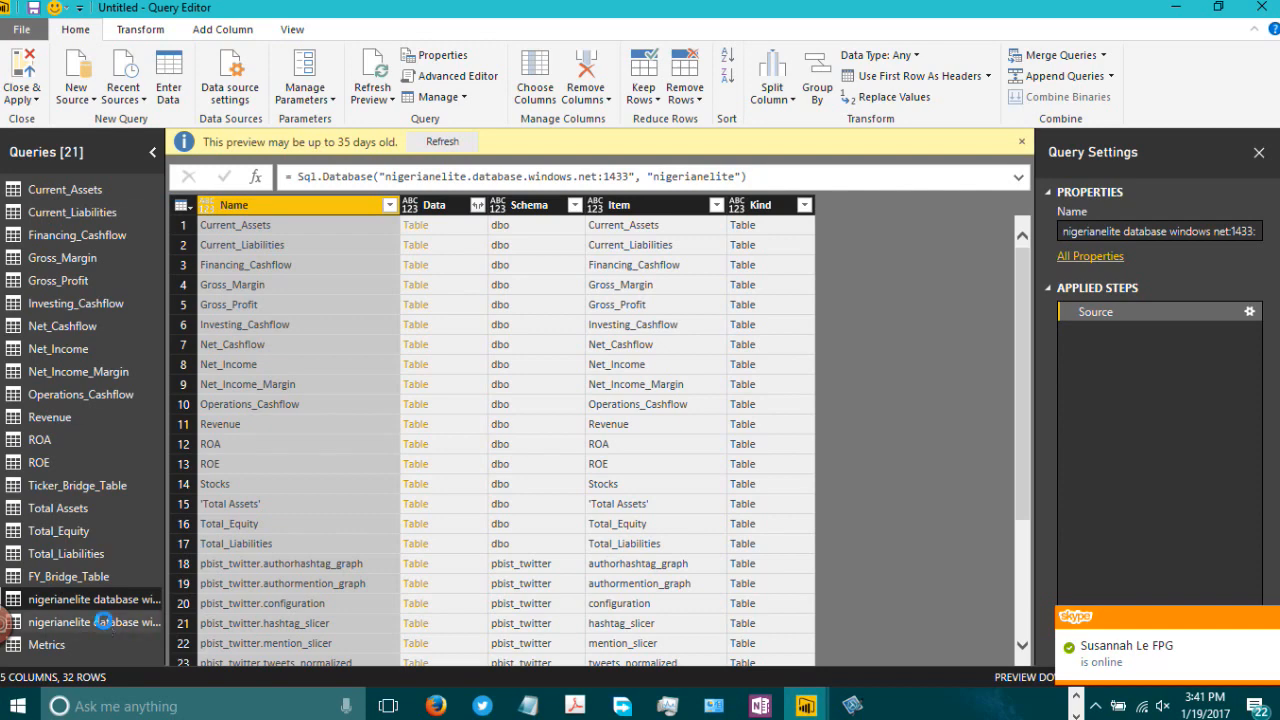
pyautogui.click(107, 622)
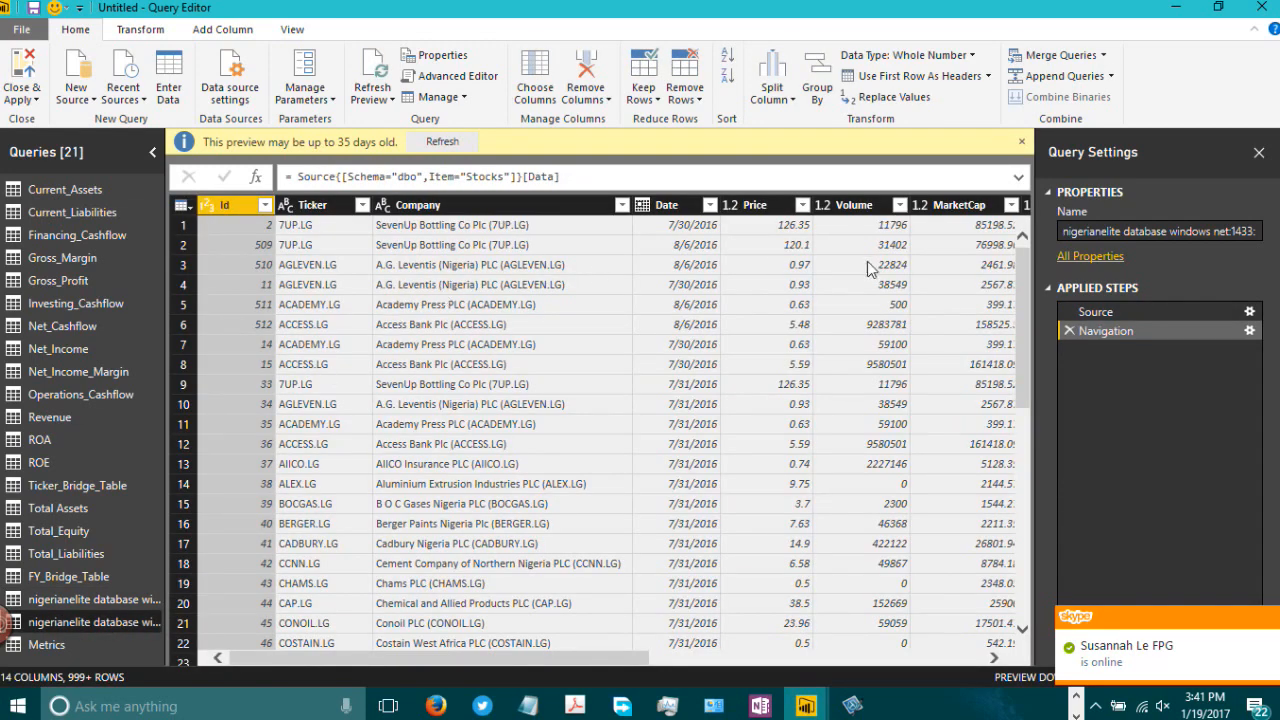
pyautogui.click(1165, 230)
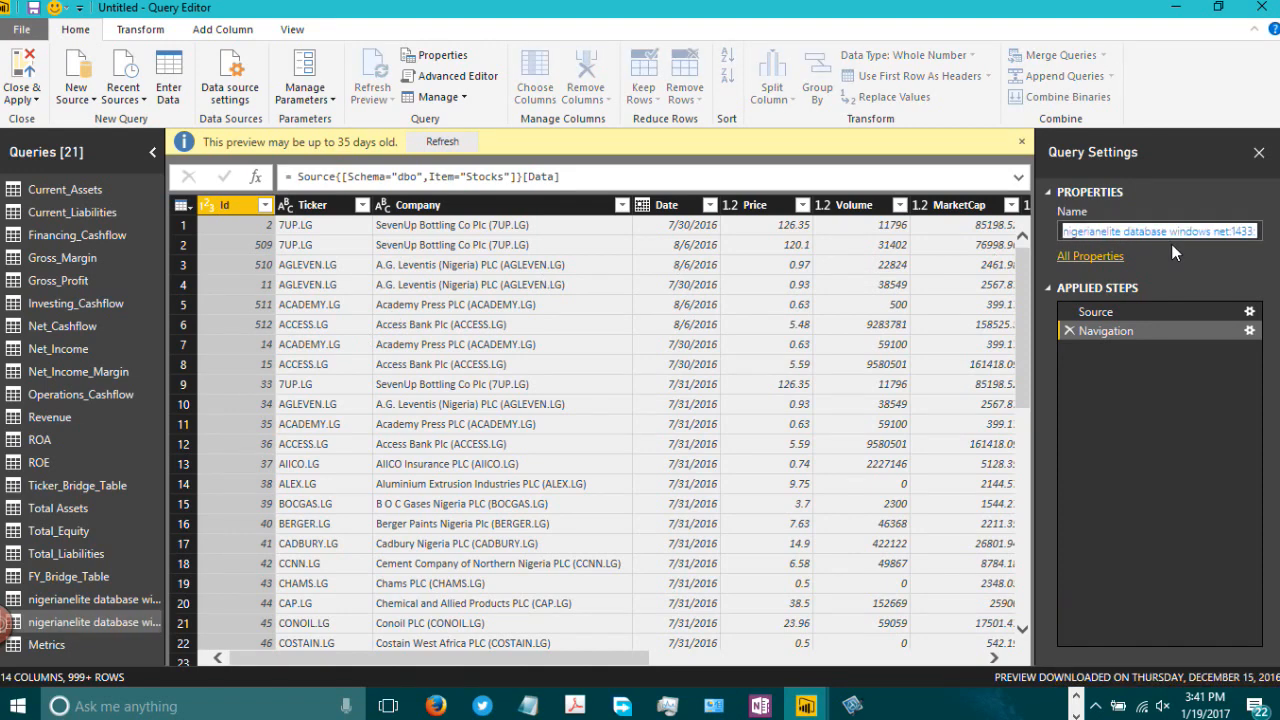
pyautogui.write('Price')
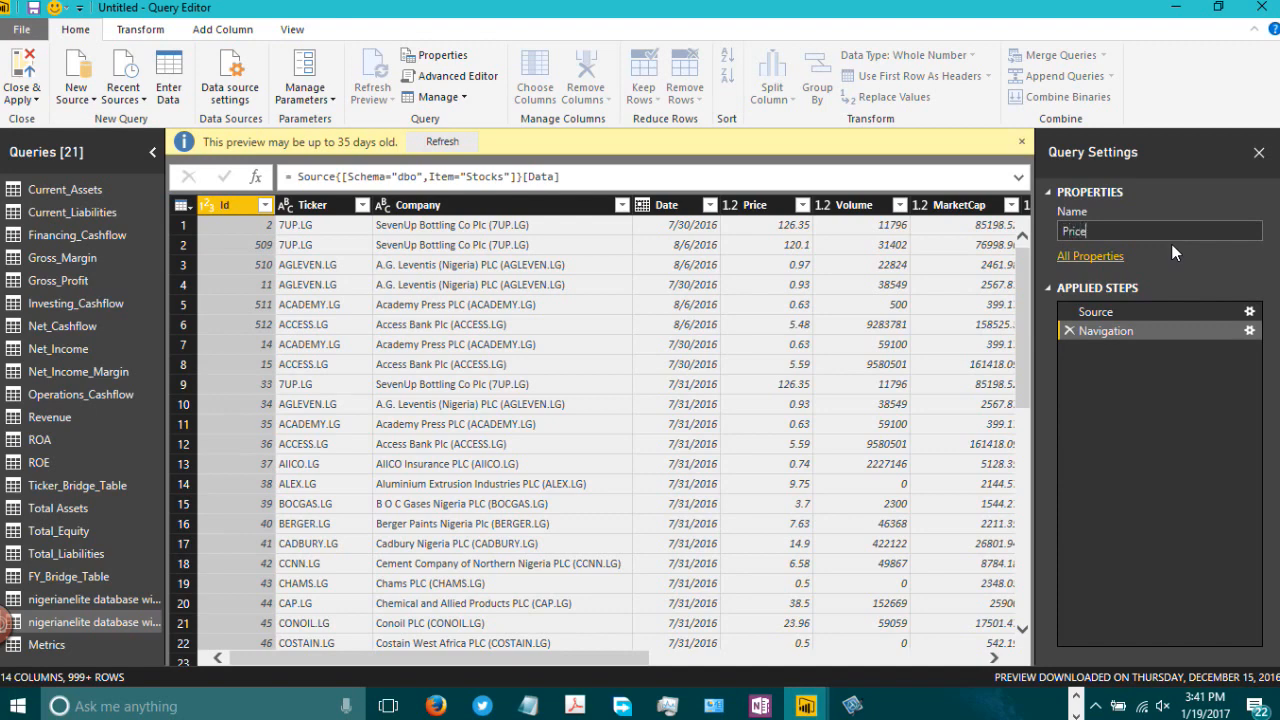
pyautogui.press('Return')
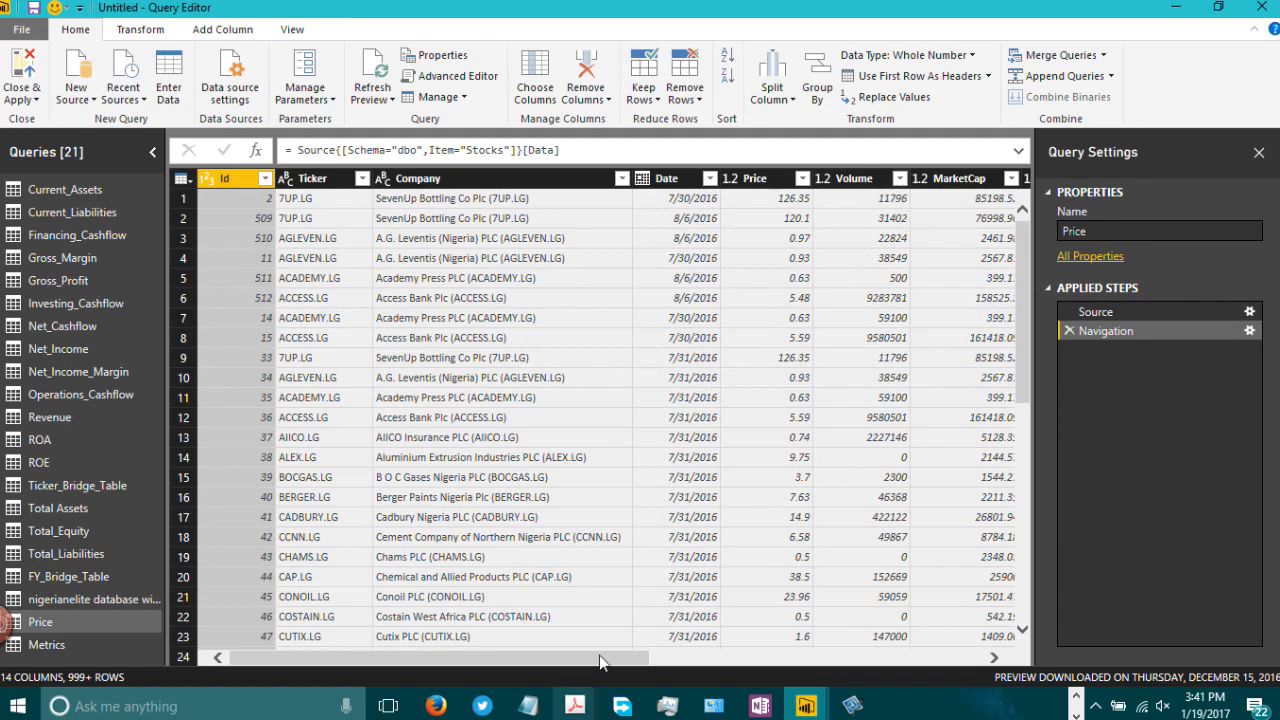
pyautogui.moveTo(599, 655); pyautogui.dragTo(980, 622)
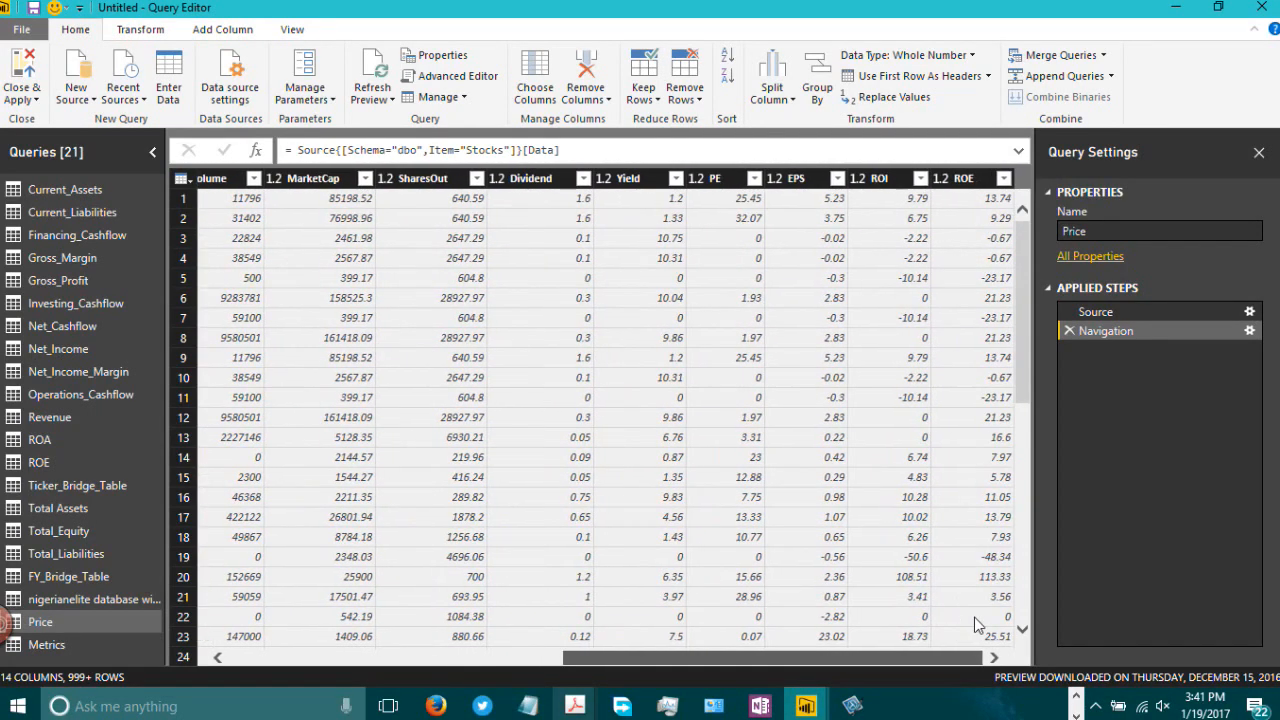
pyautogui.moveTo(845, 630); pyautogui.dragTo(524, 620)
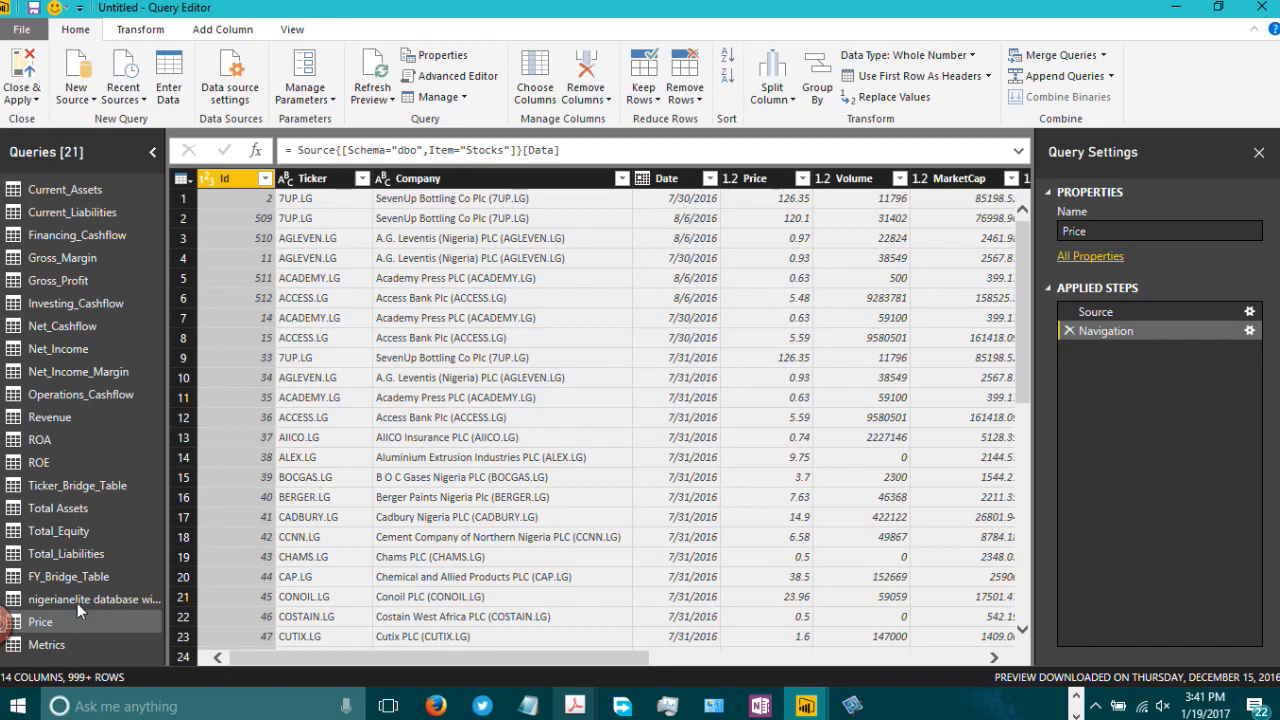
# Step: In the Metrics query, move the Metric column to sit directly after the Company column
pyautogui.click(76, 645)
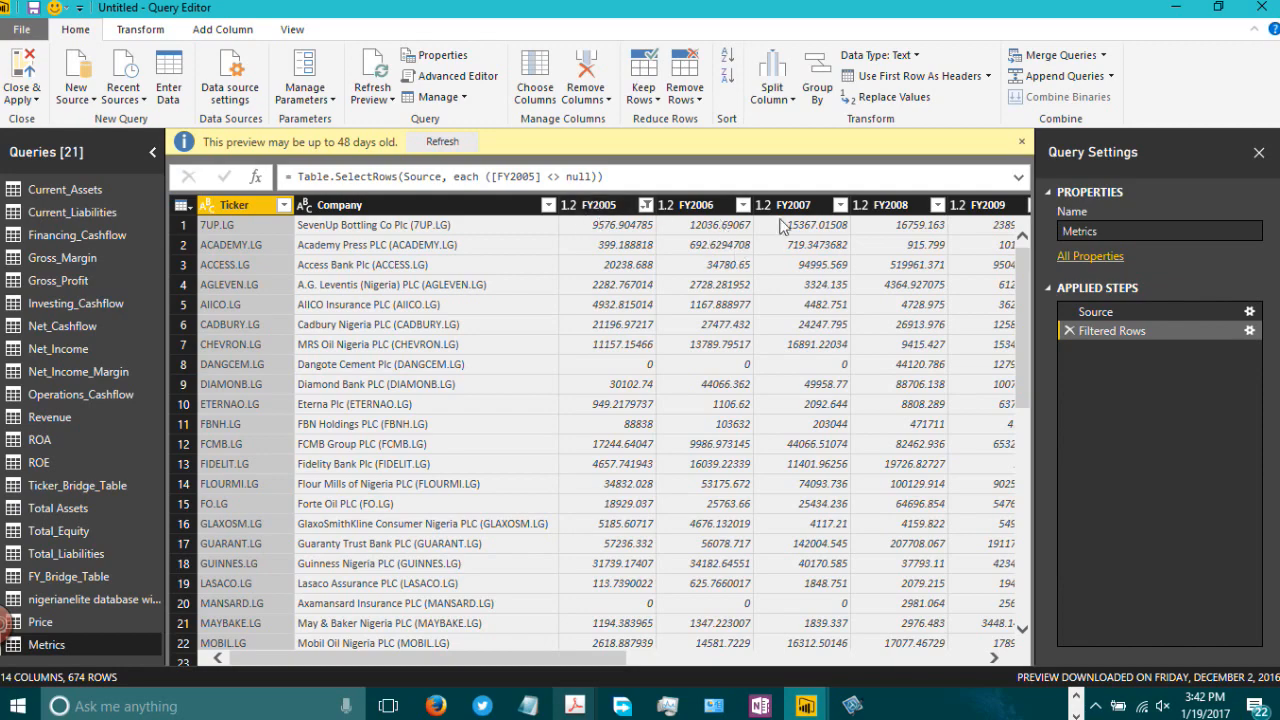
pyautogui.moveTo(603, 657); pyautogui.dragTo(1004, 643)
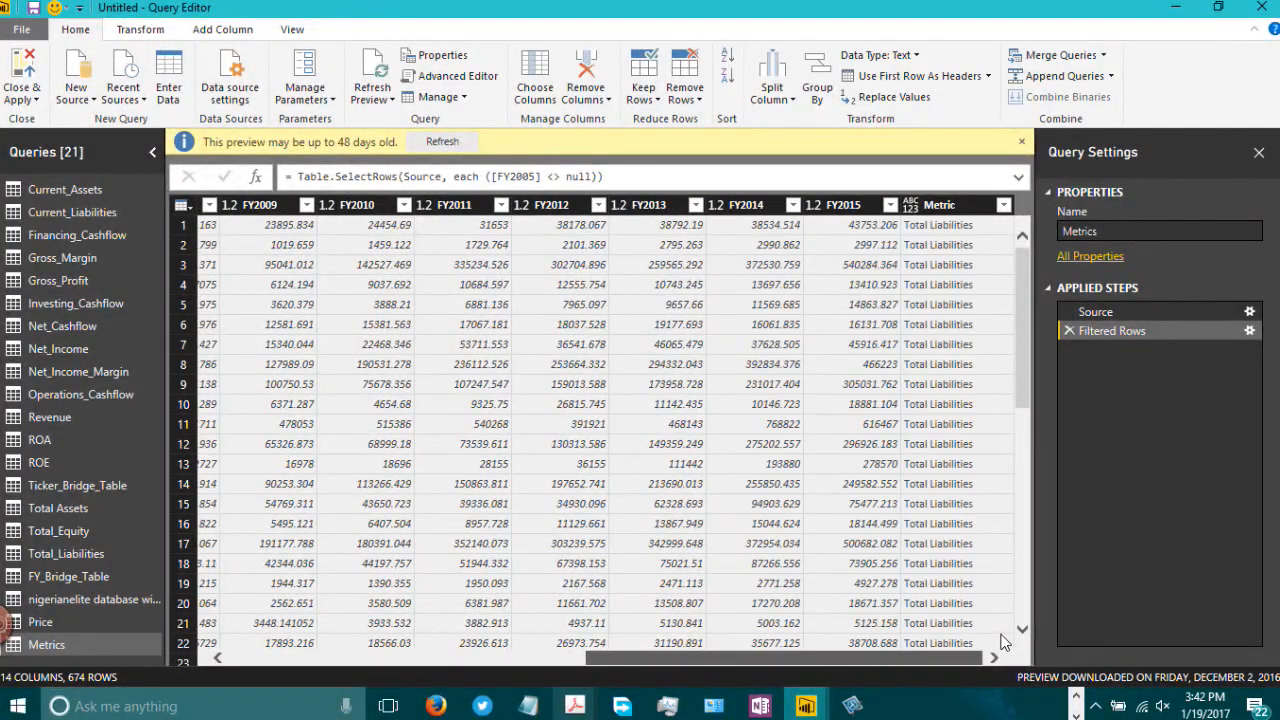
pyautogui.moveTo(975, 659); pyautogui.dragTo(393, 678)
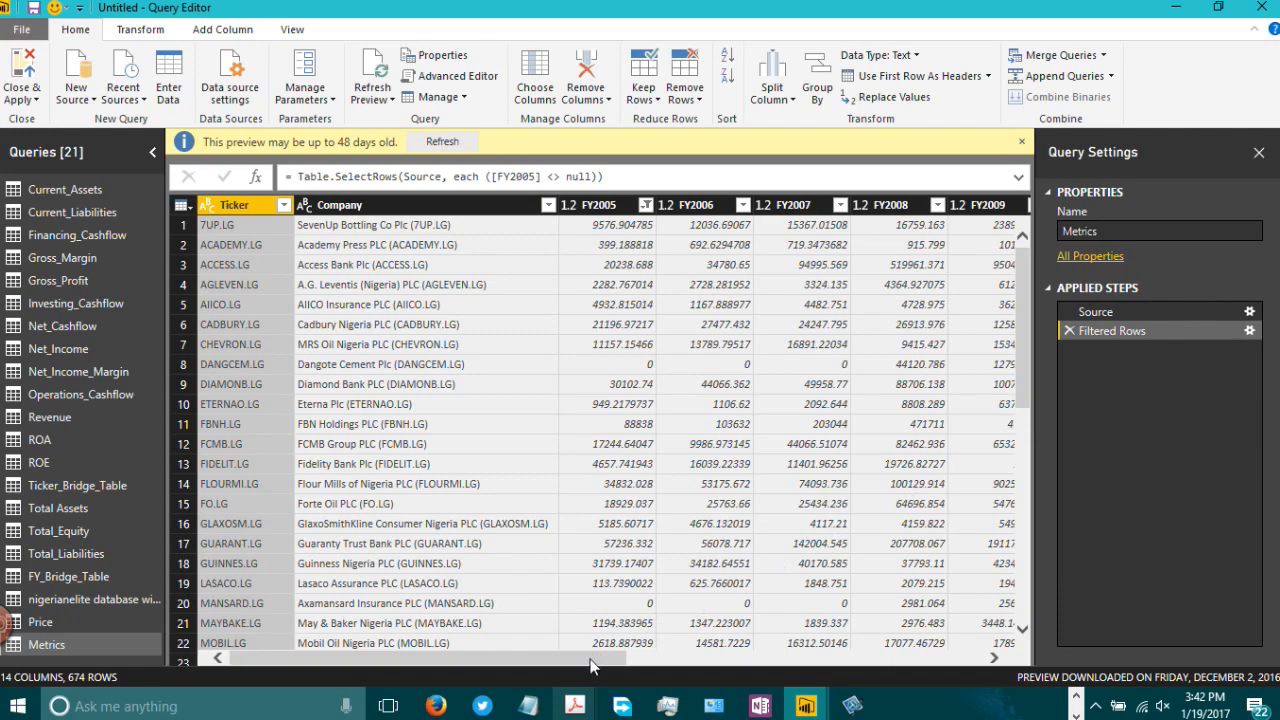
pyautogui.moveTo(590, 665); pyautogui.dragTo(955, 665)
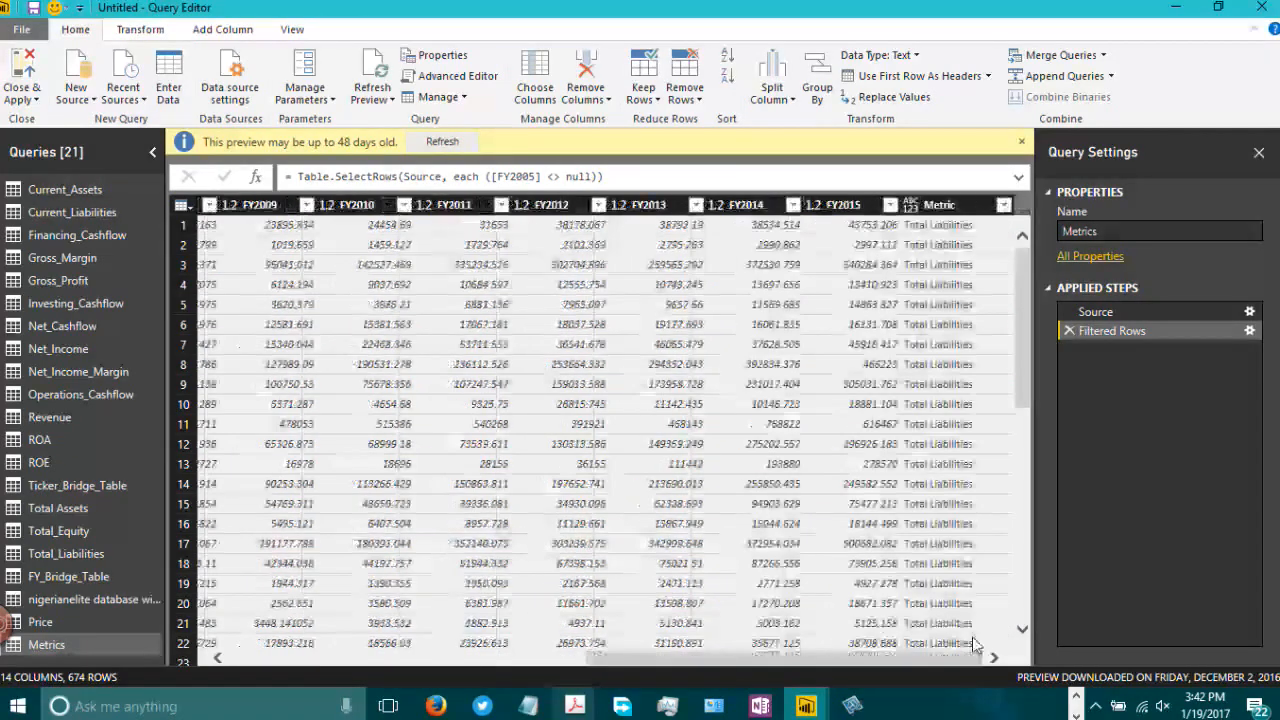
pyautogui.click(940, 205)
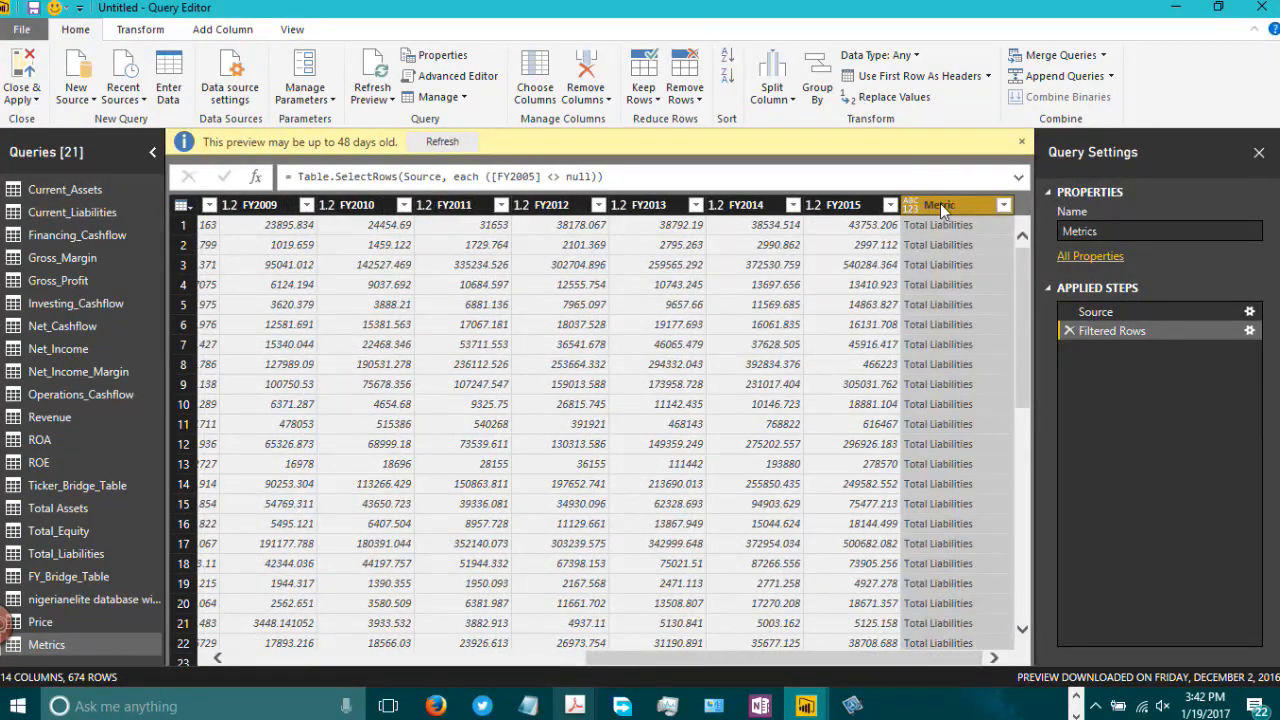
pyautogui.moveTo(940, 203); pyautogui.dragTo(222, 218)
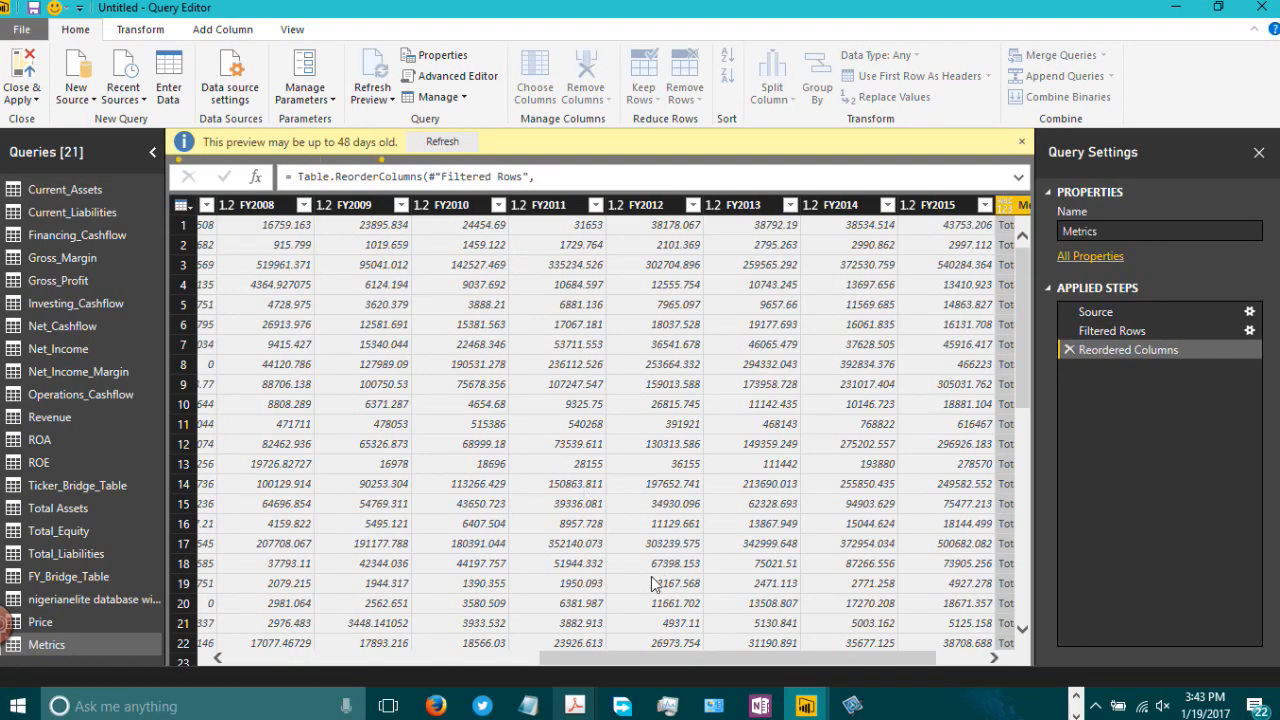
pyautogui.moveTo(683, 653); pyautogui.dragTo(396, 694)
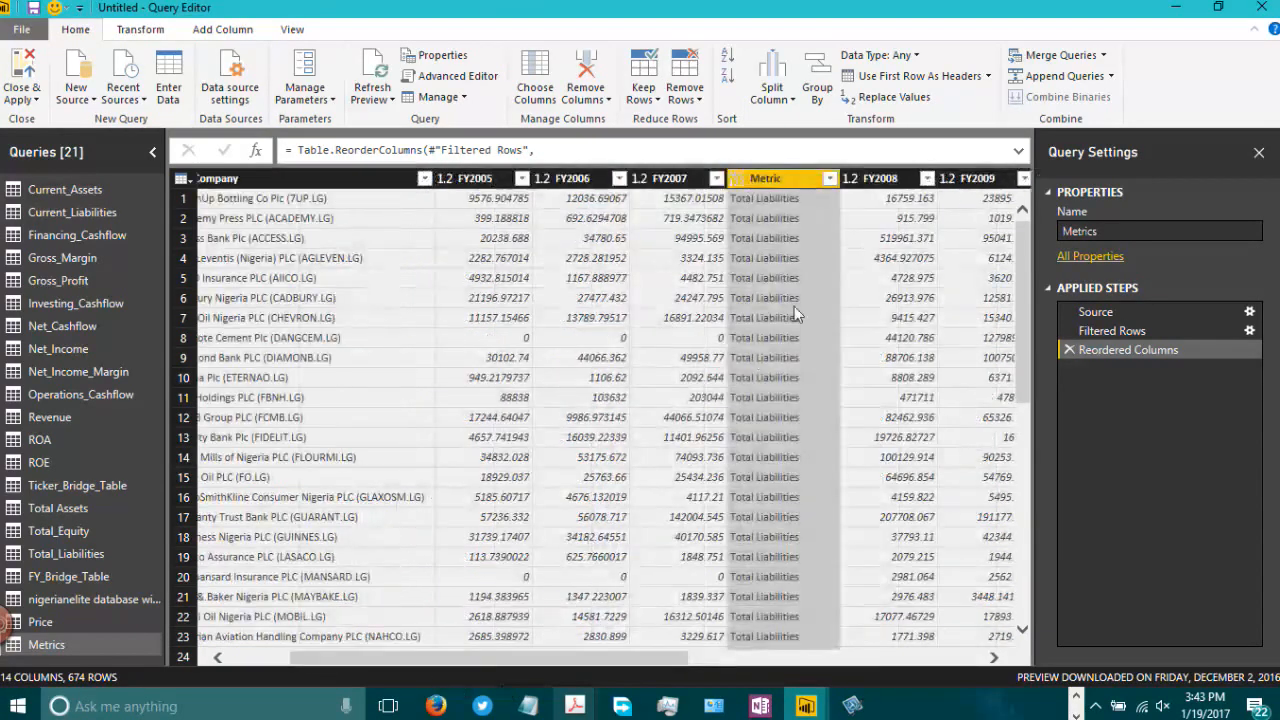
pyautogui.moveTo(638, 178); pyautogui.dragTo(440, 180)
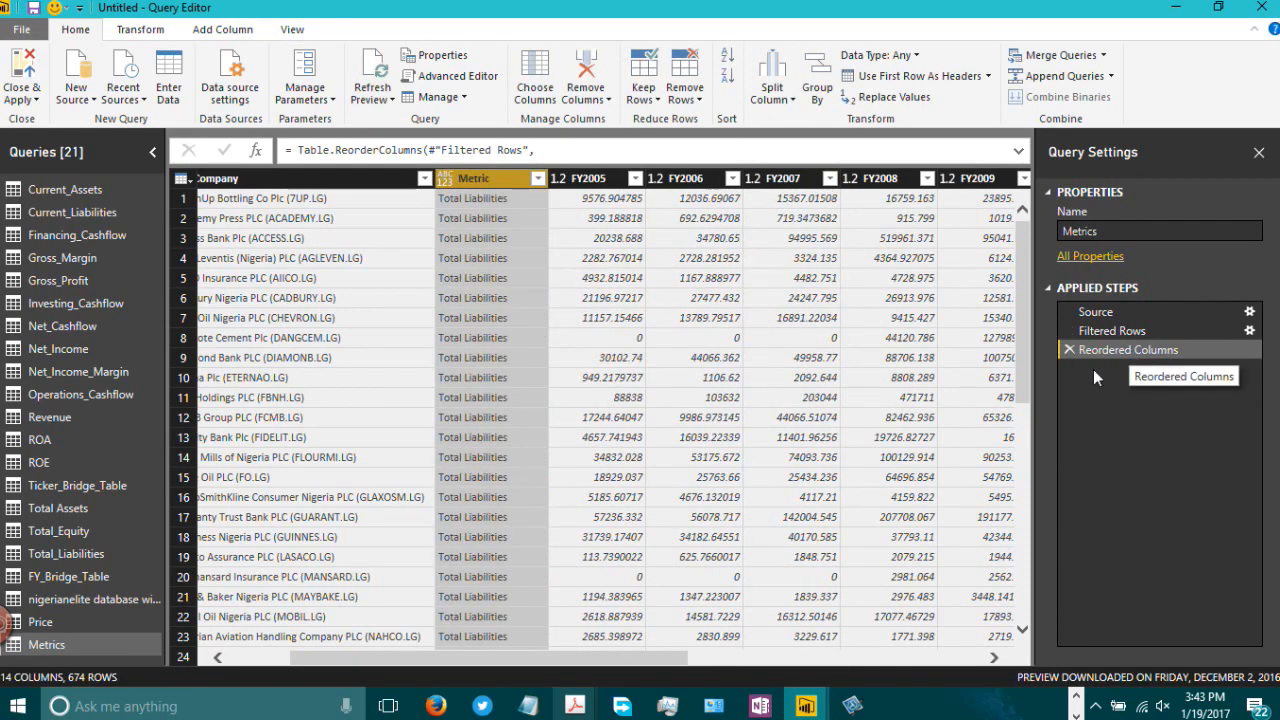
pyautogui.moveTo(535, 670); pyautogui.dragTo(470, 672)
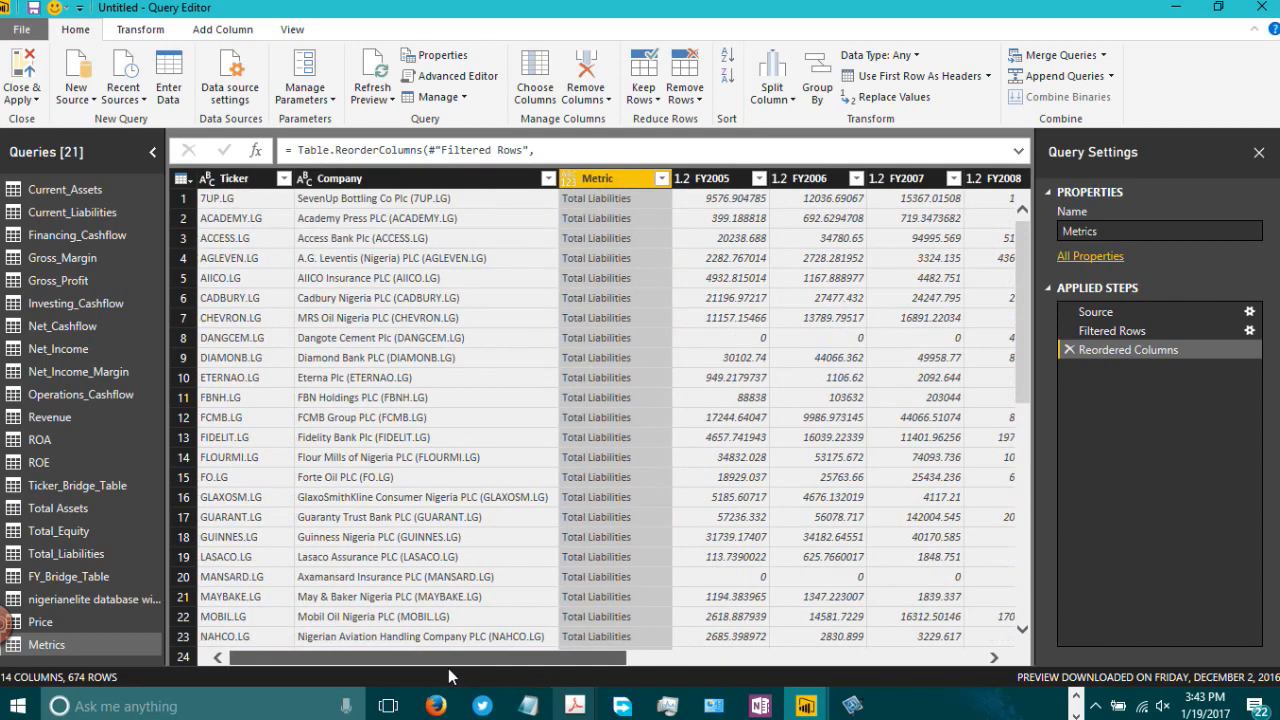
# Step: Select the FY2005 through FY2015 columns in Metrics and unpivot them
pyautogui.click(661, 180)
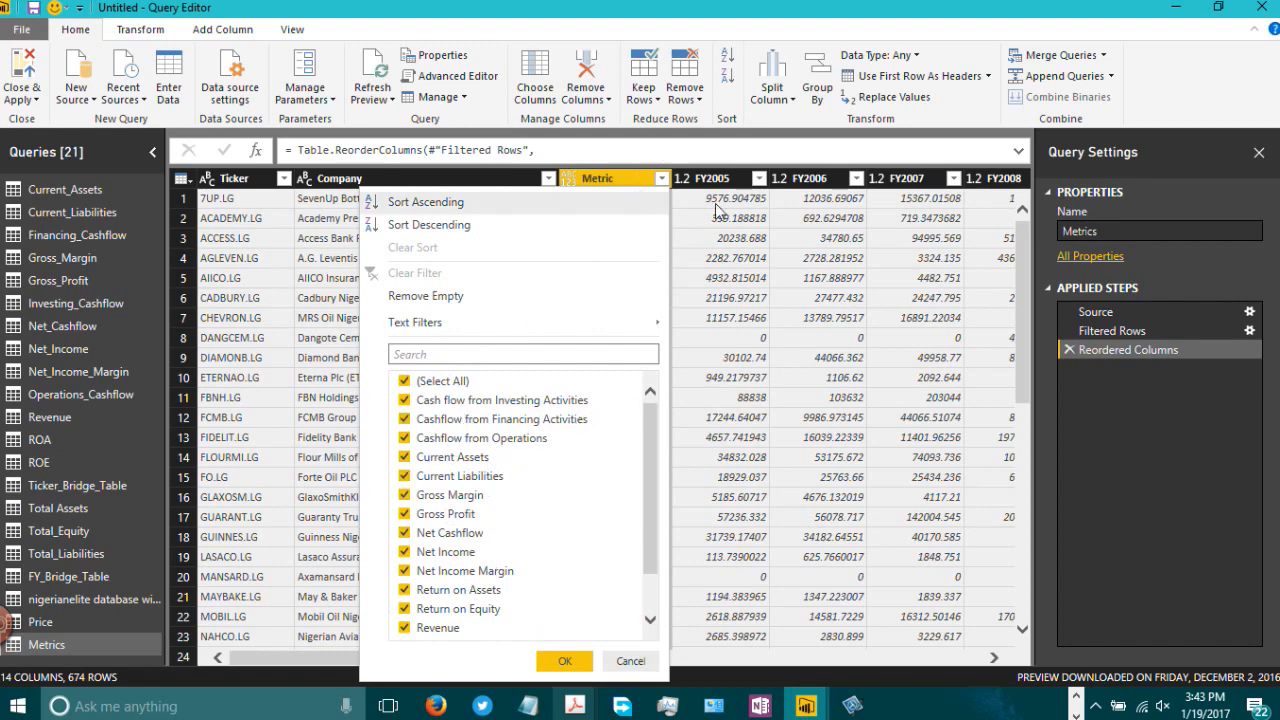
pyautogui.click(745, 265)
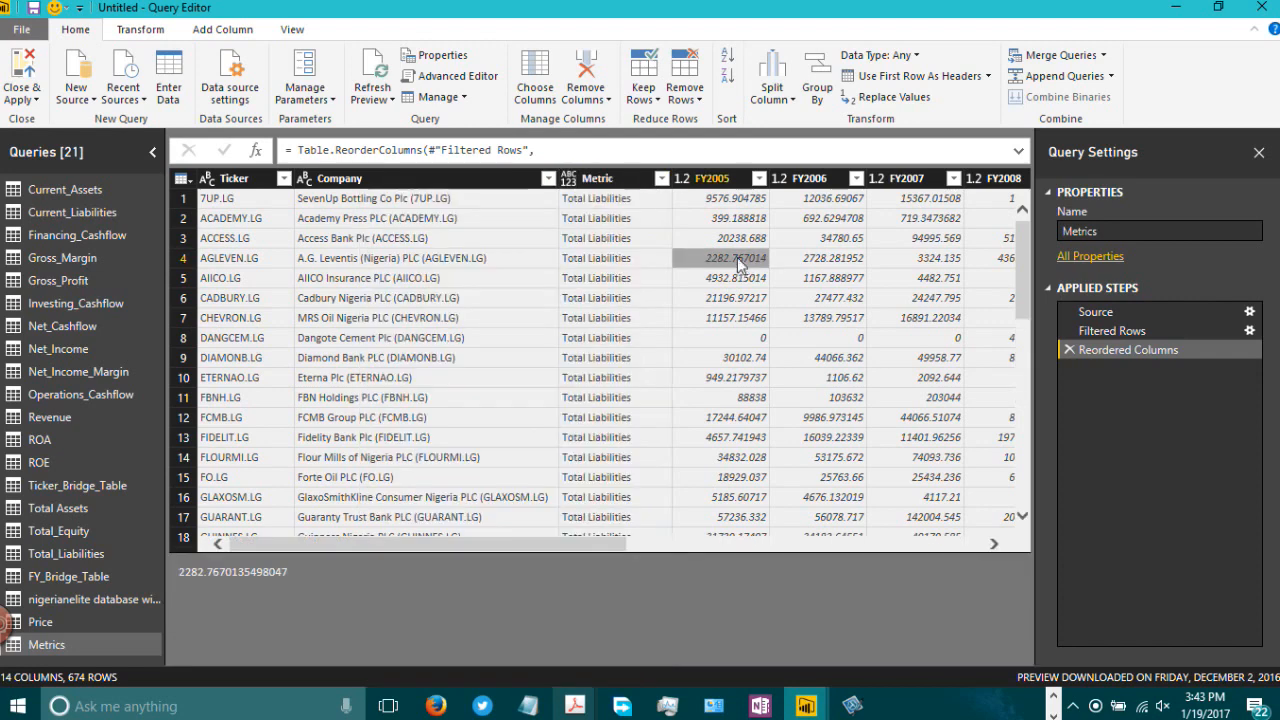
pyautogui.click(708, 180)
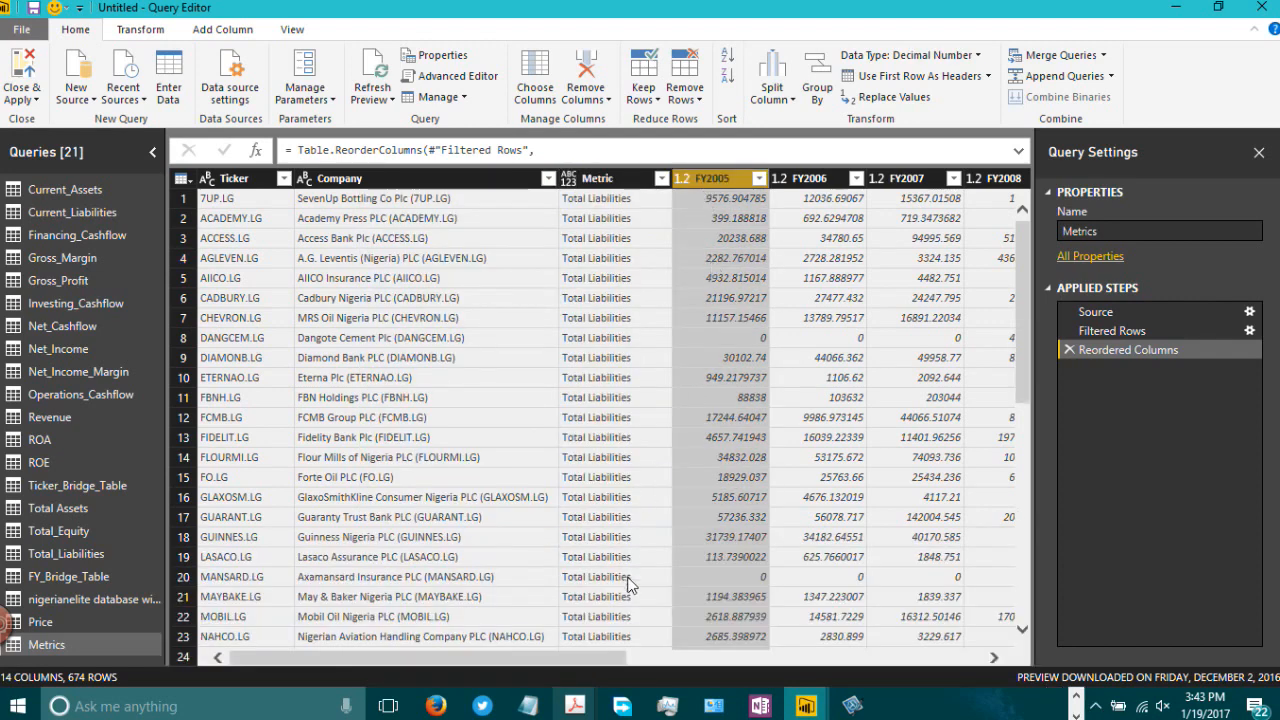
pyautogui.moveTo(614, 657); pyautogui.dragTo(990, 652)
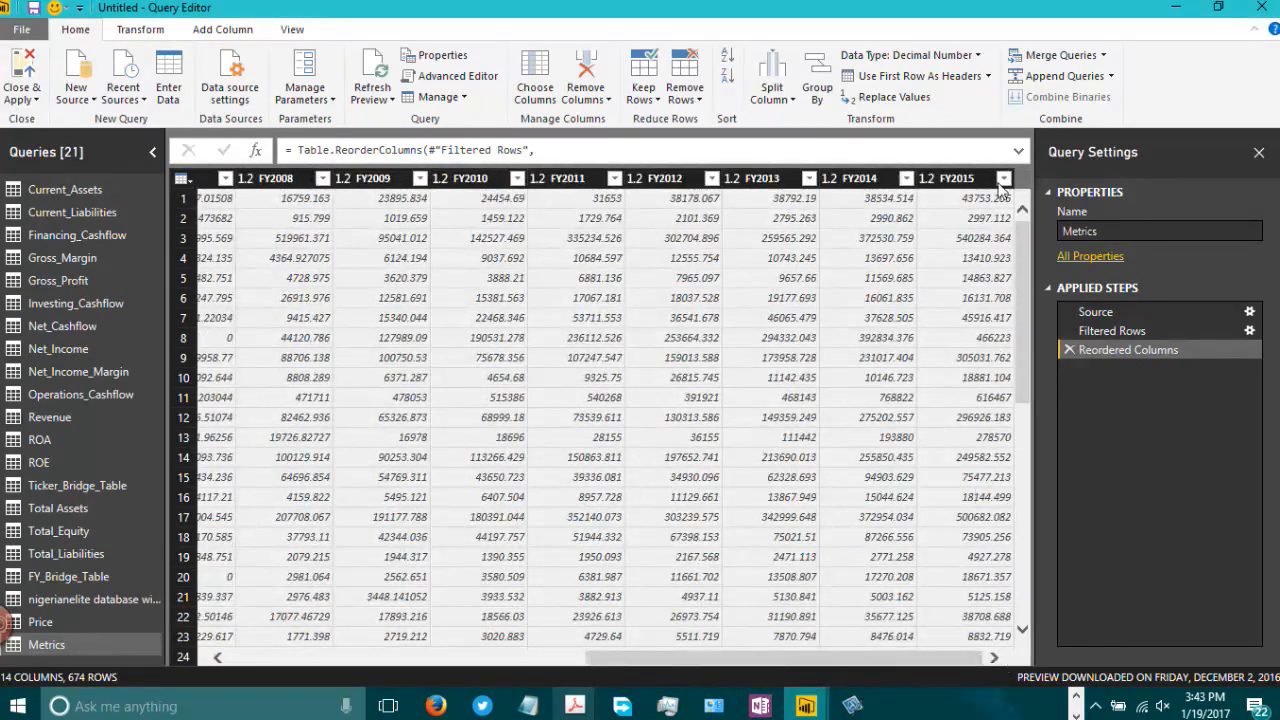
pyautogui.hotkey('ctrl', 'a')
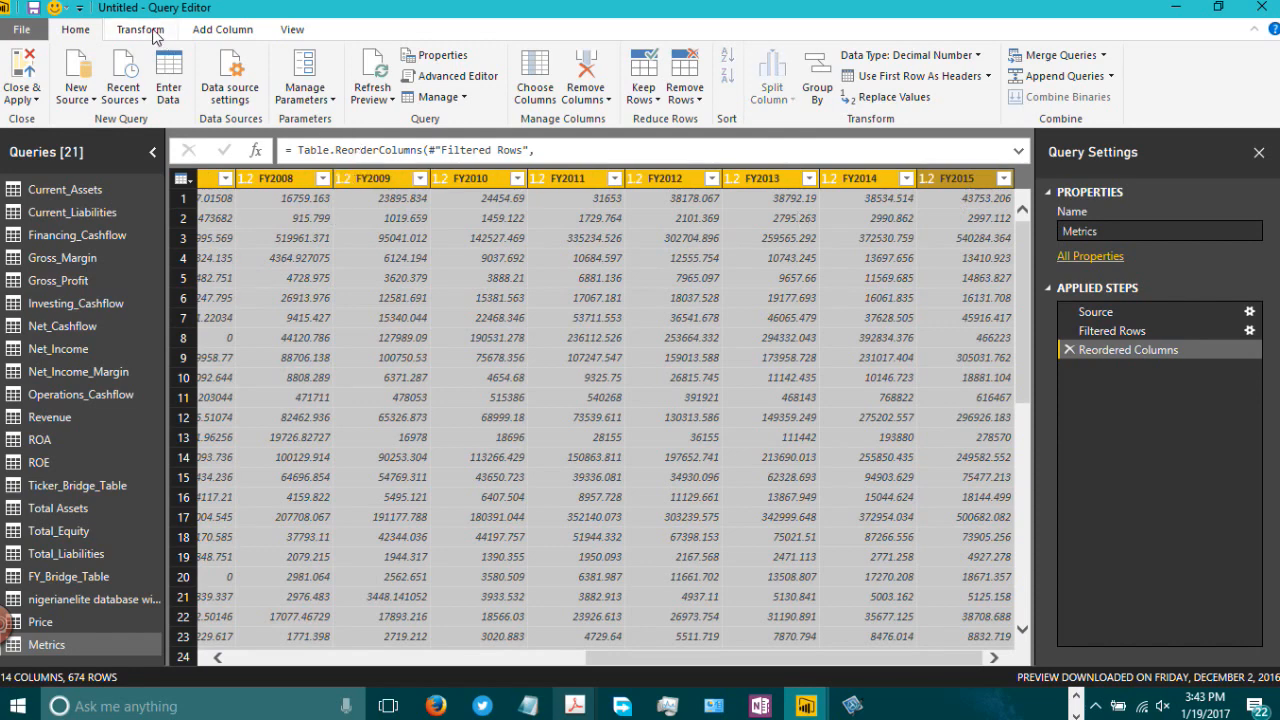
pyautogui.click(141, 29)
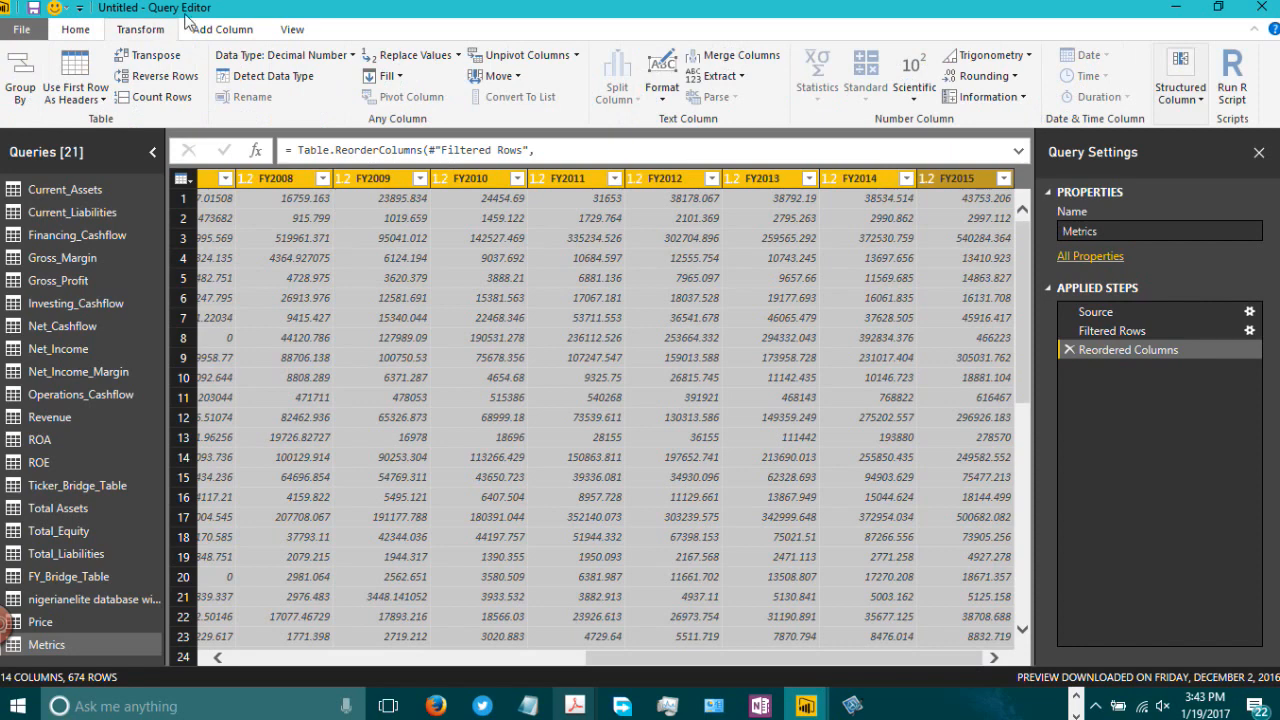
pyautogui.click(527, 55)
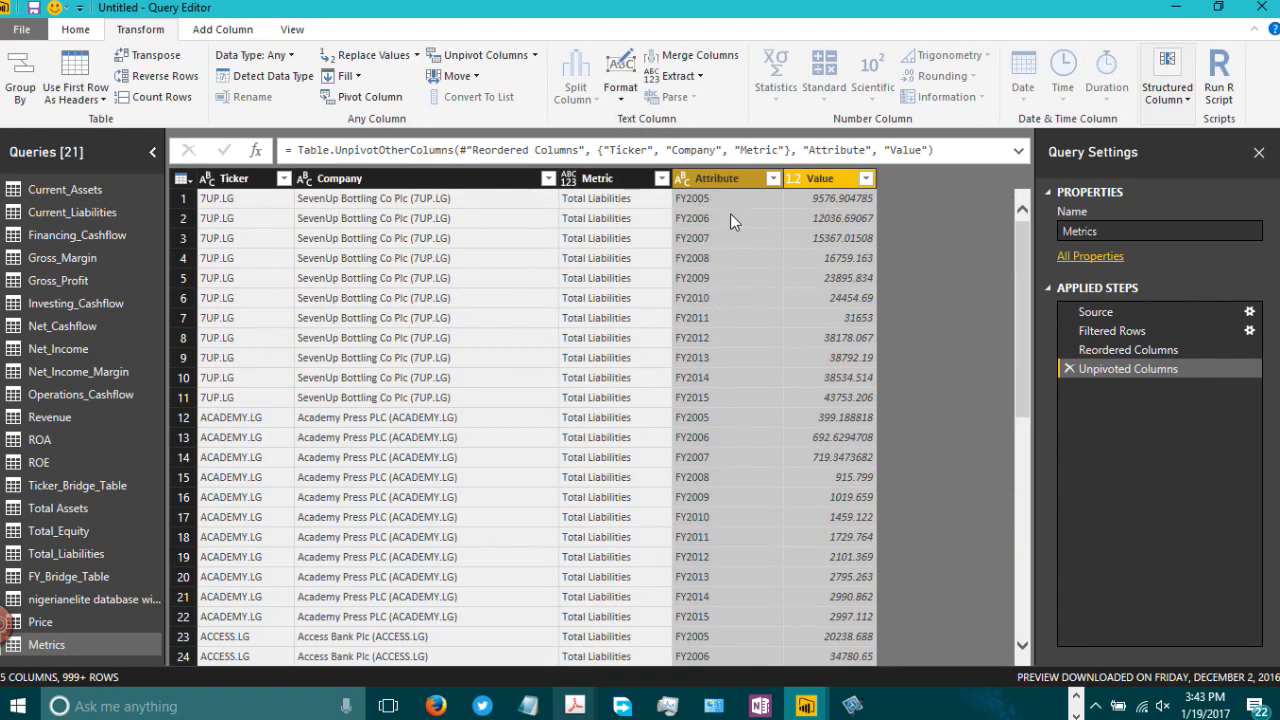
# Step: Try to rename the unpivoted Attribute column as Metric
pyautogui.click(732, 199)
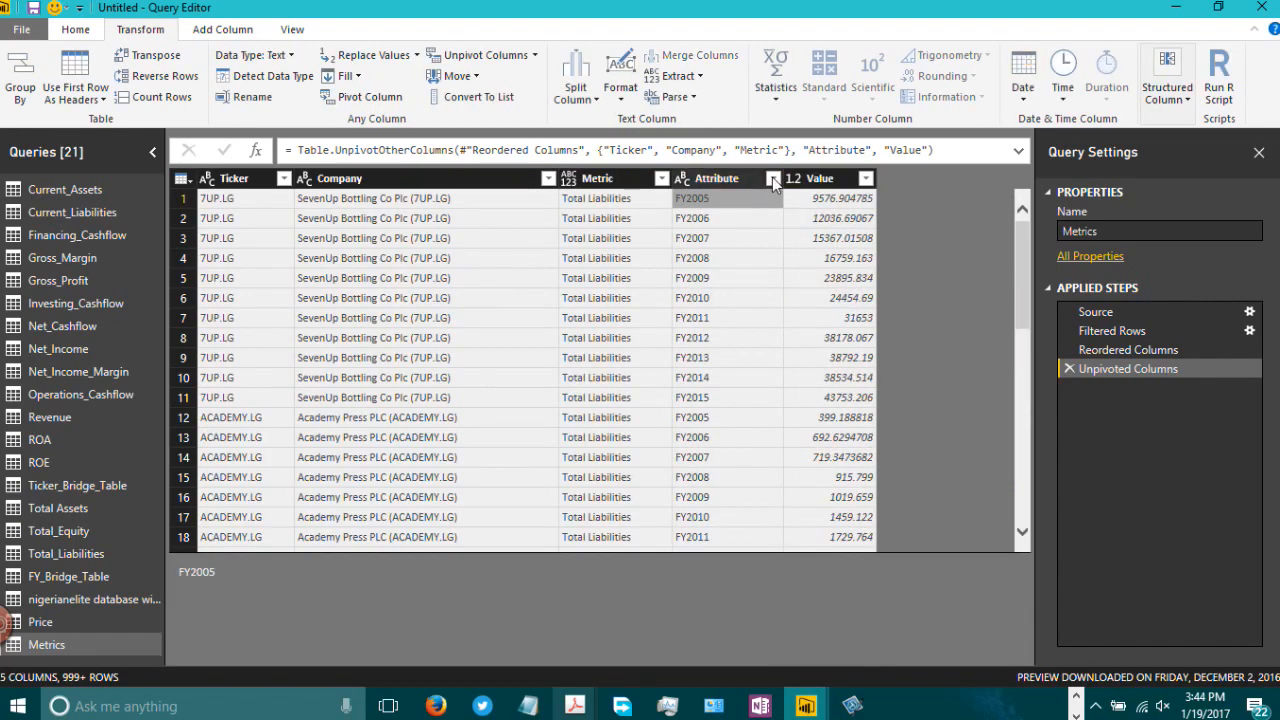
pyautogui.click(773, 179)
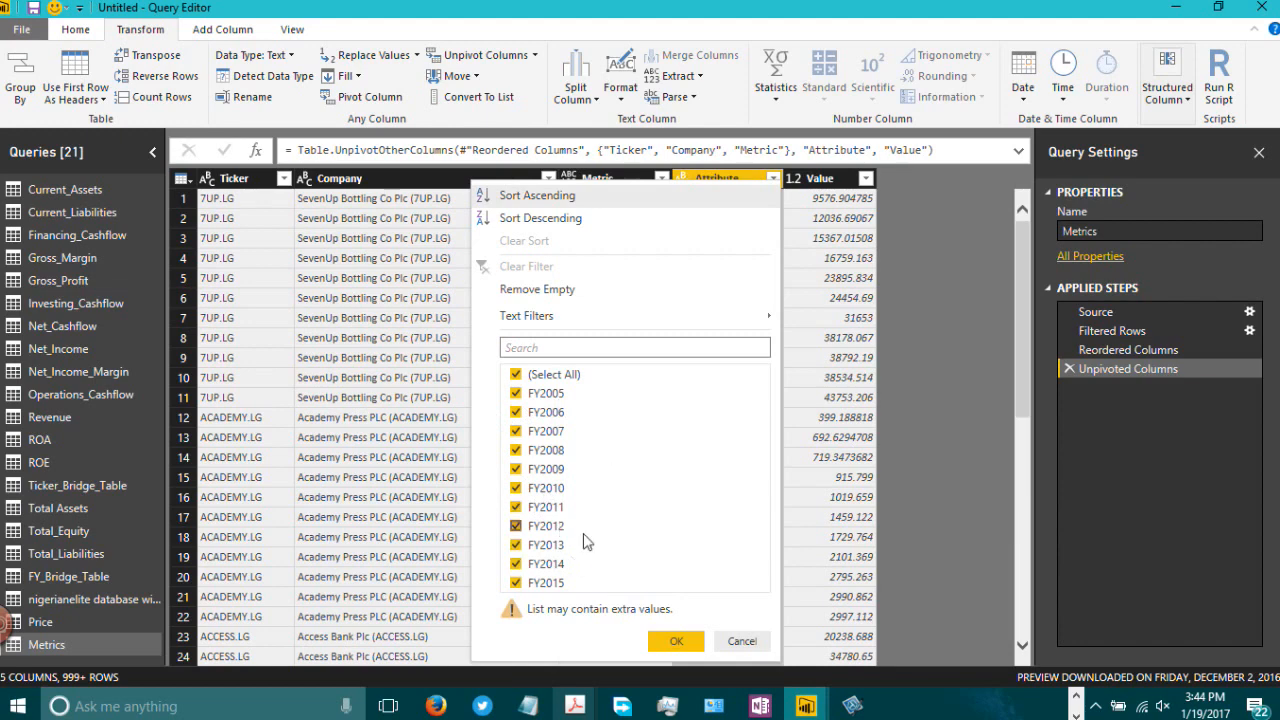
pyautogui.click(864, 240)
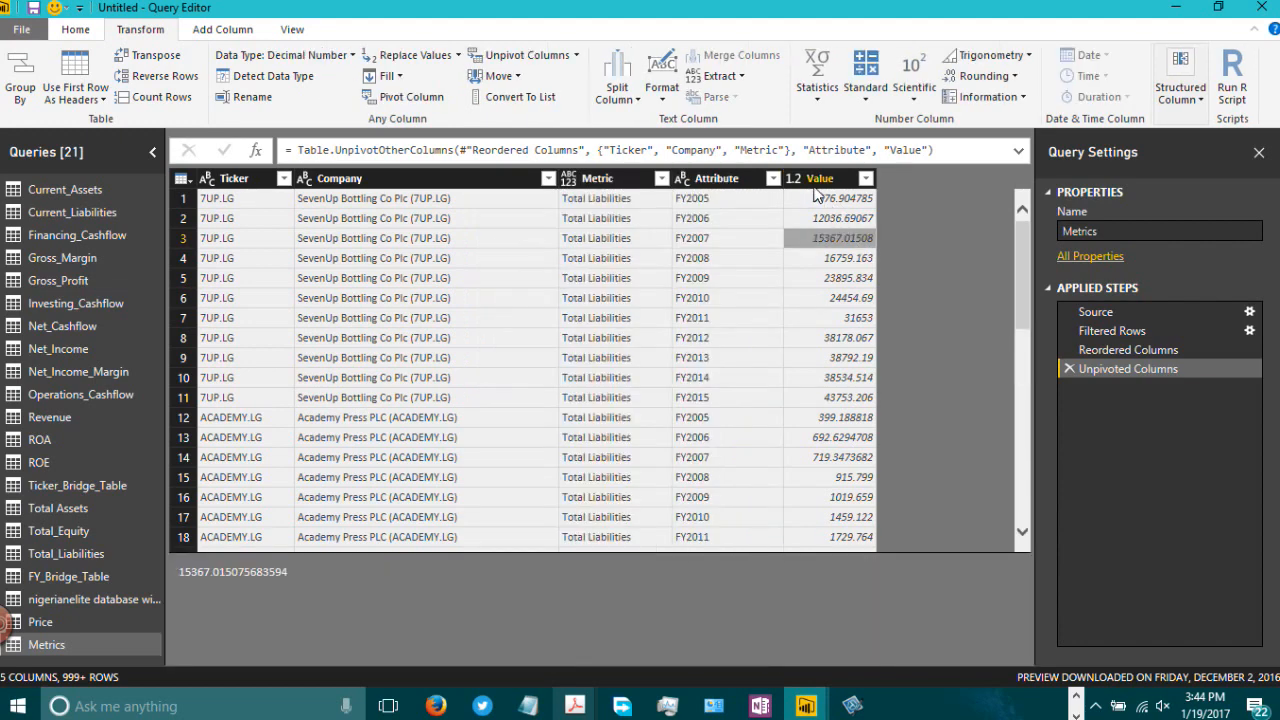
pyautogui.click(816, 180)
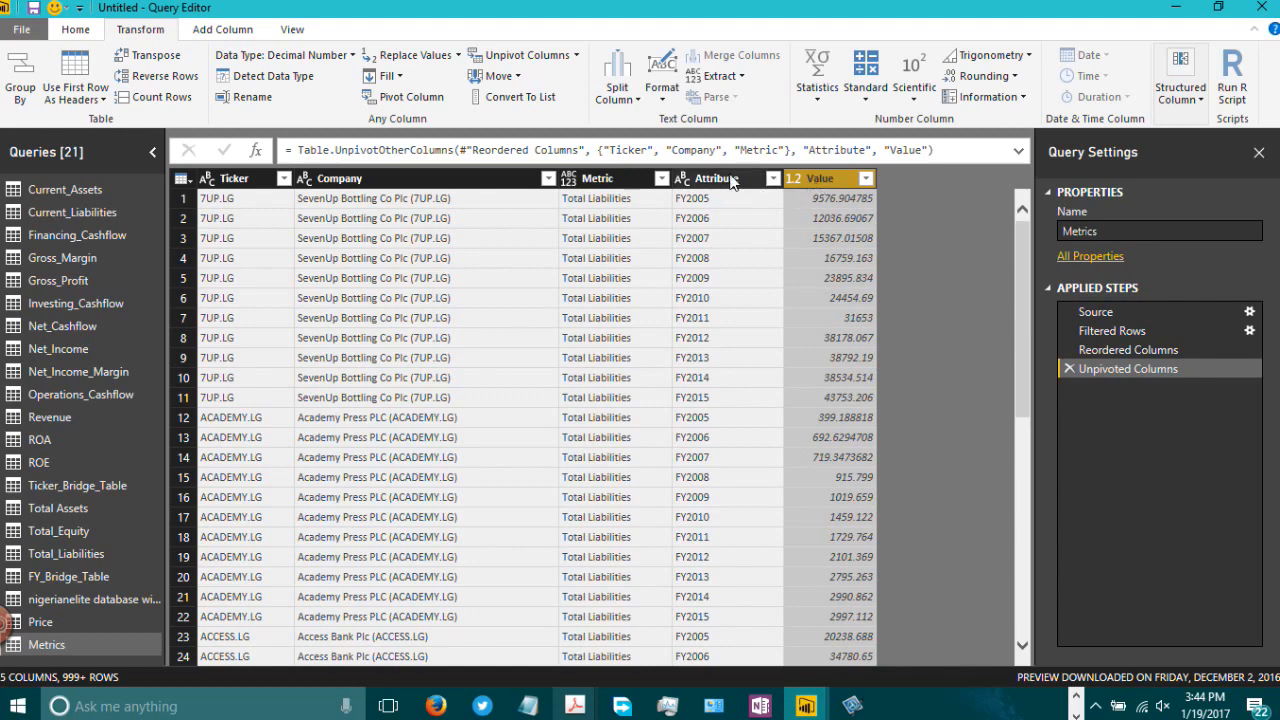
pyautogui.click(716, 179)
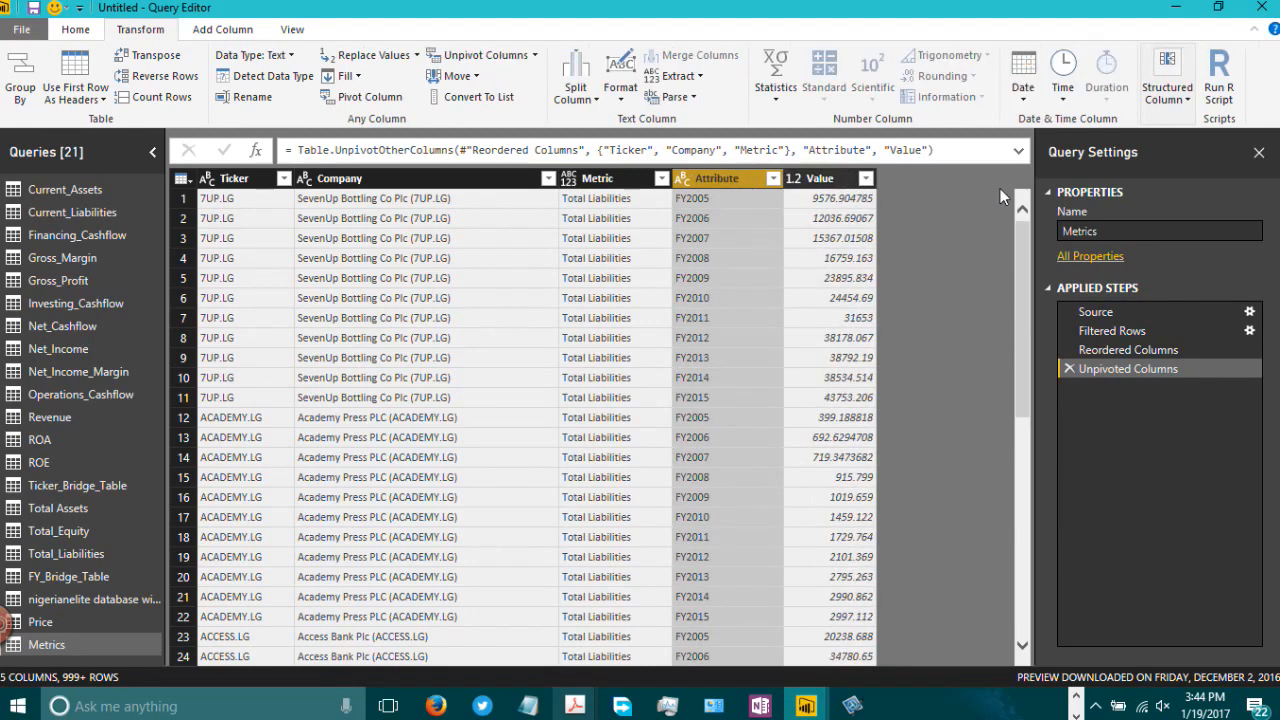
pyautogui.doubleClick(716, 179)
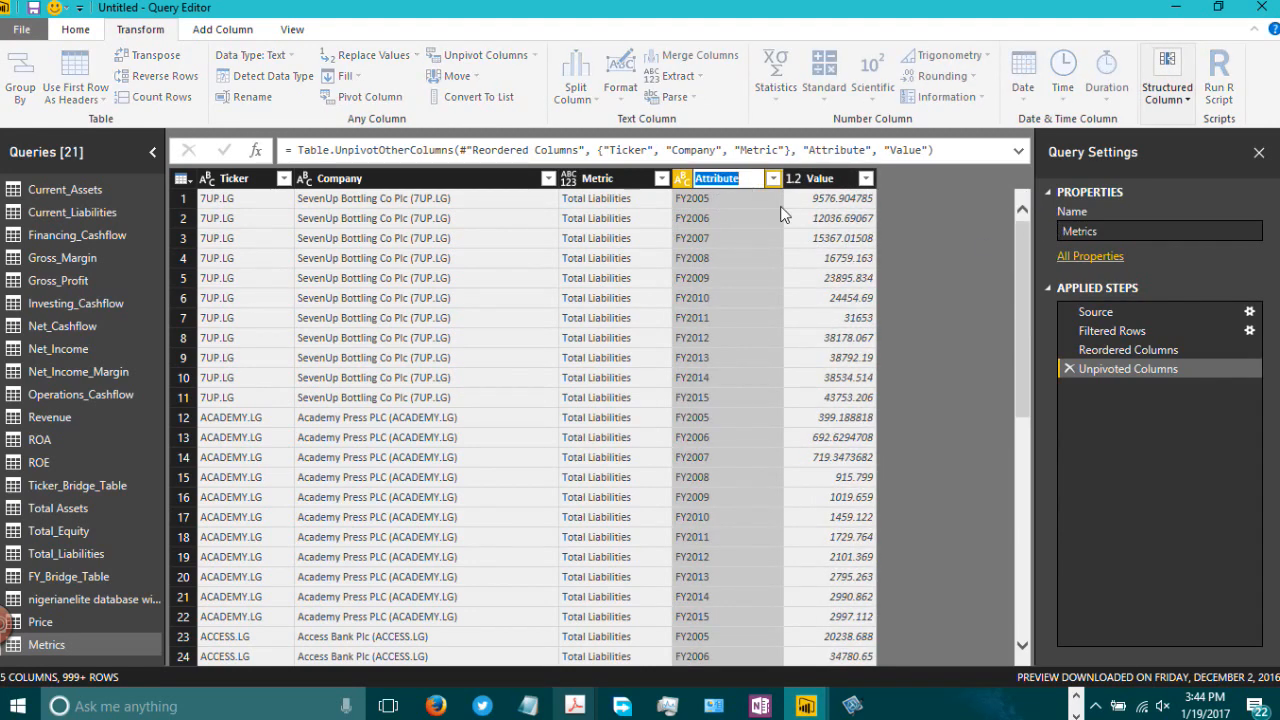
pyautogui.write('Metric')
pyautogui.press('Return')
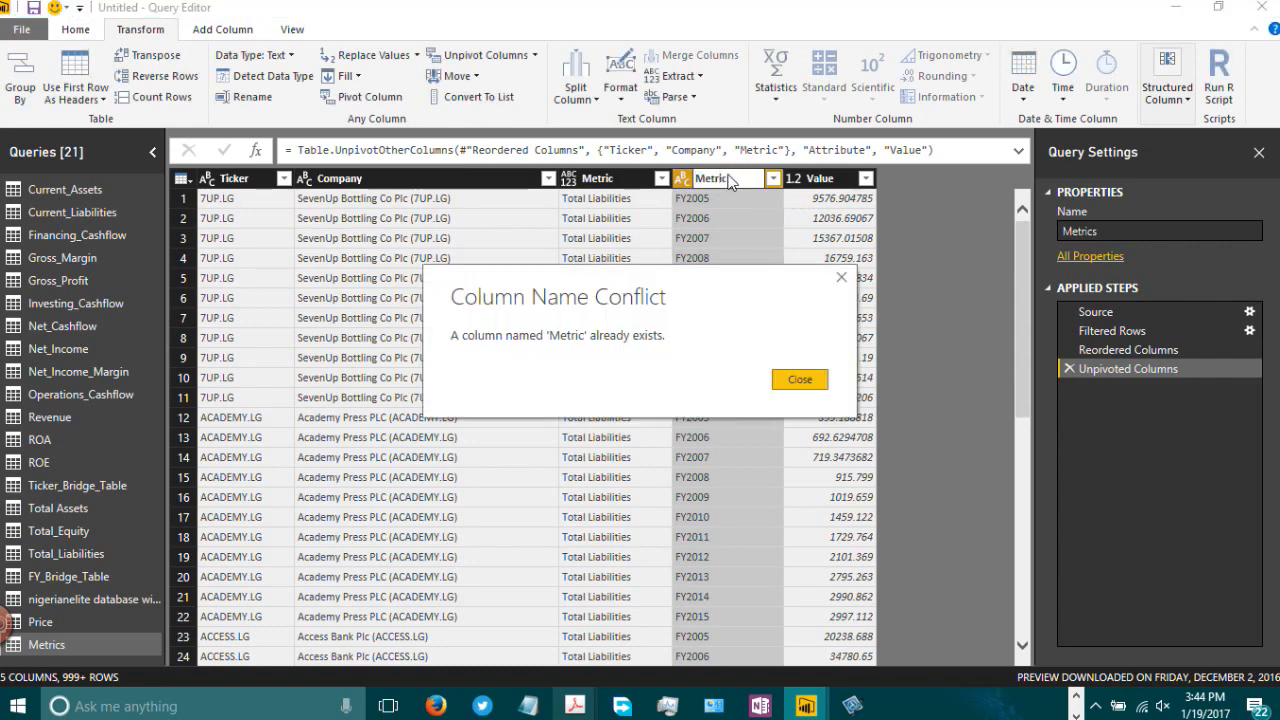
pyautogui.click(800, 379)
# Step: Rename the Attribute column as Year
pyautogui.doubleClick(722, 181)
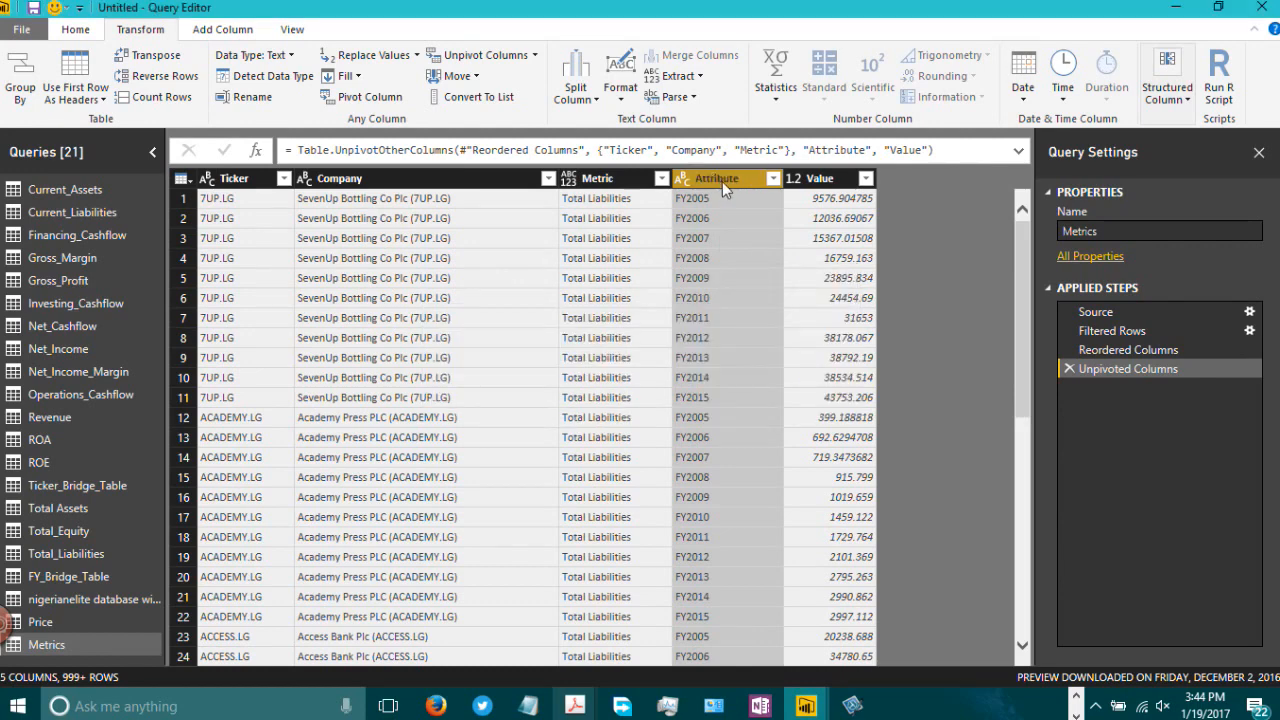
pyautogui.write('Y')
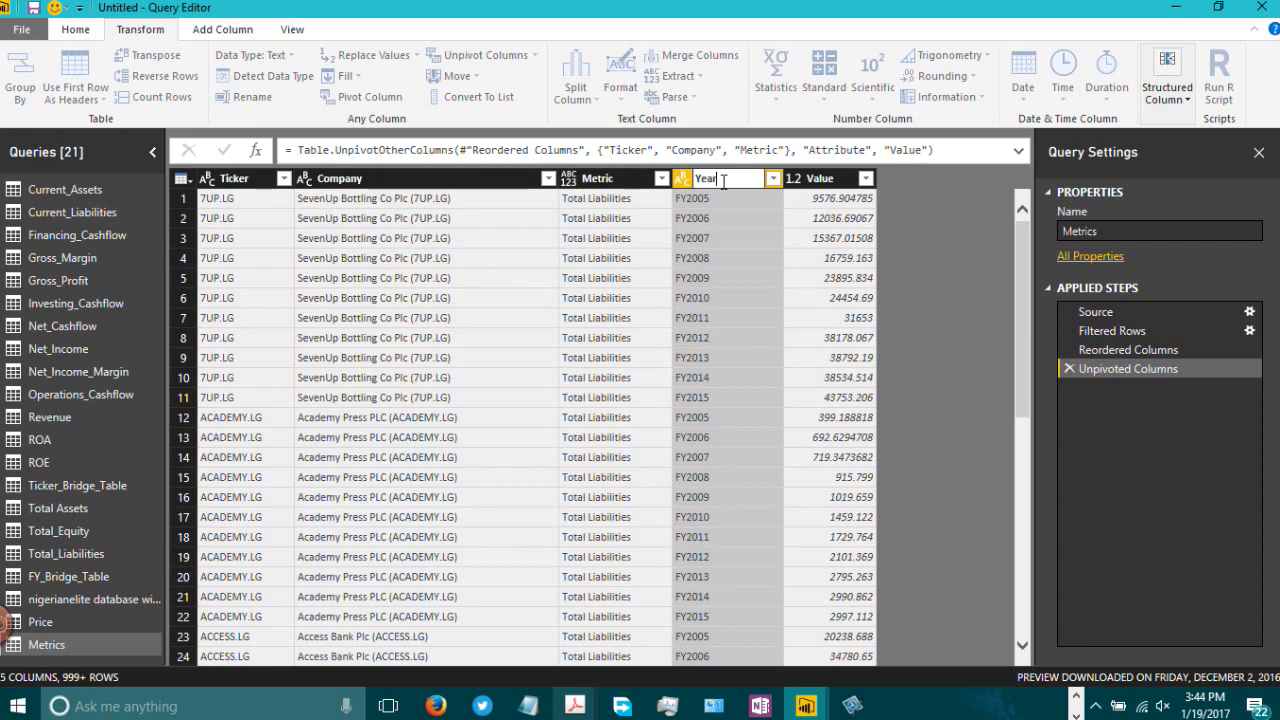
pyautogui.write('ear')
pyautogui.press('Return')
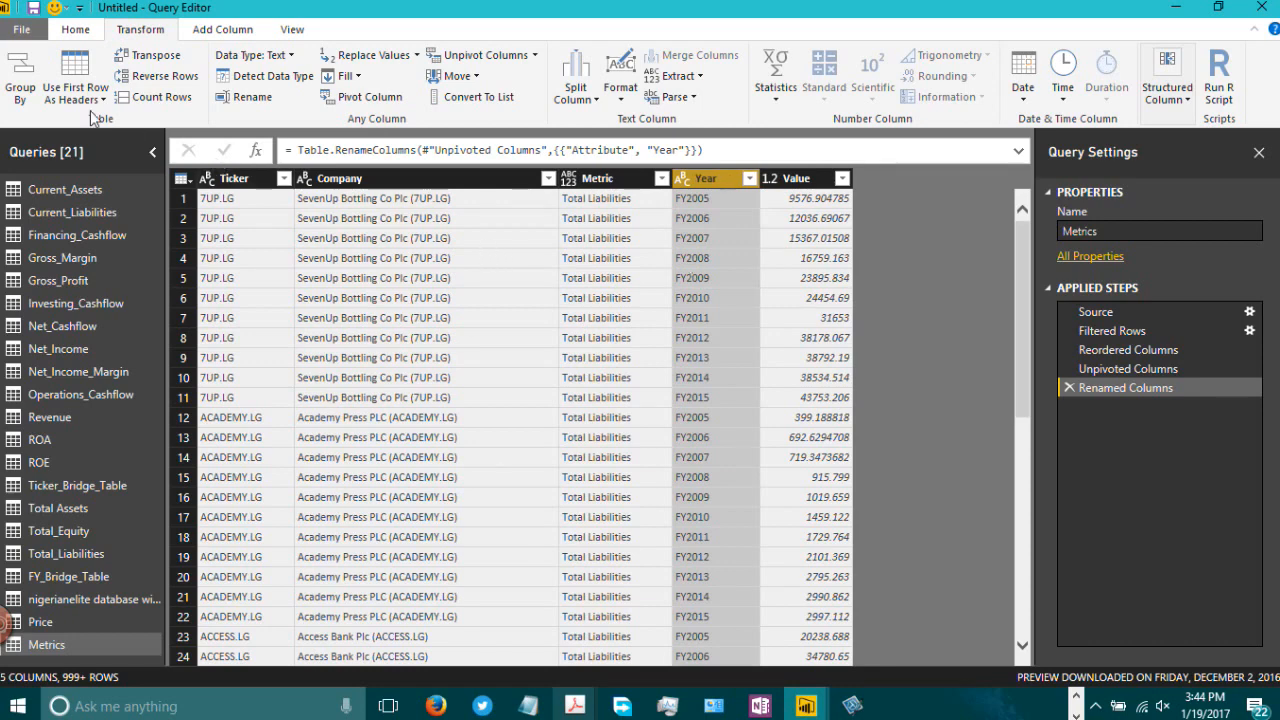
# Step: Close the Query Editor applying the changes and switch to the report view
pyautogui.click(72, 32)
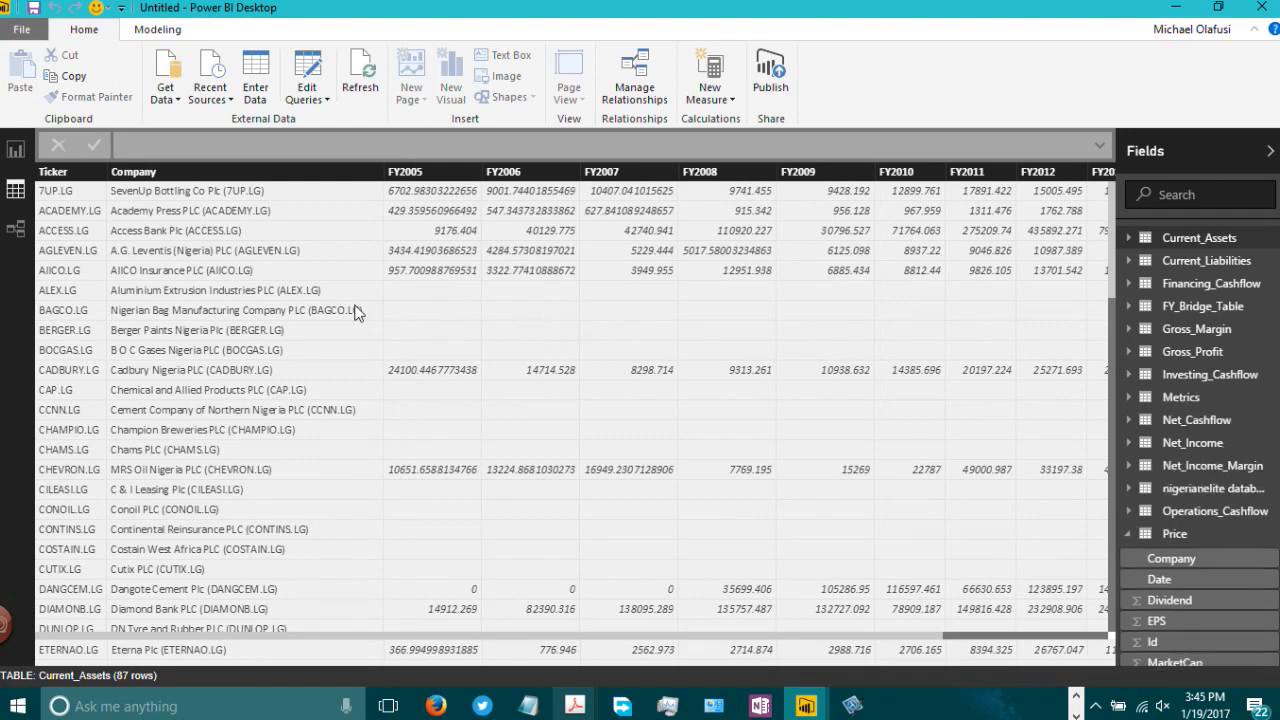
pyautogui.click(16, 155)
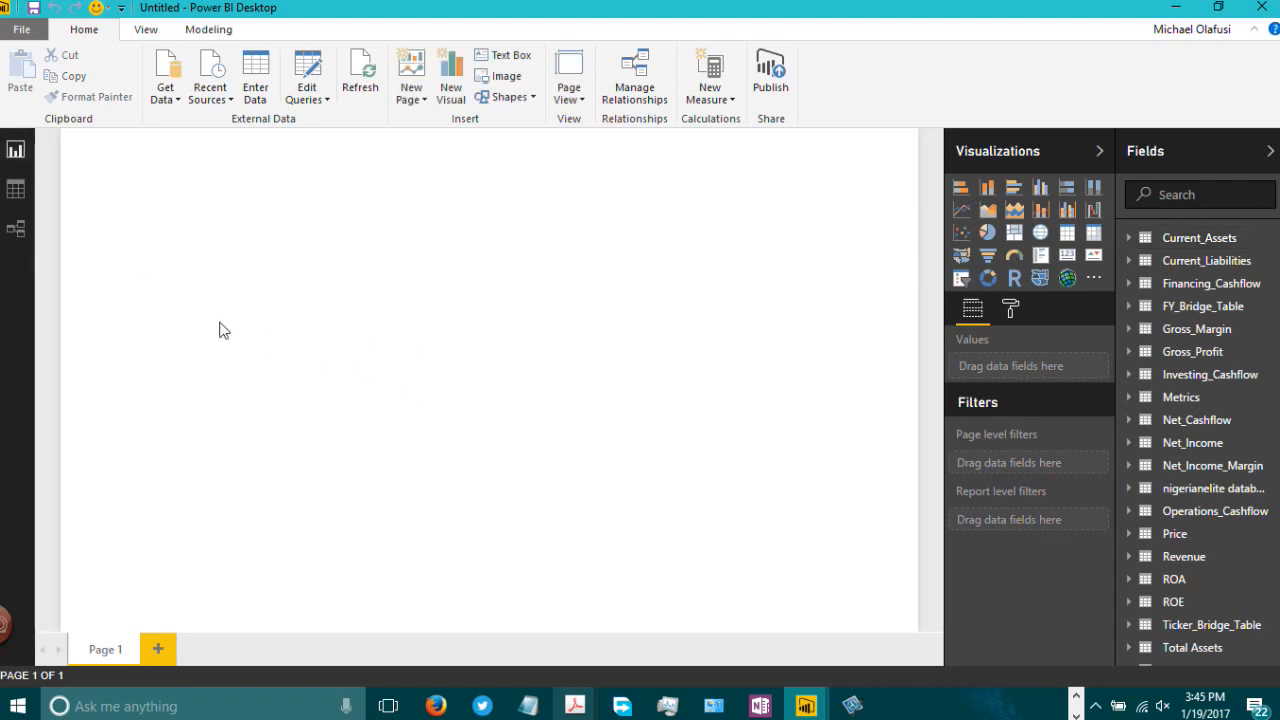
# Step: Browse the Current_Assets, Price and Metrics tables in the data view
pyautogui.click(16, 189)
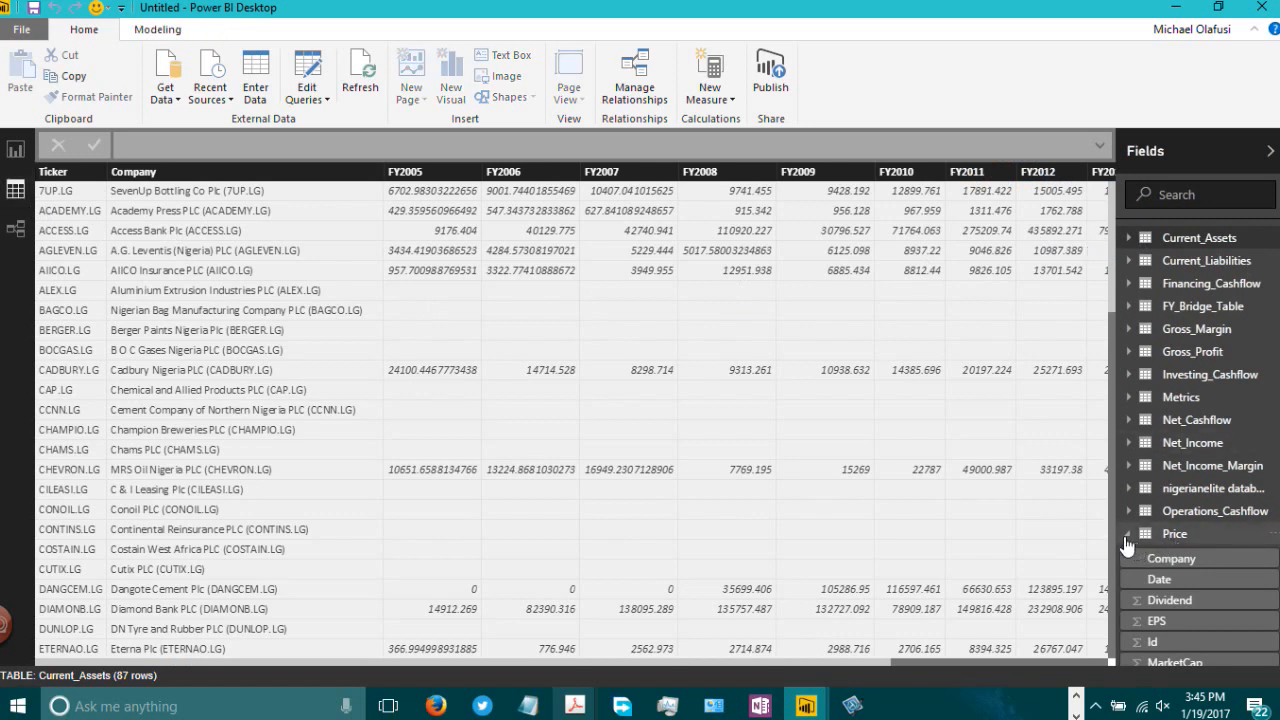
pyautogui.click(1127, 540)
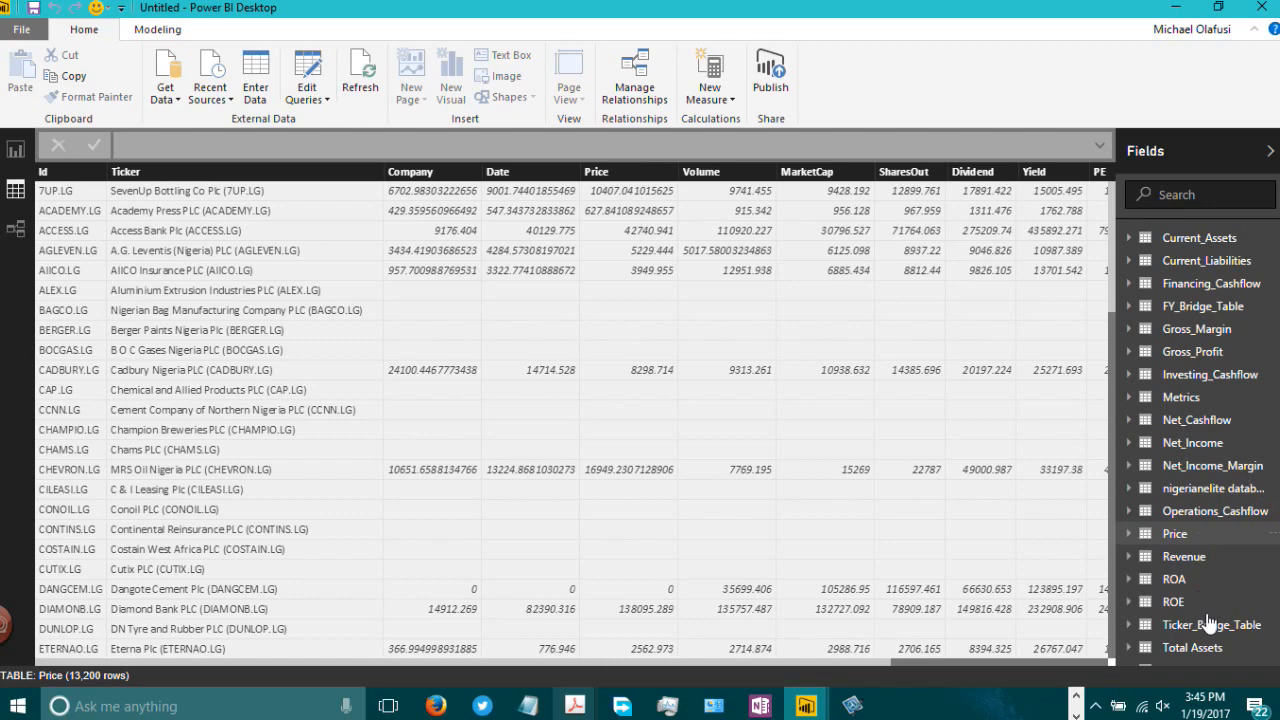
pyautogui.scroll(-1, 1200, 560)
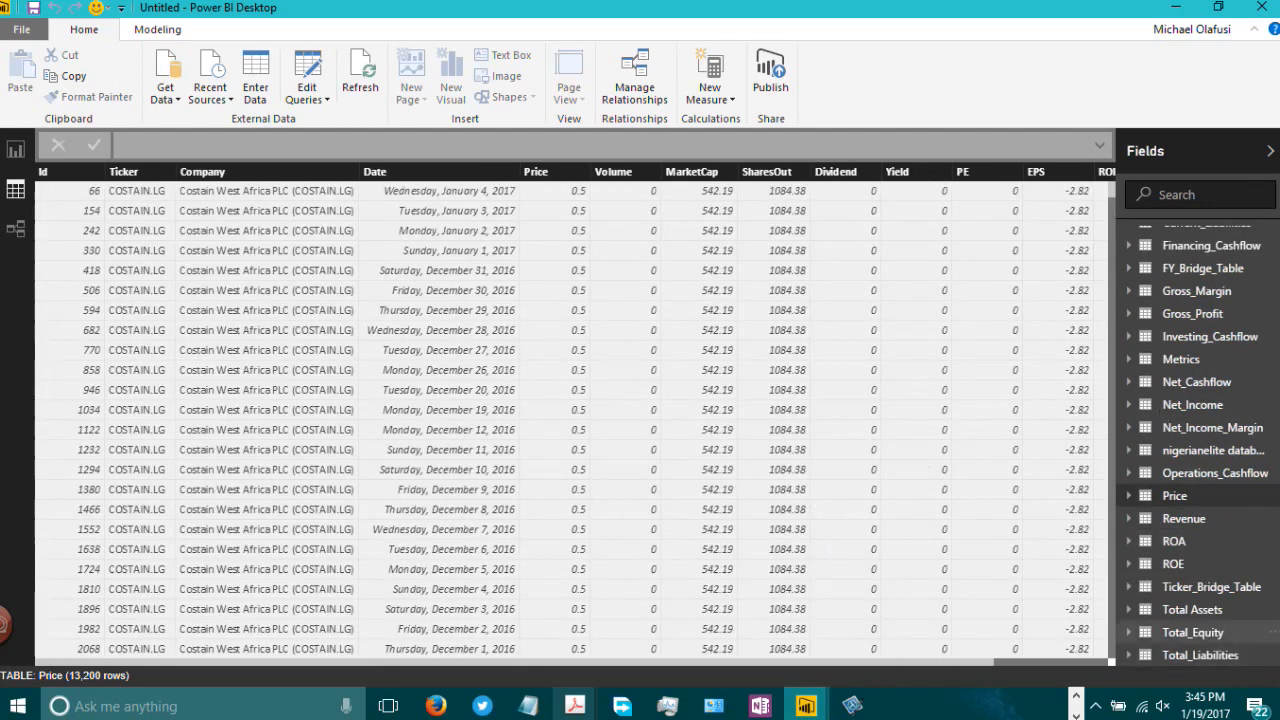
pyautogui.scroll(1, 1180, 533)
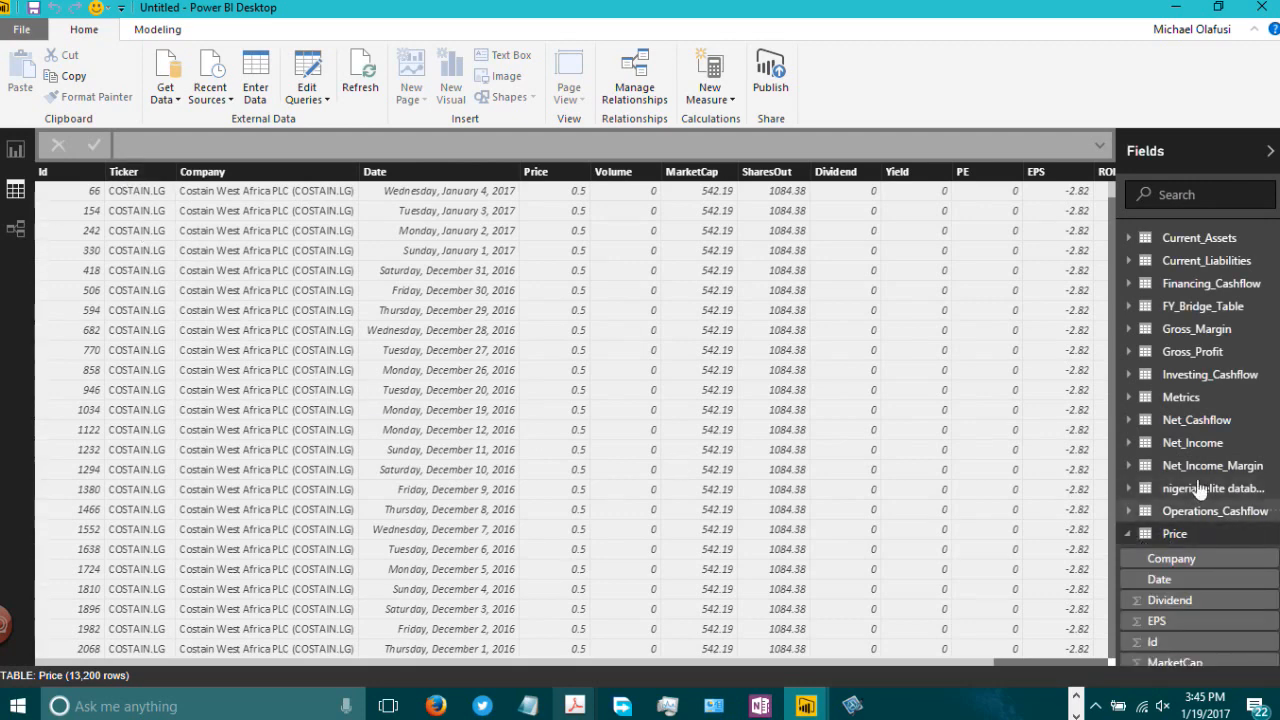
pyautogui.click(1192, 399)
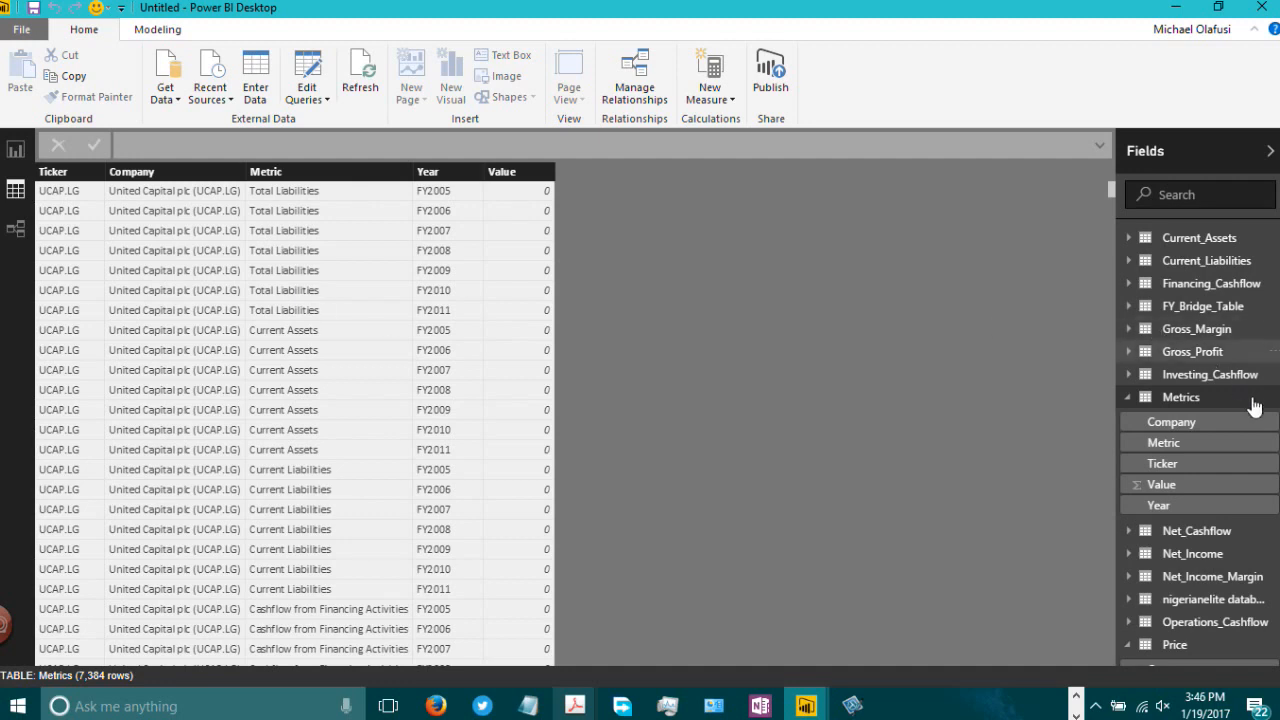
# Step: Examine the relationships linking the Metrics and Price tables in the relationship view
pyautogui.click(15, 228)
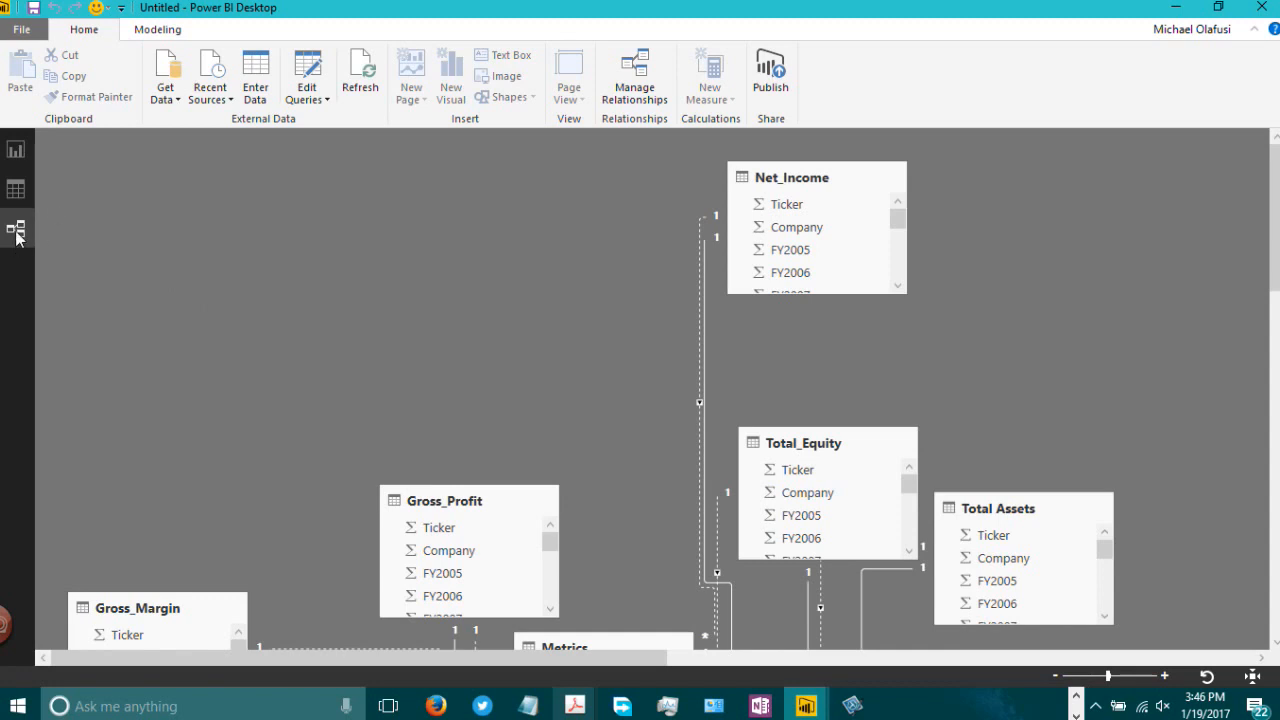
pyautogui.scroll(-5, 701, 452)
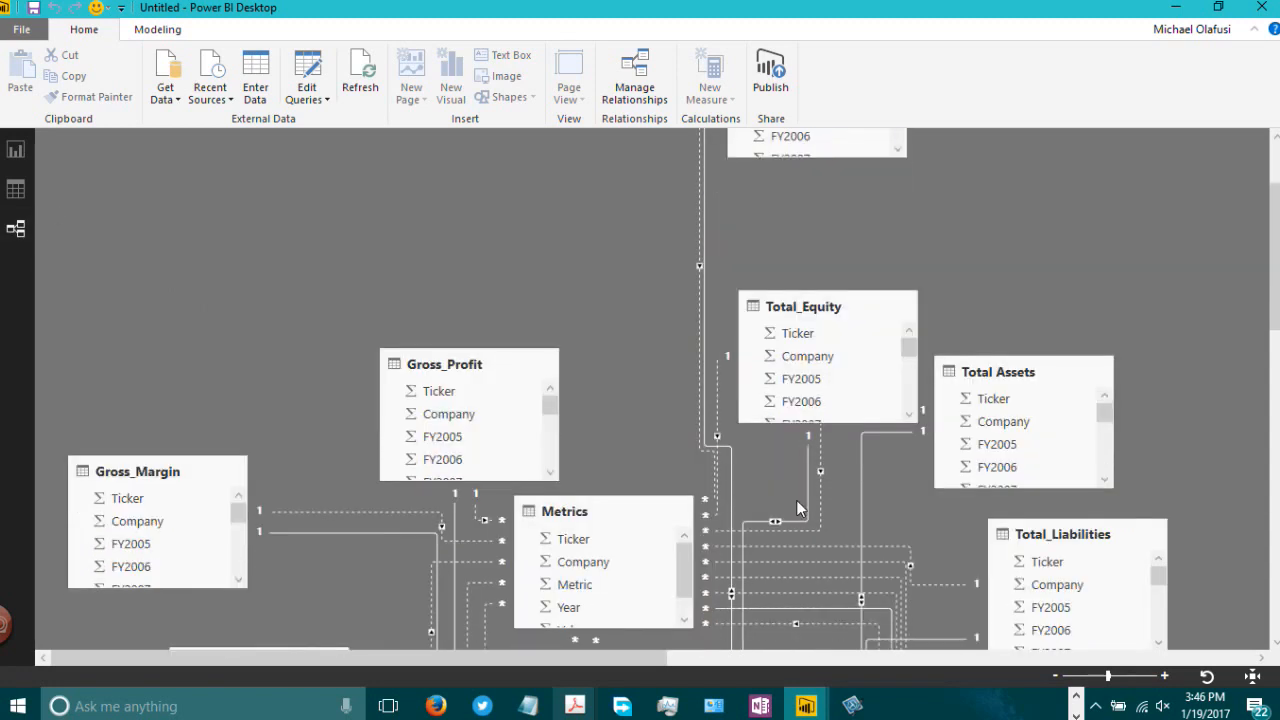
pyautogui.scroll(2, 725, 530)
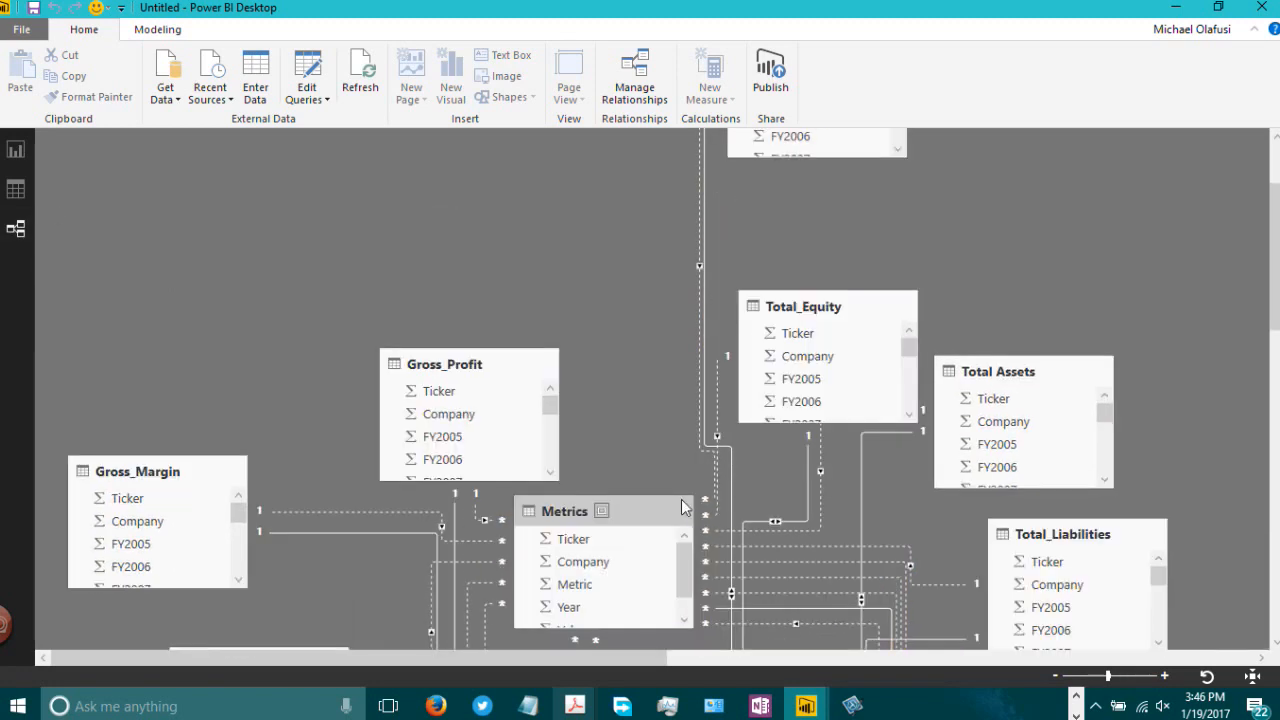
pyautogui.scroll(3, 643, 450)
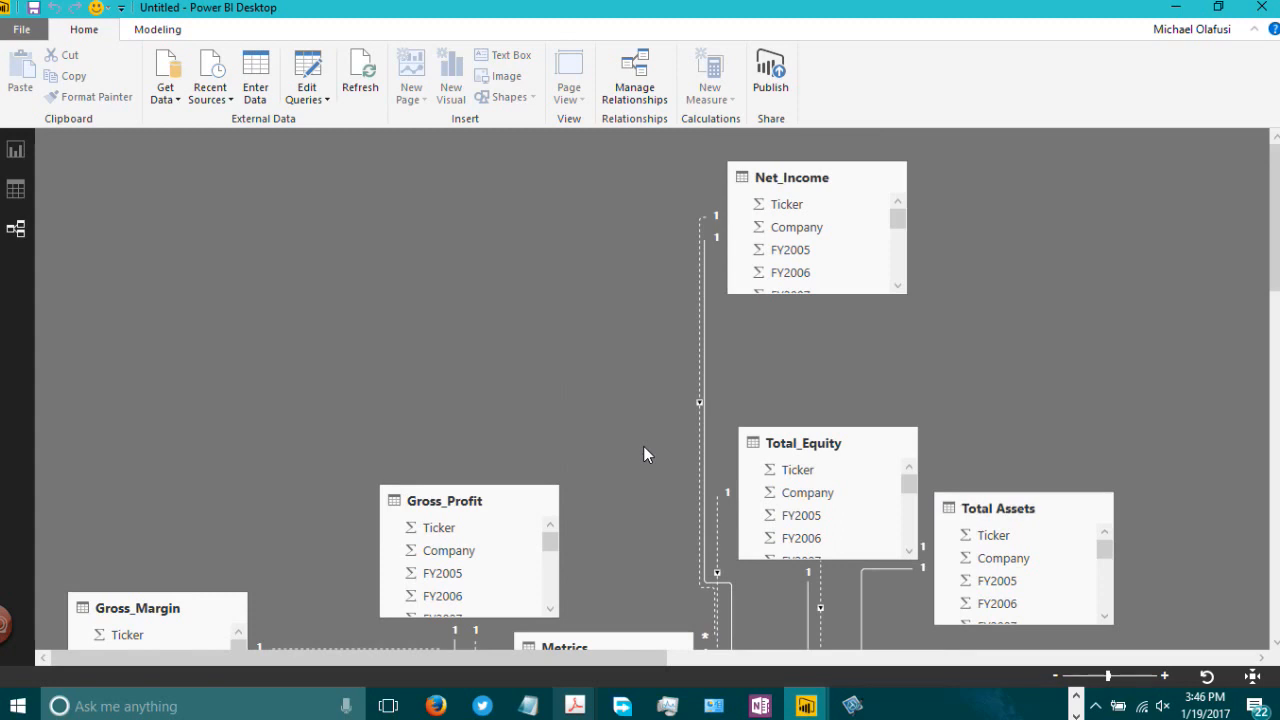
pyautogui.scroll(-6, 643, 446)
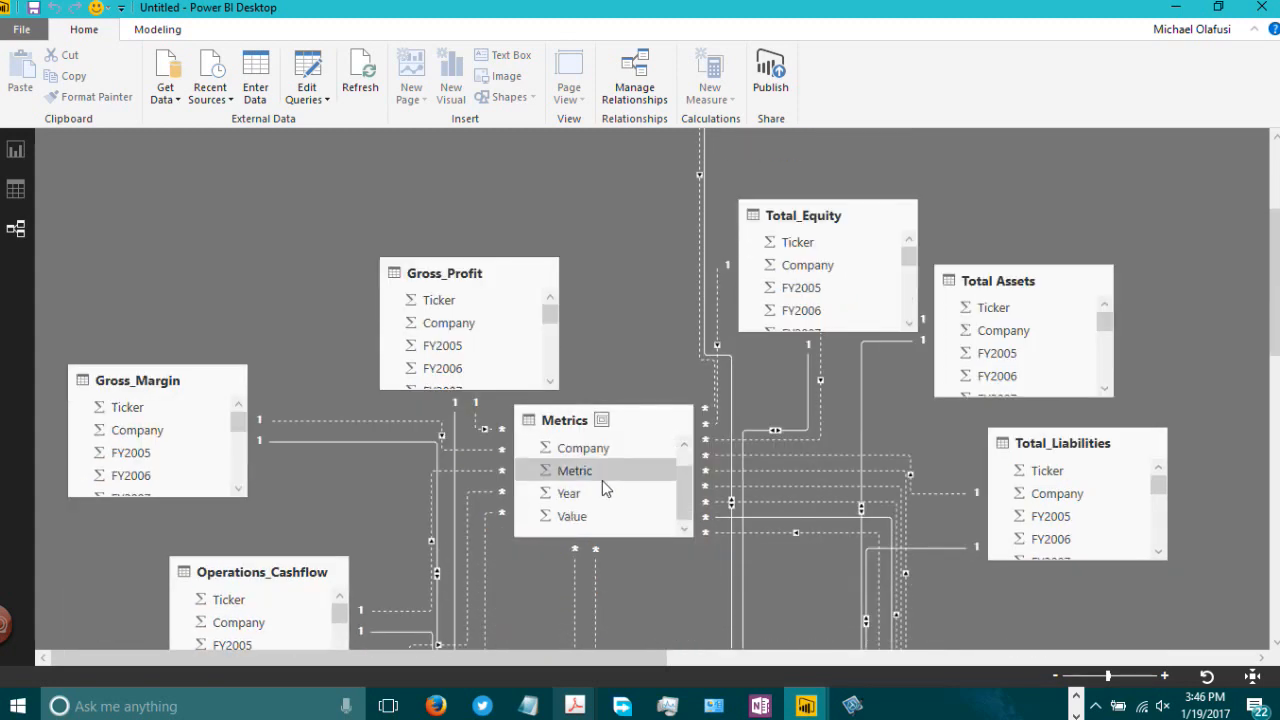
pyautogui.scroll(-2, 645, 327)
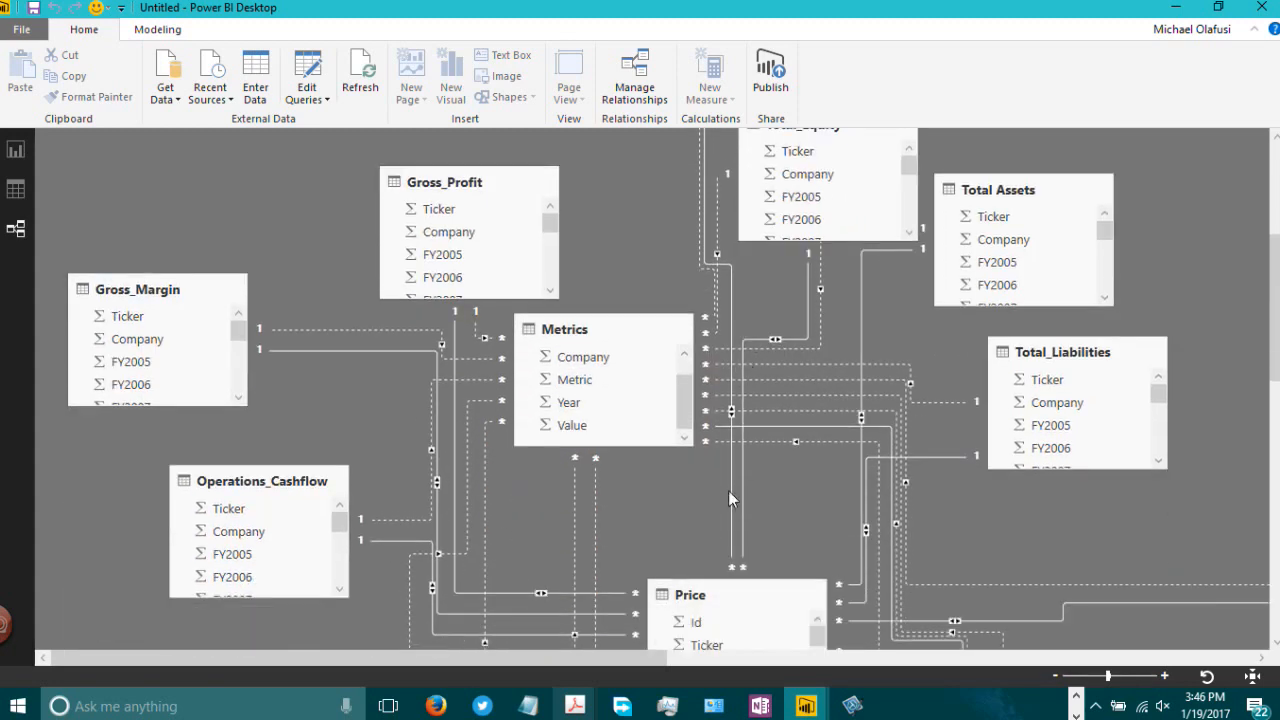
pyautogui.scroll(-2, 728, 490)
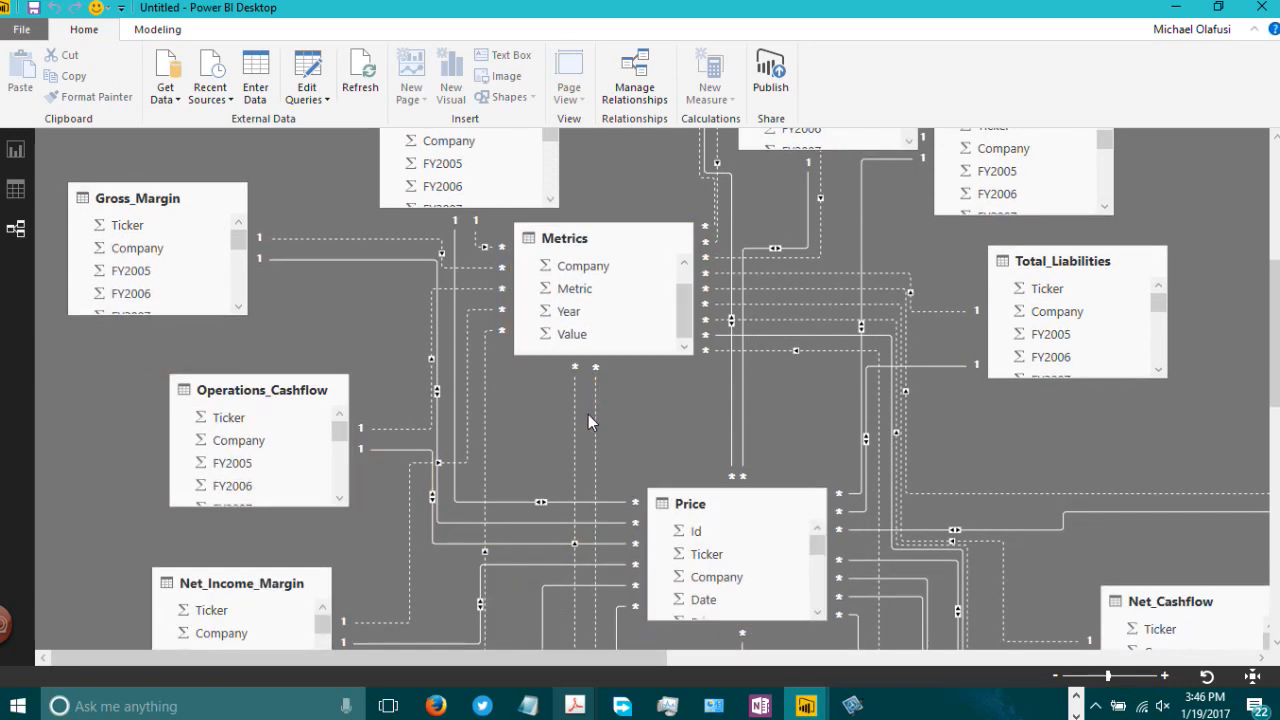
pyautogui.scroll(-2, 640, 455)
pyautogui.scroll(-1, 680, 465)
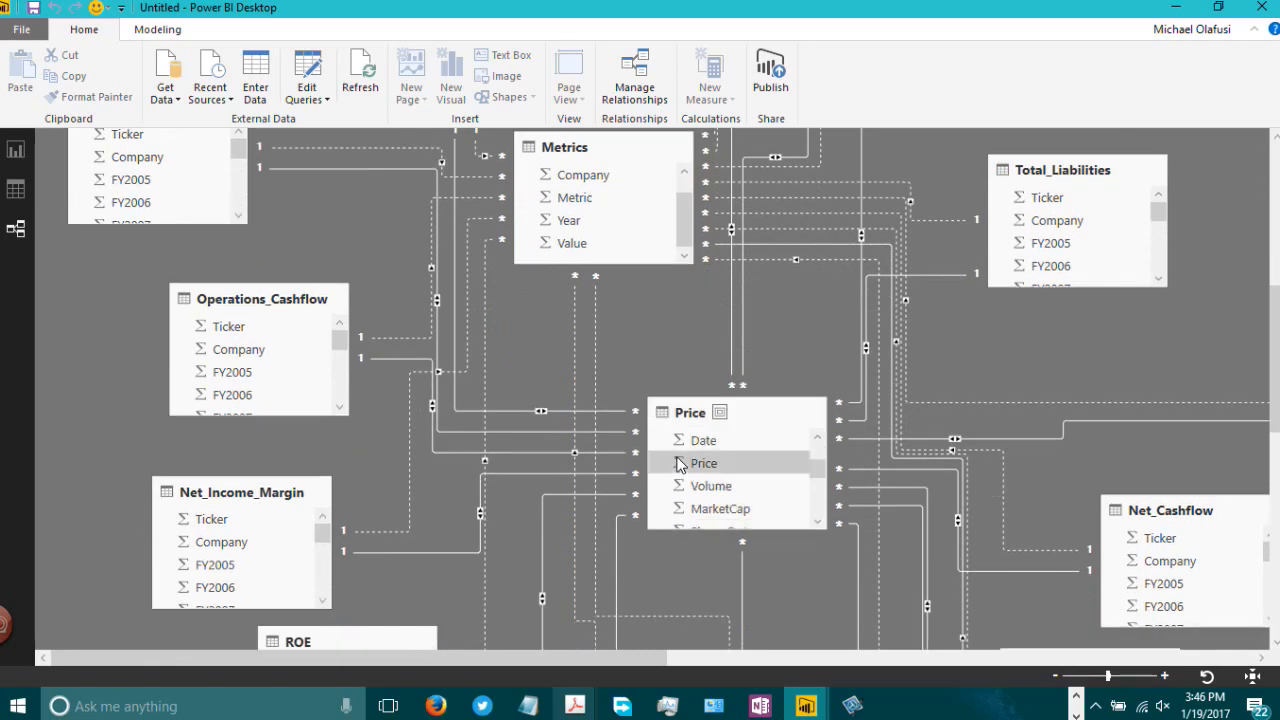
pyautogui.scroll(-2, 680, 465)
pyautogui.scroll(-1, 607, 346)
pyautogui.click(596, 314)
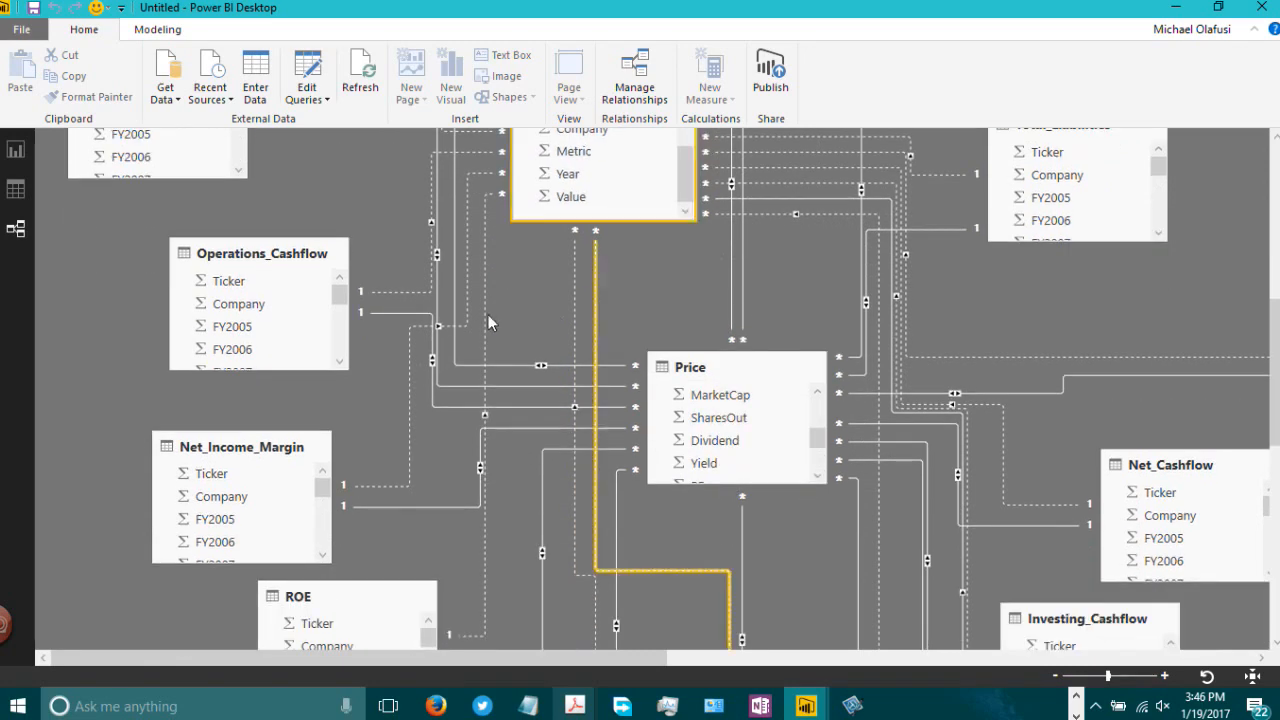
pyautogui.scroll(2, 440, 320)
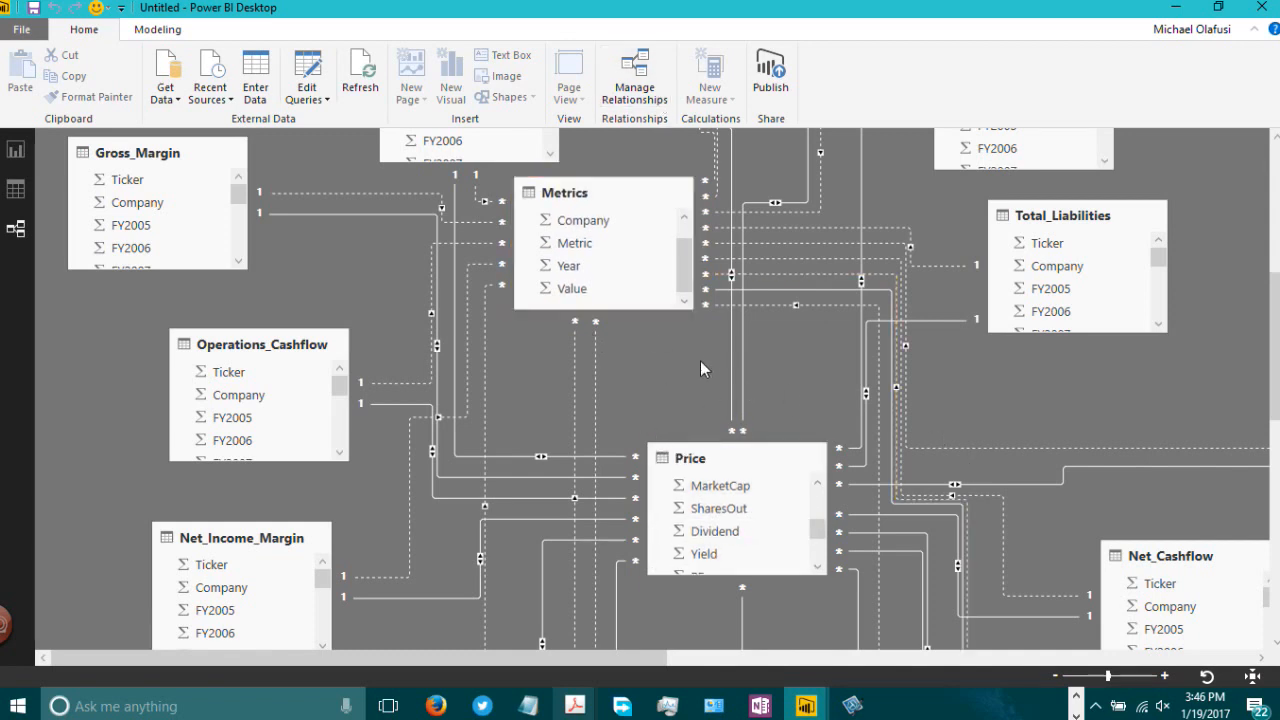
# Step: Open Manage Relationships and deactivate the Price relationships to Current_Assets through Net_Cashflow
pyautogui.click(620, 88)
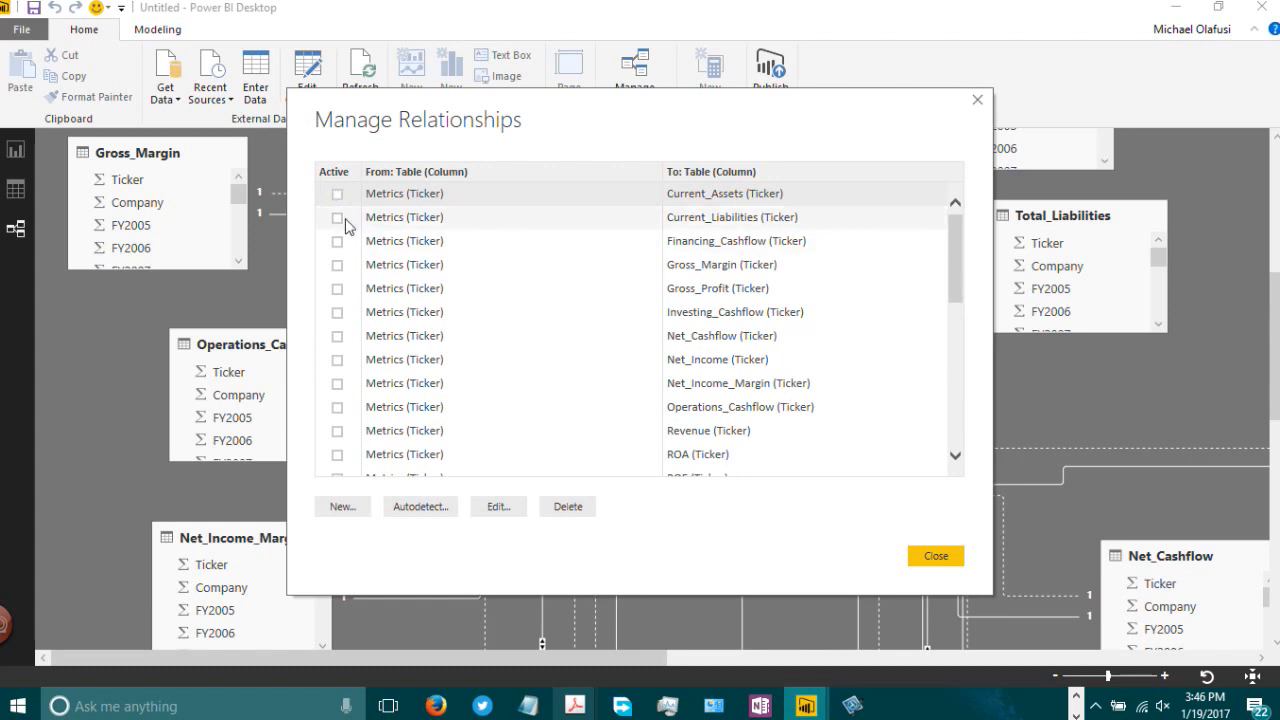
pyautogui.moveTo(953, 251); pyautogui.dragTo(953, 320)
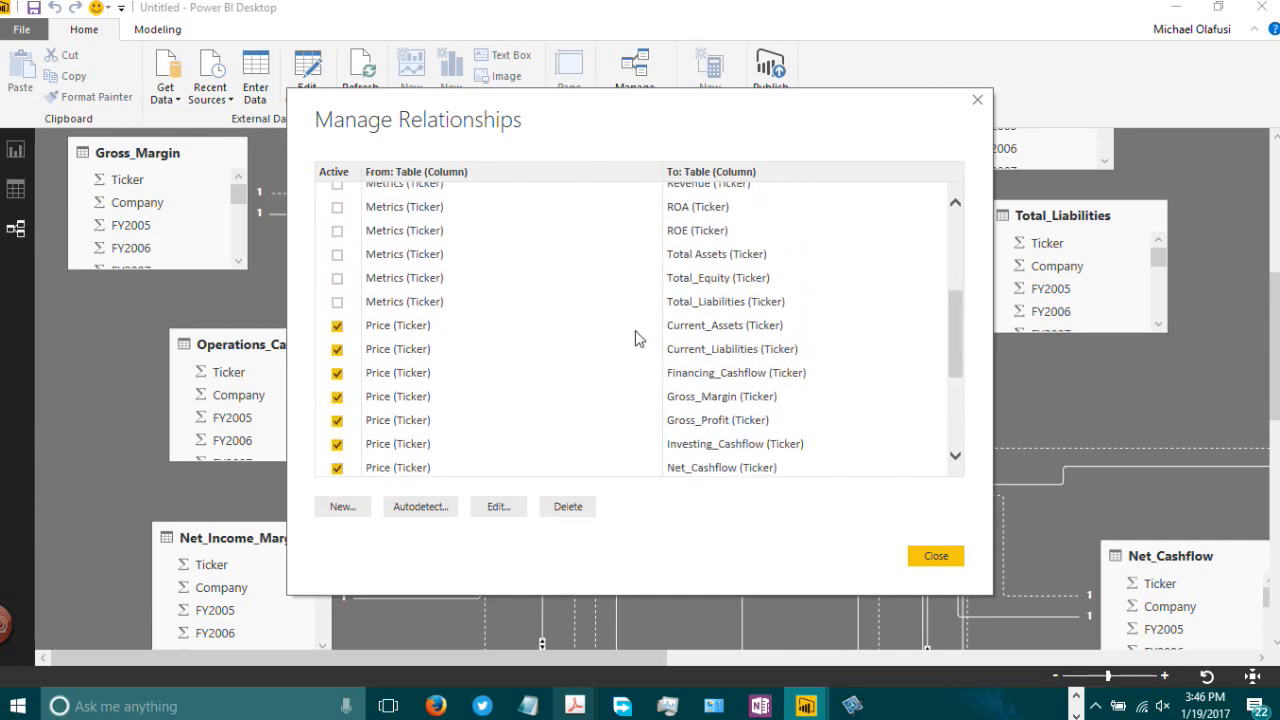
pyautogui.click(337, 326)
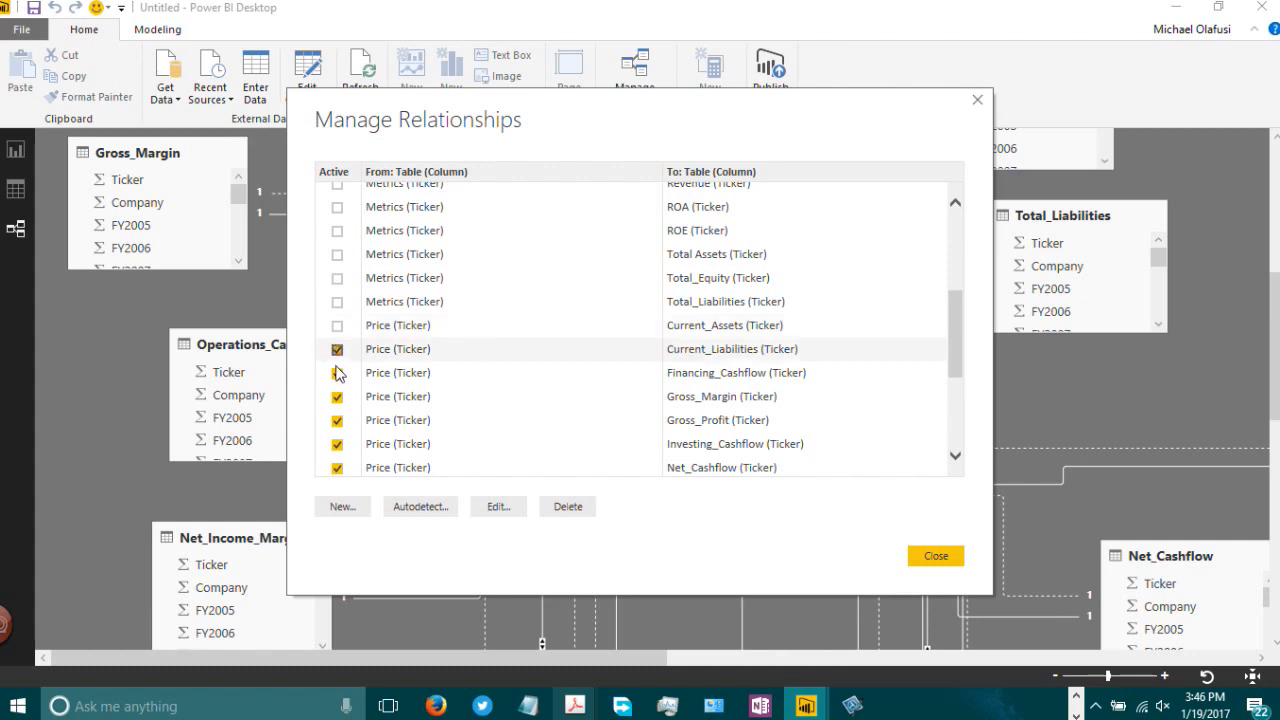
pyautogui.click(337, 349)
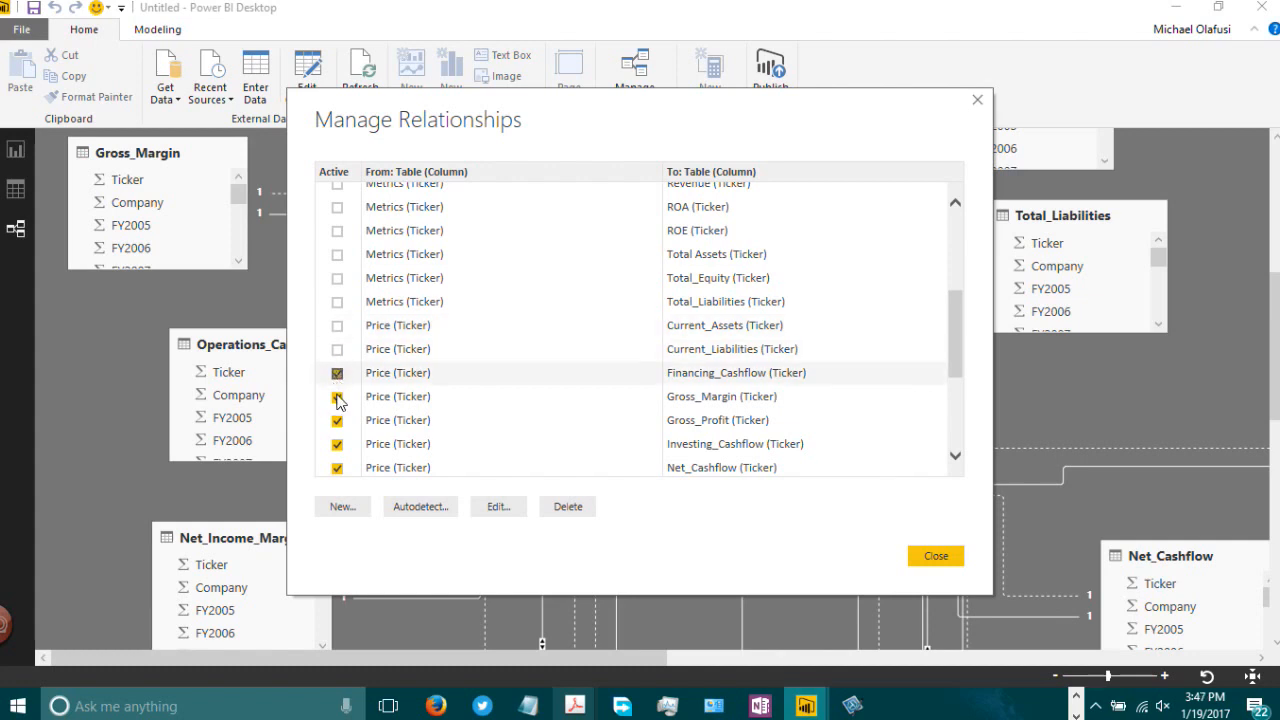
pyautogui.click(337, 373)
pyautogui.click(337, 397)
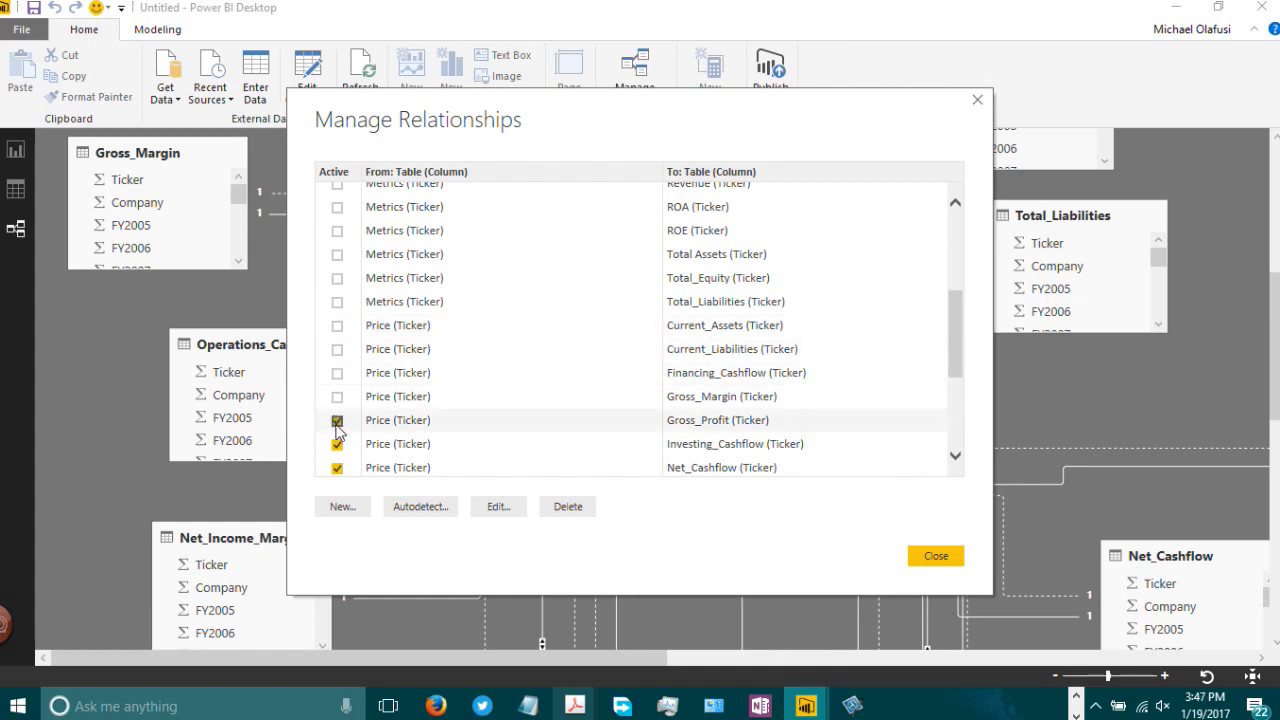
pyautogui.click(337, 421)
pyautogui.click(337, 468)
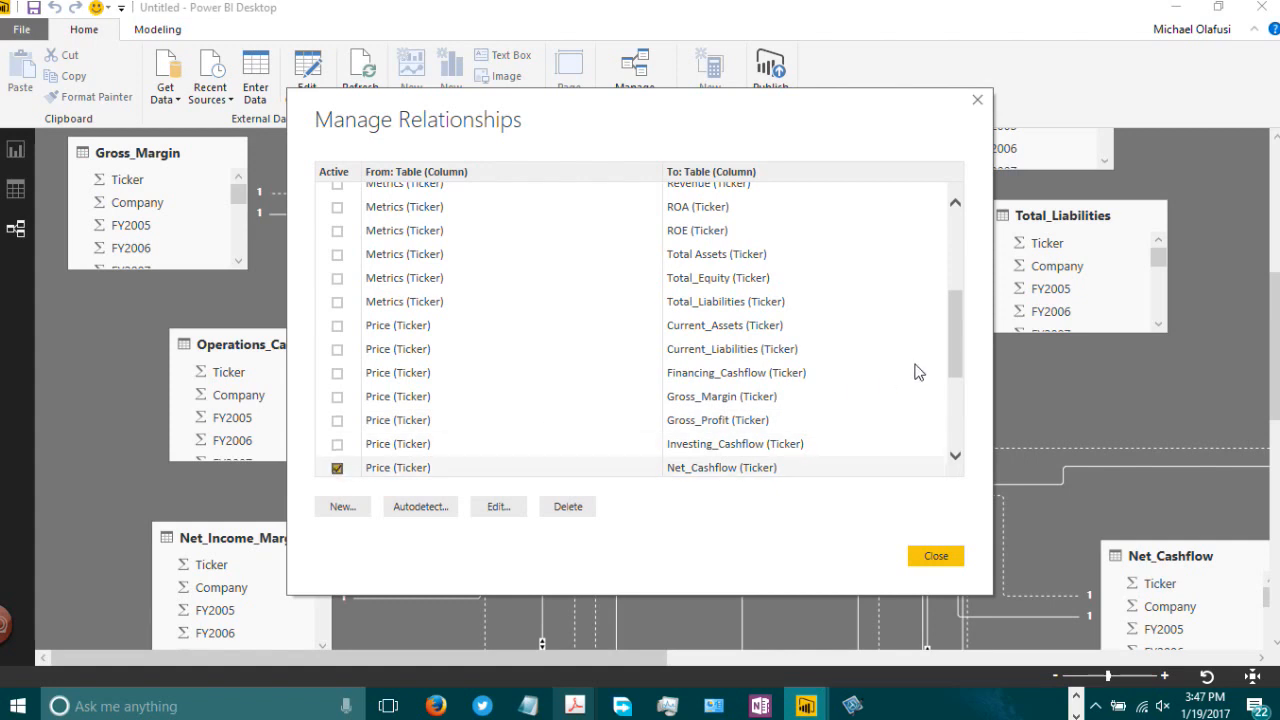
# Step: Deactivate the remaining Price relationships from Net_Income through Total_Equity, including Operations_Cashflow
pyautogui.scroll(-3, 948, 430)
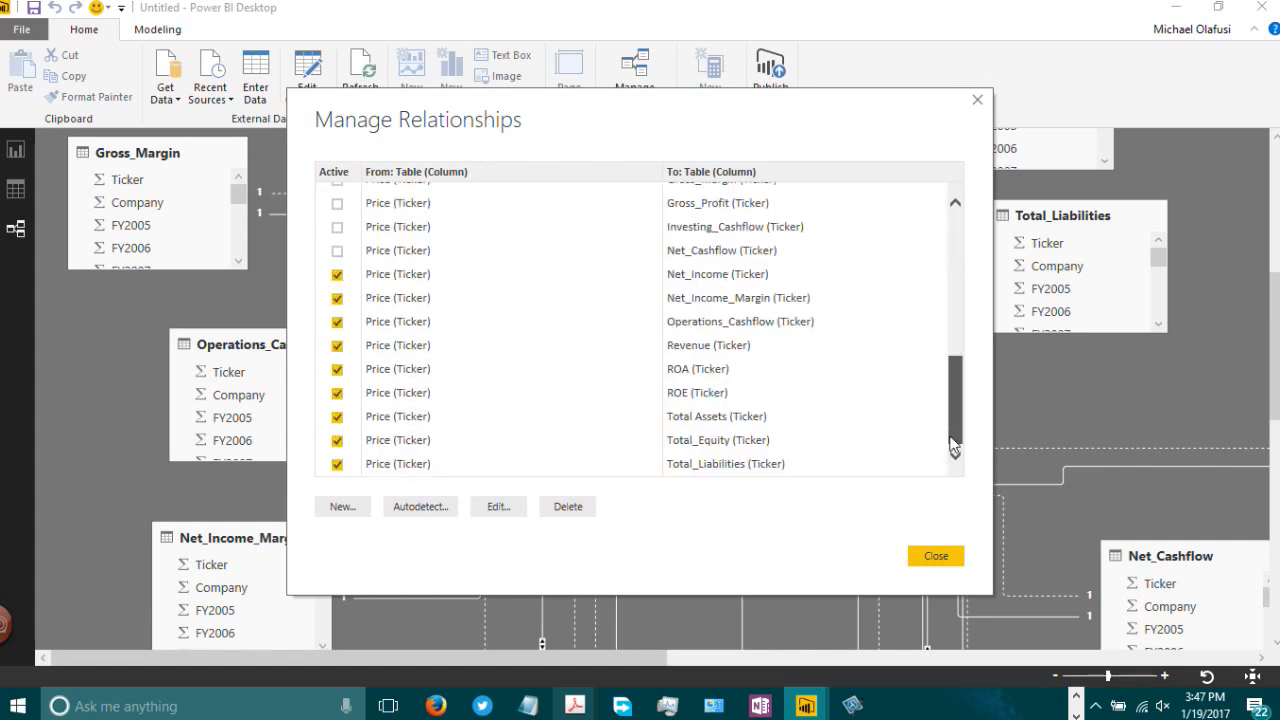
pyautogui.click(337, 274)
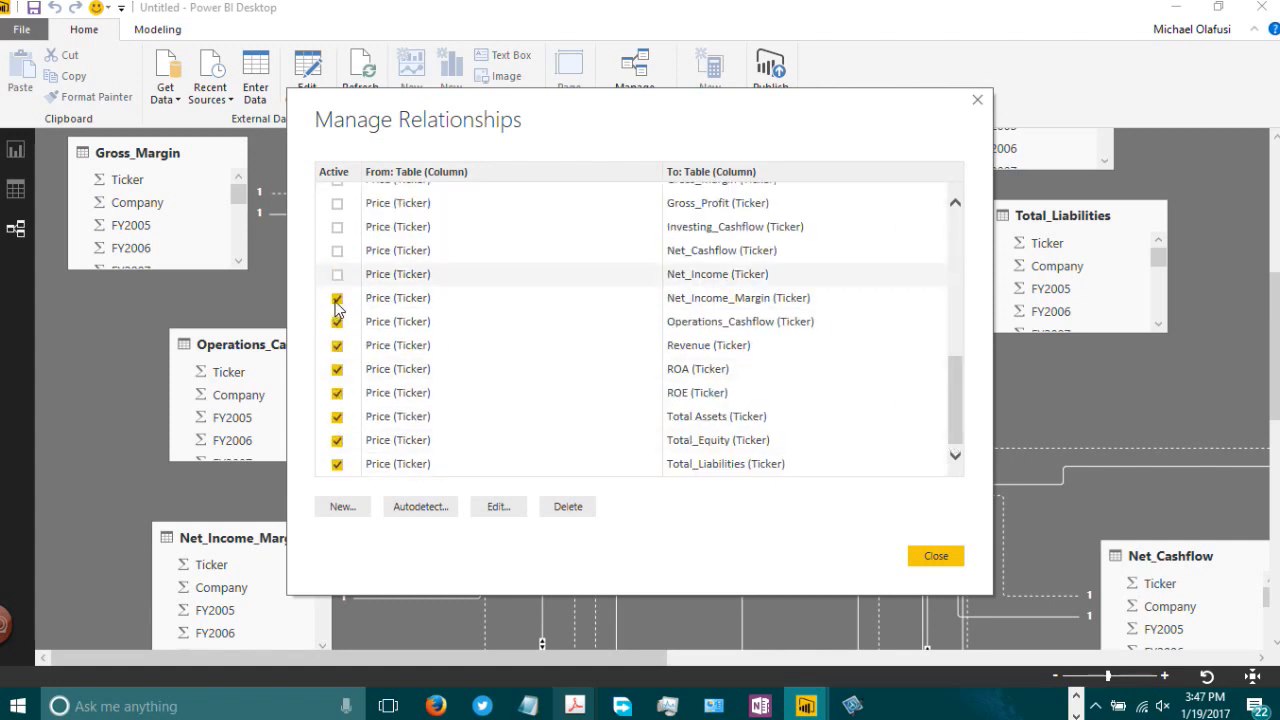
pyautogui.click(338, 346)
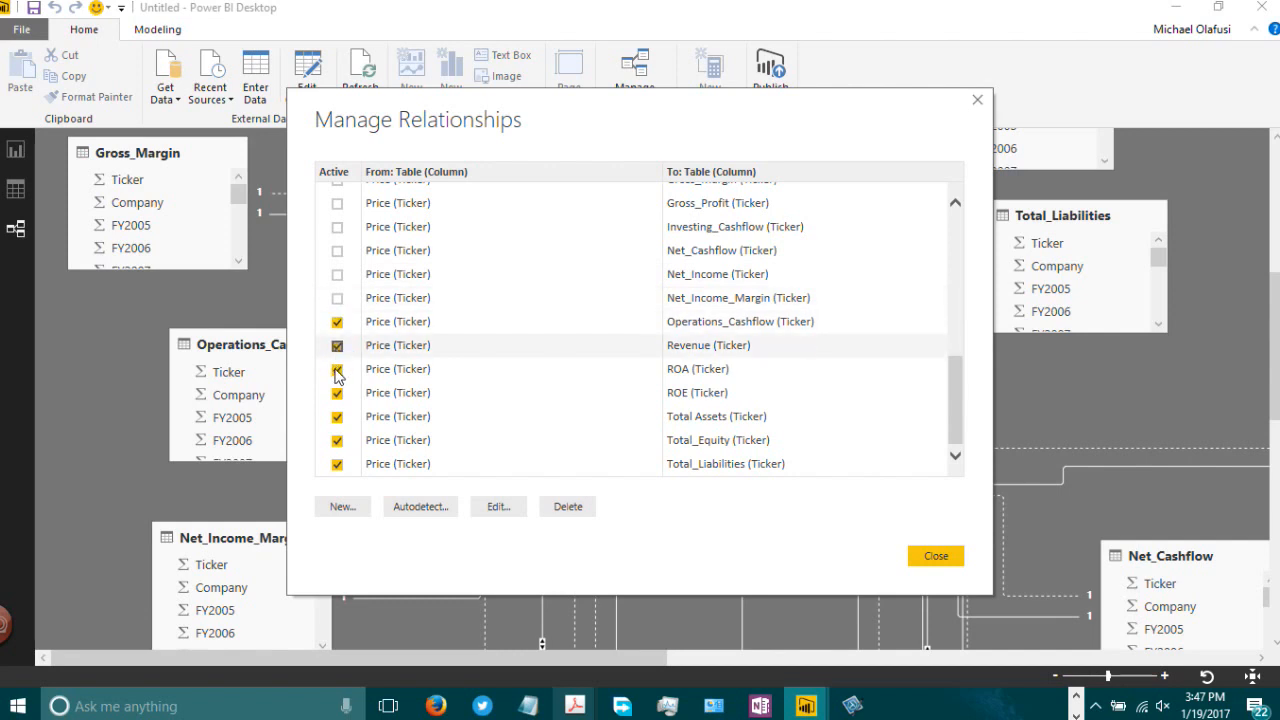
pyautogui.click(337, 369)
pyautogui.click(337, 393)
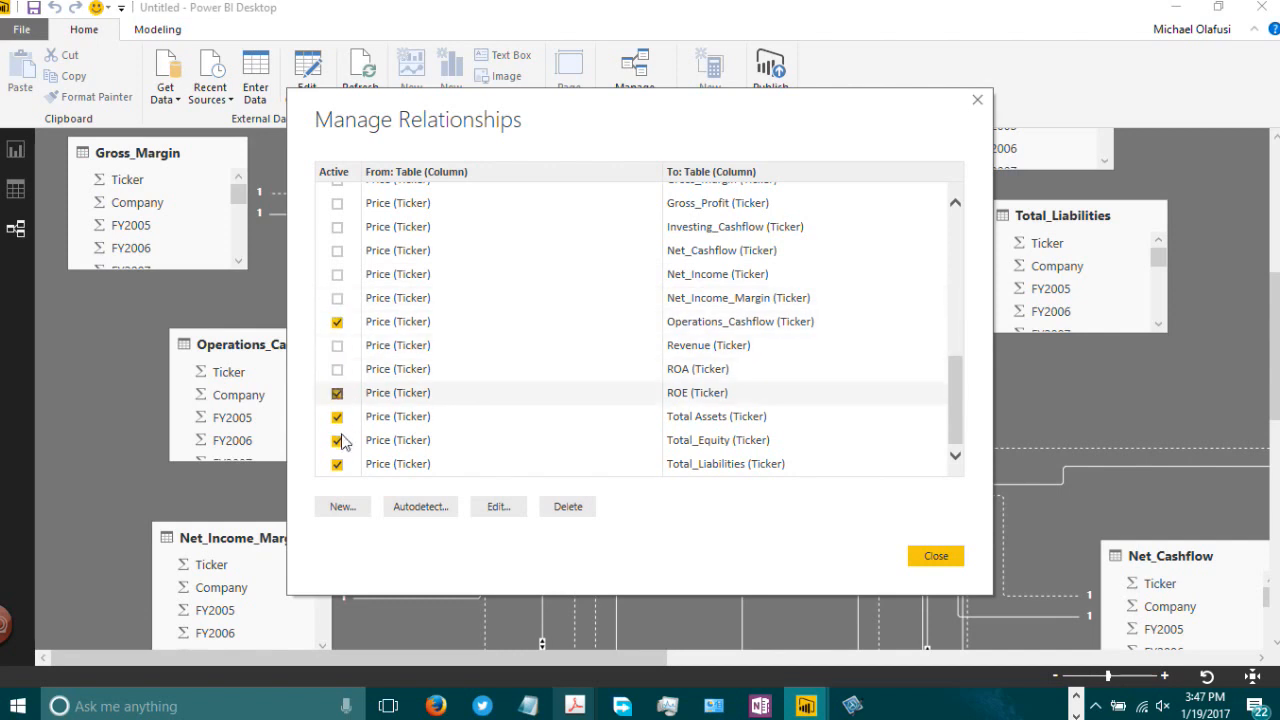
pyautogui.click(337, 441)
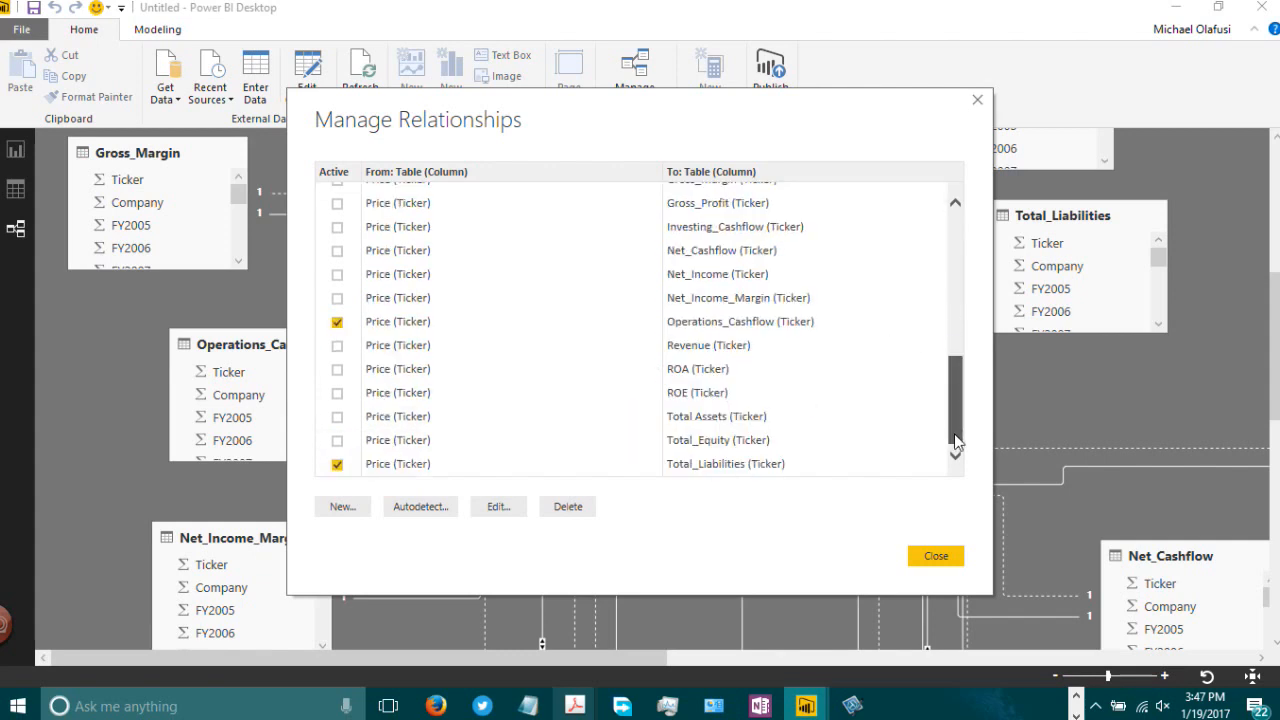
pyautogui.click(337, 322)
pyautogui.click(338, 466)
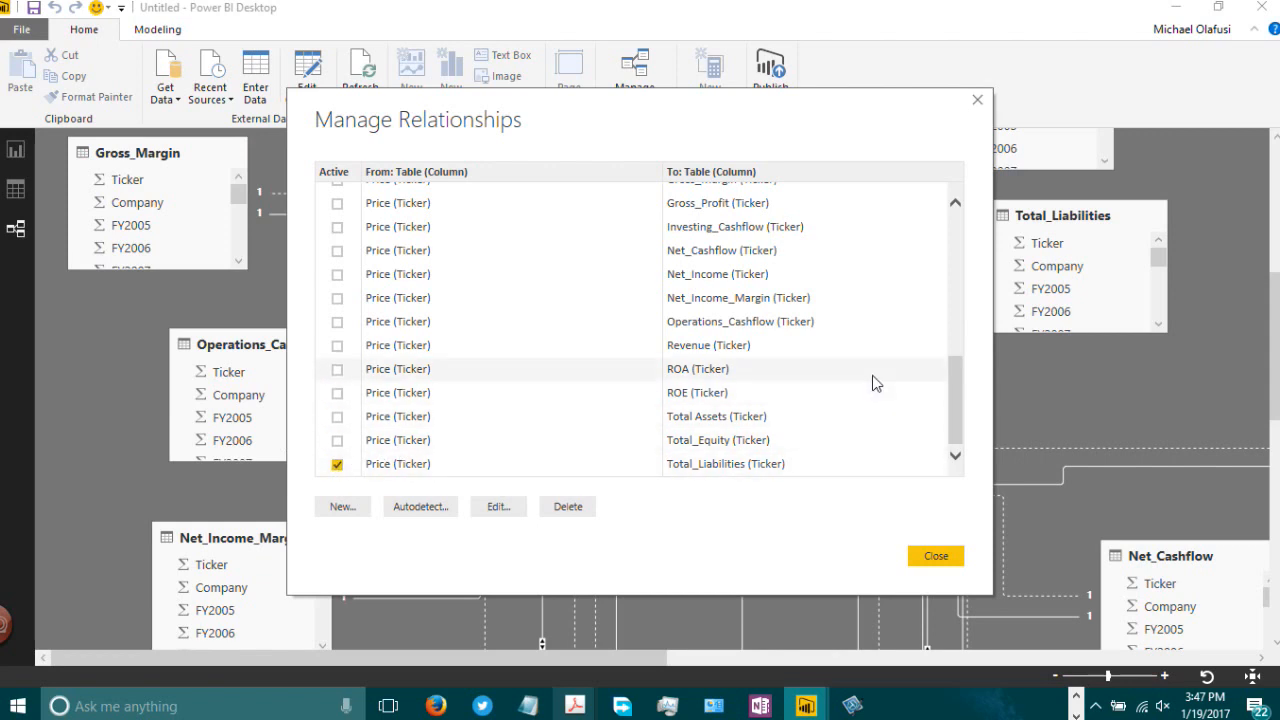
# Step: Try editing the Metrics–Current_Assets relationship to link Metrics by Ticker to Price, then to Ticker_Bridge_Table
pyautogui.moveTo(955, 379); pyautogui.dragTo(954, 223)
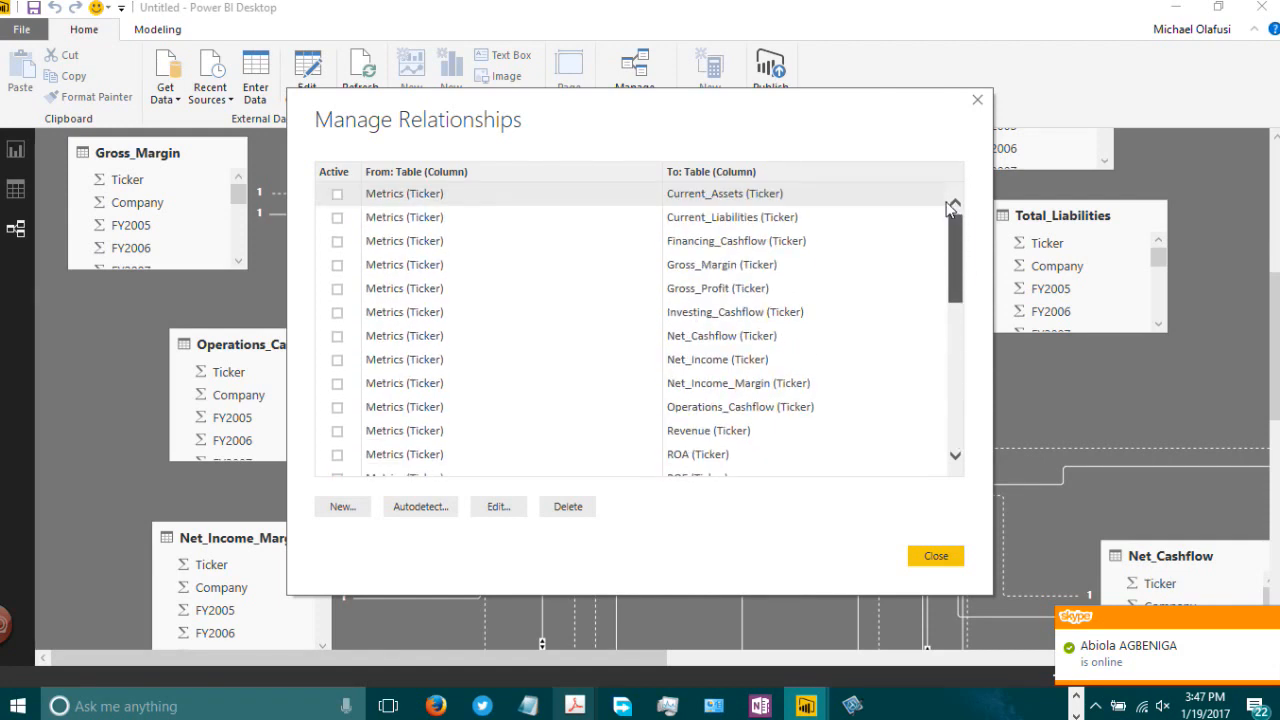
pyautogui.scroll(-5, 731, 294)
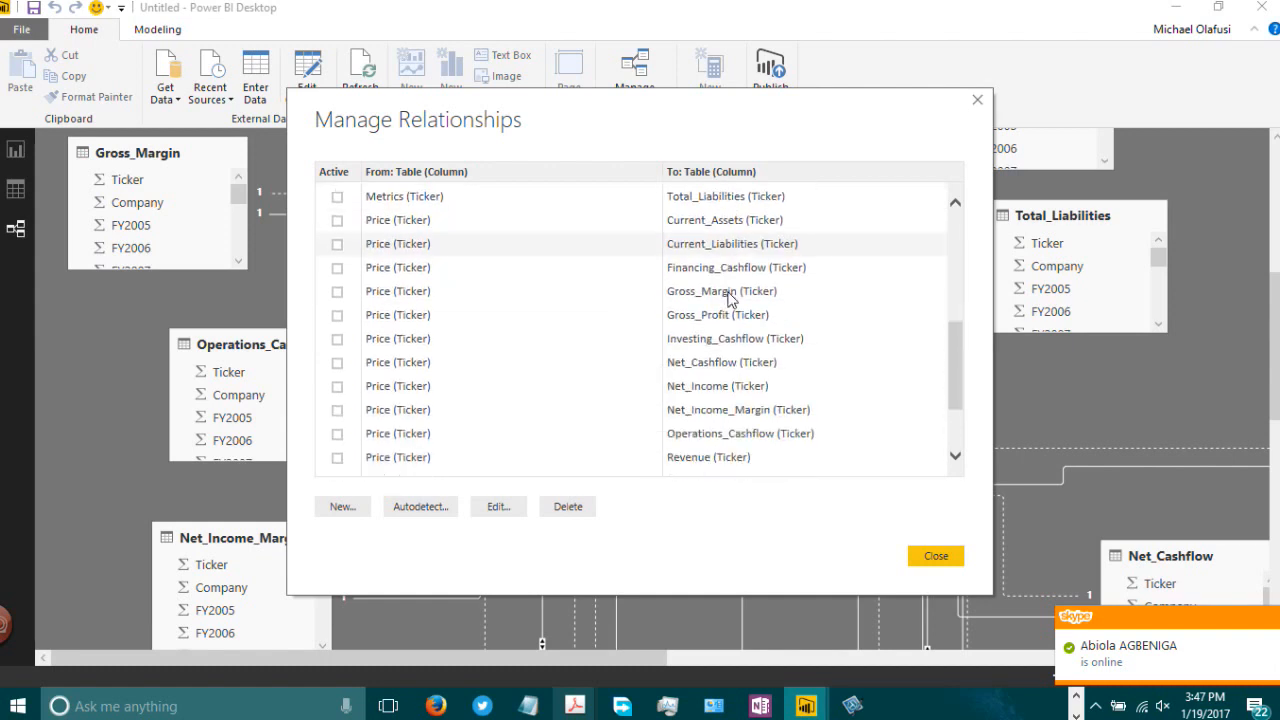
pyautogui.scroll(-1, 731, 298)
pyautogui.scroll(-1, 731, 294)
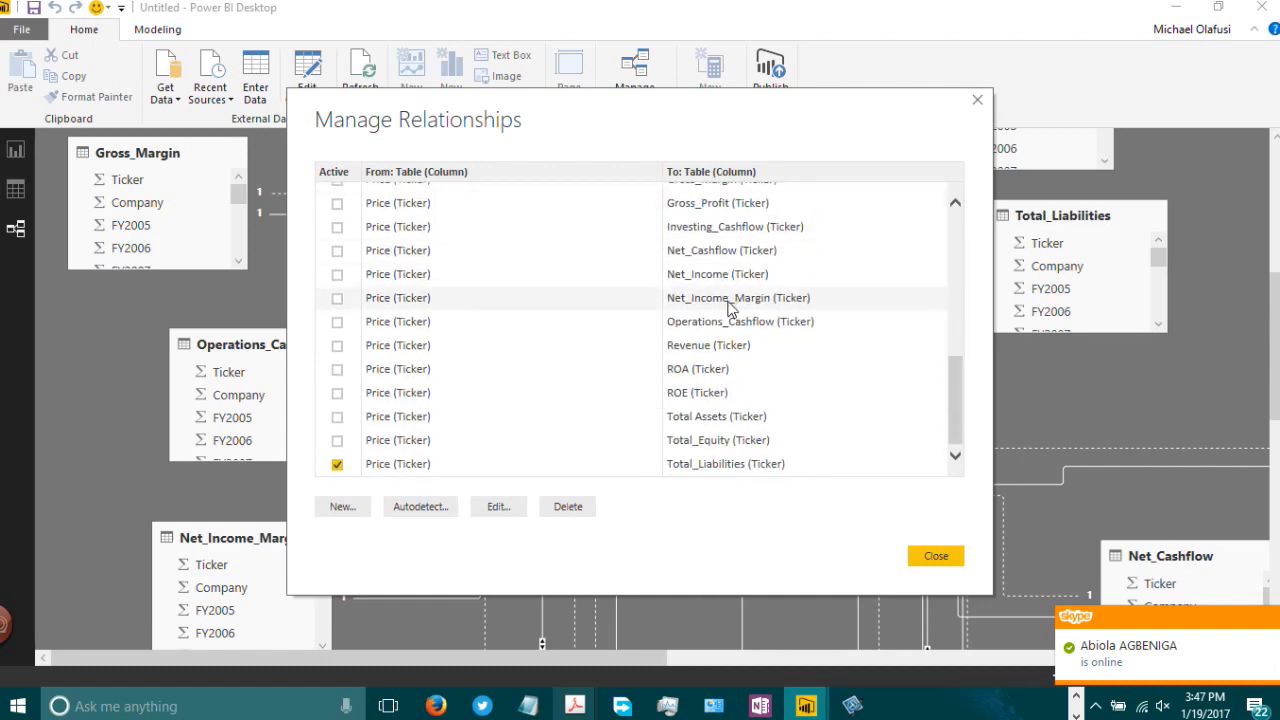
pyautogui.click(498, 508)
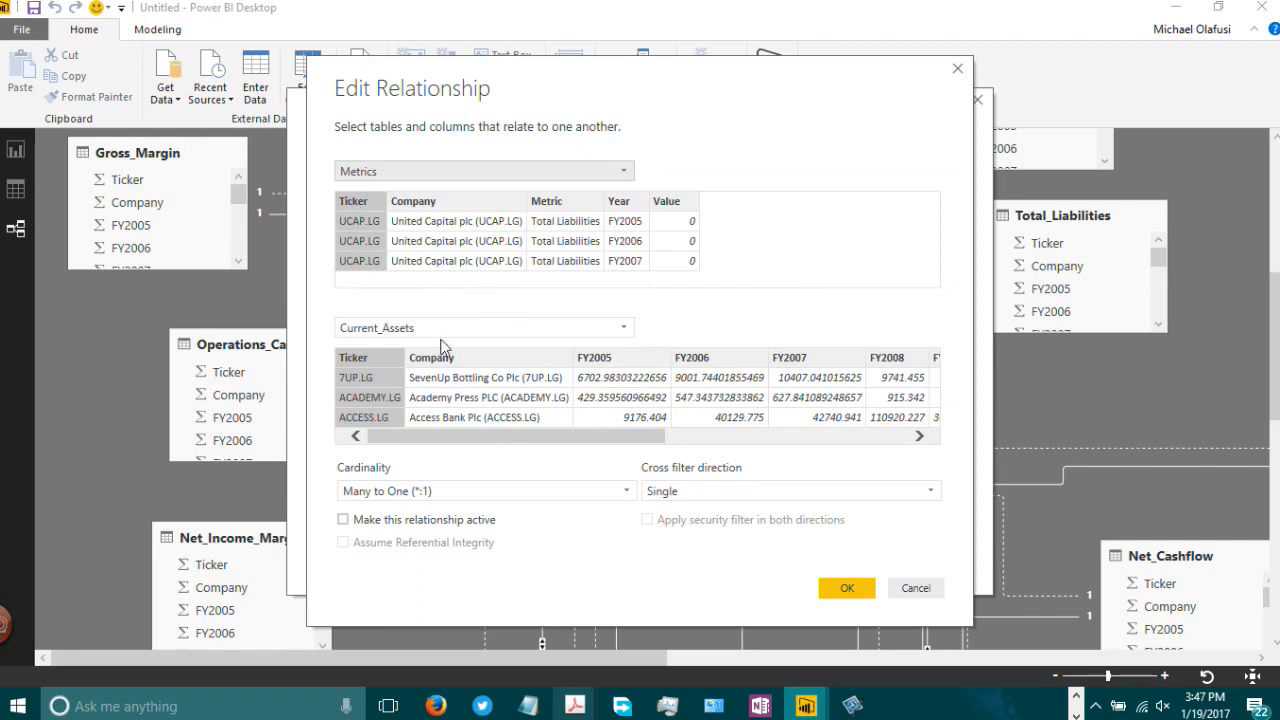
pyautogui.click(573, 330)
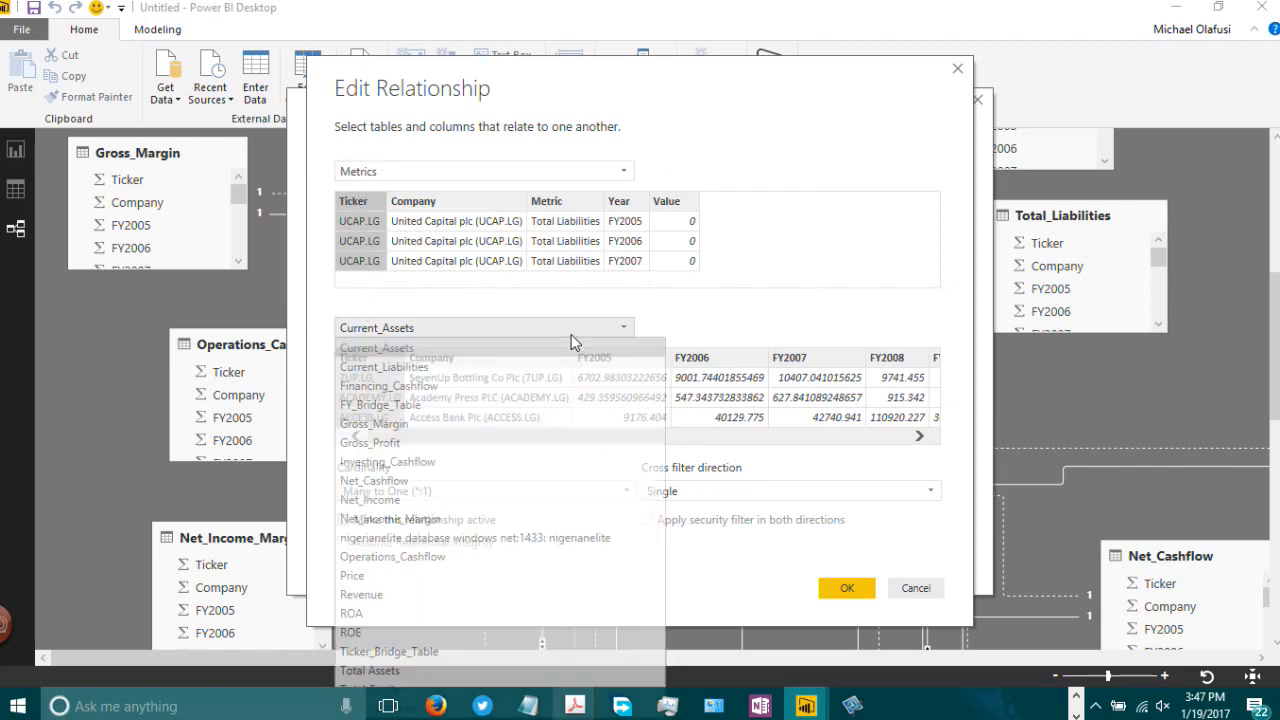
pyautogui.click(373, 577)
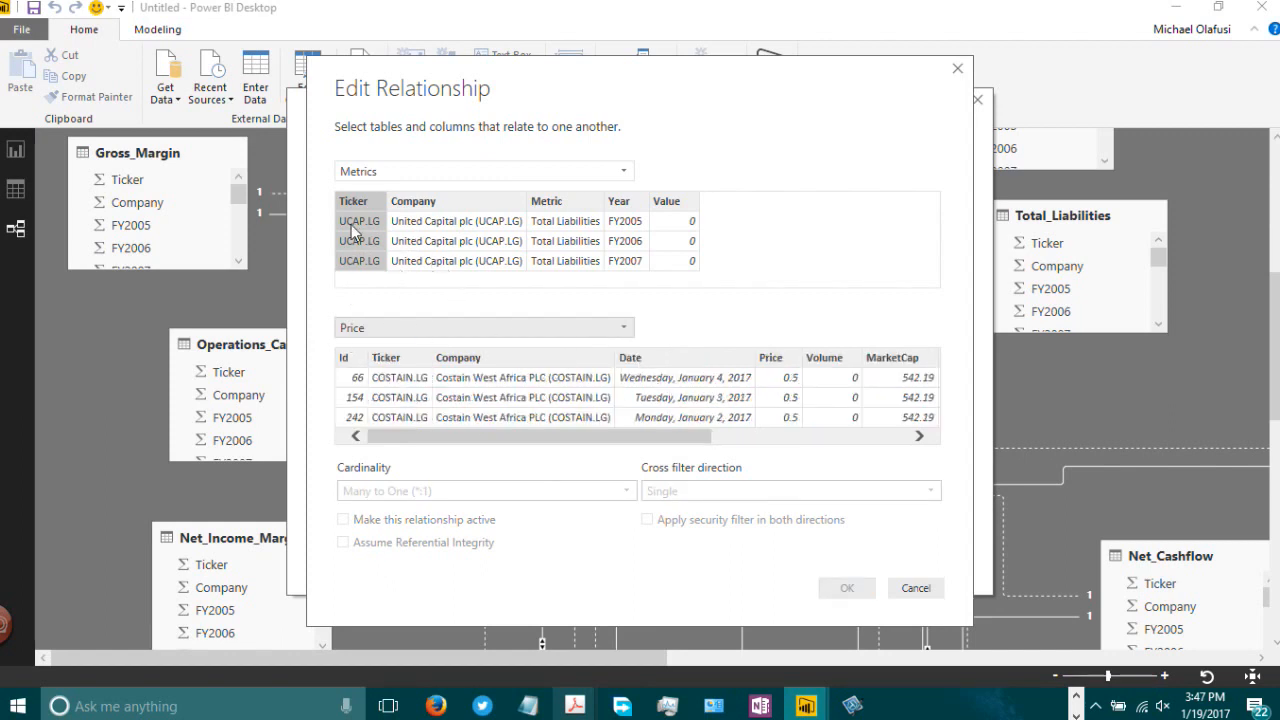
pyautogui.click(394, 396)
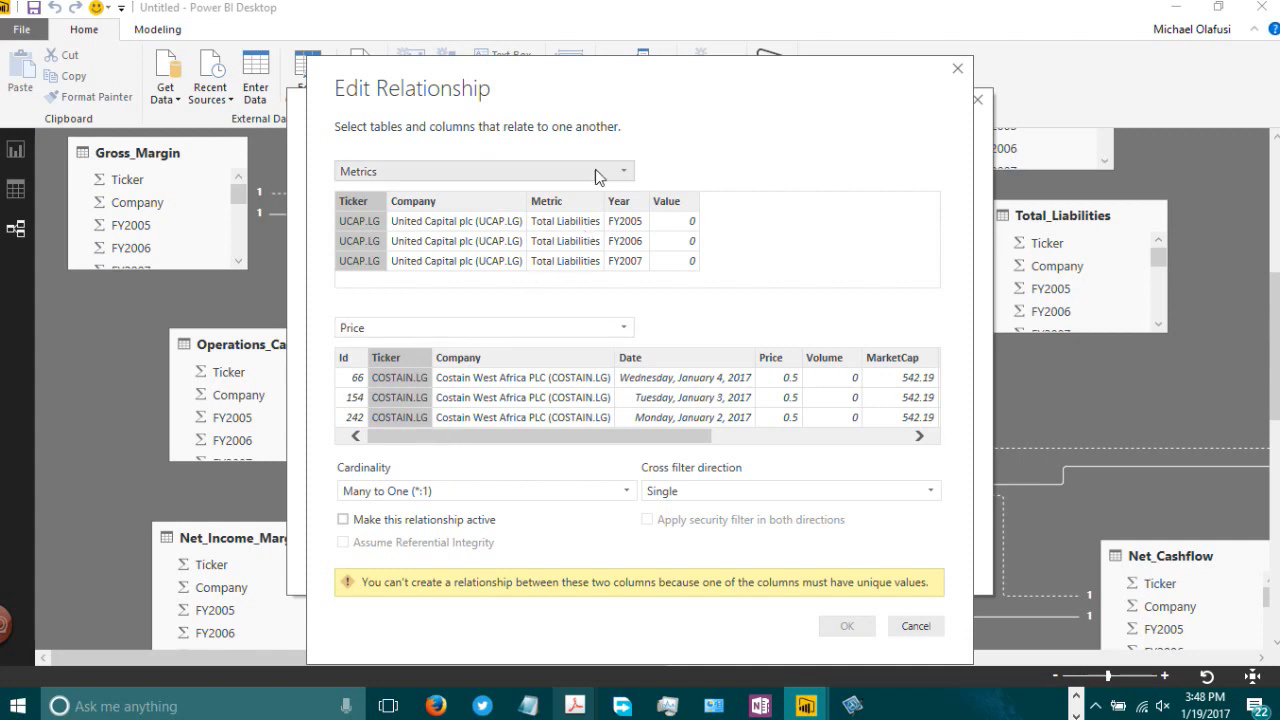
pyautogui.click(620, 330)
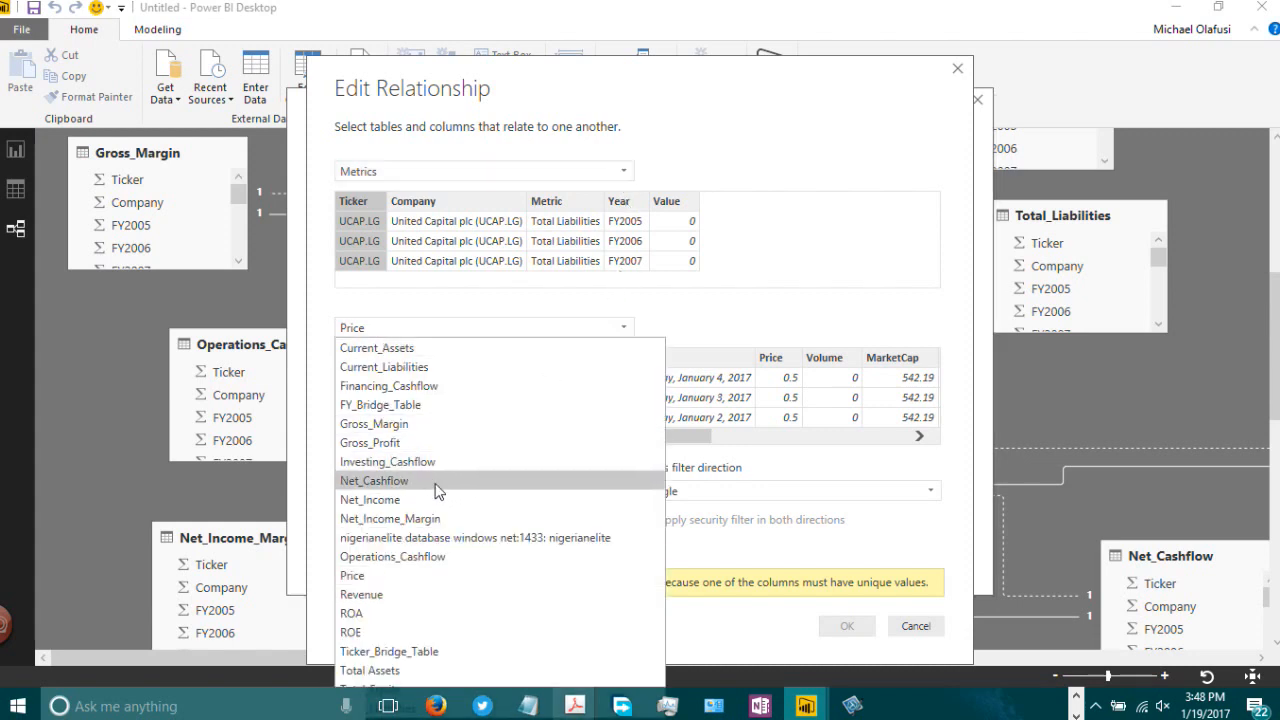
pyautogui.click(428, 650)
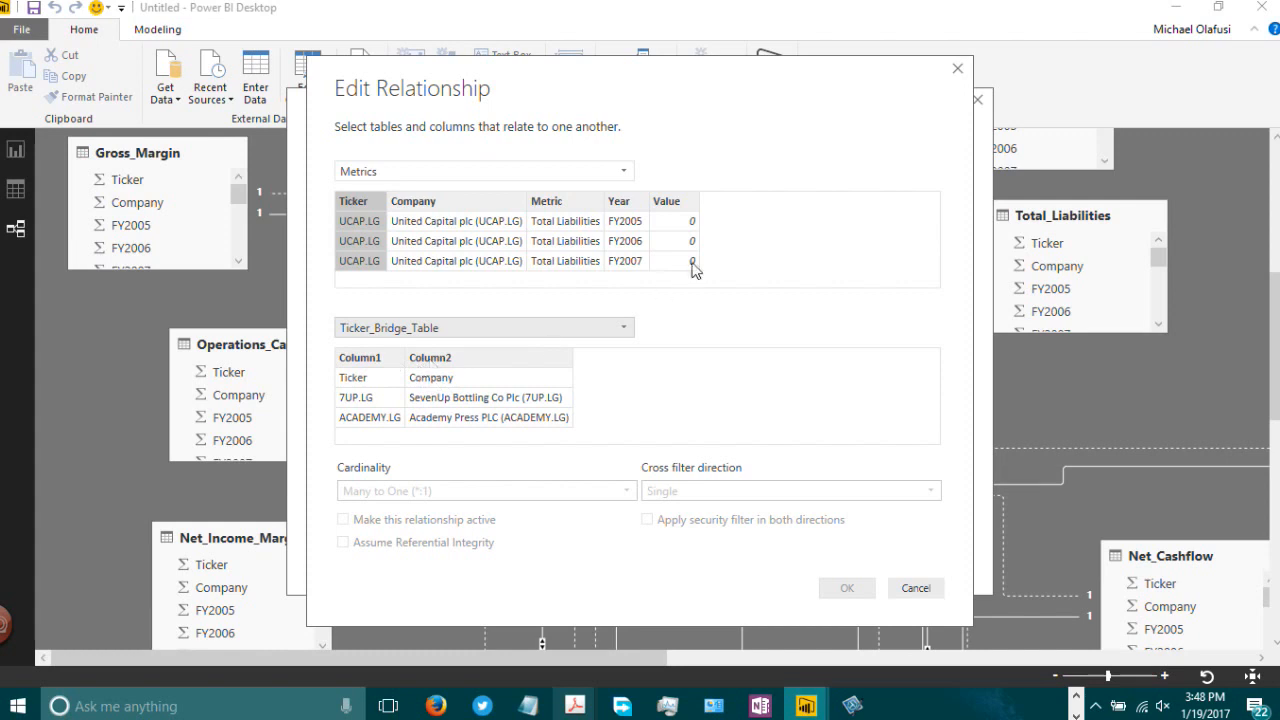
pyautogui.click(958, 70)
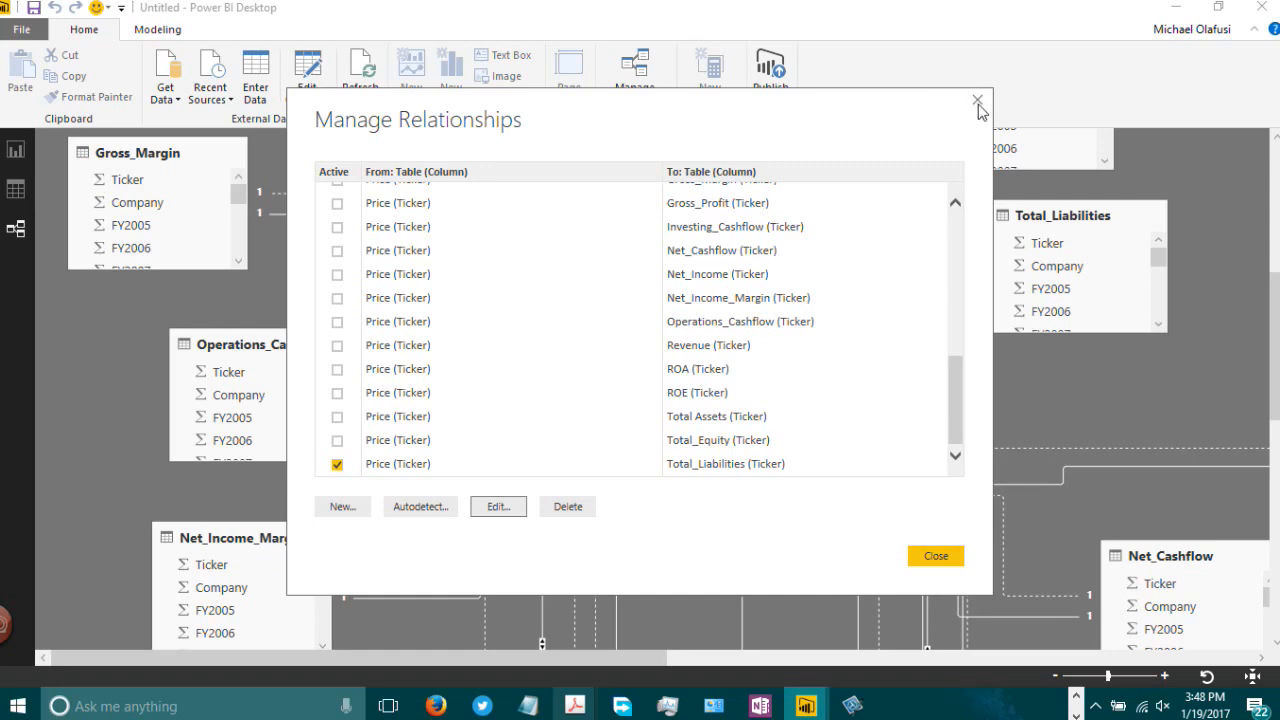
pyautogui.click(978, 102)
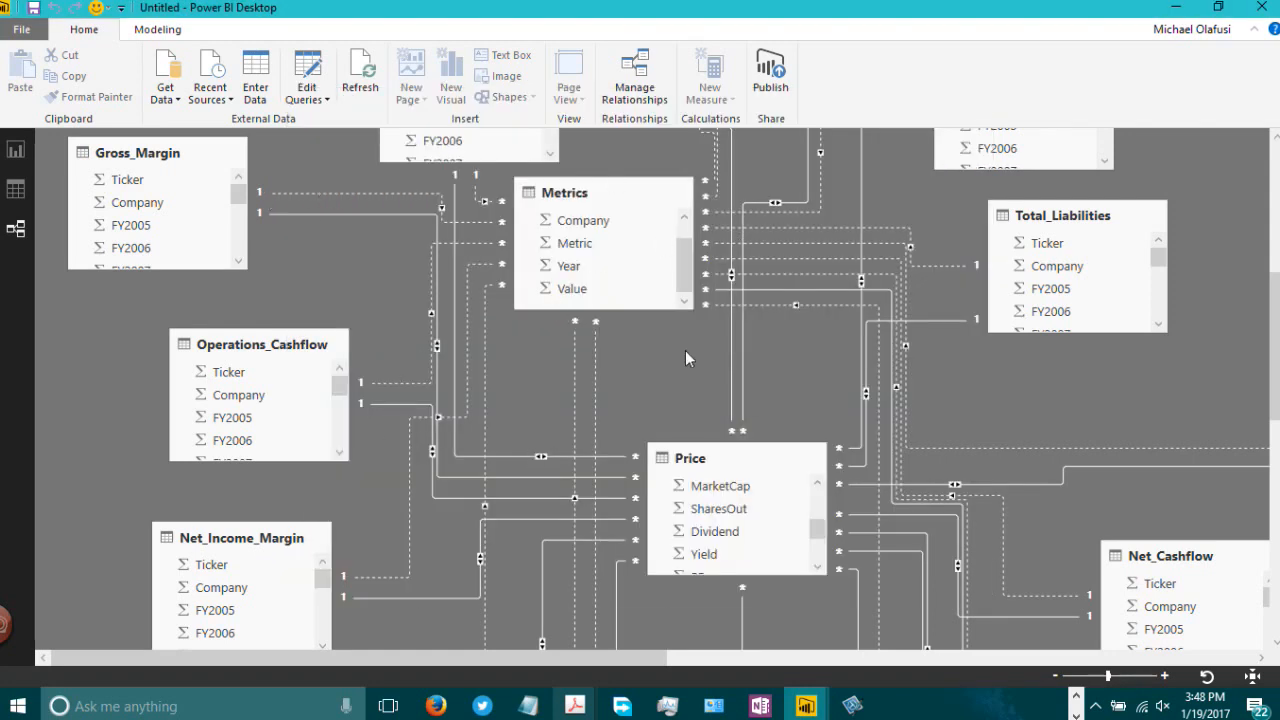
# Step: Open the Options dialog and browse through its global settings pages
pyautogui.click(22, 33)
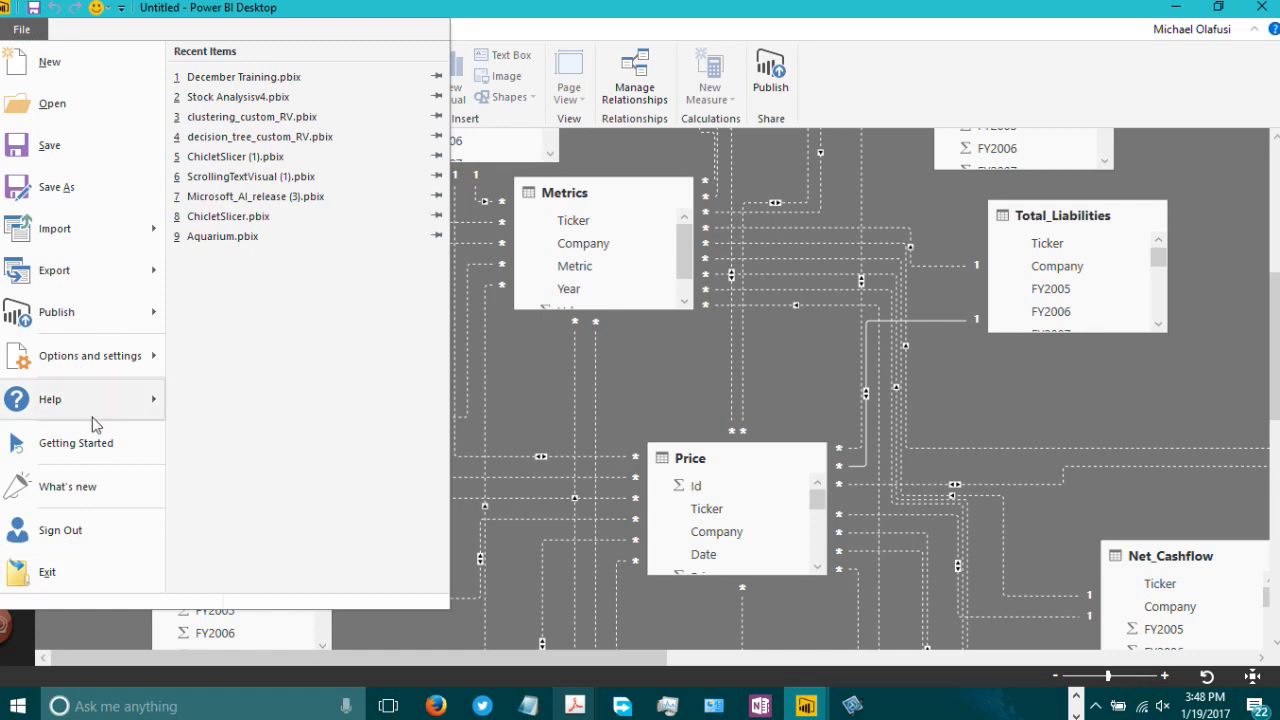
pyautogui.moveTo(117, 368)
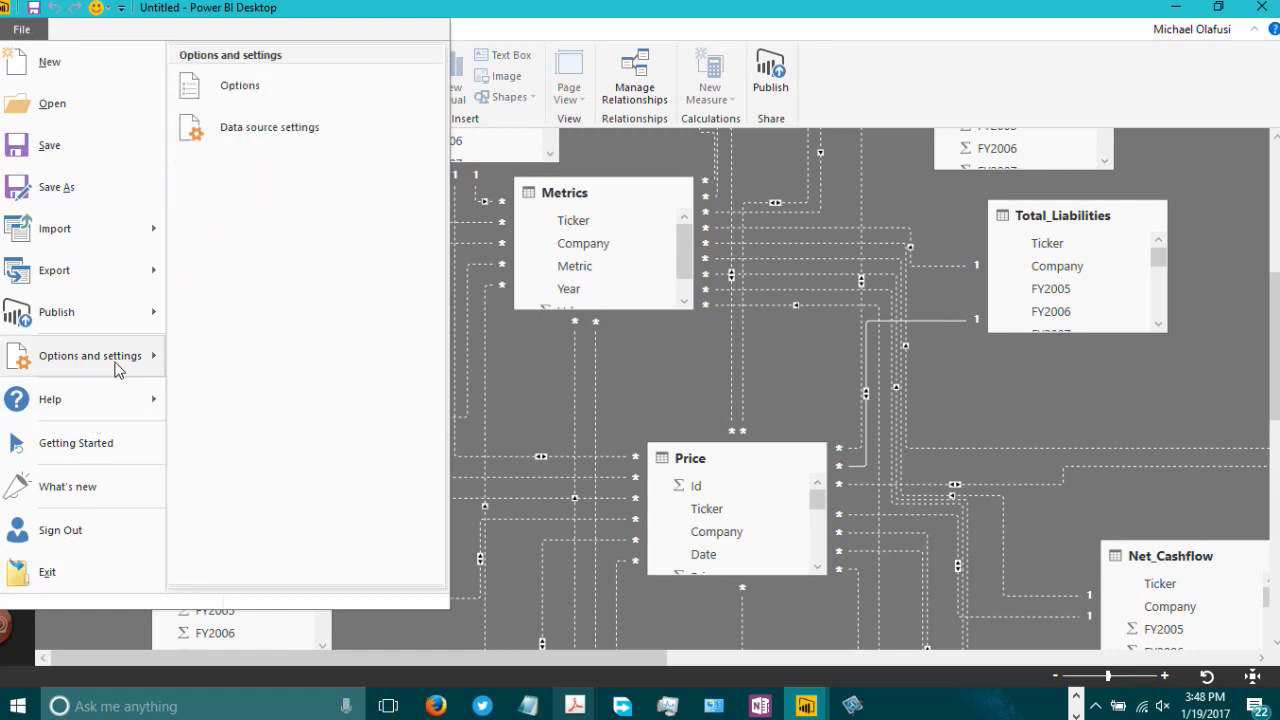
pyautogui.click(303, 86)
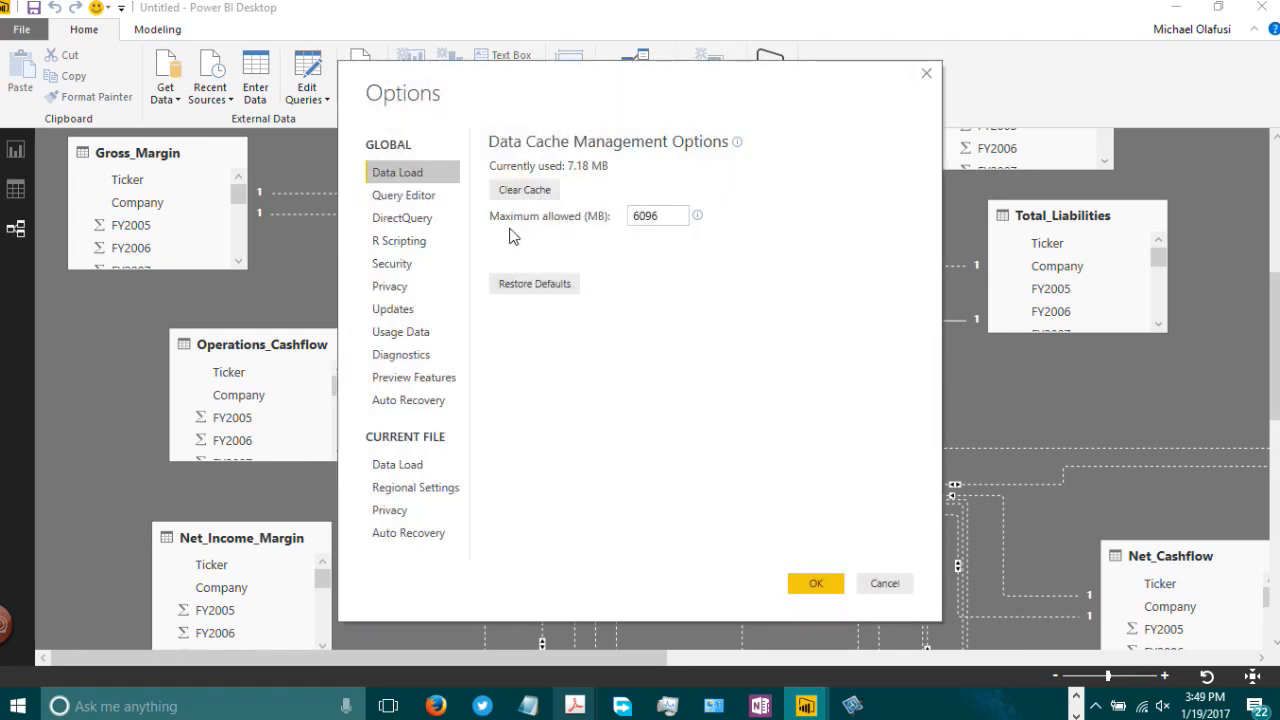
pyautogui.click(395, 200)
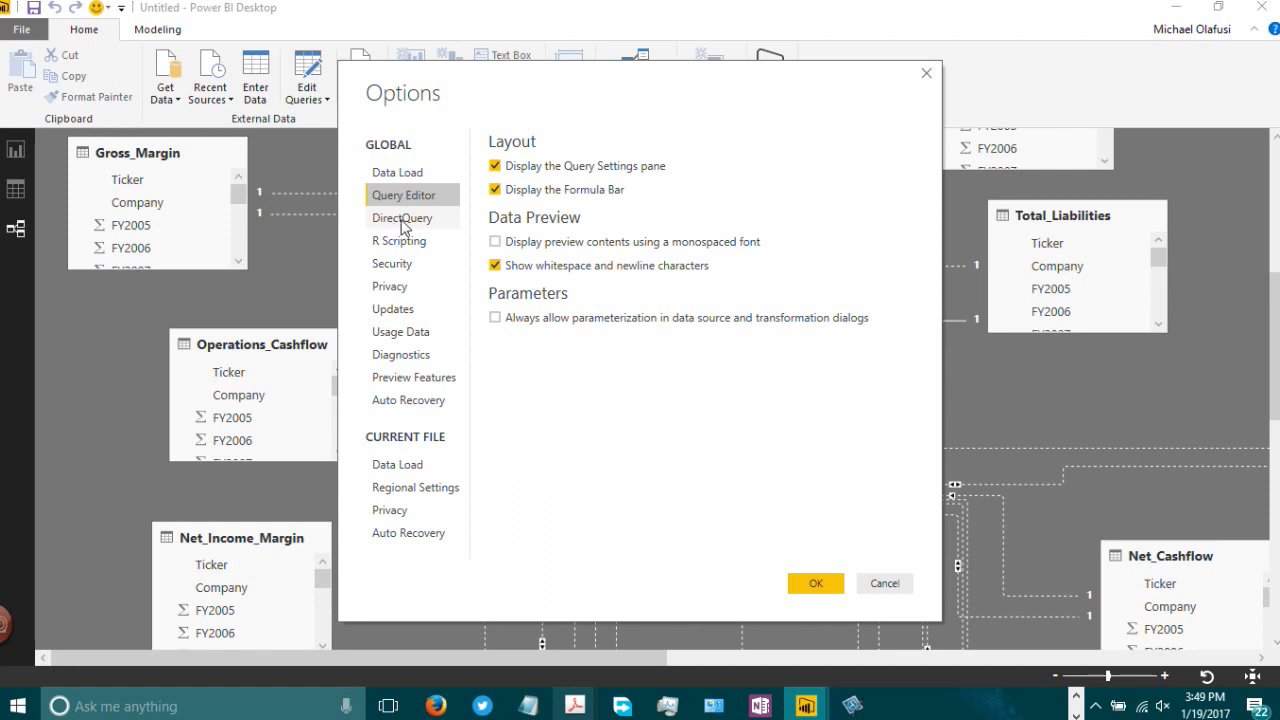
pyautogui.click(405, 218)
pyautogui.click(406, 175)
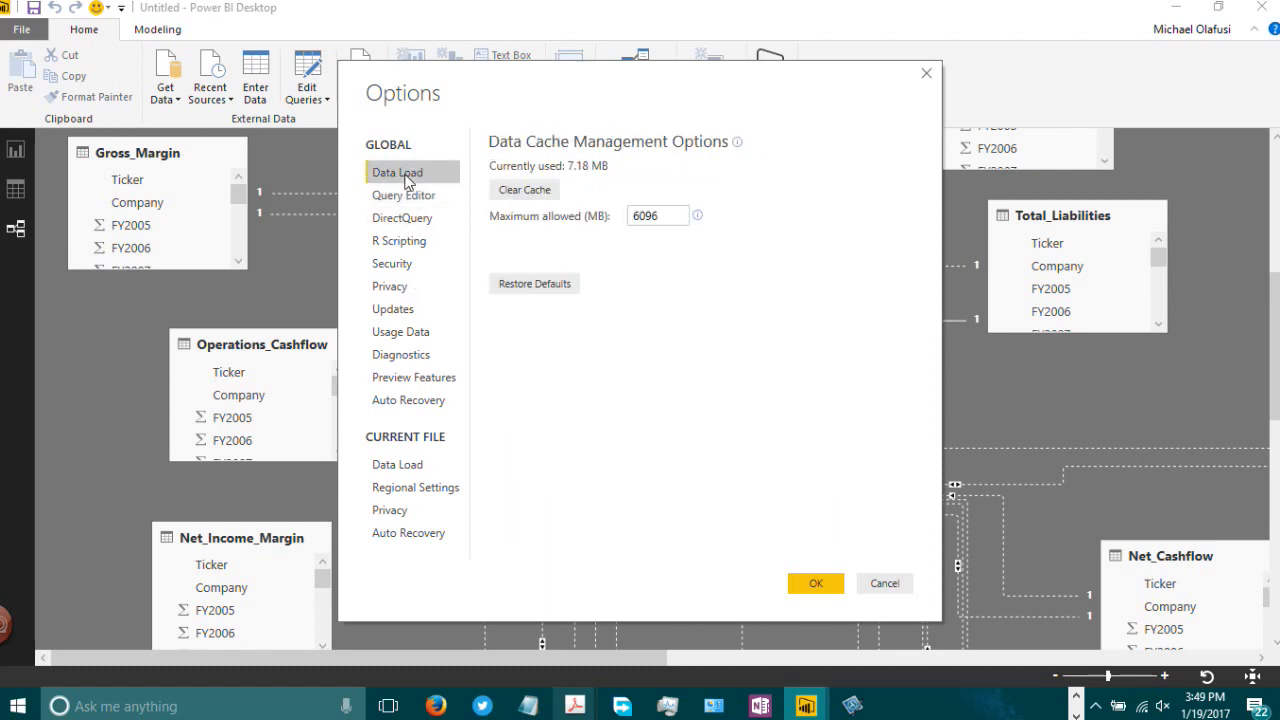
pyautogui.click(400, 198)
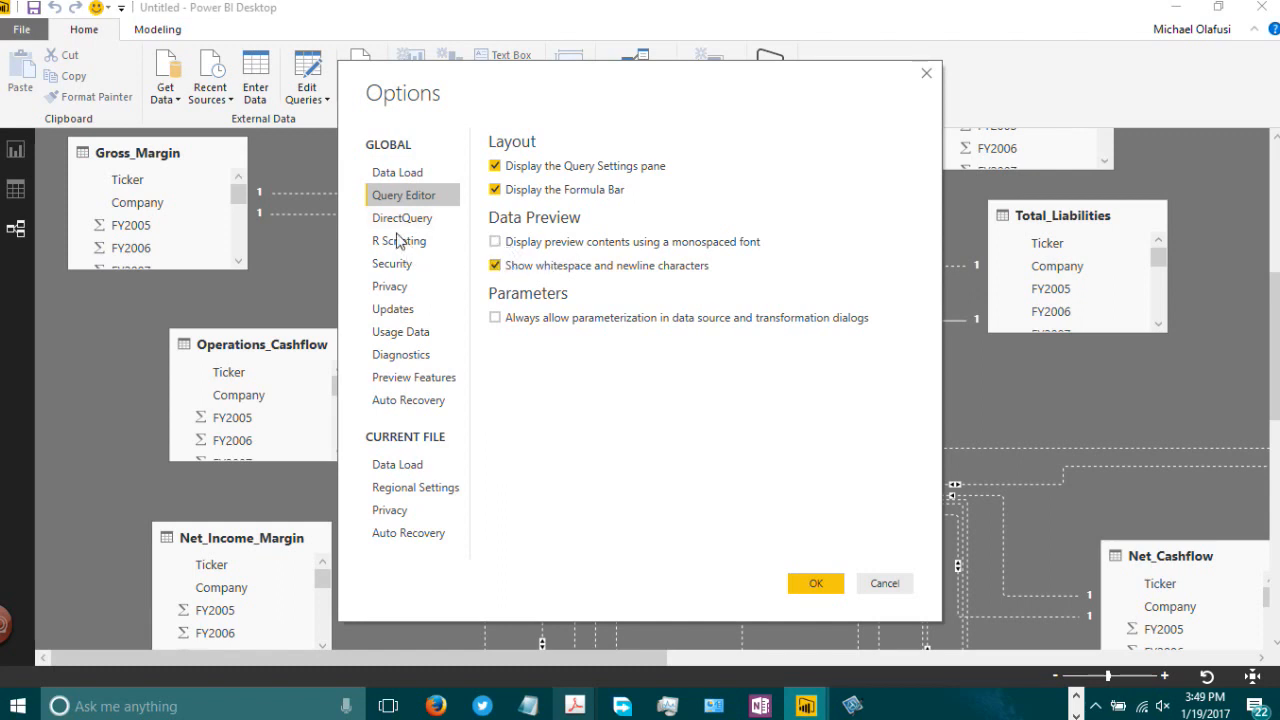
pyautogui.click(393, 222)
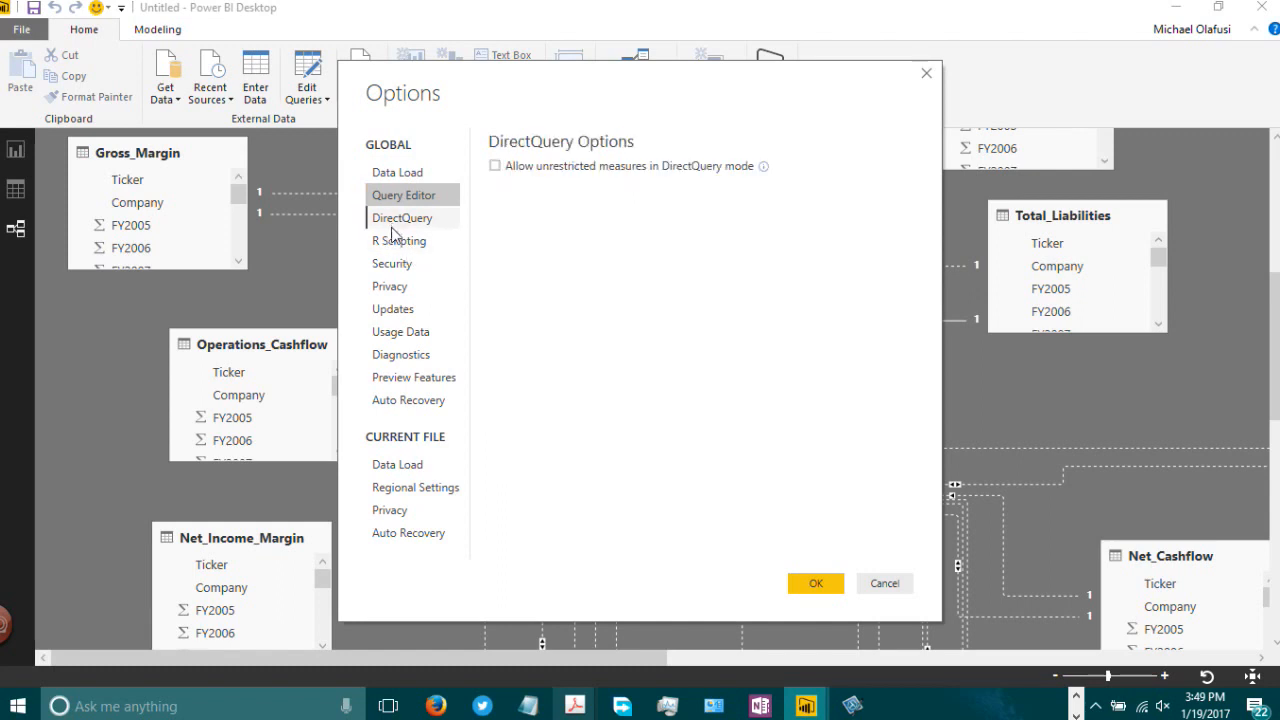
pyautogui.click(392, 243)
pyautogui.click(392, 265)
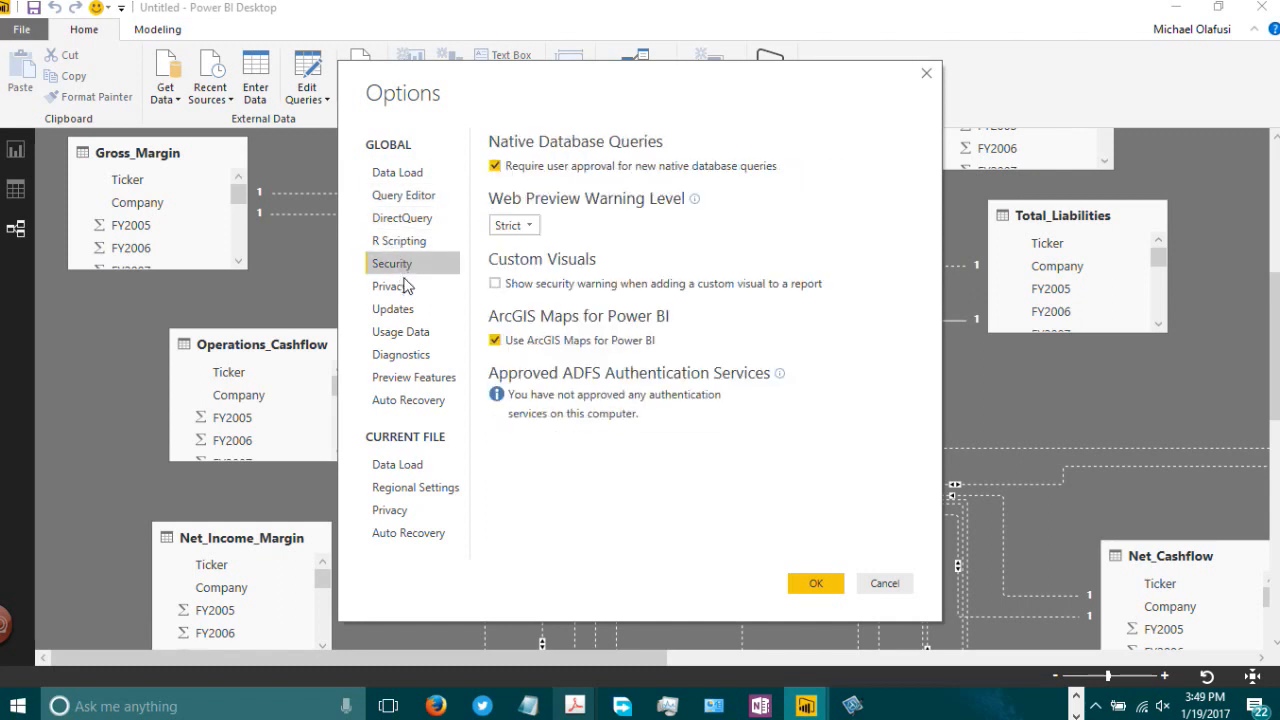
pyautogui.click(390, 287)
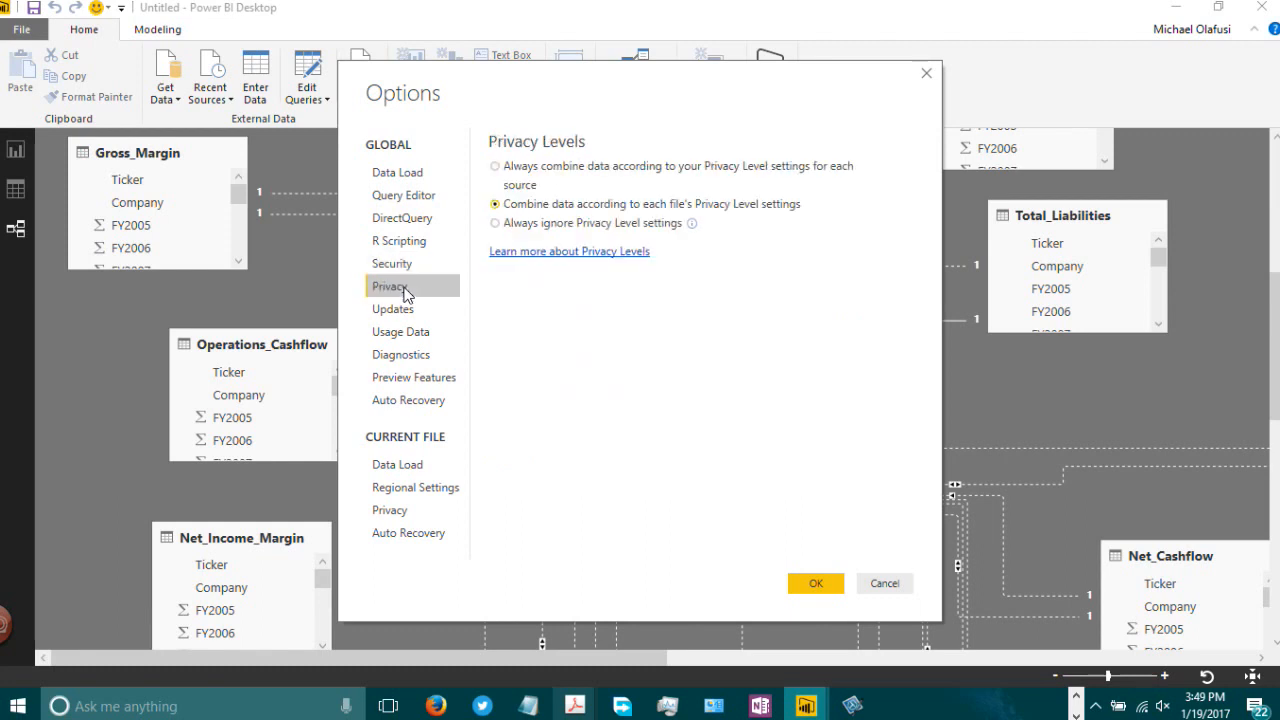
pyautogui.click(405, 311)
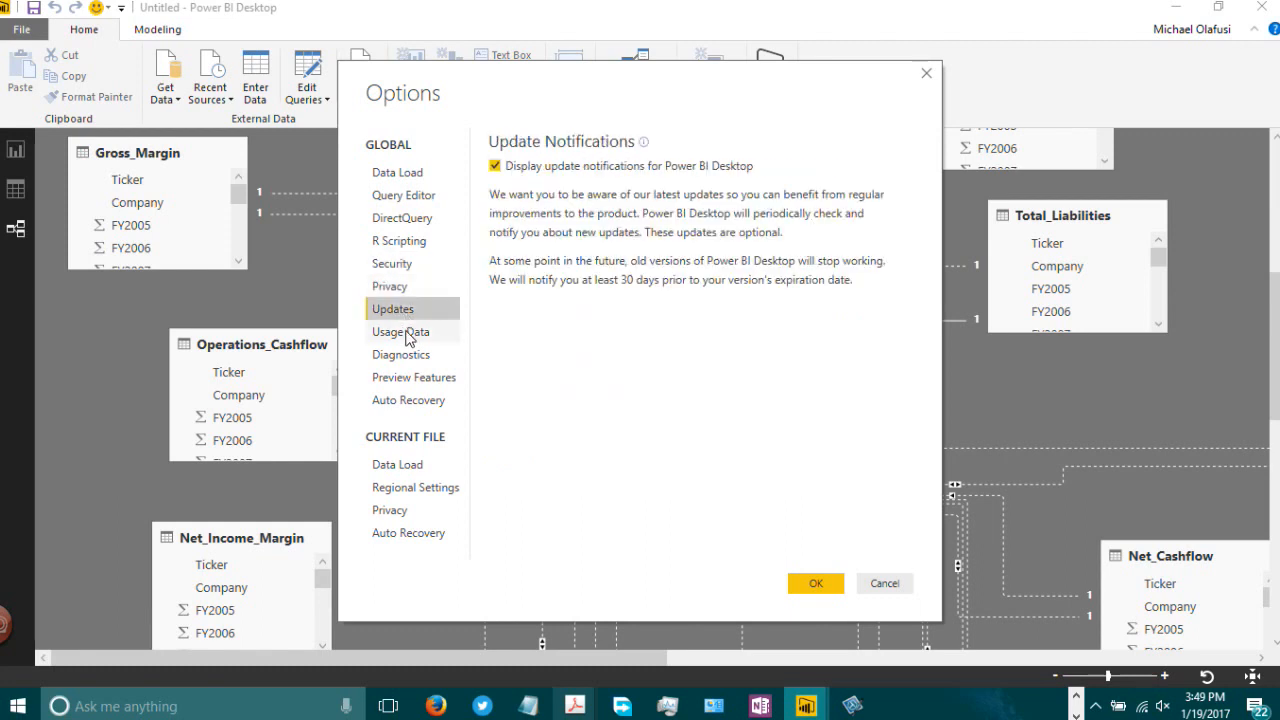
pyautogui.click(410, 330)
pyautogui.click(405, 357)
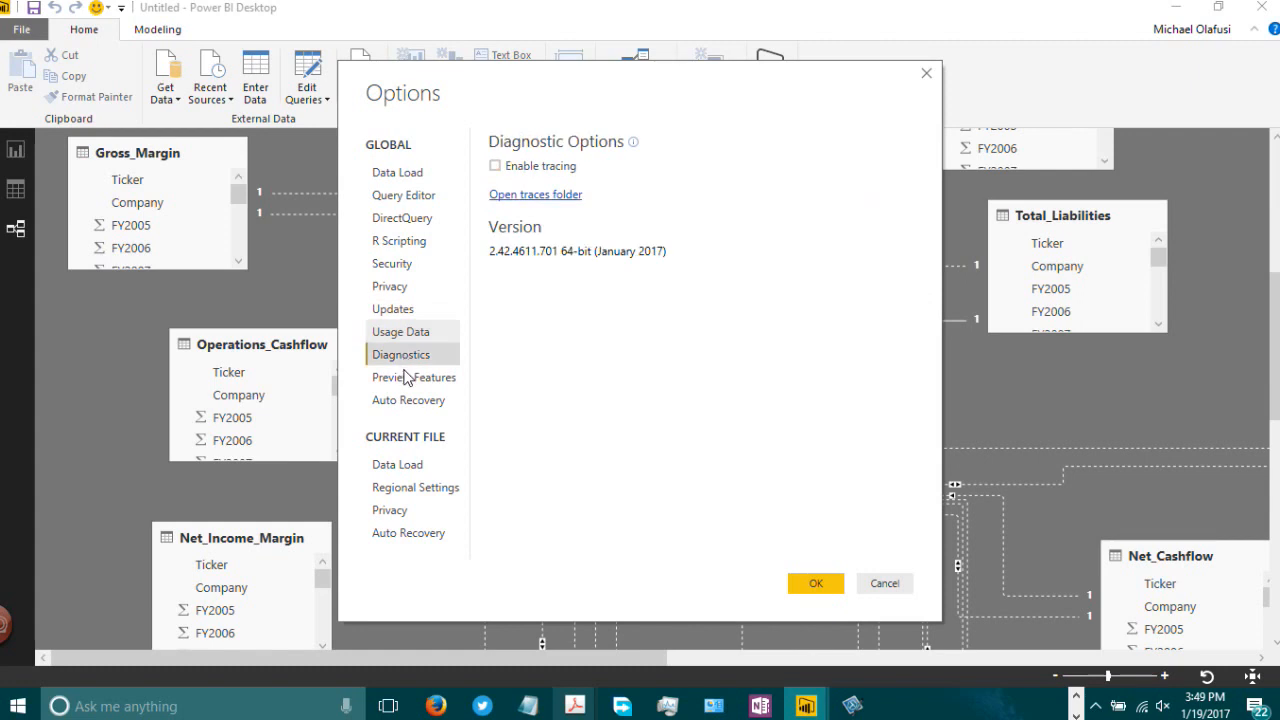
pyautogui.click(408, 382)
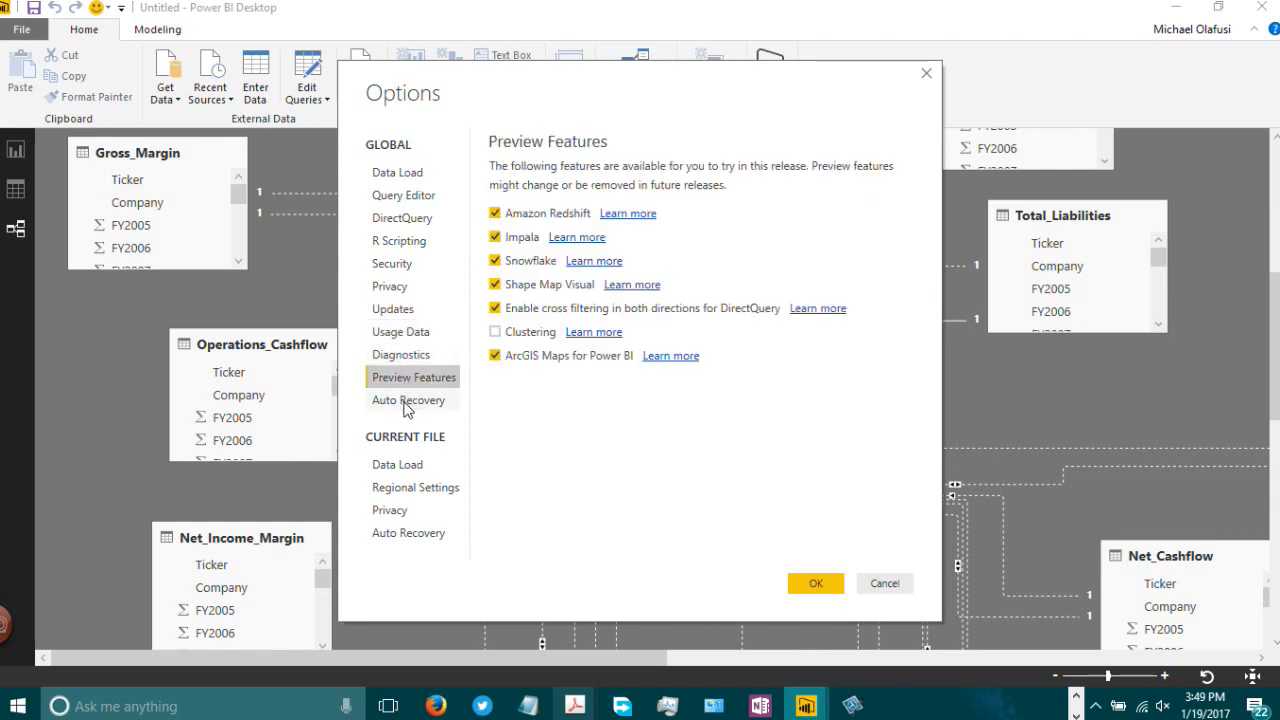
pyautogui.click(407, 401)
# Step: Turn off type detection, relationship import, relationship autodetect and background data preview in the current file's Data Load options
pyautogui.click(412, 465)
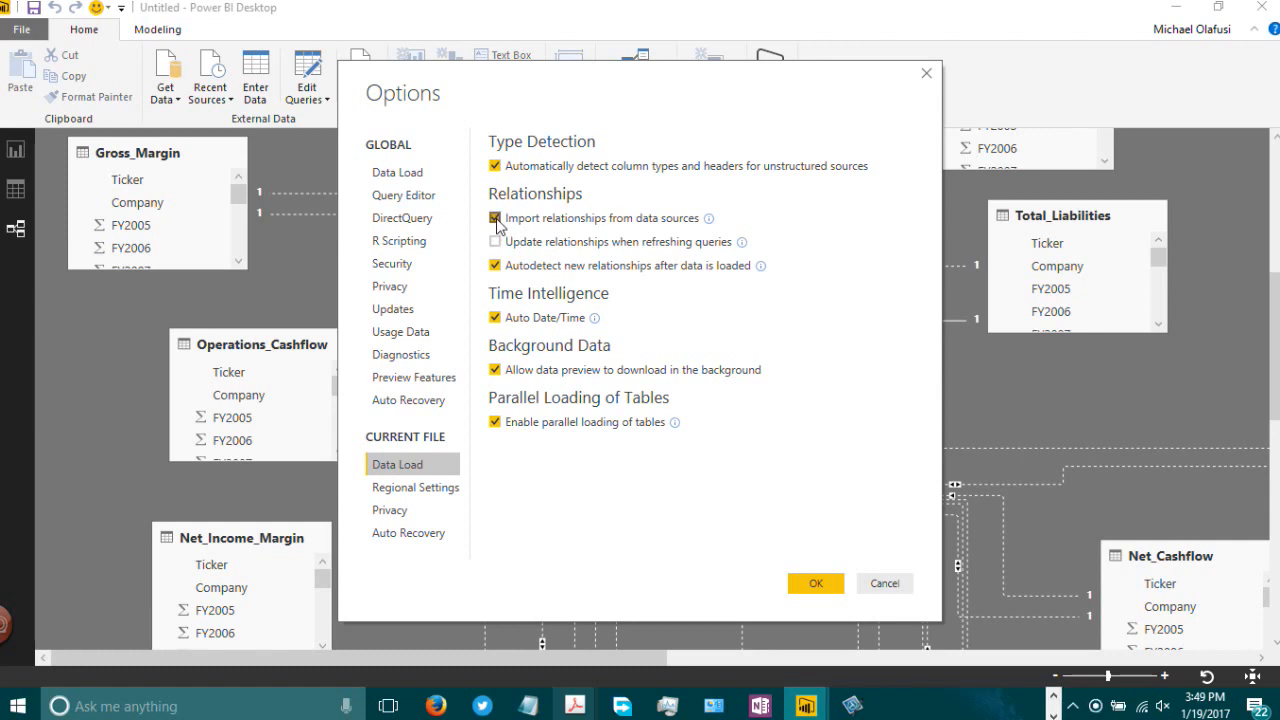
pyautogui.click(495, 219)
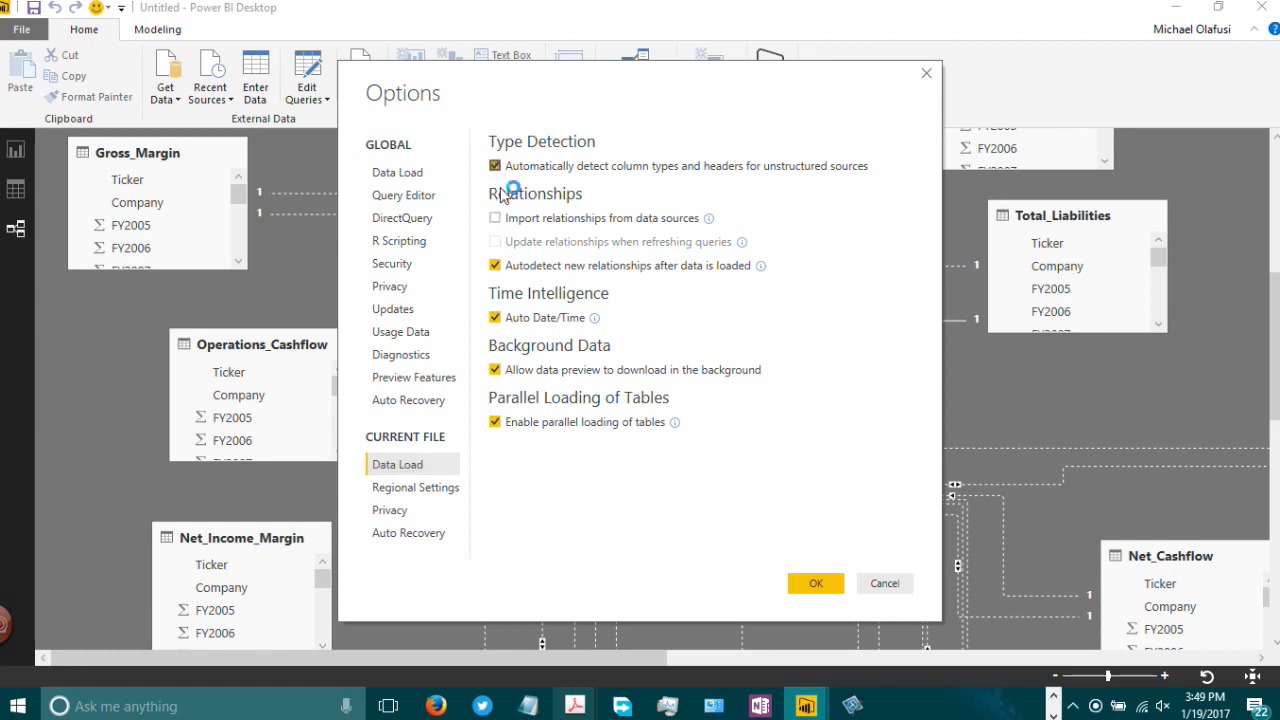
pyautogui.click(495, 167)
pyautogui.moveTo(577, 80); pyautogui.dragTo(968, 46)
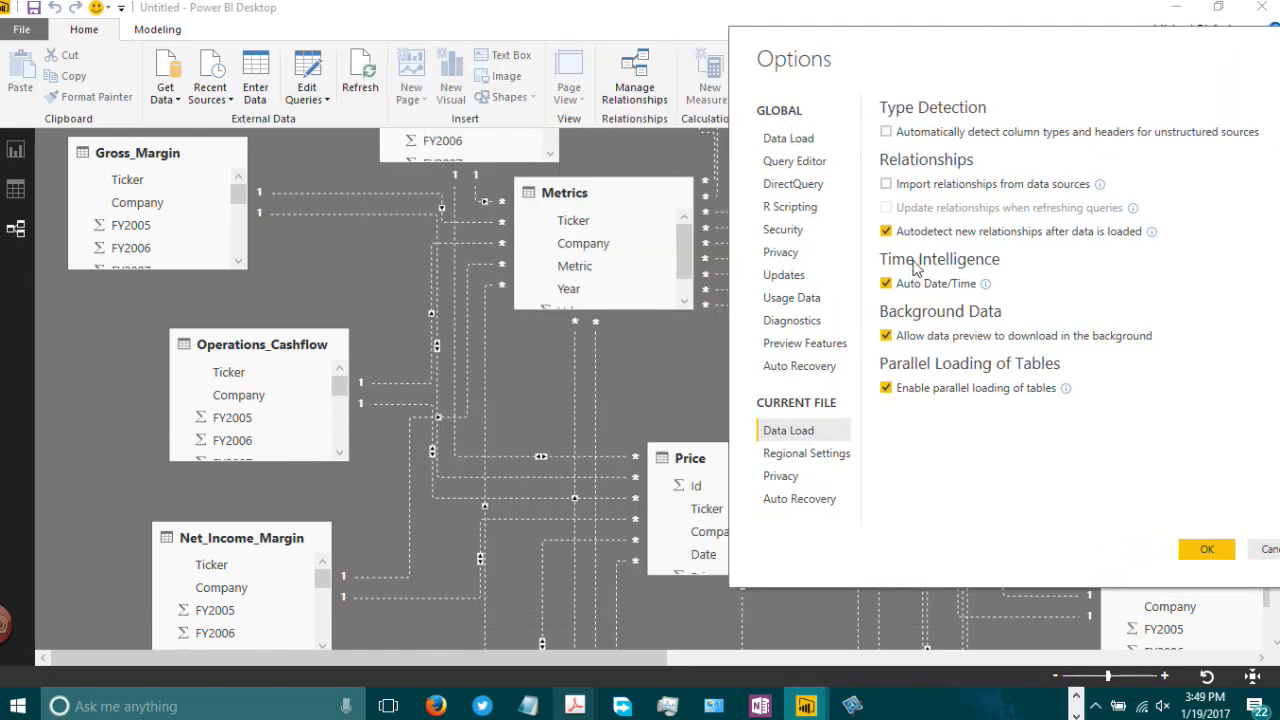
pyautogui.click(887, 232)
pyautogui.click(886, 336)
pyautogui.moveTo(986, 49); pyautogui.dragTo(813, 69)
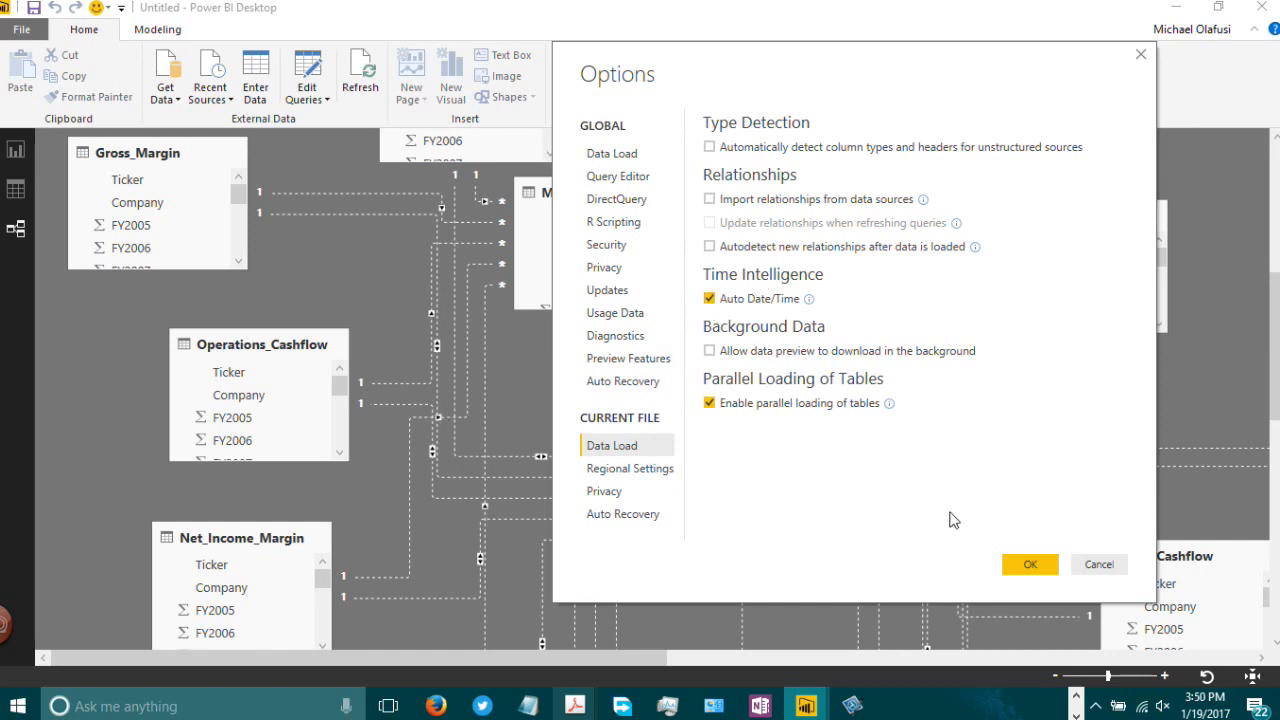
pyautogui.click(1045, 573)
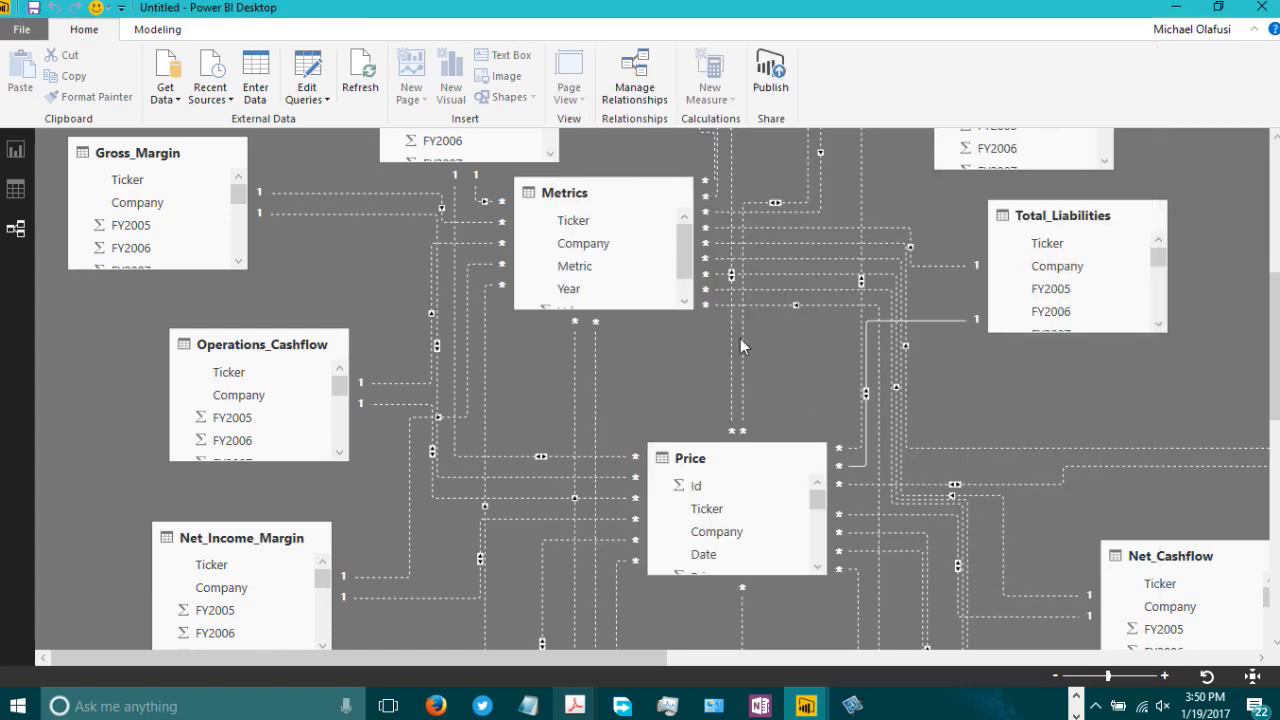
# Step: Examine the Price table's Ticker column in the data view
pyautogui.click(14, 192)
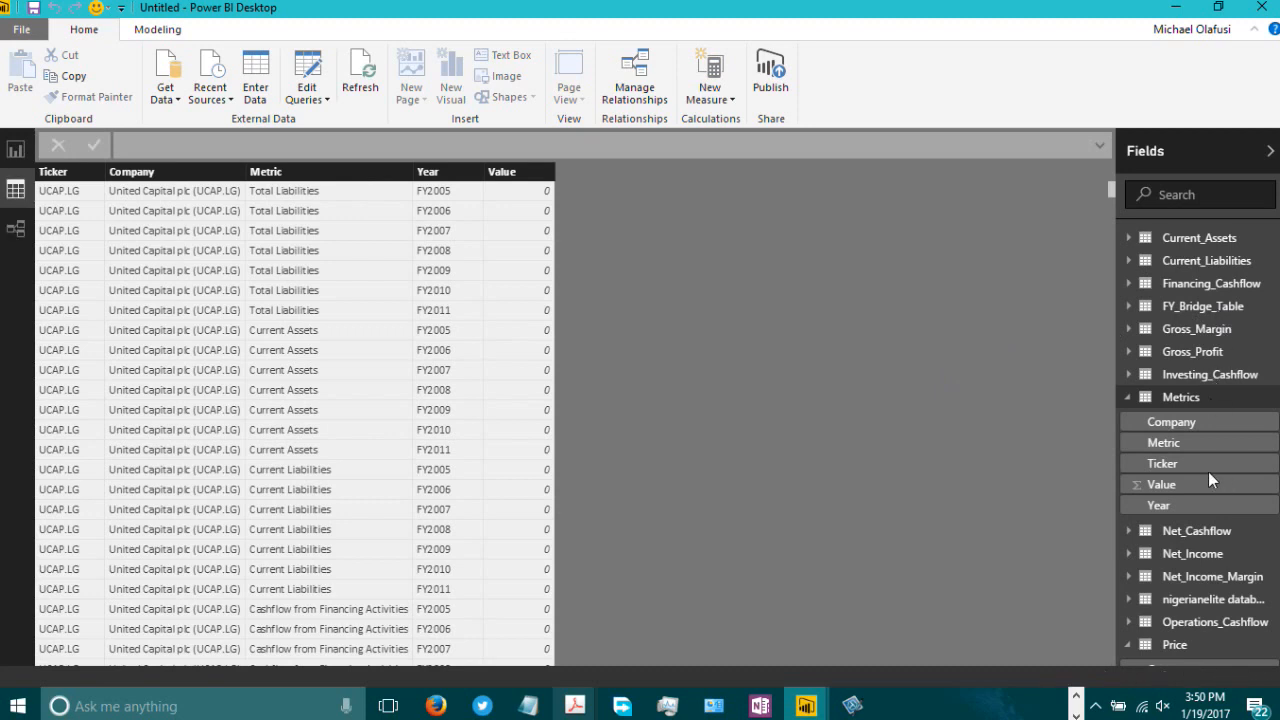
pyautogui.moveTo(1264, 483); pyautogui.dragTo(1268, 612)
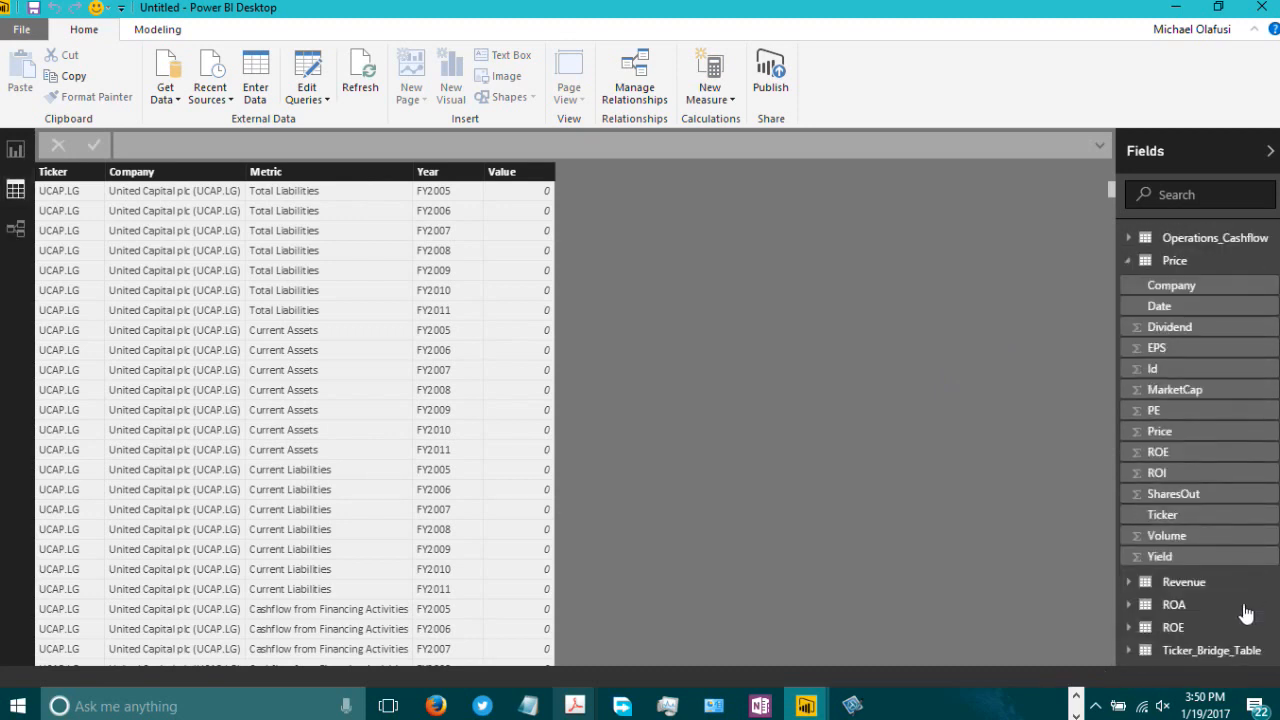
pyautogui.click(1170, 516)
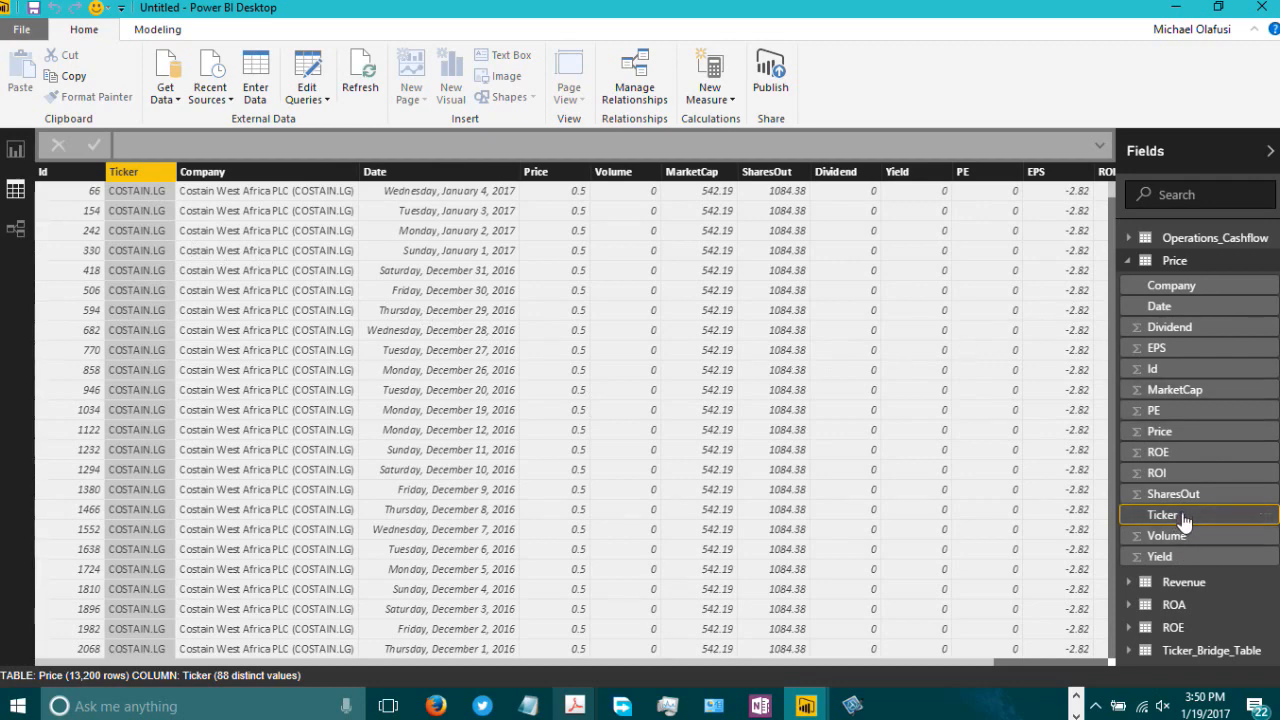
pyautogui.scroll(-2, 1185, 585)
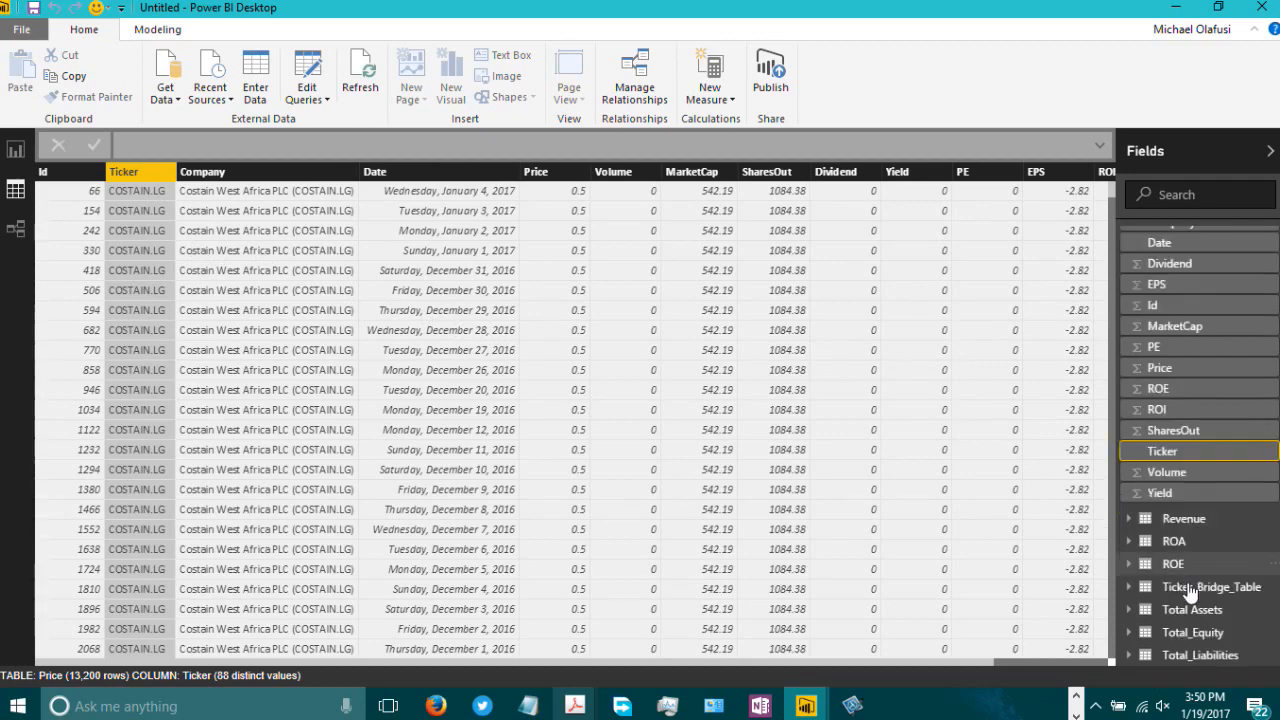
pyautogui.scroll(3, 1190, 595)
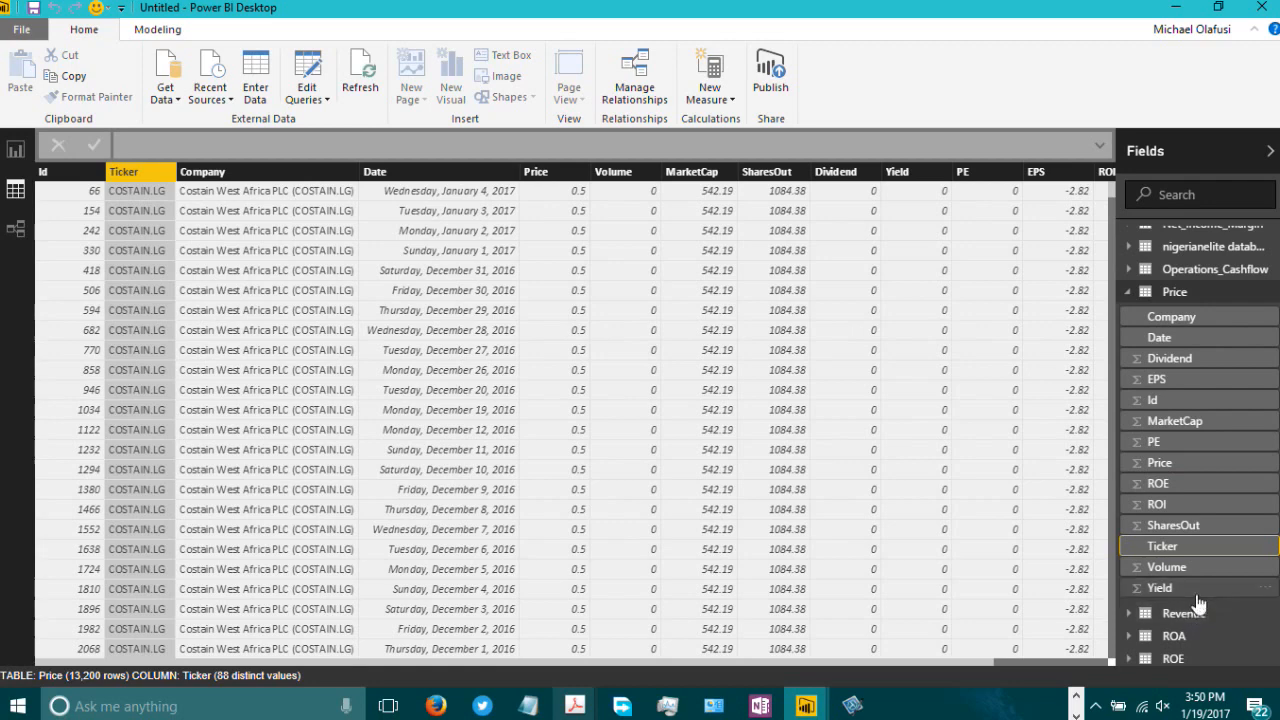
pyautogui.scroll(-2, 1195, 598)
# Step: Promote the first row to headers in Ticker_Bridge_Table in the Query Editor and apply the changes
pyautogui.click(1200, 590)
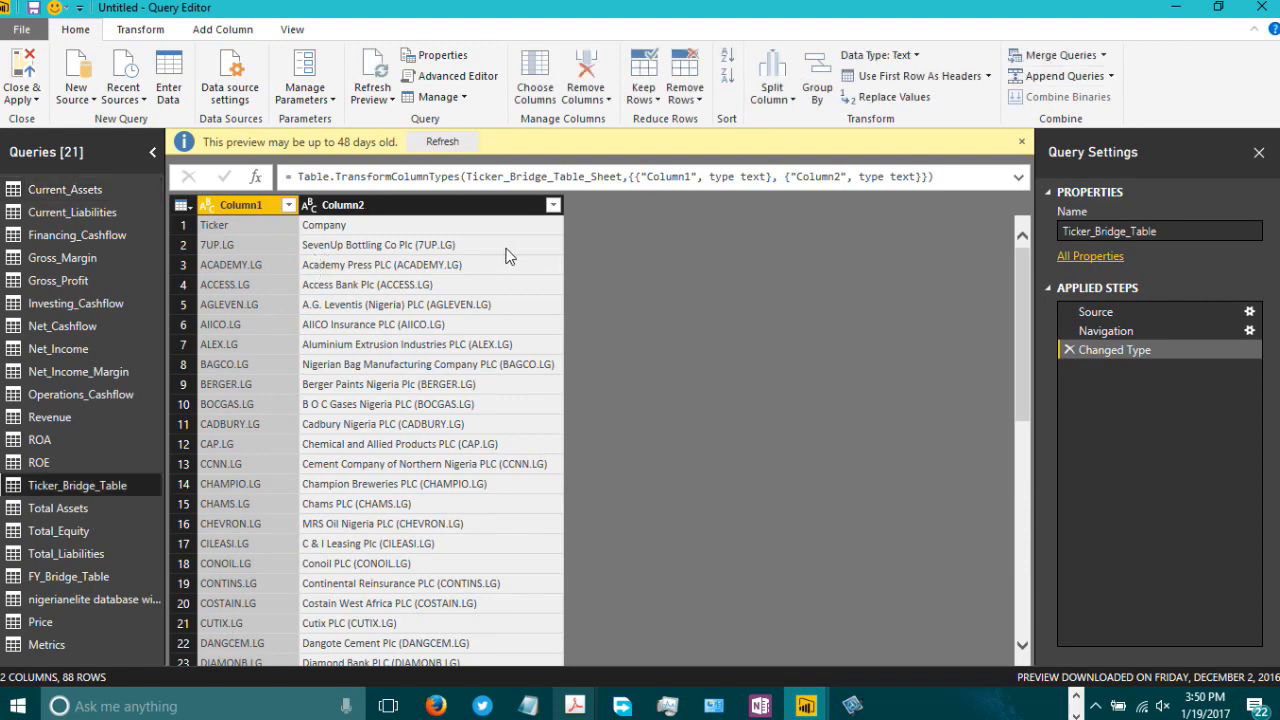
pyautogui.click(920, 80)
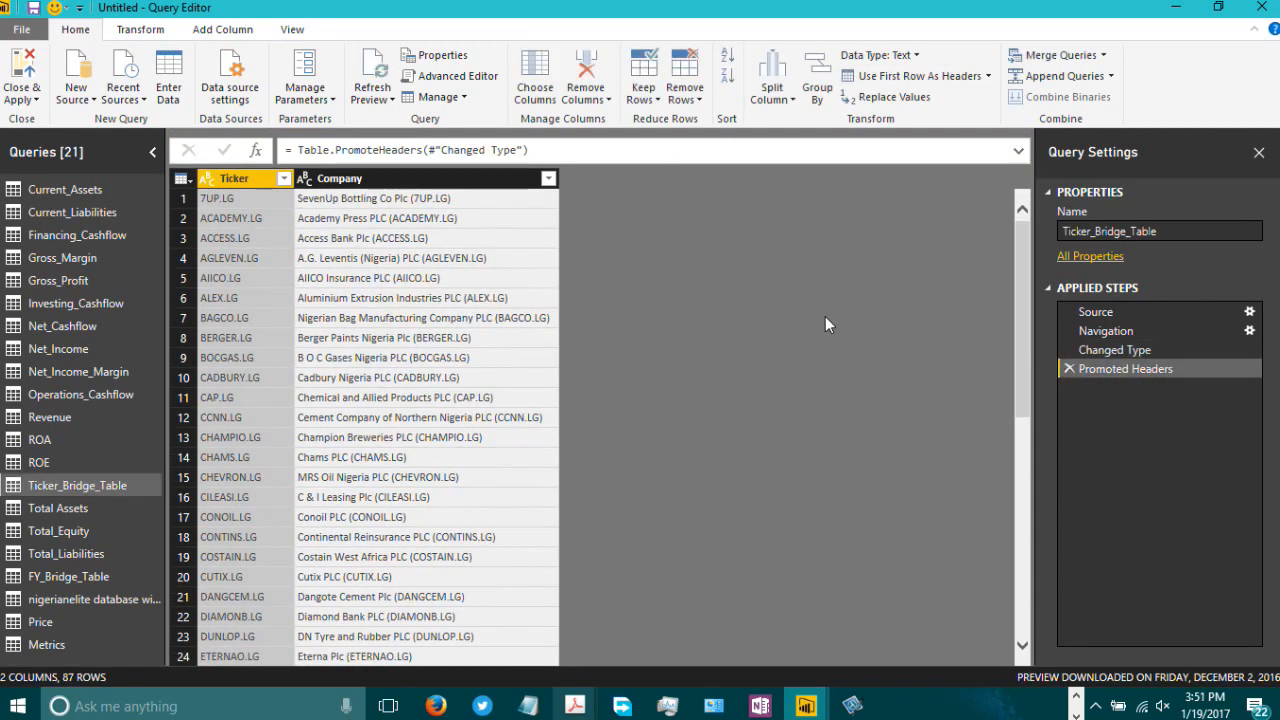
pyautogui.click(35, 92)
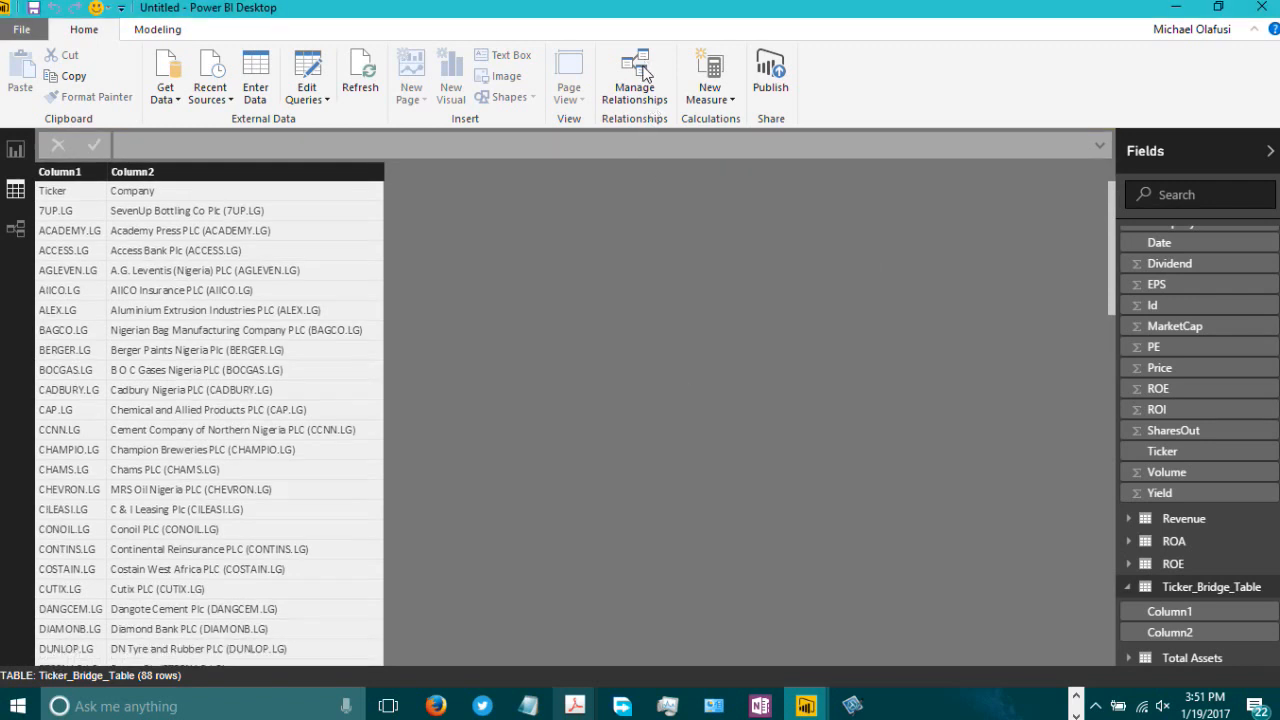
# Step: Open Manage Relationships and start editing the selected relationship
pyautogui.click(640, 82)
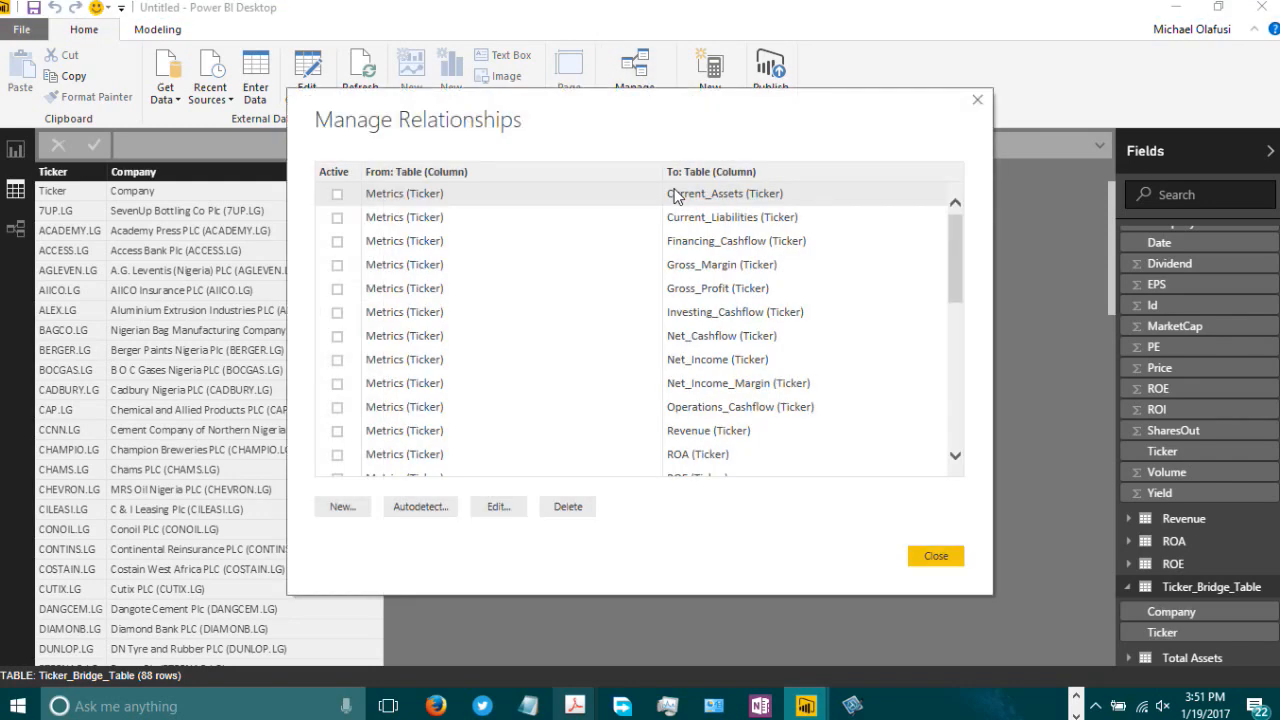
pyautogui.moveTo(952, 272); pyautogui.dragTo(952, 412)
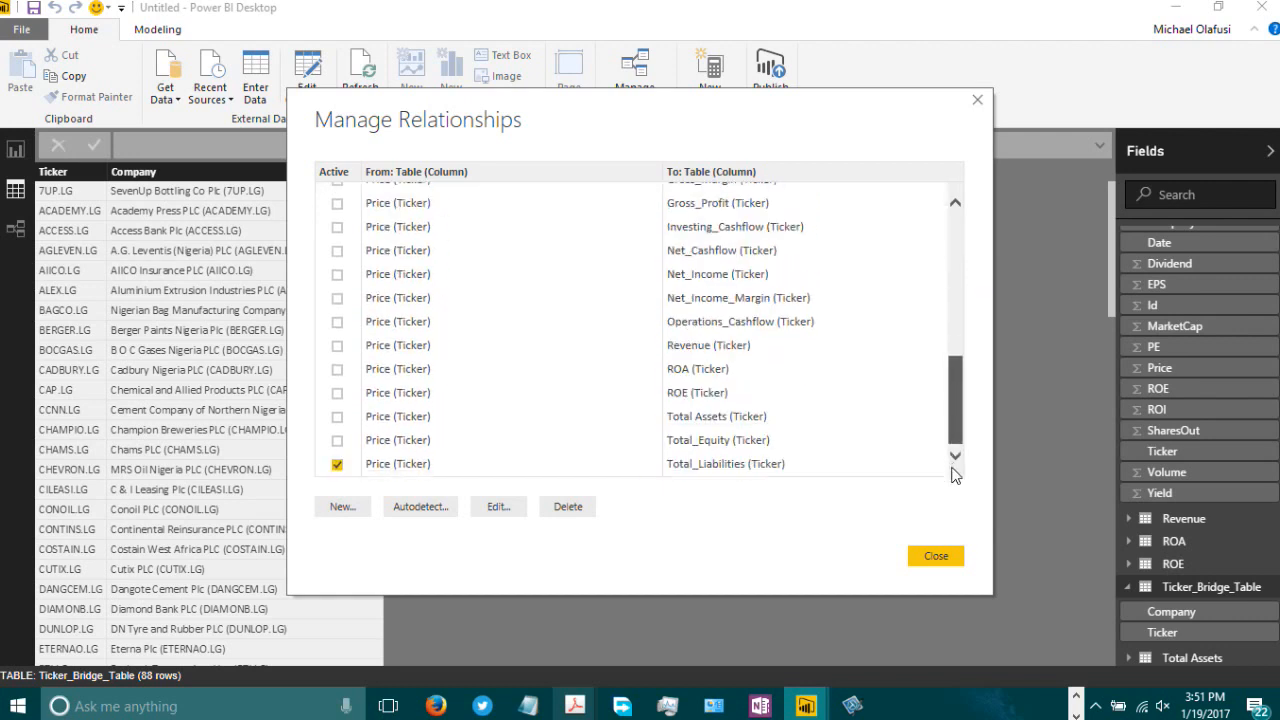
pyautogui.click(515, 509)
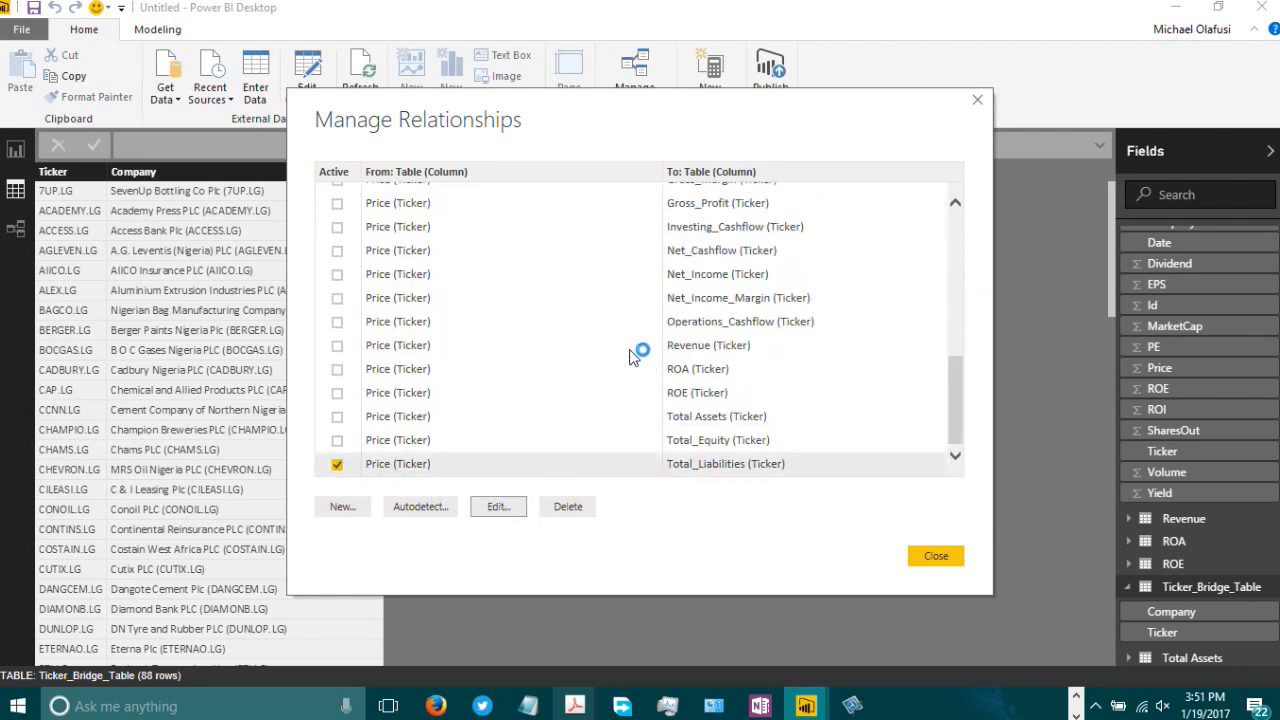
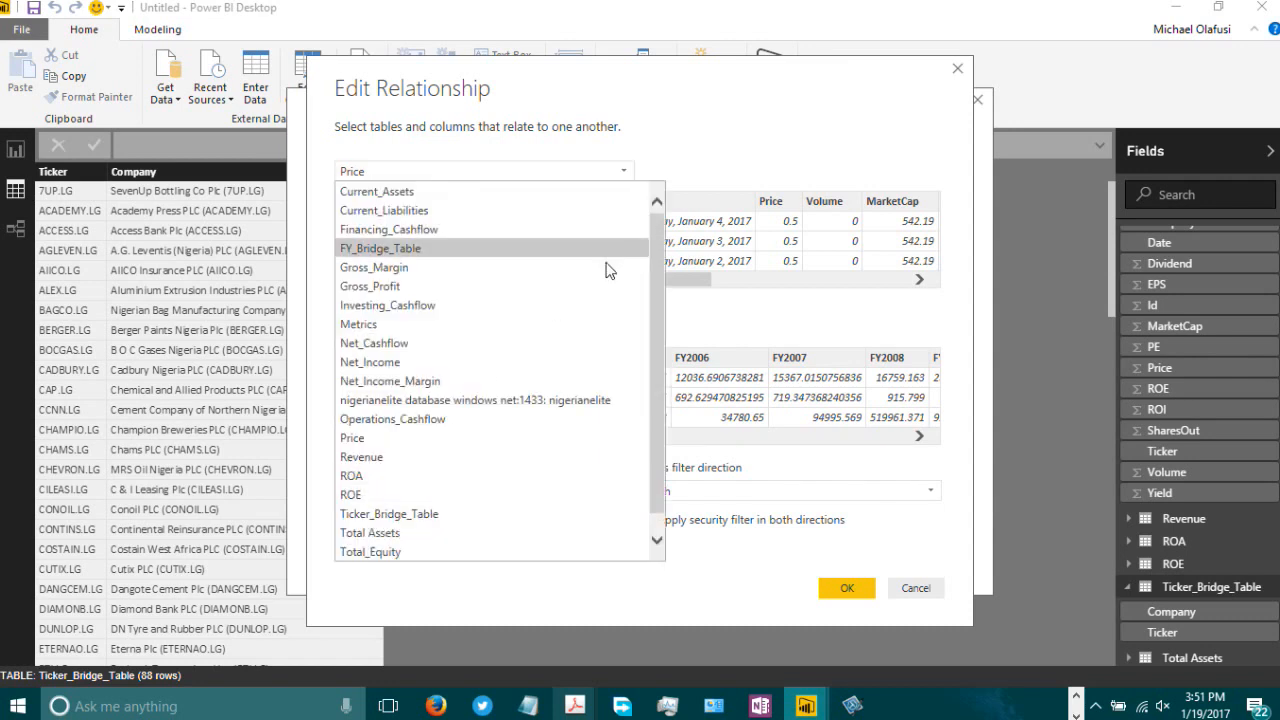
# Step: Try to relate Ticker_Bridge_Table to Price in the edited relationship and confirm it
pyautogui.click(425, 514)
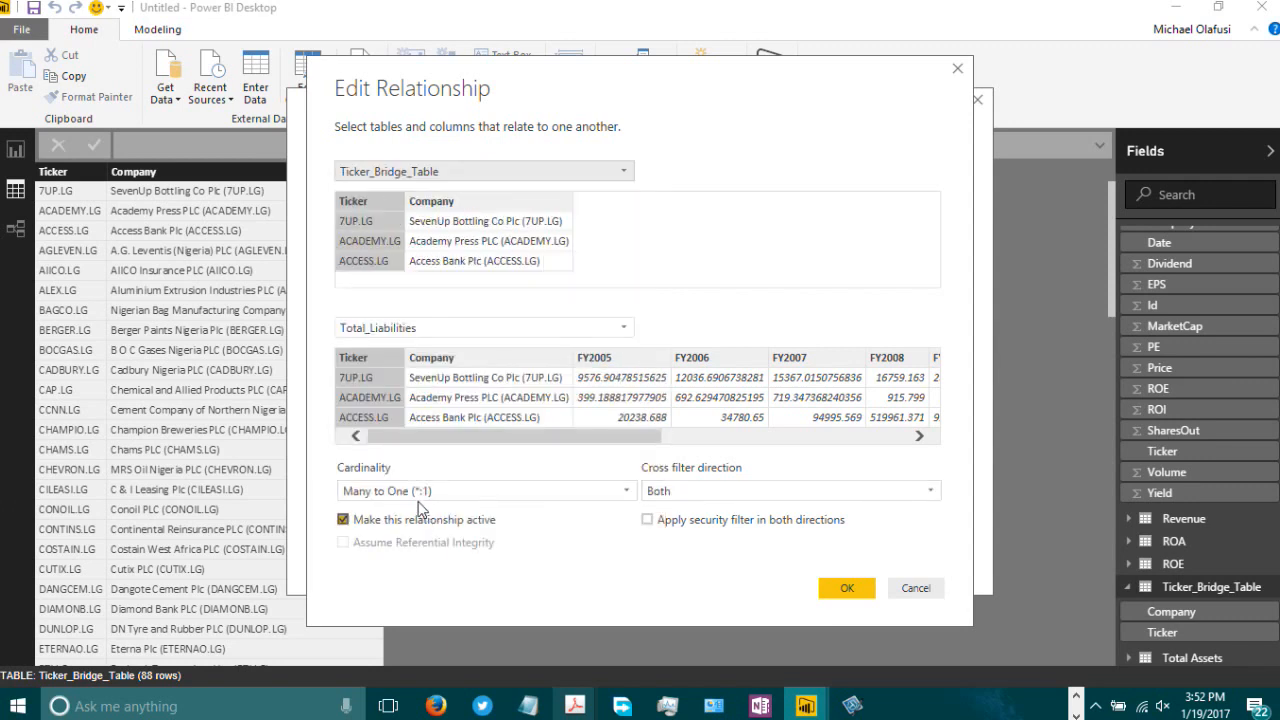
pyautogui.click(628, 330)
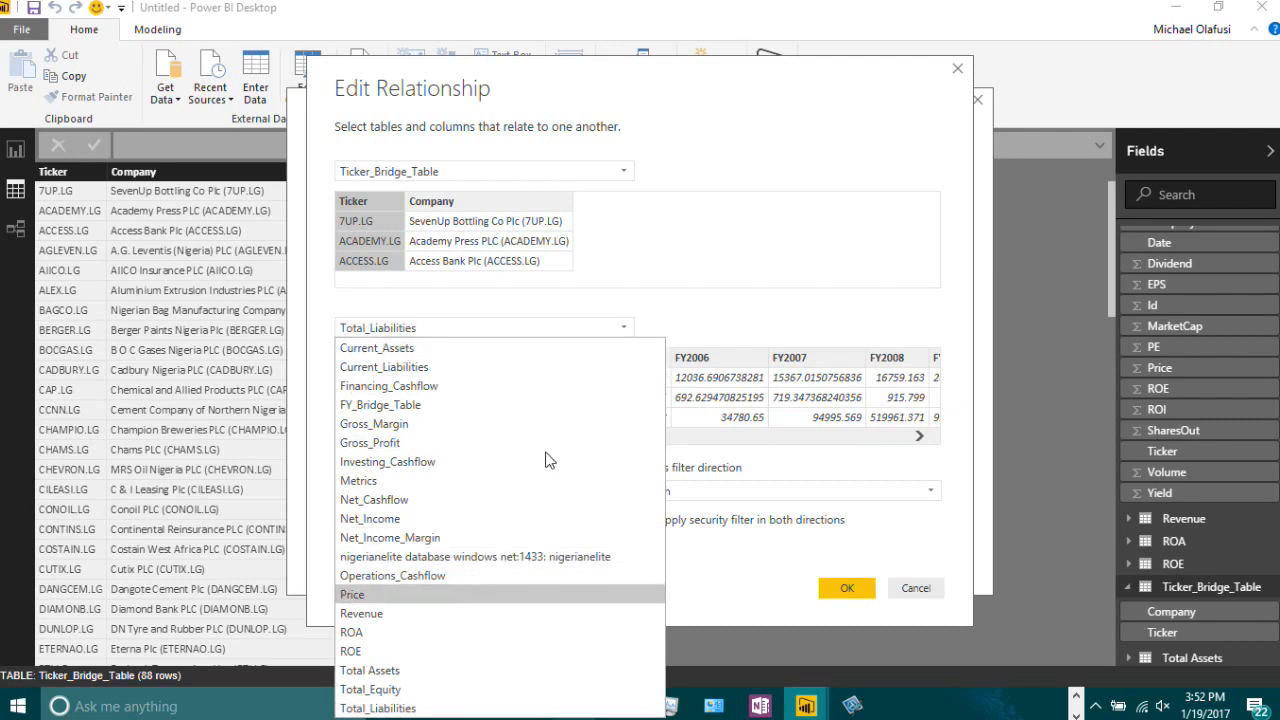
pyautogui.click(500, 595)
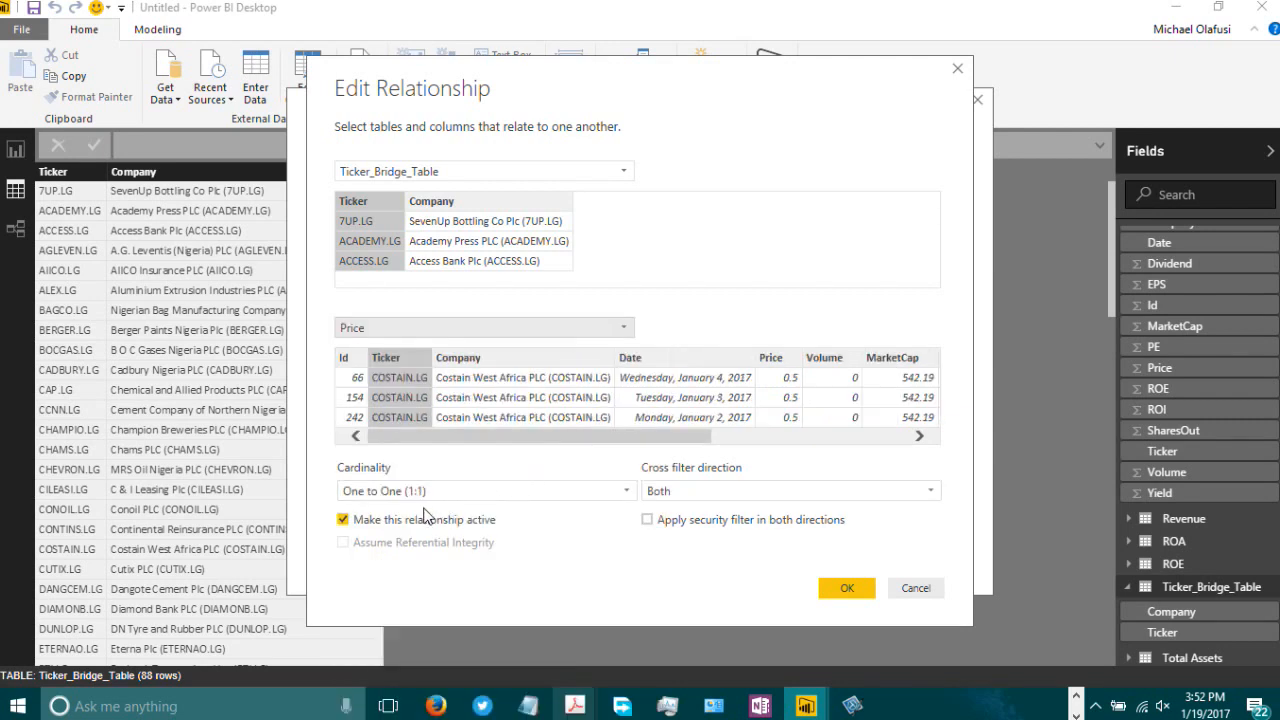
pyautogui.click(849, 588)
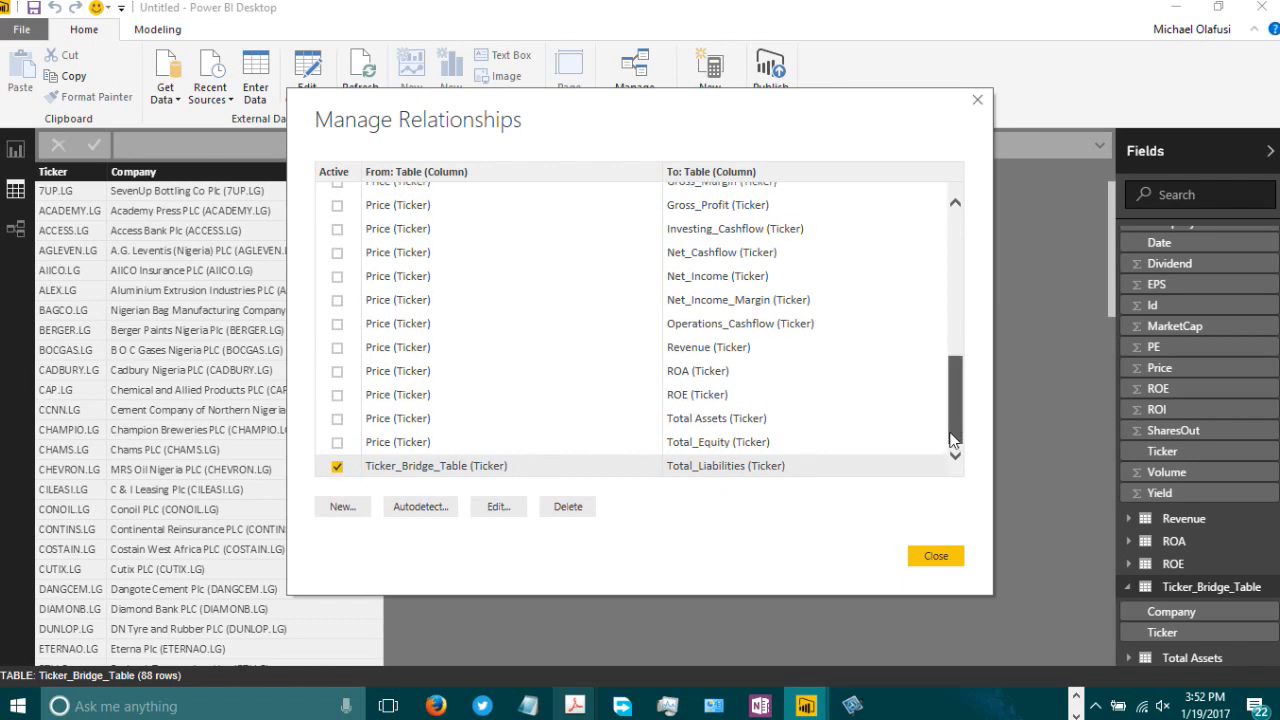
# Step: Deactivate the Ticker_Bridge_Table to Total_Liabilities relationship and scroll through the relationship list
pyautogui.click(338, 467)
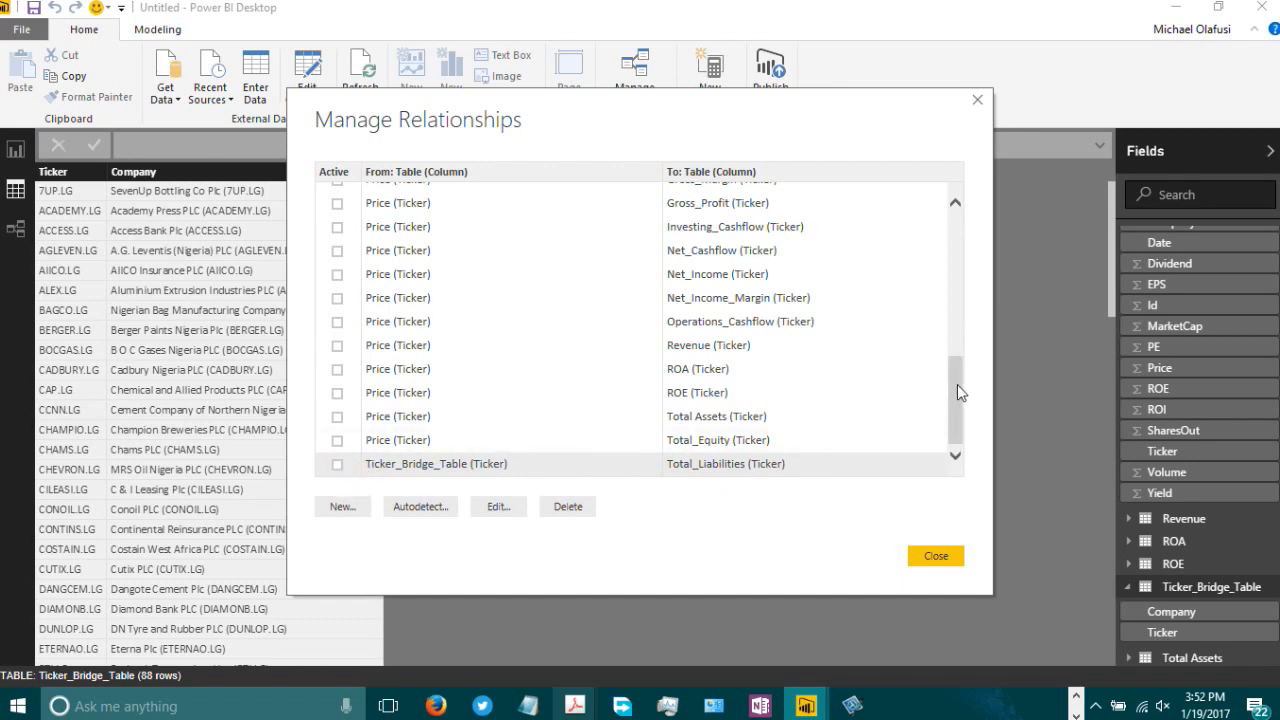
pyautogui.moveTo(957, 384); pyautogui.dragTo(931, 177)
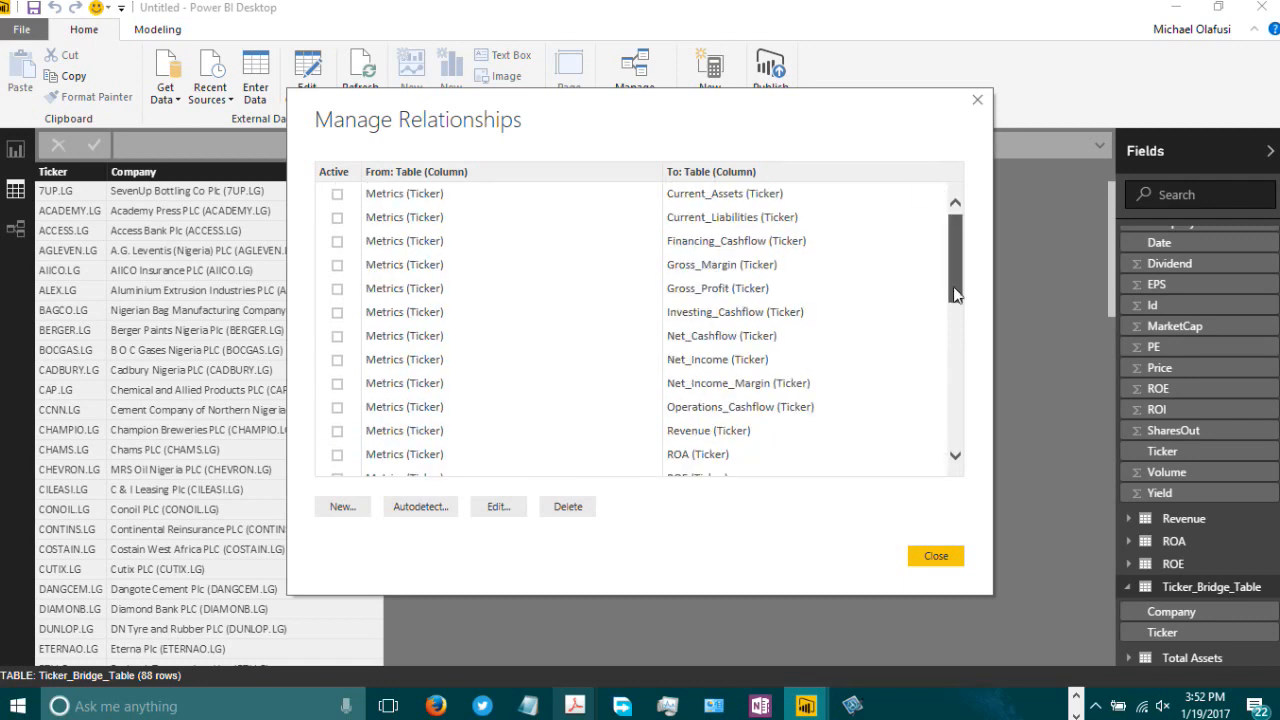
pyautogui.moveTo(958, 290); pyautogui.dragTo(957, 462)
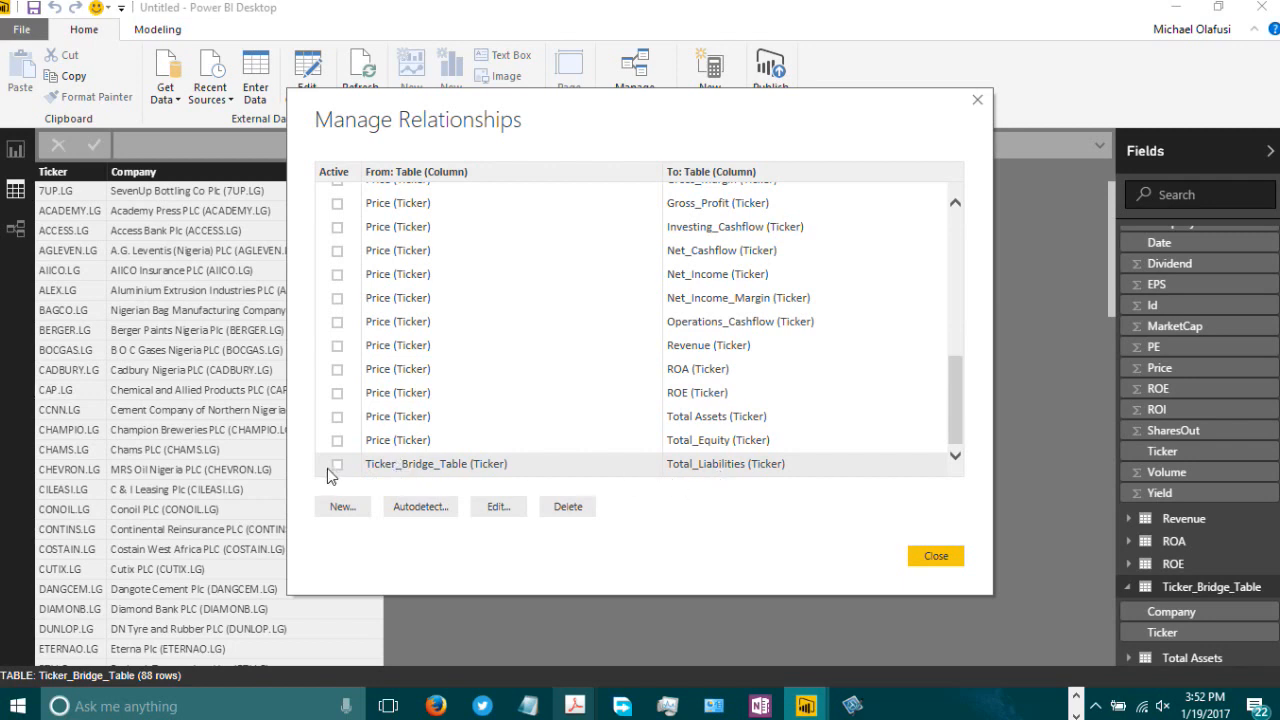
# Step: Edit the Ticker_Bridge_Table relationship so it links to Price with One to Many cardinality
pyautogui.click(455, 484)
pyautogui.click(494, 511)
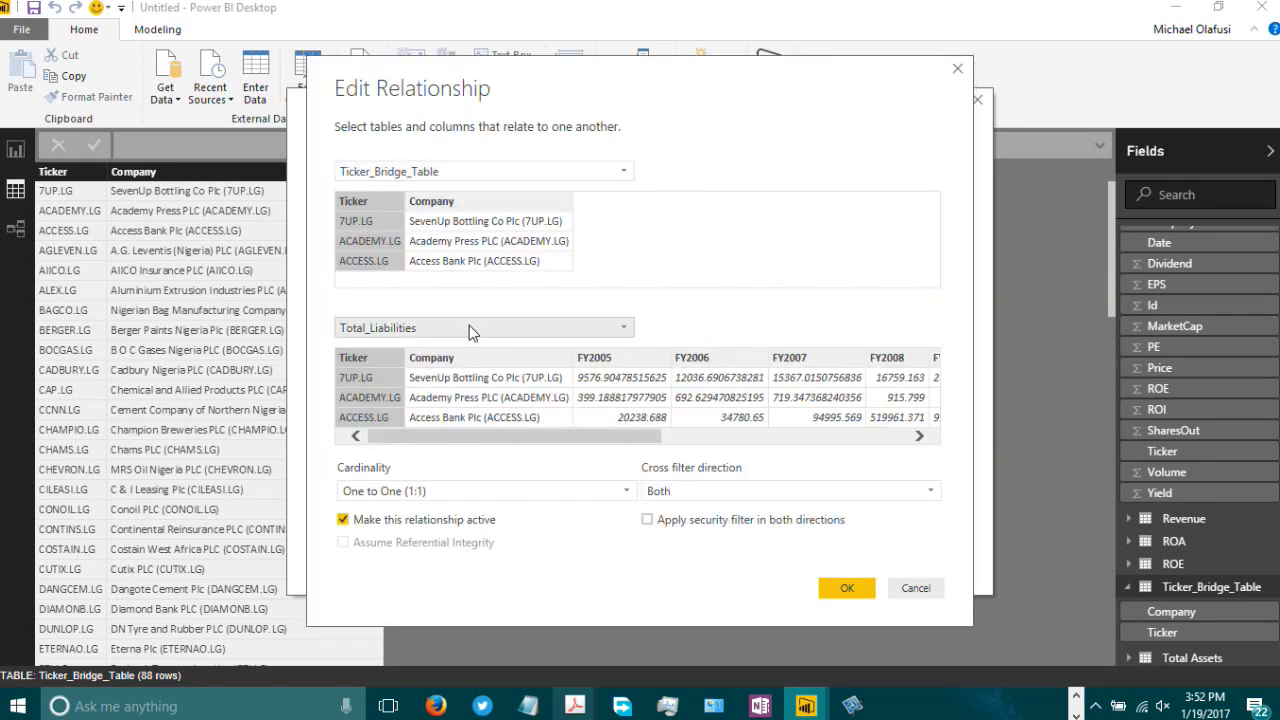
pyautogui.click(565, 331)
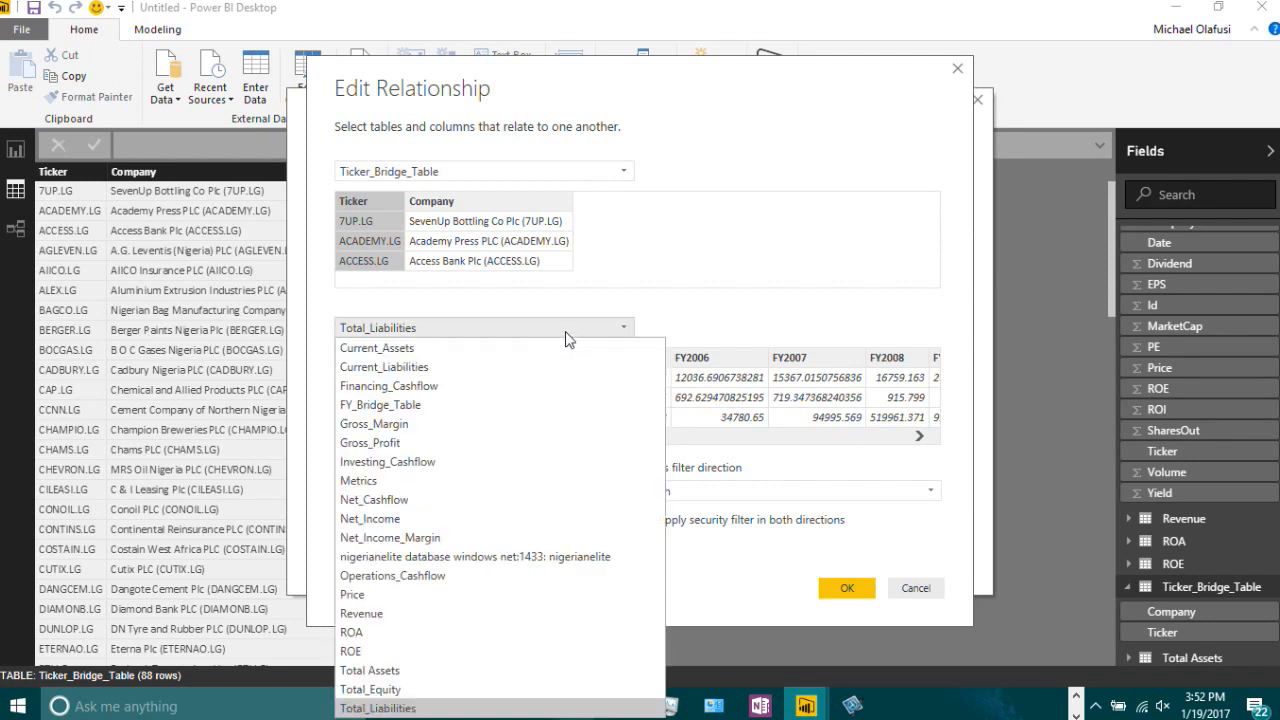
pyautogui.click(362, 593)
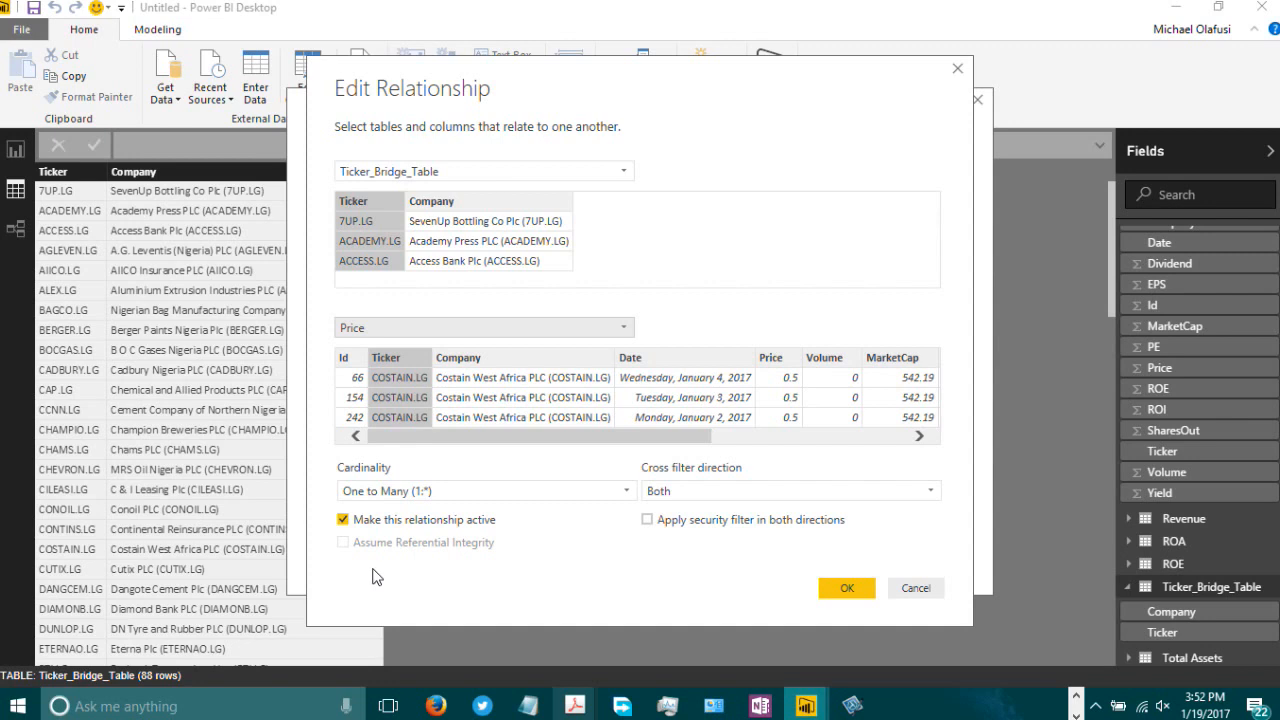
pyautogui.click(846, 590)
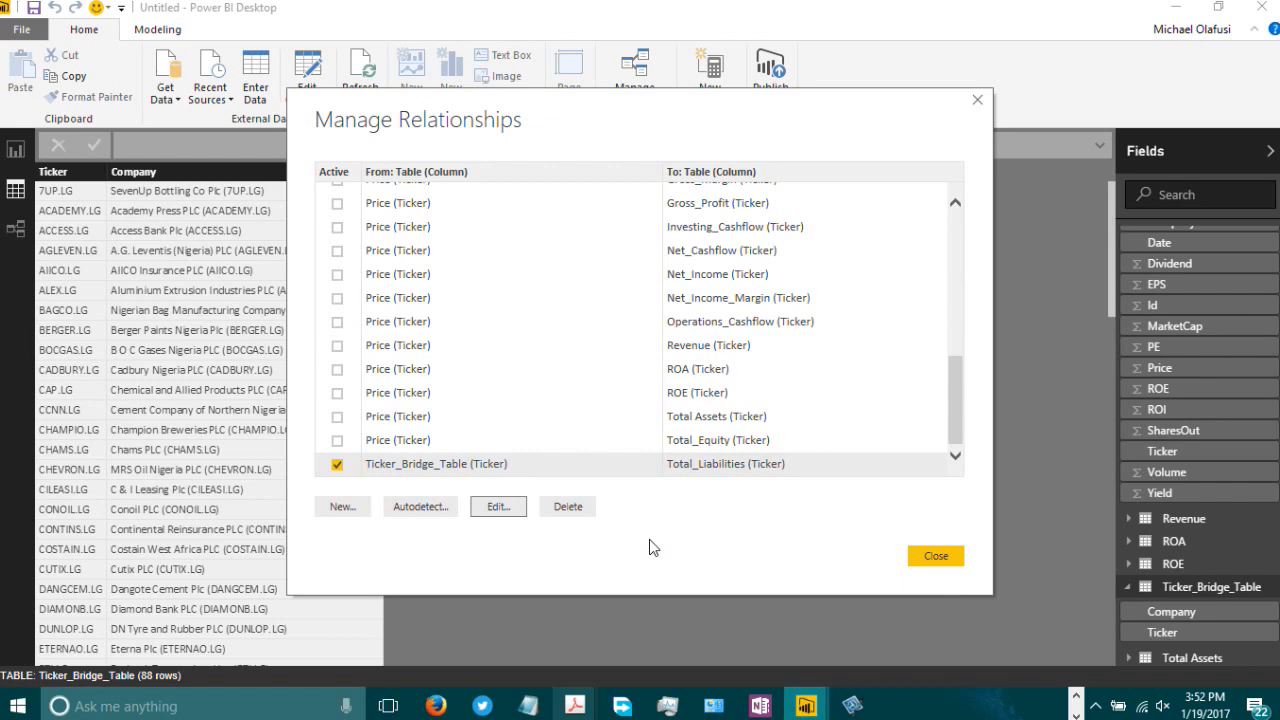
# Step: Turn the Price–Total_Equity relationship into an active Ticker_Bridge_Table to Metrics relationship, then close Manage Relationships
pyautogui.click(337, 441)
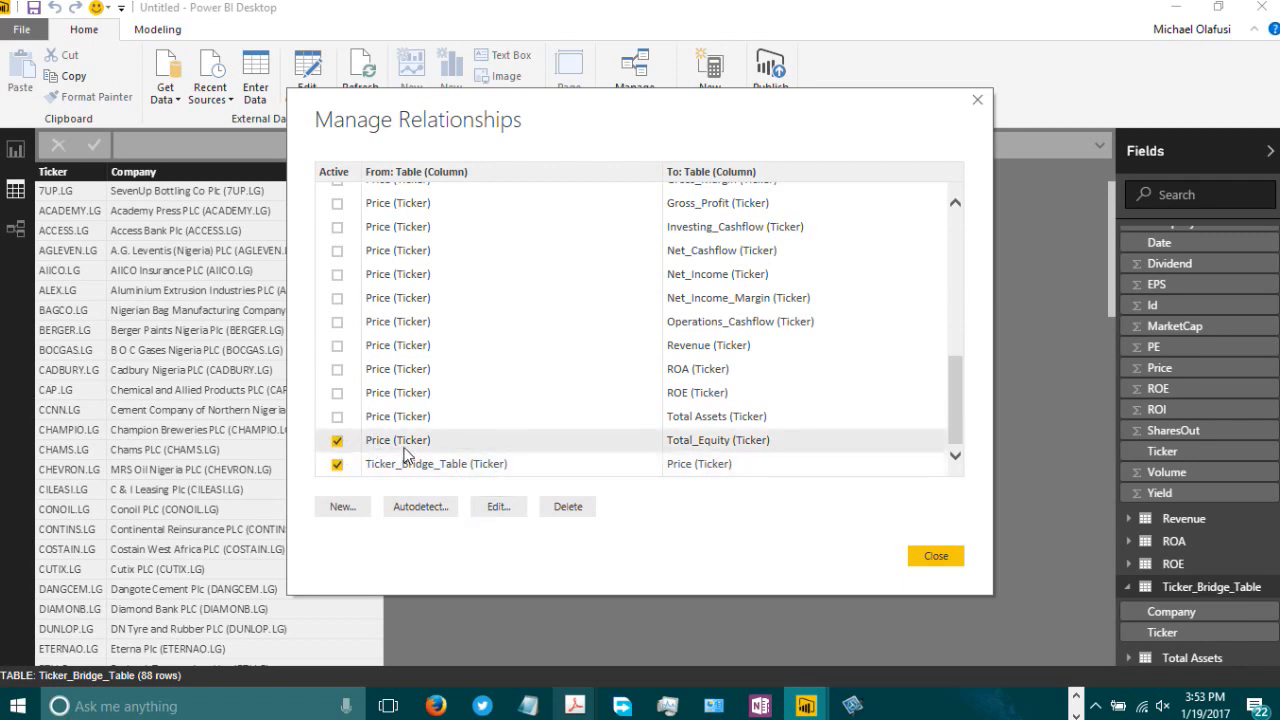
pyautogui.click(498, 507)
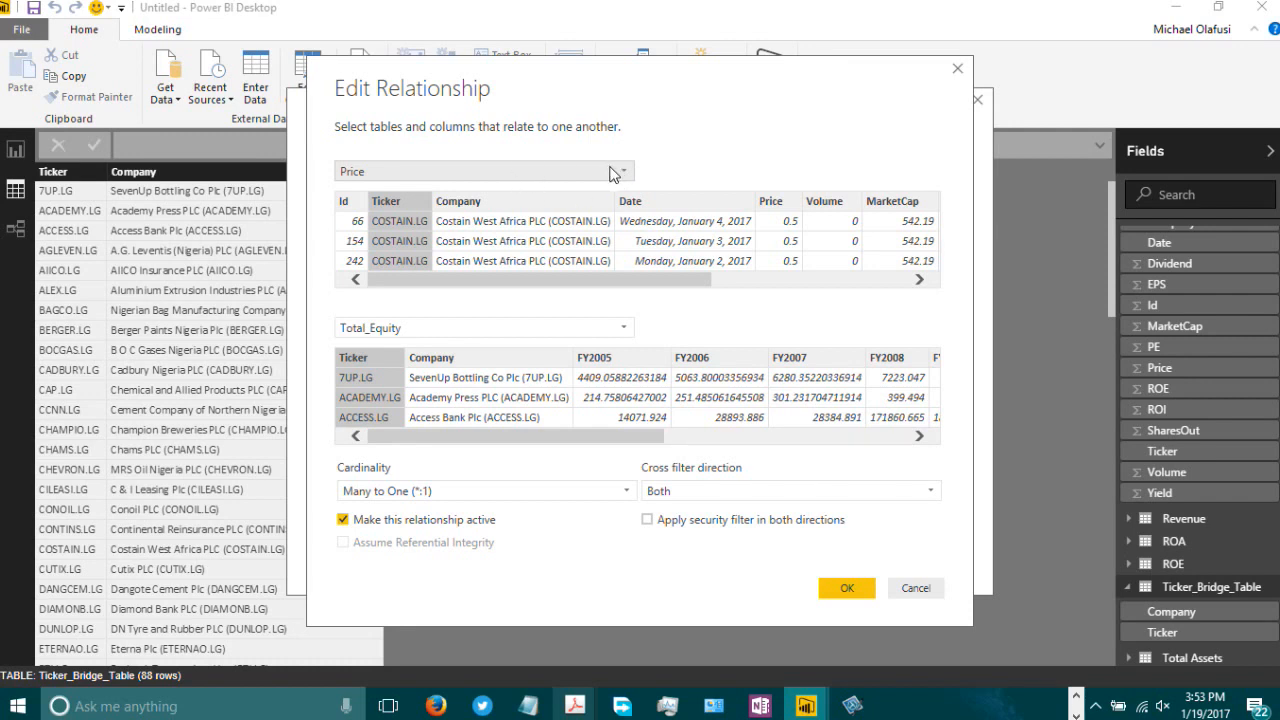
pyautogui.click(616, 329)
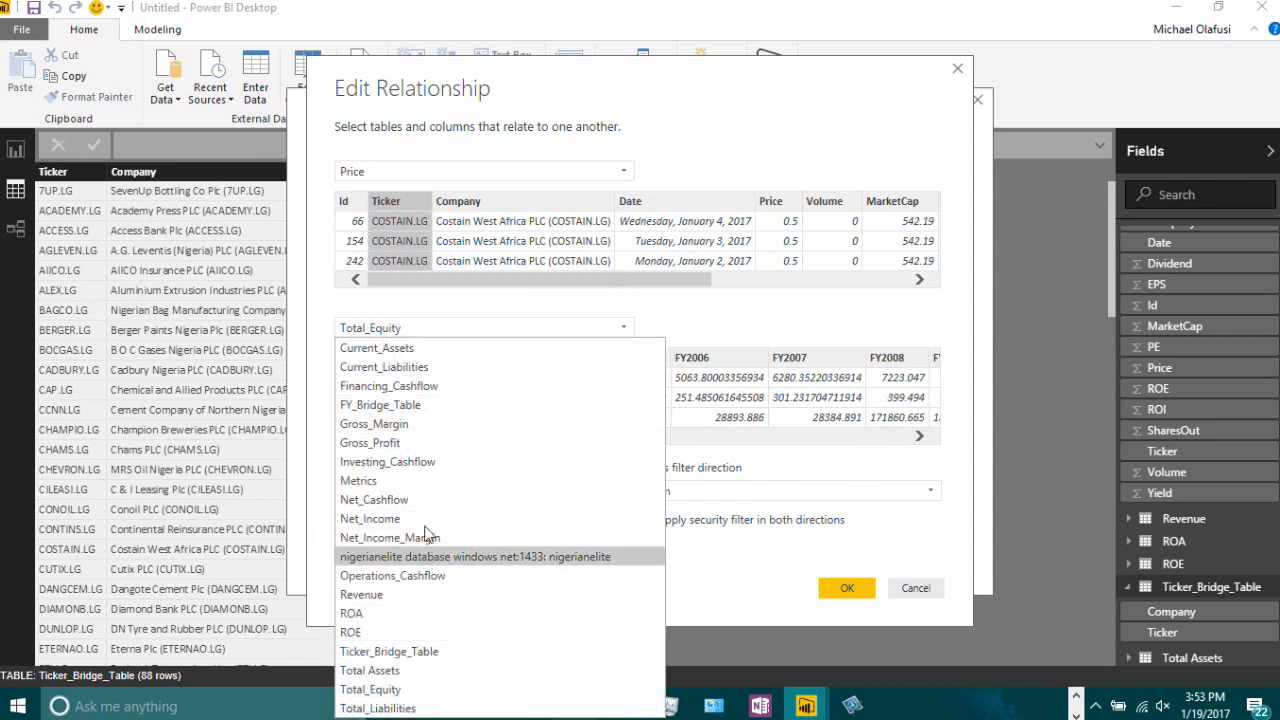
pyautogui.click(428, 481)
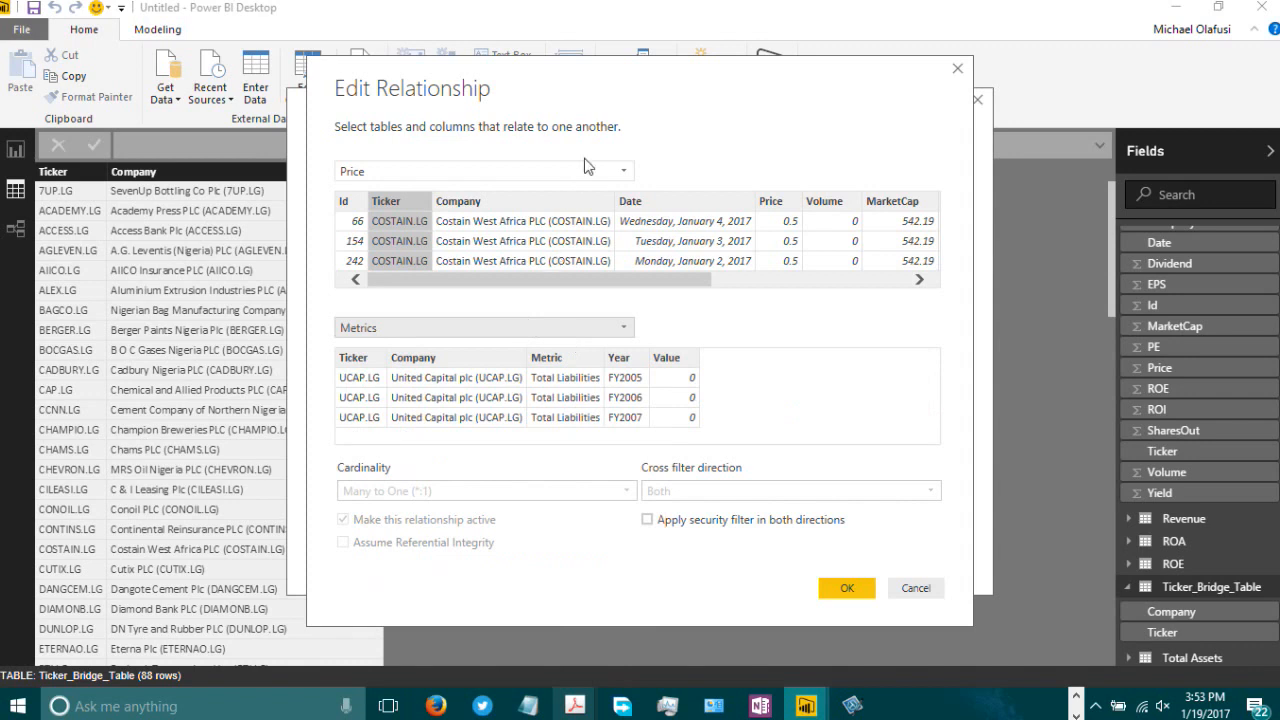
pyautogui.click(620, 172)
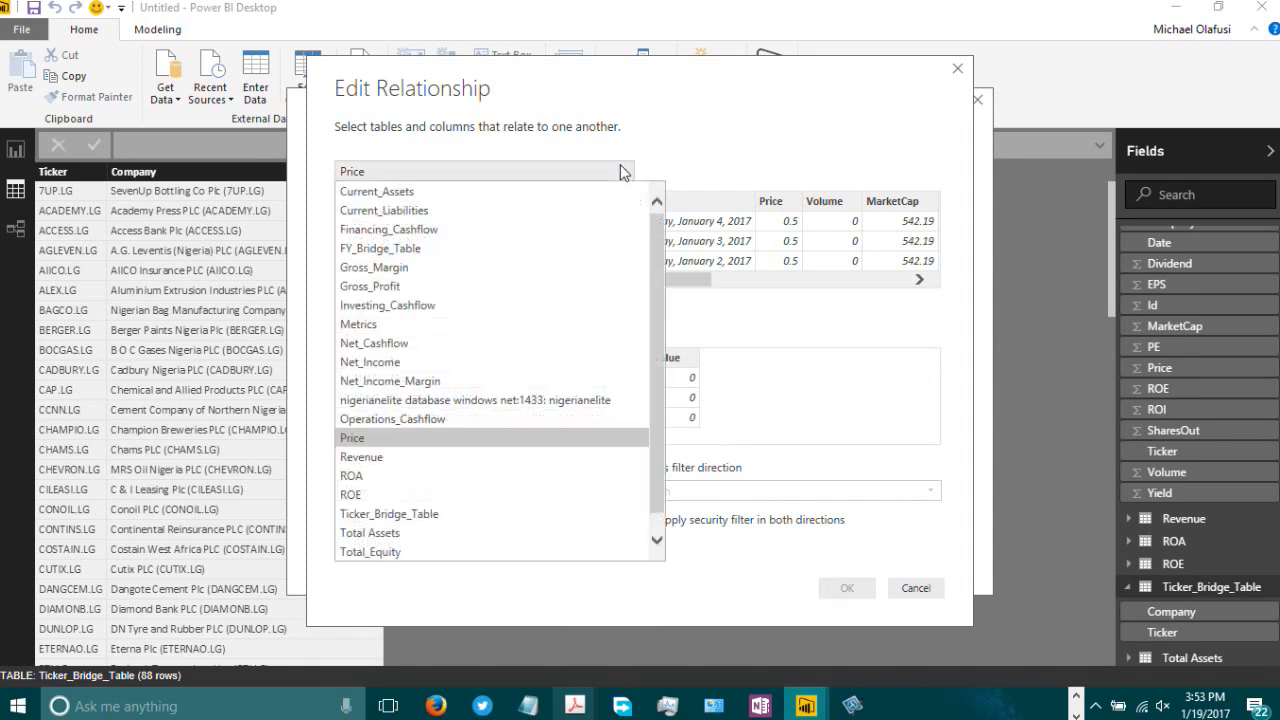
pyautogui.click(415, 514)
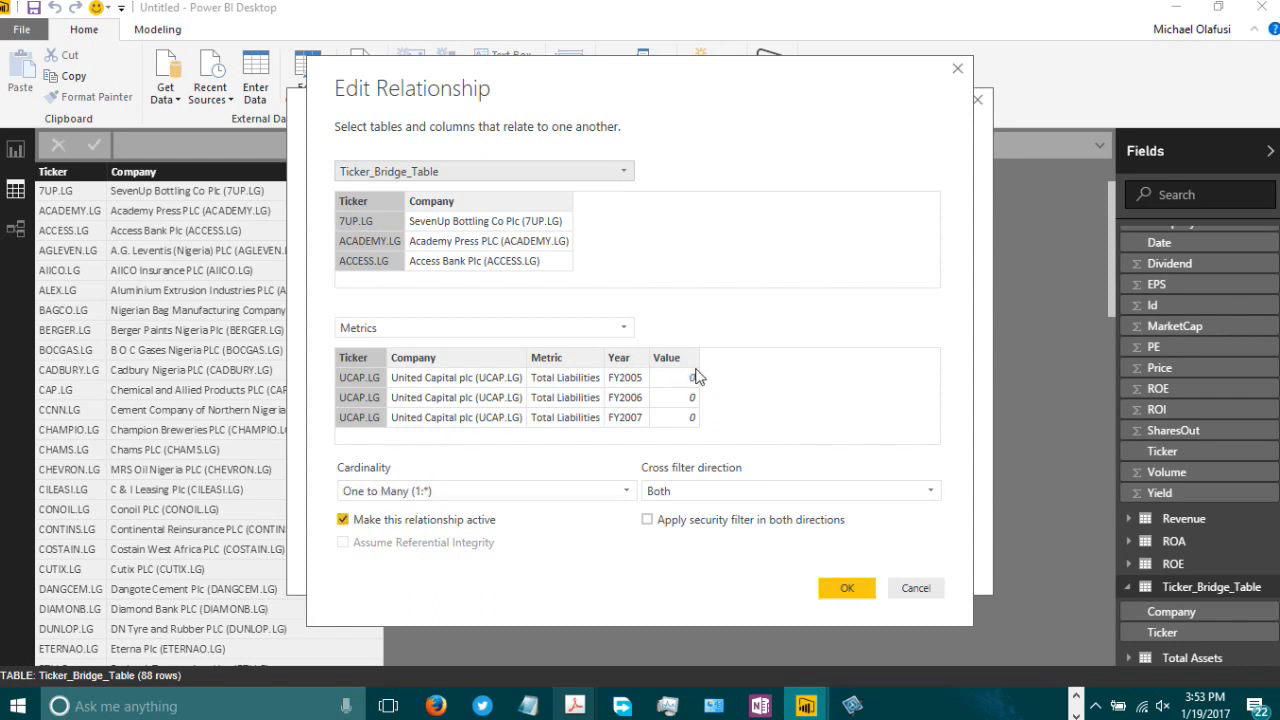
pyautogui.click(864, 596)
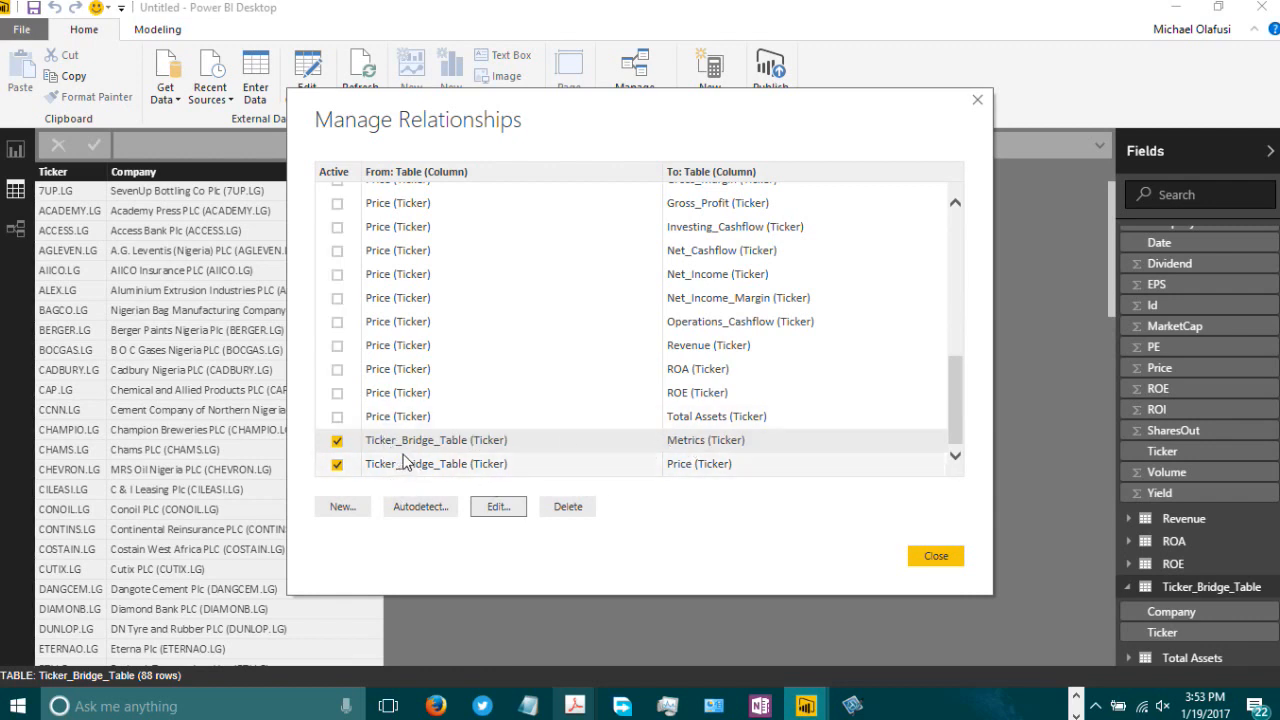
pyautogui.click(922, 562)
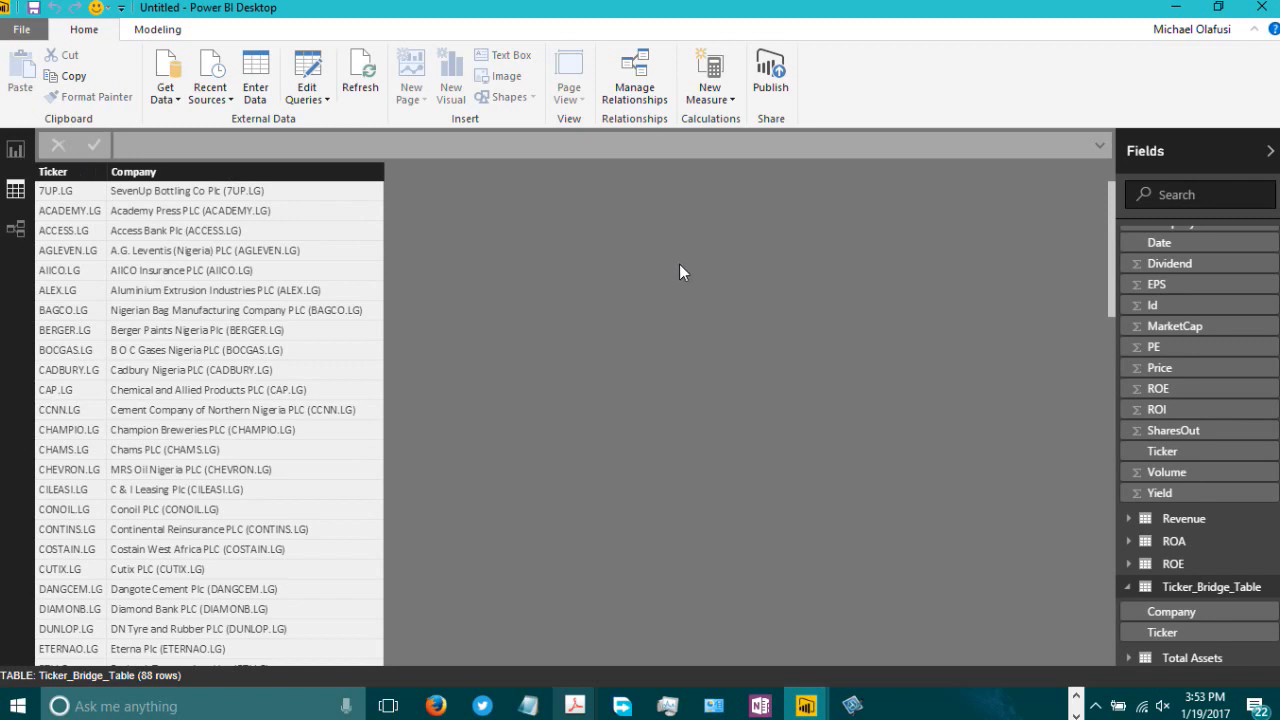
# Step: In report view, add a slicer on Ticker_Bridge_Table's Ticker field and stretch it down the page
pyautogui.click(15, 149)
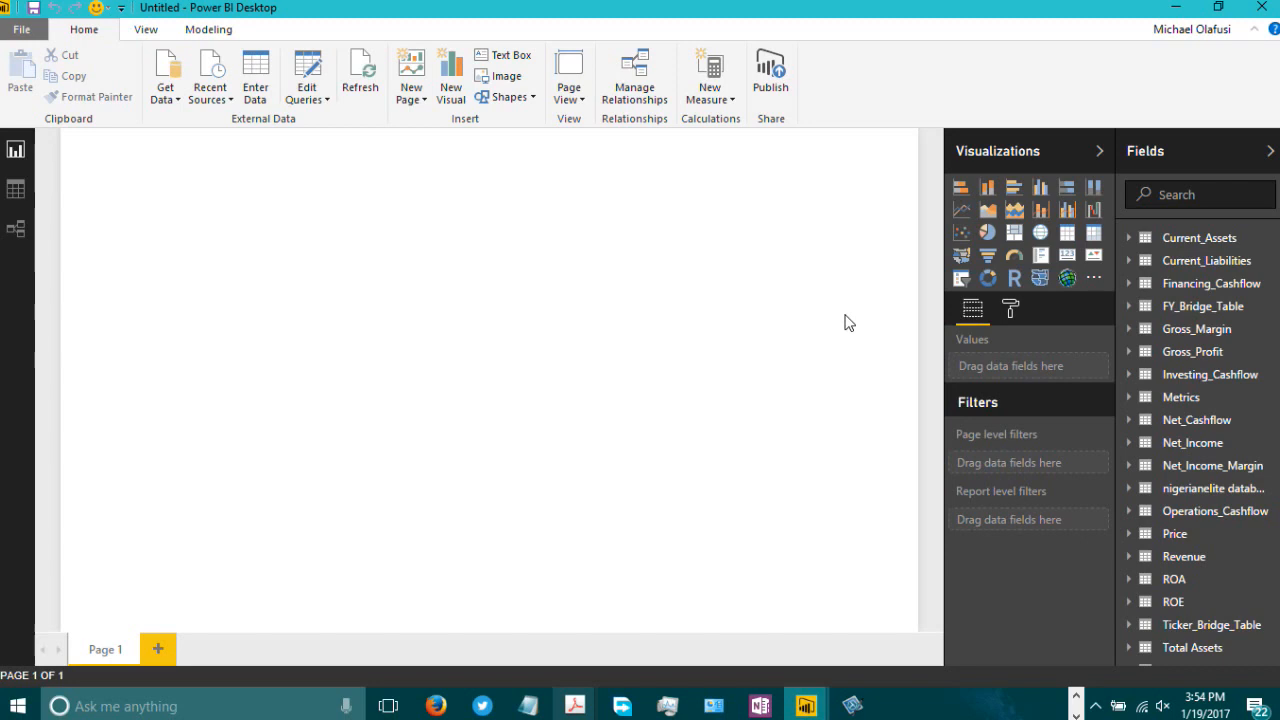
pyautogui.click(961, 280)
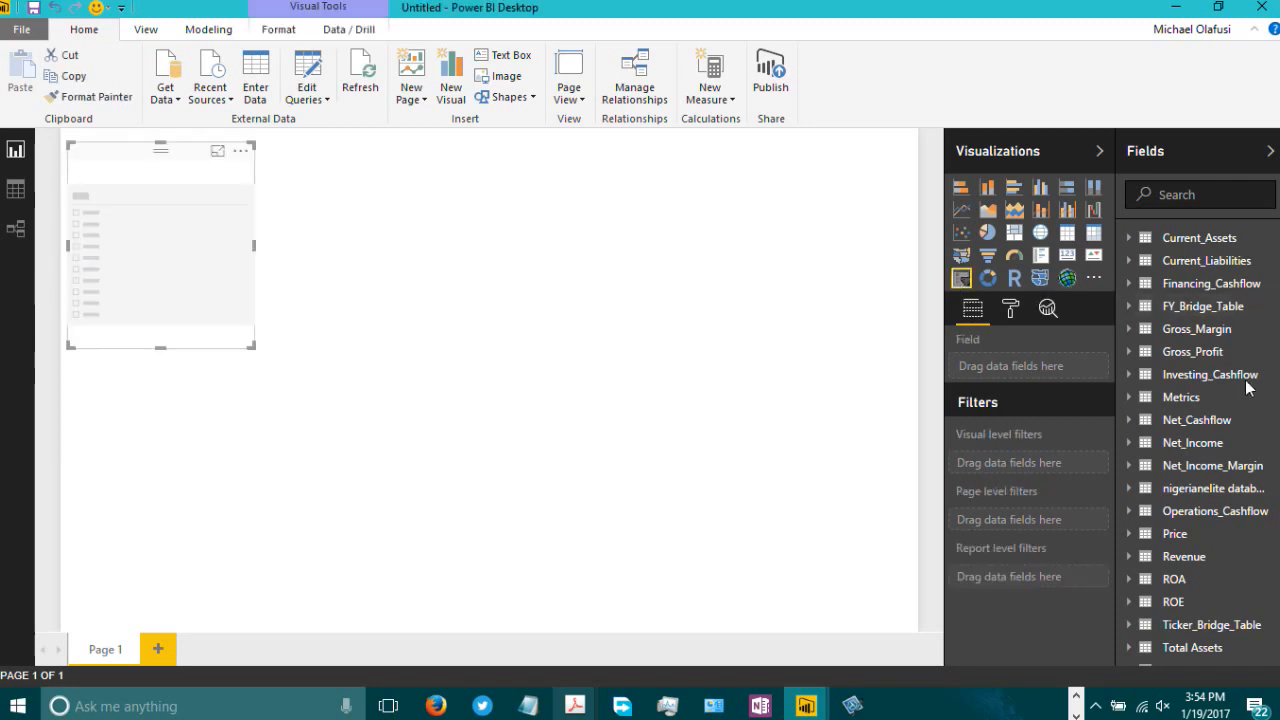
pyautogui.scroll(-1, 1268, 430)
pyautogui.scroll(-1, 1223, 563)
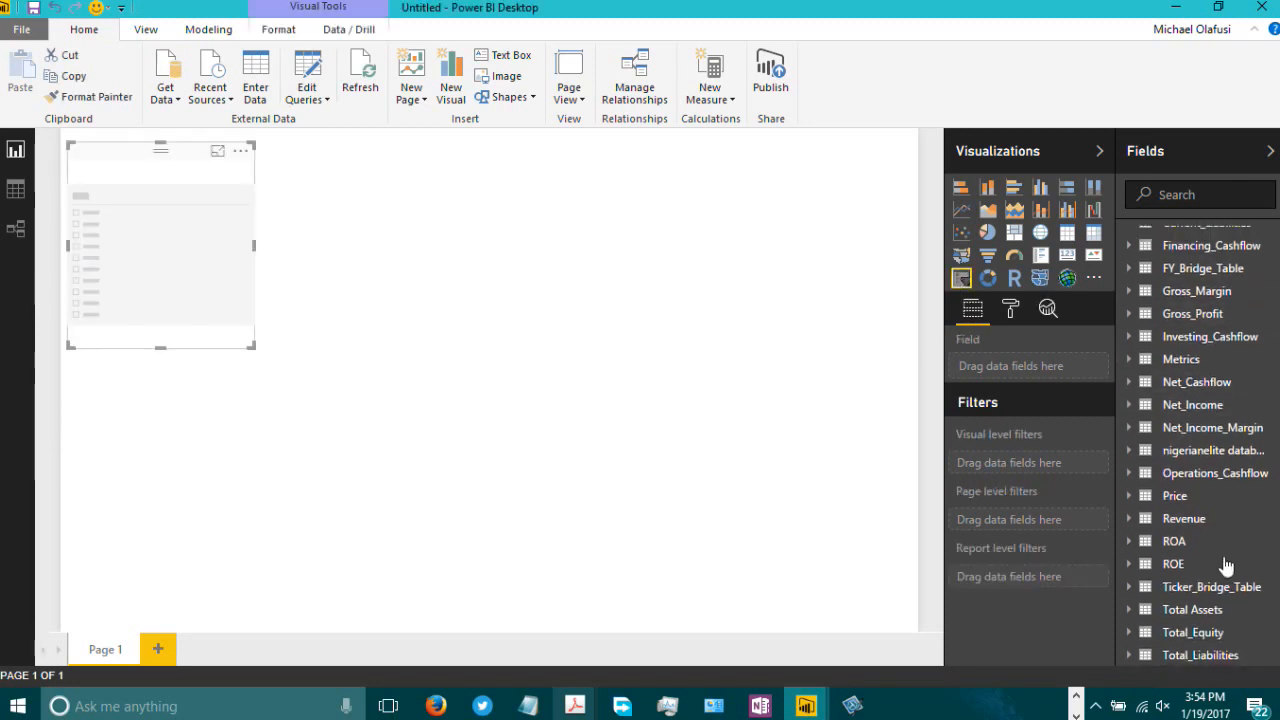
pyautogui.click(1128, 587)
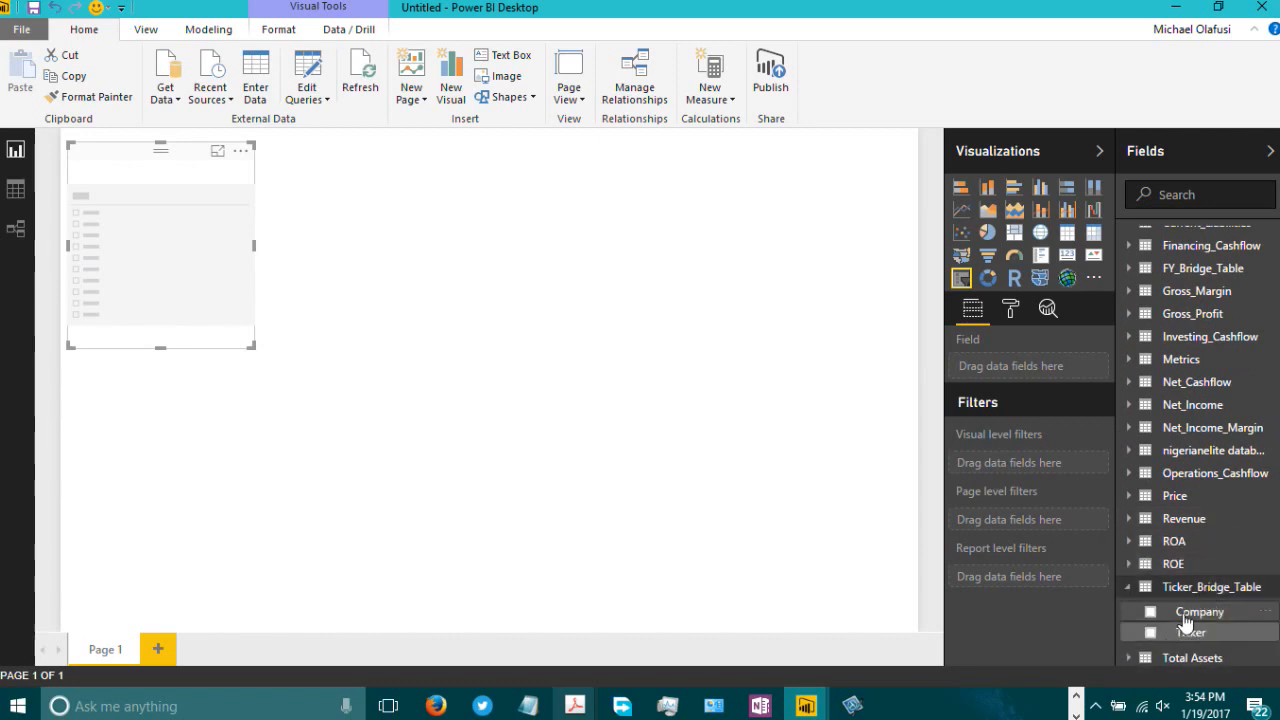
pyautogui.moveTo(1203, 634); pyautogui.dragTo(1051, 363)
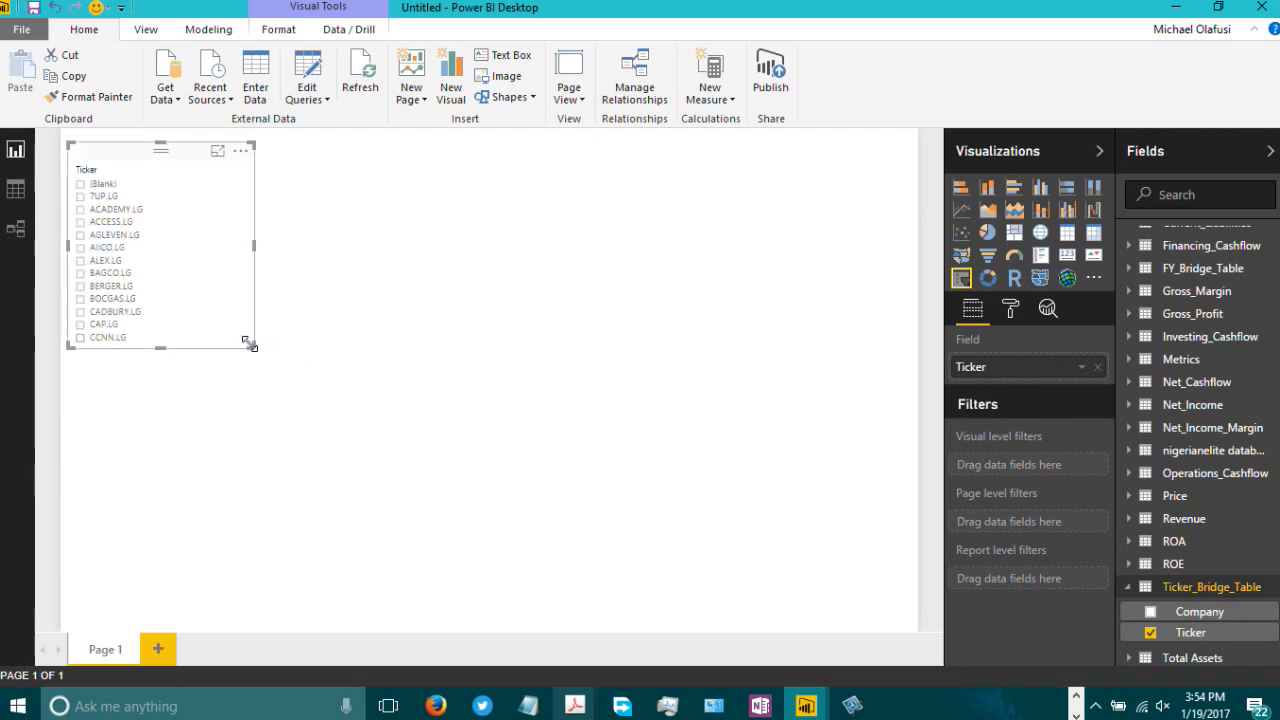
pyautogui.moveTo(250, 343); pyautogui.dragTo(203, 628)
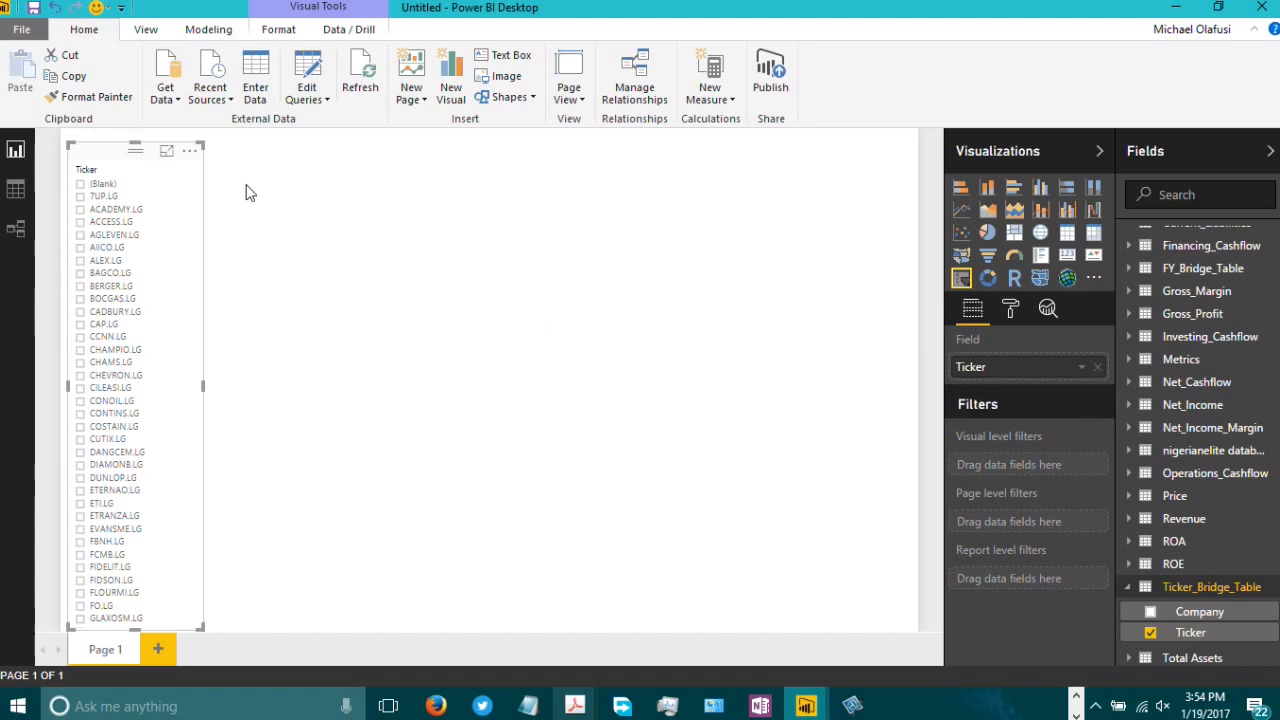
pyautogui.click(543, 314)
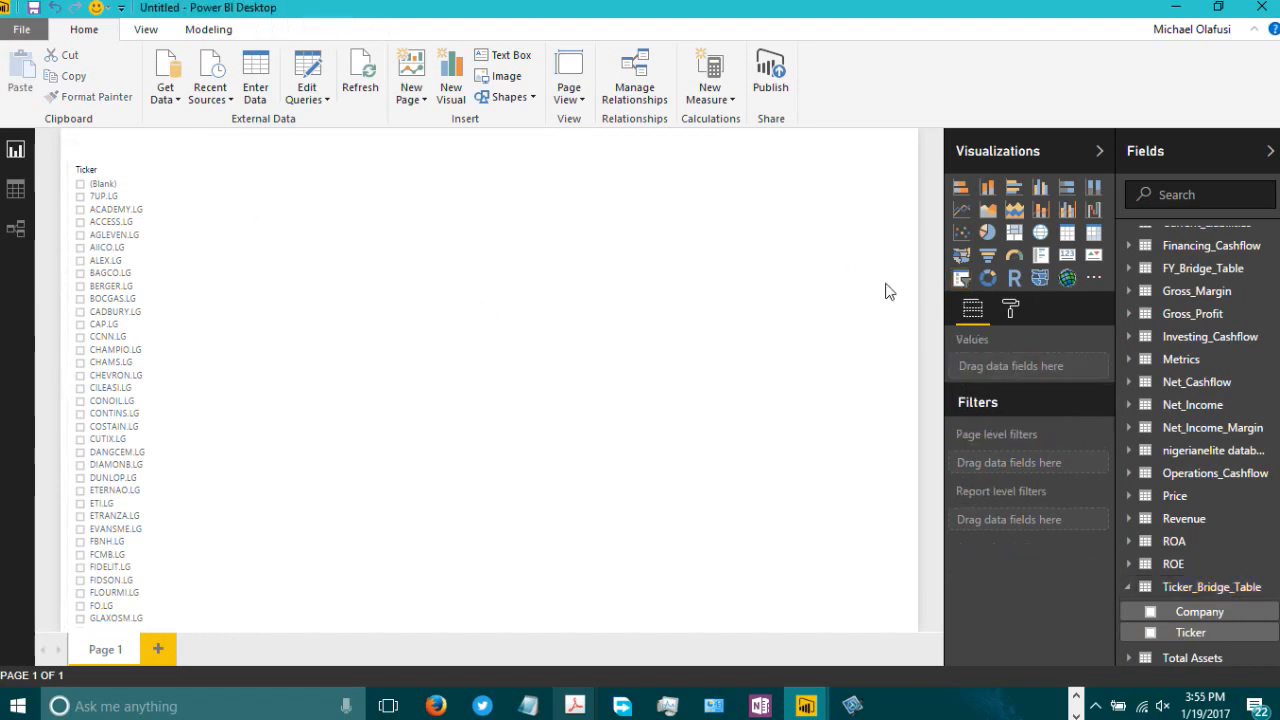
# Step: Add a second slicer and stretch it into a wide strip across the top of the page
pyautogui.click(962, 278)
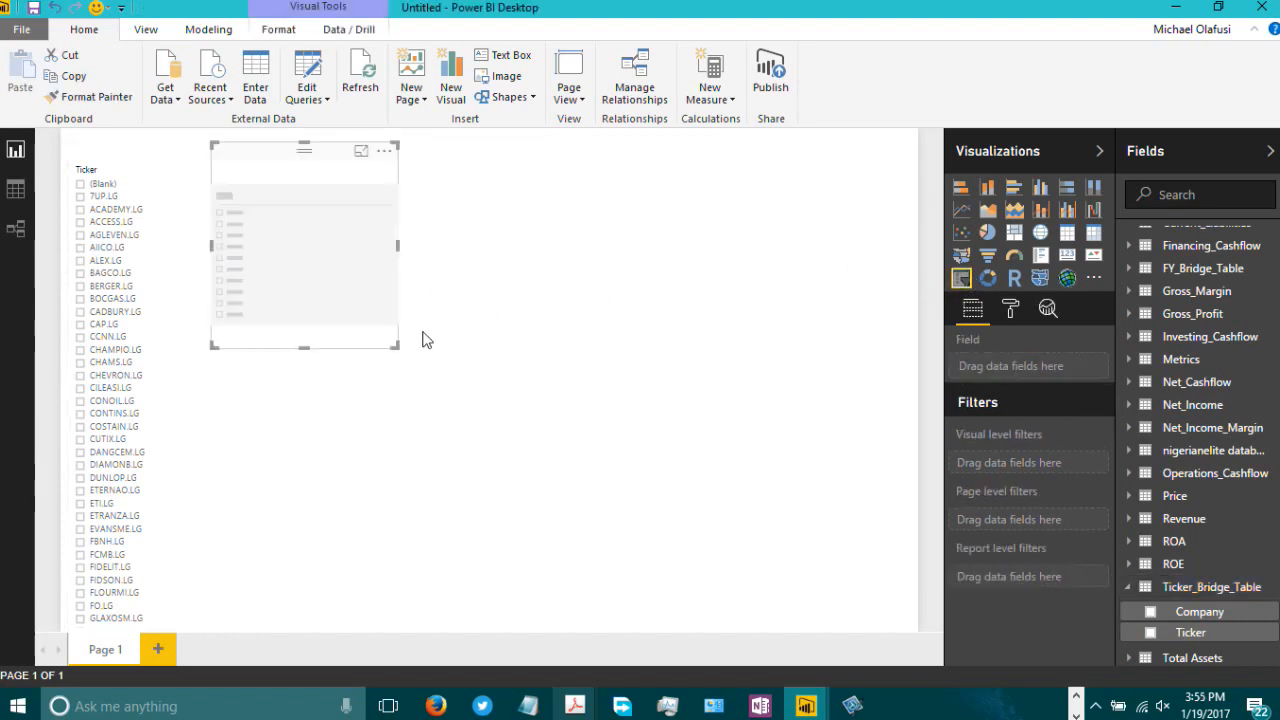
pyautogui.moveTo(394, 343); pyautogui.dragTo(897, 212)
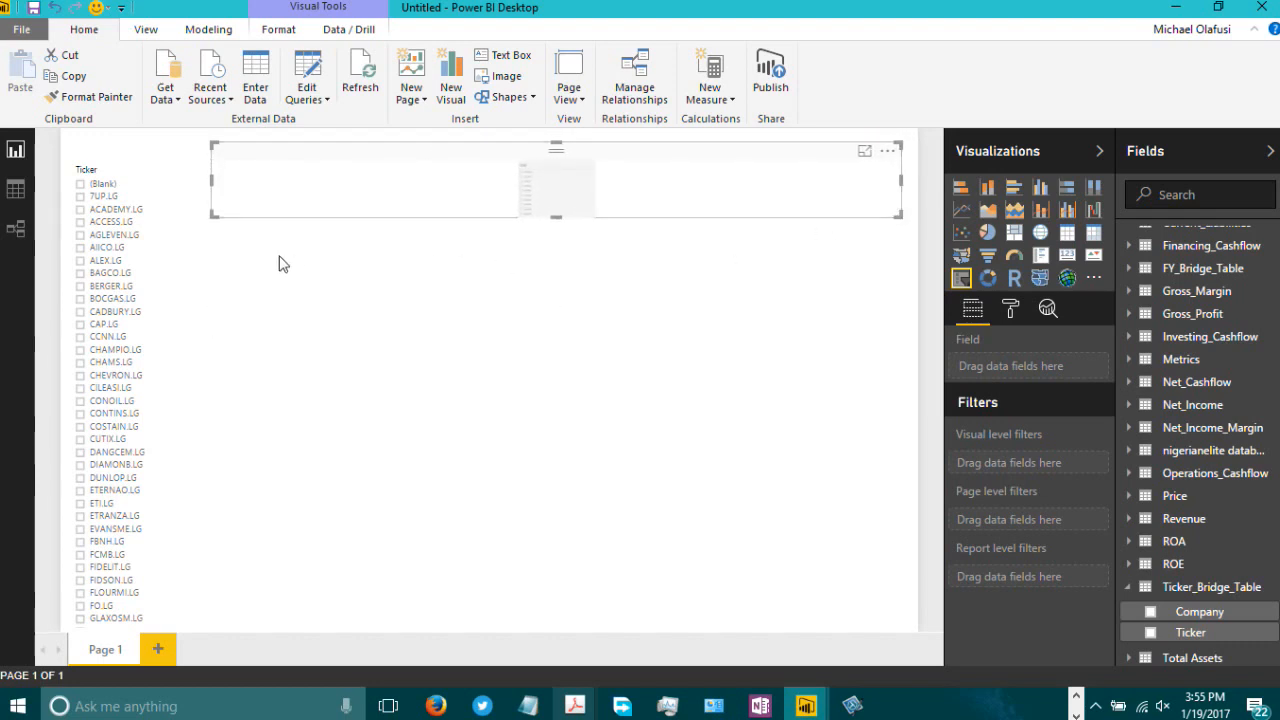
pyautogui.moveTo(211, 179); pyautogui.dragTo(177, 175)
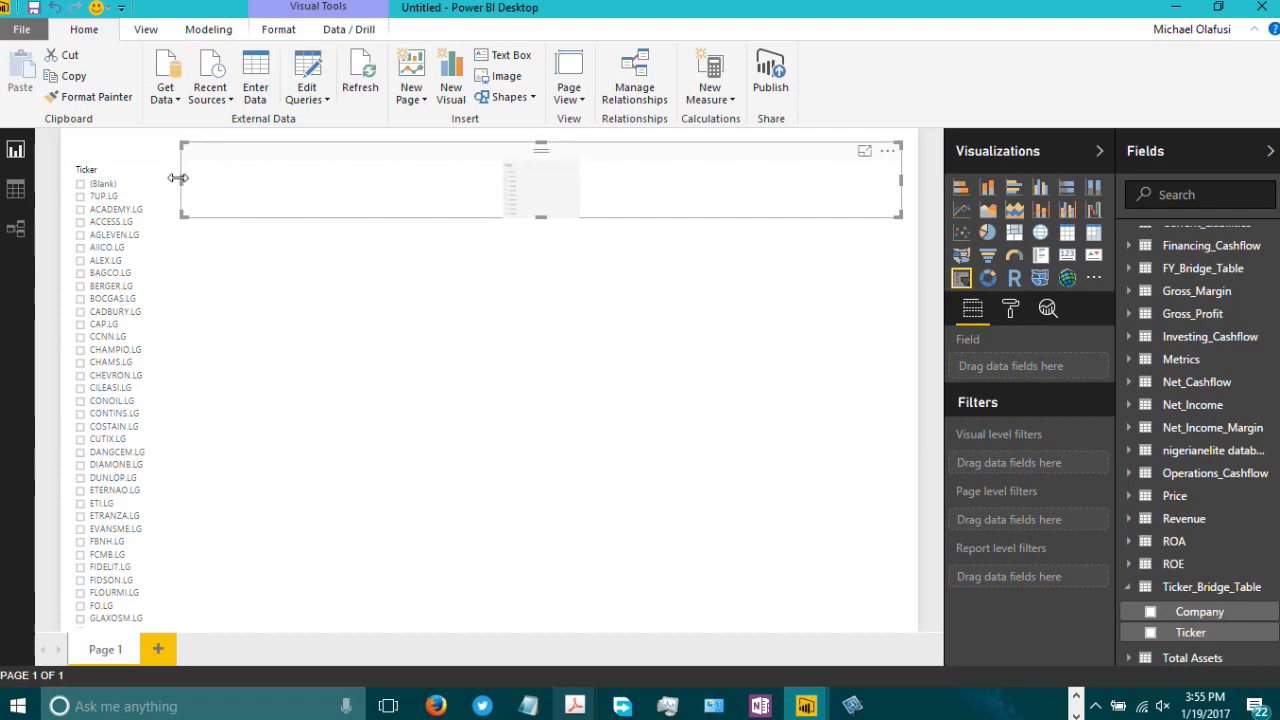
# Step: Select CHAMPIO.LG in the ticker slicer and narrow that slicer slightly
pyautogui.click(160, 352)
pyautogui.moveTo(202, 388); pyautogui.dragTo(166, 389)
pyautogui.click(266, 351)
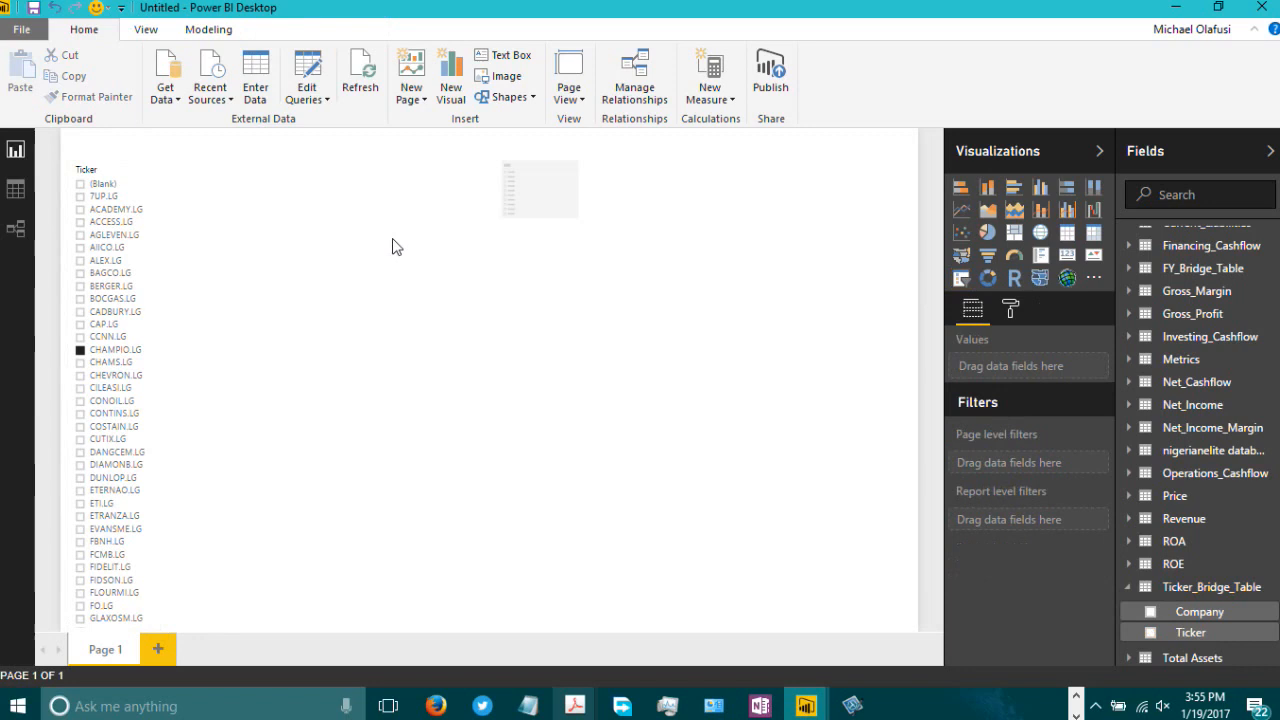
# Step: Put the Metrics table's Metric field into the top slicer and make it slightly taller
pyautogui.click(497, 200)
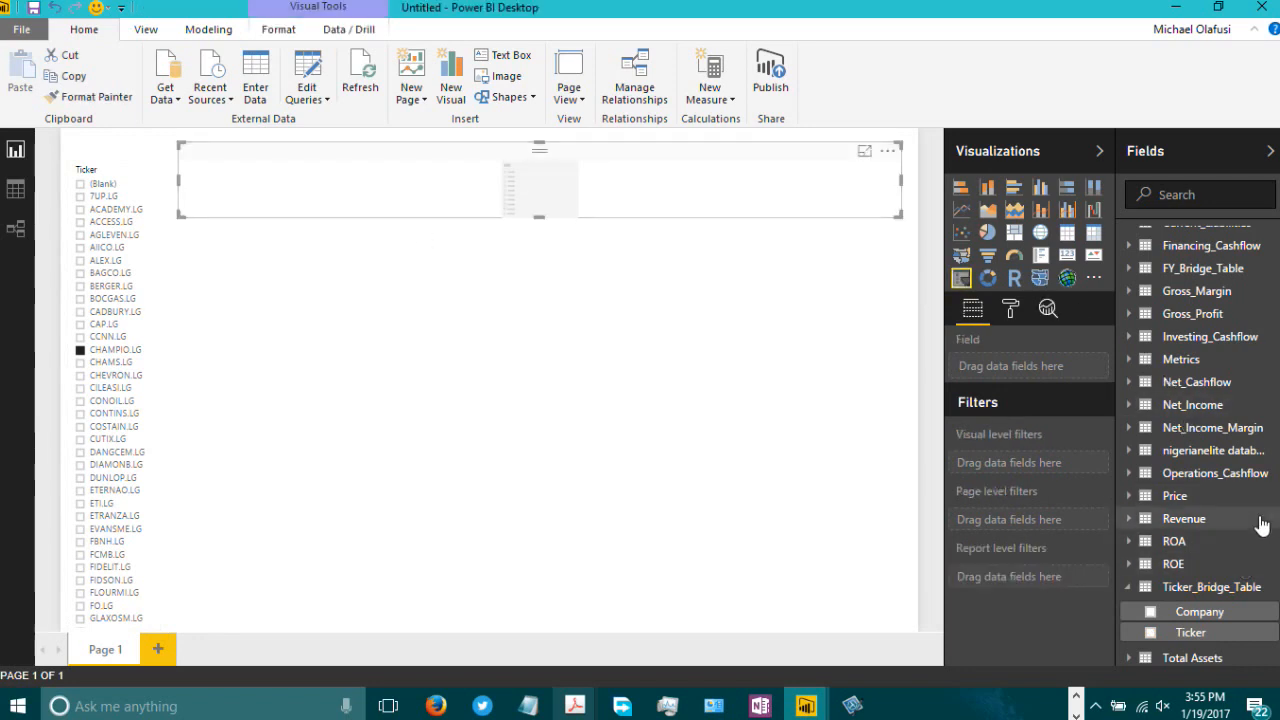
pyautogui.click(1130, 359)
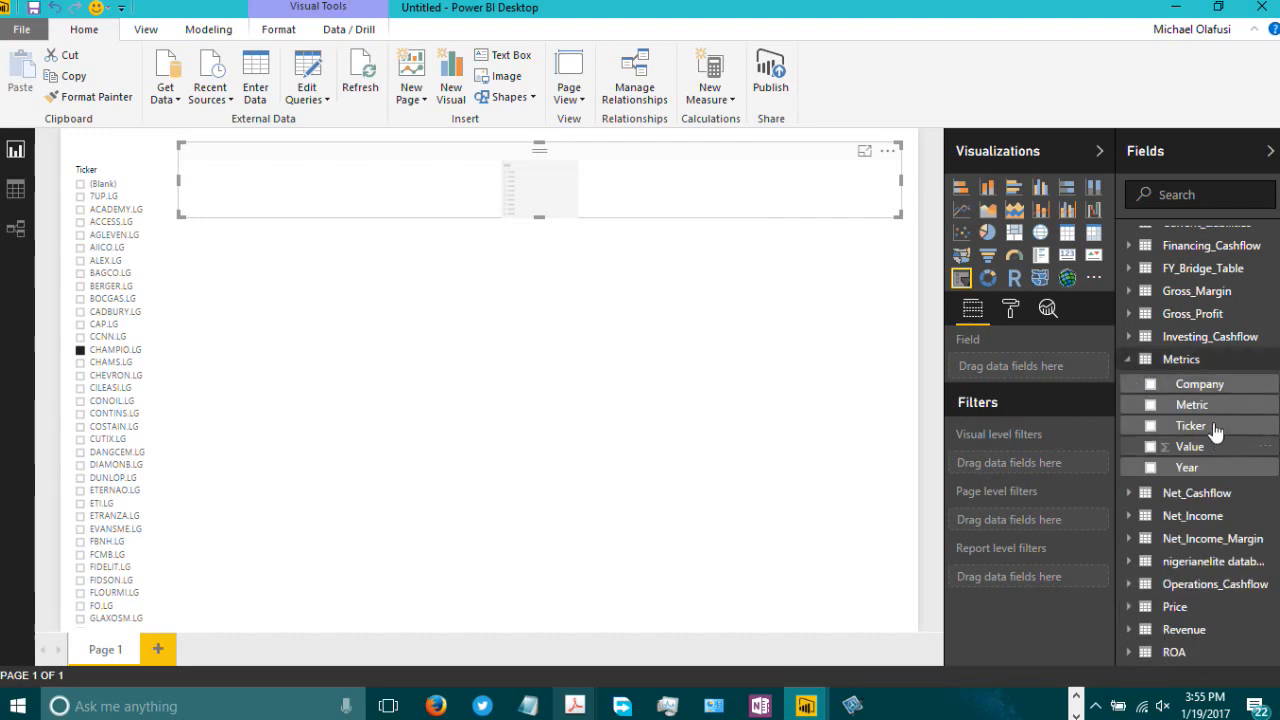
pyautogui.moveTo(1215, 414); pyautogui.dragTo(1037, 380)
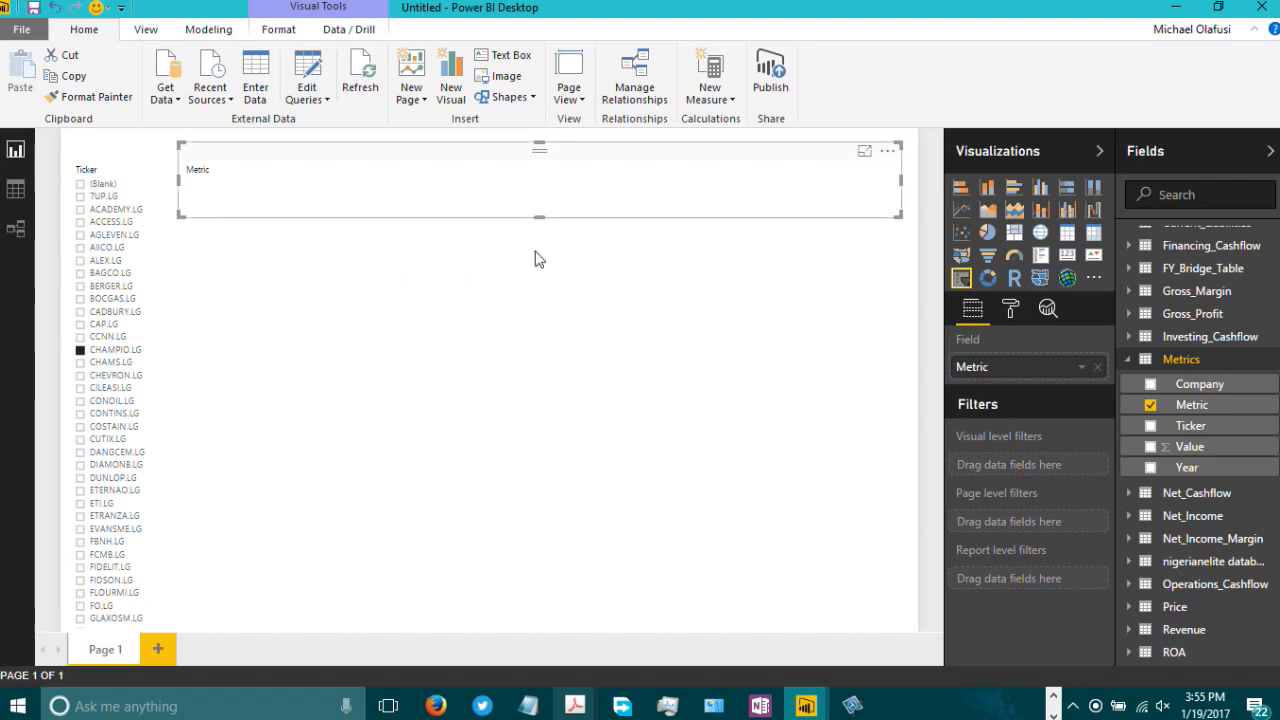
pyautogui.moveTo(538, 259); pyautogui.dragTo(535, 251)
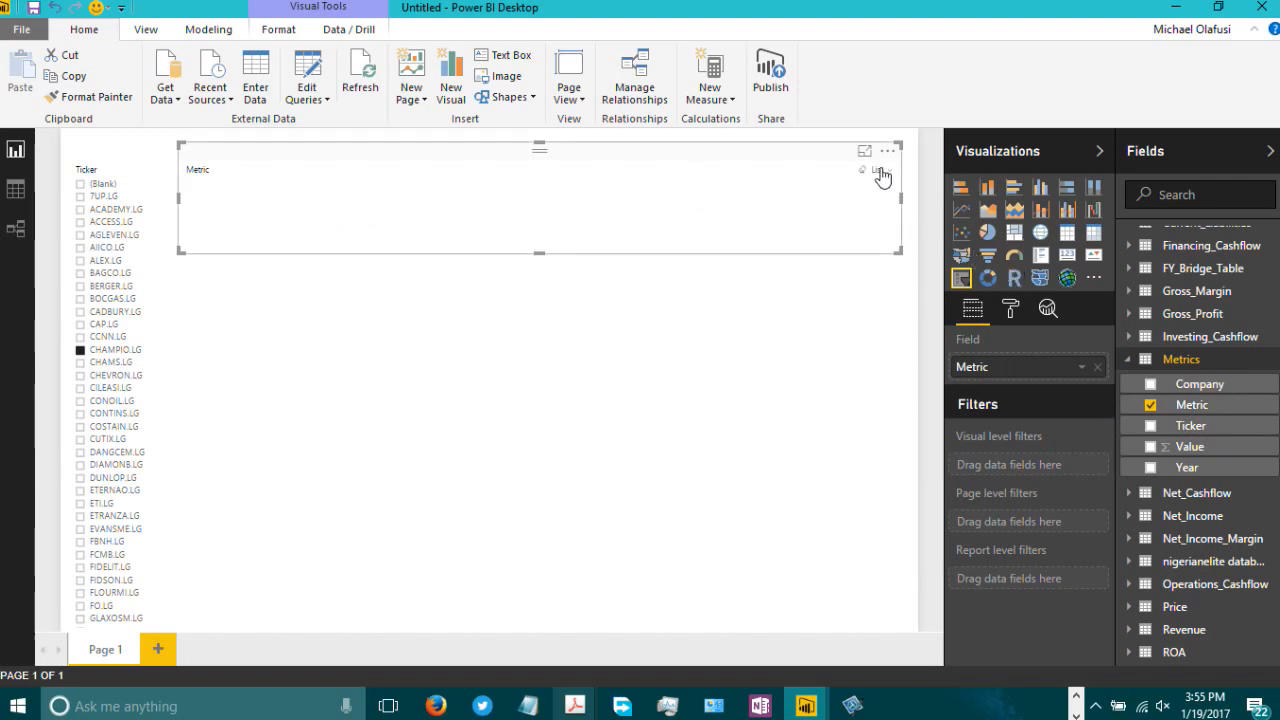
# Step: Set the top Metric slicer's orientation to Horizontal
pyautogui.click(878, 172)
pyautogui.click(1010, 311)
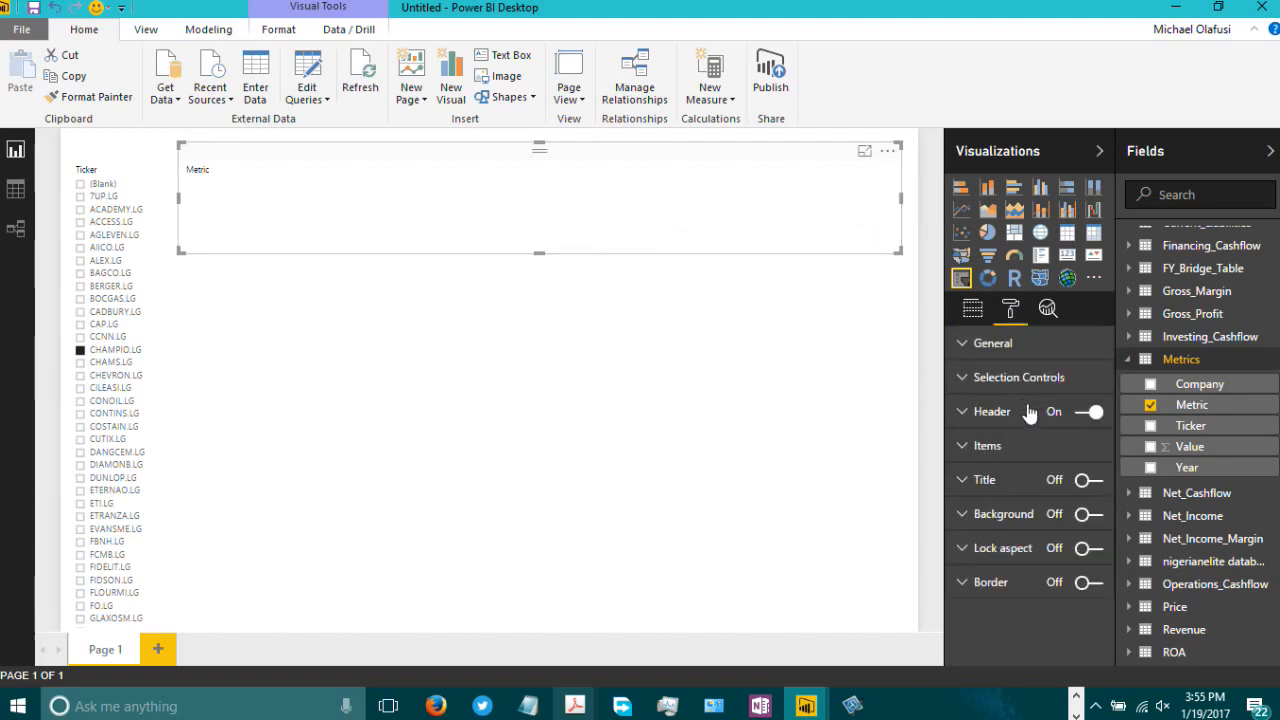
pyautogui.click(1007, 347)
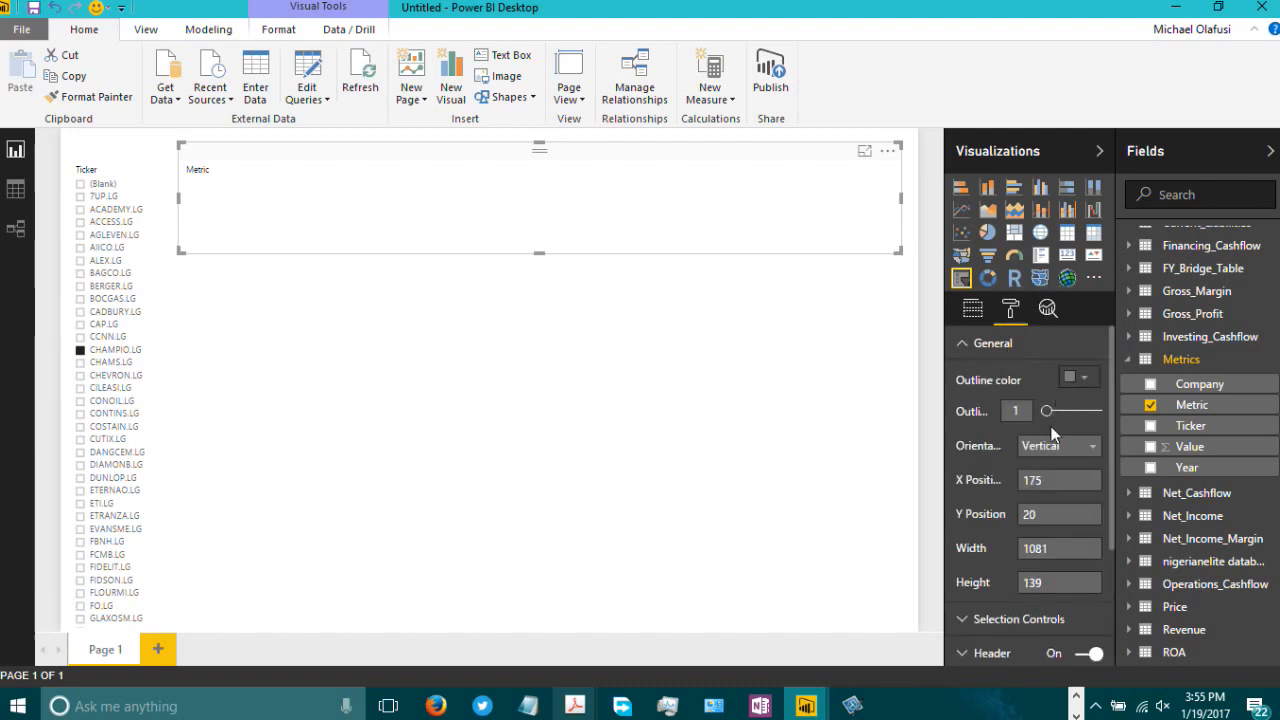
pyautogui.click(1065, 452)
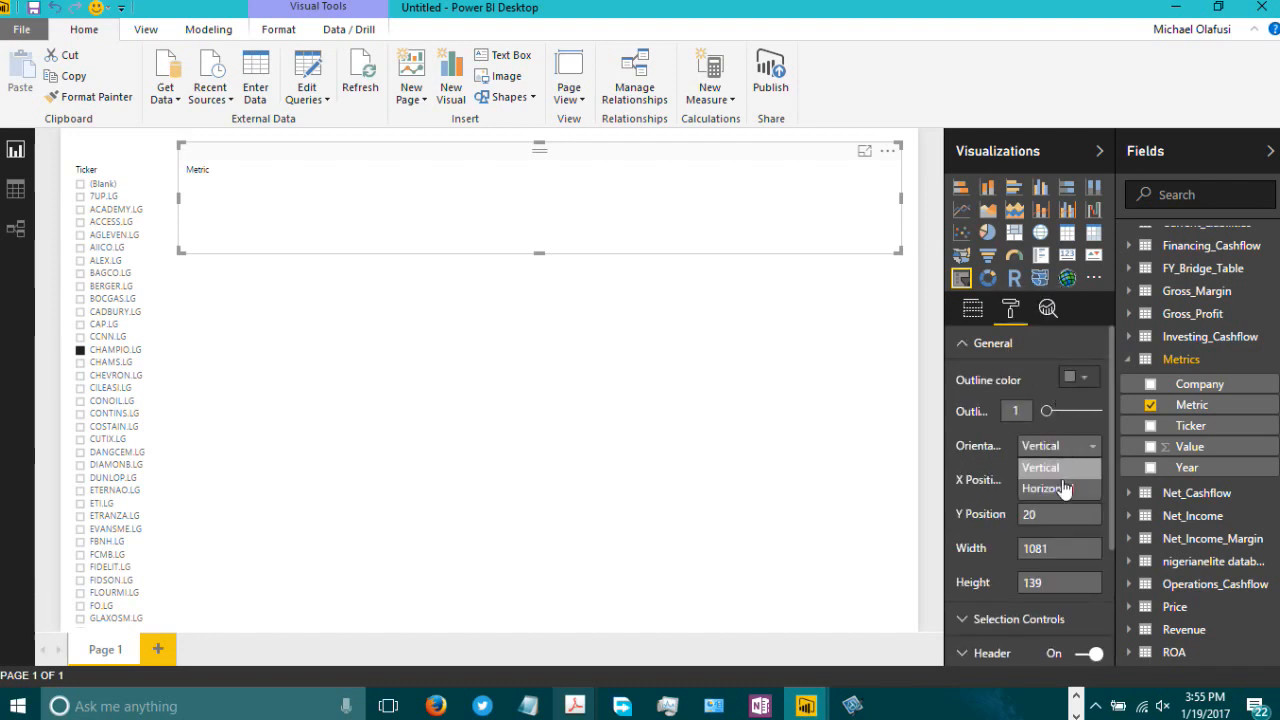
pyautogui.click(1063, 485)
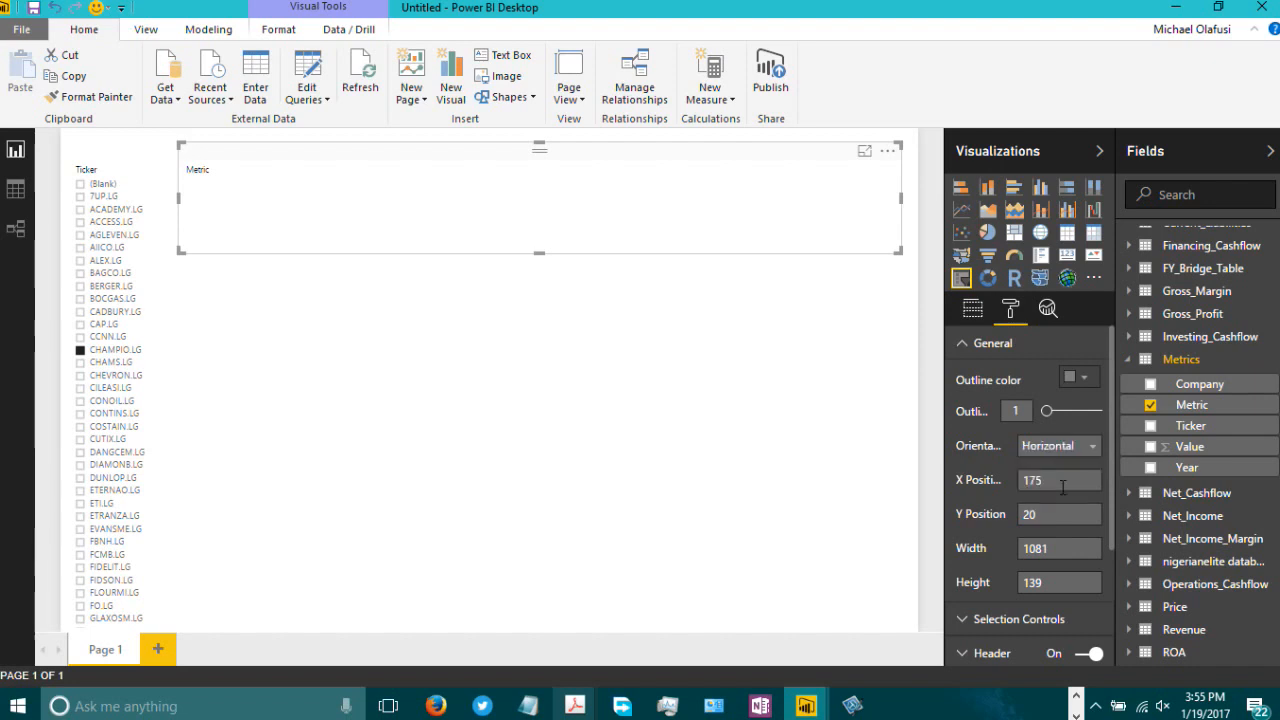
# Step: Switch to data view and examine the Ticker_Bridge_Table and Metrics tables
pyautogui.click(972, 312)
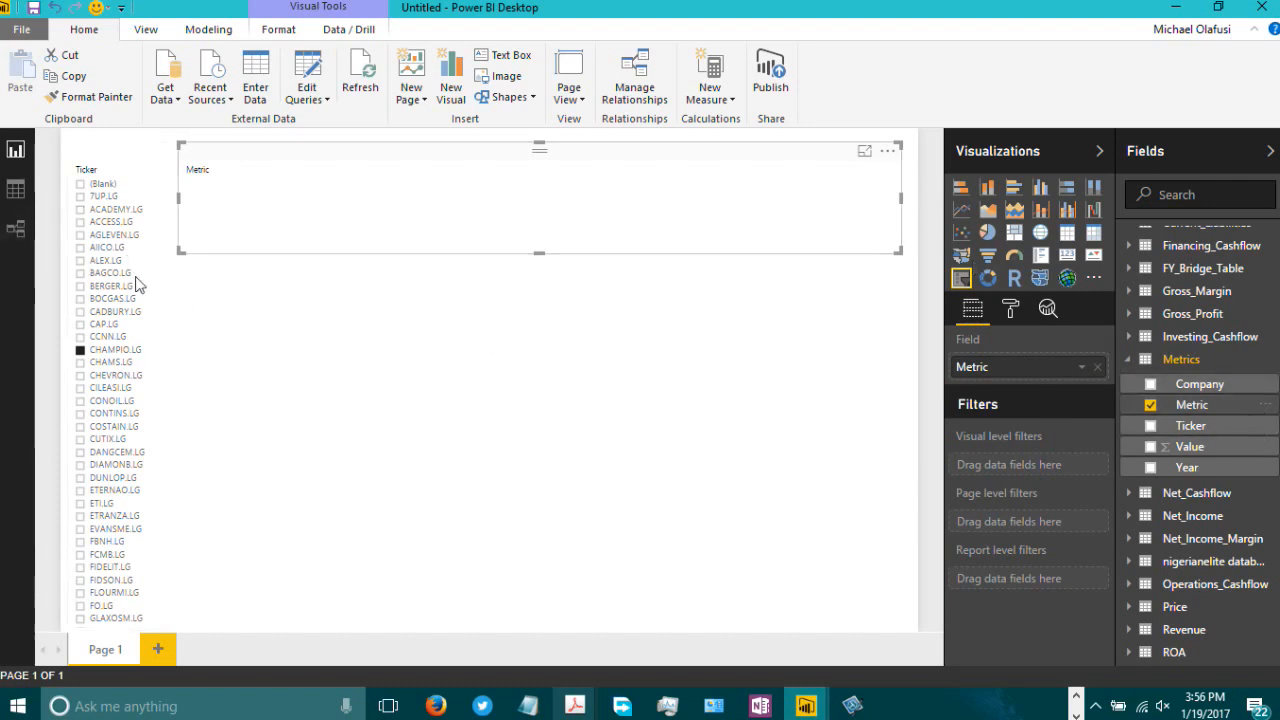
pyautogui.click(918, 250)
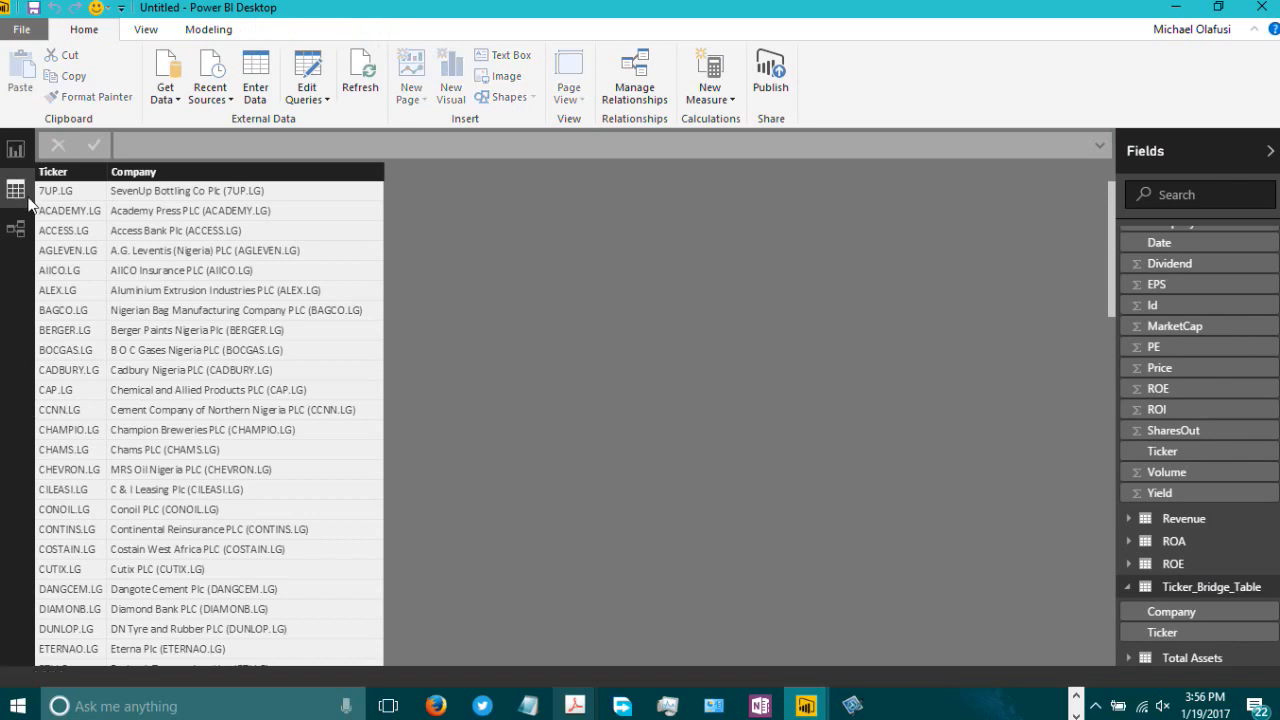
pyautogui.scroll(5, 1185, 443)
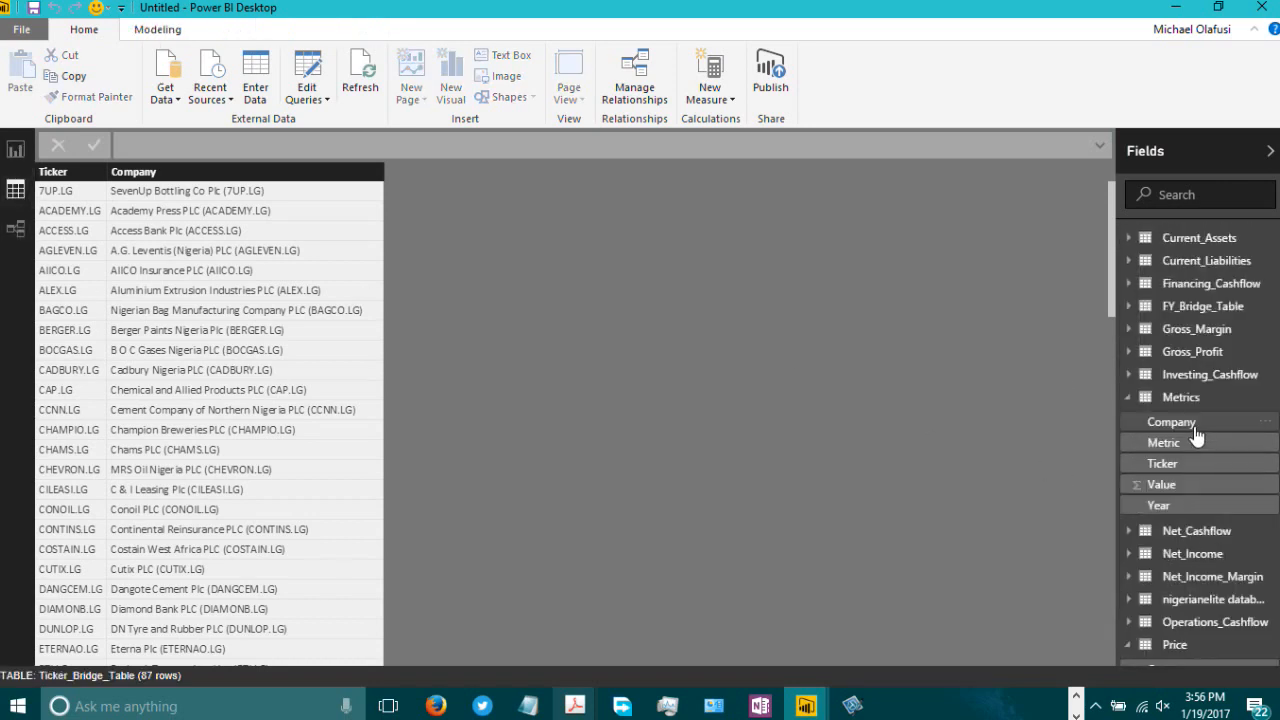
pyautogui.click(1176, 400)
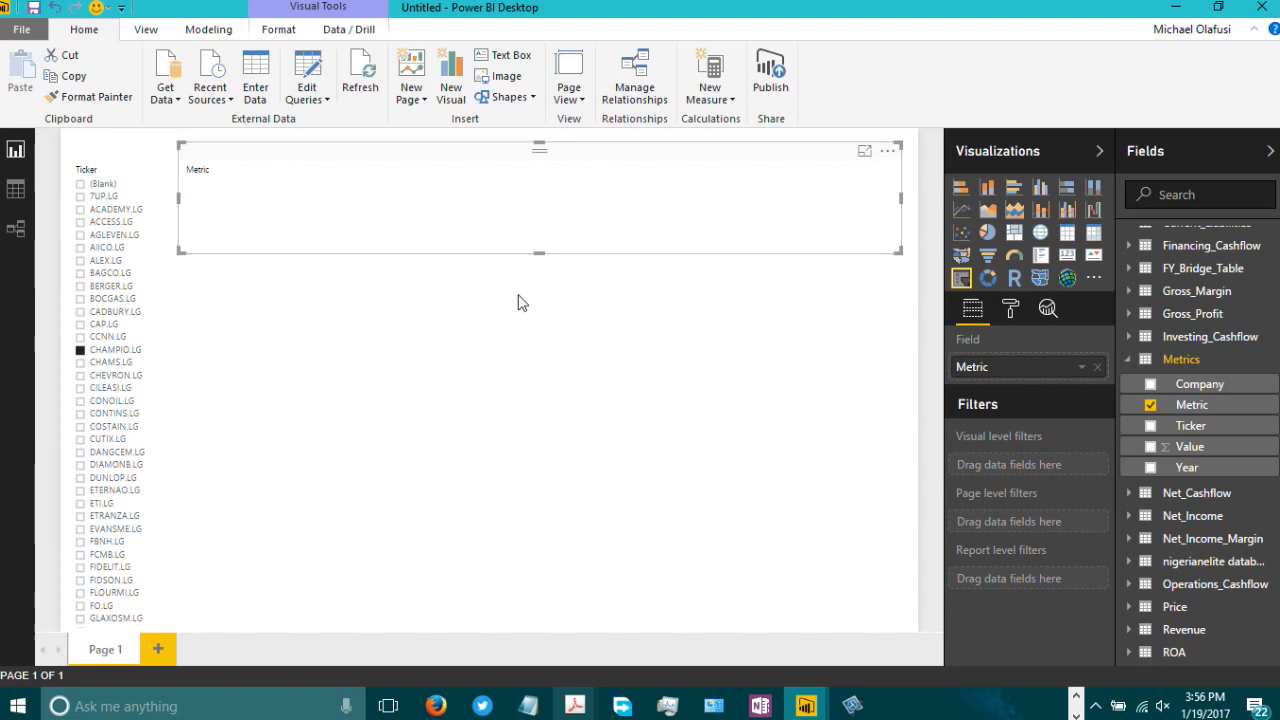
# Step: Delete the top Metric slicer from the report page
pyautogui.moveTo(539, 253); pyautogui.dragTo(540, 221)
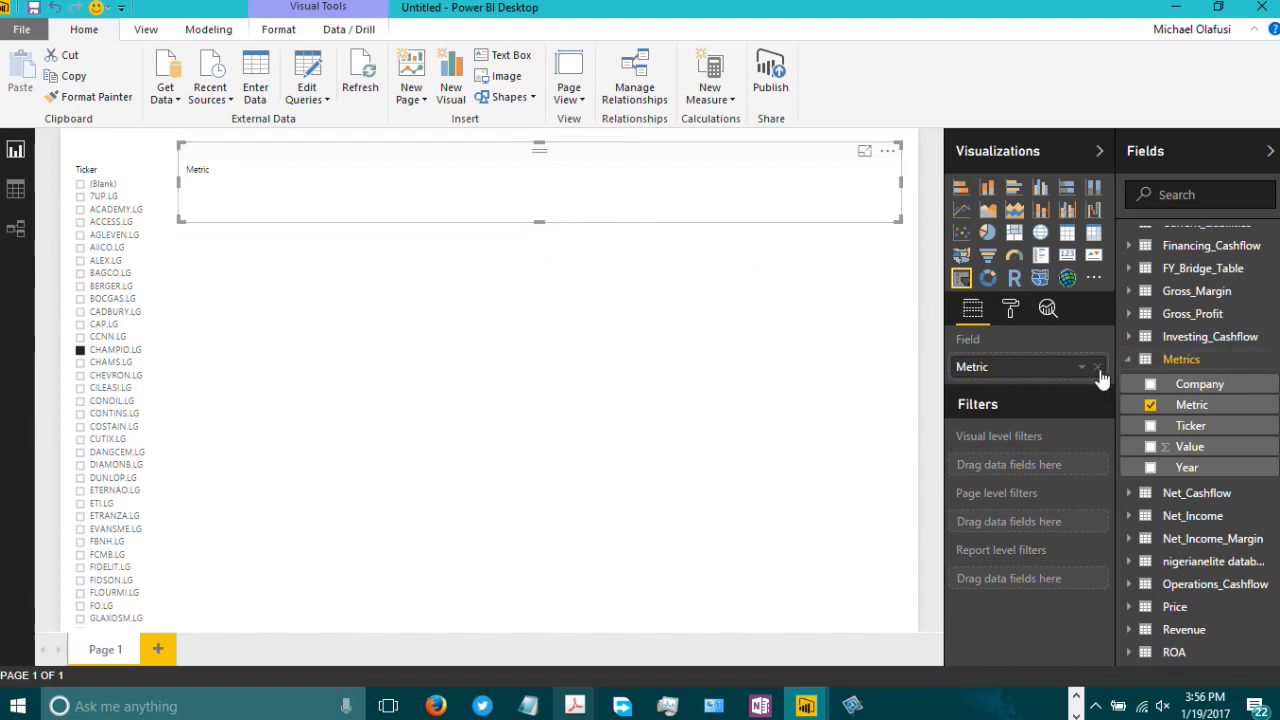
pyautogui.press('Delete')
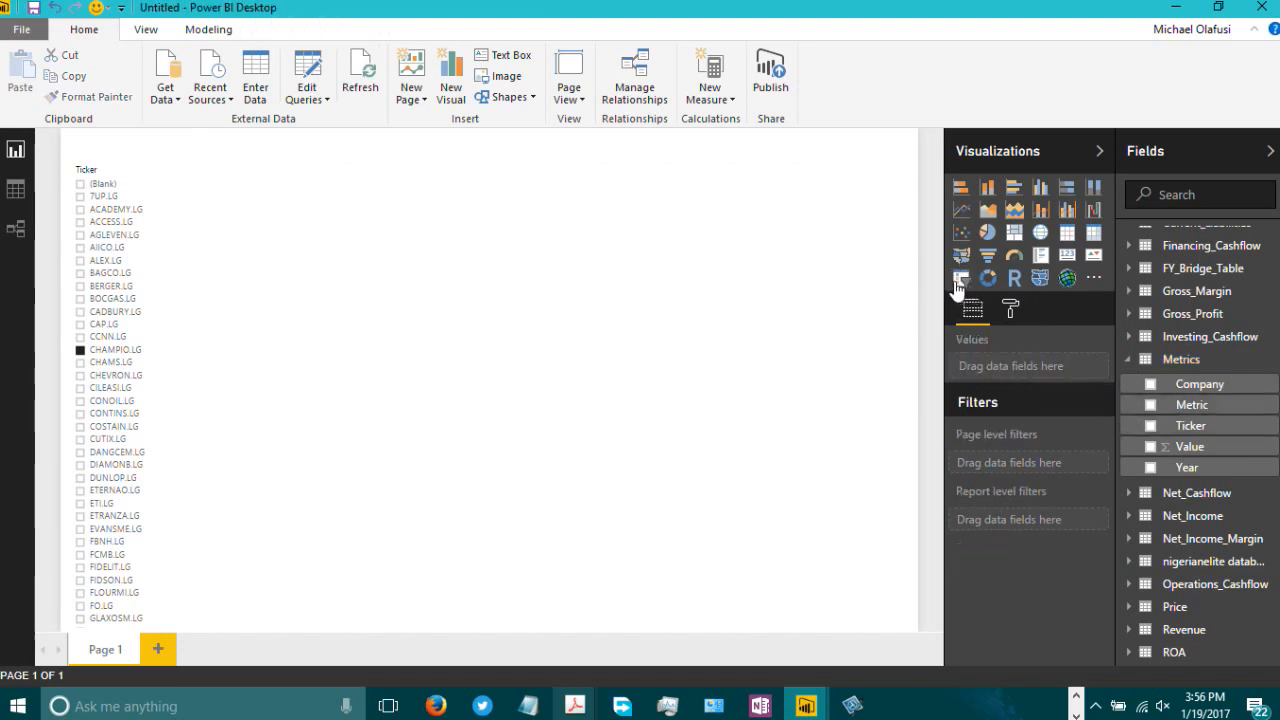
# Step: Add a new slicer and put the Metrics table's Metric field into it
pyautogui.click(960, 282)
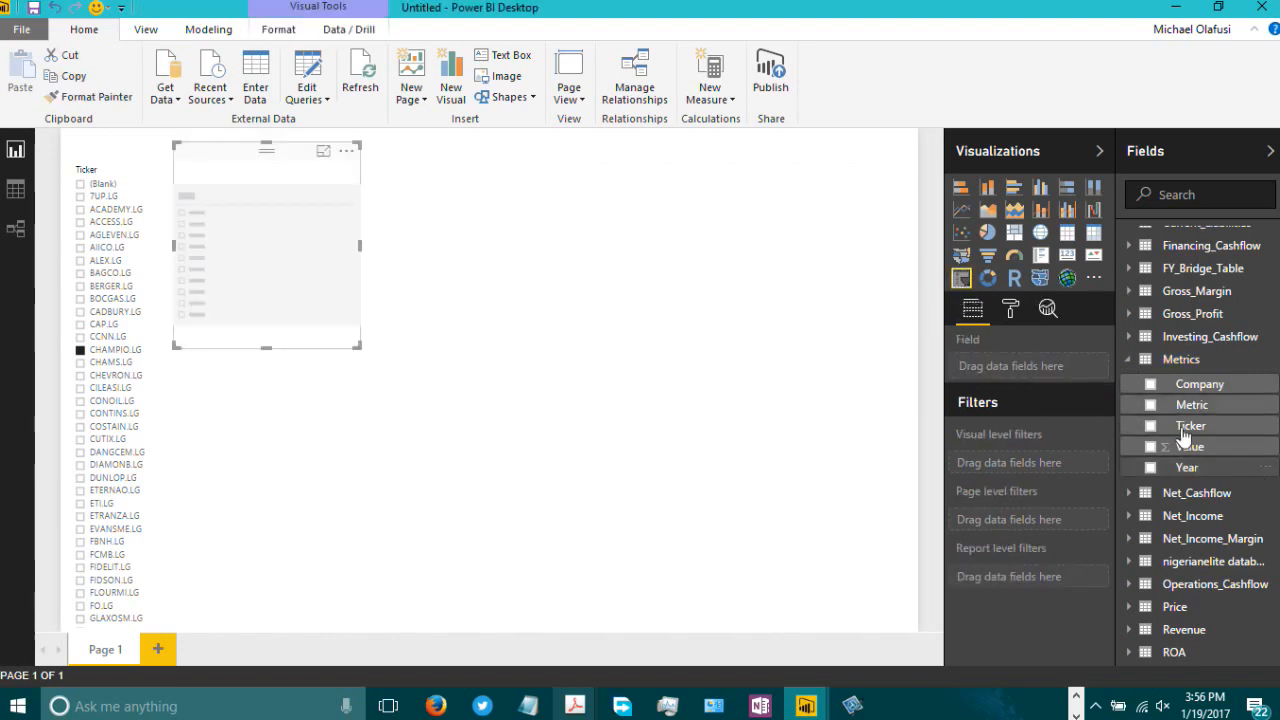
pyautogui.moveTo(1203, 415); pyautogui.dragTo(1015, 366)
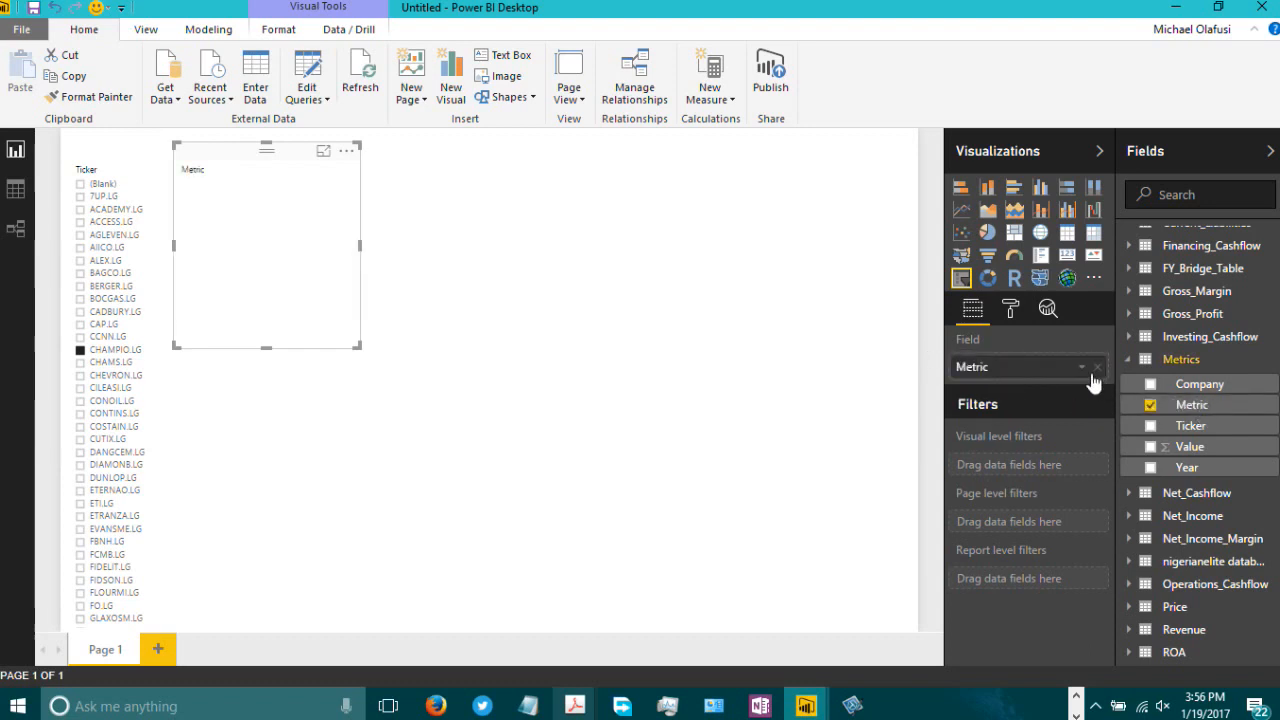
pyautogui.moveTo(1199, 384); pyautogui.dragTo(1055, 397)
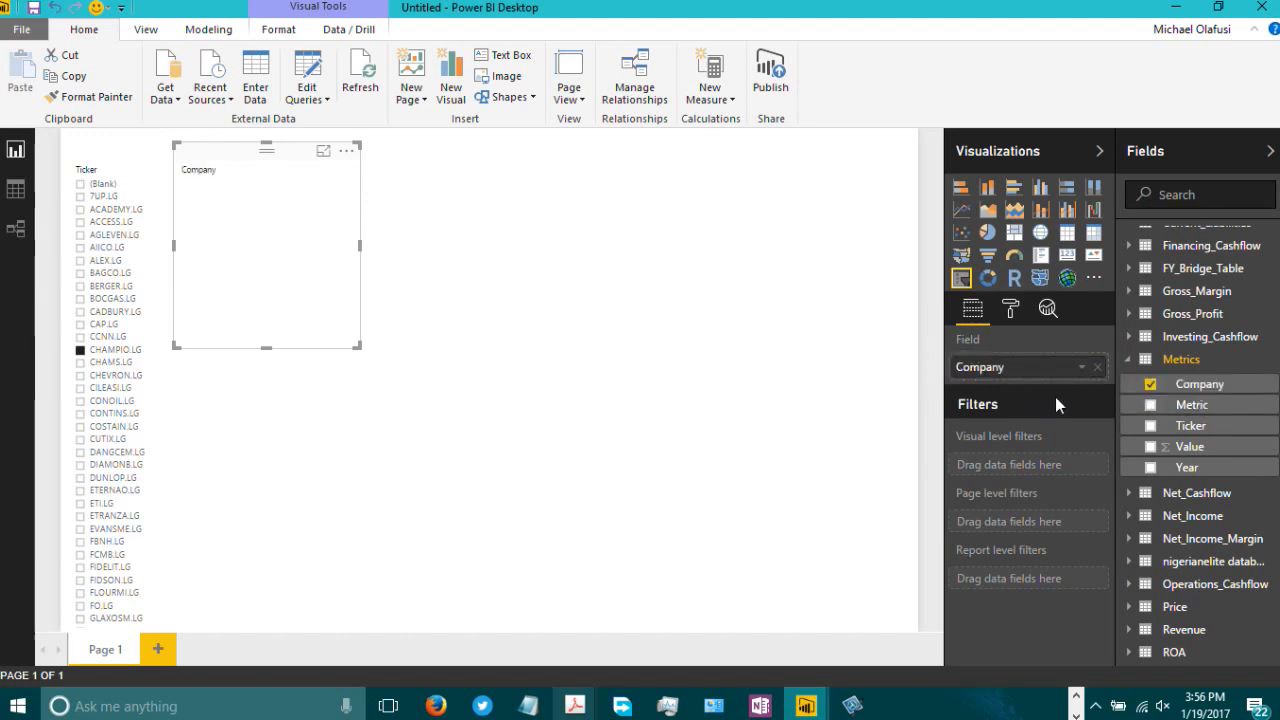
pyautogui.click(1081, 368)
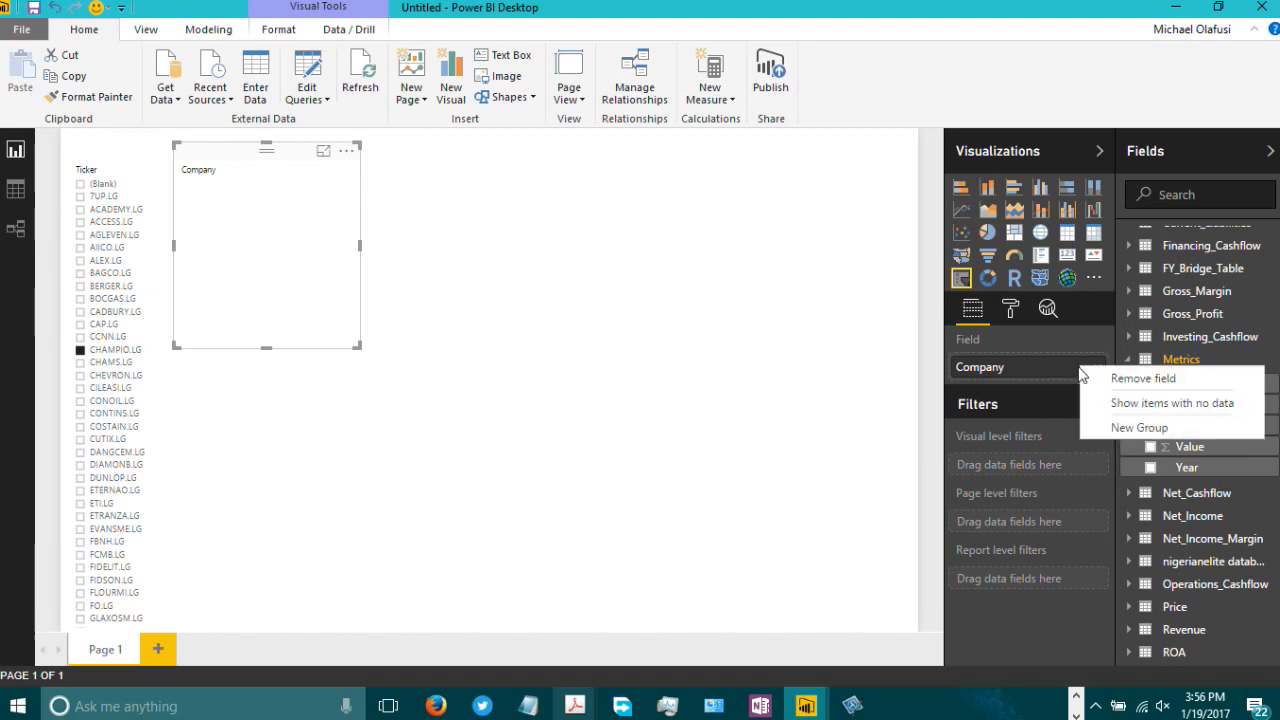
pyautogui.click(1048, 378)
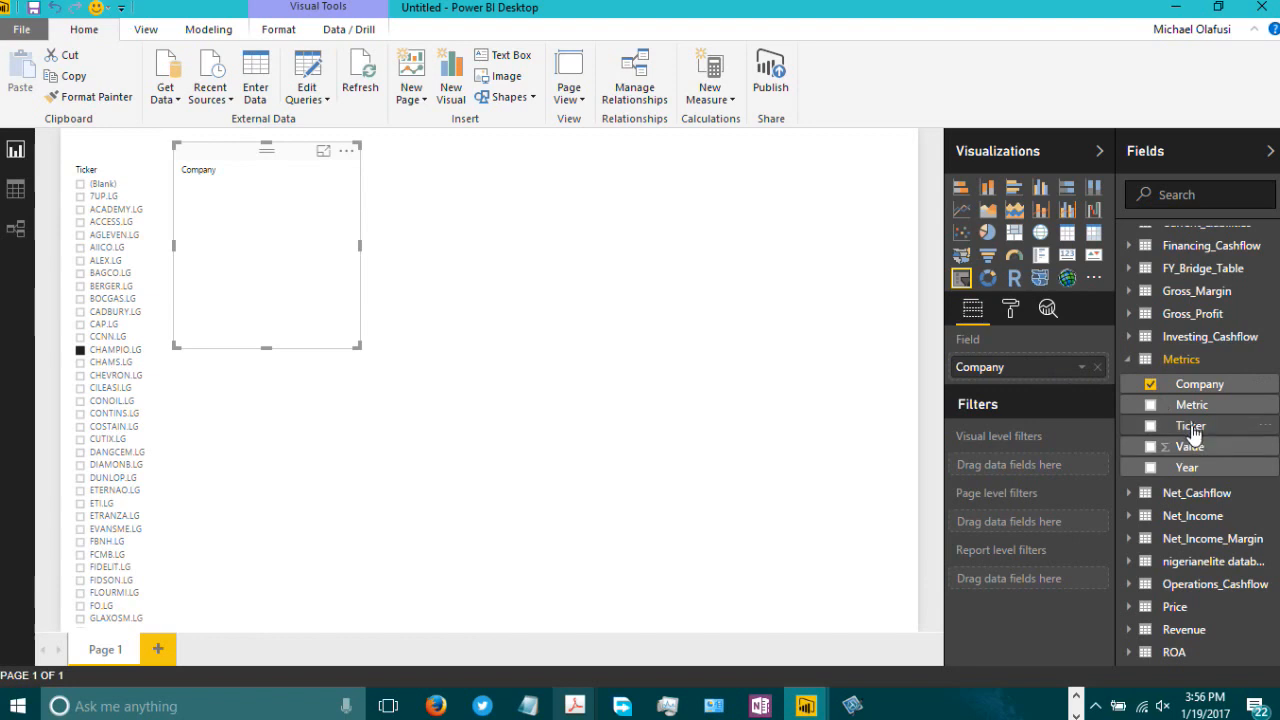
pyautogui.moveTo(1192, 430); pyautogui.dragTo(1028, 368)
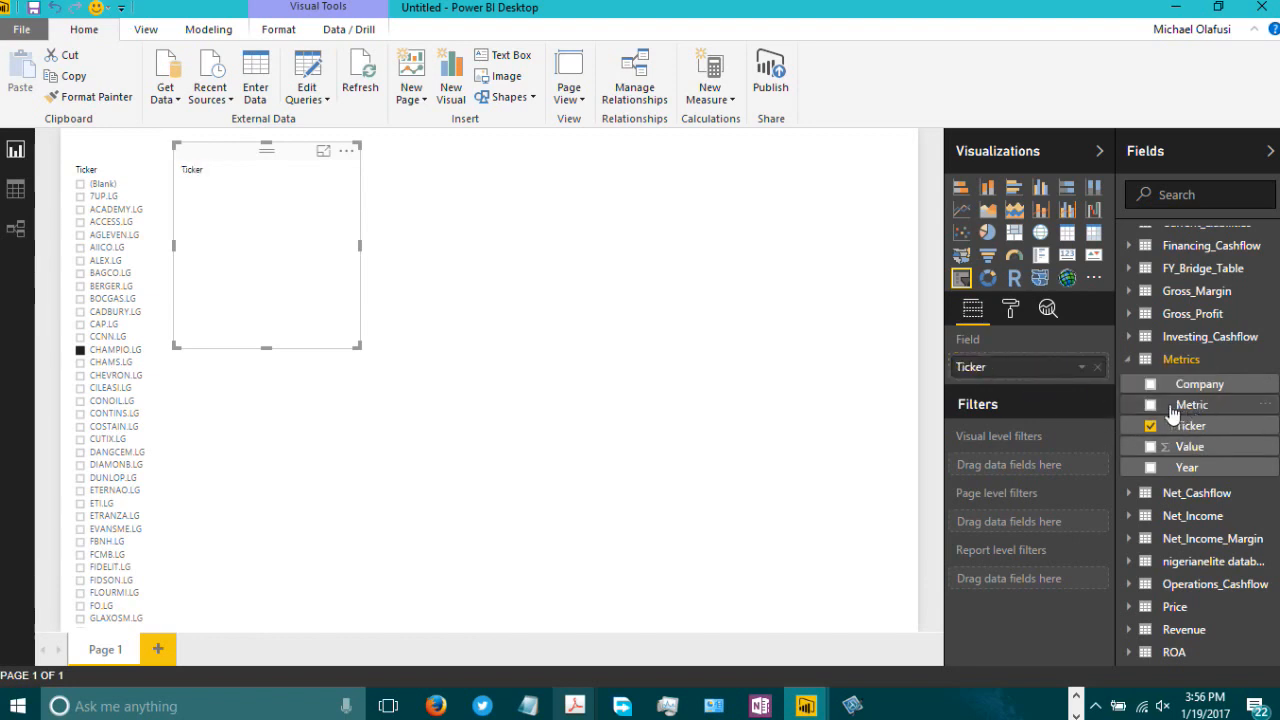
pyautogui.moveTo(1178, 406); pyautogui.dragTo(1046, 371)
pyautogui.click(1083, 368)
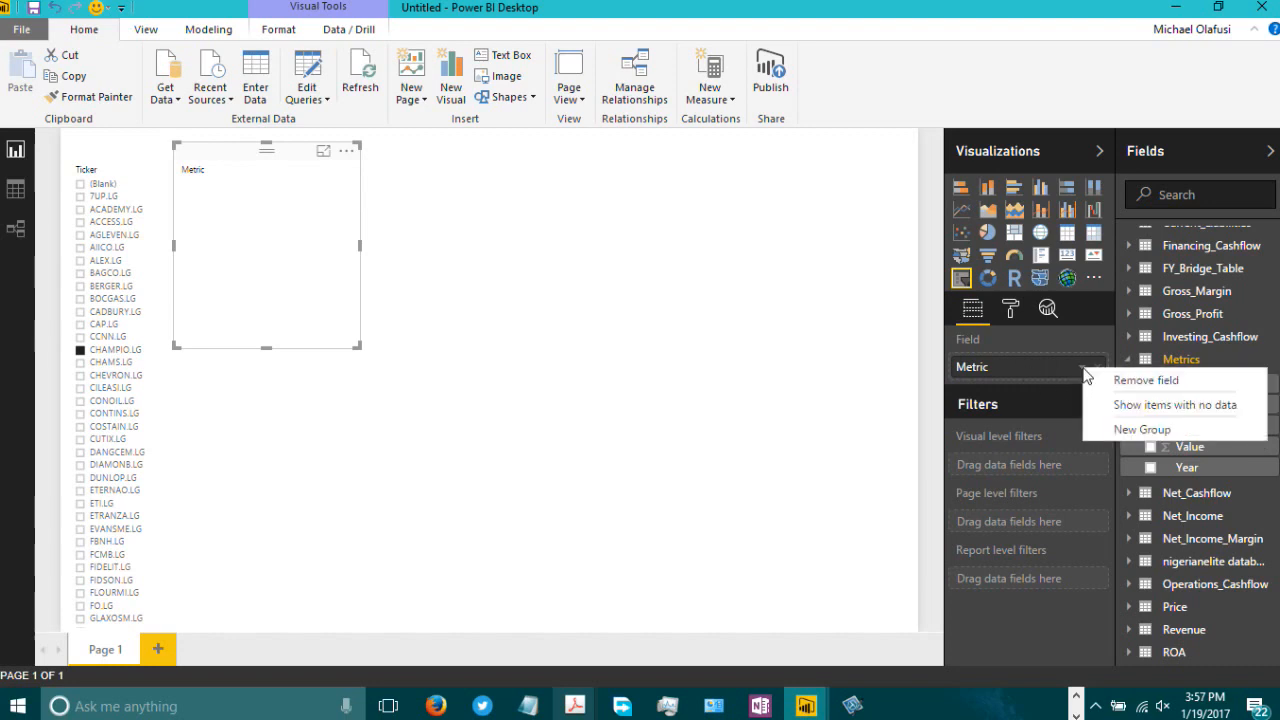
pyautogui.click(1147, 412)
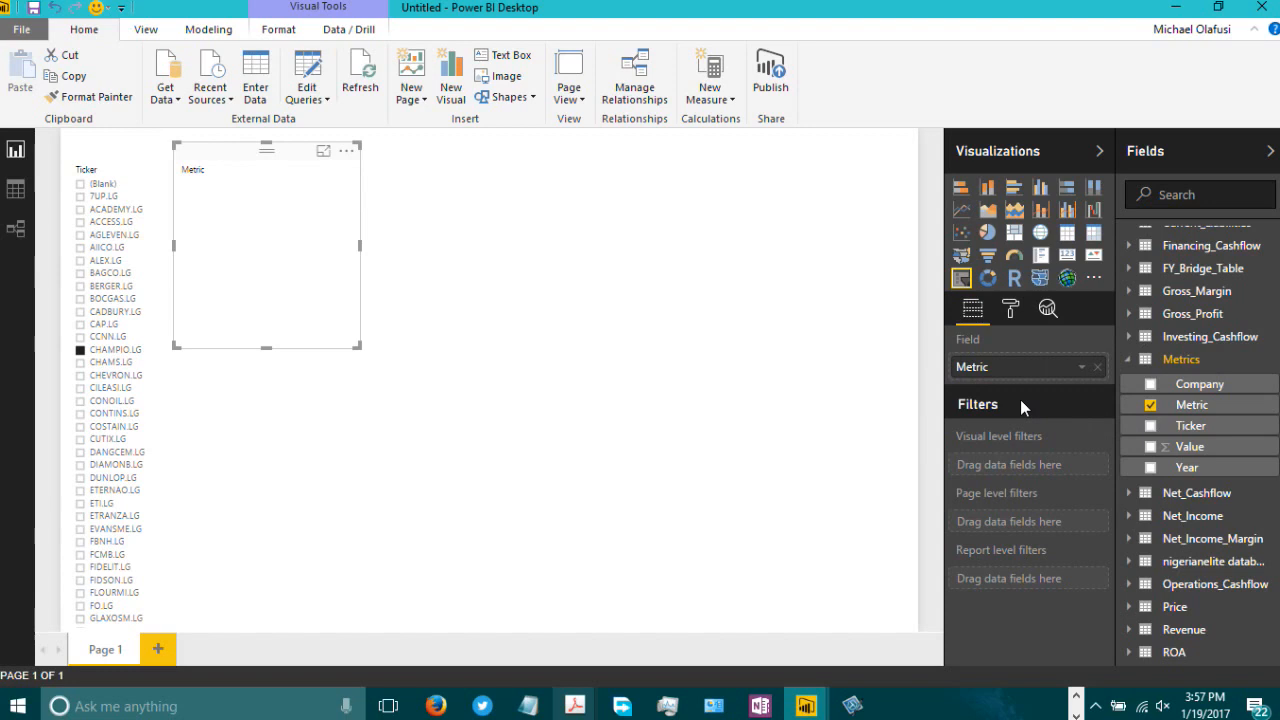
pyautogui.click(1081, 369)
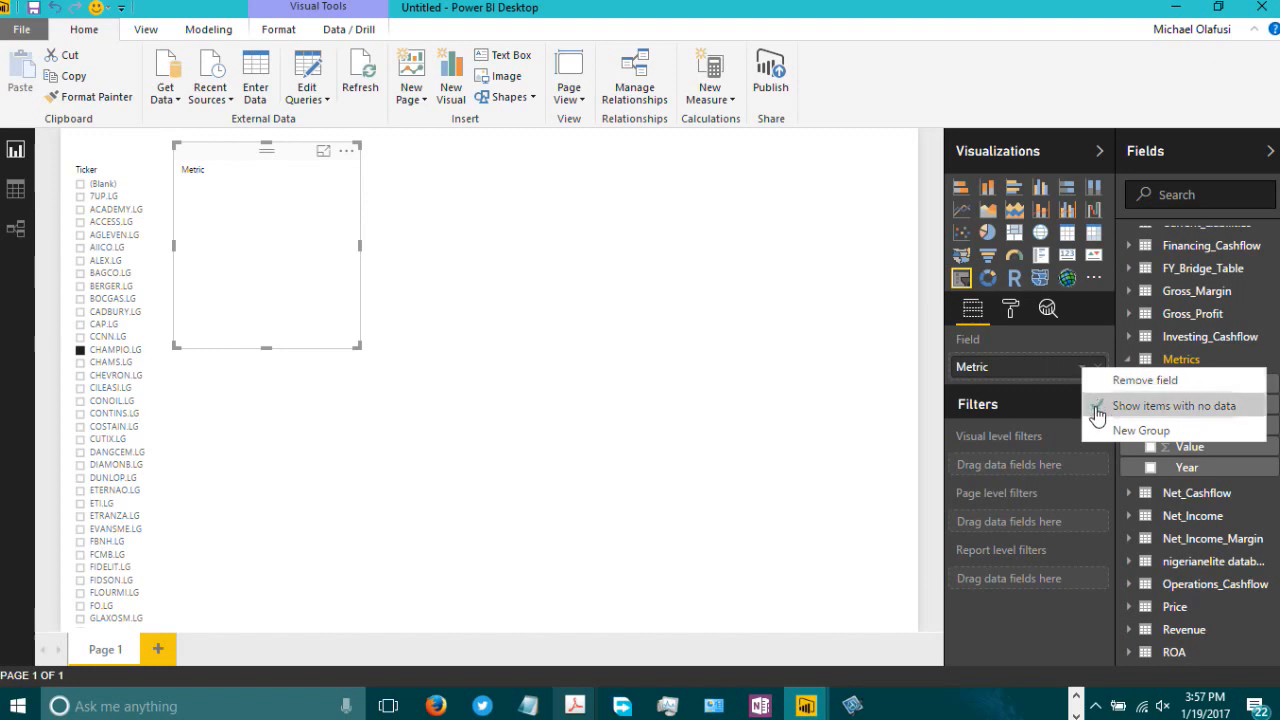
pyautogui.click(1095, 406)
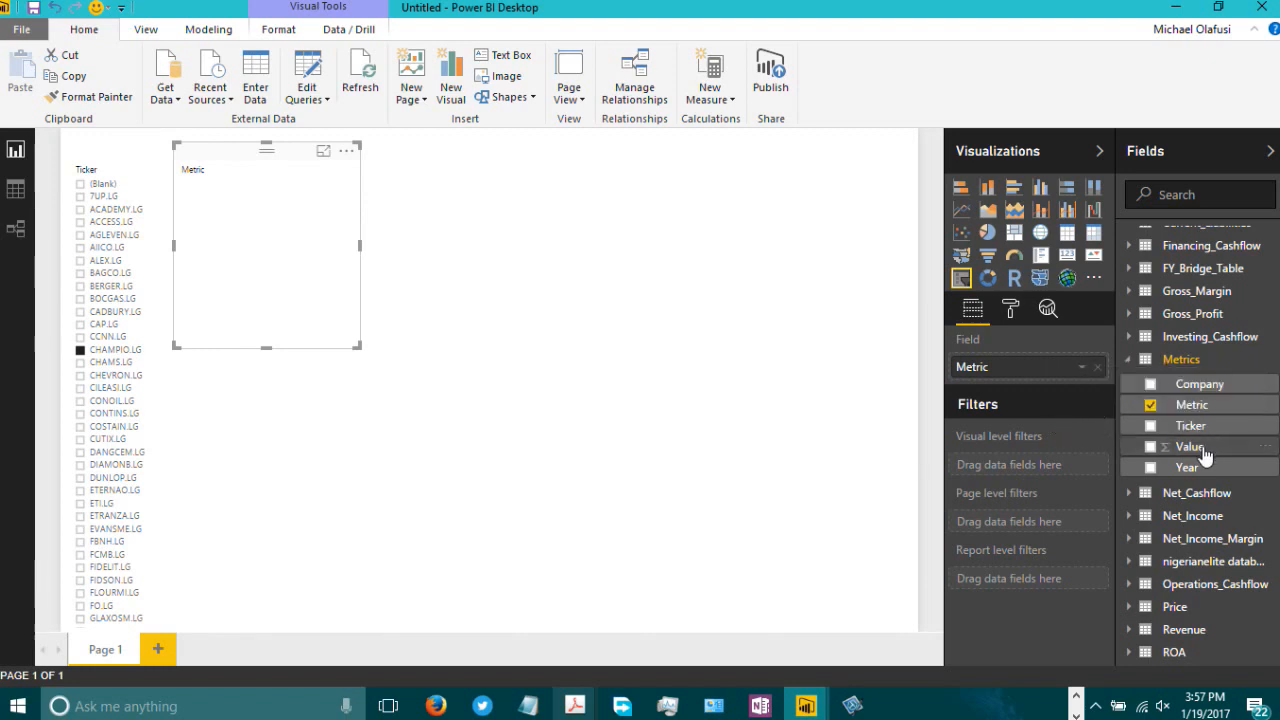
# Step: Replace the slicer's field with the Metric field from the Gross_Profit table
pyautogui.click(1129, 315)
pyautogui.click(1129, 317)
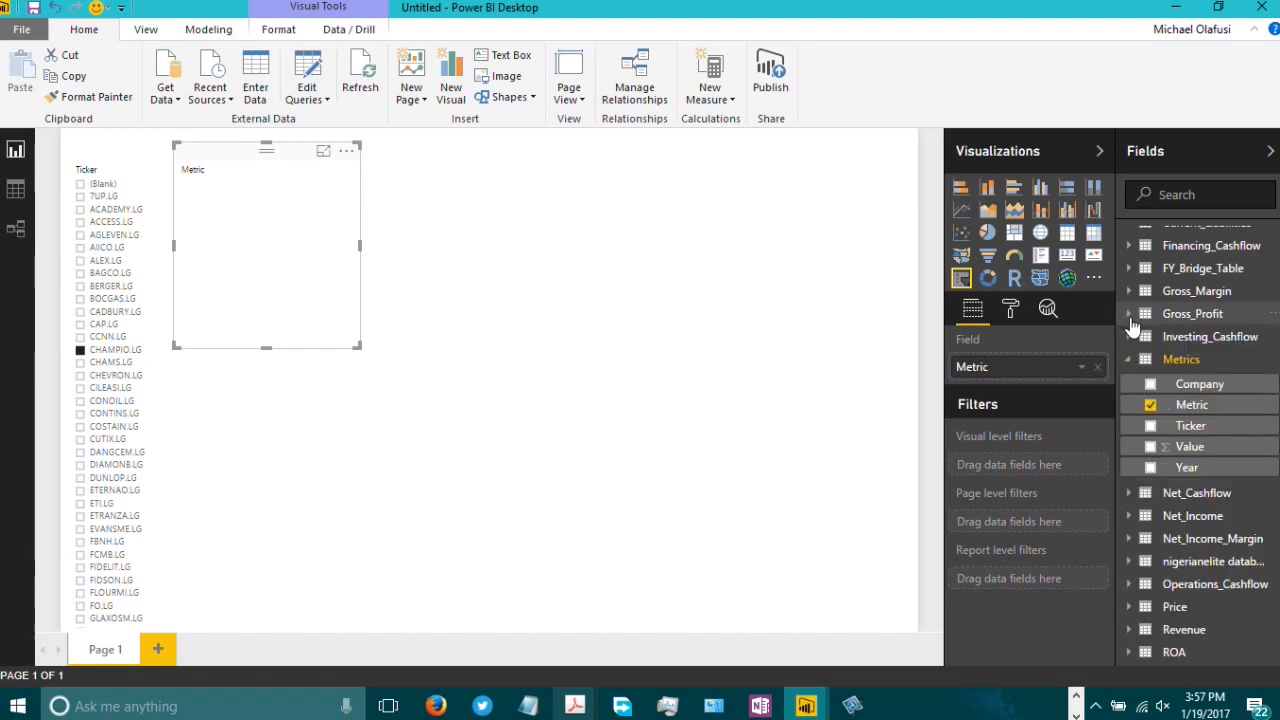
pyautogui.click(1130, 318)
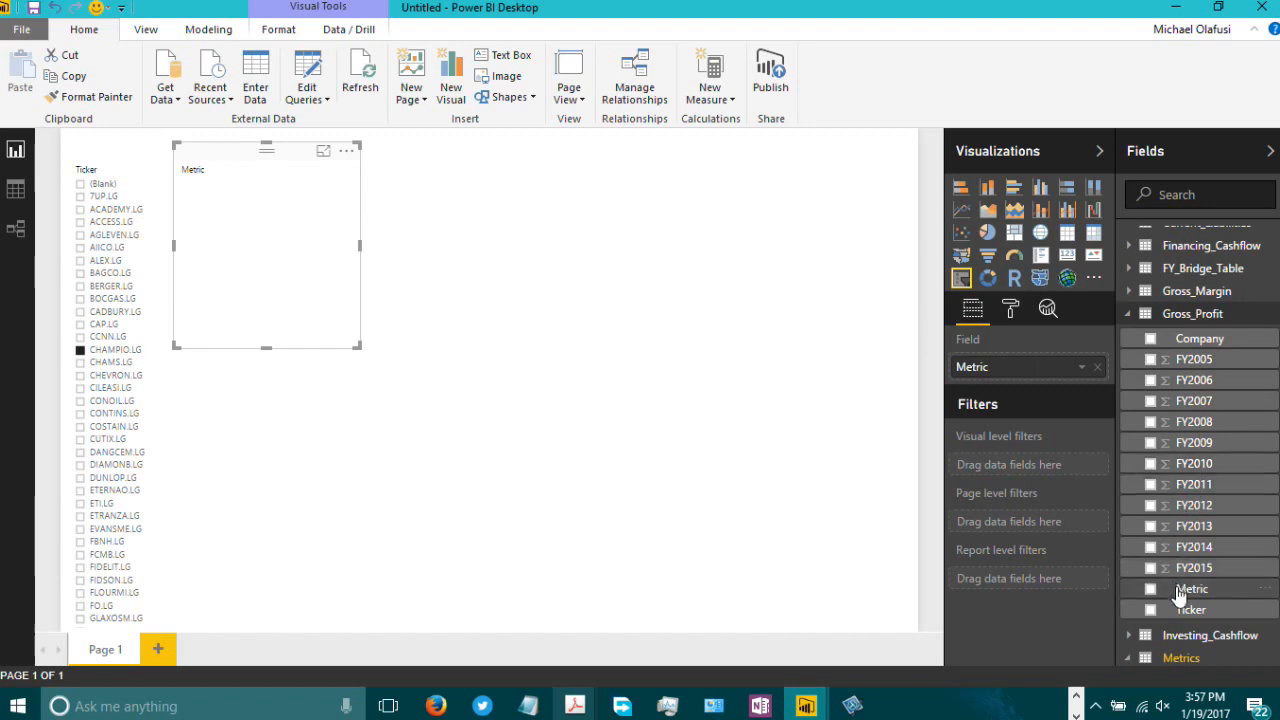
pyautogui.moveTo(1180, 592); pyautogui.dragTo(1025, 370)
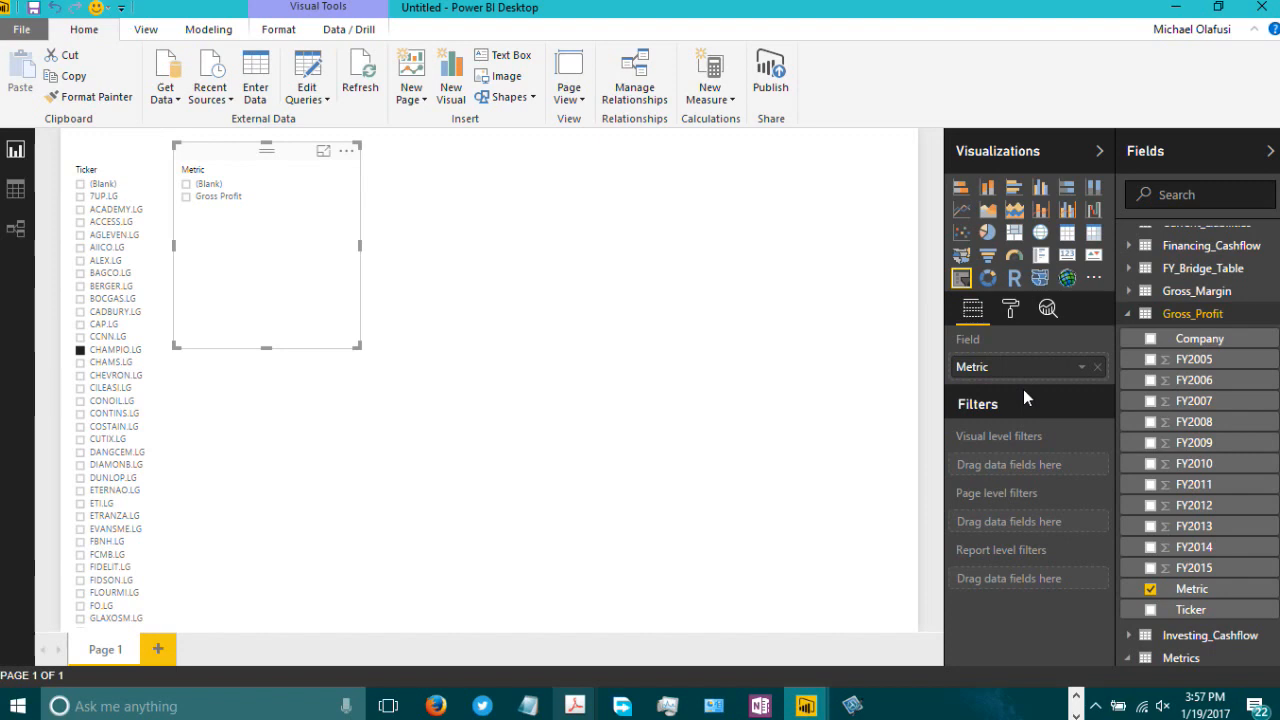
# Step: Put the Metrics table's Metric field back into the slicer
pyautogui.scroll(-5, 1168, 490)
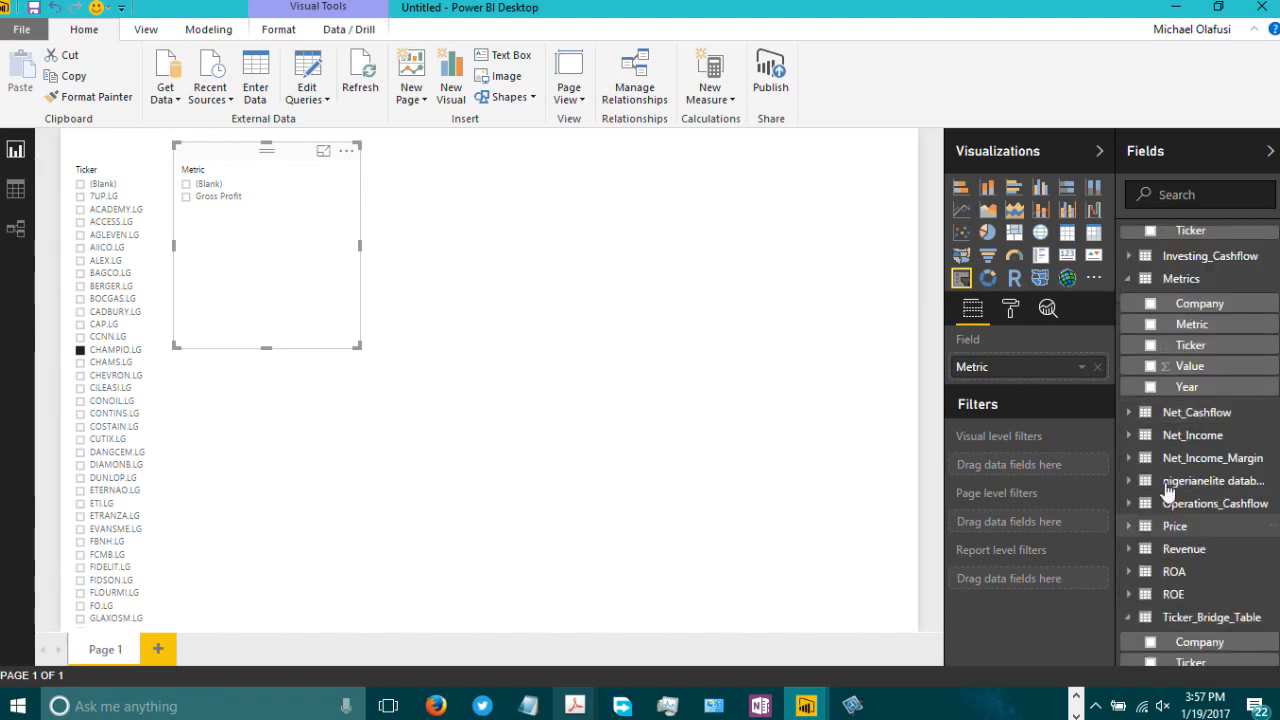
pyautogui.scroll(2, 1172, 412)
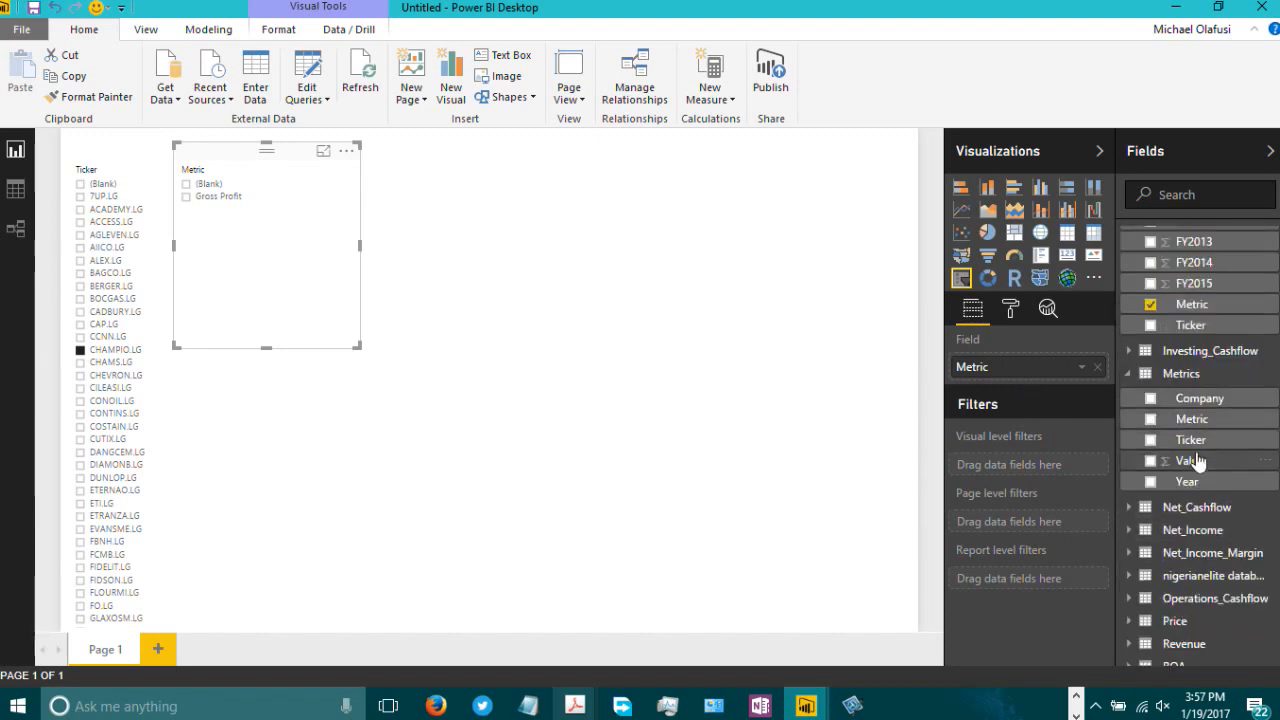
pyautogui.moveTo(1195, 422); pyautogui.dragTo(1006, 370)
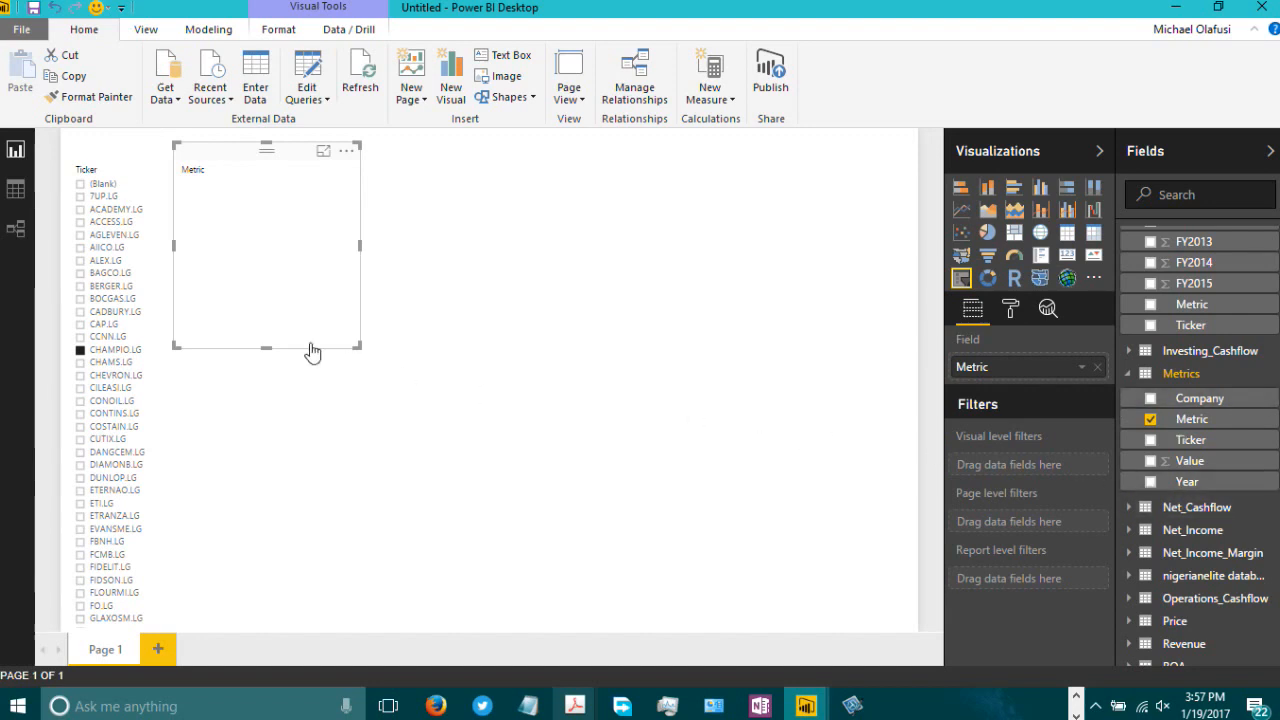
# Step: Stretch the Metric slicer into a wide strip across the top and set its orientation to Horizontal
pyautogui.moveTo(354, 346); pyautogui.dragTo(898, 237)
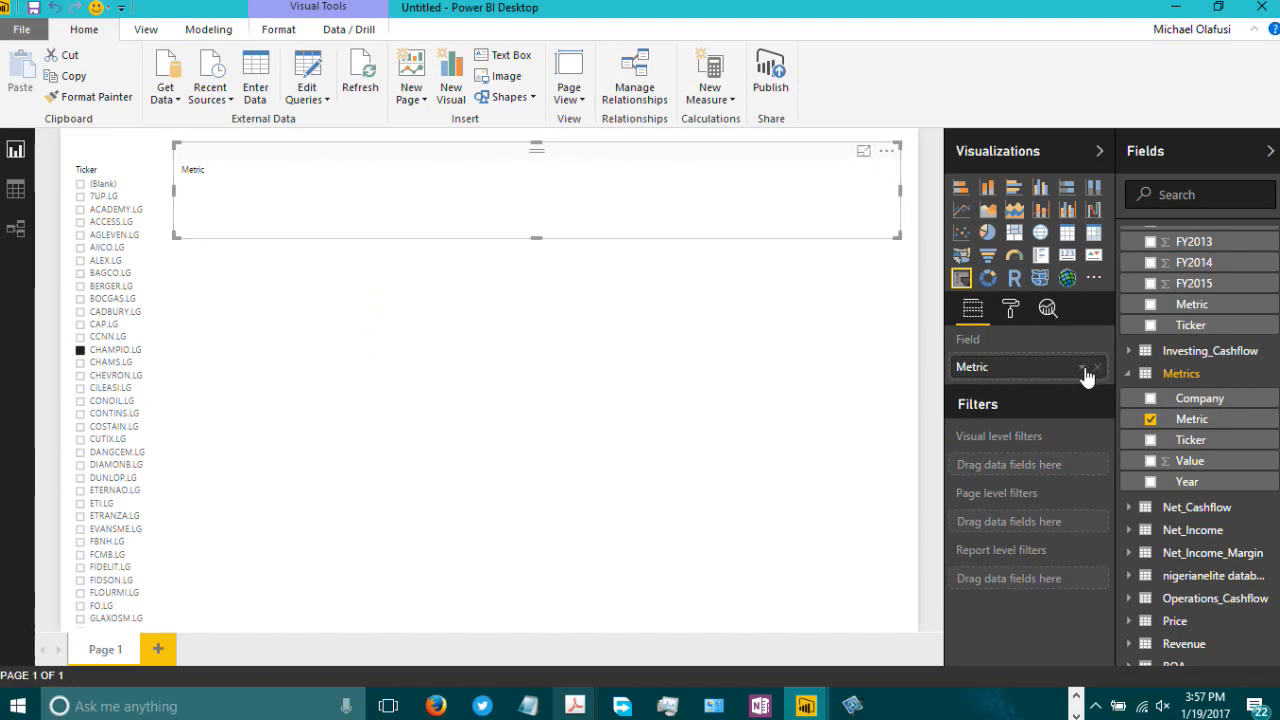
pyautogui.click(1011, 312)
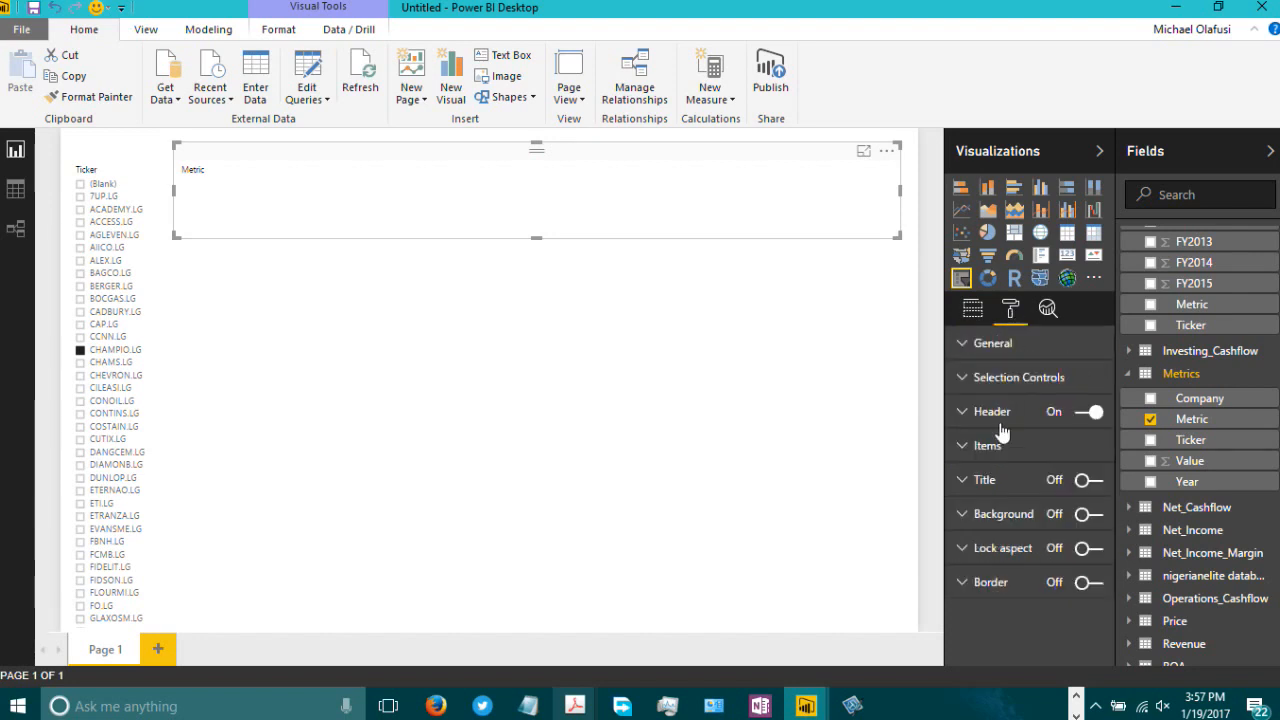
pyautogui.click(963, 345)
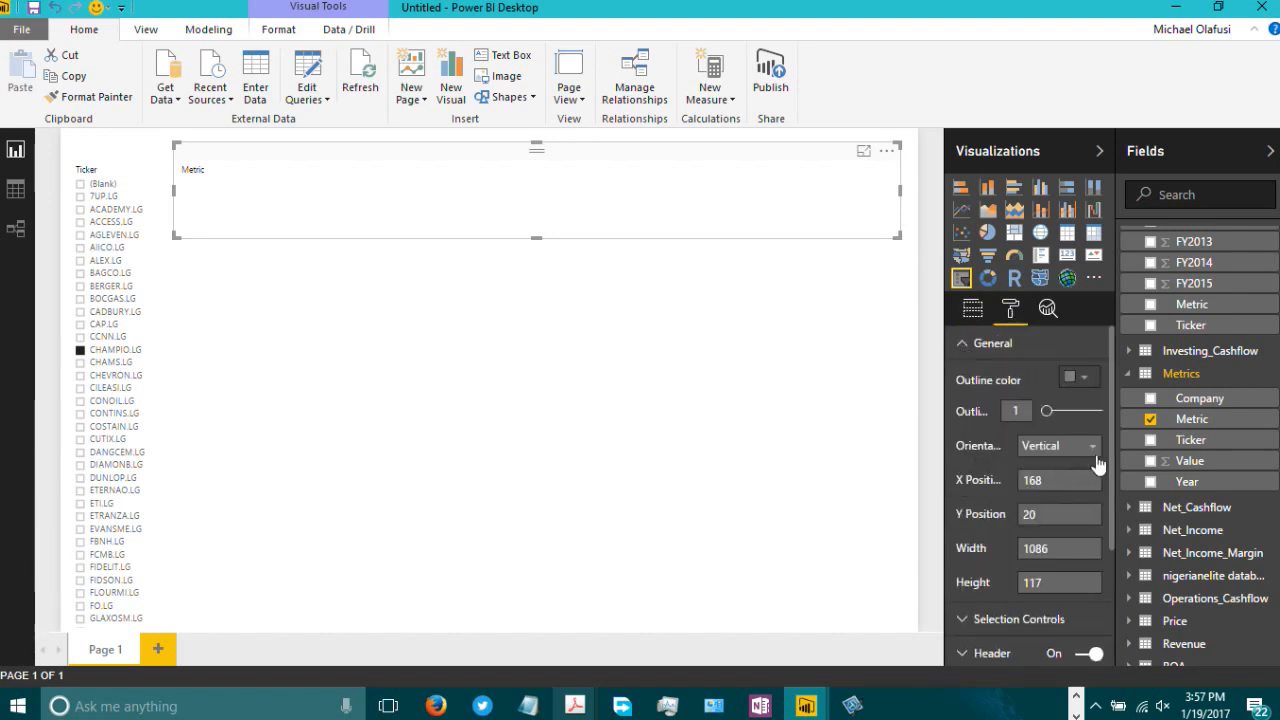
pyautogui.click(1094, 450)
pyautogui.click(1055, 489)
# Step: Make the Metric slicer slightly shorter and deselect it
pyautogui.click(970, 310)
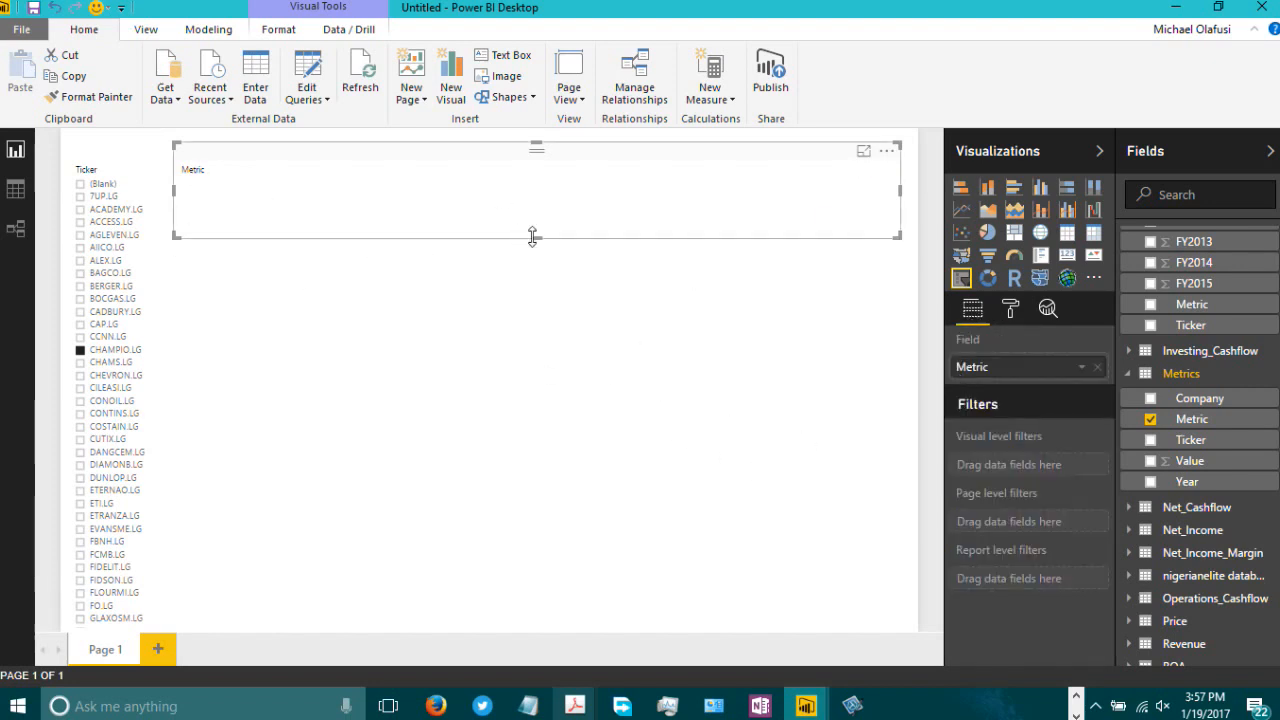
pyautogui.moveTo(533, 236); pyautogui.dragTo(535, 220)
pyautogui.click(777, 337)
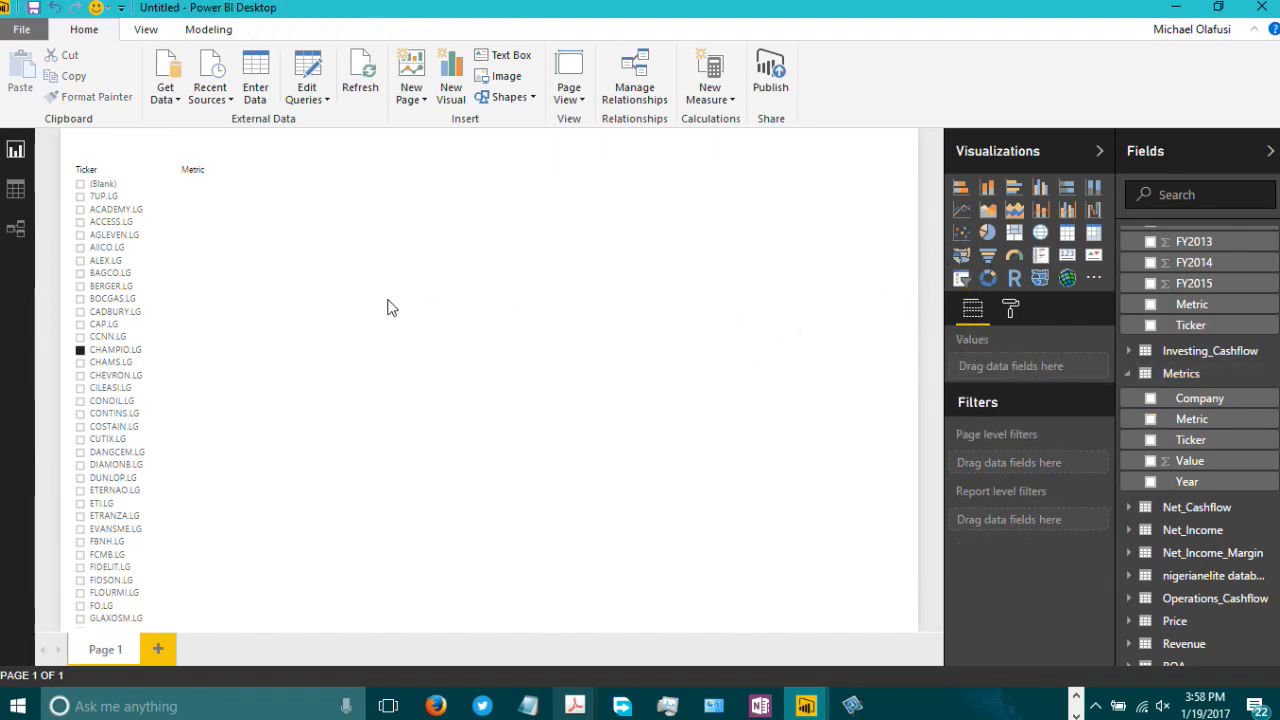
# Step: Add a line chart, move it below the Metric slicer and stretch it across the lower page
pyautogui.click(961, 212)
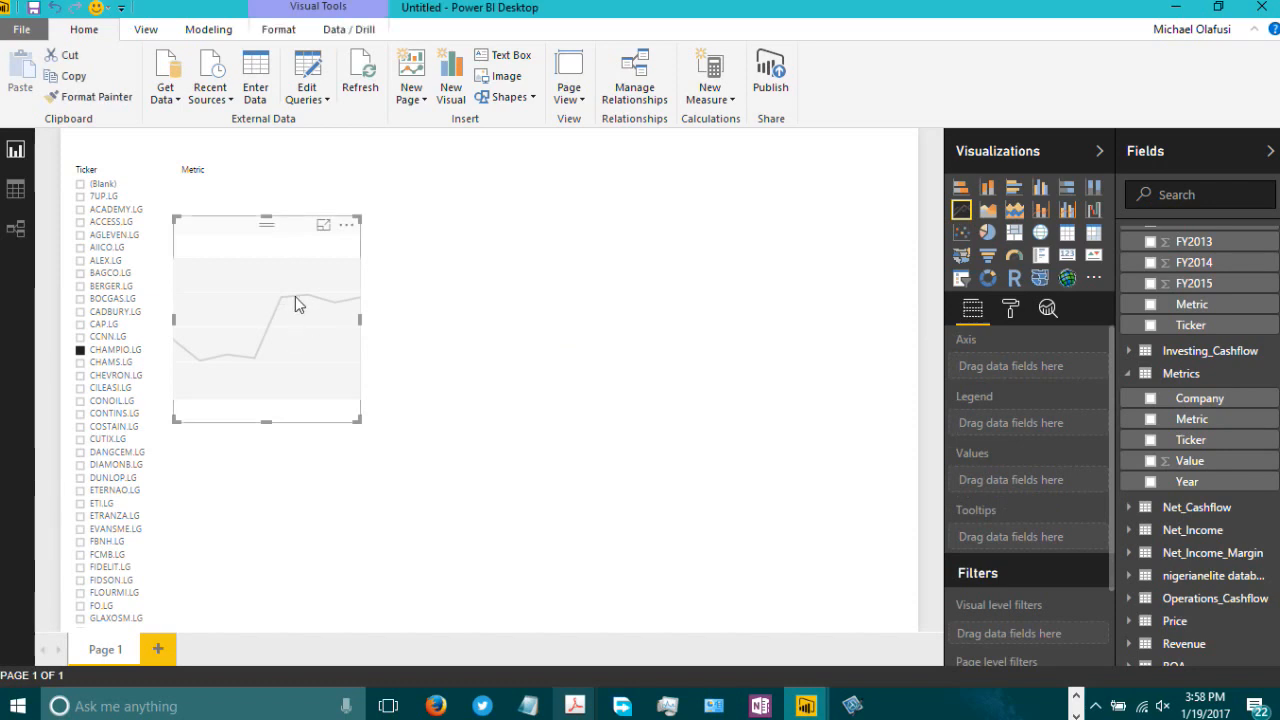
pyautogui.moveTo(293, 231); pyautogui.dragTo(300, 429)
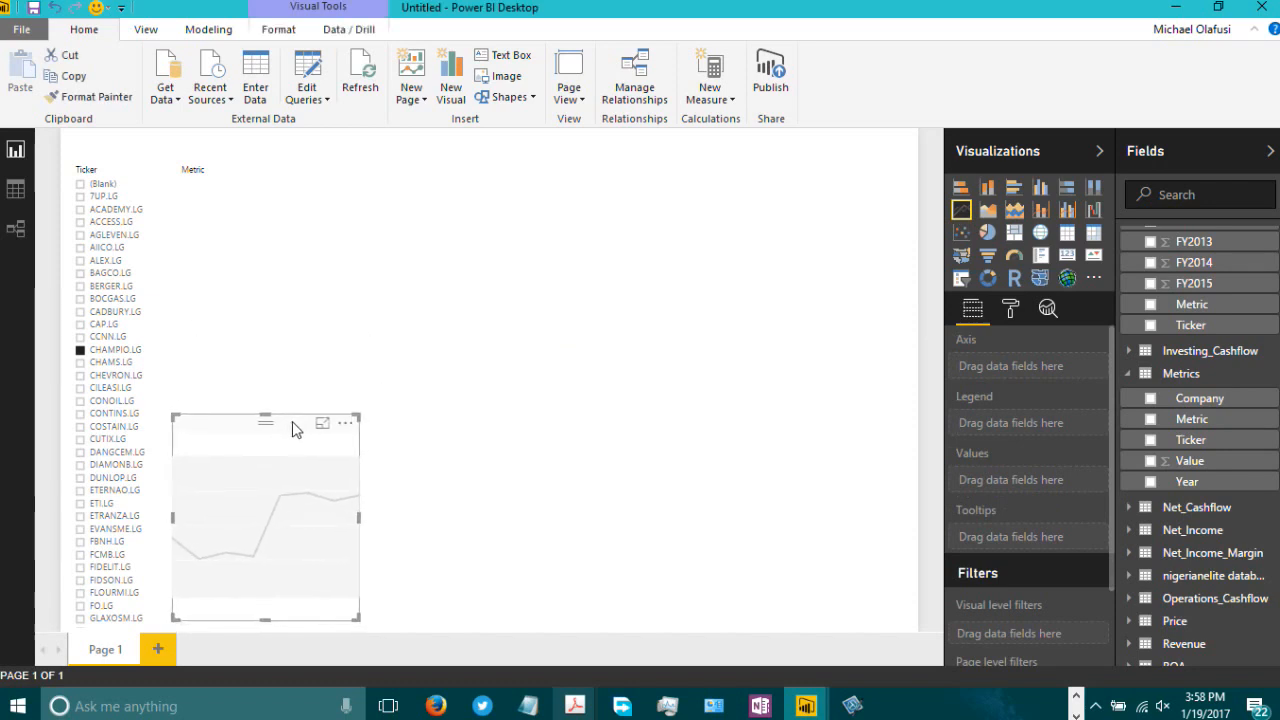
pyautogui.moveTo(361, 618); pyautogui.dragTo(905, 623)
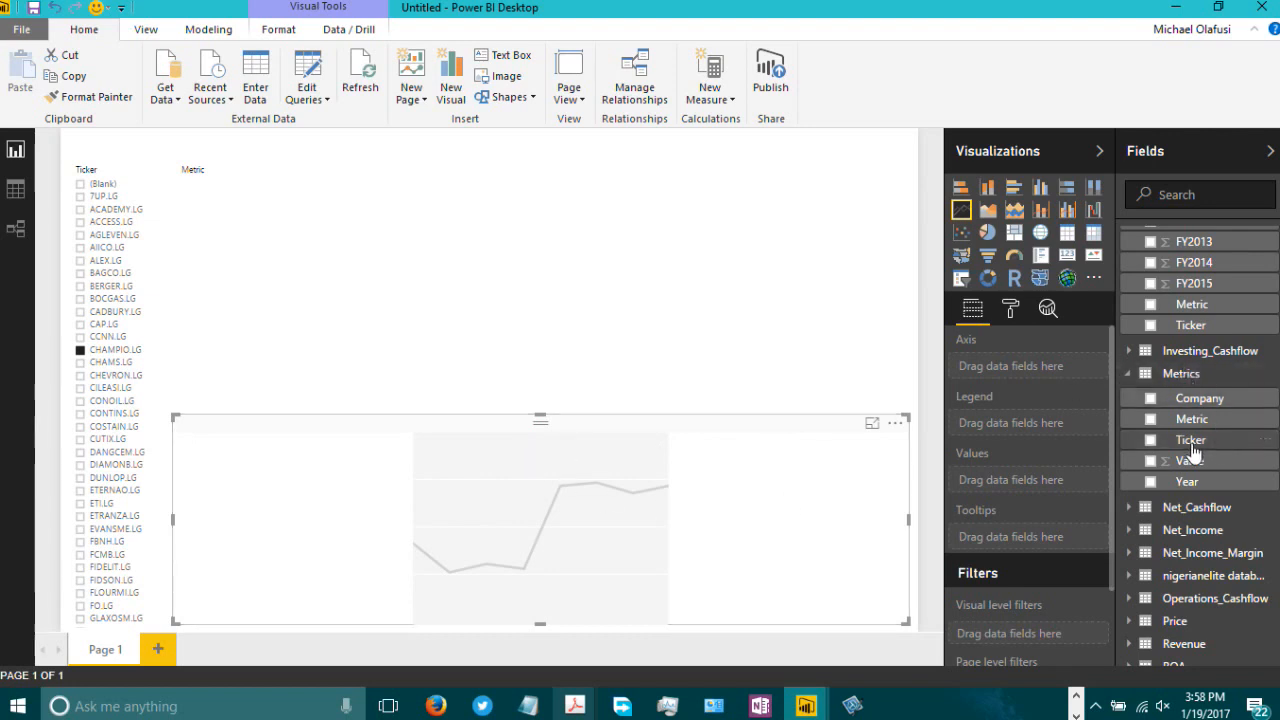
pyautogui.scroll(-2, 1208, 527)
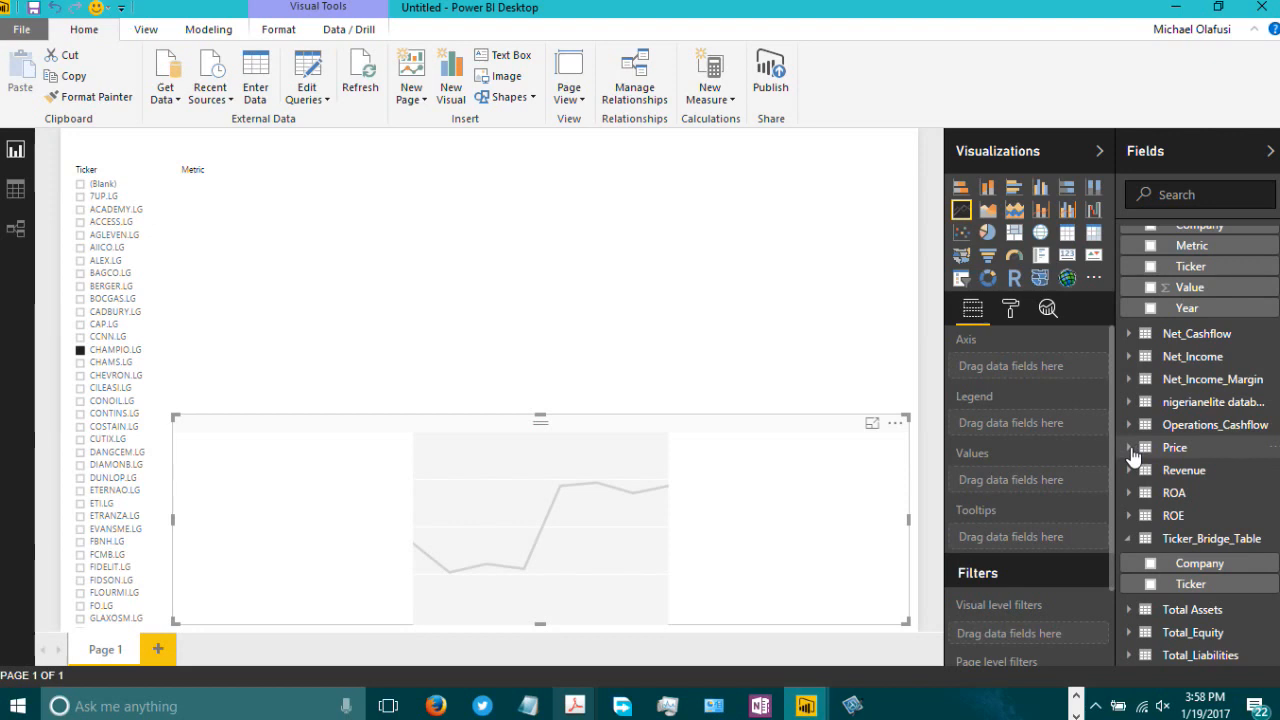
# Step: Clear the CHAMPIO.LG selection in the Ticker slicer
pyautogui.click(1131, 450)
pyautogui.click(1131, 450)
pyautogui.click(1131, 450)
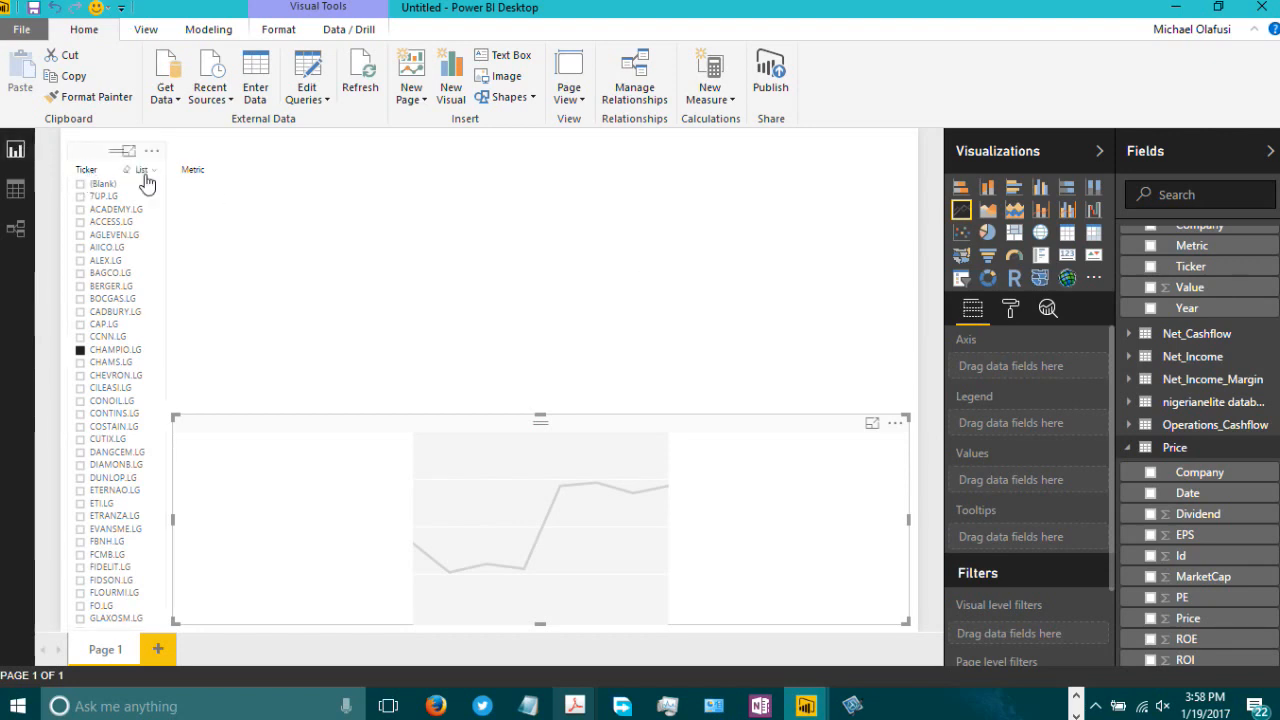
pyautogui.click(80, 352)
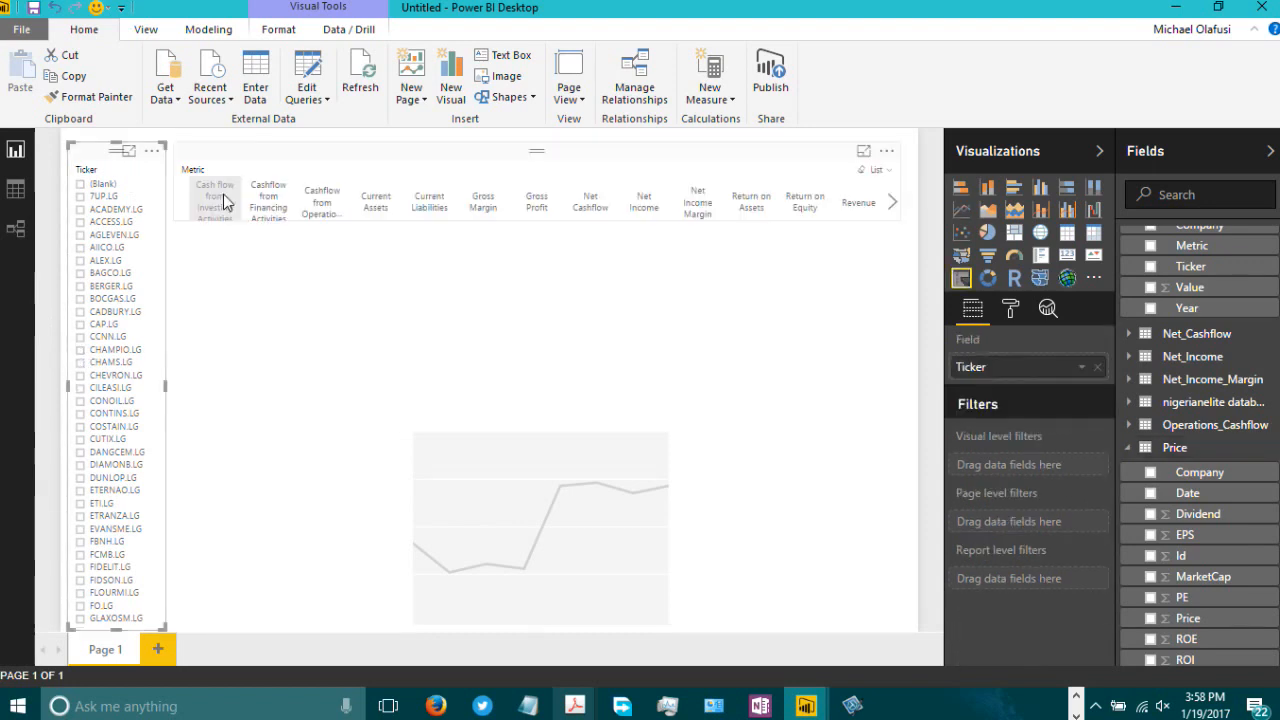
# Step: Make the Metric slicer slightly taller
pyautogui.click(560, 167)
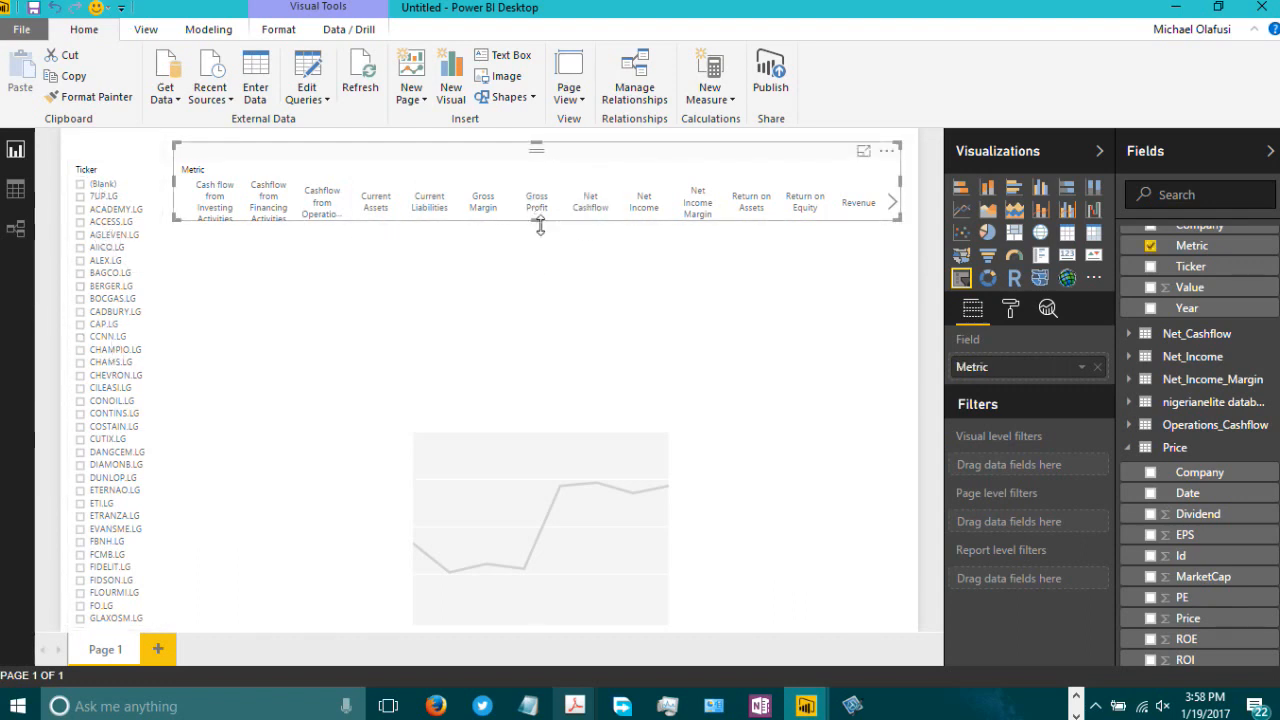
pyautogui.moveTo(537, 220); pyautogui.dragTo(540, 241)
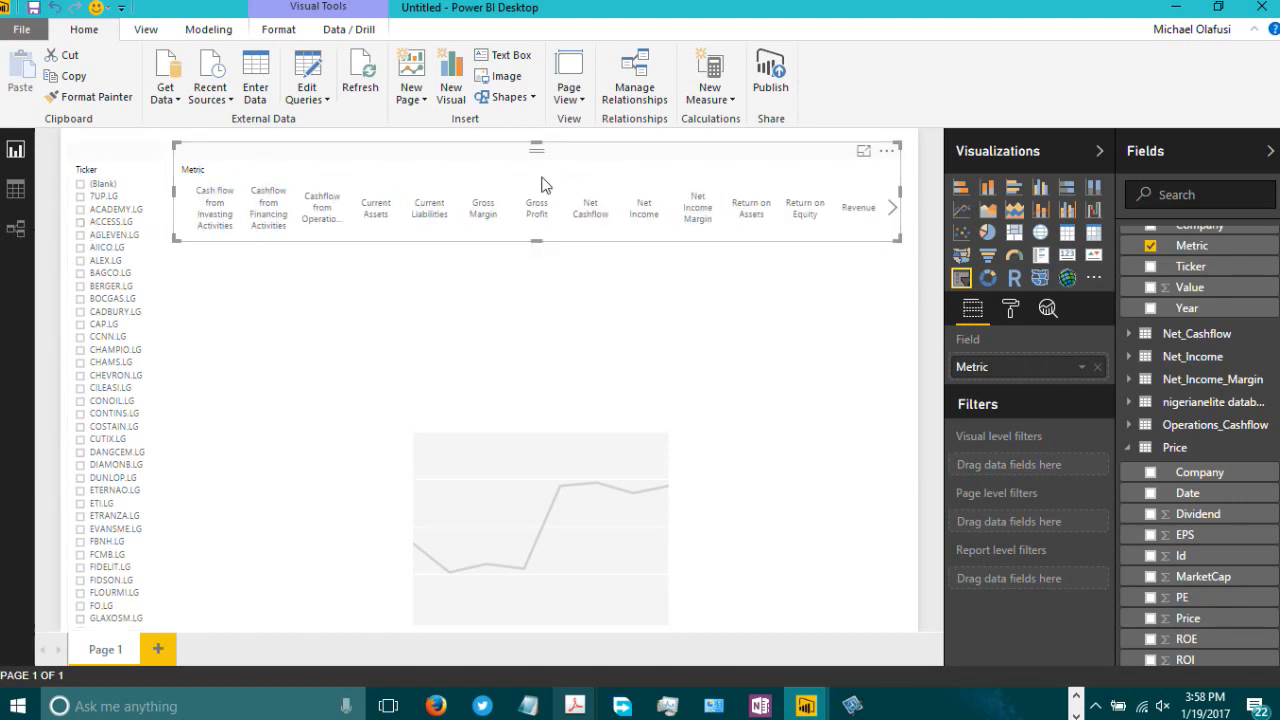
# Step: Add the Price table's Price field to the line chart's values and Date to its axis
pyautogui.click(762, 428)
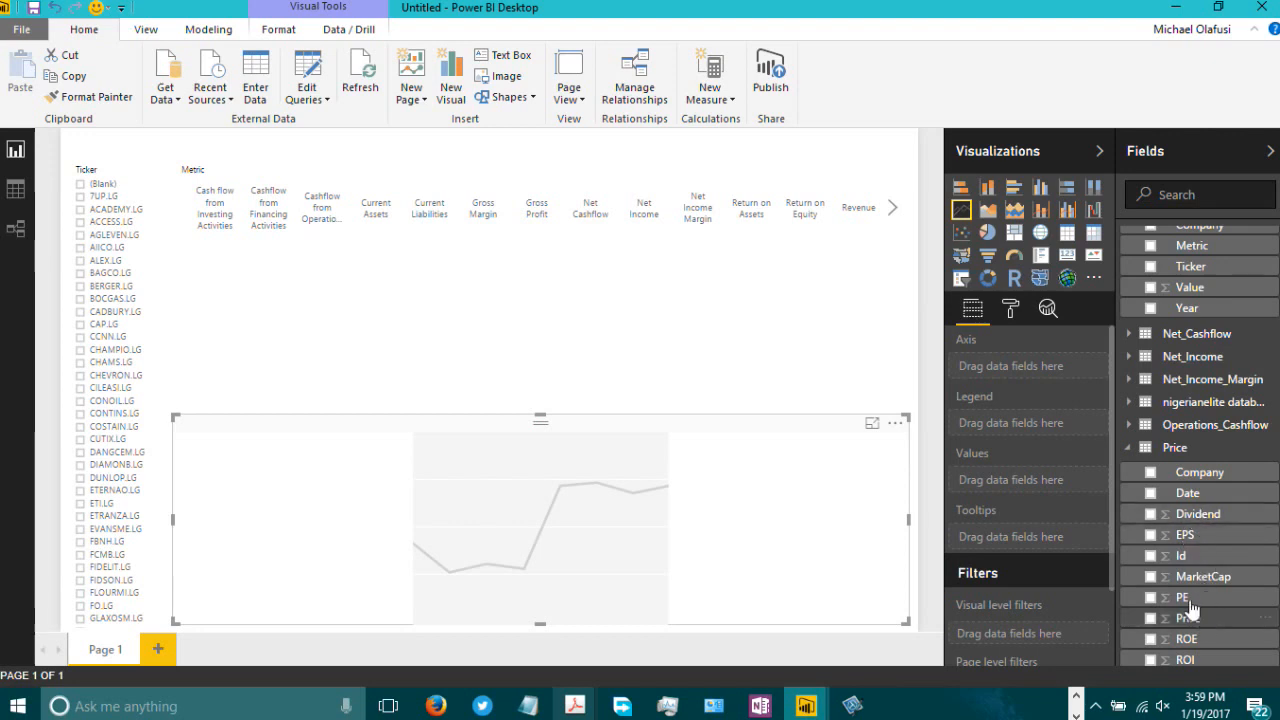
pyautogui.scroll(-5, 1210, 600)
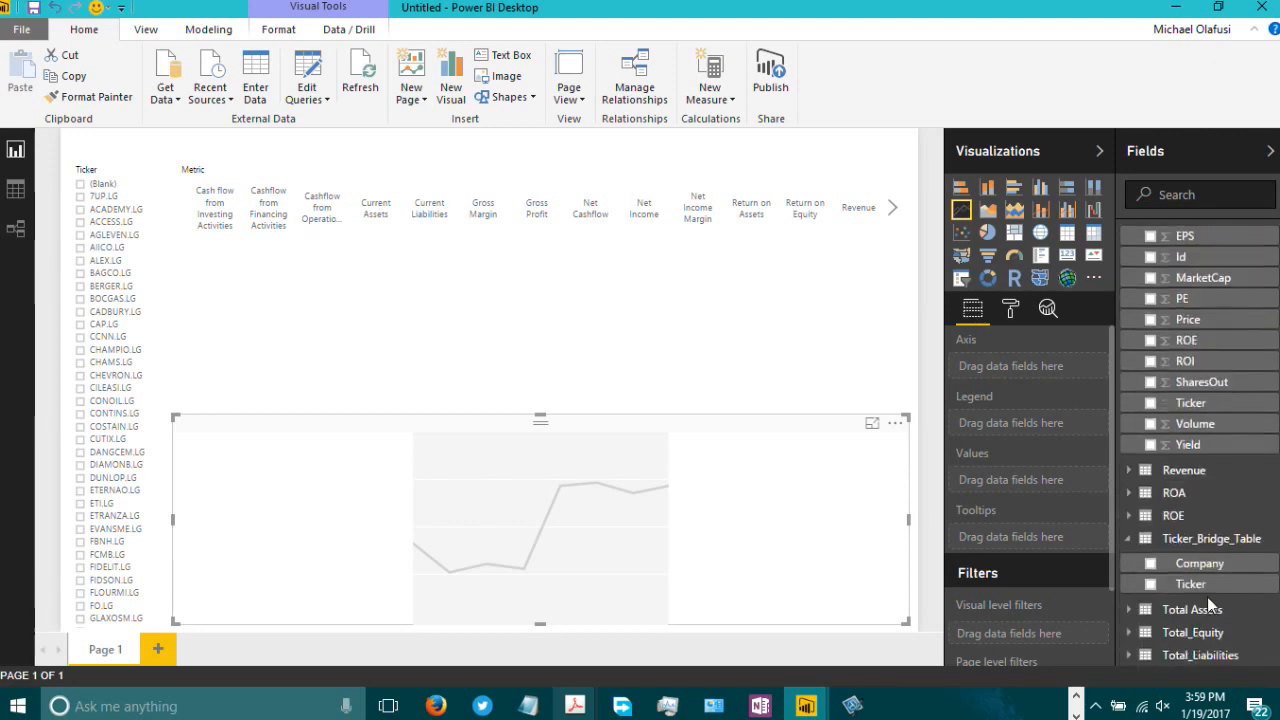
pyautogui.scroll(2, 1205, 590)
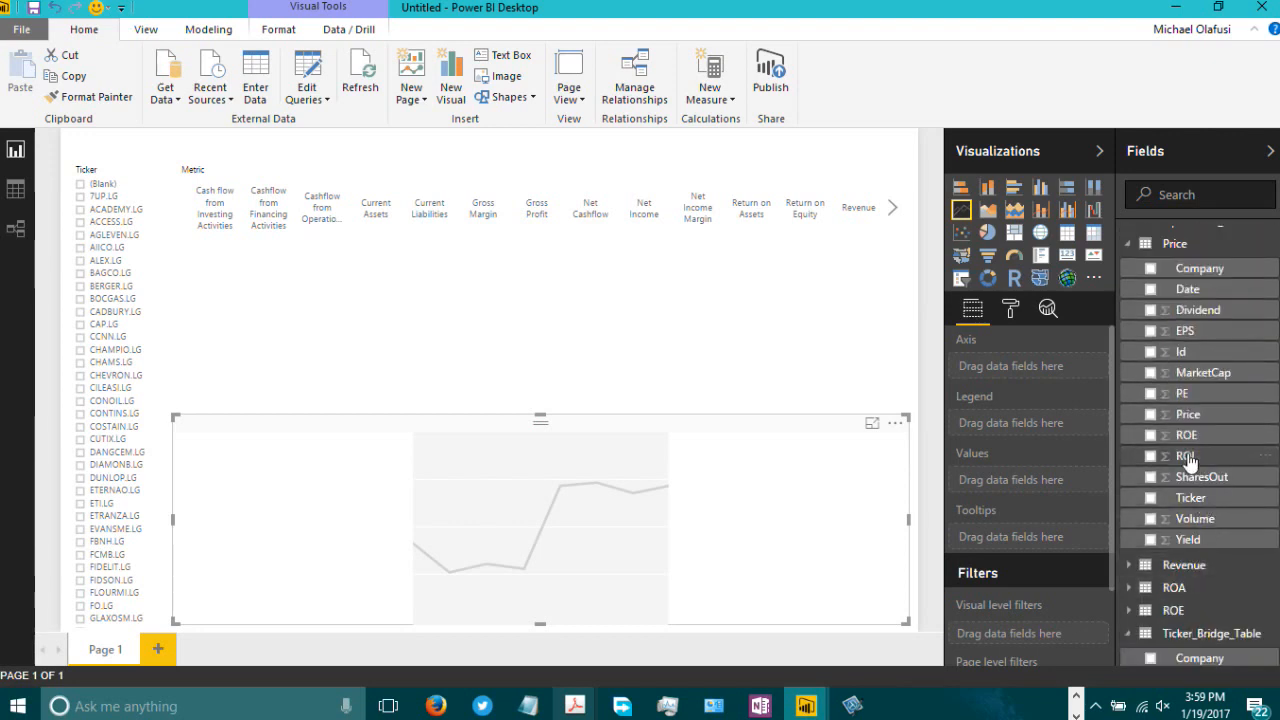
pyautogui.moveTo(1190, 418); pyautogui.dragTo(1013, 492)
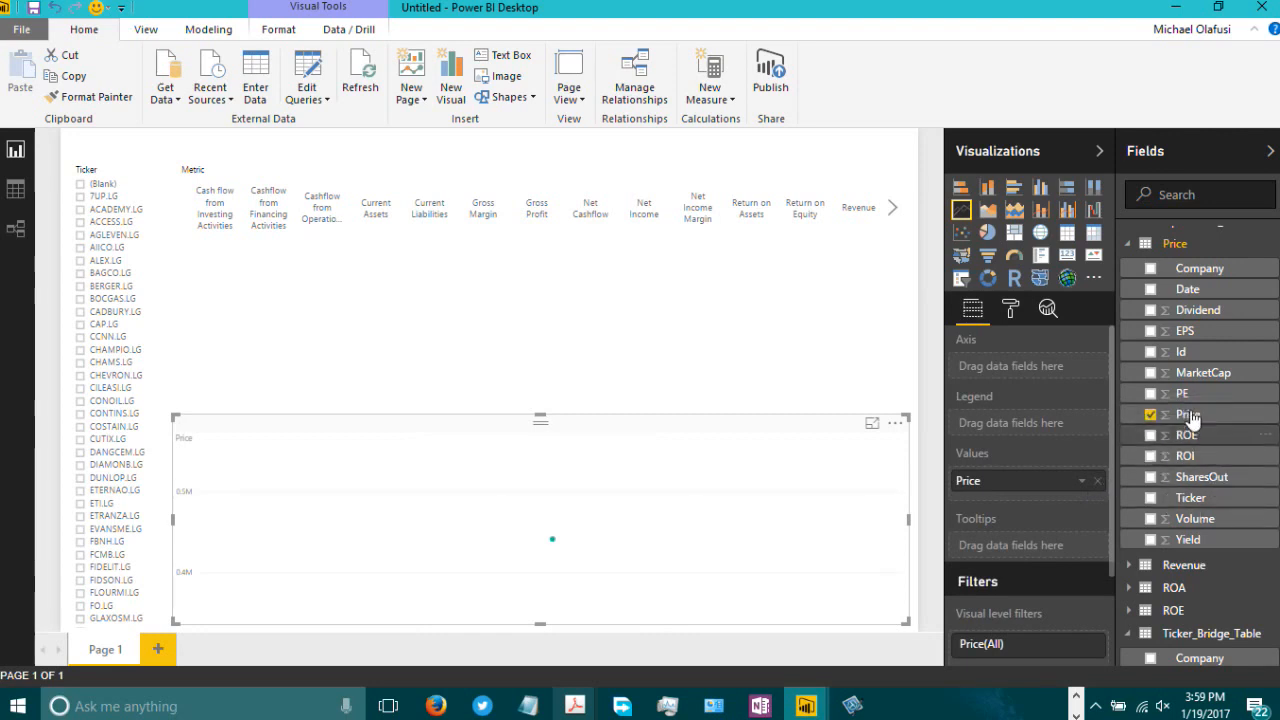
pyautogui.moveTo(1204, 298); pyautogui.dragTo(1181, 390)
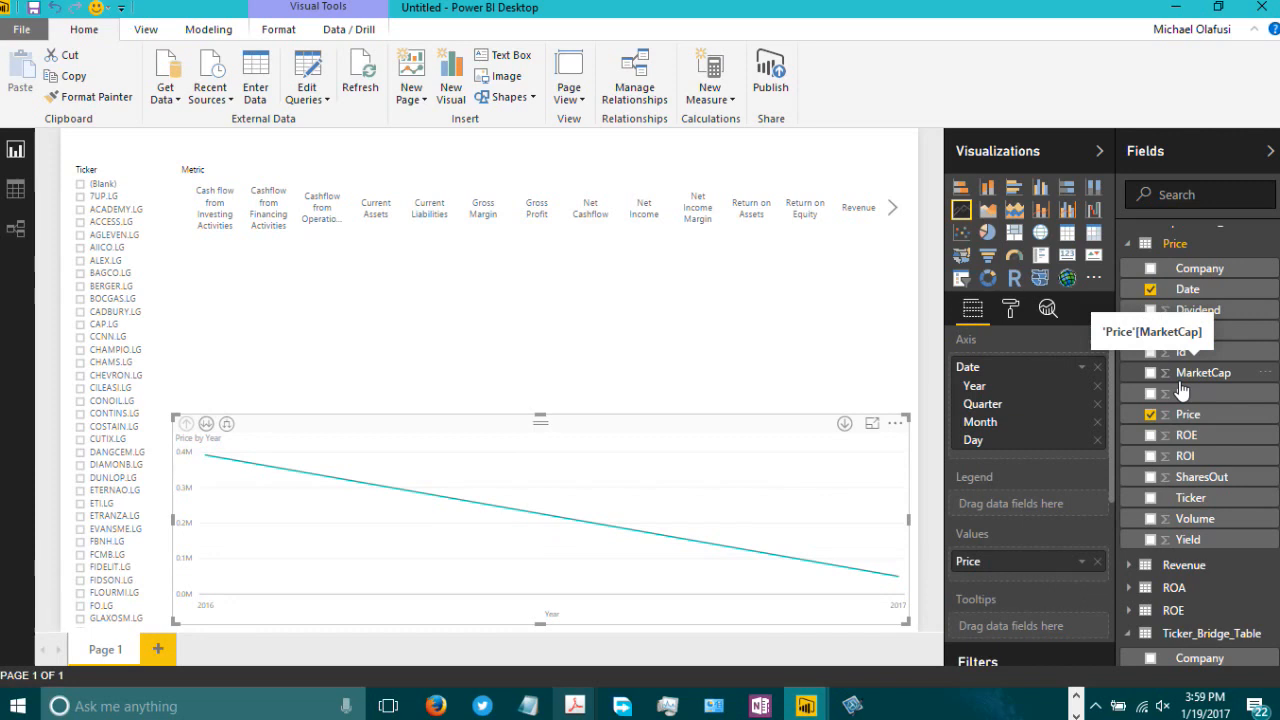
# Step: Show the axis as plain Date instead of the date hierarchy and set Price to Average
pyautogui.click(1084, 370)
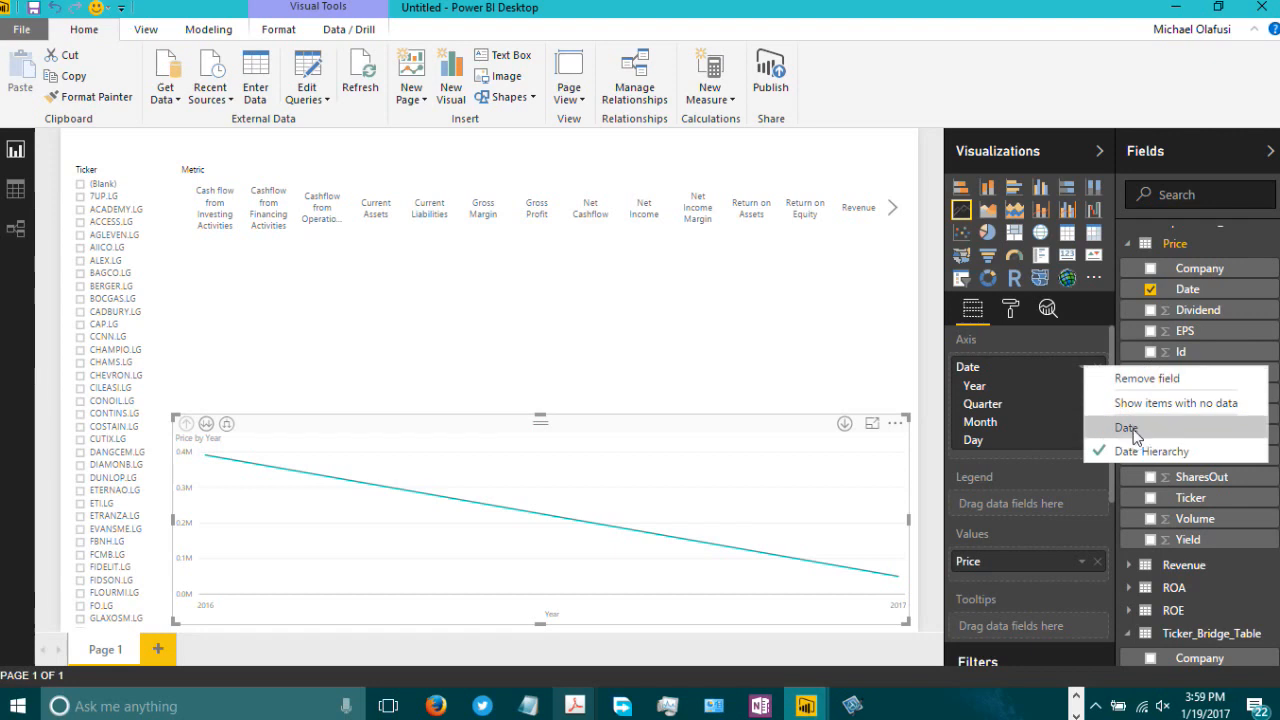
pyautogui.click(1104, 446)
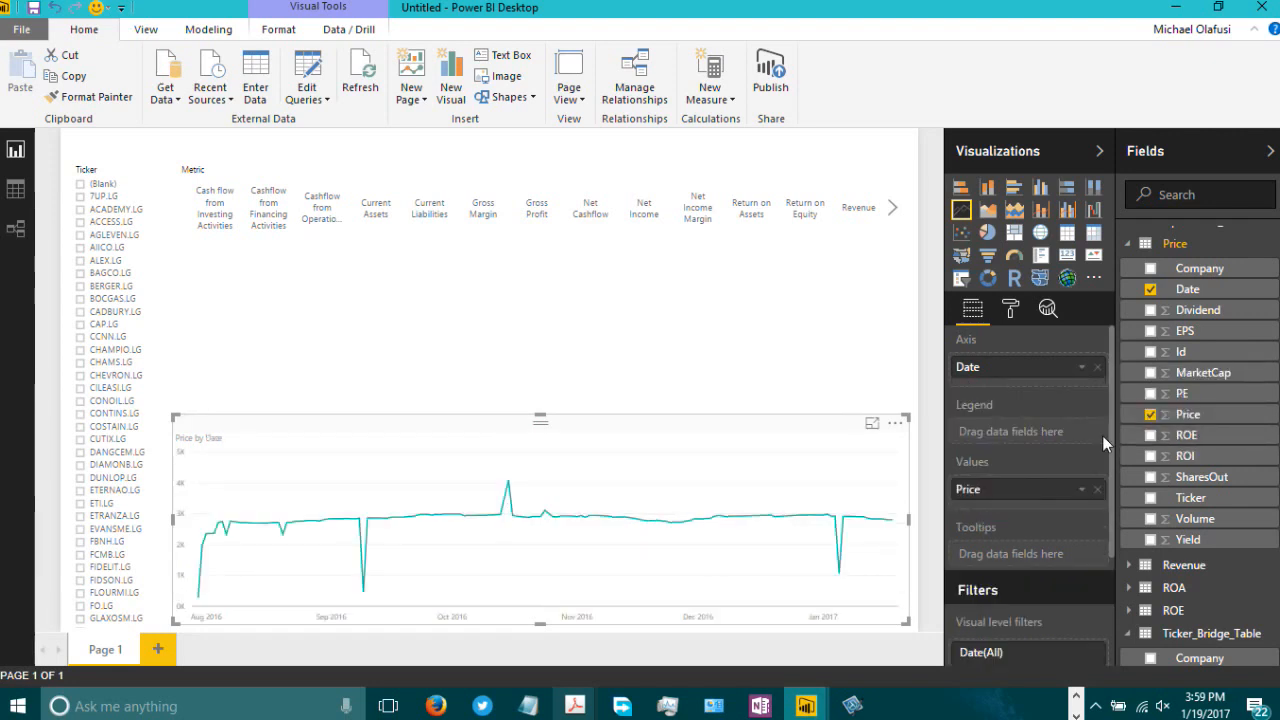
pyautogui.click(1081, 490)
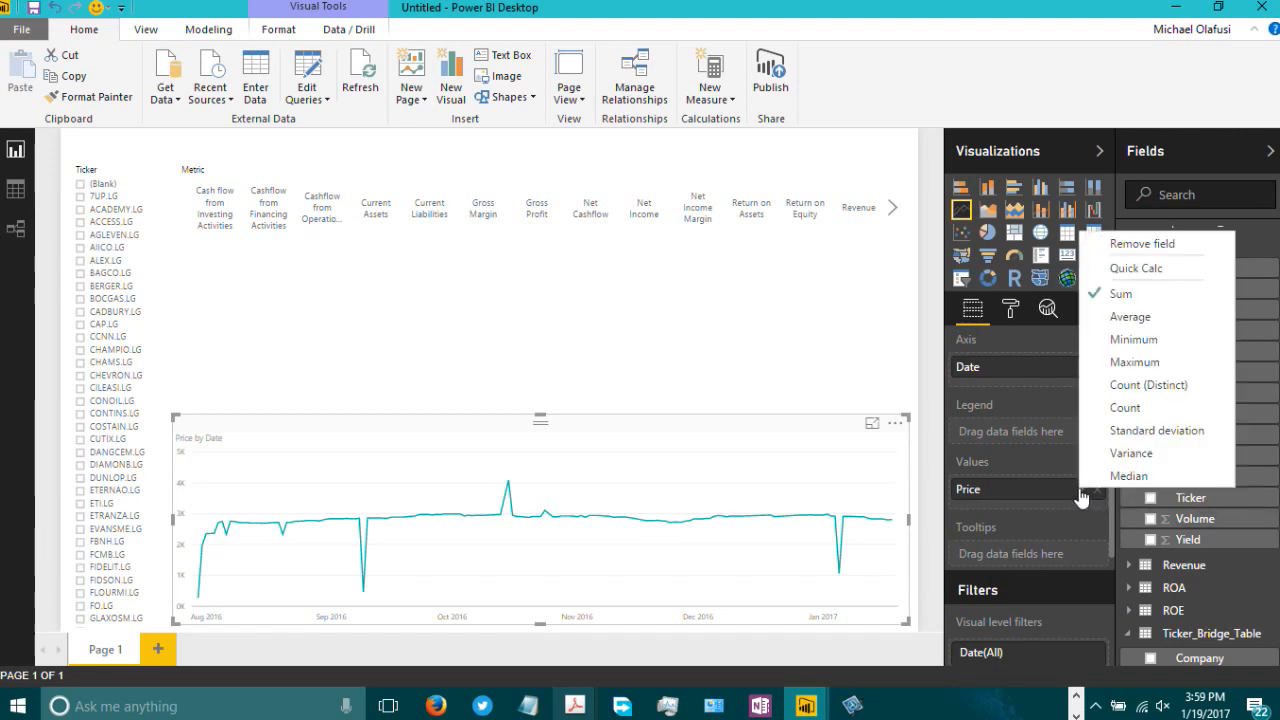
pyautogui.click(1131, 318)
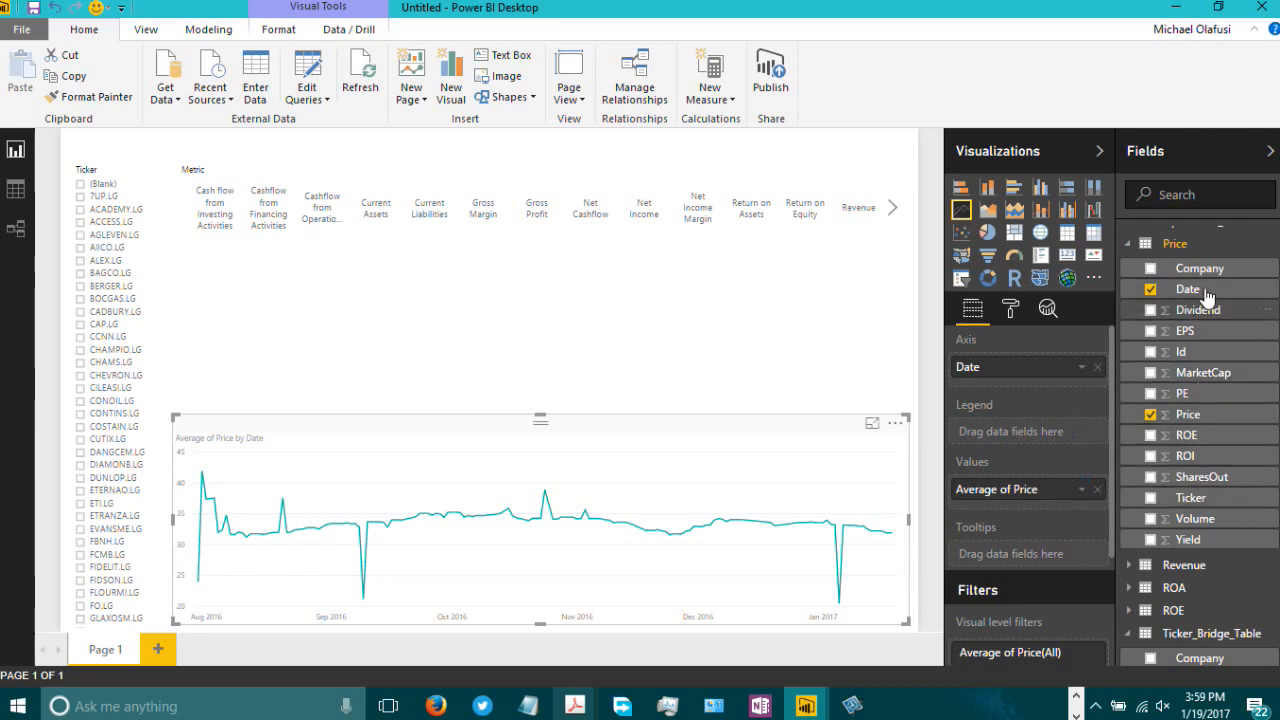
# Step: Add Ticker as the line chart's legend and select TUP.LG in the Ticker slicer
pyautogui.moveTo(1200, 500); pyautogui.dragTo(1002, 434)
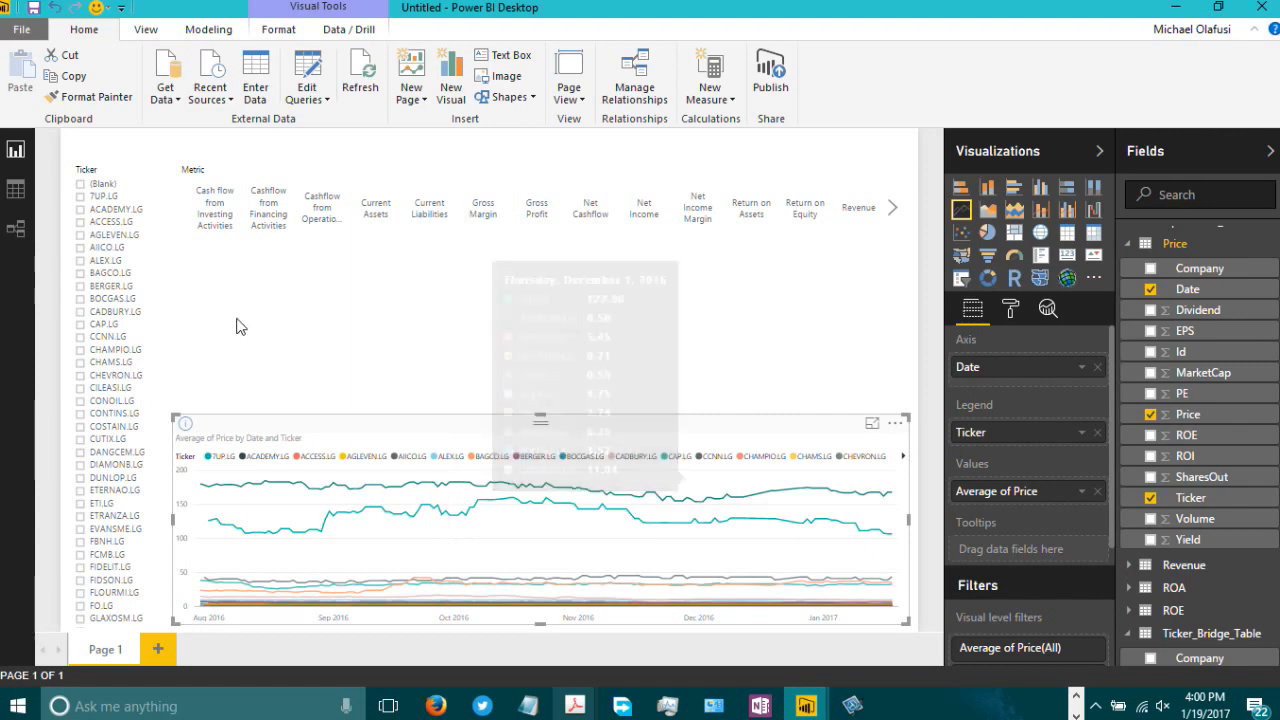
pyautogui.click(79, 197)
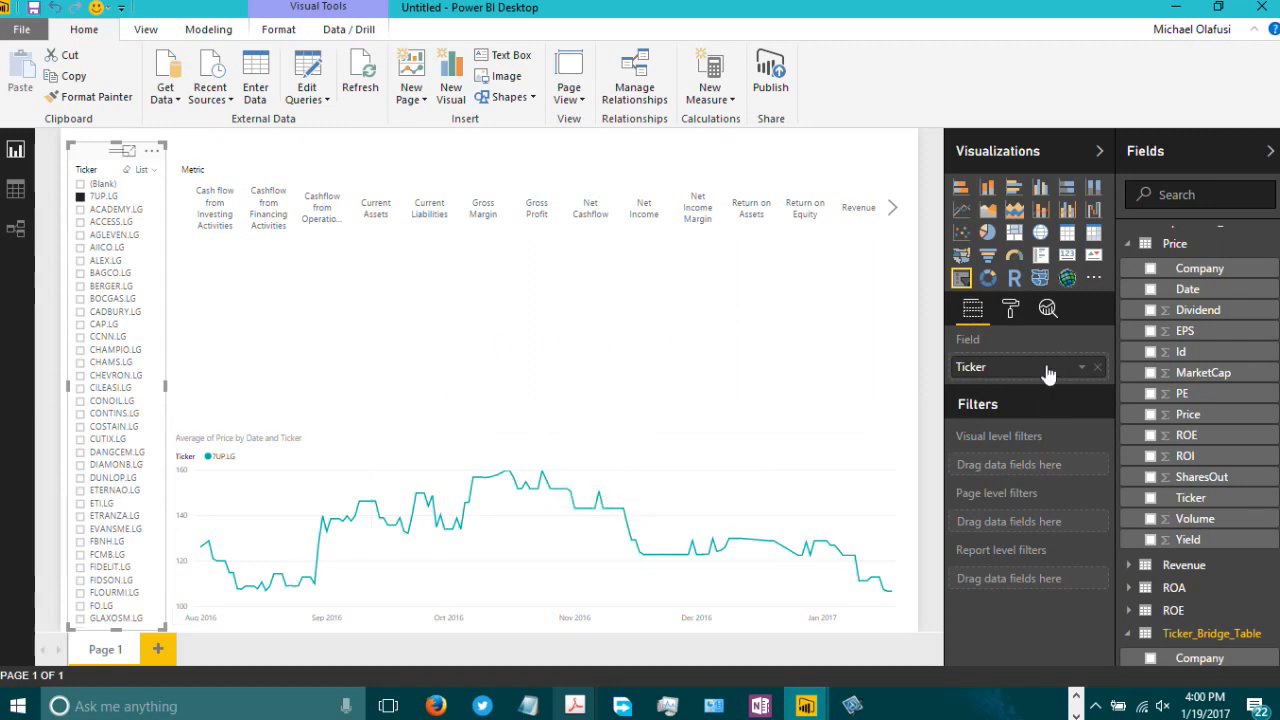
pyautogui.click(272, 343)
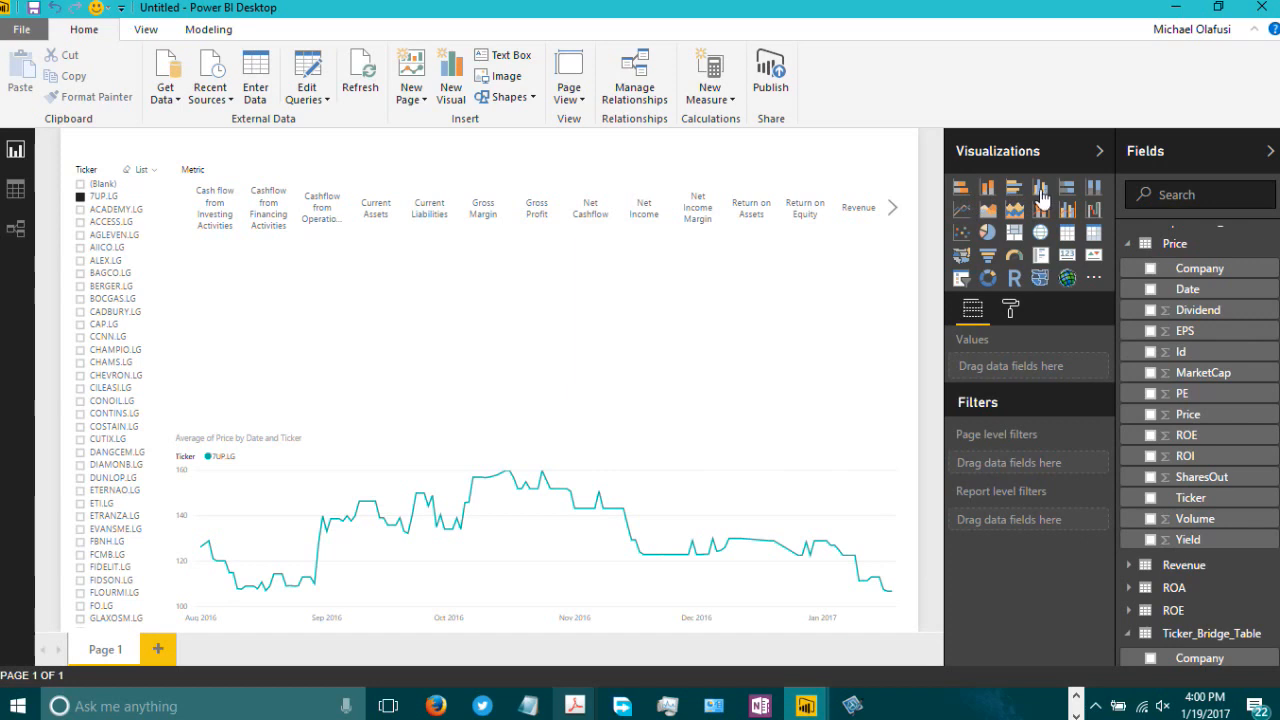
# Step: Add a clustered column chart and stretch it across the page above the line chart
pyautogui.click(1041, 193)
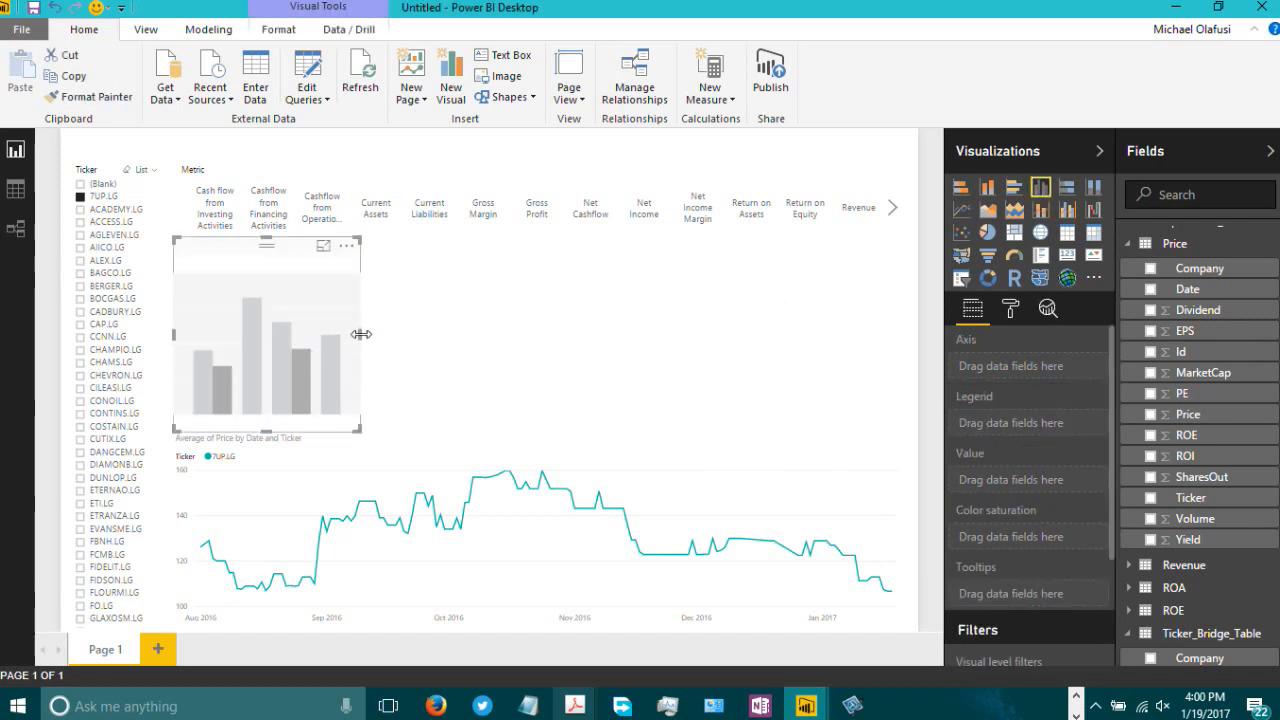
pyautogui.moveTo(361, 334); pyautogui.dragTo(904, 401)
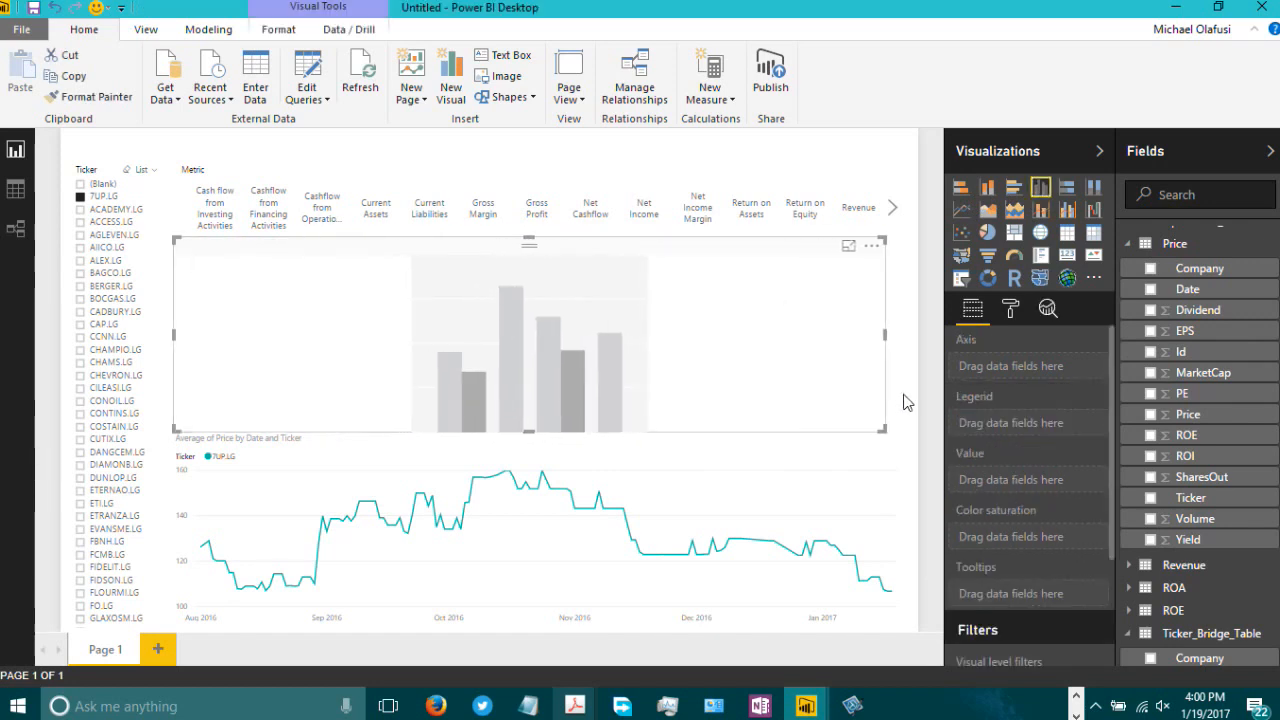
# Step: Move the Metric slicer up to the page top and raise the column chart's top edge slightly
pyautogui.click(378, 176)
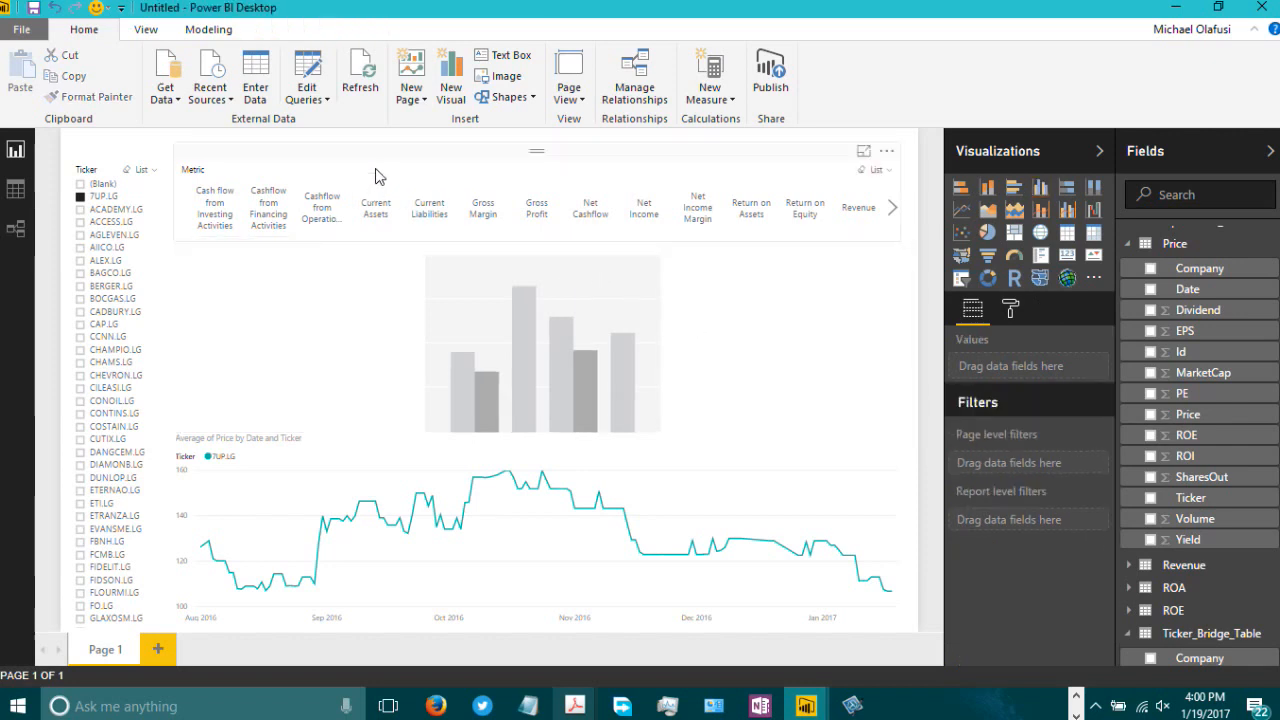
pyautogui.moveTo(384, 153); pyautogui.dragTo(380, 131)
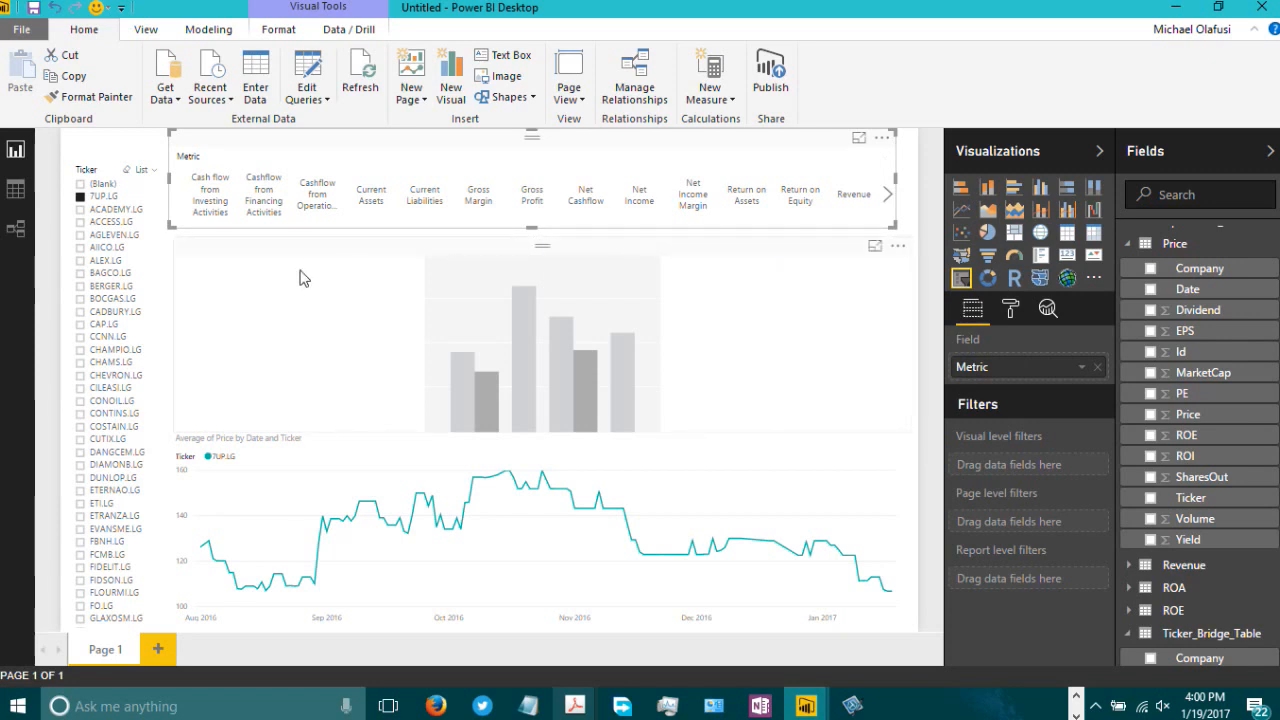
pyautogui.click(540, 250)
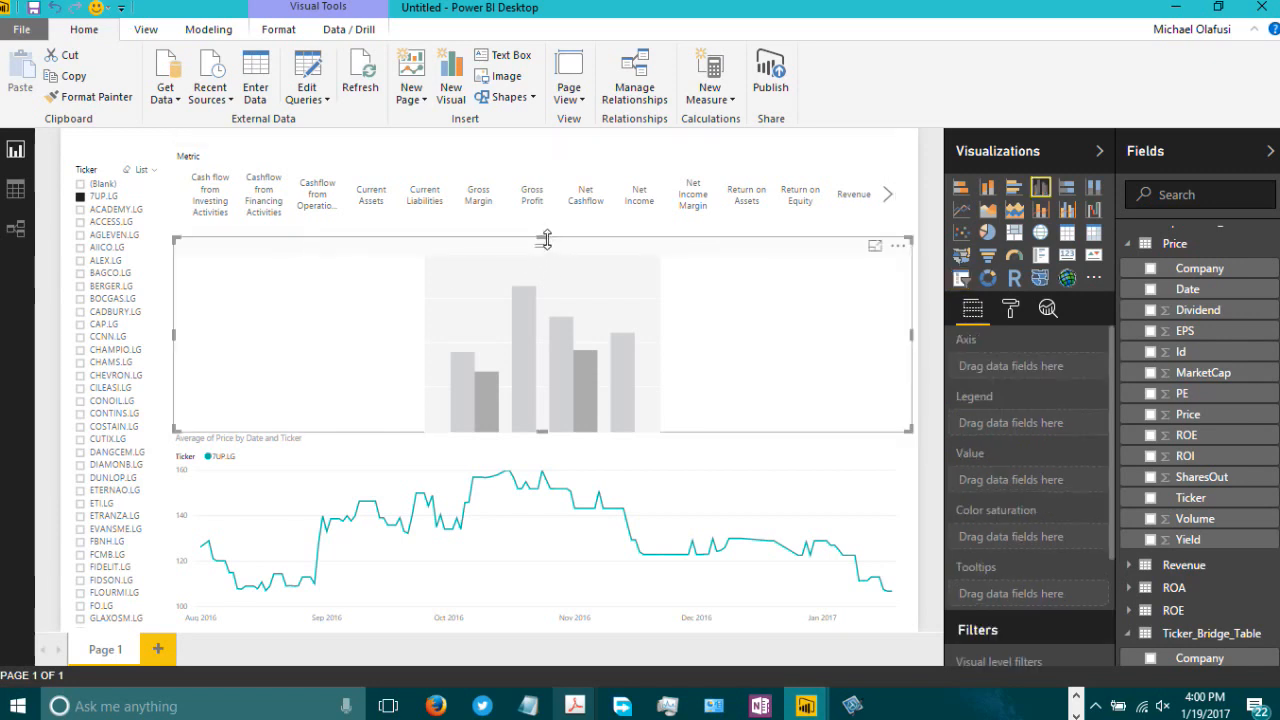
pyautogui.moveTo(545, 240); pyautogui.dragTo(553, 230)
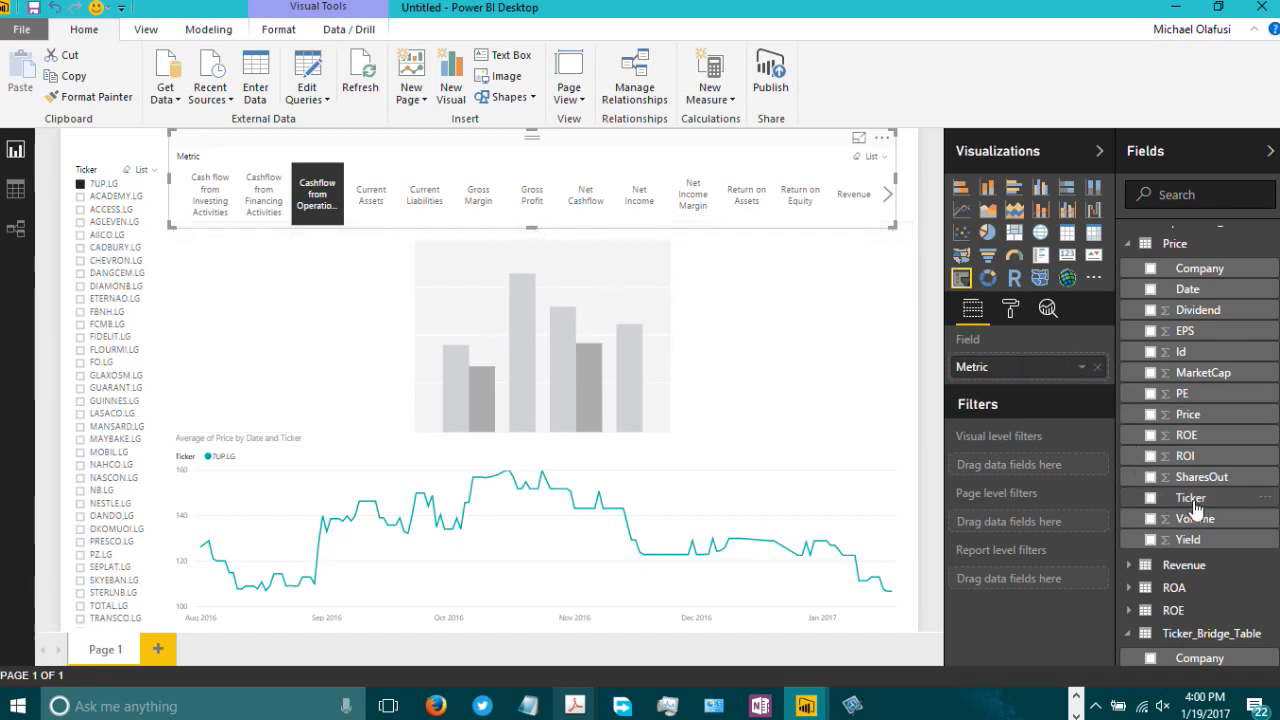
# Step: Add the Metrics table's Year field to the column chart's axis and Value to its values
pyautogui.scroll(4, 1190, 500)
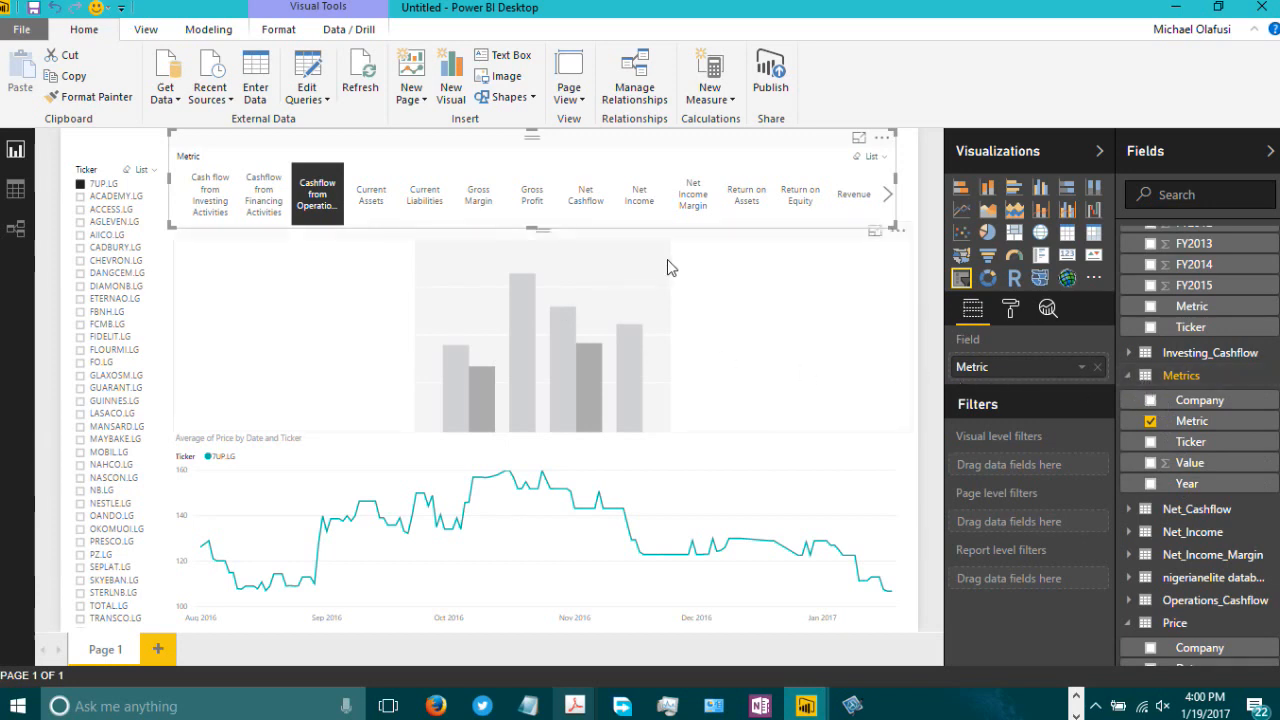
pyautogui.click(728, 290)
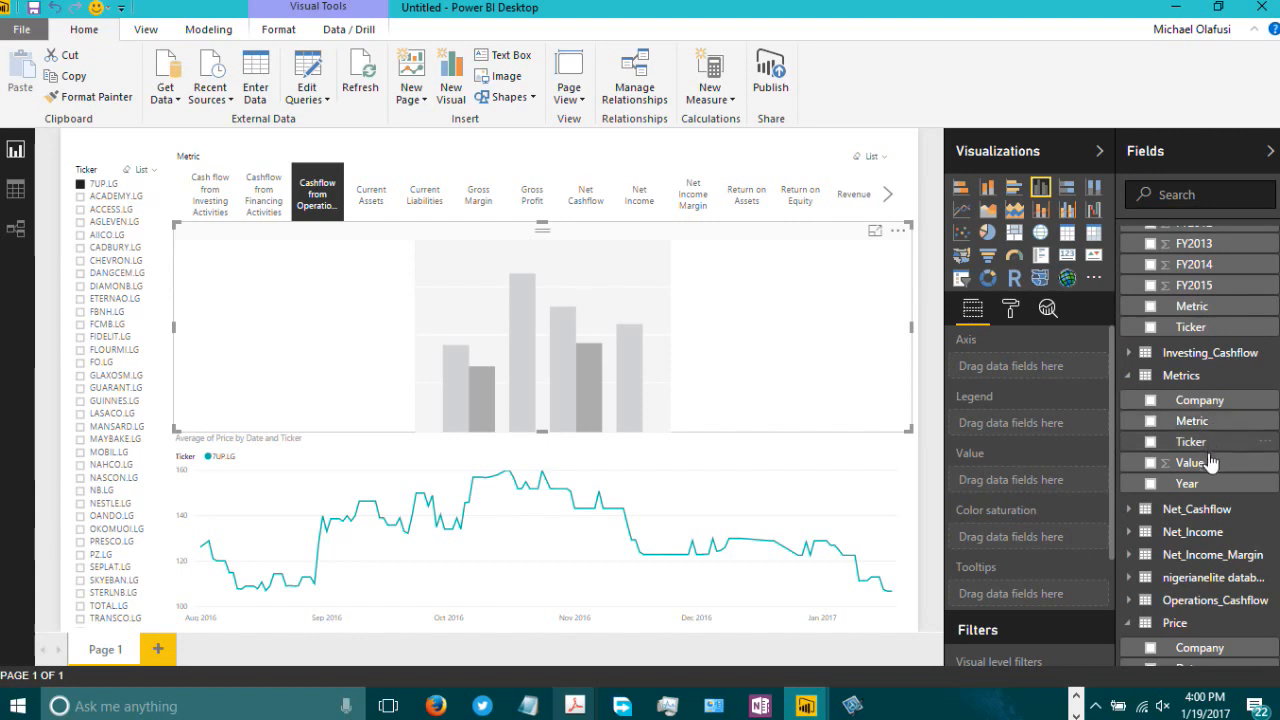
pyautogui.moveTo(1207, 487); pyautogui.dragTo(1223, 394)
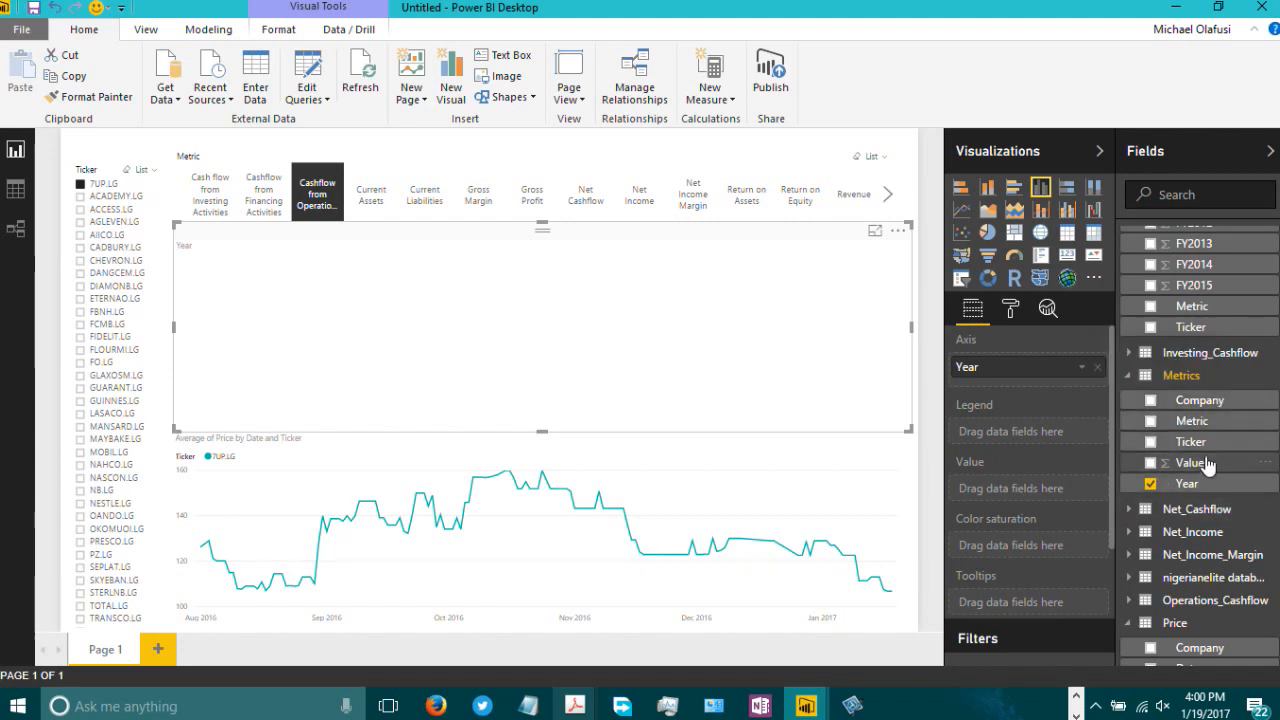
pyautogui.moveTo(1203, 472); pyautogui.dragTo(1008, 490)
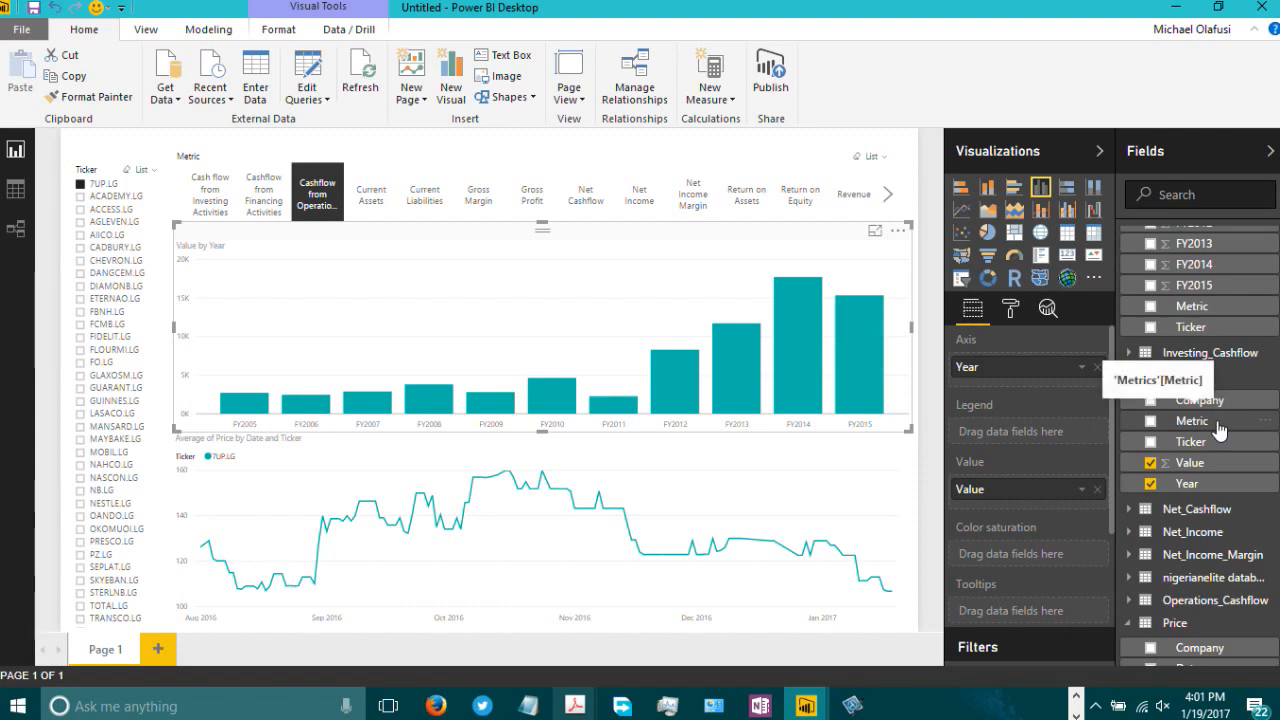
# Step: Add Metric as the column chart's legend and toggle Cashflow from Financing Activities in the Metric slicer
pyautogui.moveTo(1213, 428); pyautogui.dragTo(1057, 452)
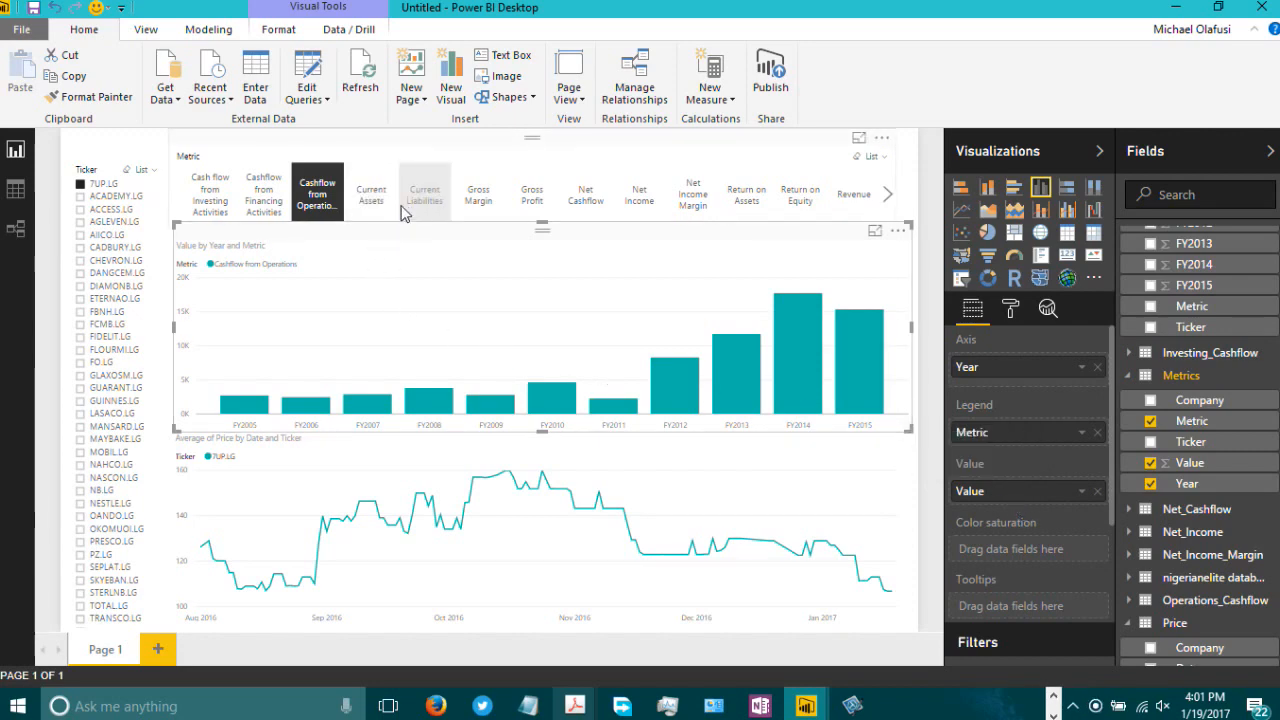
pyautogui.keyDown('ctrl'); pyautogui.click(265, 205); pyautogui.keyUp('ctrl')
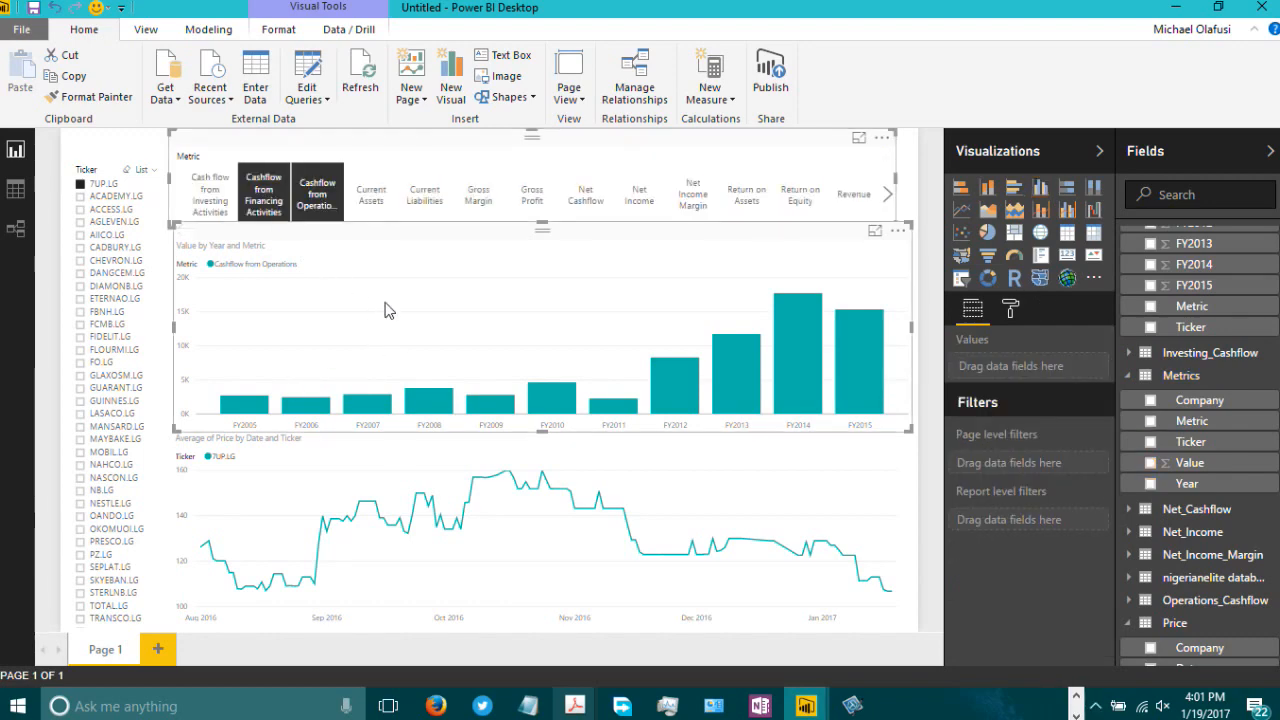
pyautogui.click(268, 198)
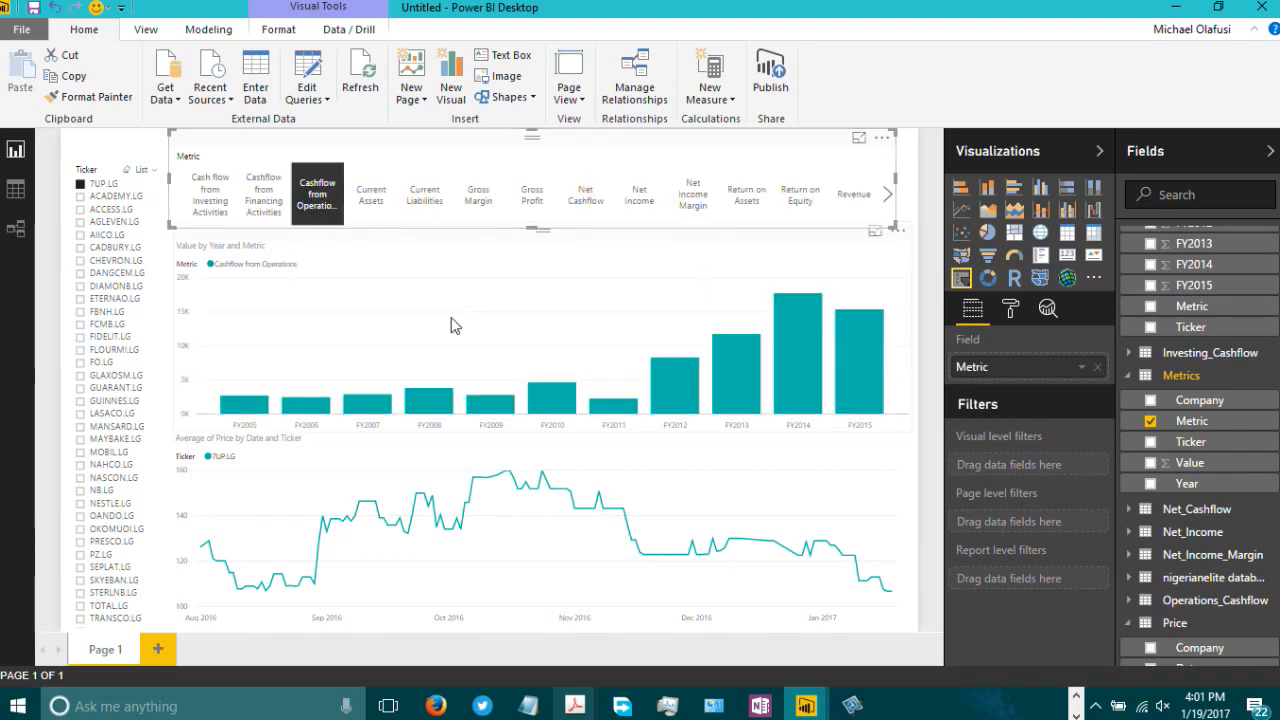
# Step: Use Company as the column chart's legend and widen the Metric slicer slightly
pyautogui.click(511, 253)
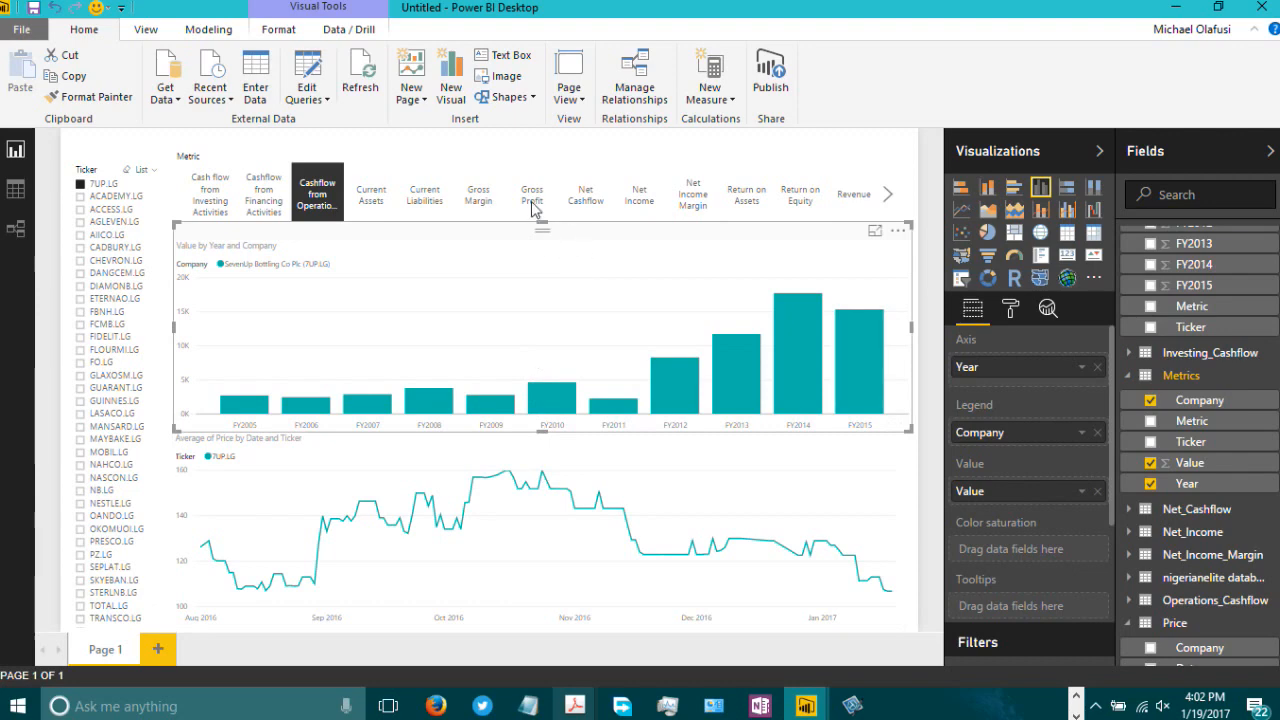
pyautogui.click(494, 150)
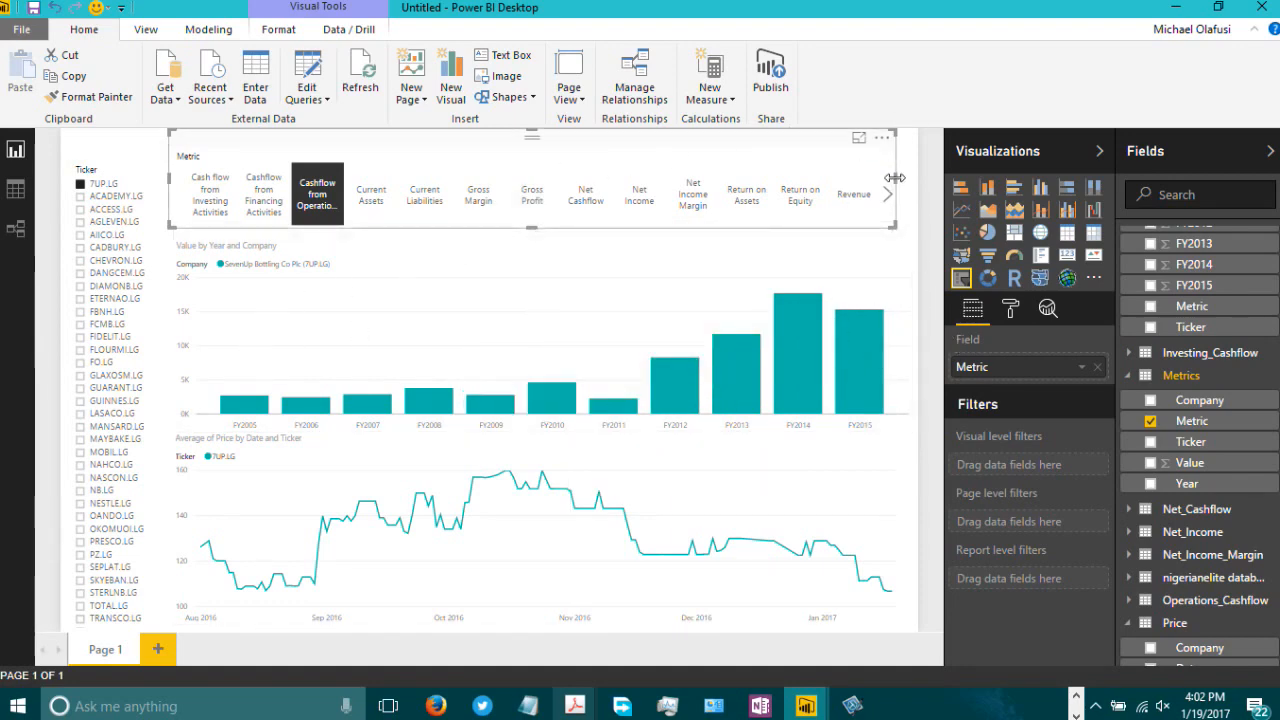
pyautogui.moveTo(896, 180); pyautogui.dragTo(909, 179)
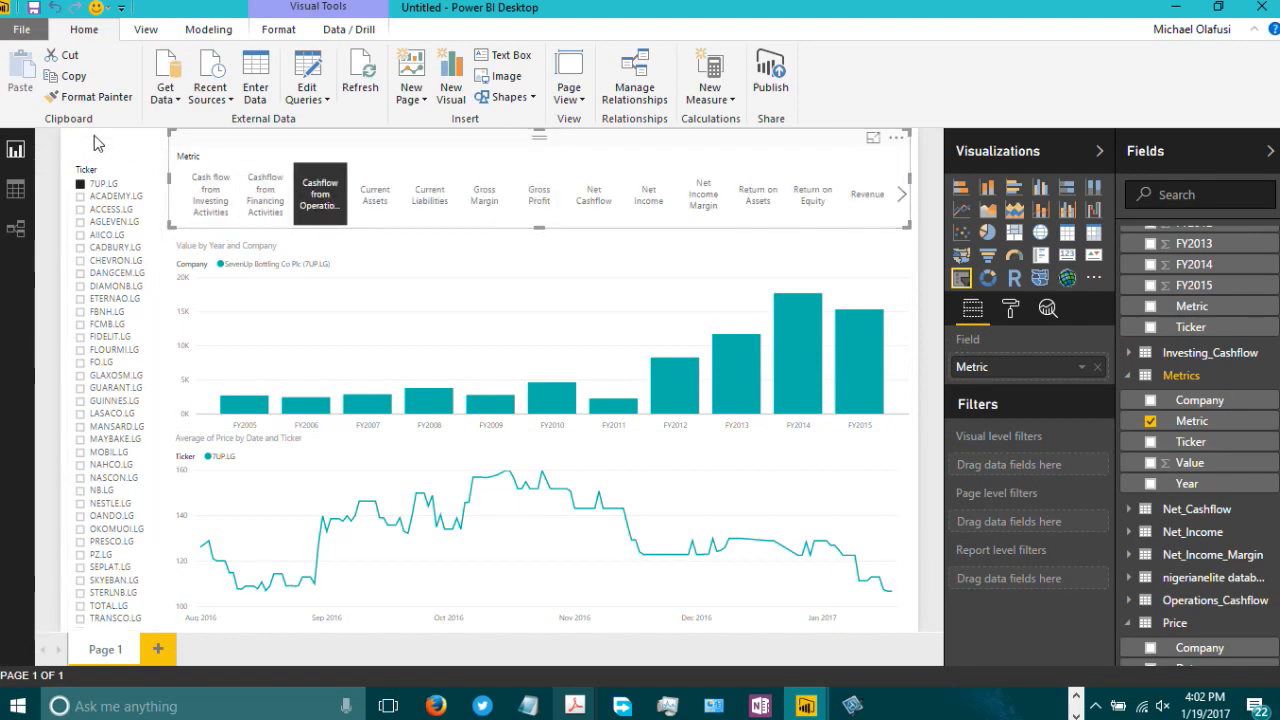
pyautogui.click(96, 144)
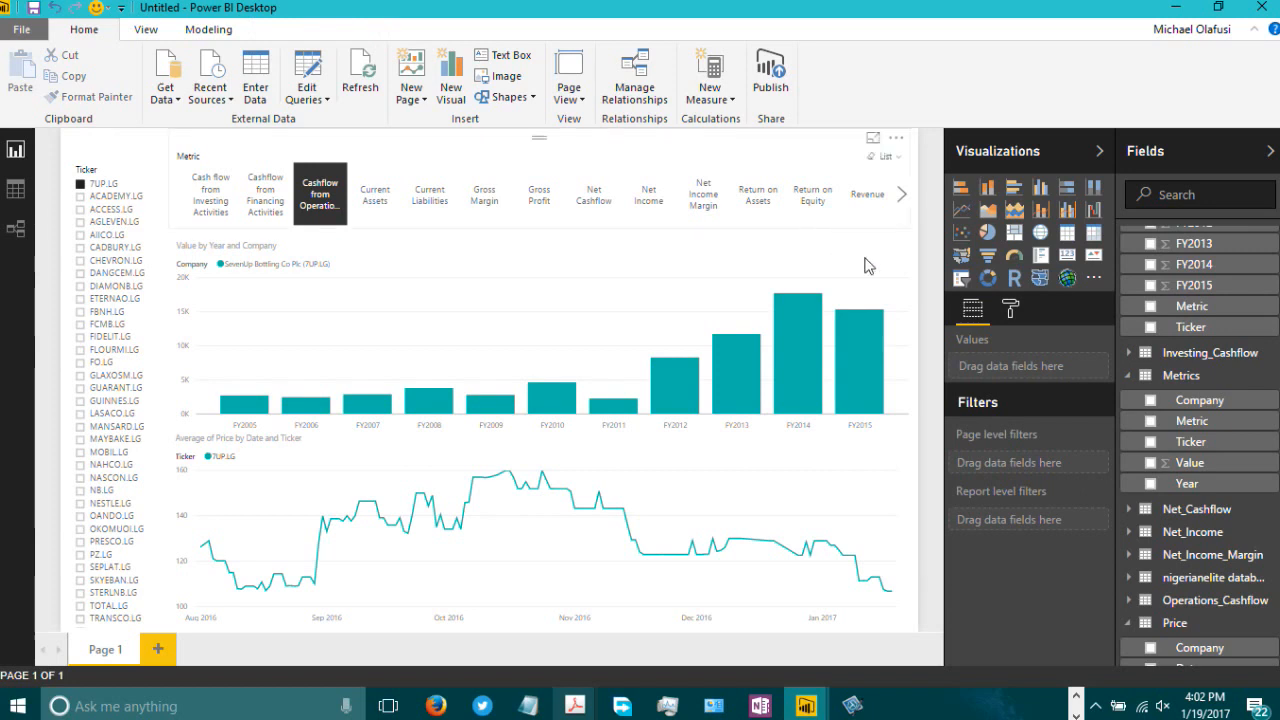
# Step: Set the report page background colour to black
pyautogui.click(1010, 312)
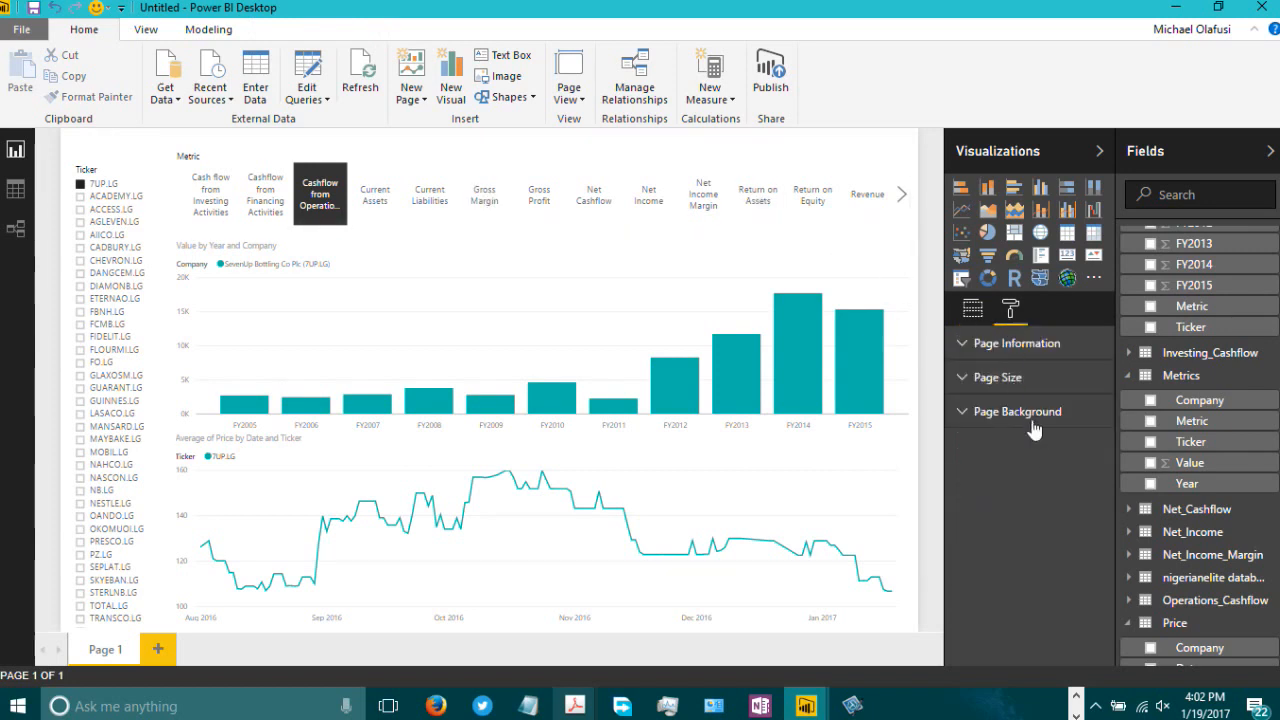
pyautogui.click(1034, 430)
pyautogui.click(1090, 452)
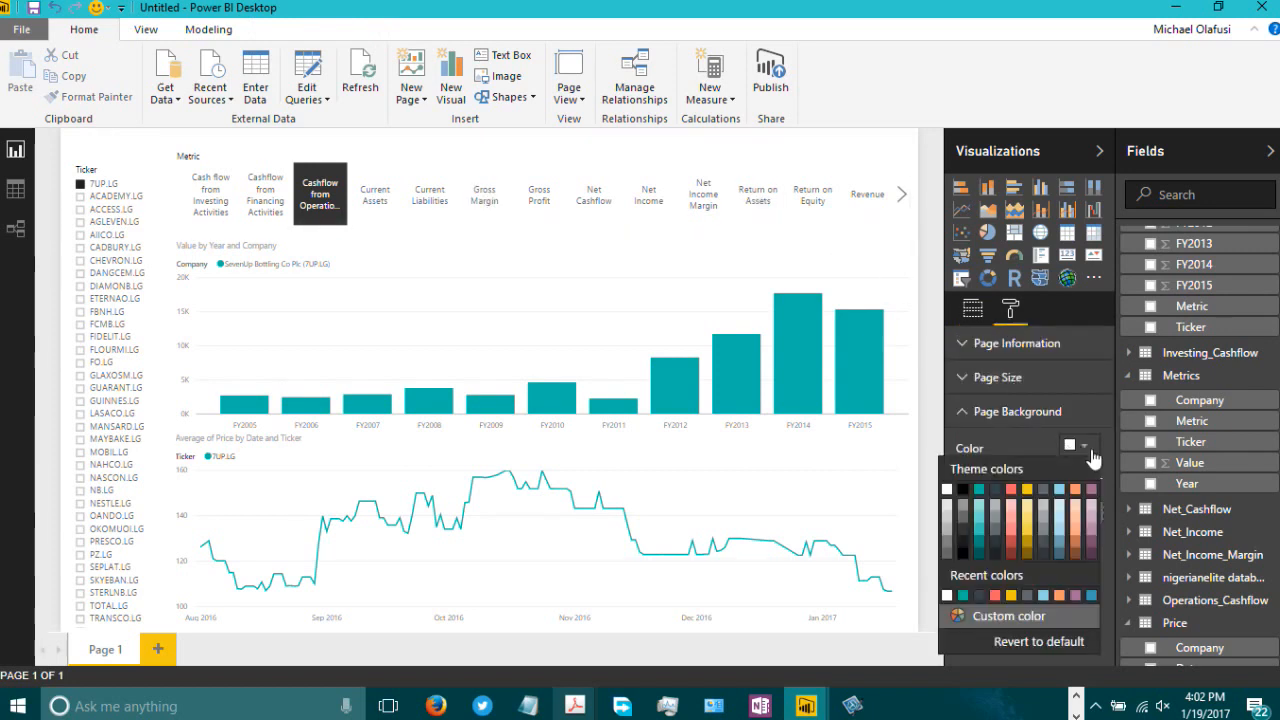
pyautogui.click(962, 490)
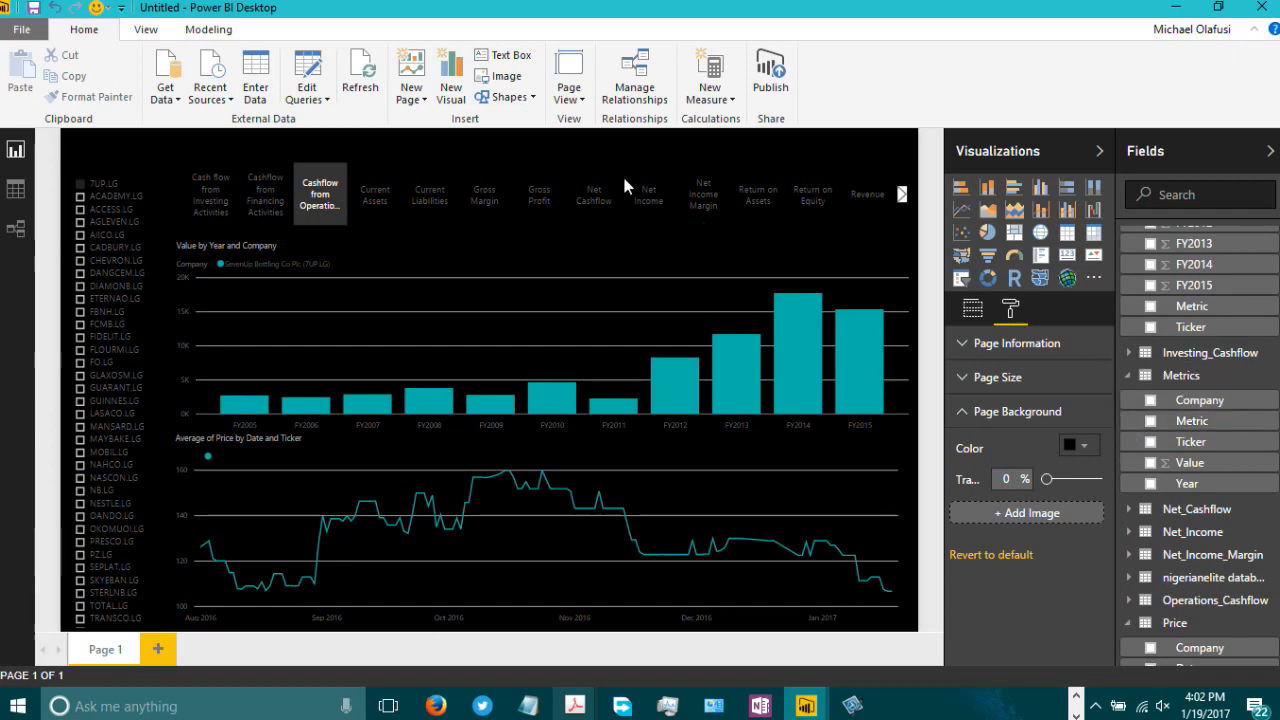
# Step: Turn the Metric slicer's background on and then off again
pyautogui.click(358, 172)
pyautogui.click(1012, 310)
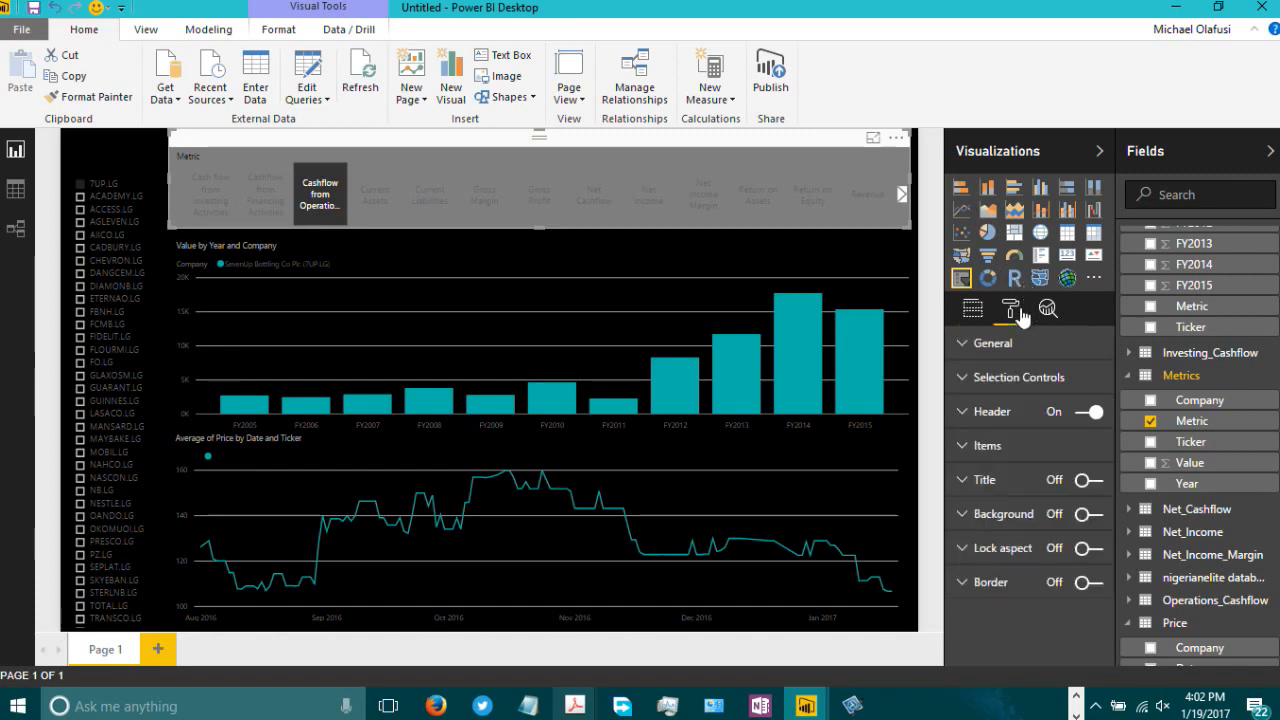
pyautogui.click(966, 350)
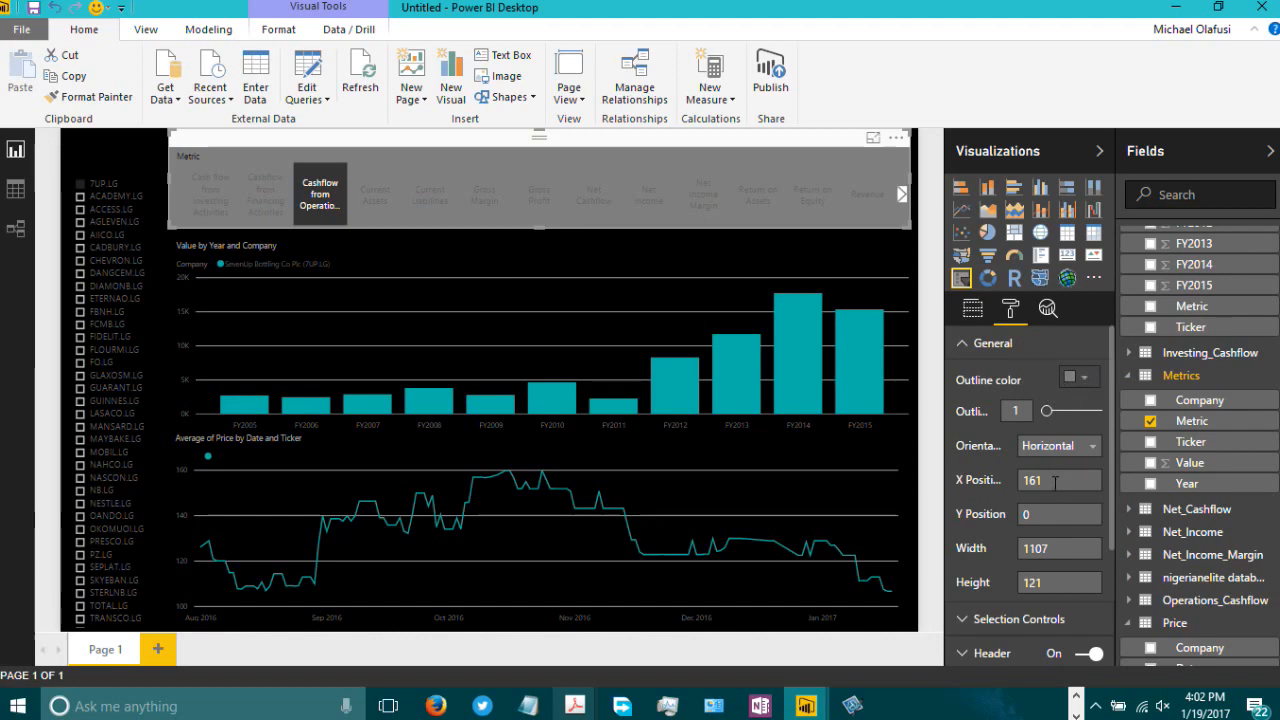
pyautogui.scroll(-3, 1056, 484)
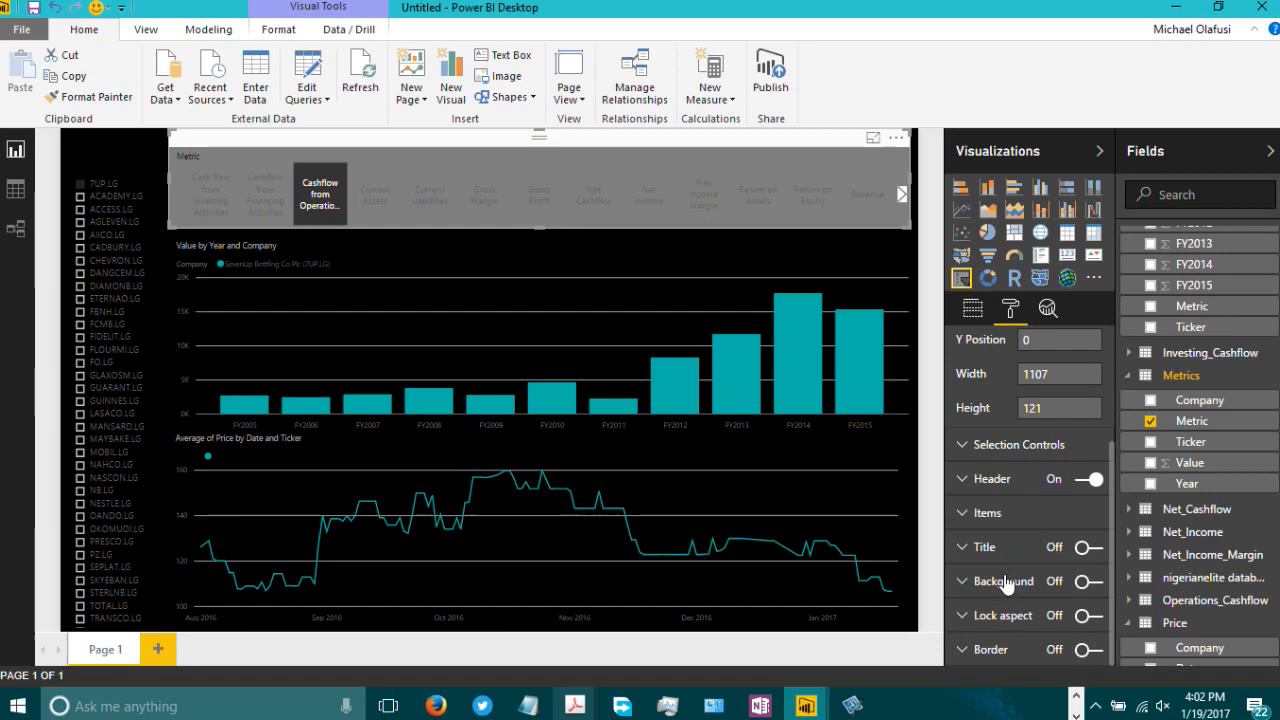
pyautogui.click(1094, 588)
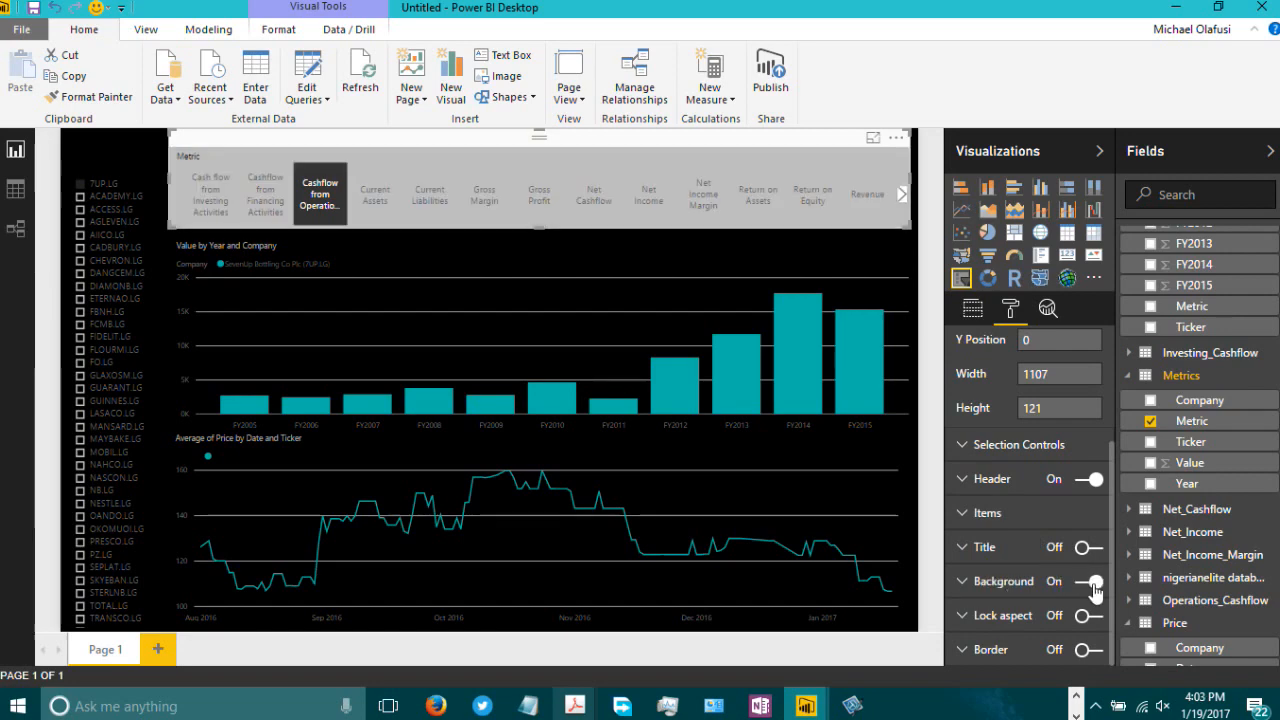
pyautogui.click(1094, 587)
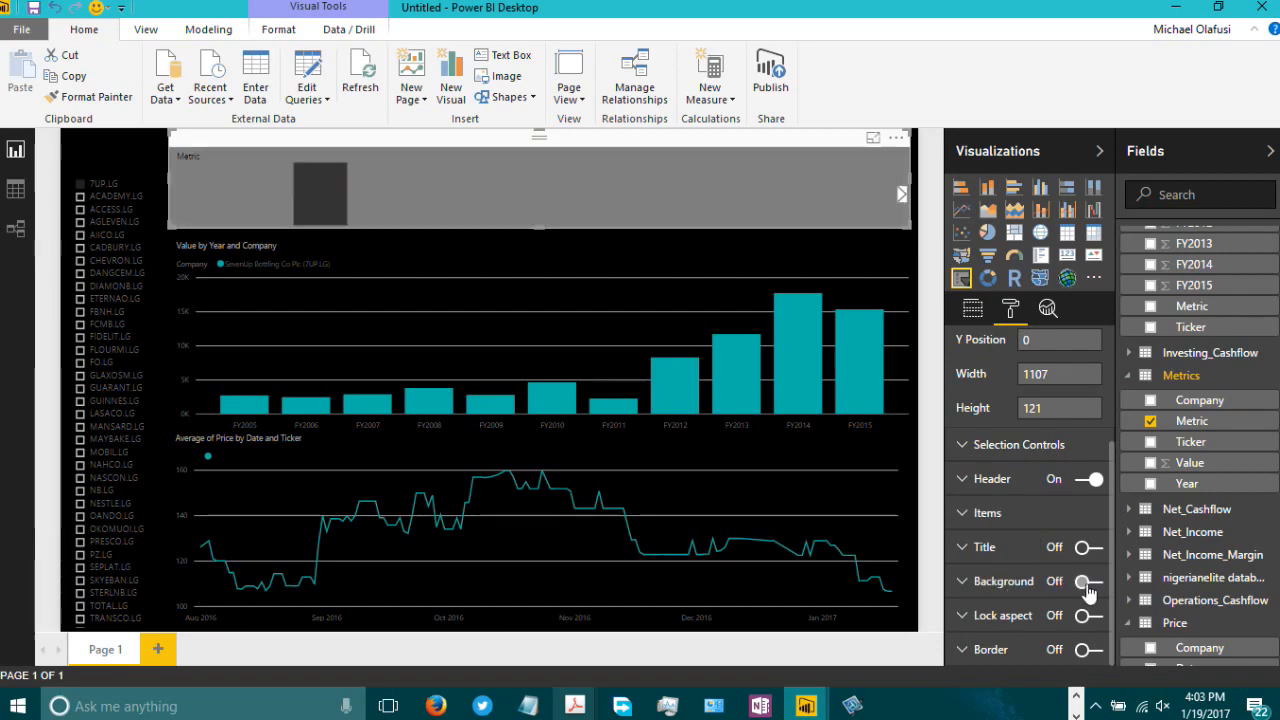
# Step: Revert the page background colour to its default
pyautogui.click(96, 135)
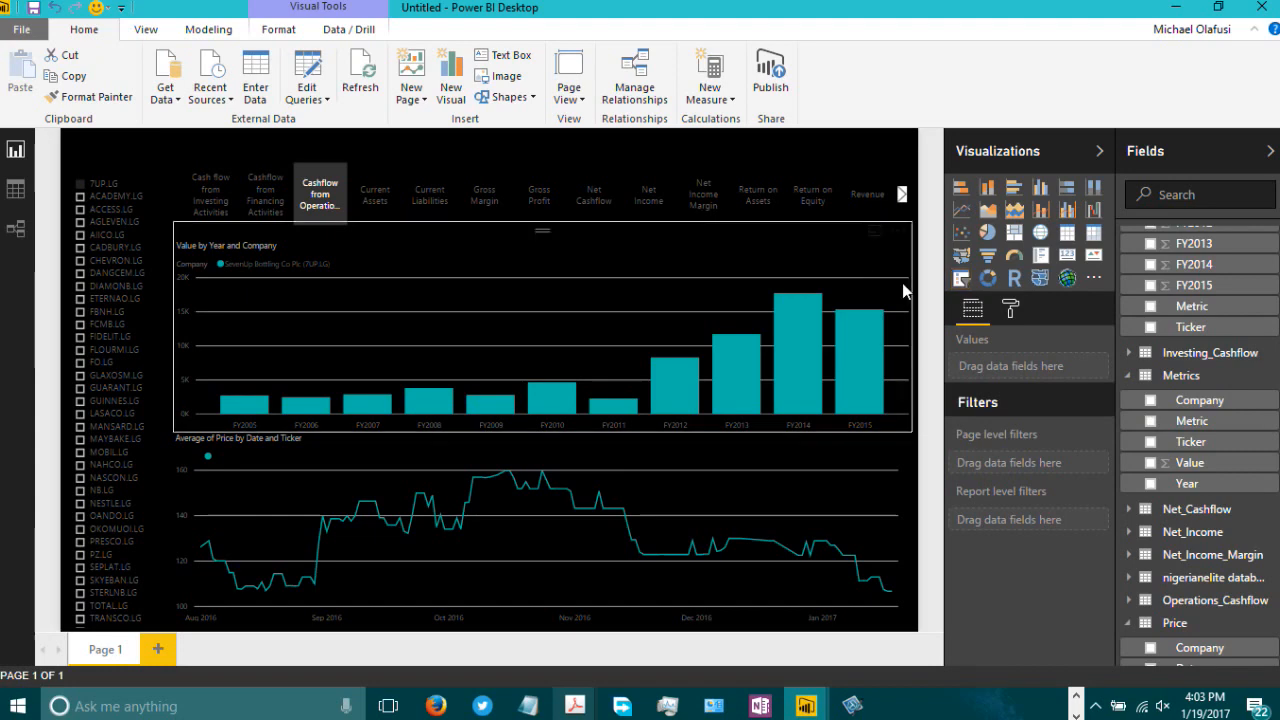
pyautogui.click(1012, 312)
pyautogui.click(970, 413)
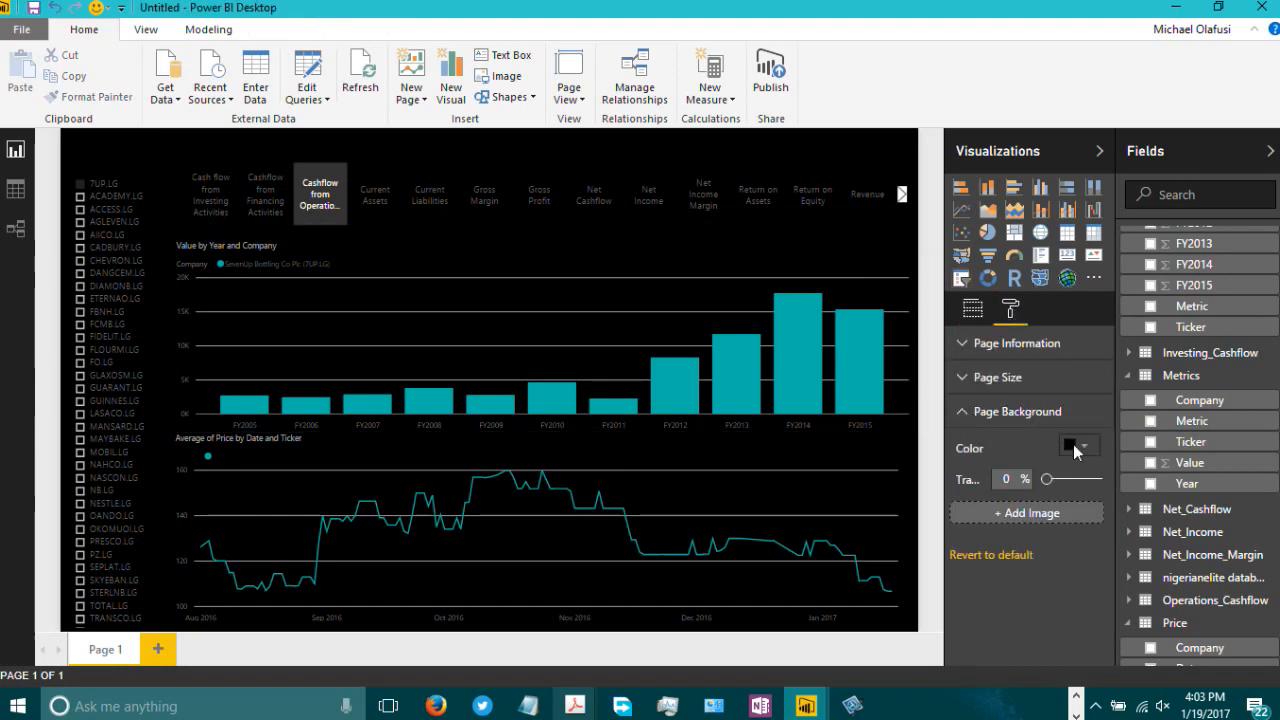
pyautogui.click(1008, 556)
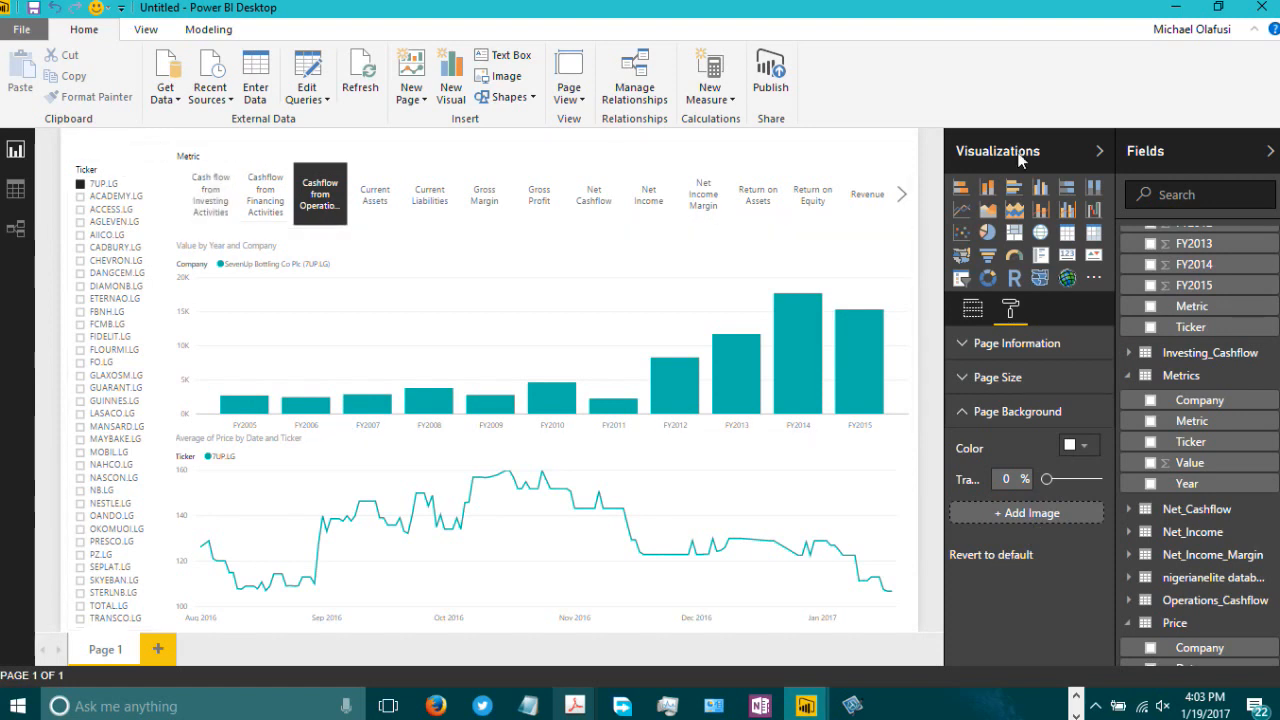
# Step: Collapse the Visualizations and Fields panes and filter the report to ACCESS.LG in the Ticker slicer
pyautogui.click(1099, 151)
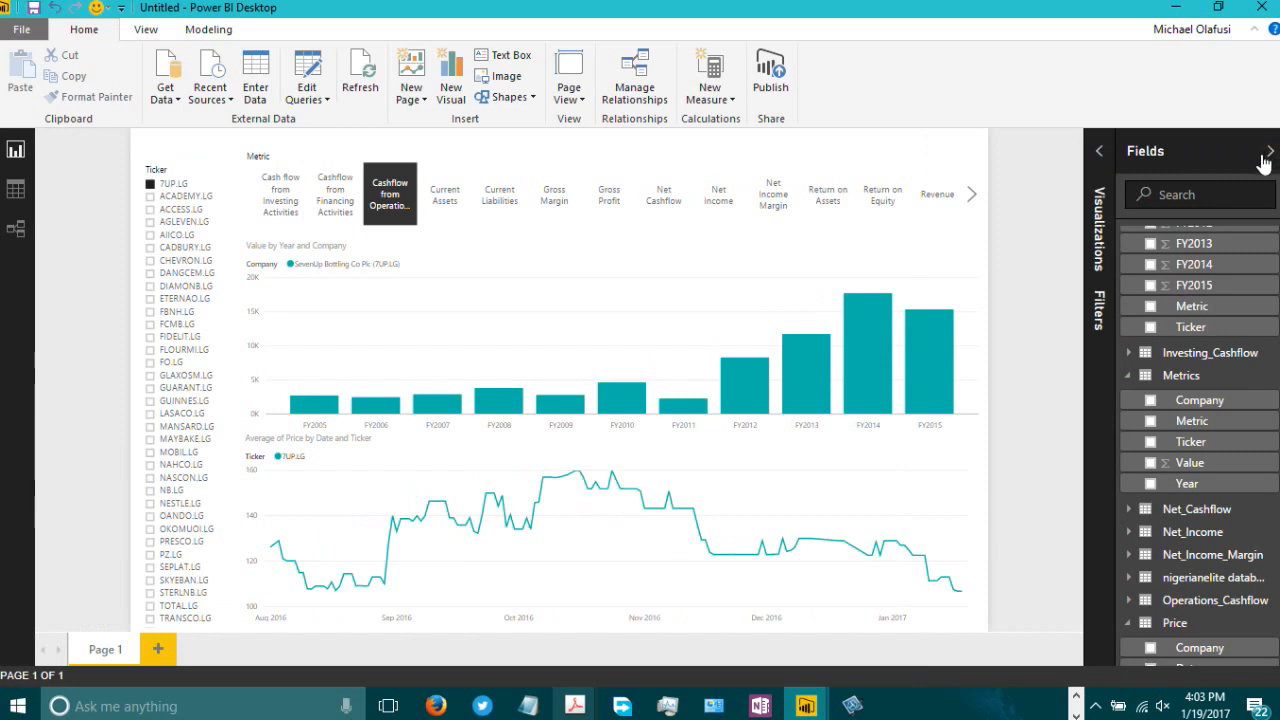
pyautogui.click(1269, 152)
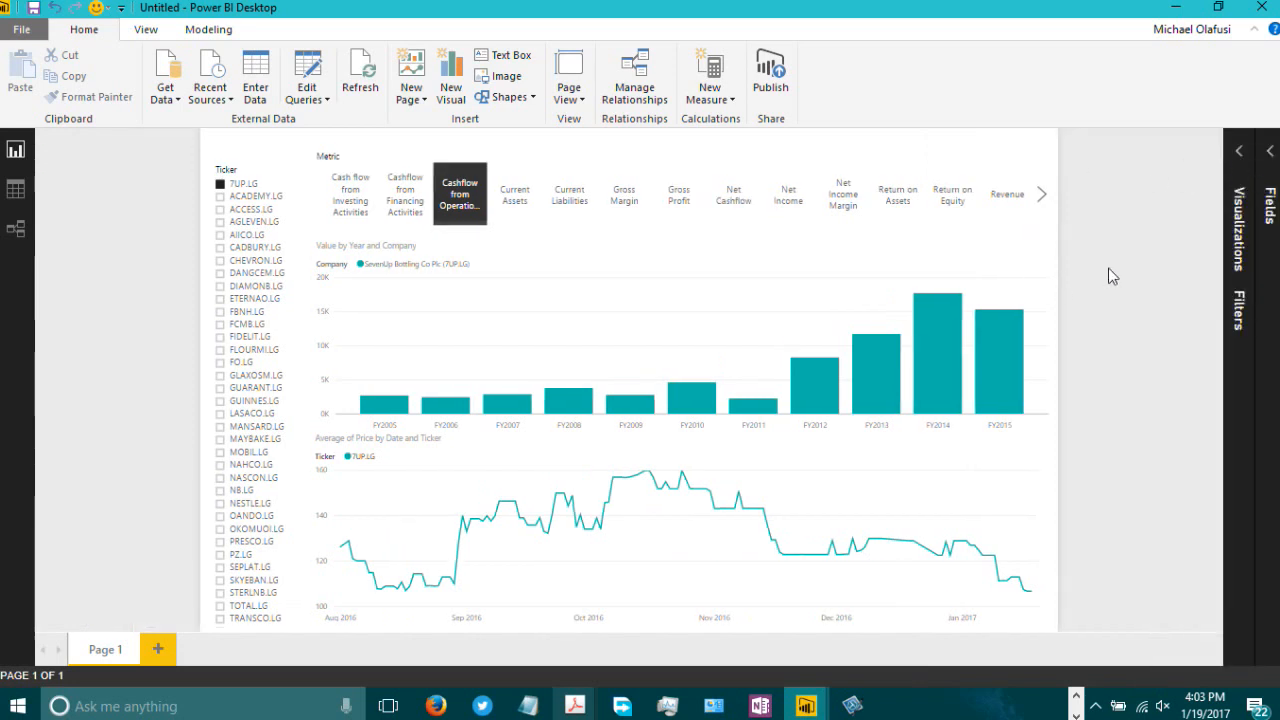
pyautogui.click(257, 210)
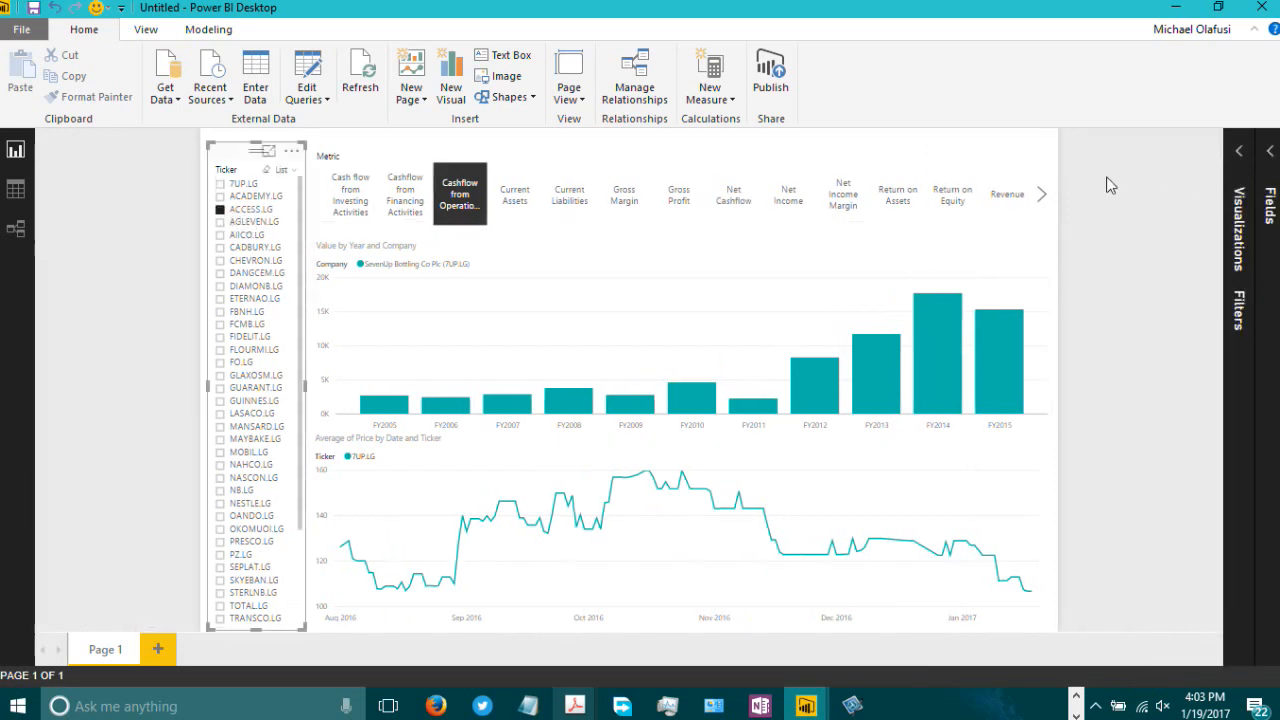
# Step: Collapse the ribbon and pin it open again
pyautogui.doubleClick(97, 36)
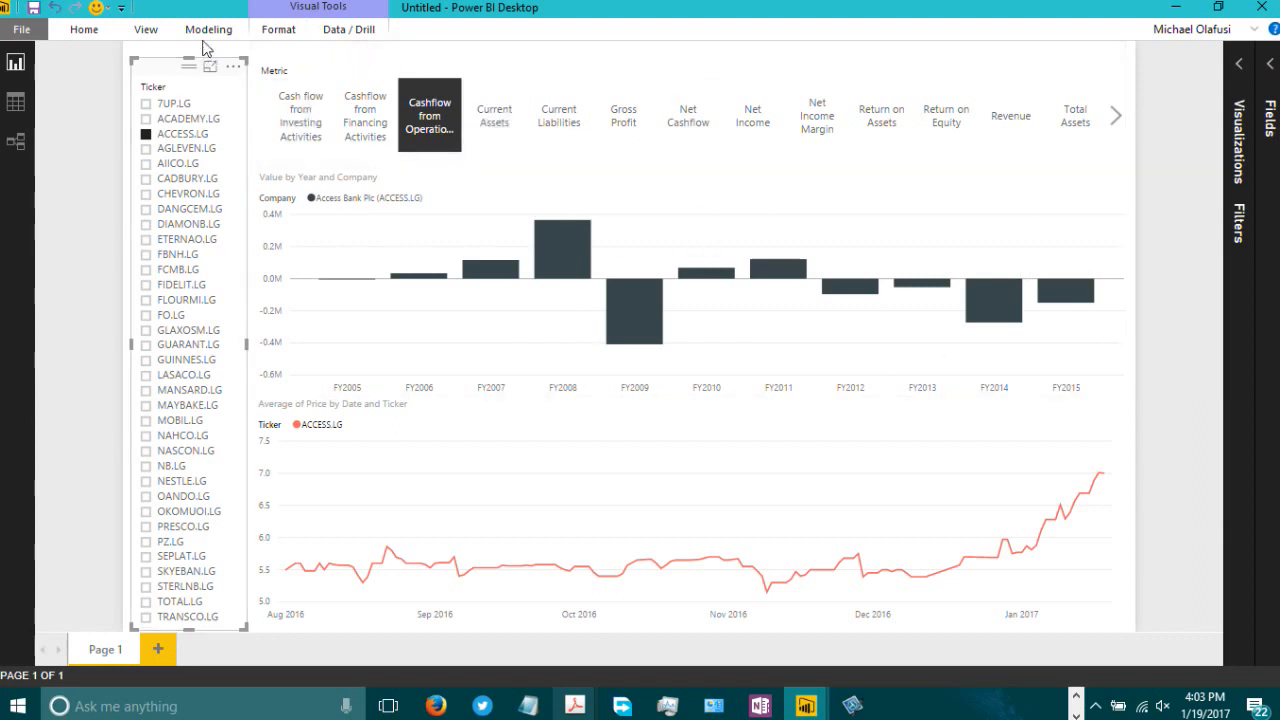
pyautogui.click(135, 38)
pyautogui.click(84, 40)
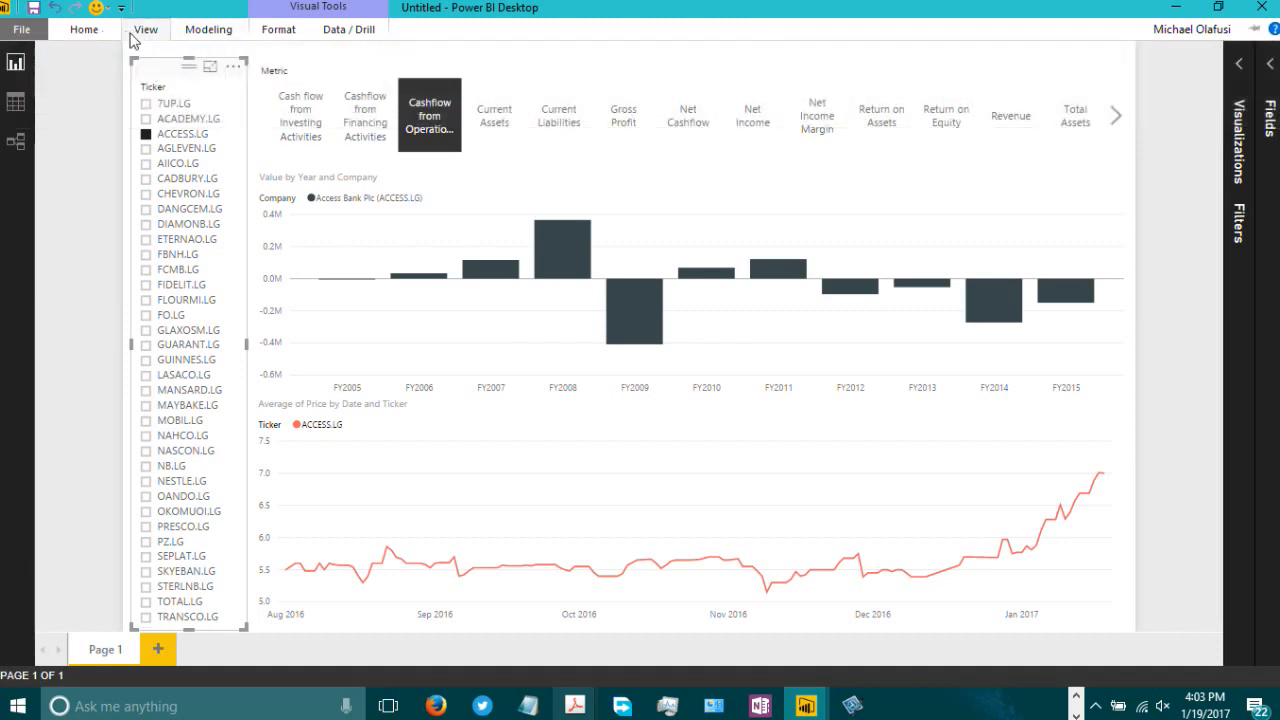
pyautogui.click(480, 54)
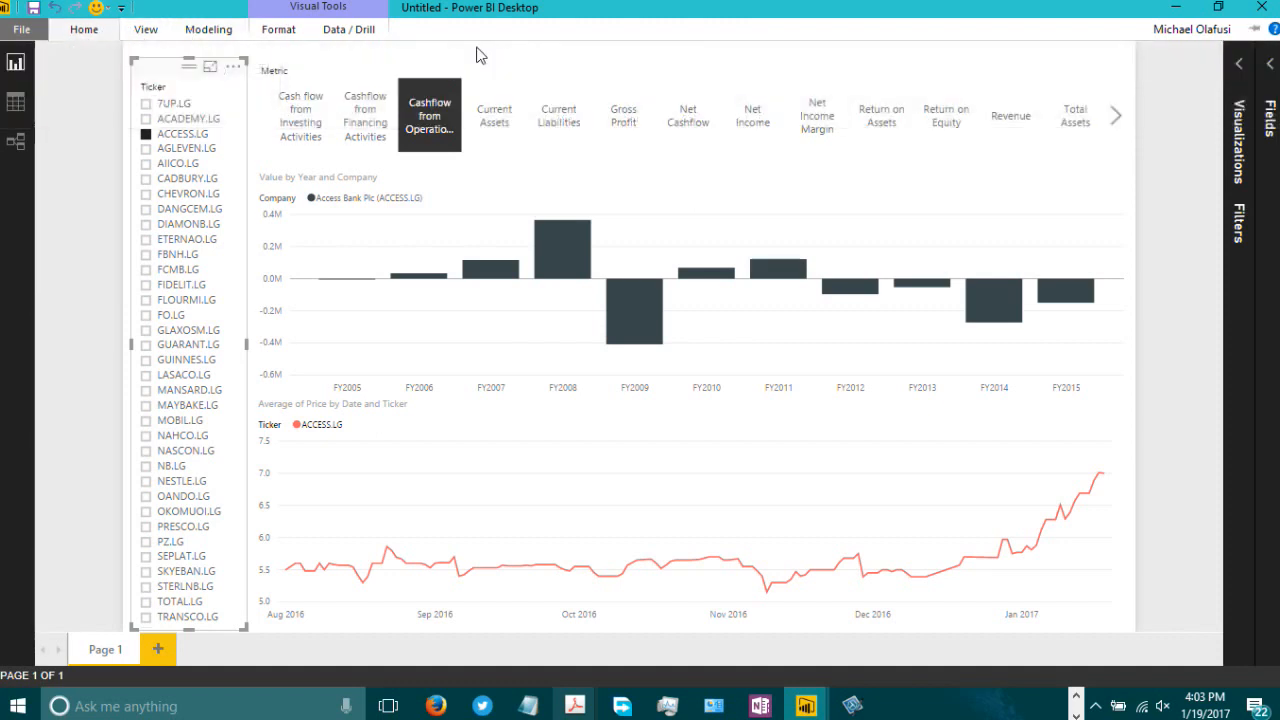
pyautogui.click(208, 30)
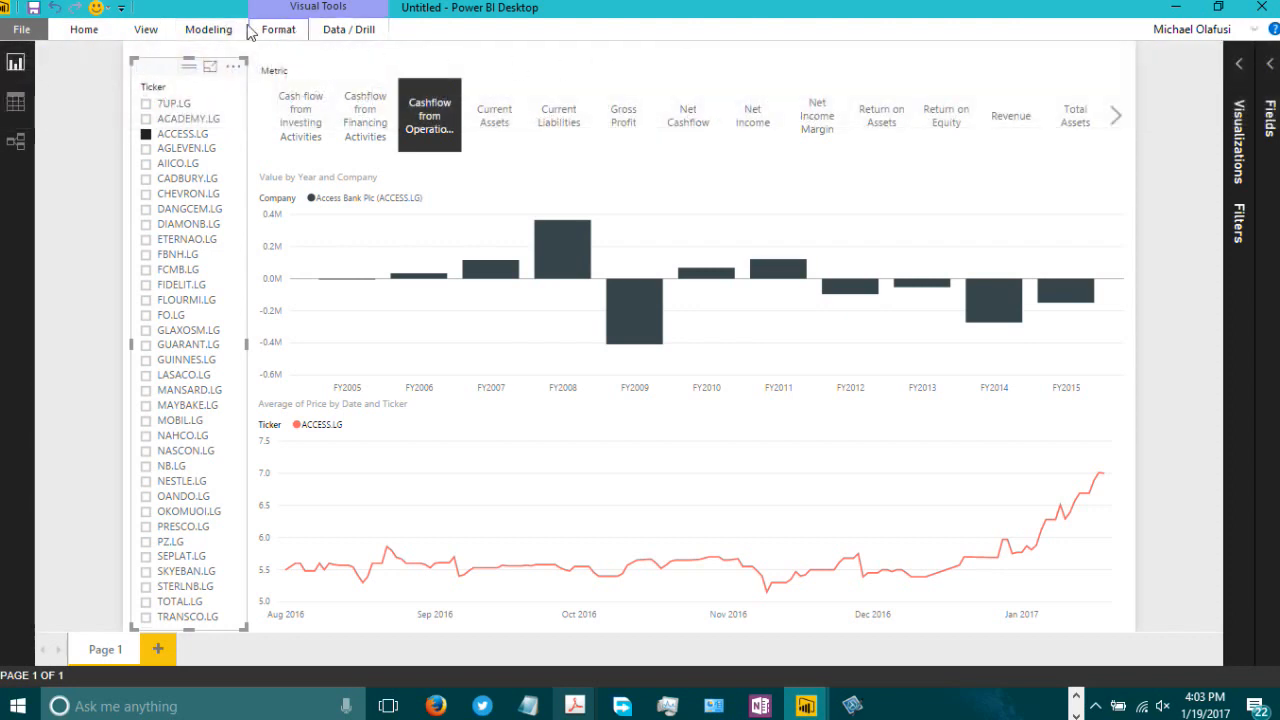
pyautogui.click(208, 29)
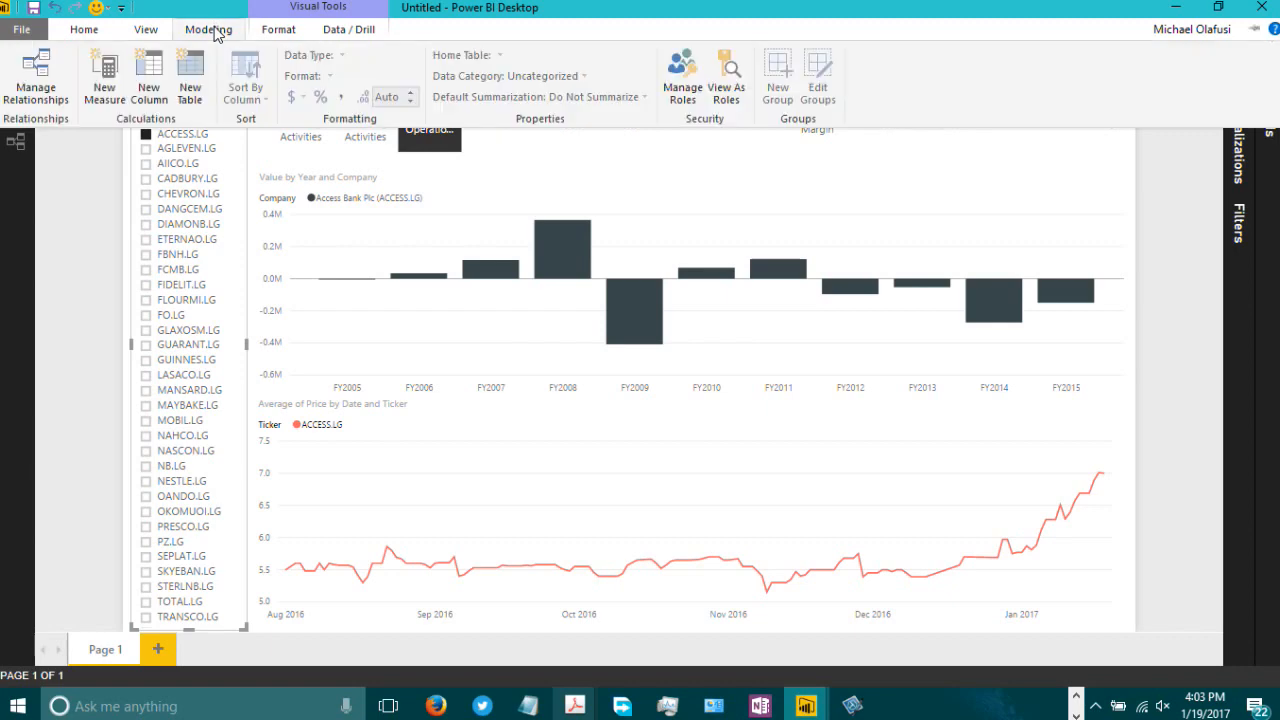
pyautogui.doubleClick(213, 30)
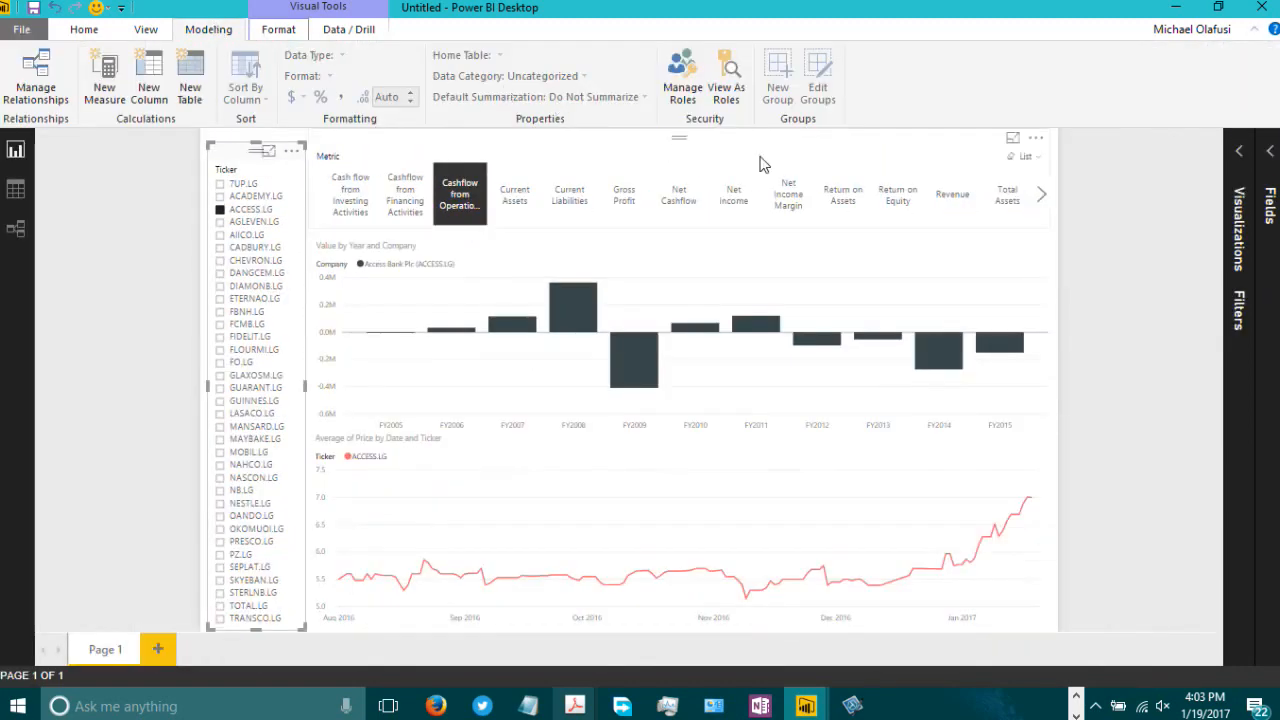
# Step: Switch to the December Training report to compare its layout, then return to the current report
pyautogui.click(805, 706)
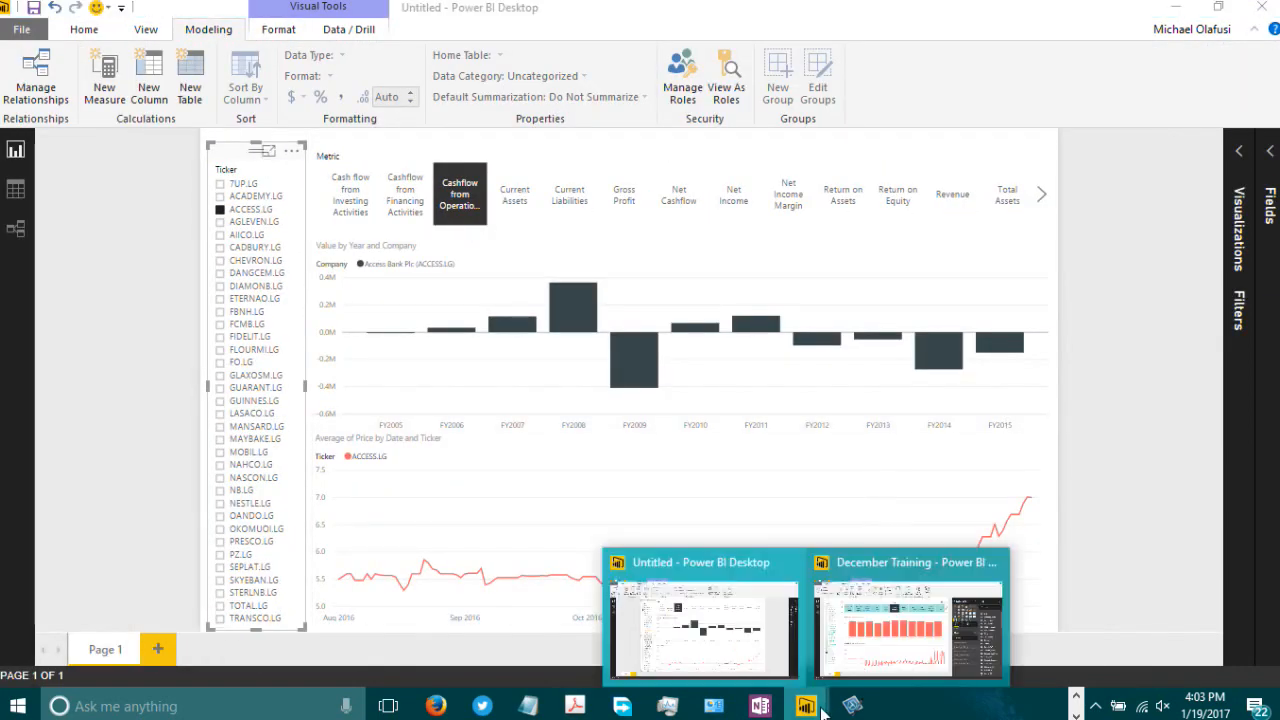
pyautogui.click(884, 630)
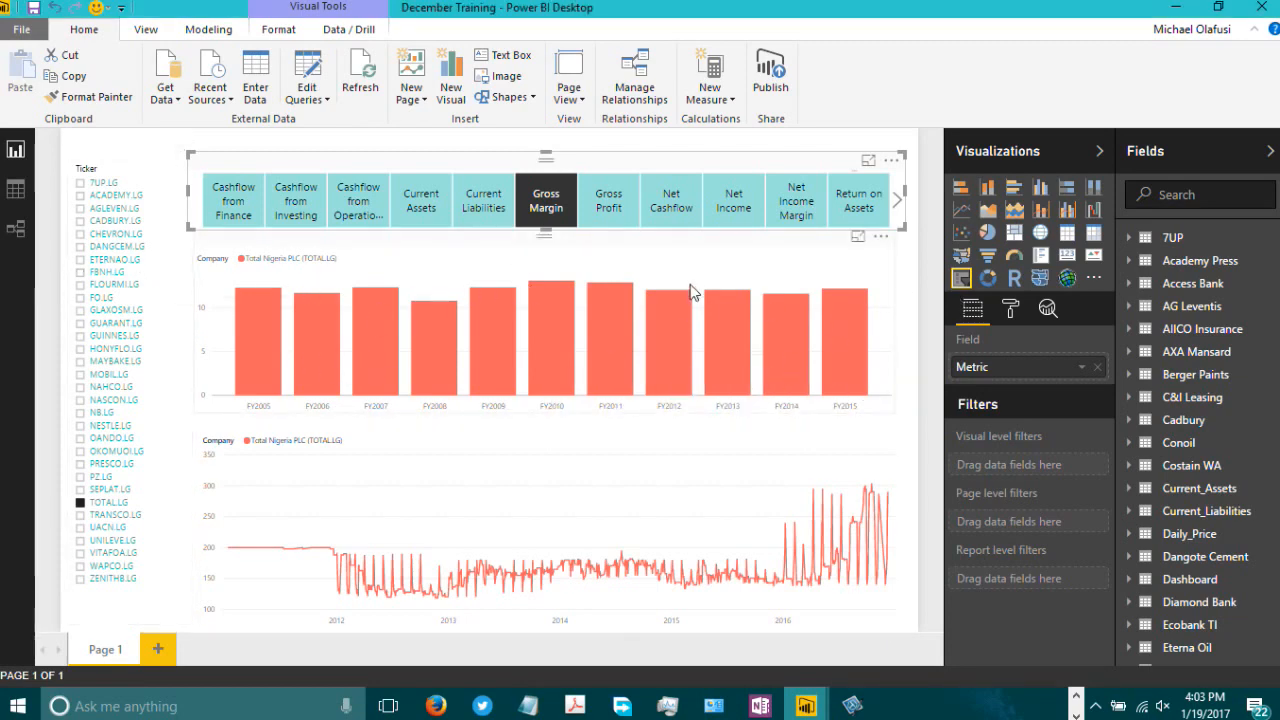
pyautogui.click(918, 312)
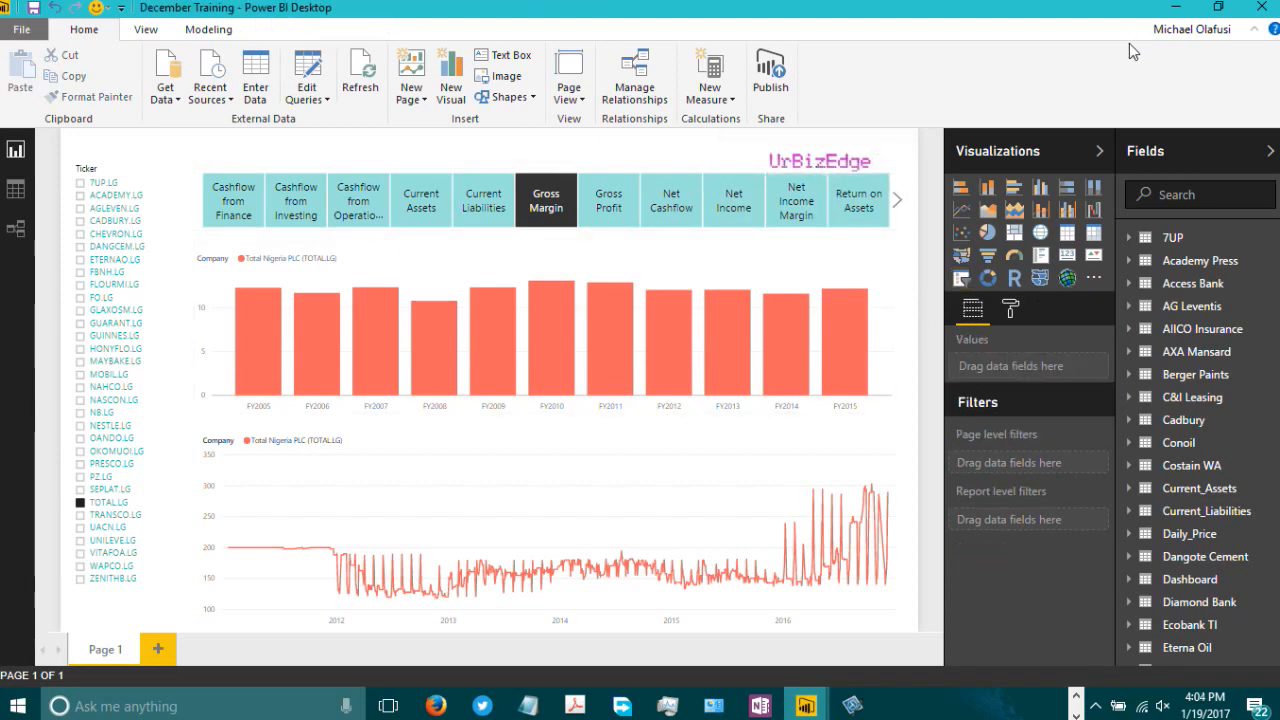
pyautogui.click(1175, 12)
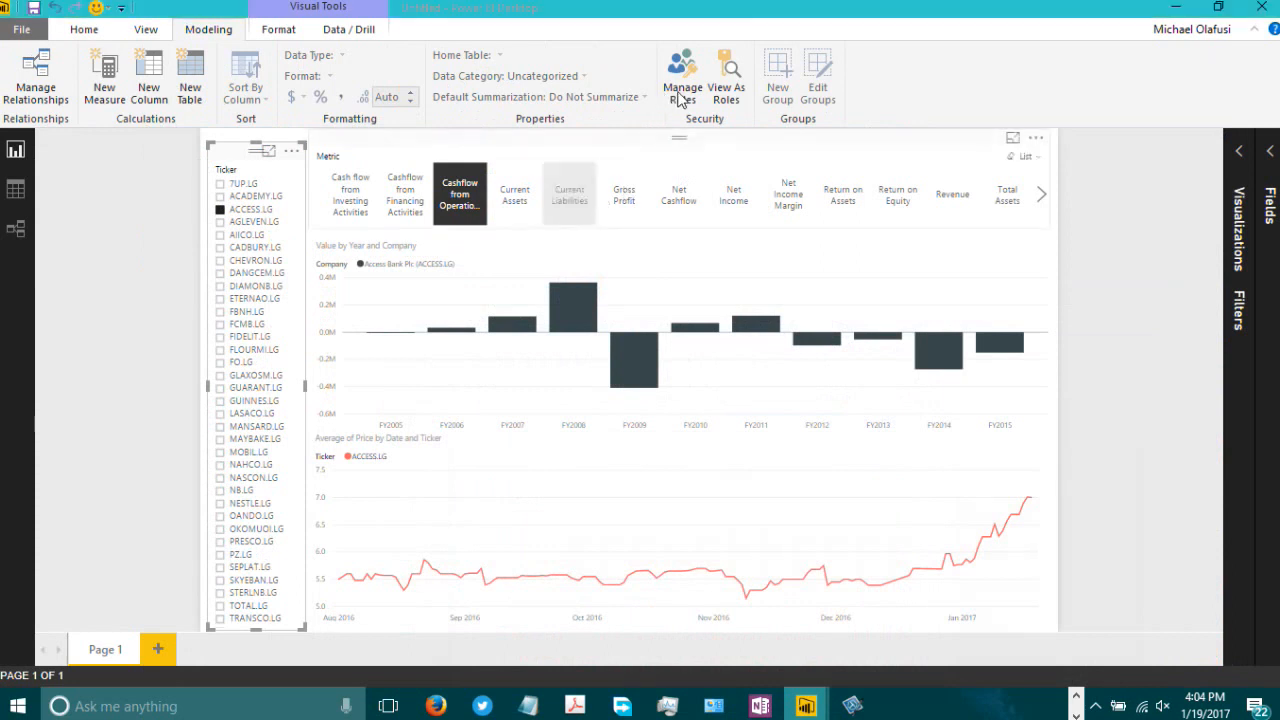
pyautogui.click(279, 30)
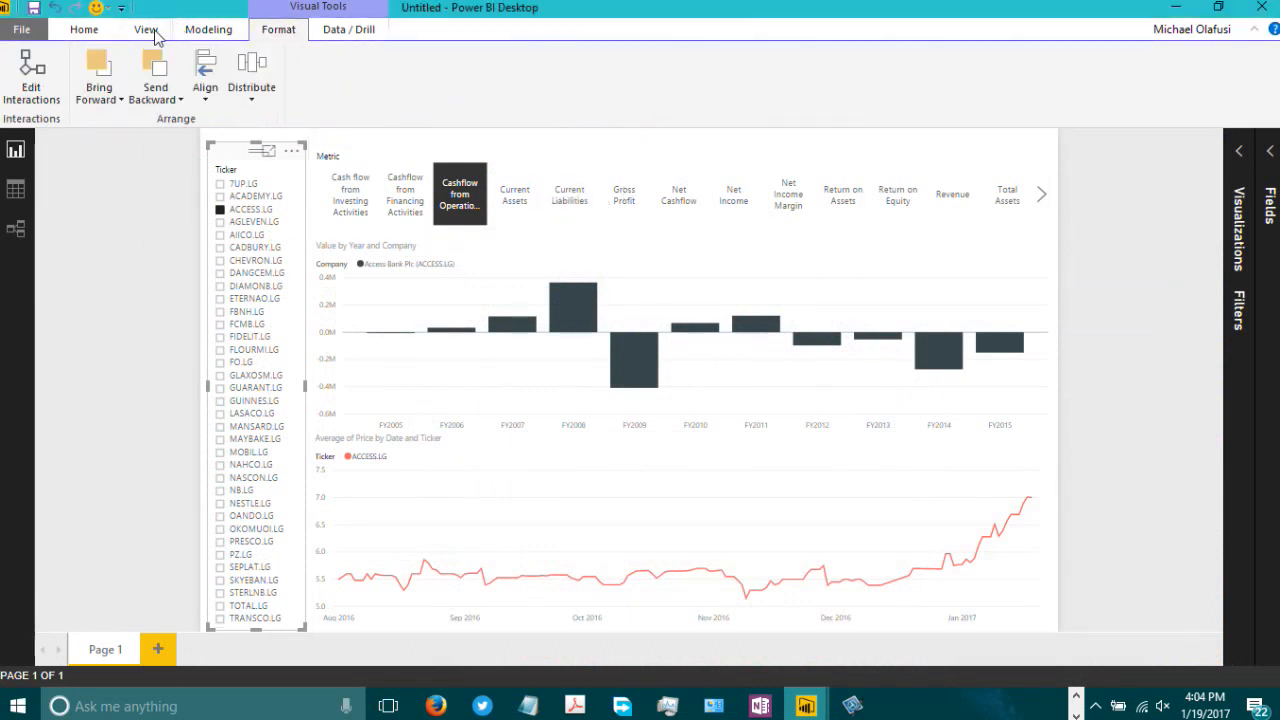
pyautogui.click(146, 30)
pyautogui.click(99, 35)
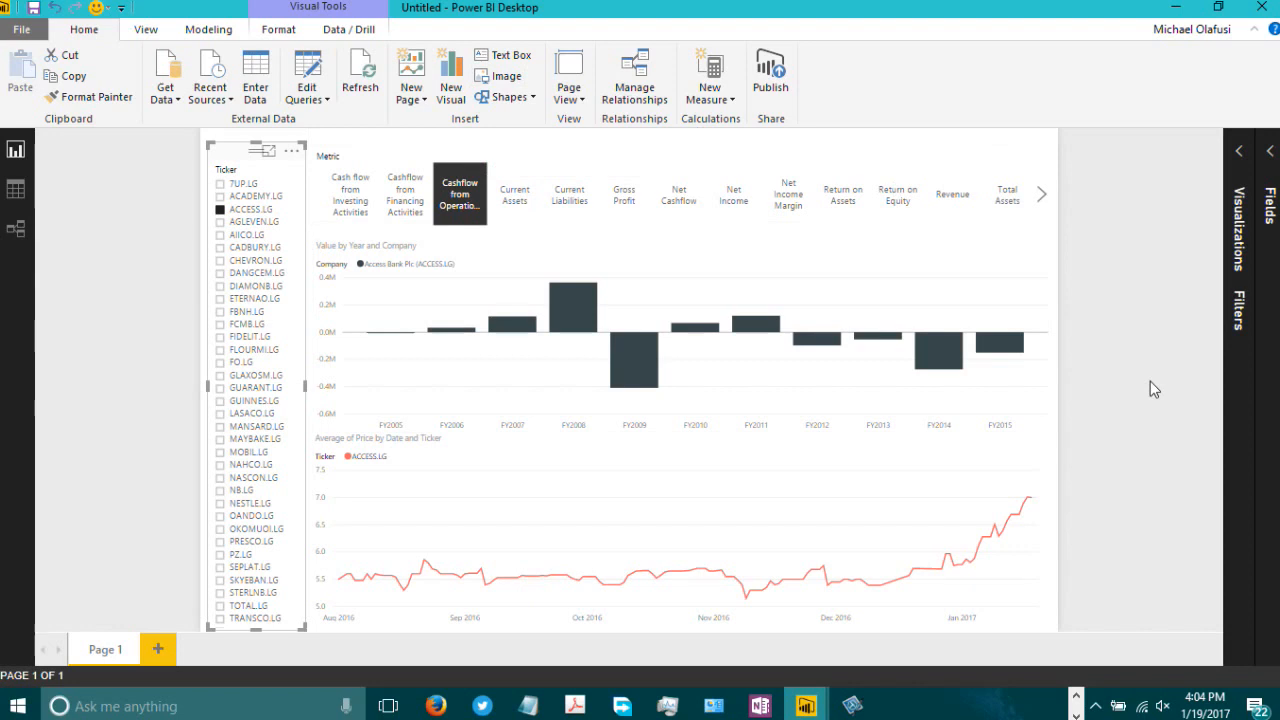
# Step: Publish the report, saving it first as January Webinar in the Power BI folder
pyautogui.click(777, 93)
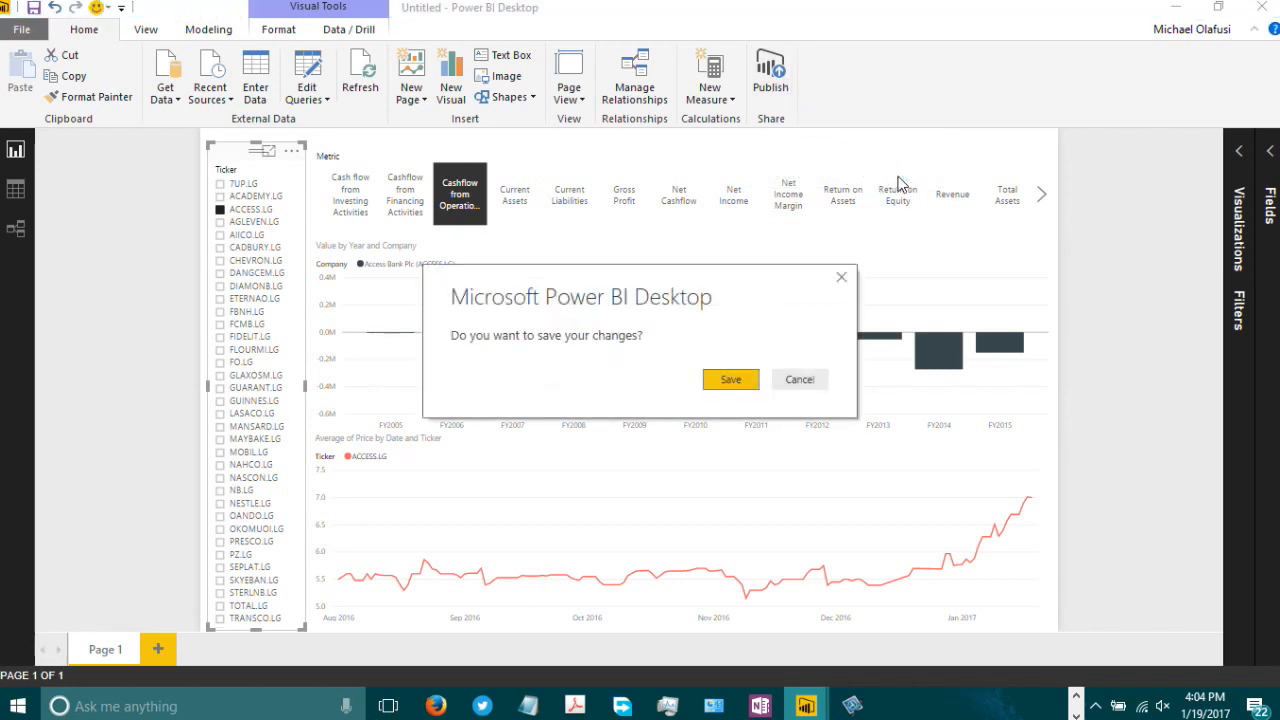
pyautogui.click(731, 381)
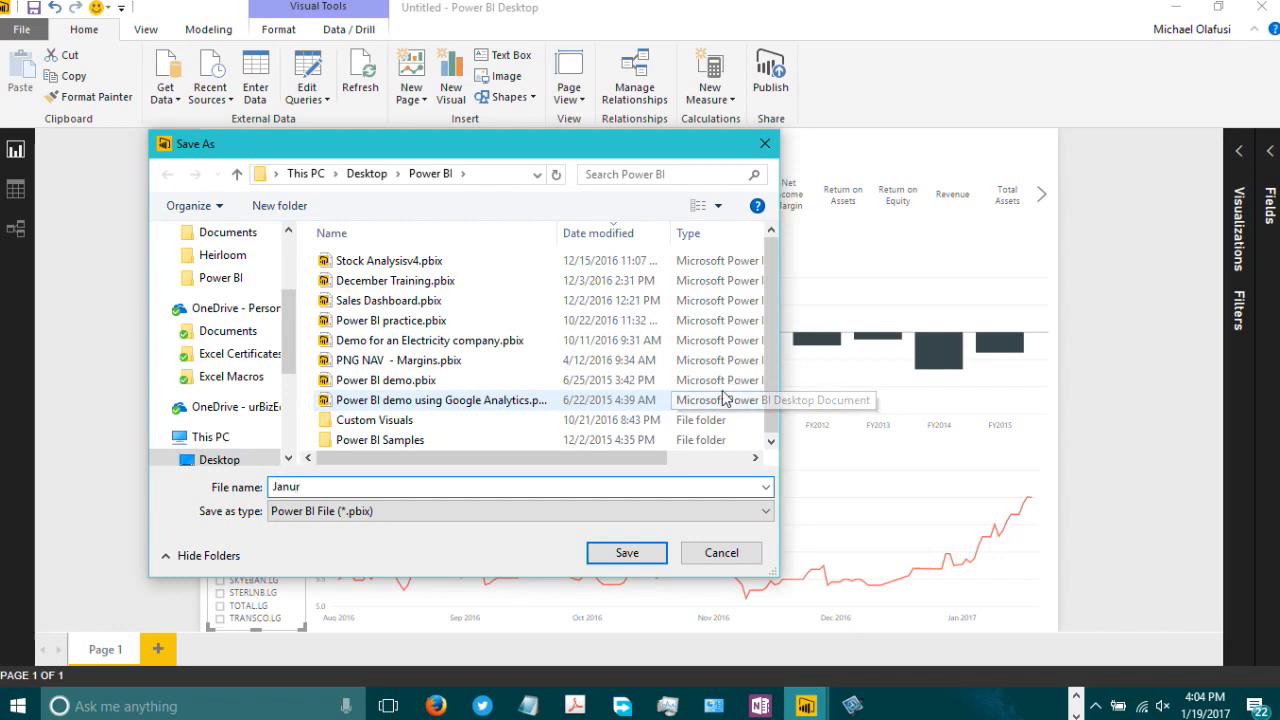
pyautogui.write('ary Webina')
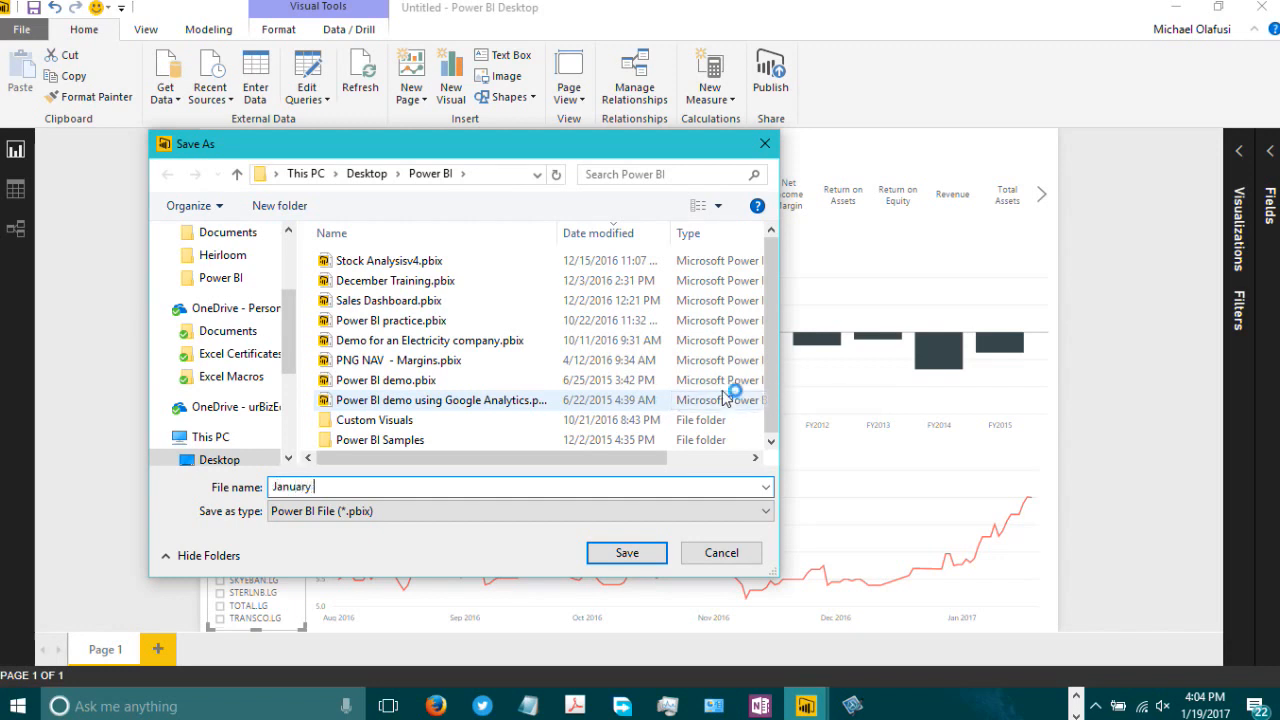
pyautogui.write('r')
pyautogui.click(627, 555)
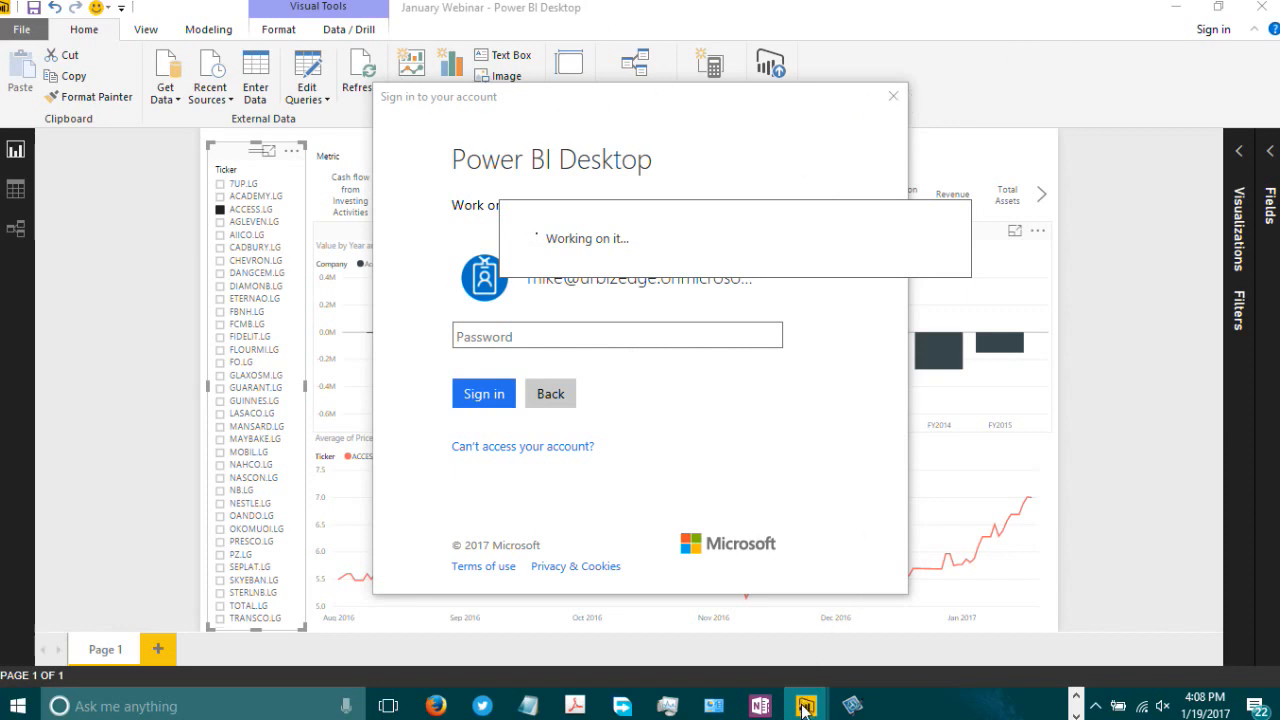
# Step: Focus the account password field in the Power BI sign-in dialog
pyautogui.moveTo(803, 708)
pyautogui.click(1012, 577)
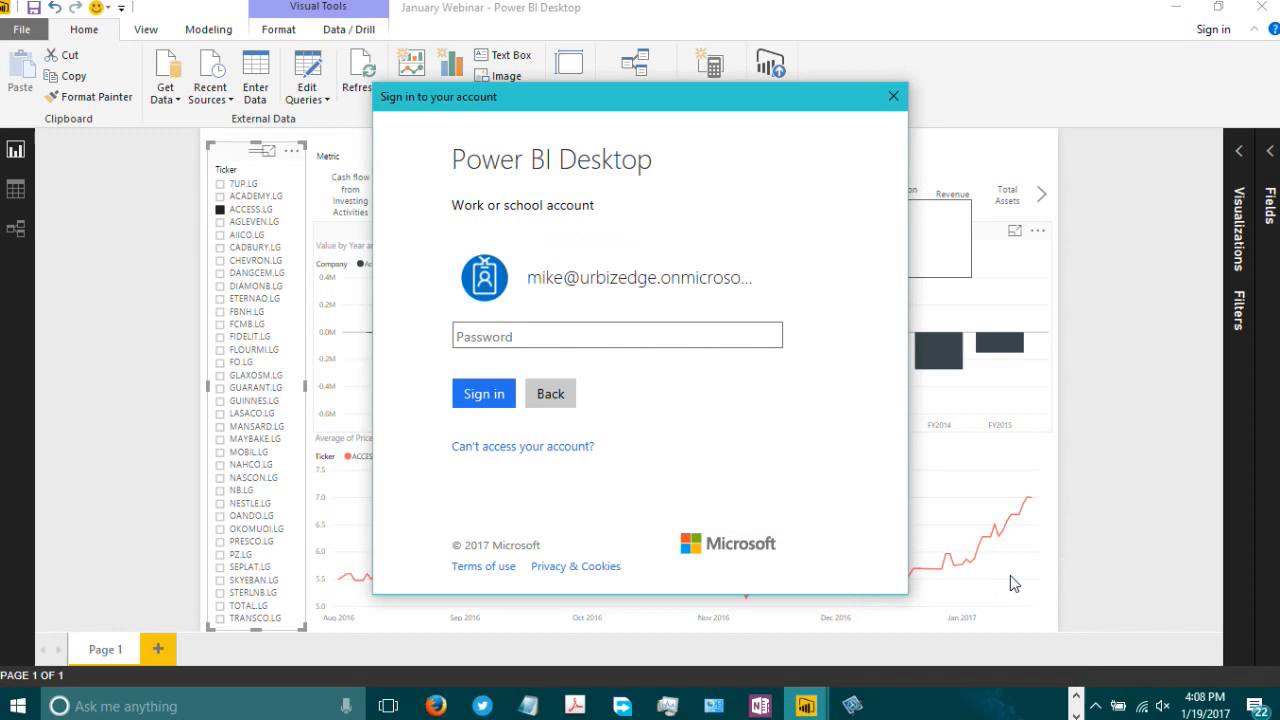
pyautogui.click(529, 337)
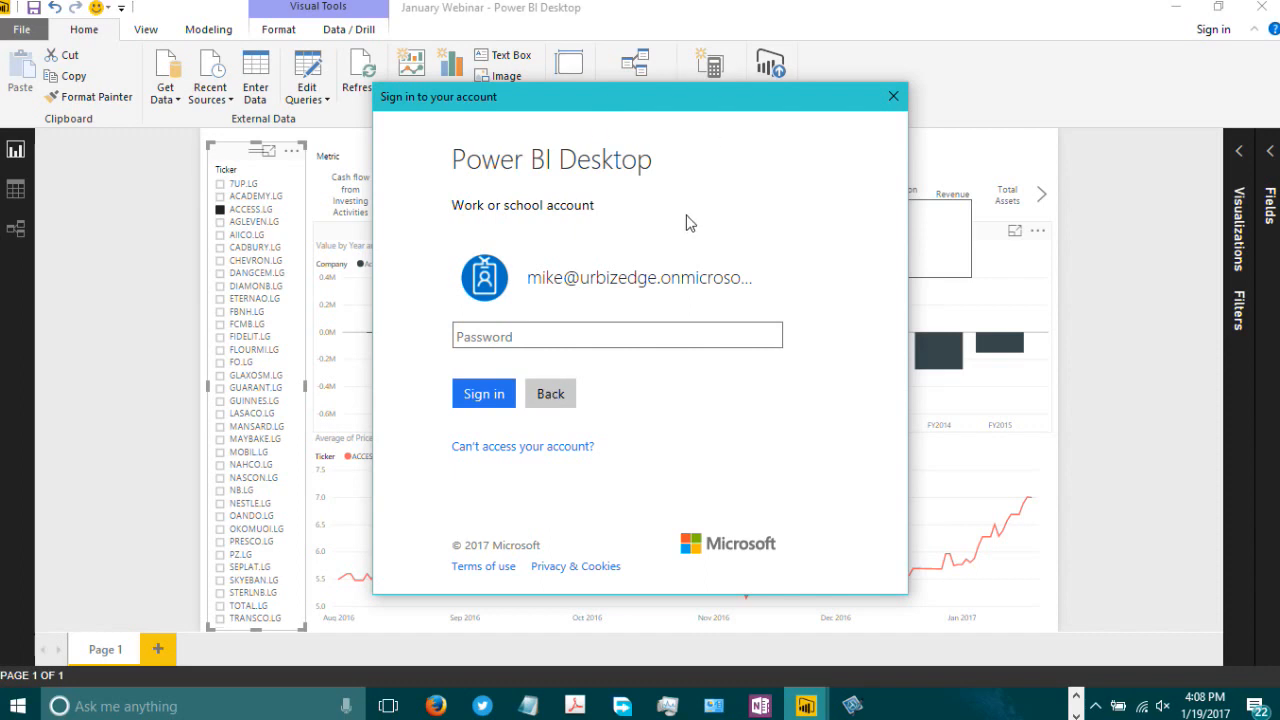
# Step: Switch to the Chrome web browser
pyautogui.click(815, 706)
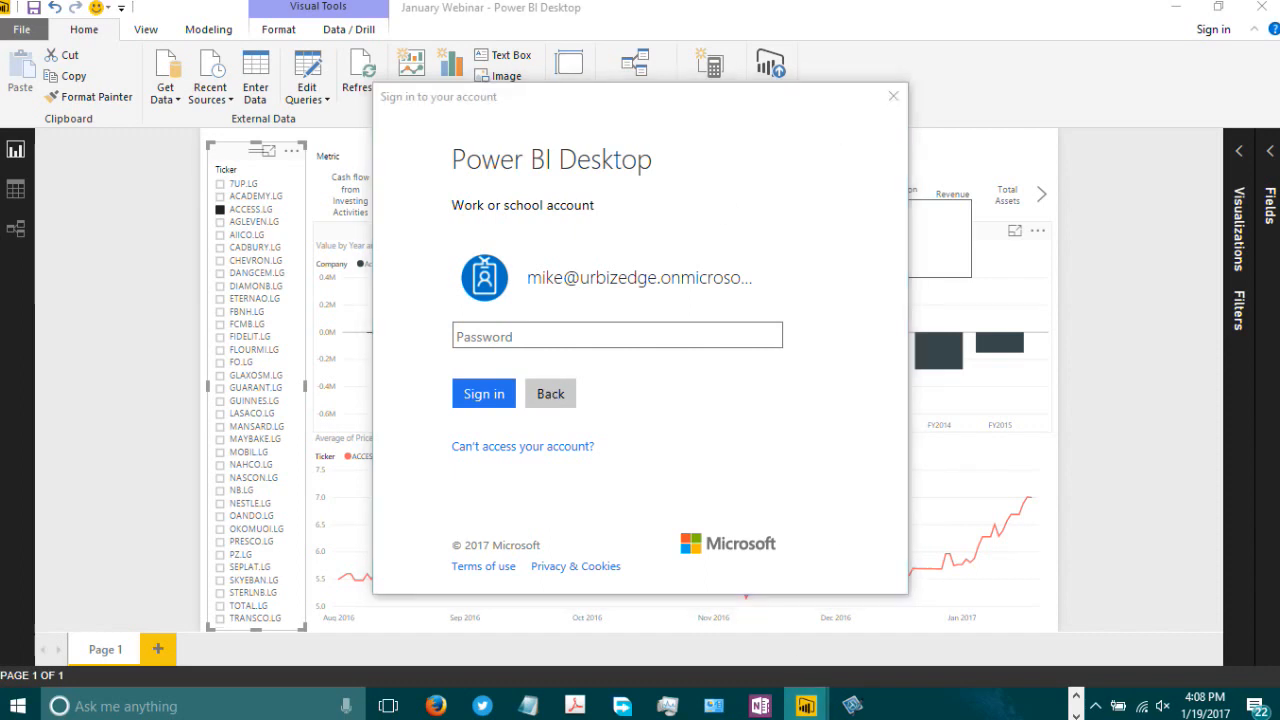
pyautogui.click(1157, 350)
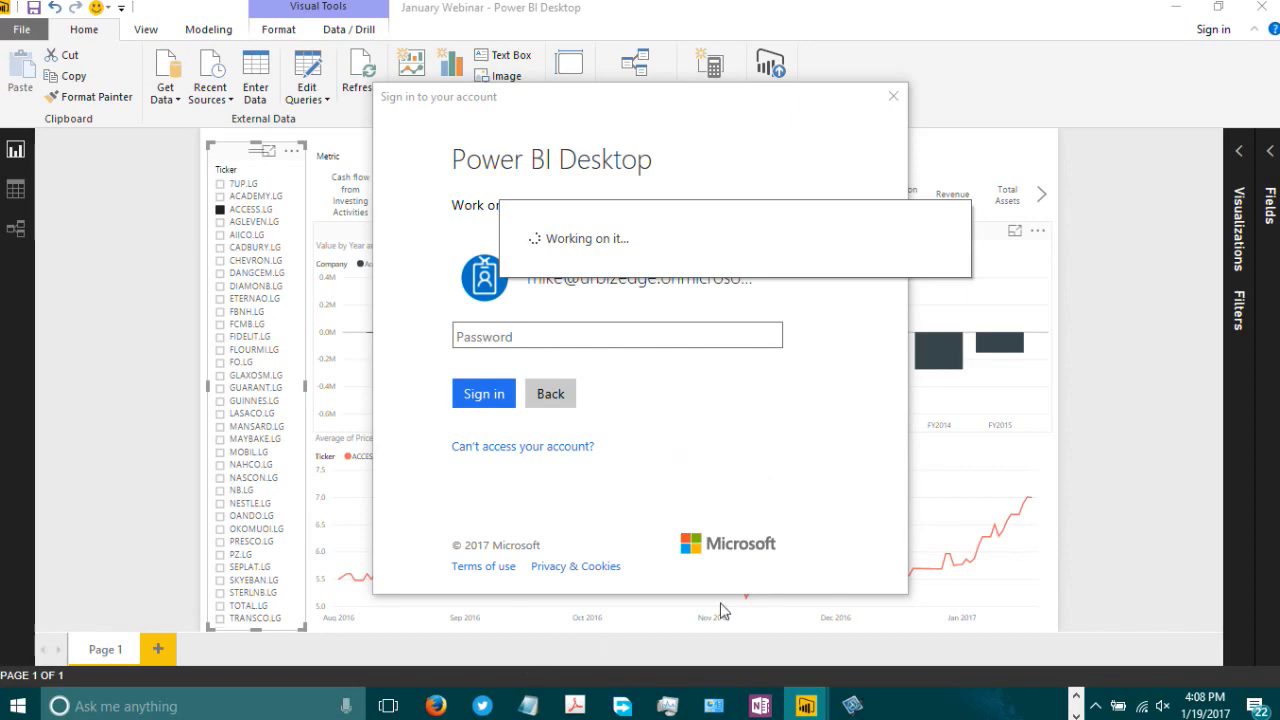
pyautogui.click(1077, 702)
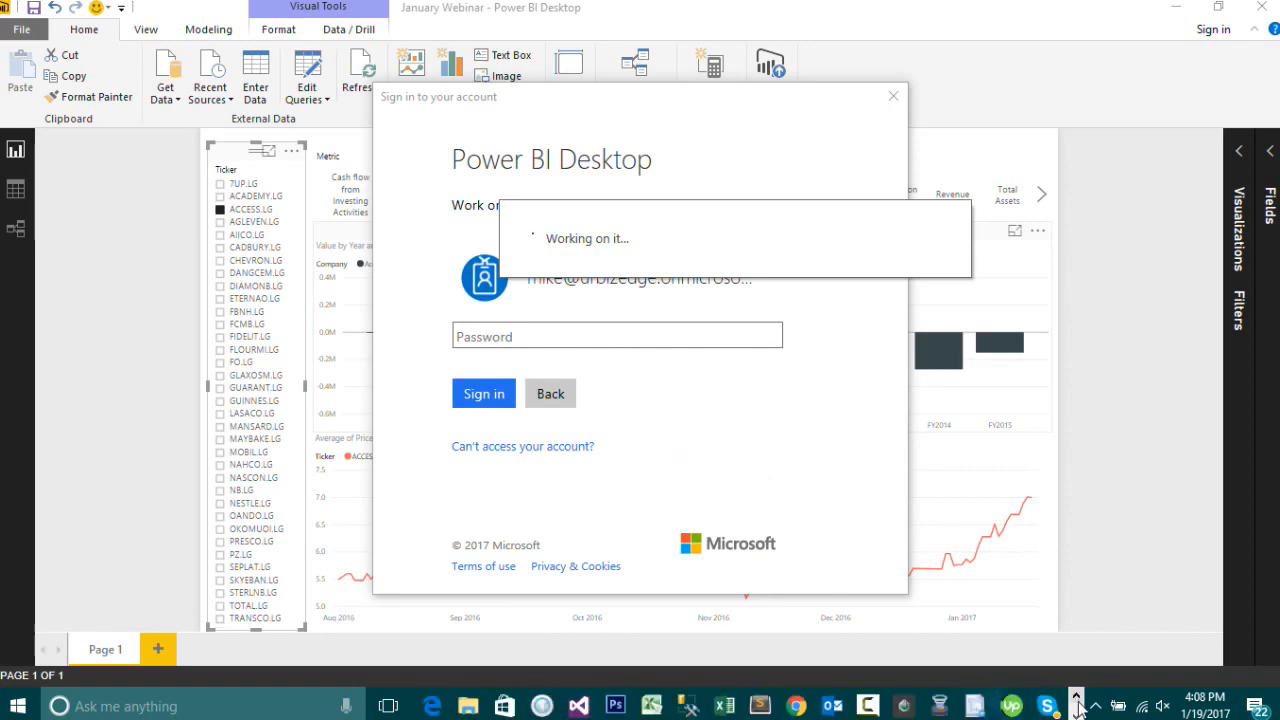
pyautogui.click(796, 706)
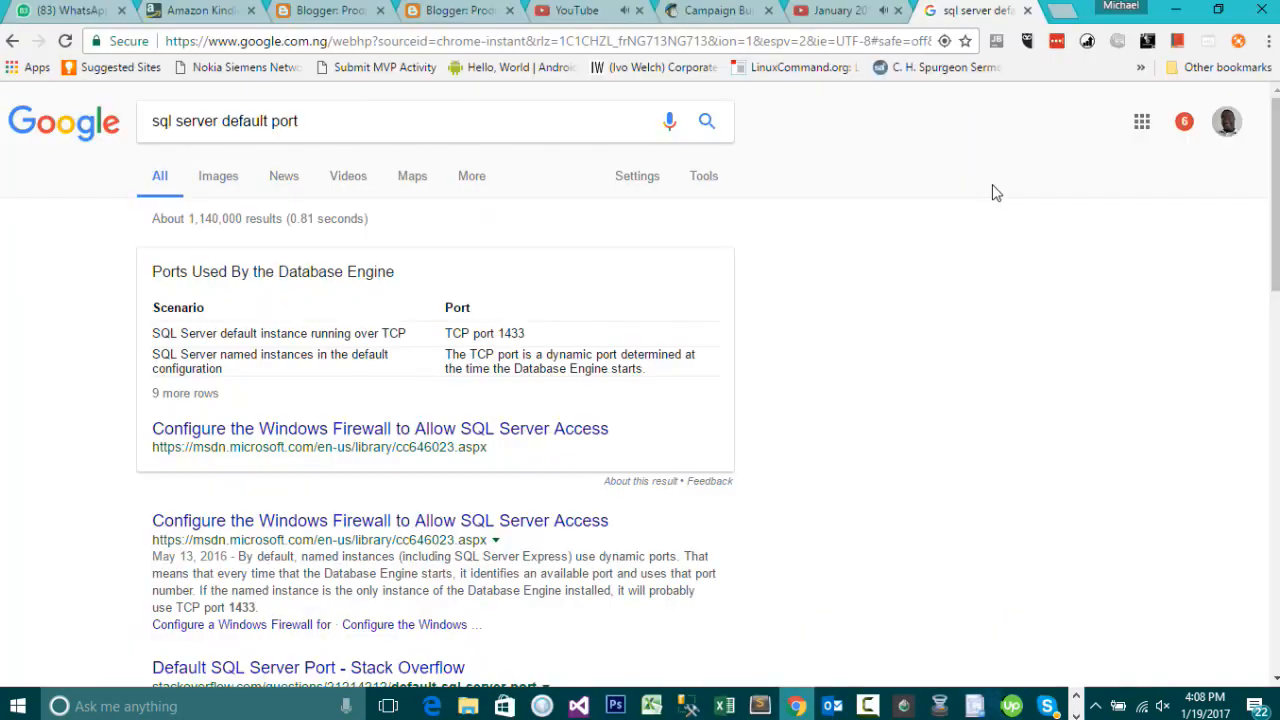
# Step: Go to the Power BI website and sign in to the Power BI service
pyautogui.click(655, 47)
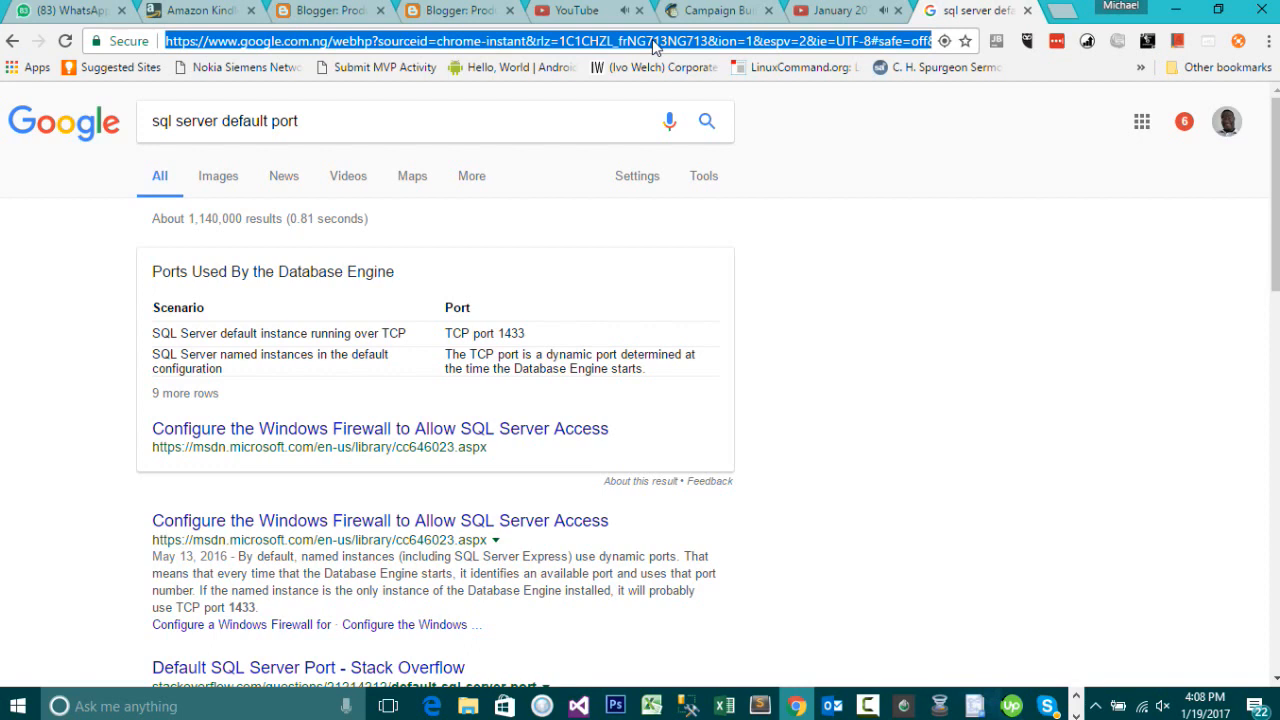
pyautogui.write('power')
pyautogui.press('Return')
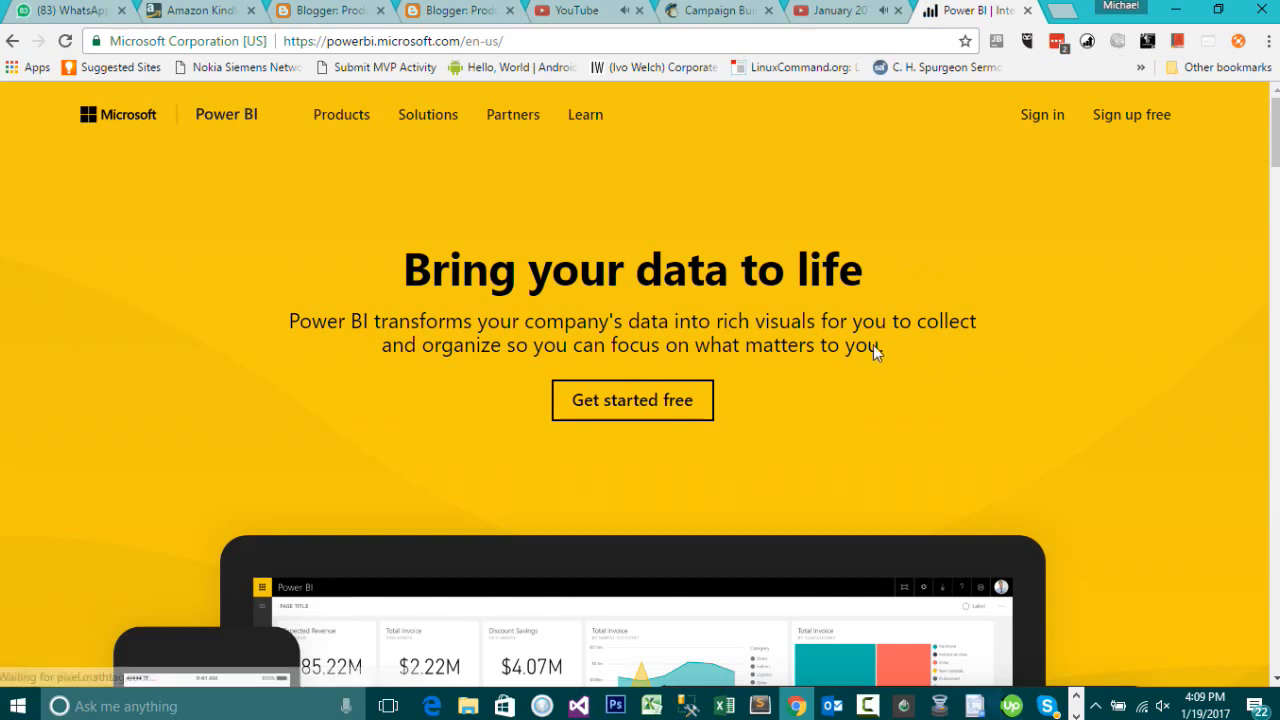
pyautogui.click(1050, 118)
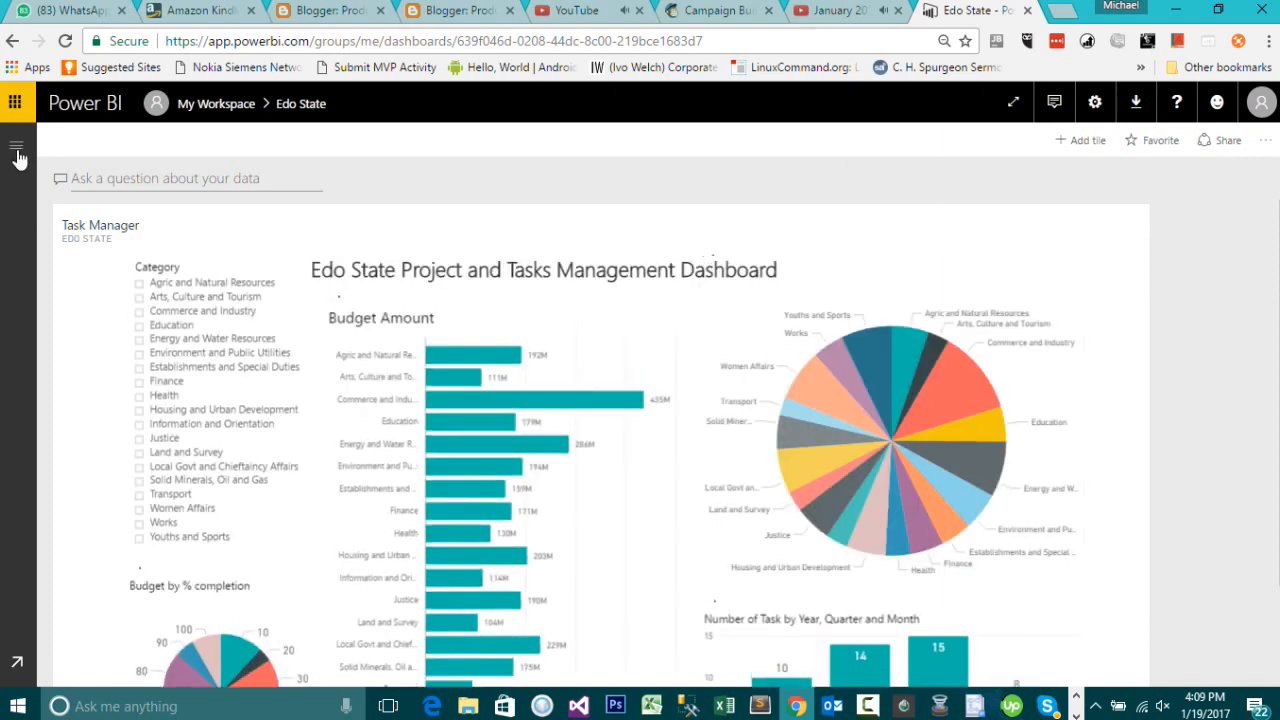
# Step: Open the navigation pane and open the Customer Profitability Sample dashboard
pyautogui.click(16, 150)
pyautogui.click(16, 152)
pyautogui.click(13, 154)
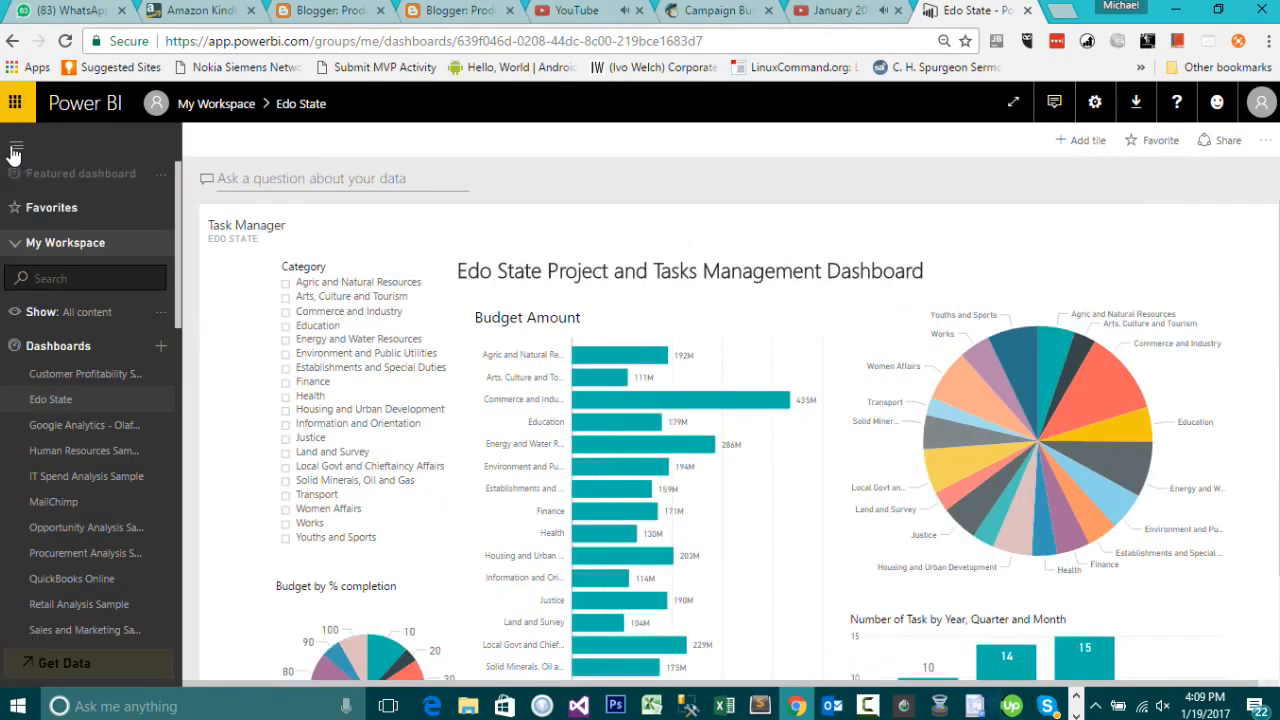
pyautogui.click(71, 376)
pyautogui.click(16, 146)
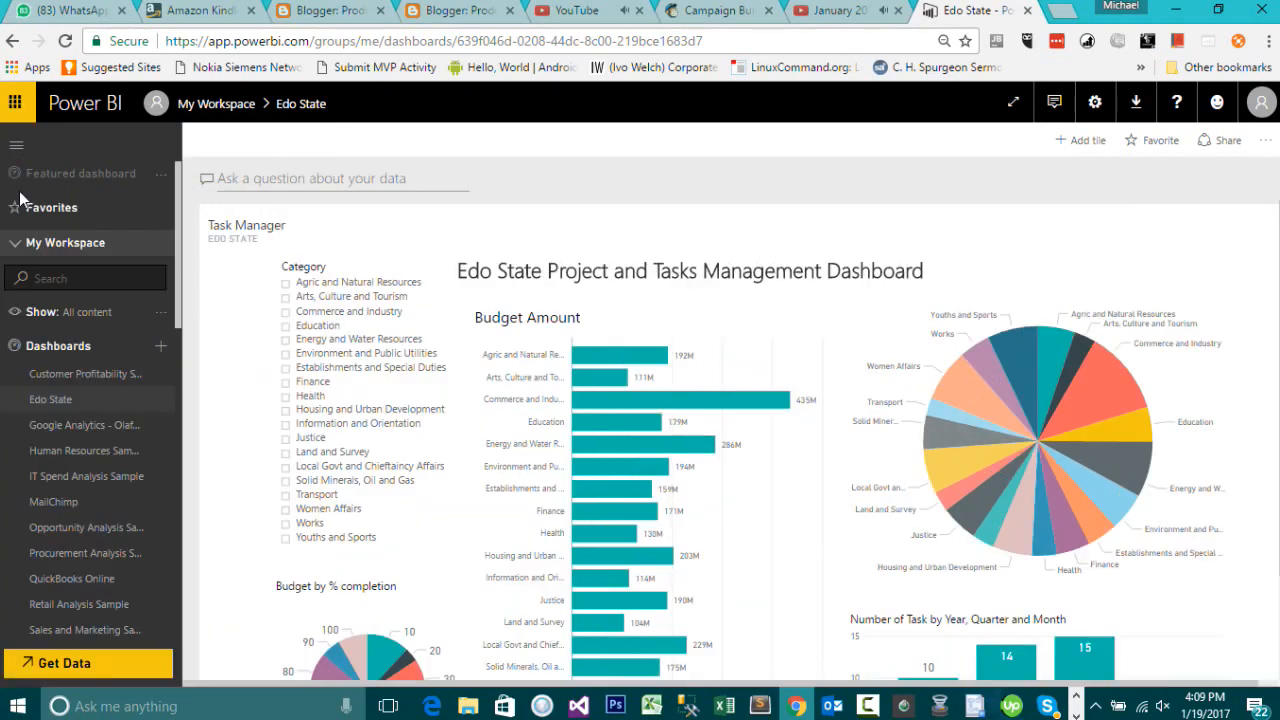
pyautogui.click(66, 376)
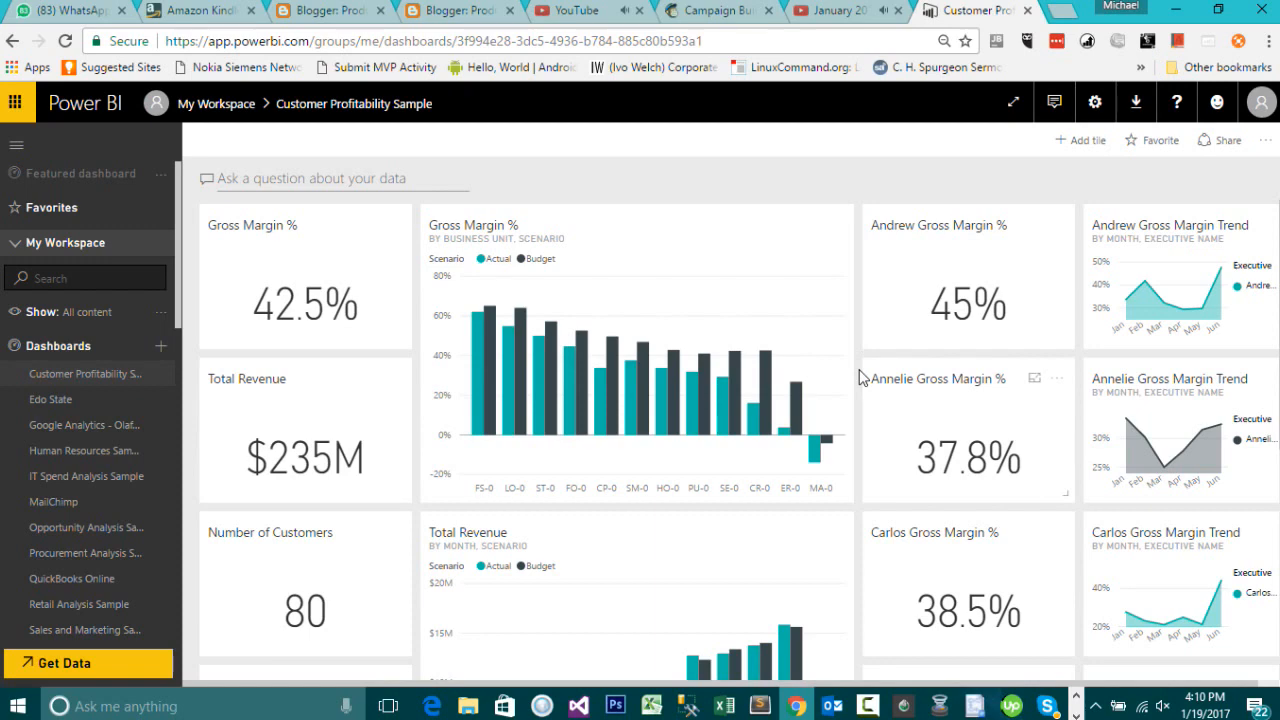
# Step: Switch to the Stock Analysis workspace and its Stock Analysis dashboard
pyautogui.scroll(-4, 860, 377)
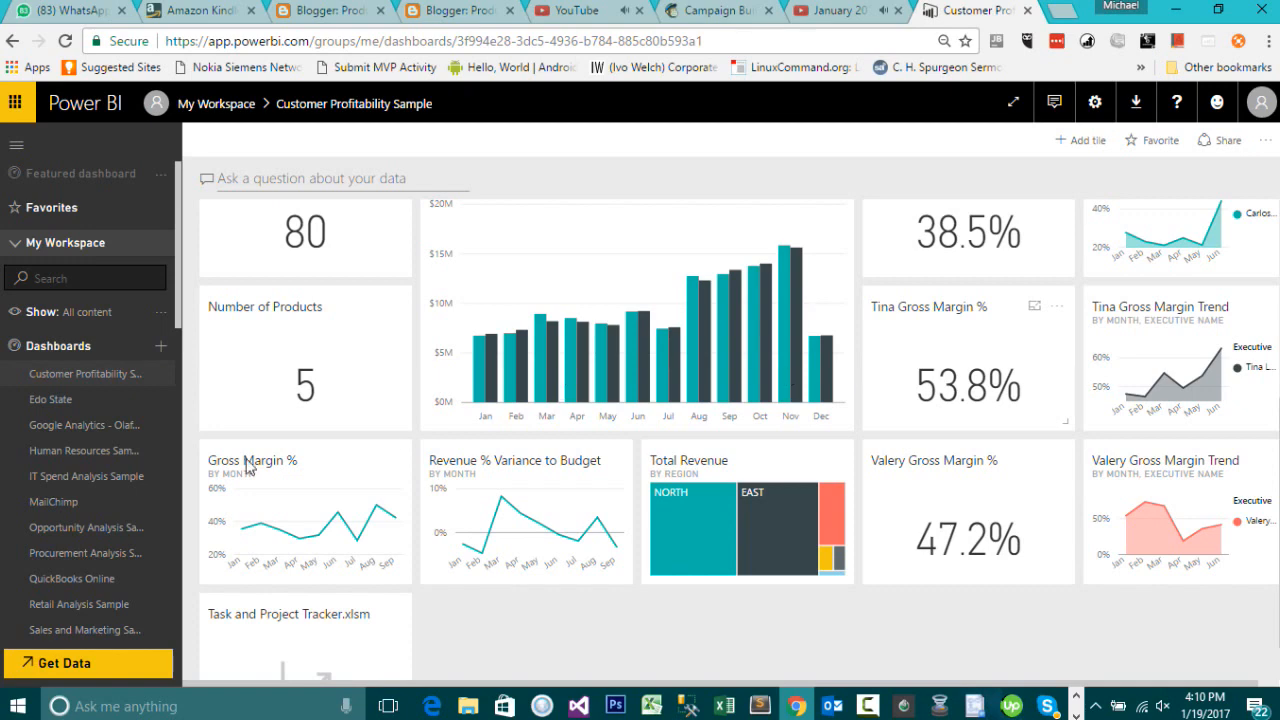
pyautogui.scroll(-4, 101, 540)
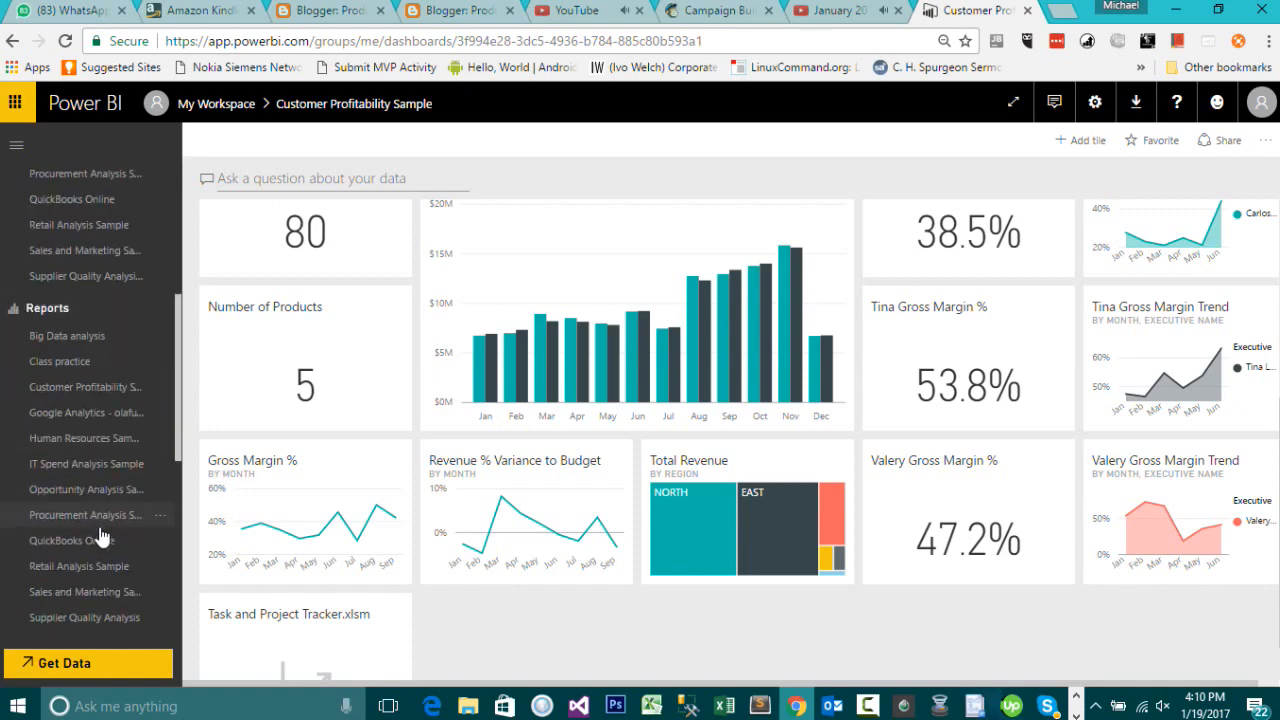
pyautogui.scroll(4, 86, 409)
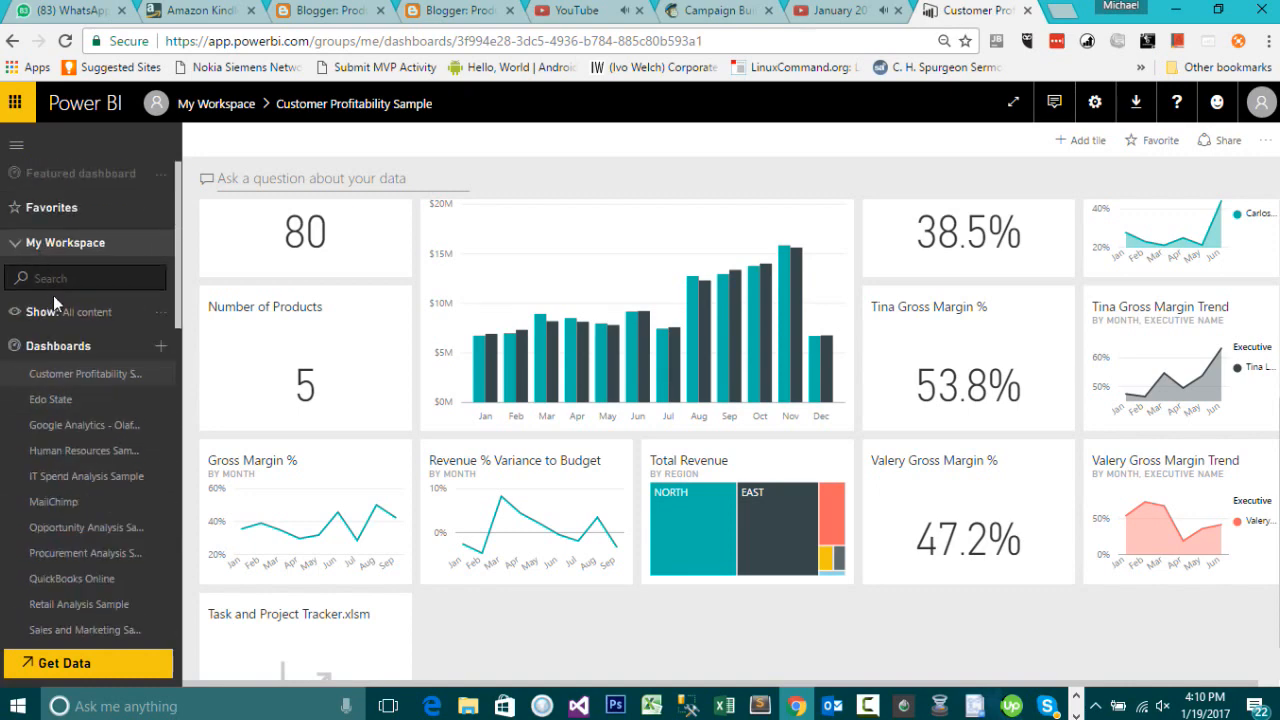
pyautogui.click(34, 248)
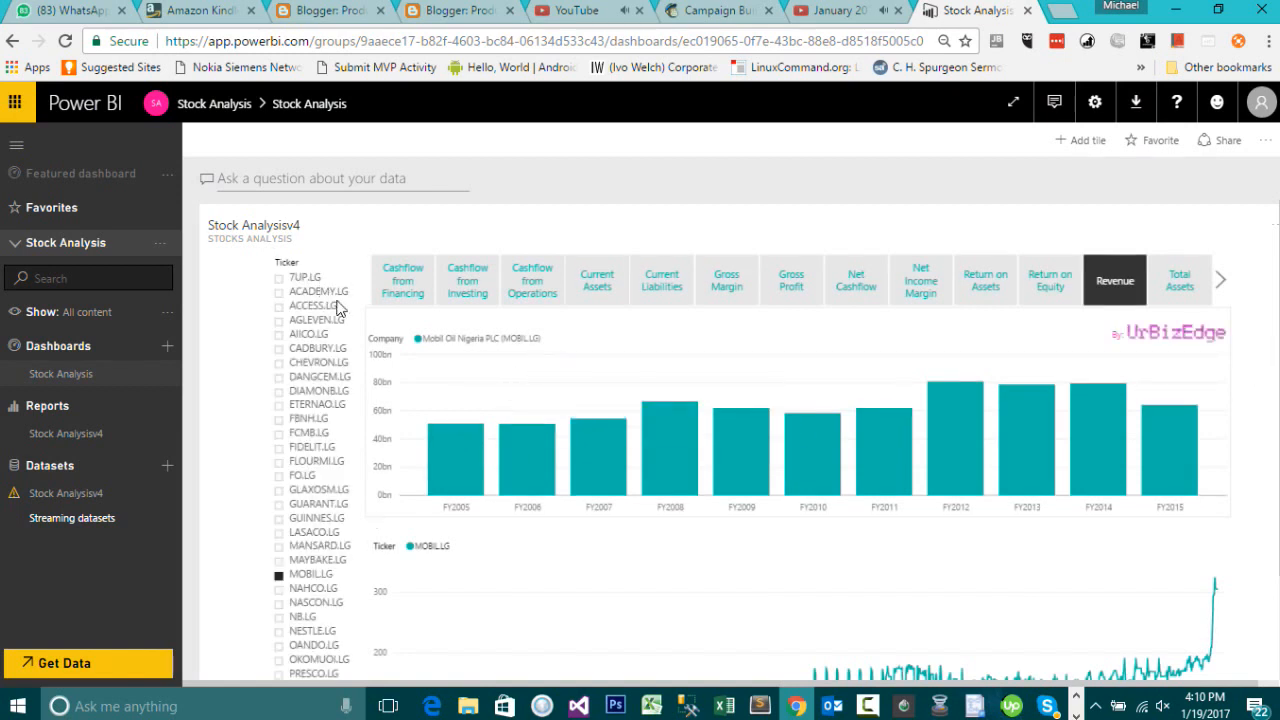
# Step: Open sharing for the dashboard and add a colleague from the organisation as recipient
pyautogui.click(1205, 143)
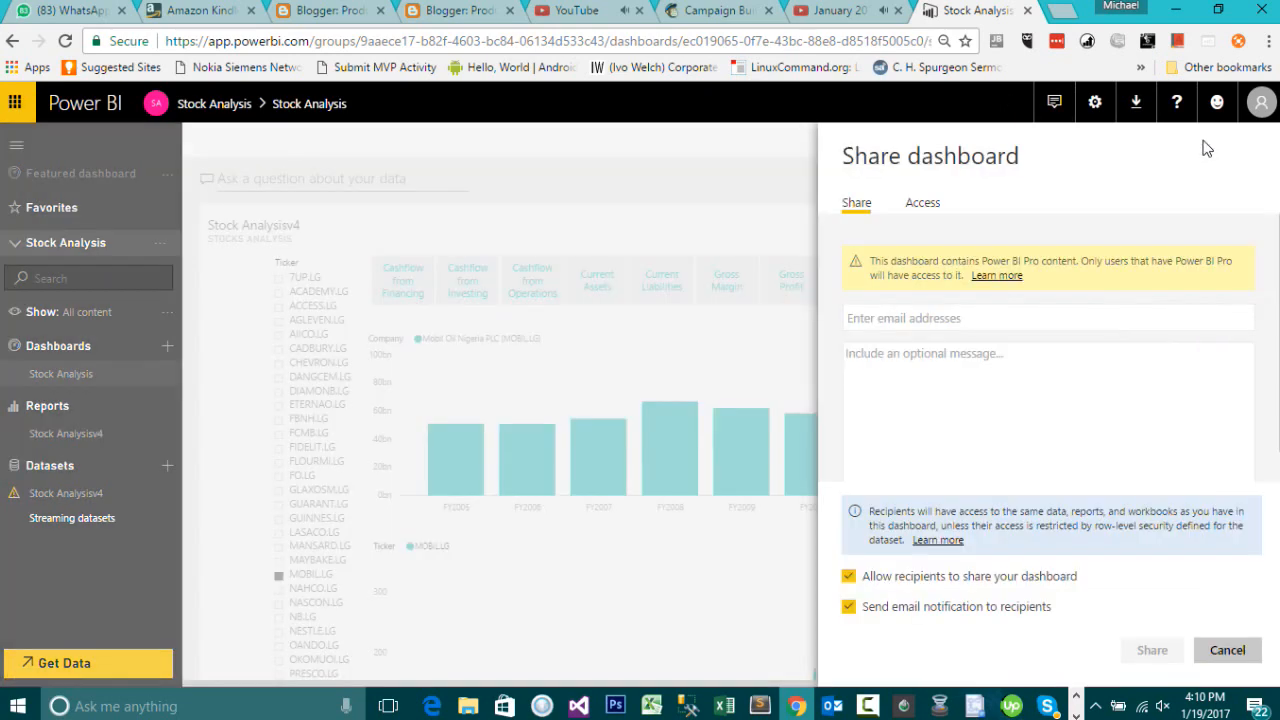
pyautogui.click(958, 316)
pyautogui.write('hannah')
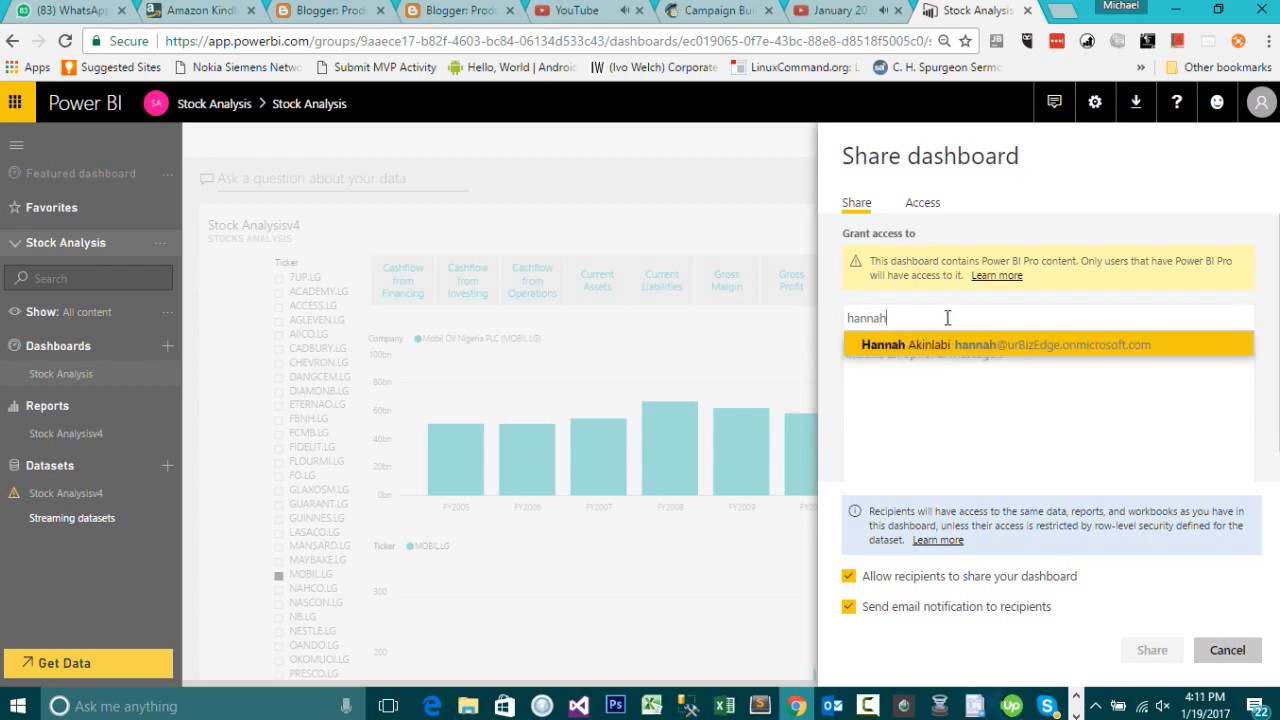
pyautogui.click(944, 348)
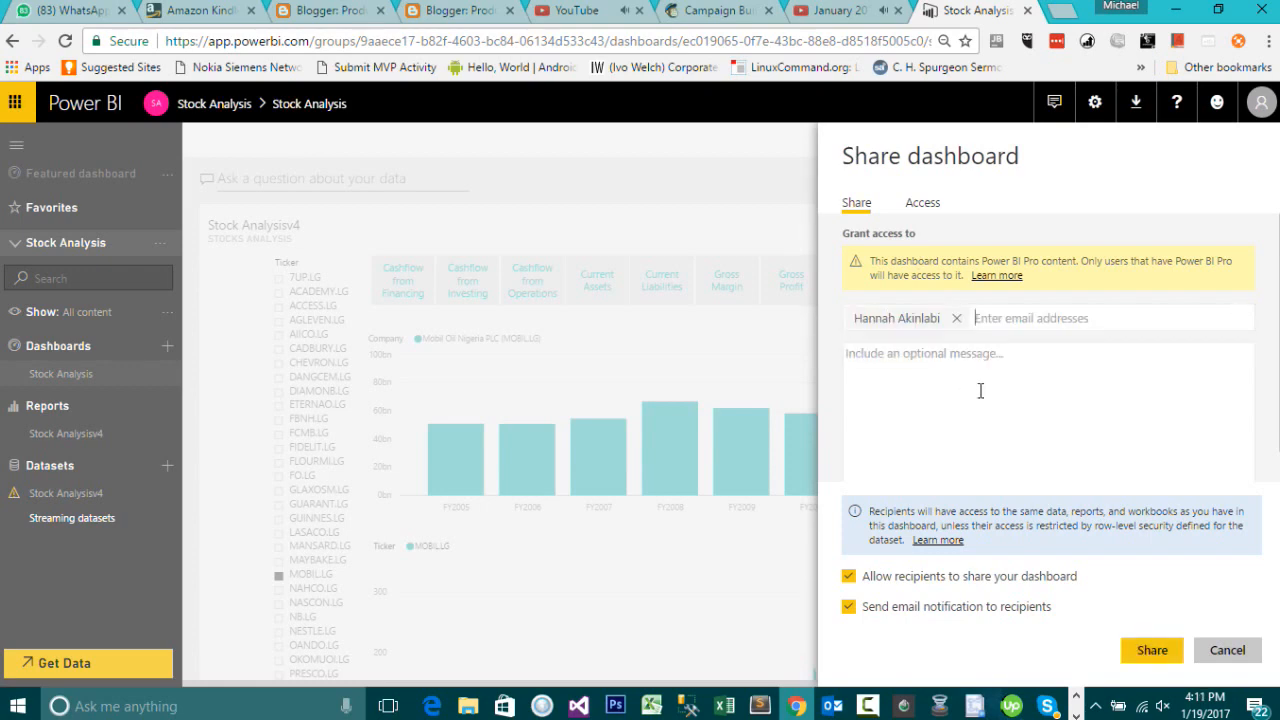
# Step: Add the message "Here is the requested report." and share the dashboard
pyautogui.click(980, 384)
pyautogui.write('Here is t')
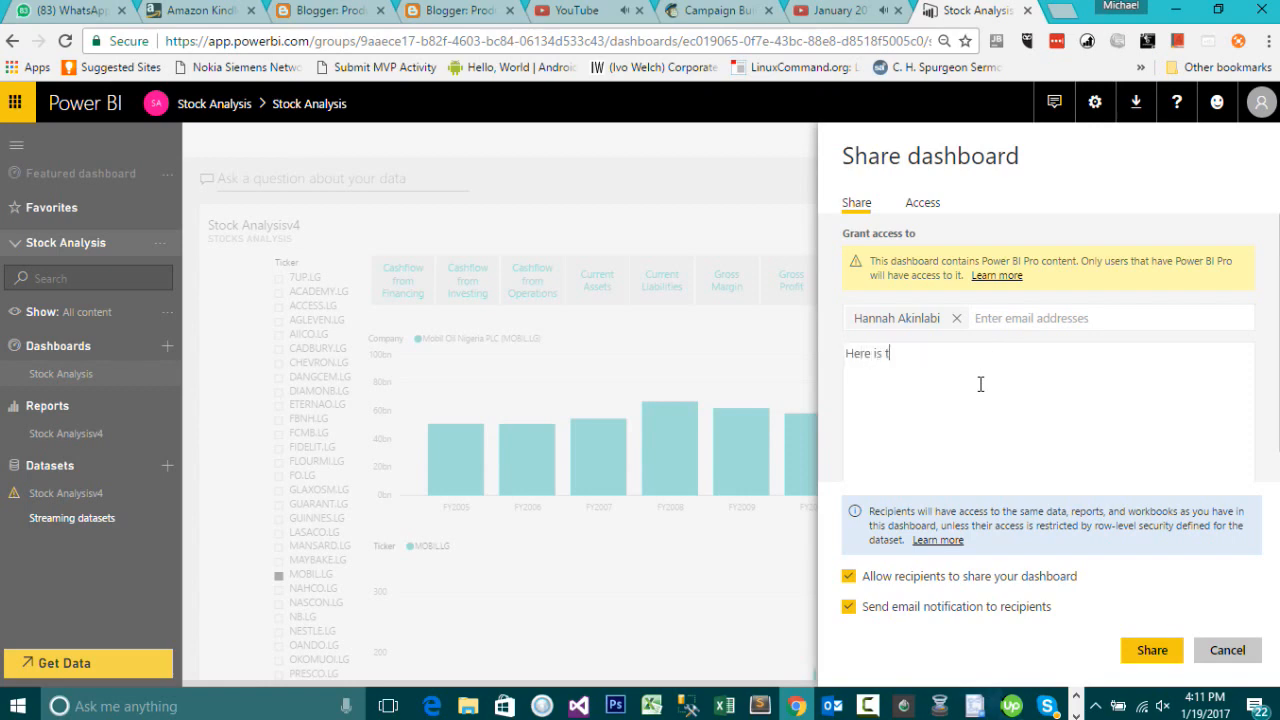
pyautogui.write('he requested report.')
pyautogui.click(1128, 652)
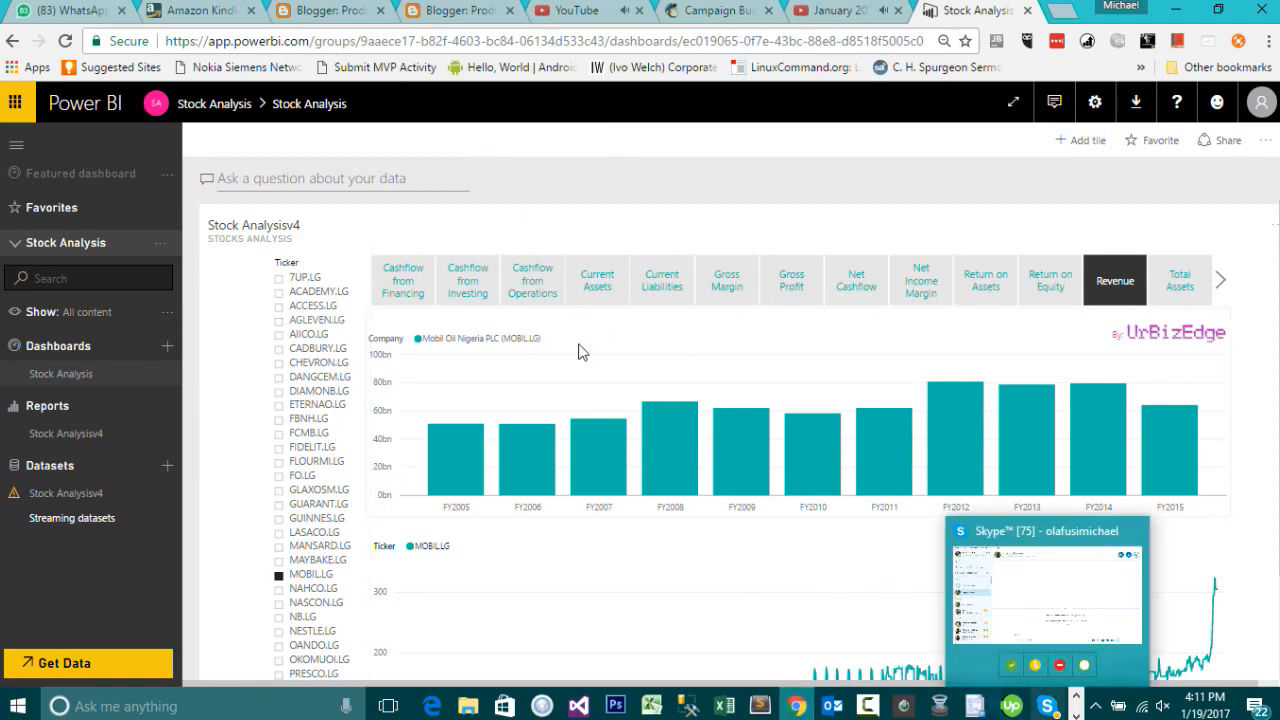
# Step: Select ACCESS.LG in the dashboard's Ticker slicer
pyautogui.click(279, 306)
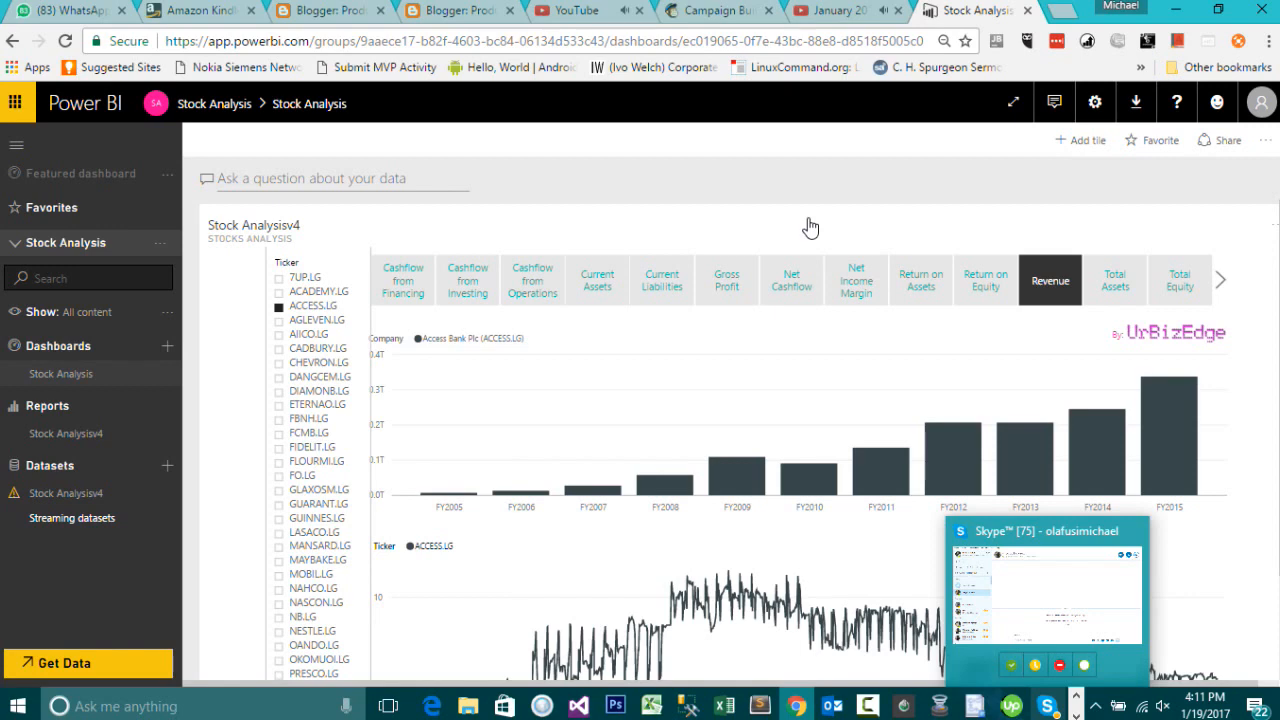
pyautogui.click(1264, 141)
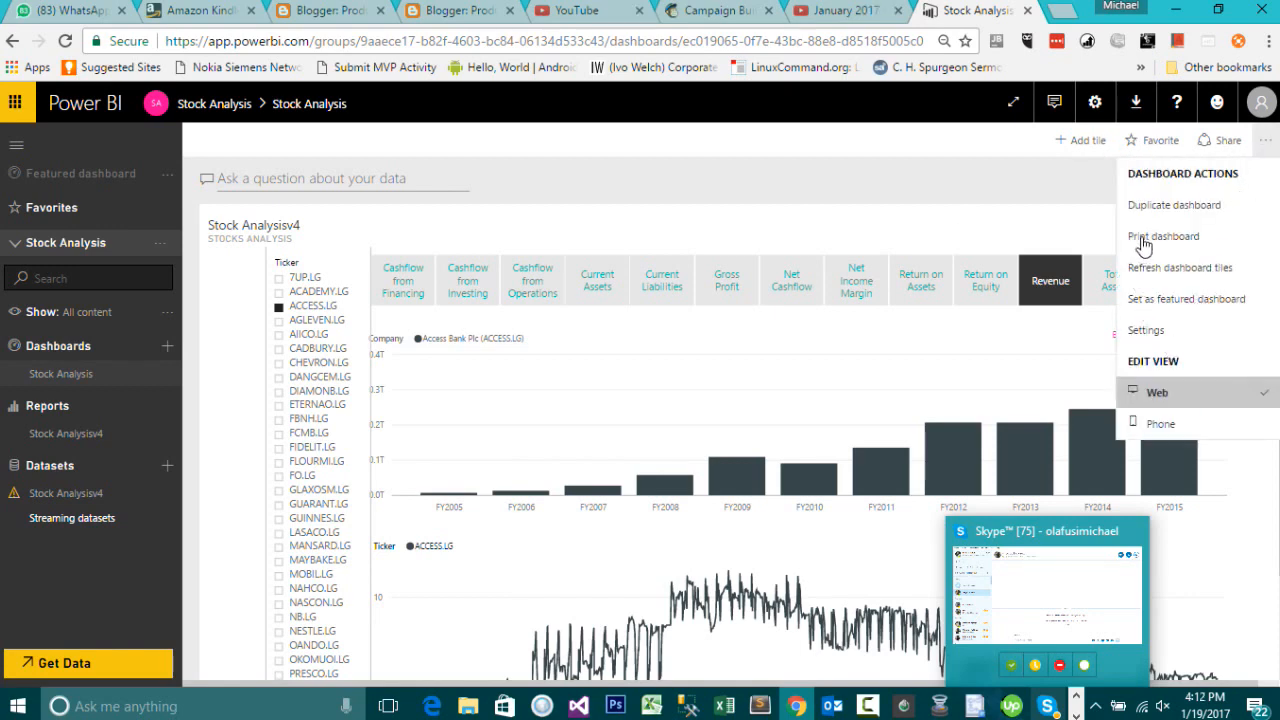
pyautogui.click(981, 190)
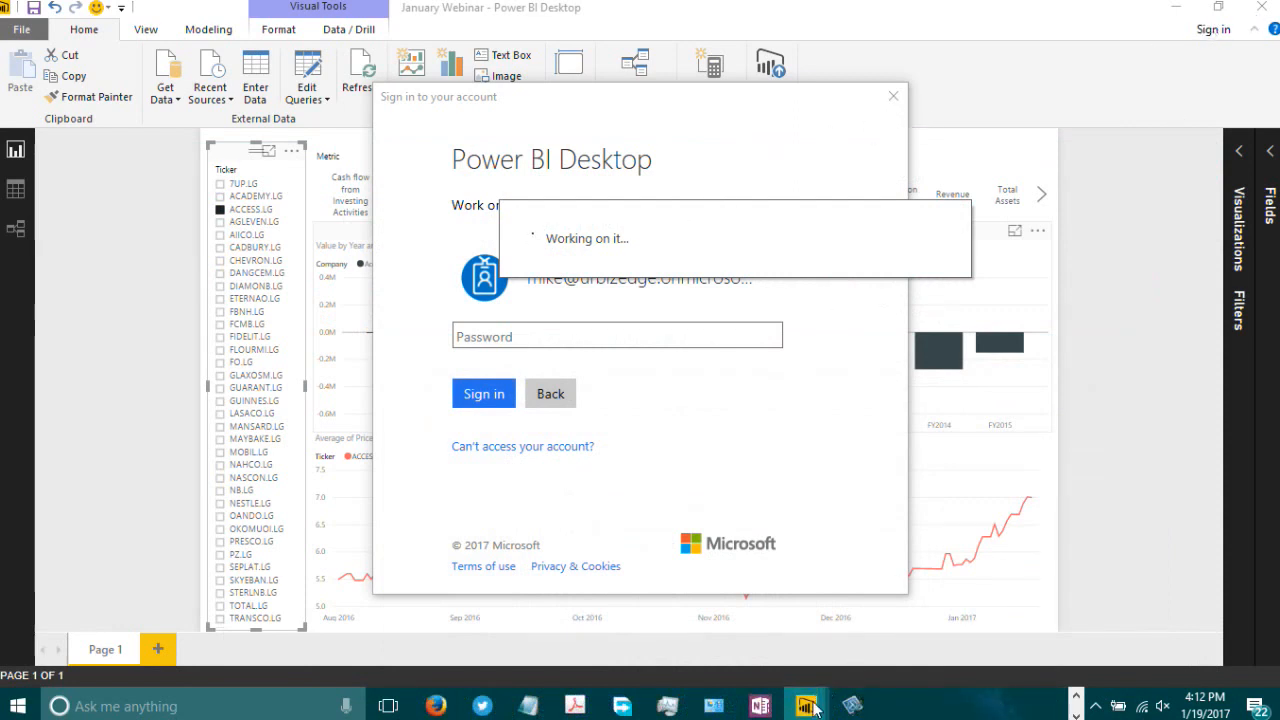
# Step: Open Task Manager and end the stuck Power BI Desktop sign-in window
pyautogui.moveTo(813, 708)
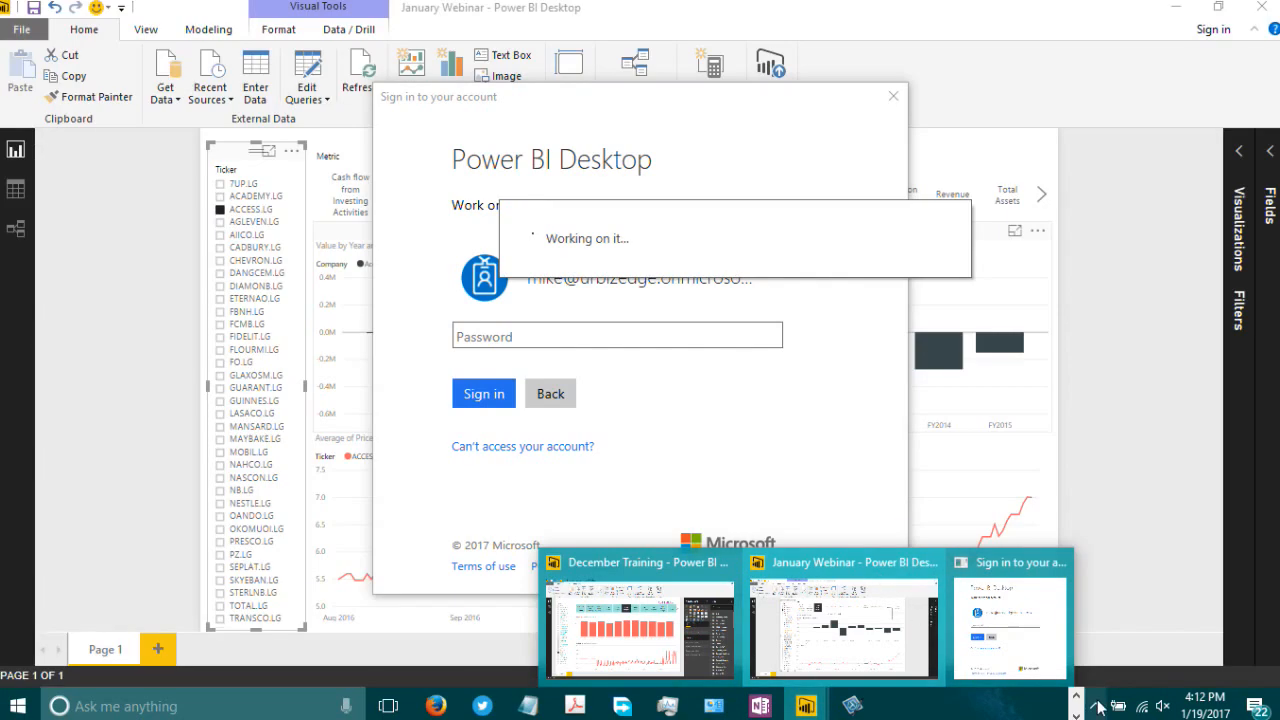
pyautogui.rightClick(805, 706)
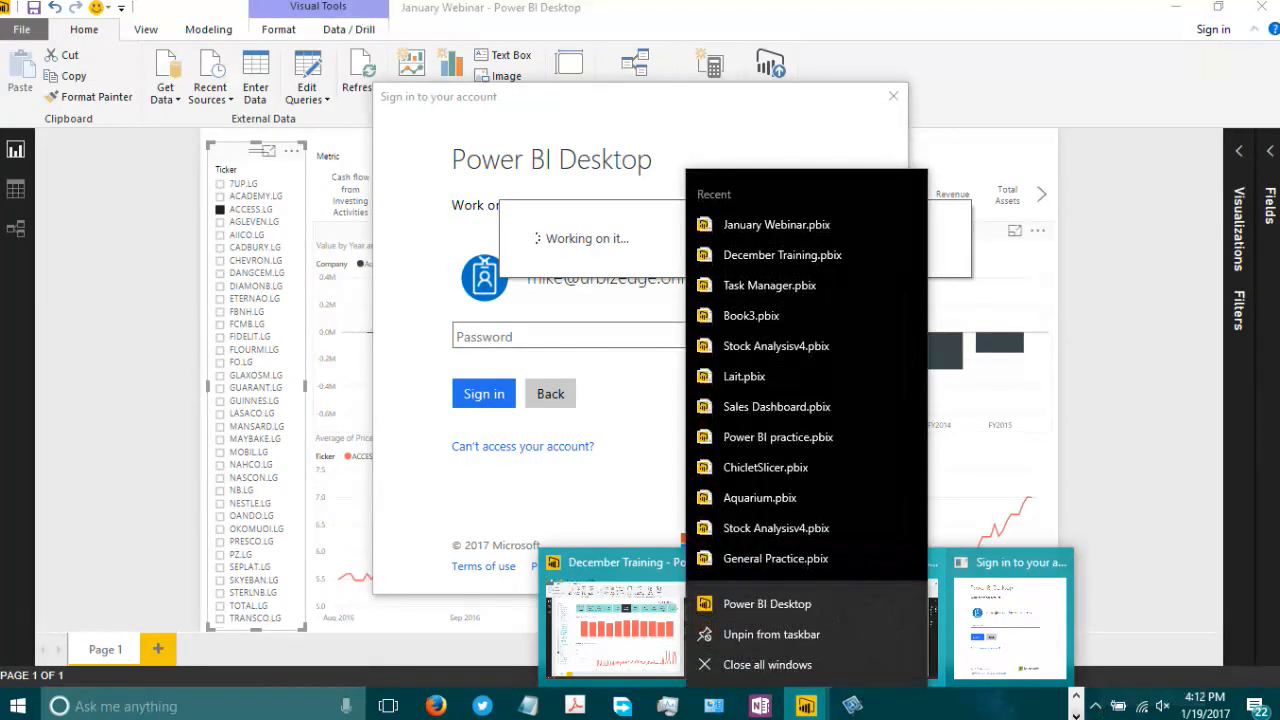
pyautogui.rightClick(1096, 712)
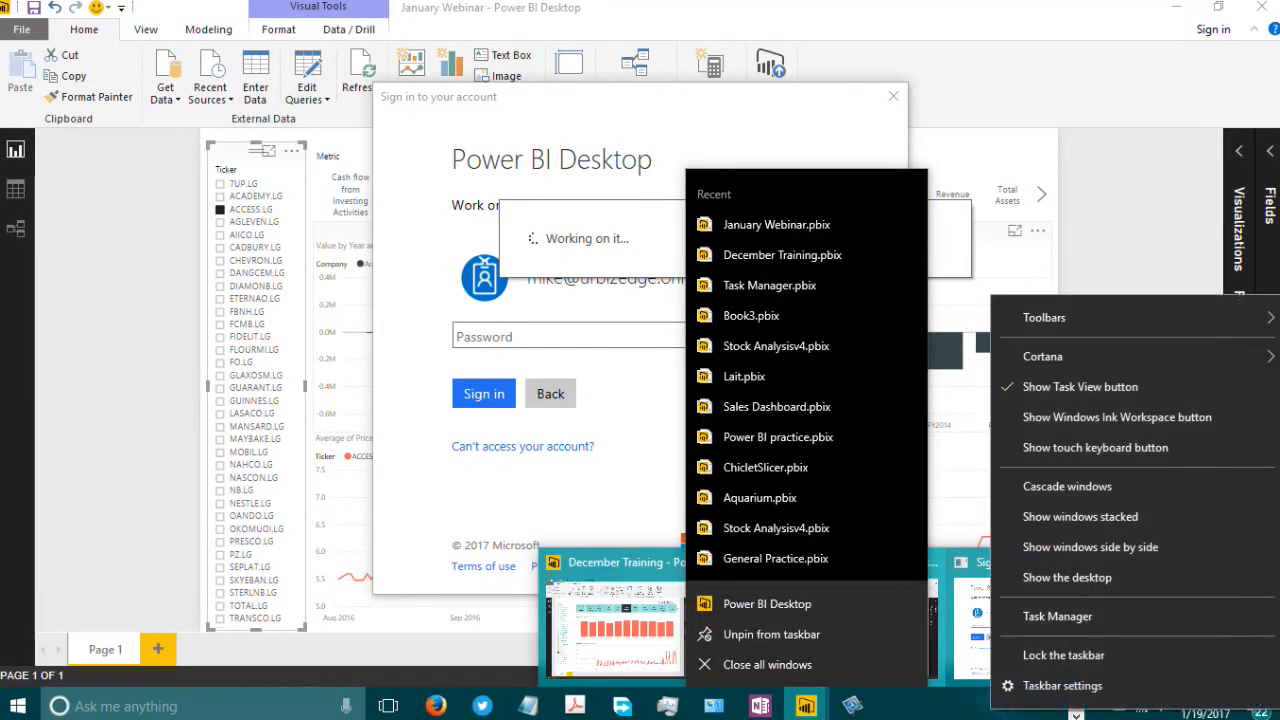
pyautogui.click(1071, 619)
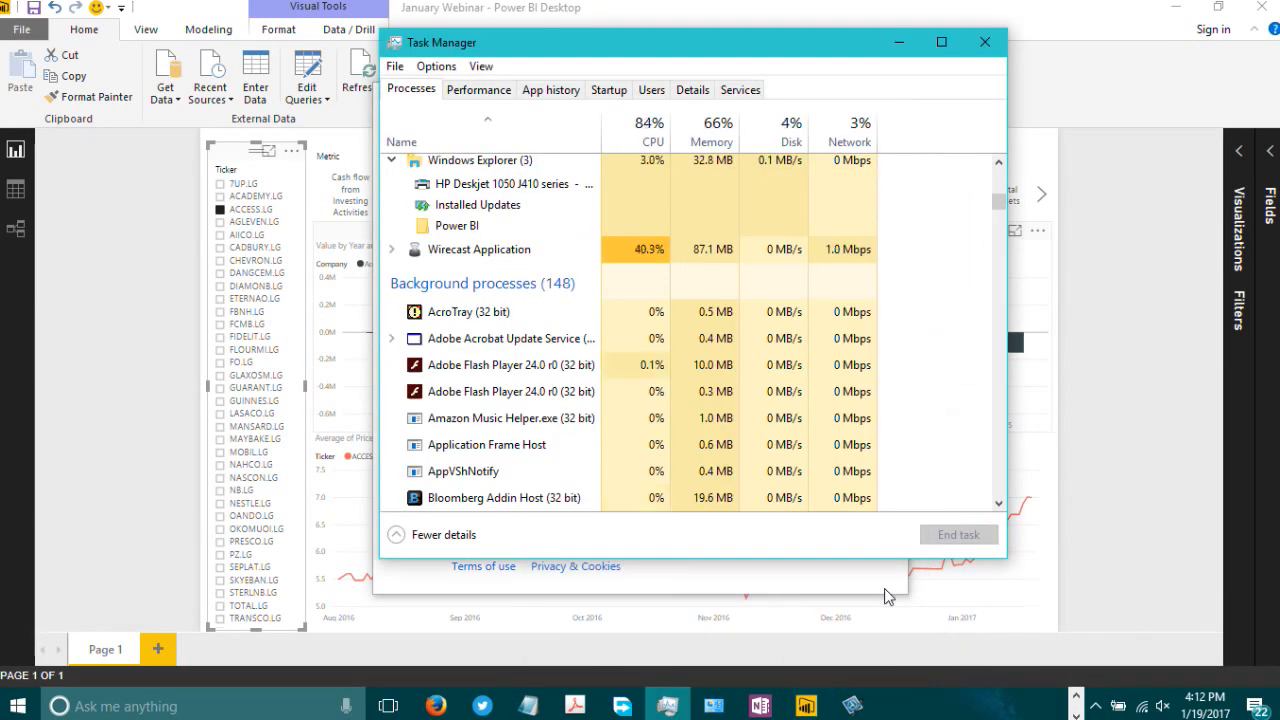
pyautogui.scroll(6, 492, 196)
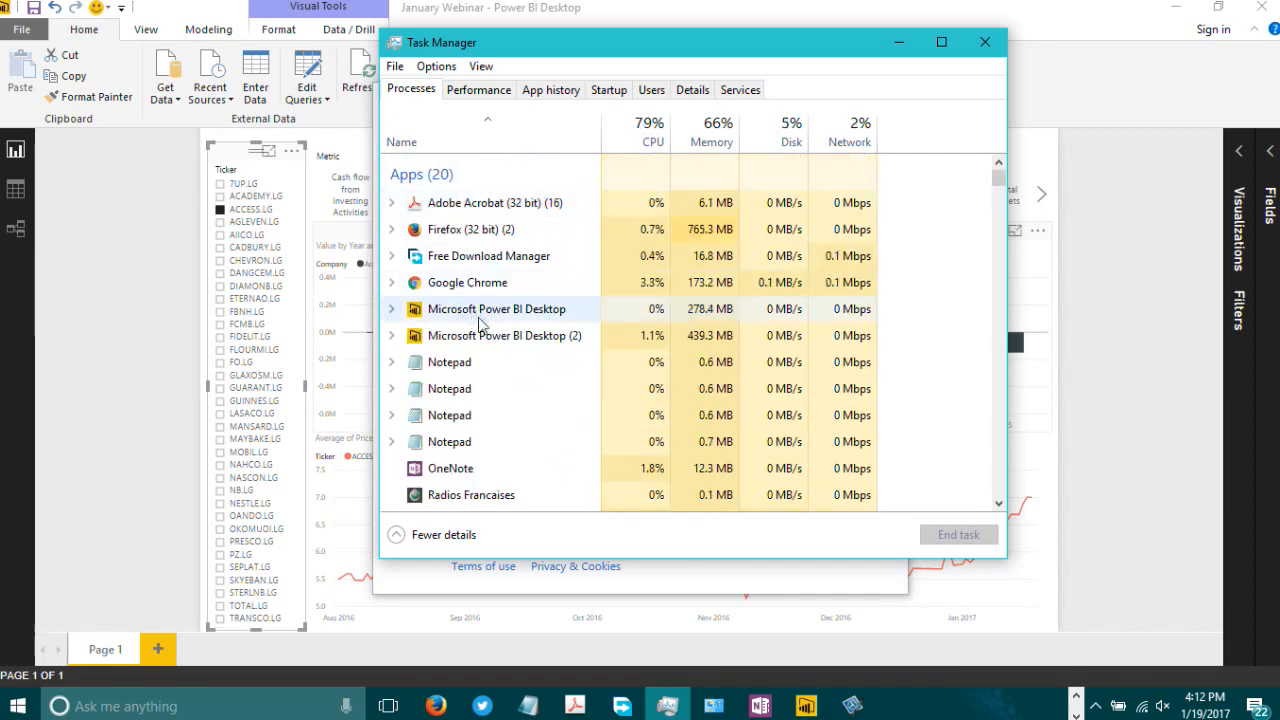
pyautogui.click(393, 345)
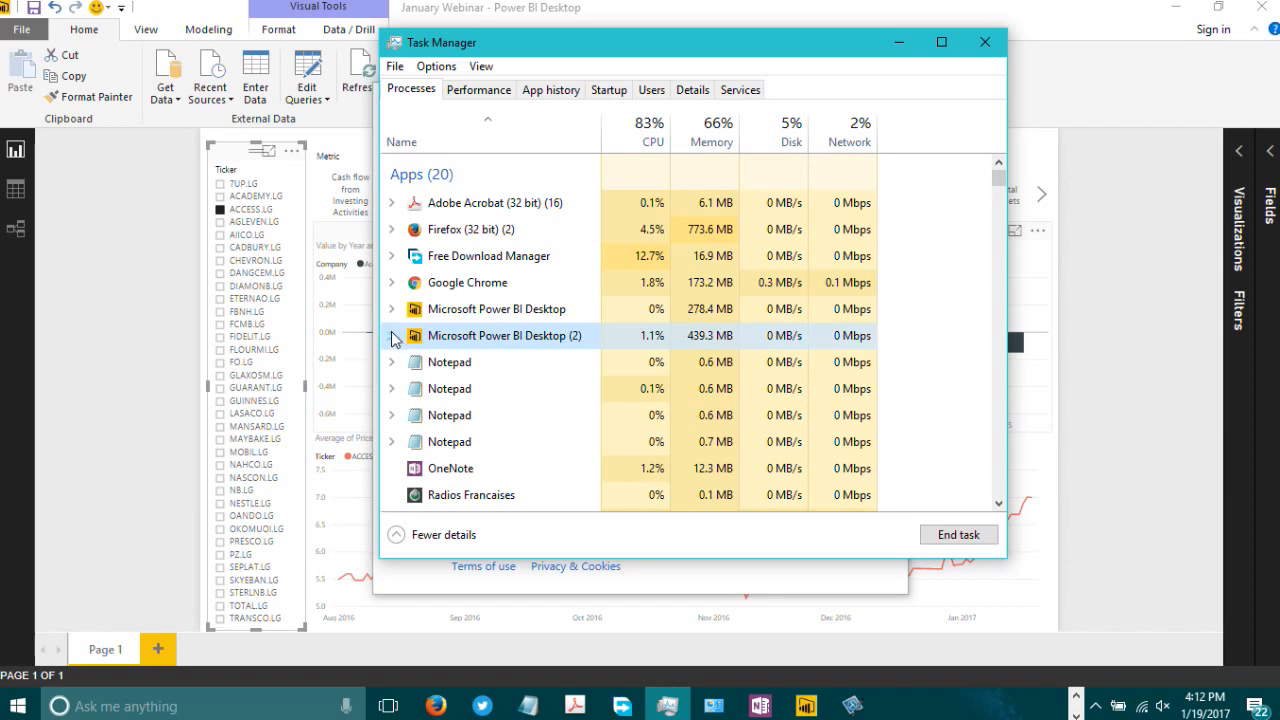
pyautogui.click(392, 336)
pyautogui.rightClick(463, 345)
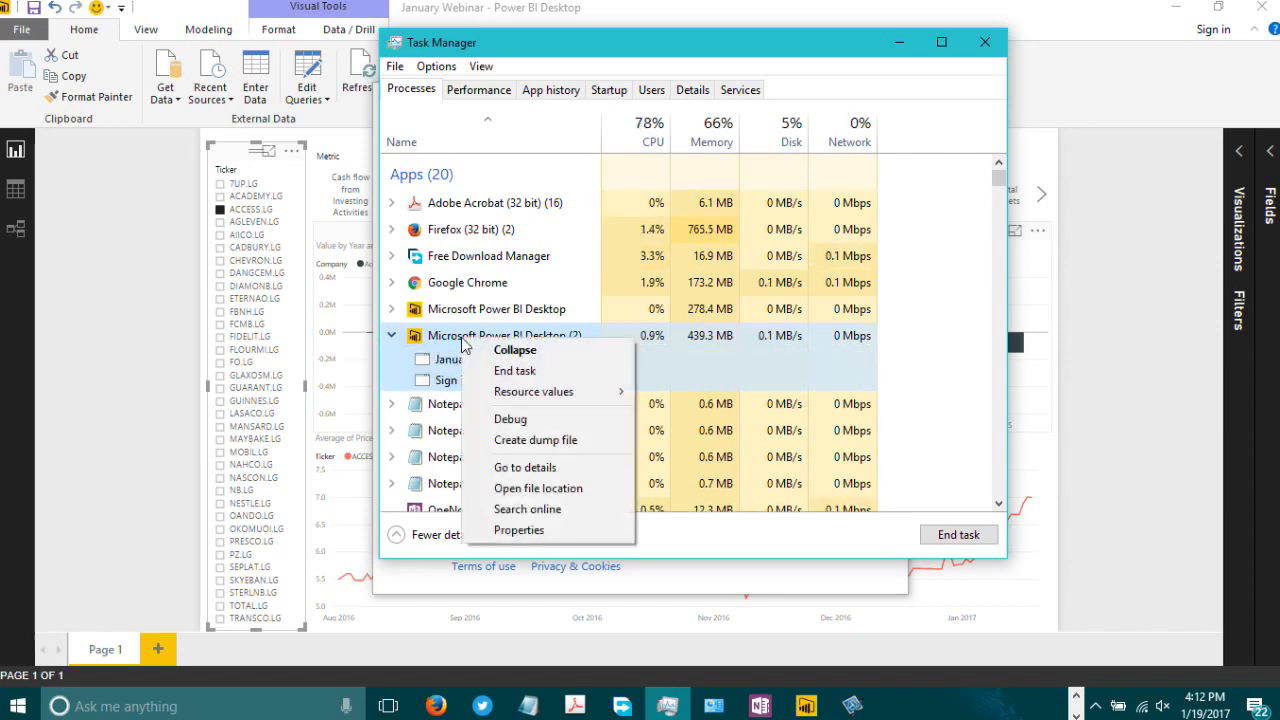
pyautogui.rightClick(447, 384)
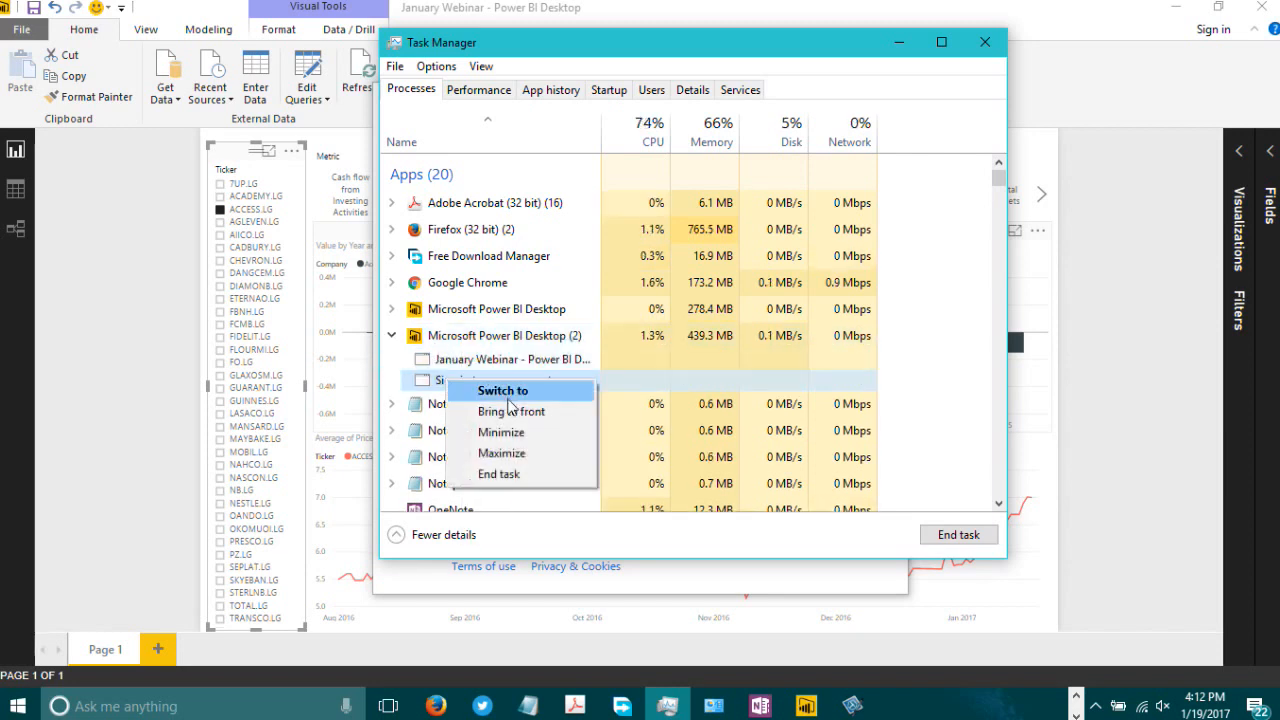
pyautogui.click(517, 474)
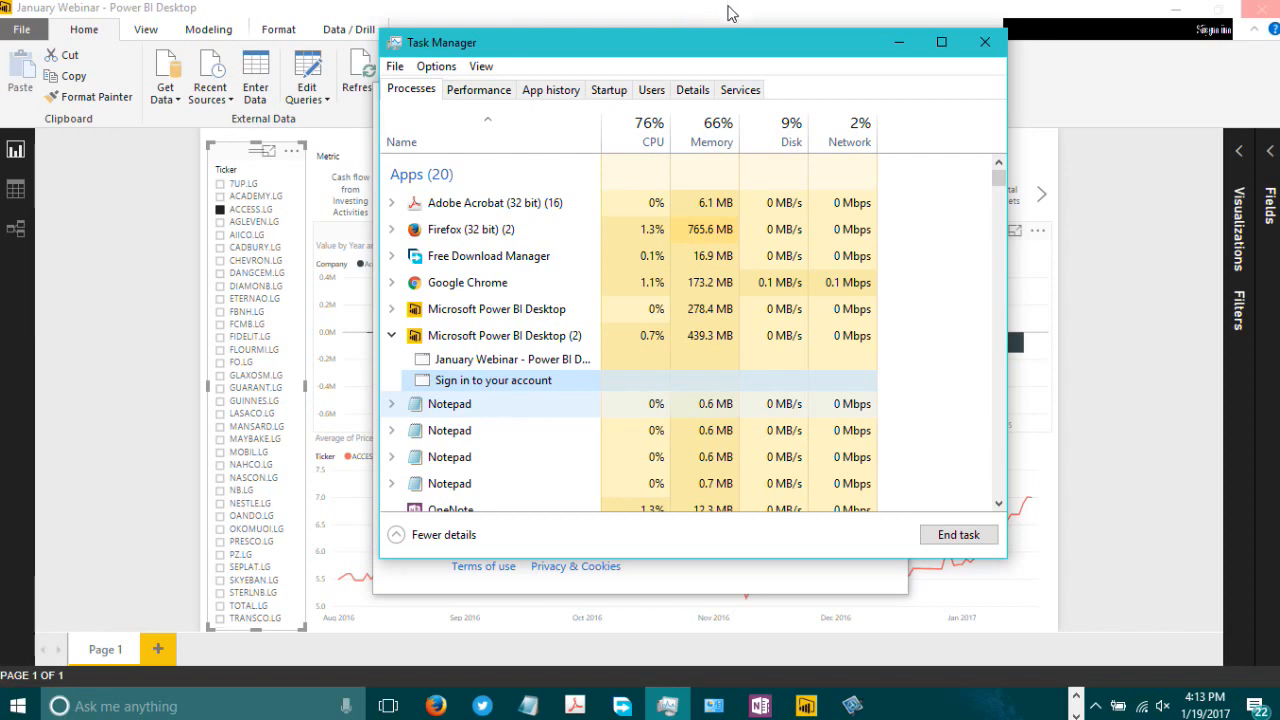
# Step: End the Power BI Desktop process running the January Webinar report
pyautogui.rightClick(476, 341)
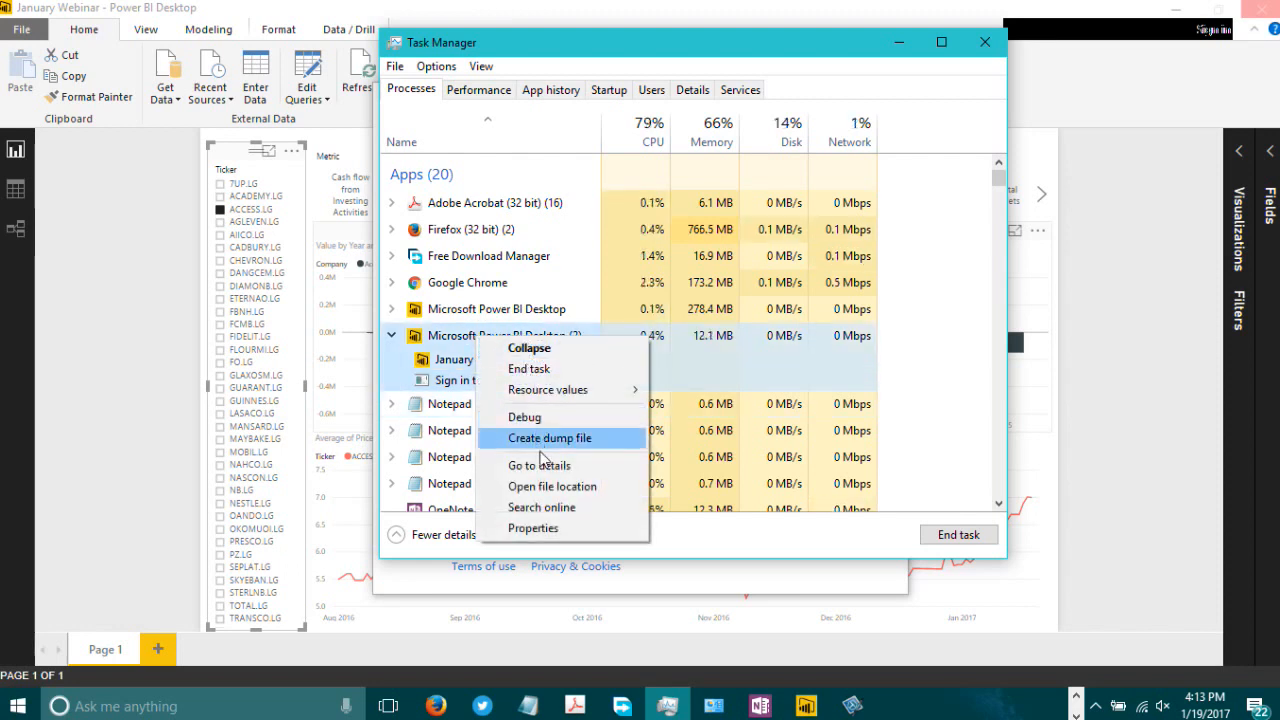
pyautogui.click(550, 370)
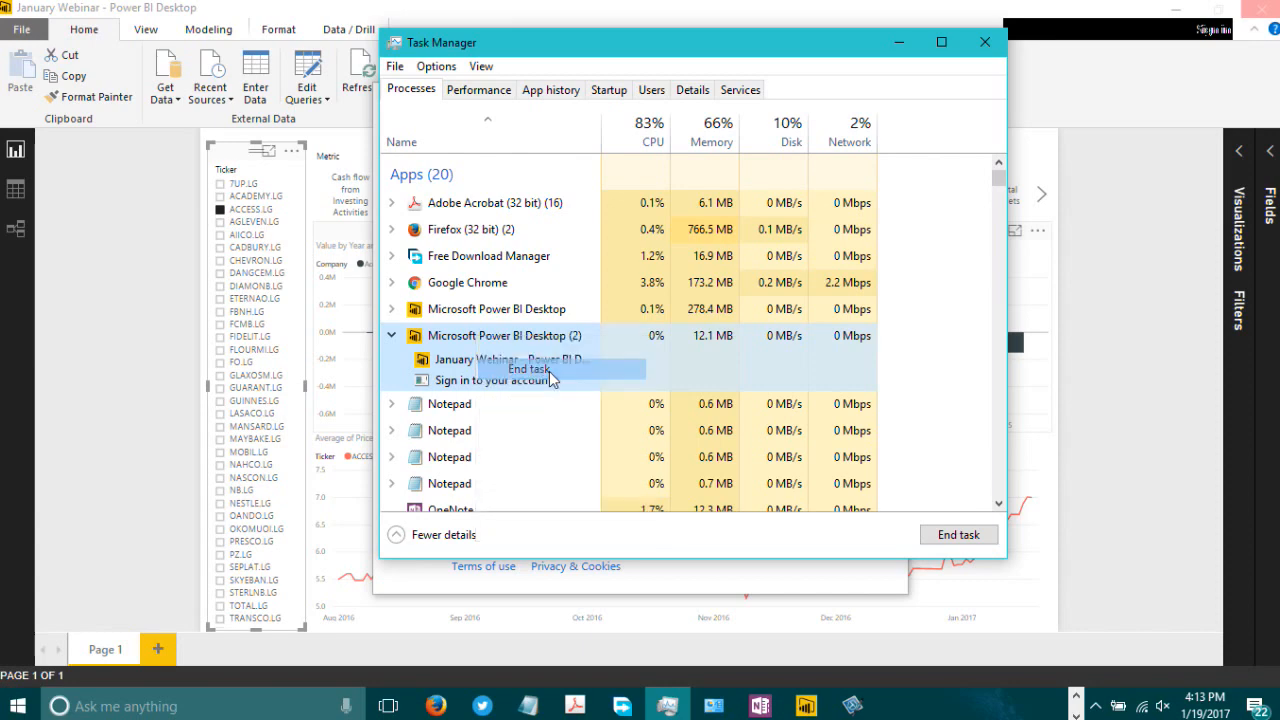
pyautogui.scroll(-6, 549, 372)
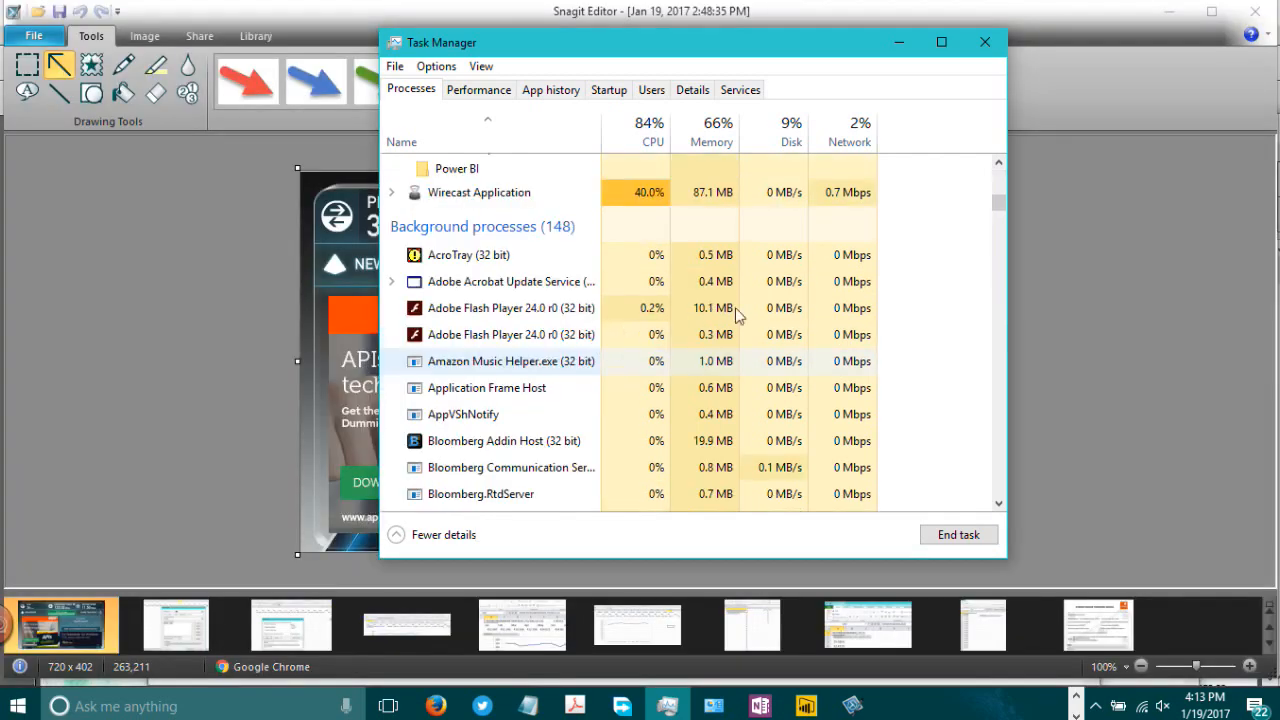
# Step: Minimize Task Manager and Snagit, and switch to the December Training report in Power BI Desktop
pyautogui.click(898, 44)
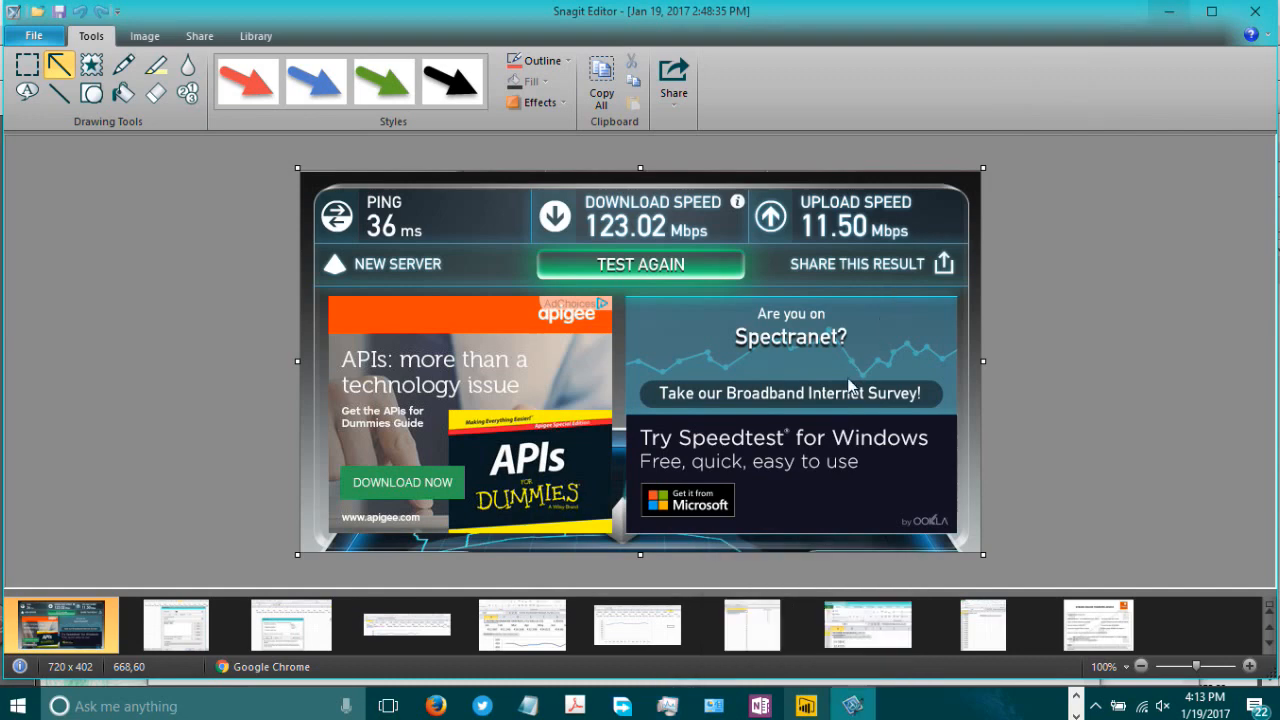
pyautogui.click(1168, 11)
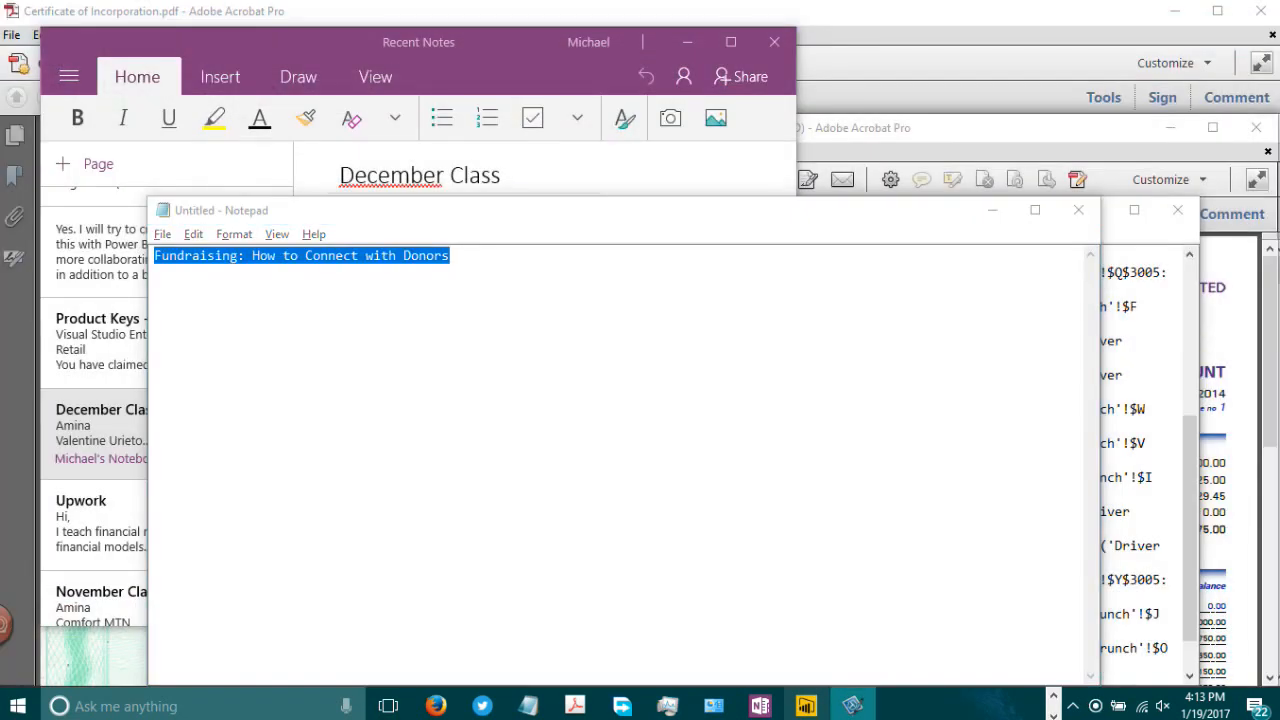
pyautogui.click(806, 706)
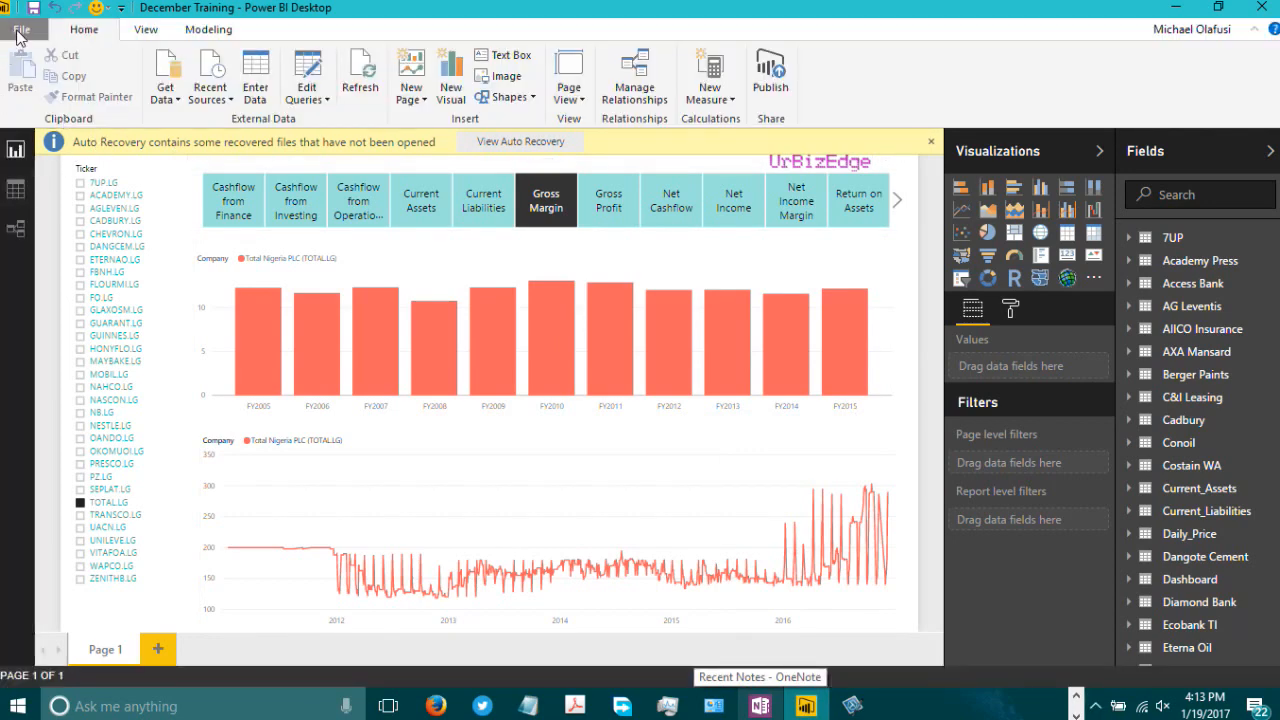
# Step: Open the January Webinar.pbix report from the Power BI folder on the Desktop
pyautogui.click(20, 30)
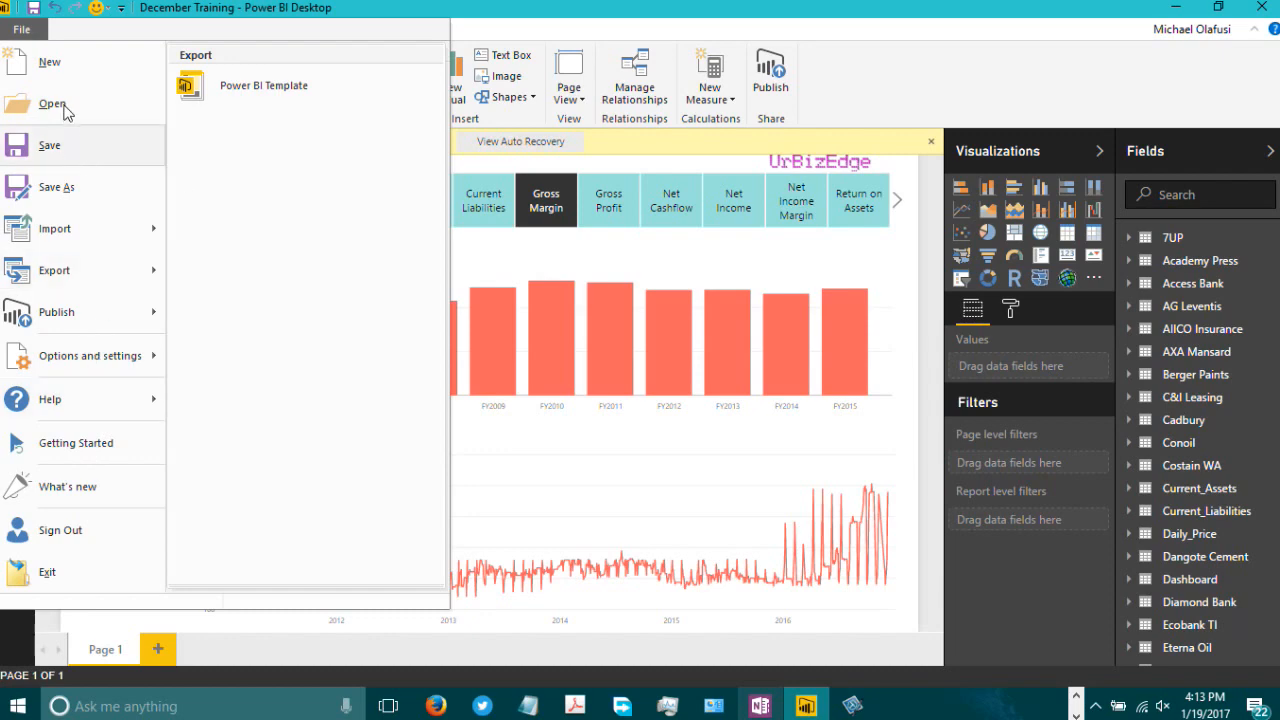
pyautogui.moveTo(68, 110)
pyautogui.press('Escape')
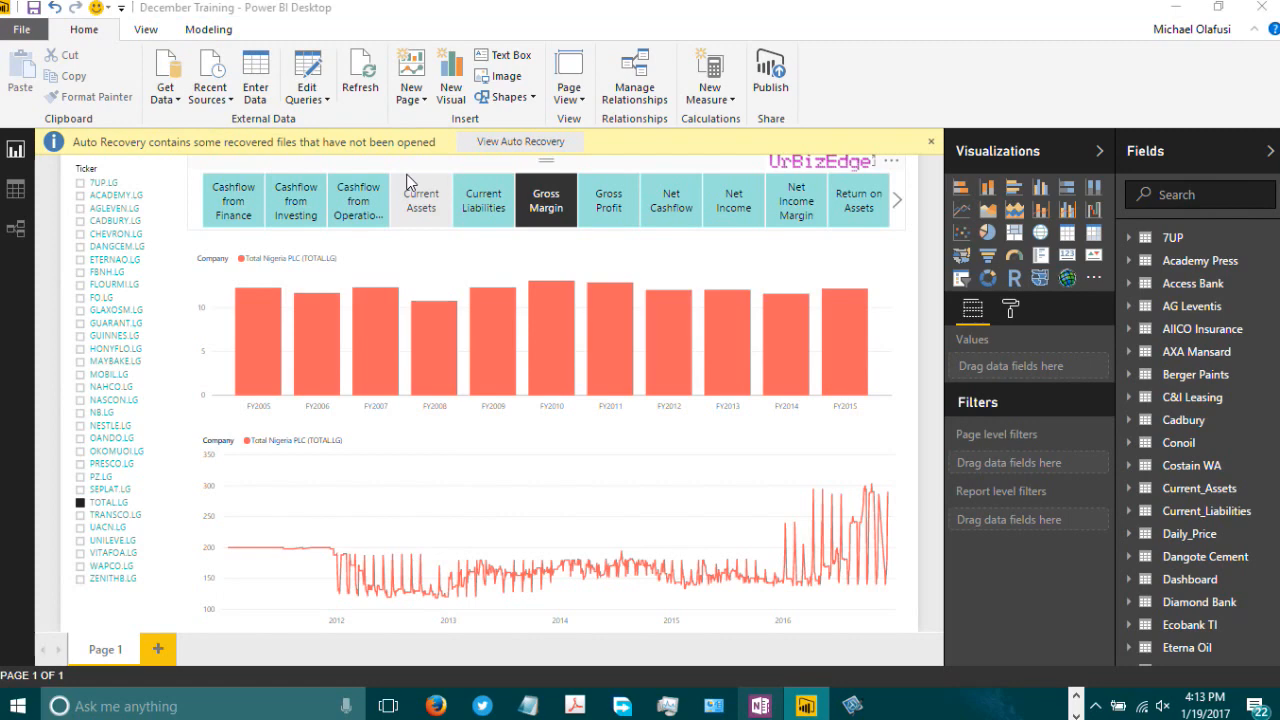
pyautogui.click(407, 180)
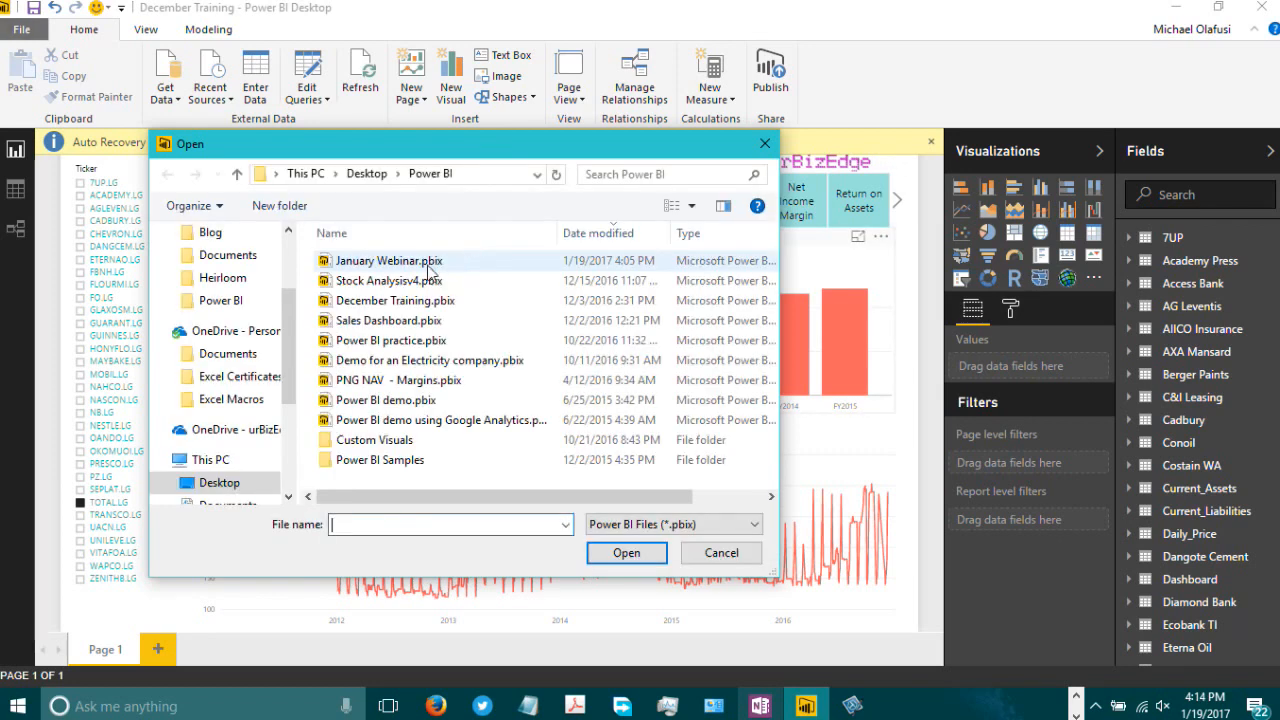
pyautogui.doubleClick(428, 266)
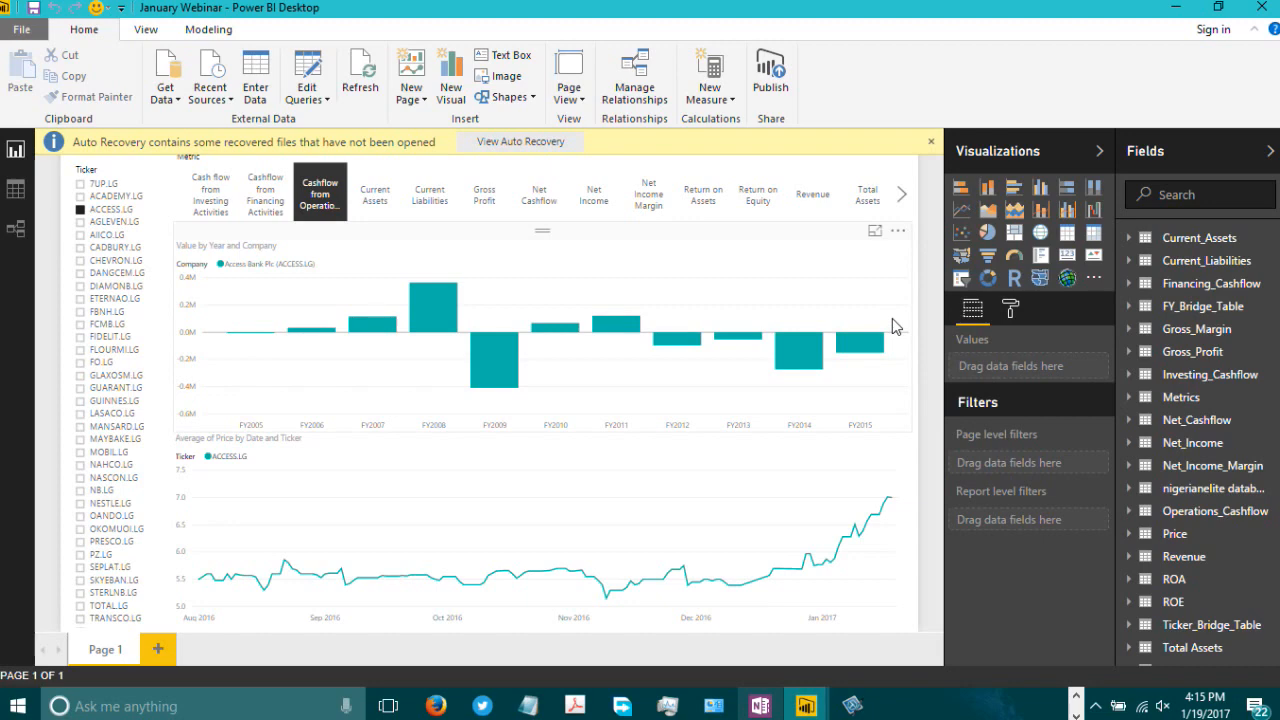
# Step: Start signing in to Power BI Desktop and enter the work account e-mail address
pyautogui.click(1216, 34)
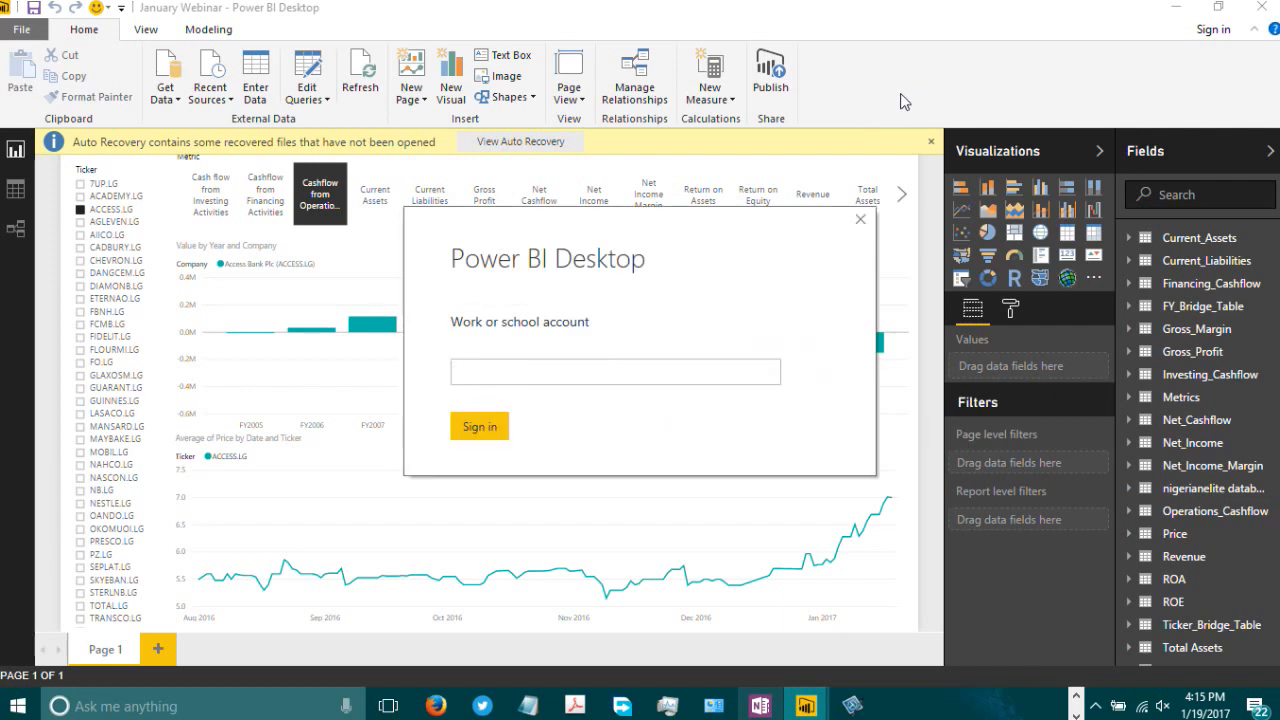
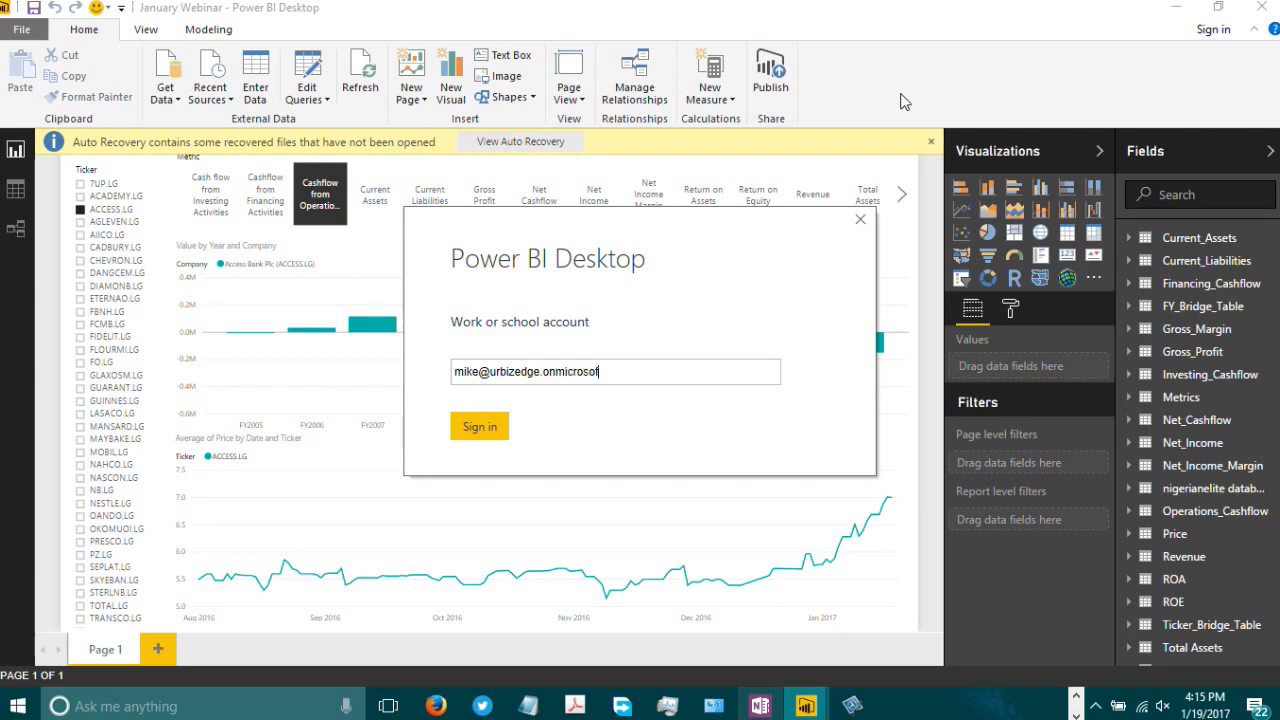
pyautogui.click(494, 428)
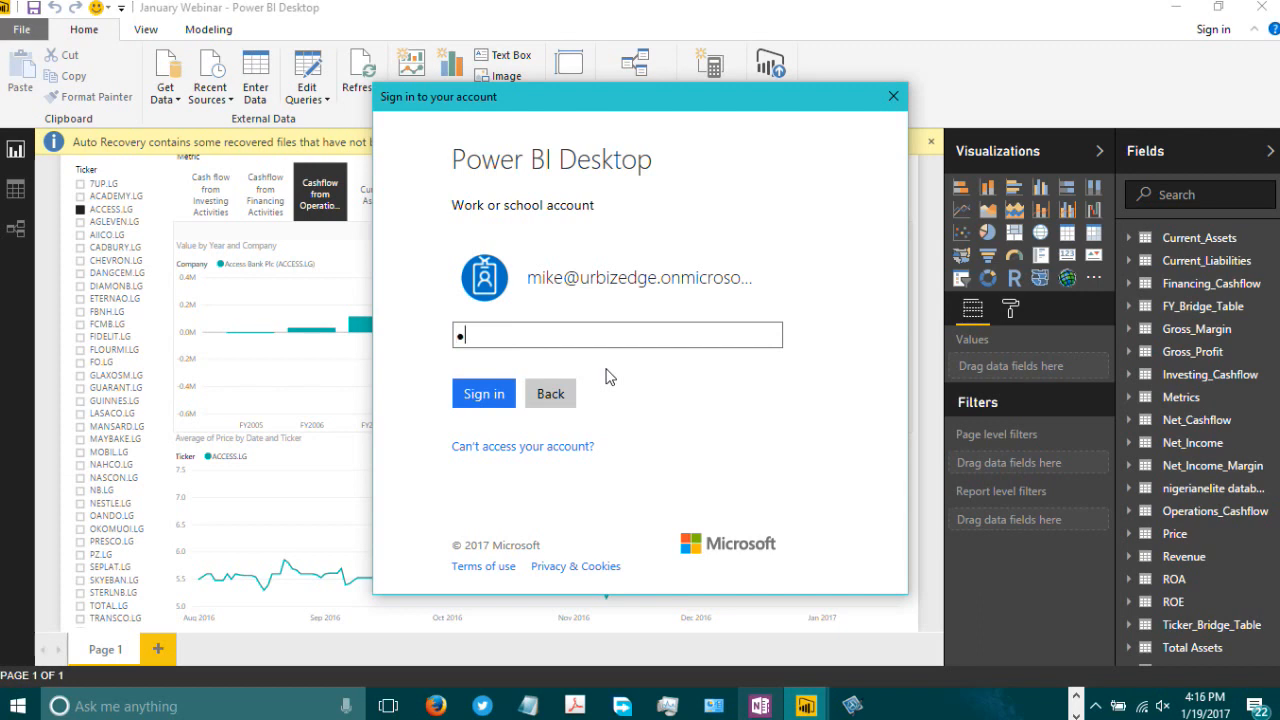
# Step: Enter the account password and complete the sign-in
pyautogui.write('•••••••••••')
pyautogui.click(462, 396)
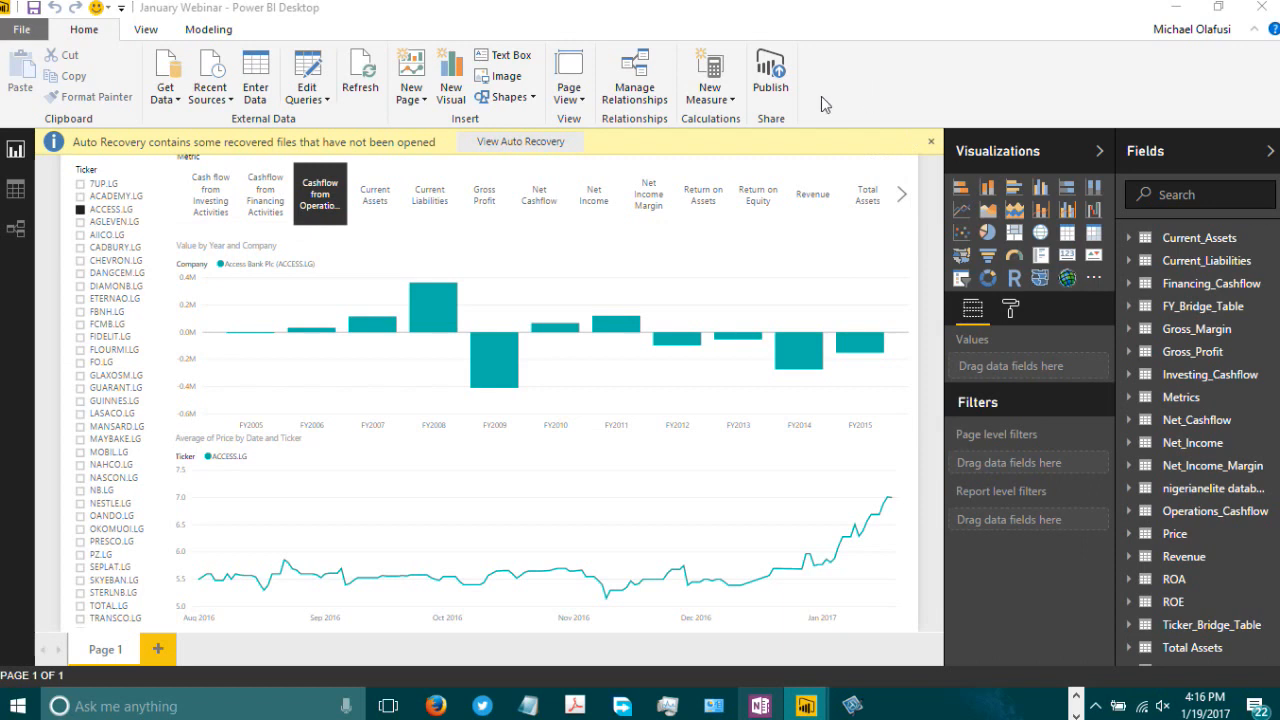
# Step: Publish the report to the Stock Analysis workspace and open the published report in the Power BI service
pyautogui.click(777, 92)
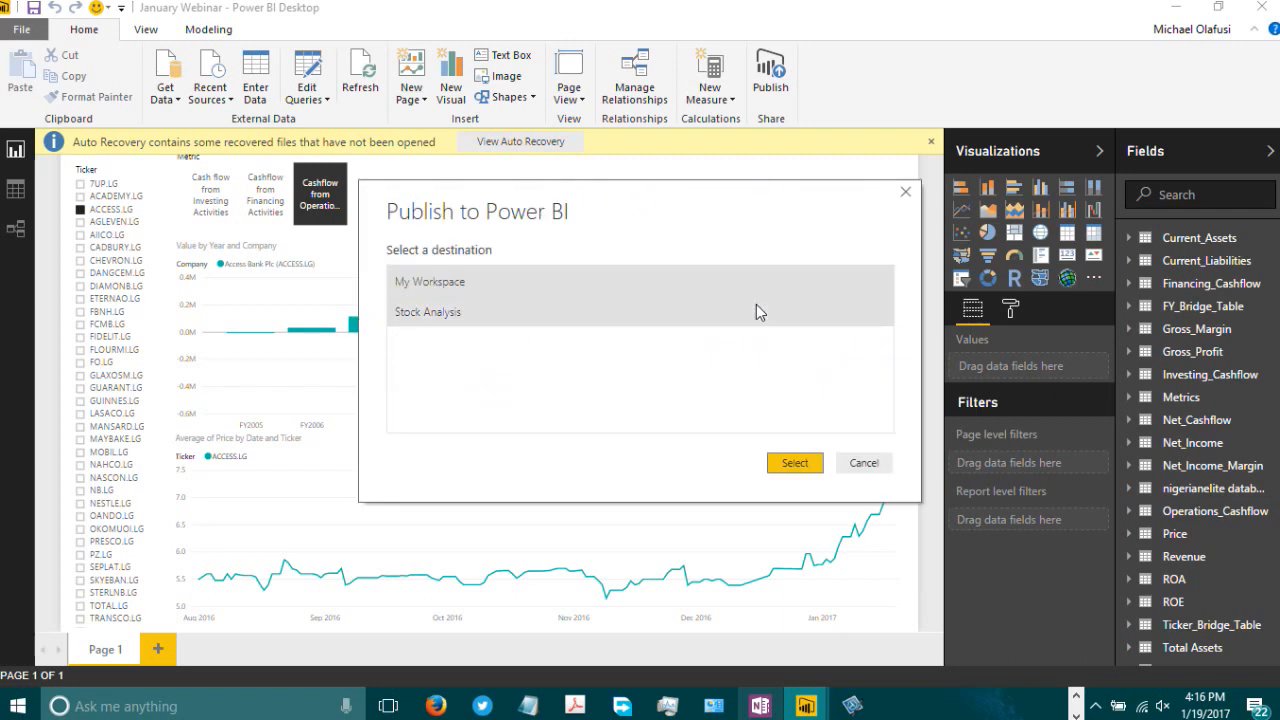
pyautogui.click(461, 314)
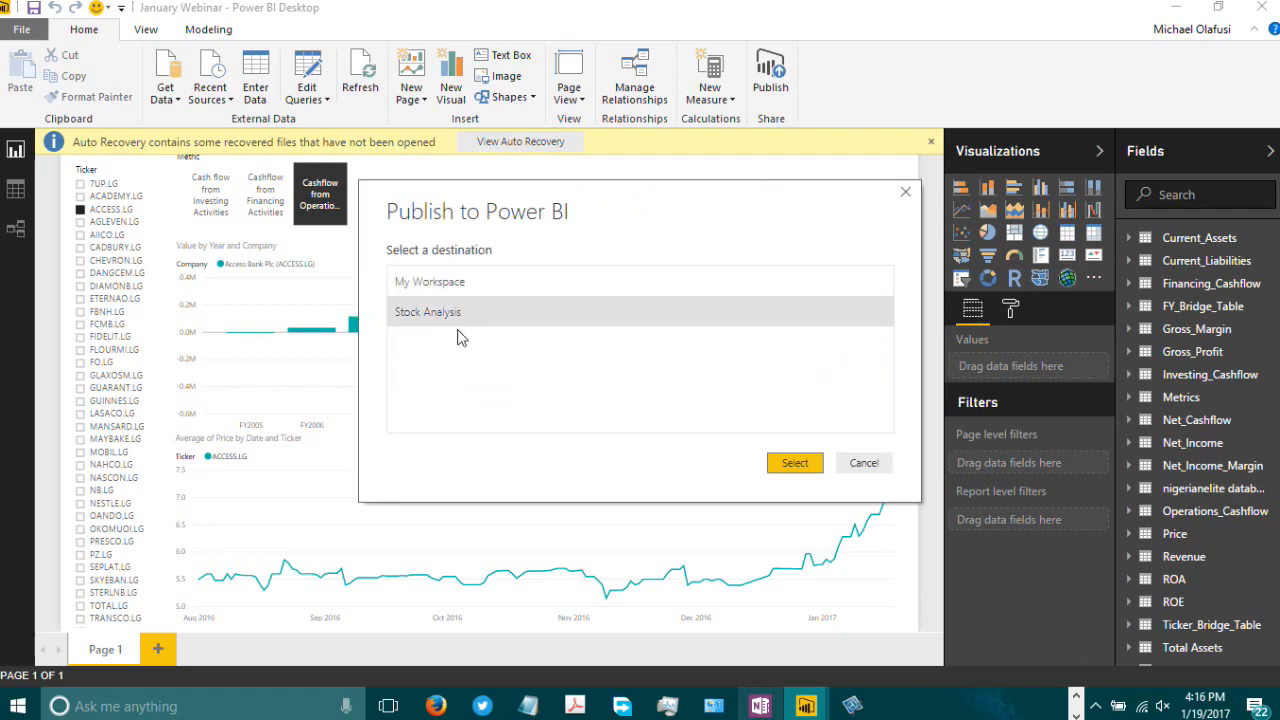
pyautogui.click(800, 466)
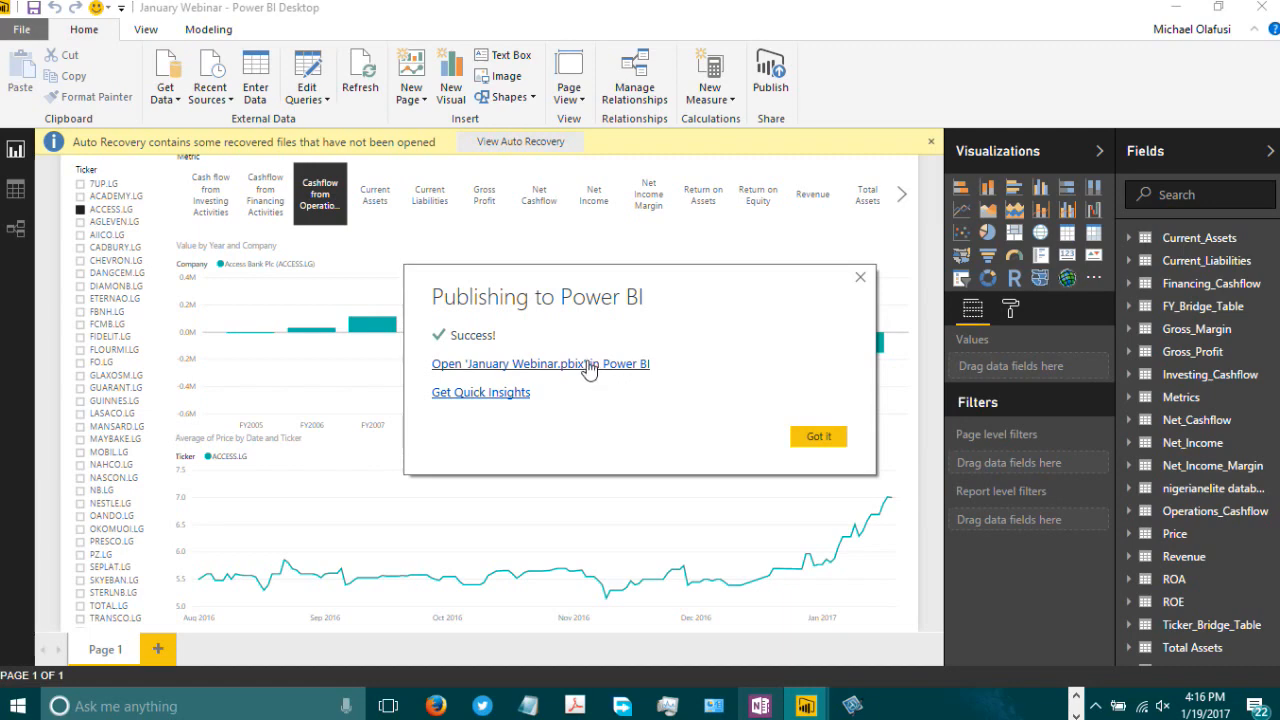
pyautogui.click(588, 365)
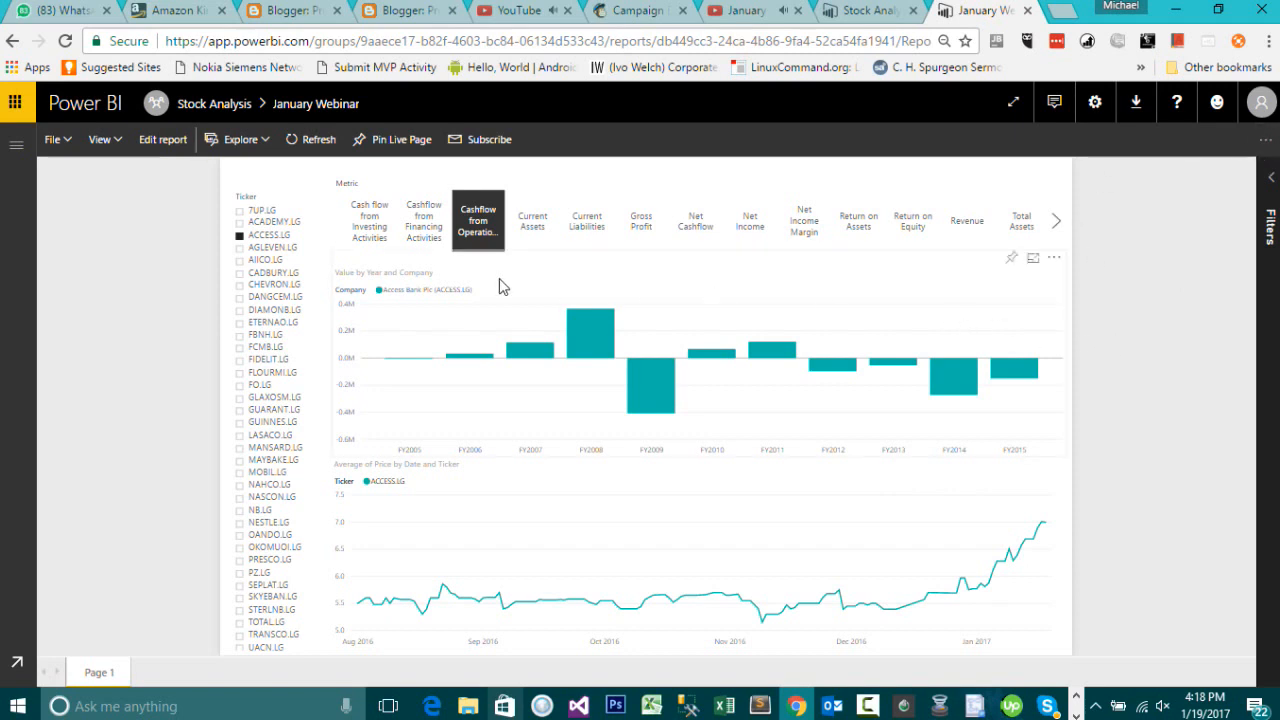
# Step: Pin the live report page to a new dashboard named Stocks Jan
pyautogui.click(16, 149)
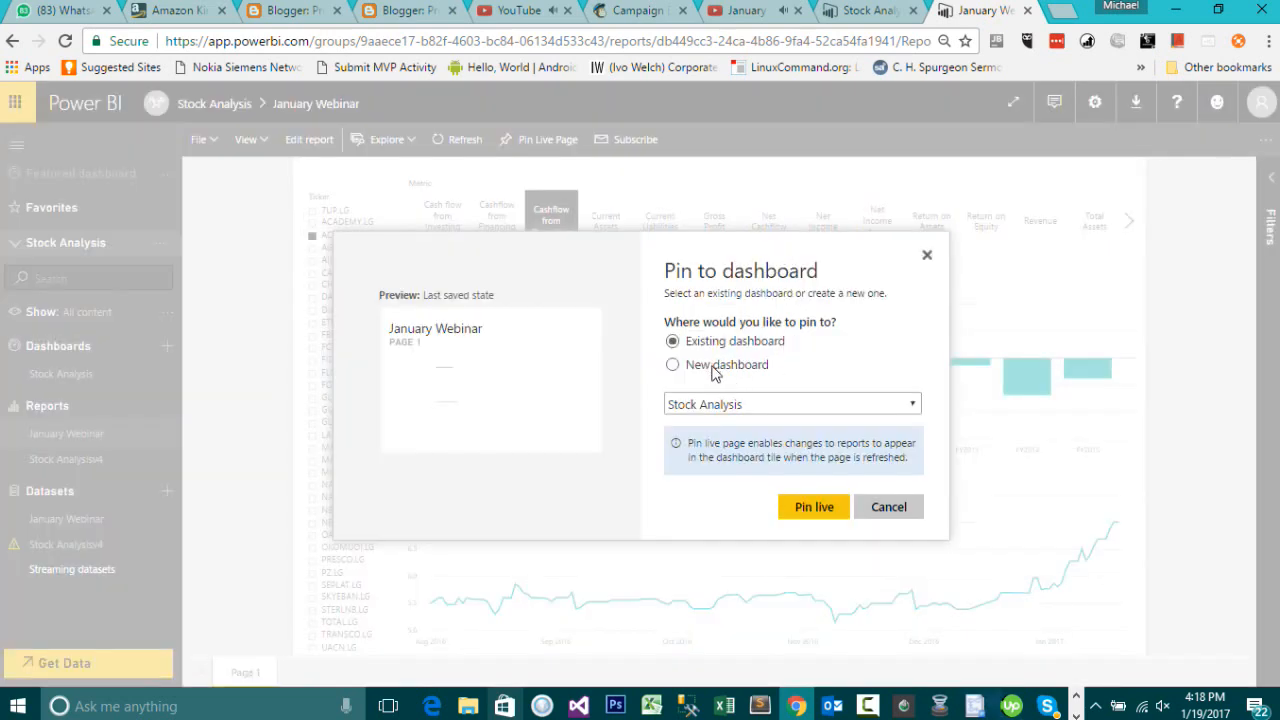
pyautogui.click(713, 378)
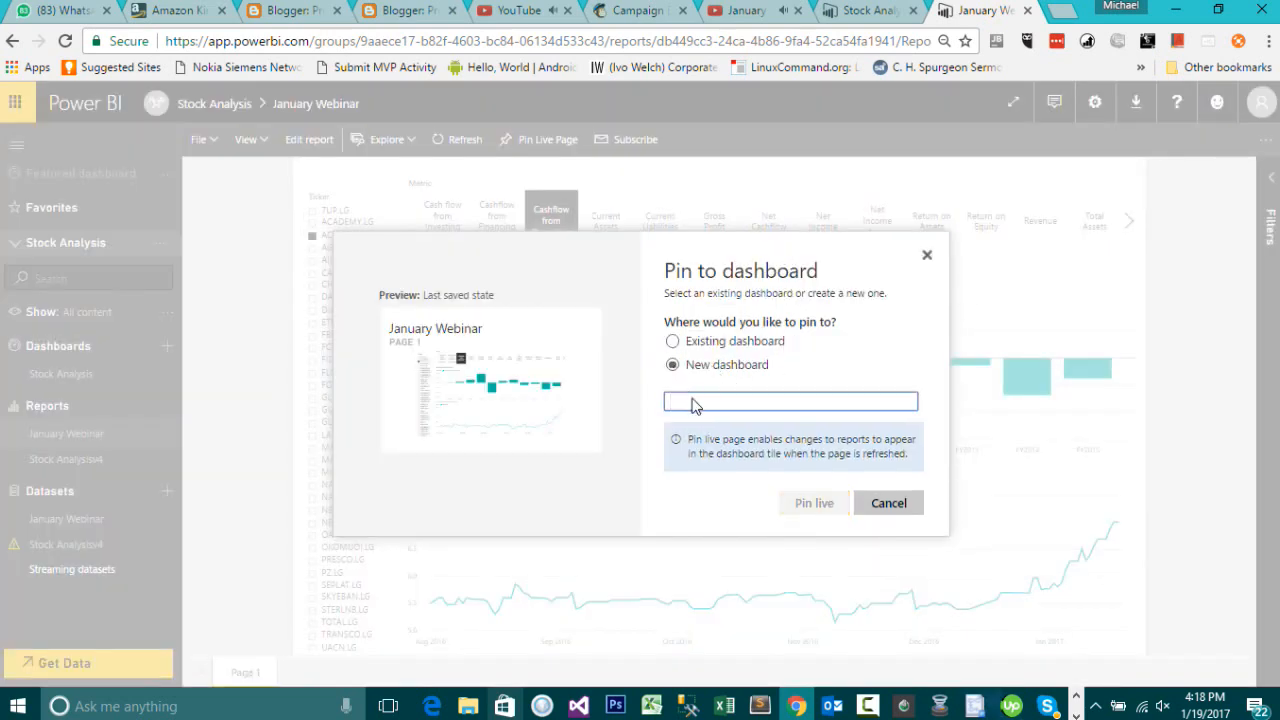
pyautogui.write('Stoc')
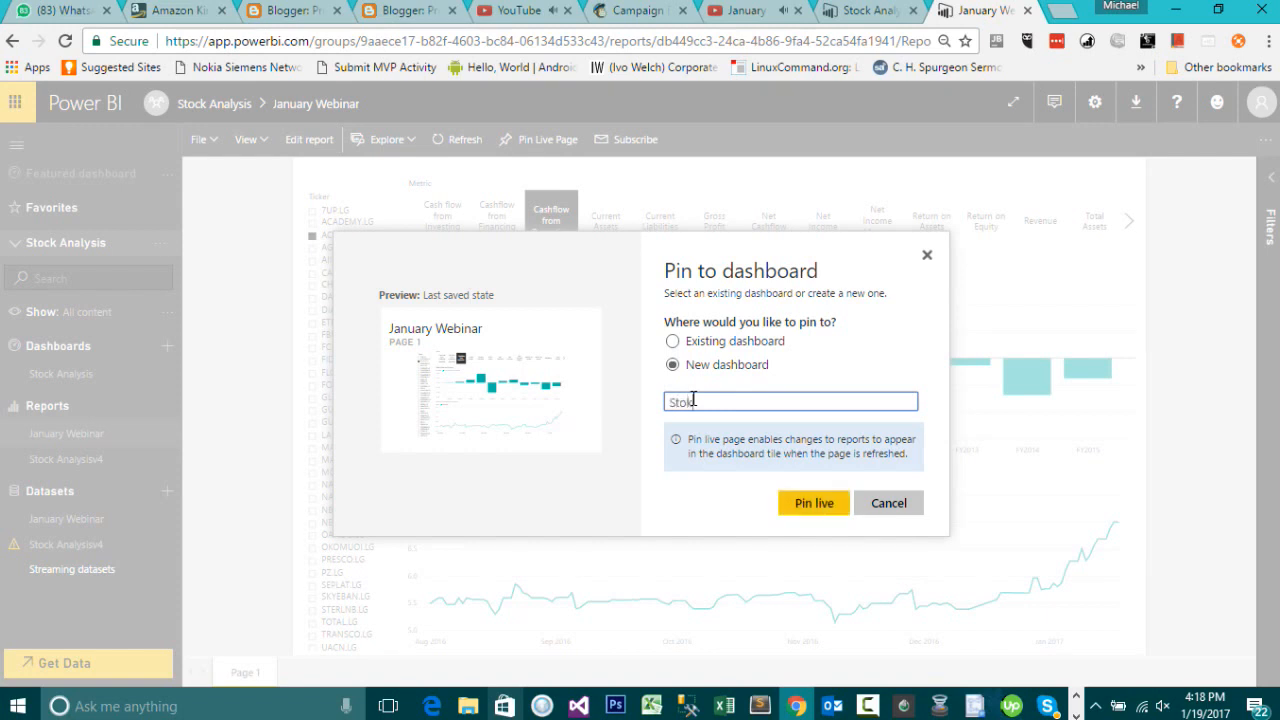
pyautogui.press('BackSpace')
pyautogui.write('cks A')
pyautogui.press('BackSpace')
pyautogui.write('Jan')
pyautogui.click(815, 502)
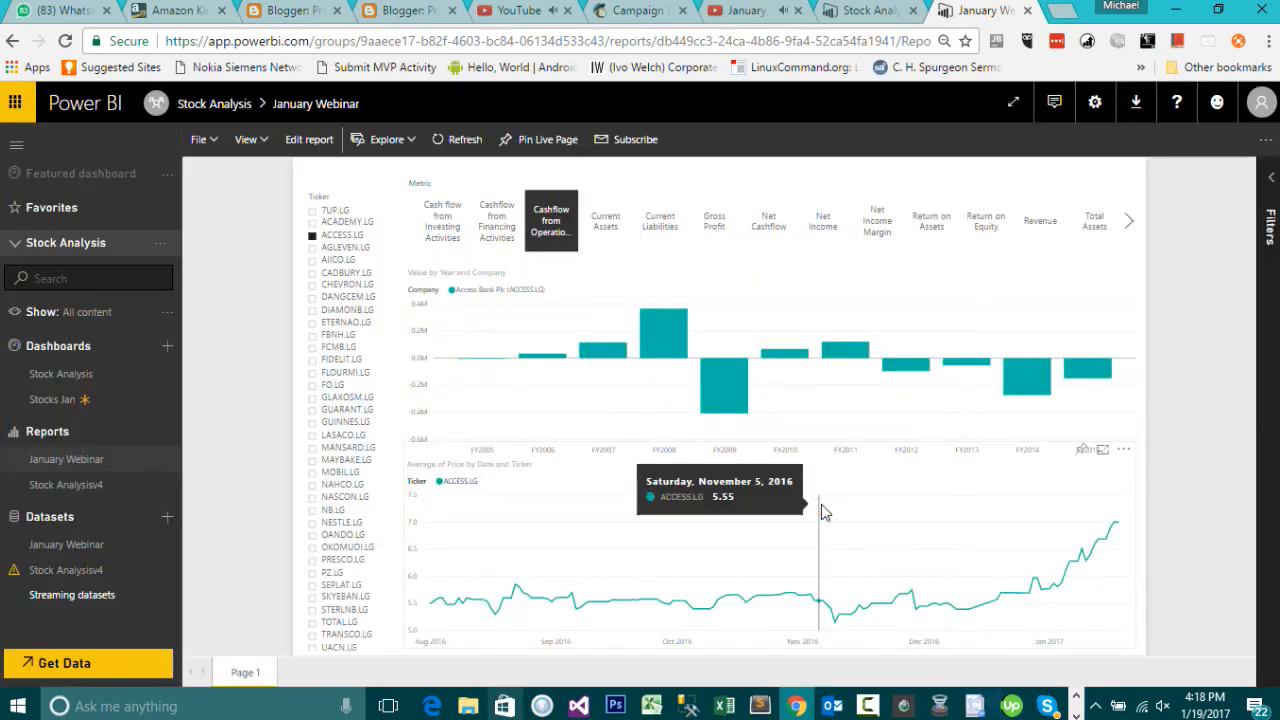
# Step: Open the Stocks Jan dashboard and ask Q&A "nestle by revenue by year", picking the Metrics year field
pyautogui.click(86, 400)
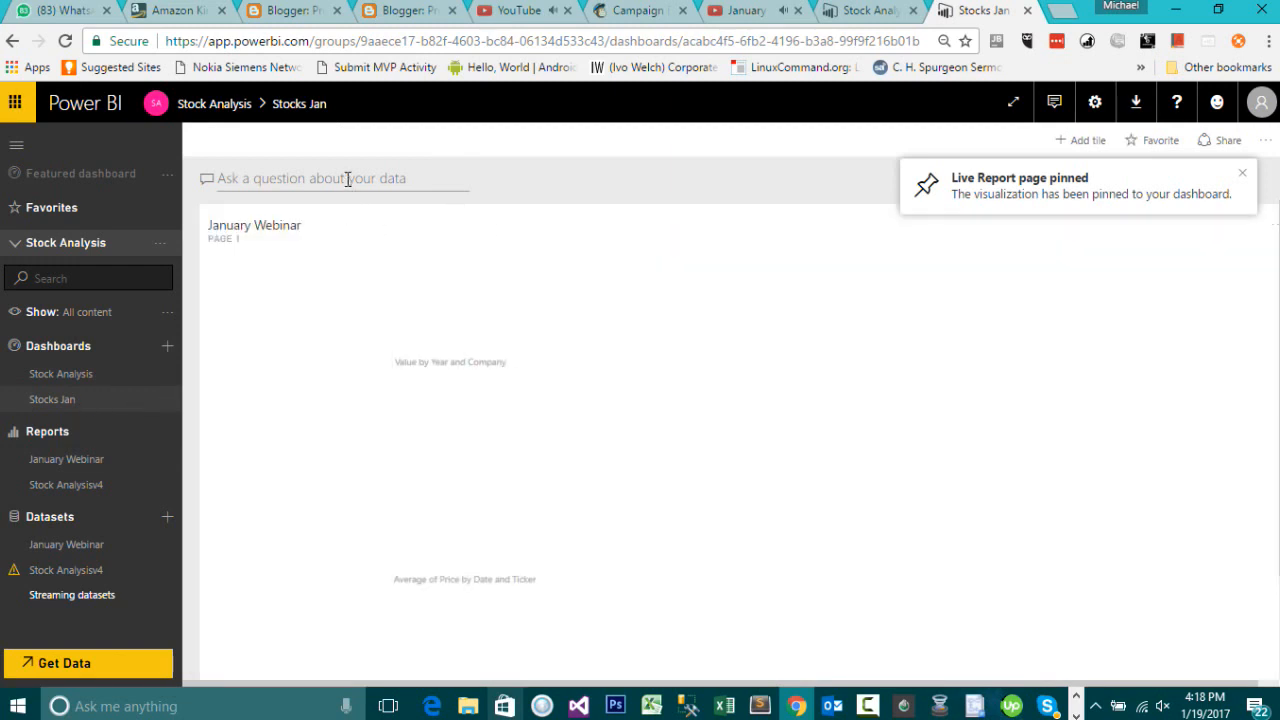
pyautogui.click(350, 177)
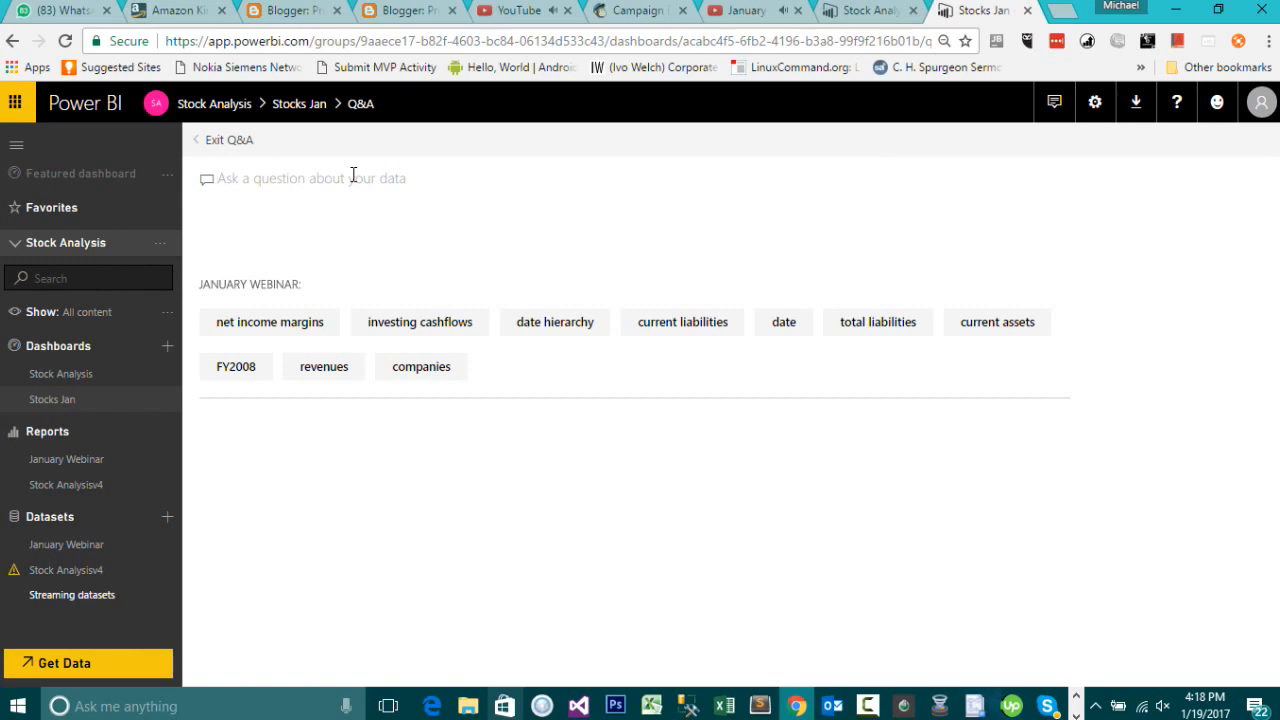
pyautogui.write('ne')
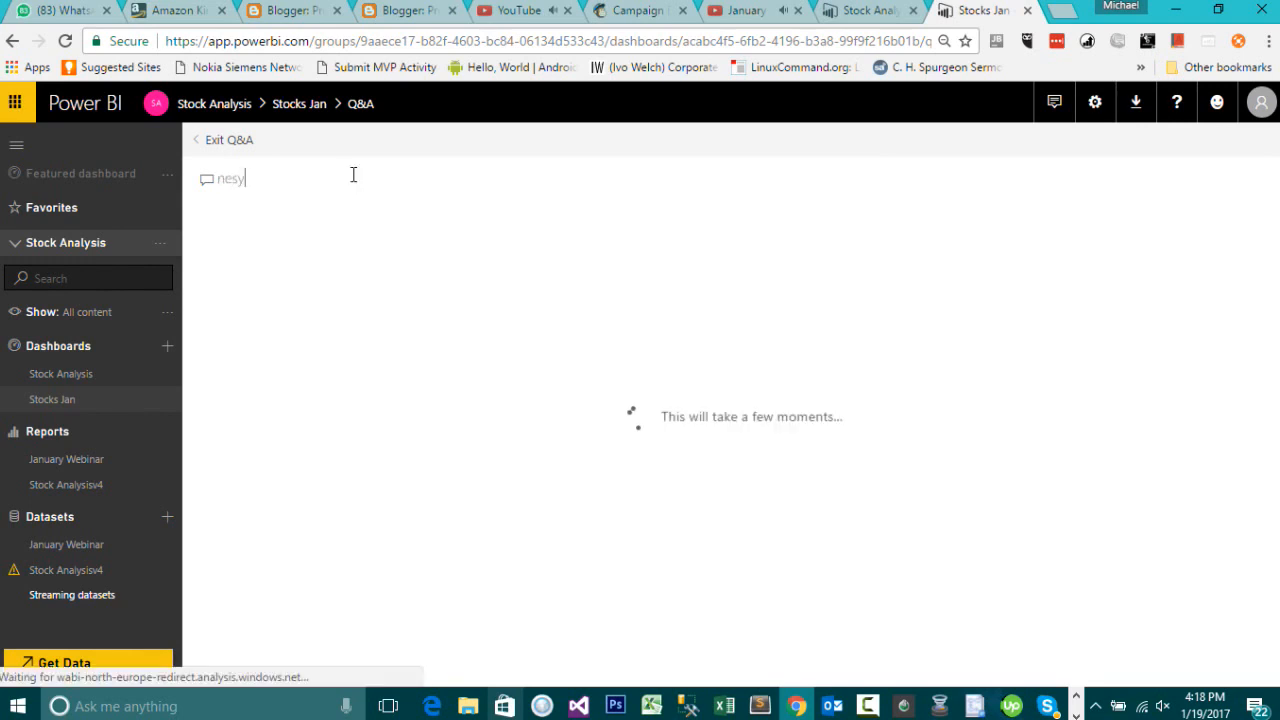
pyautogui.write('s')
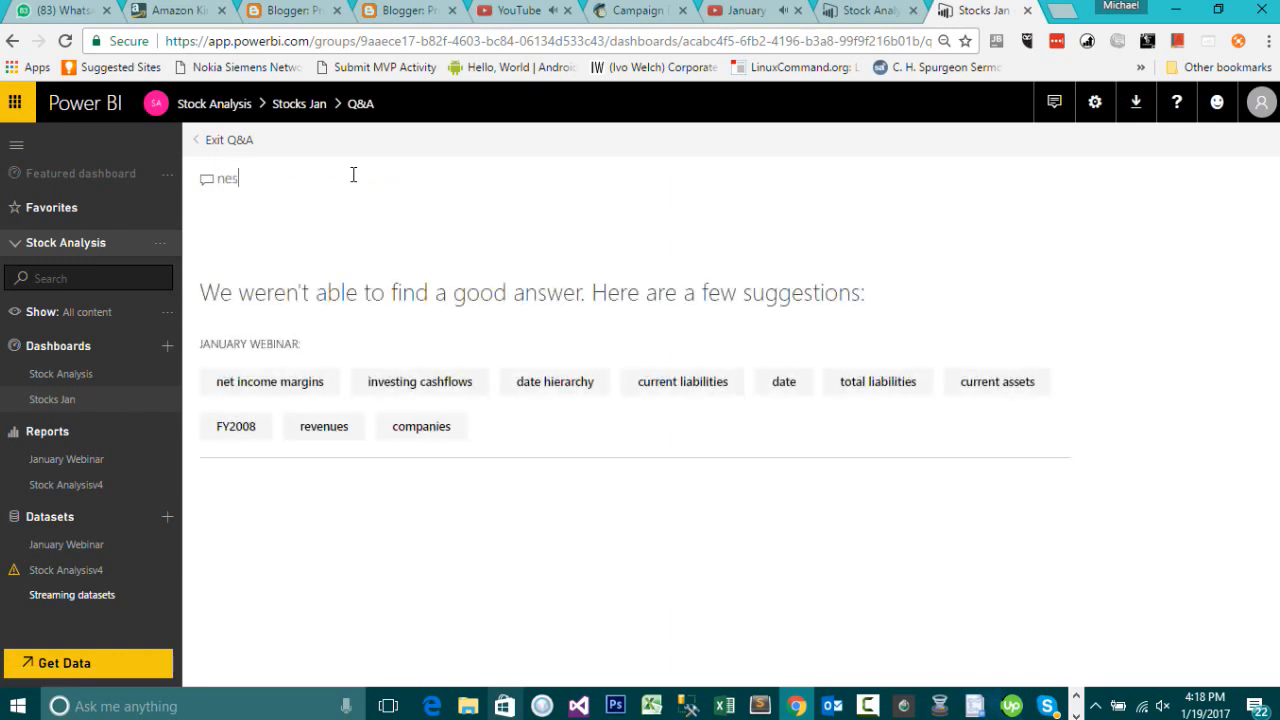
pyautogui.write('tle by revenue ')
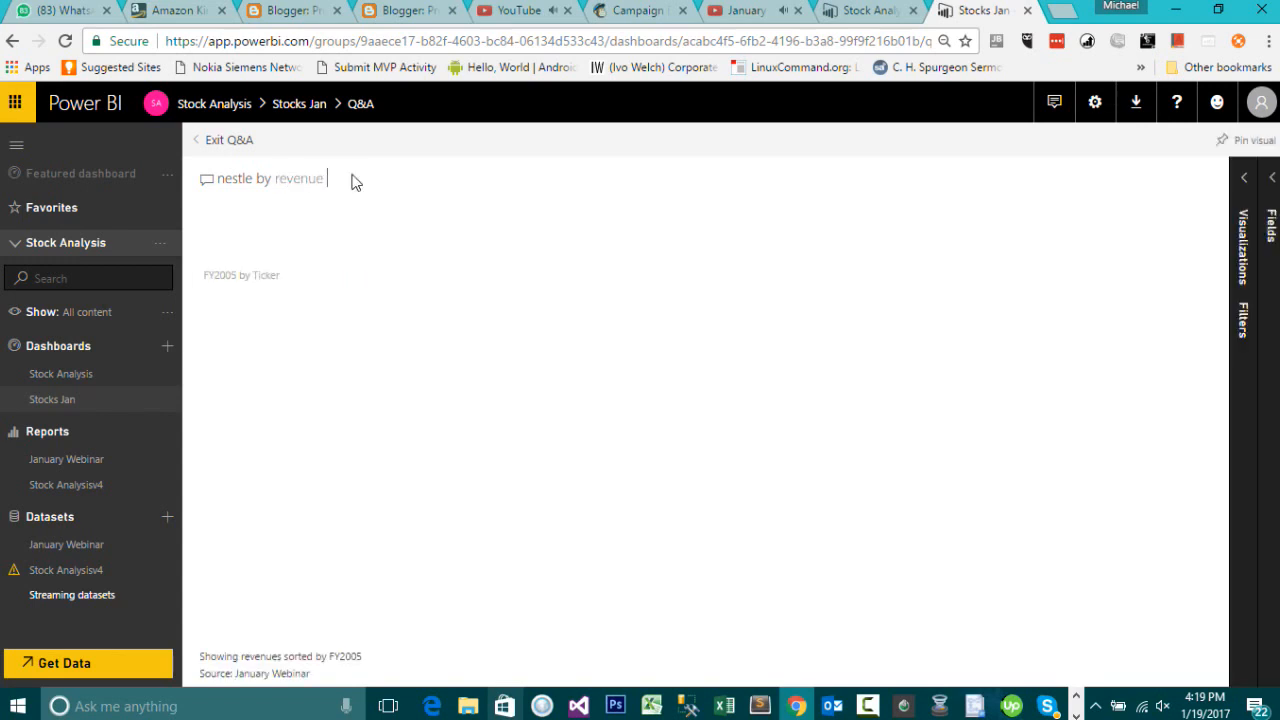
pyautogui.write('by ')
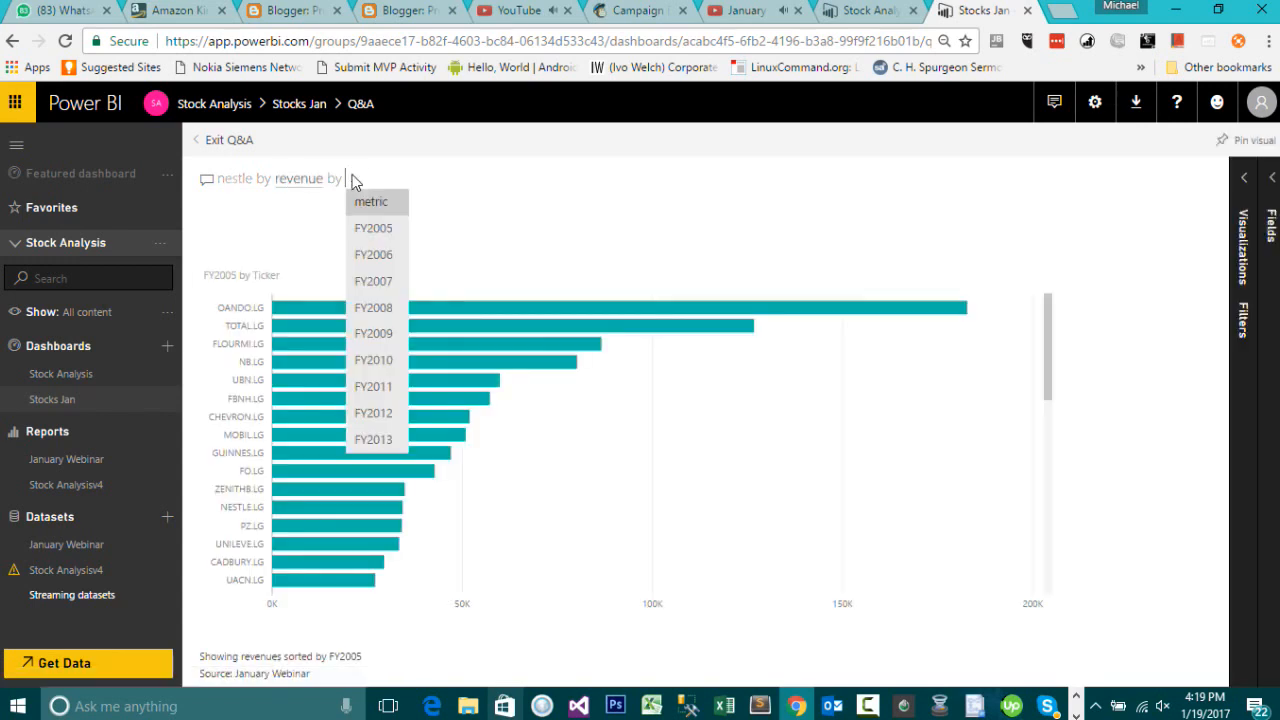
pyautogui.write('year')
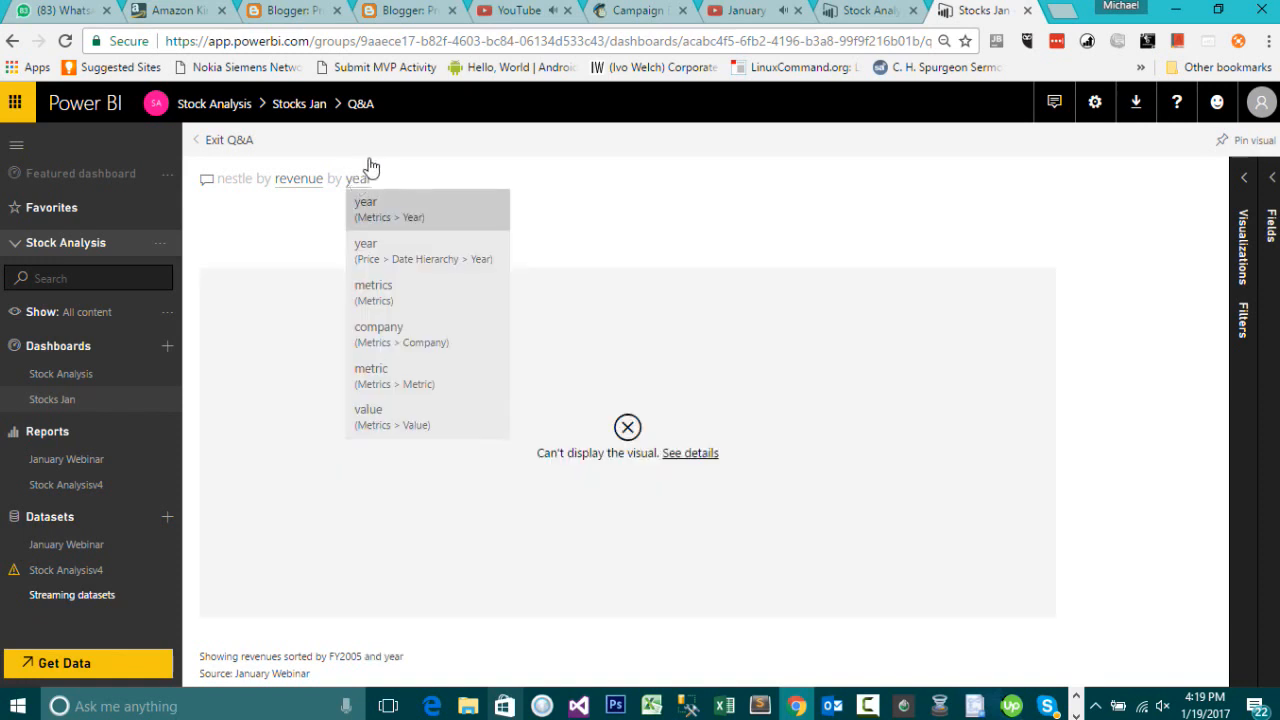
pyautogui.click(414, 206)
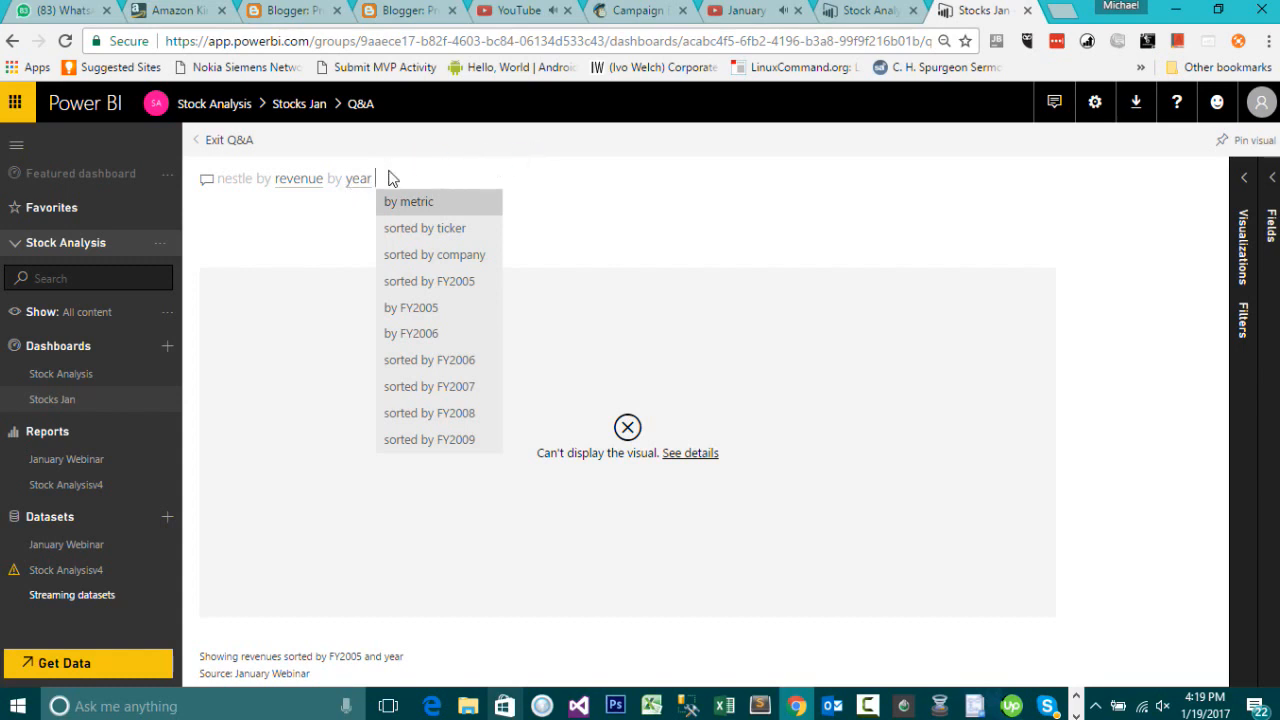
# Step: Try FY2006 and fiscal year terms in the Q&A question, then trim it back to "nestle by revenue by"
pyautogui.press('BackSpace')
pyautogui.press('BackSpace')
pyautogui.press('BackSpace')
pyautogui.press('BackSpace')
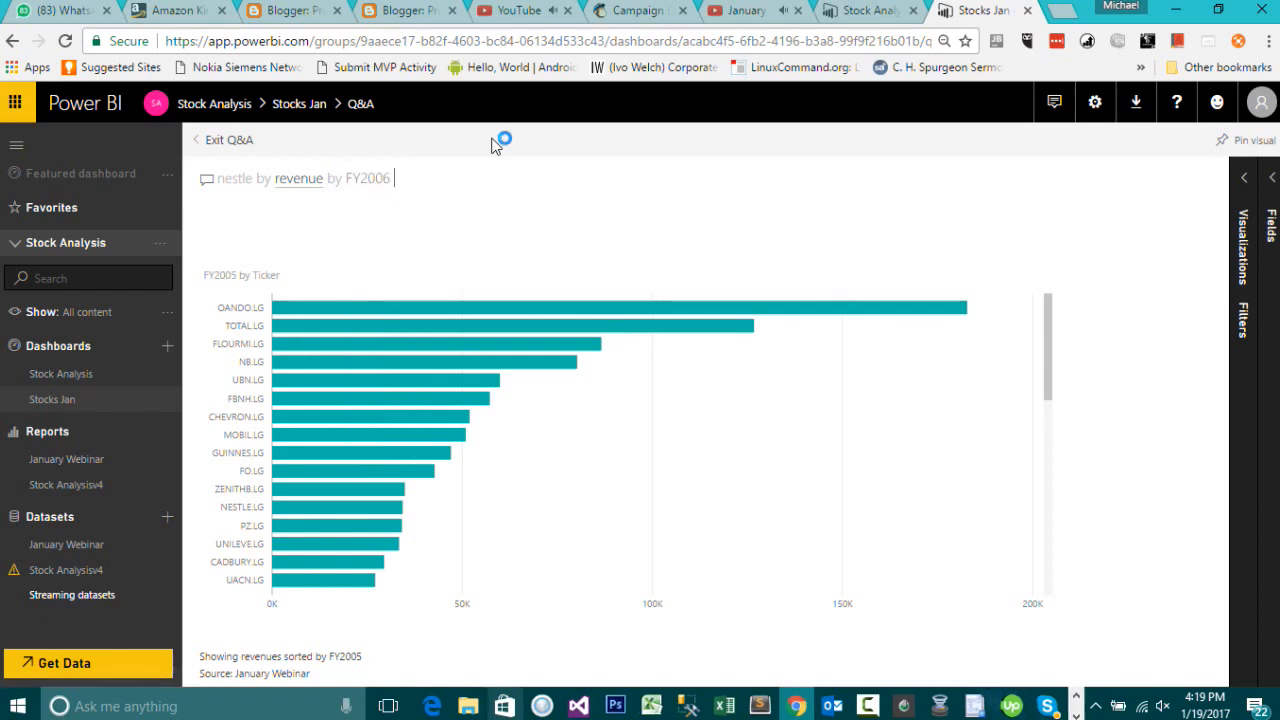
pyautogui.write('fy 2')
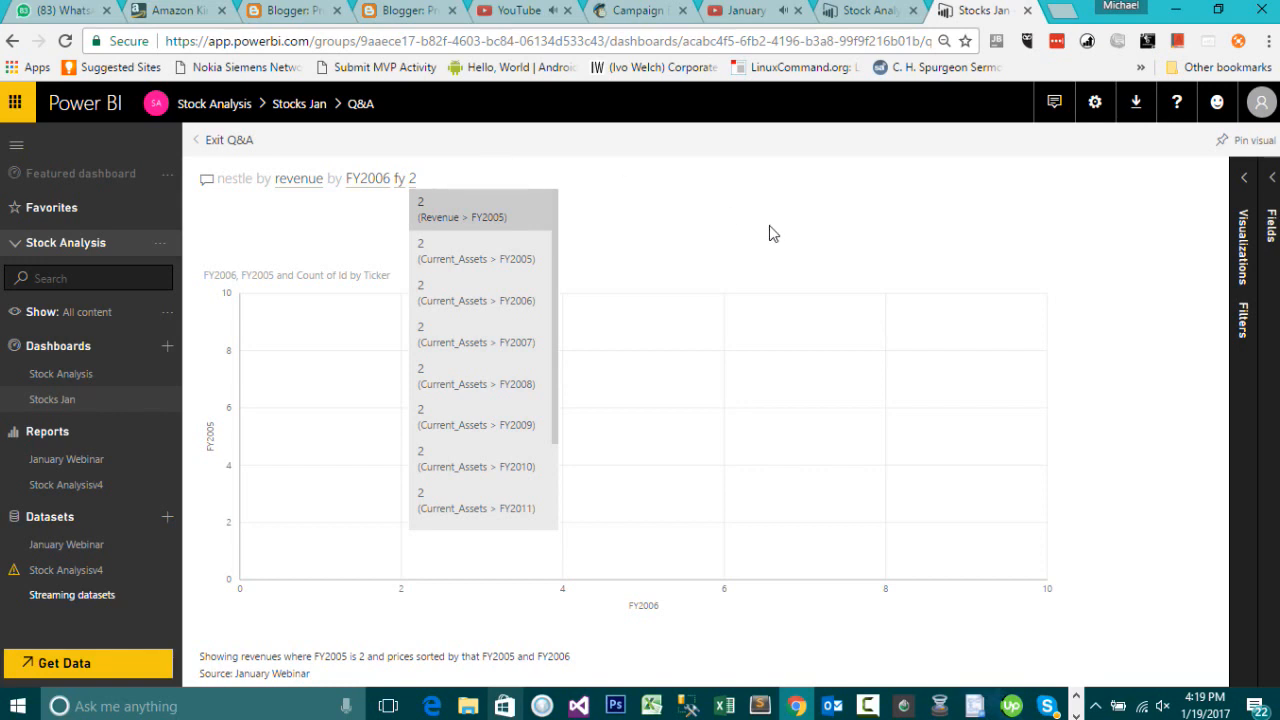
pyautogui.press('BackSpace')
pyautogui.press('BackSpace')
pyautogui.press('BackSpace')
pyautogui.press('BackSpace')
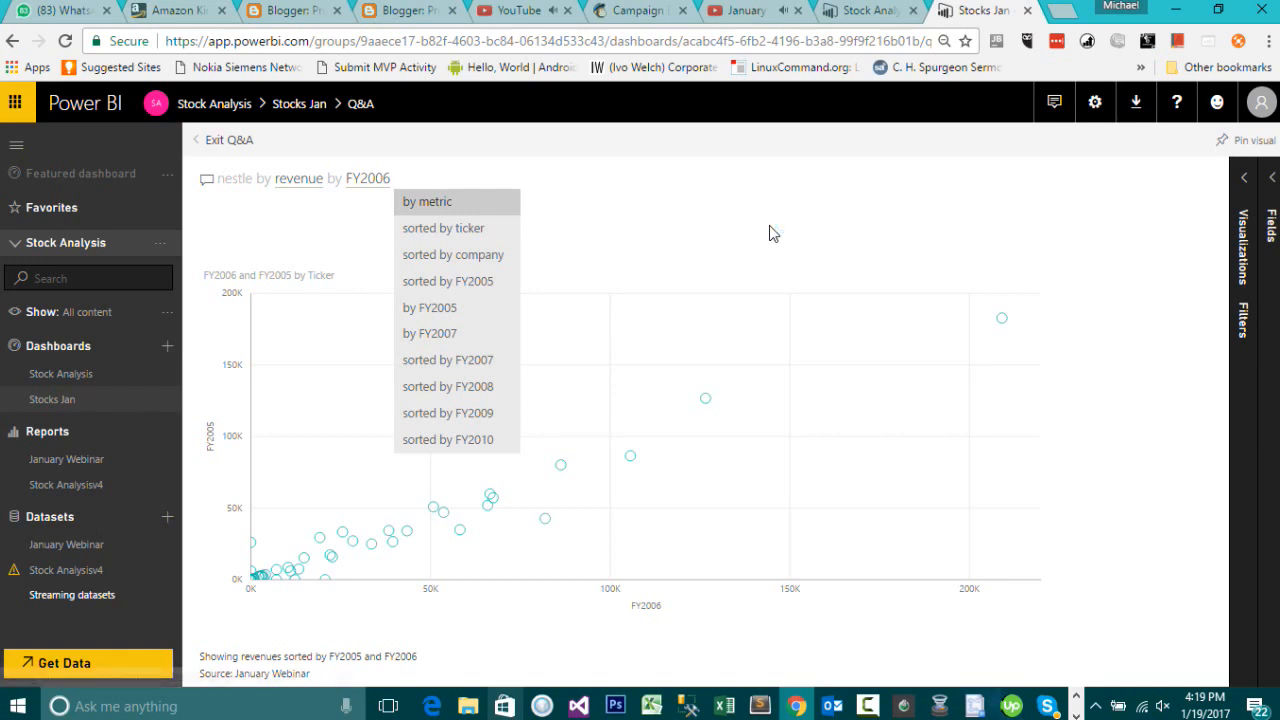
pyautogui.press('BackSpace')
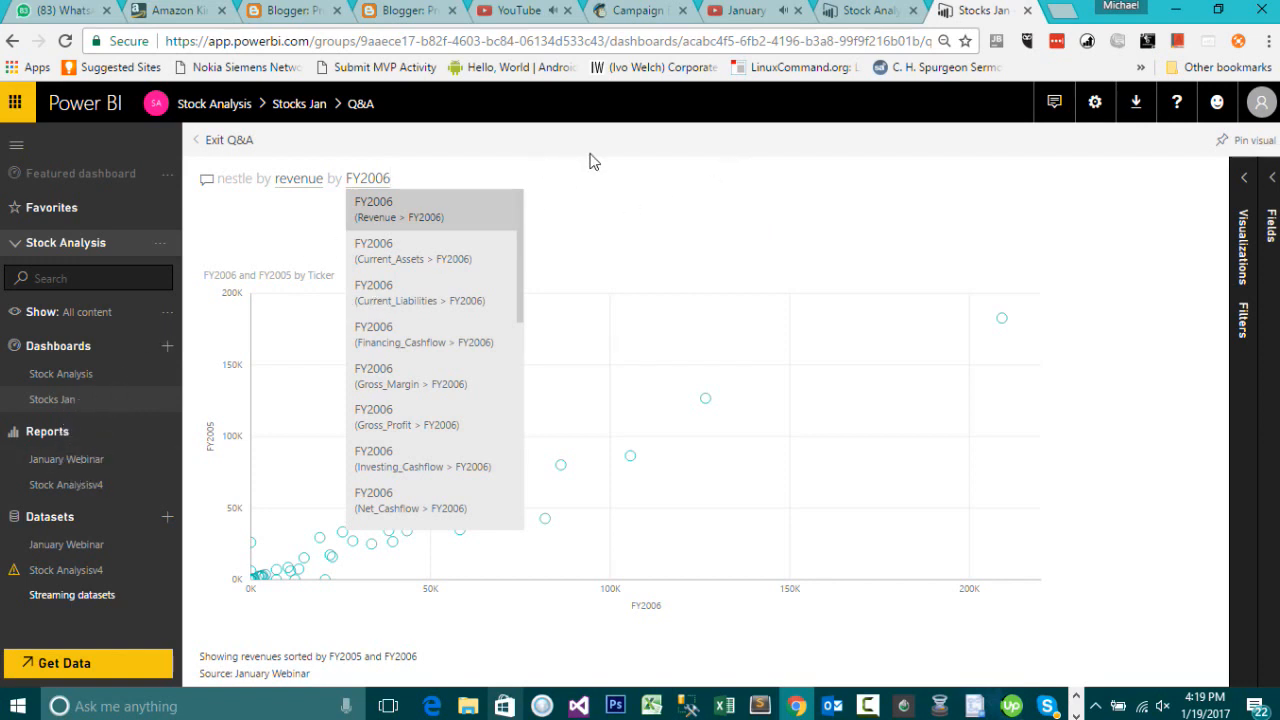
pyautogui.press('BackSpace')
pyautogui.press('BackSpace')
pyautogui.press('BackSpace')
pyautogui.press('BackSpace')
pyautogui.press('BackSpace')
pyautogui.press('BackSpace')
pyautogui.press('BackSpace')
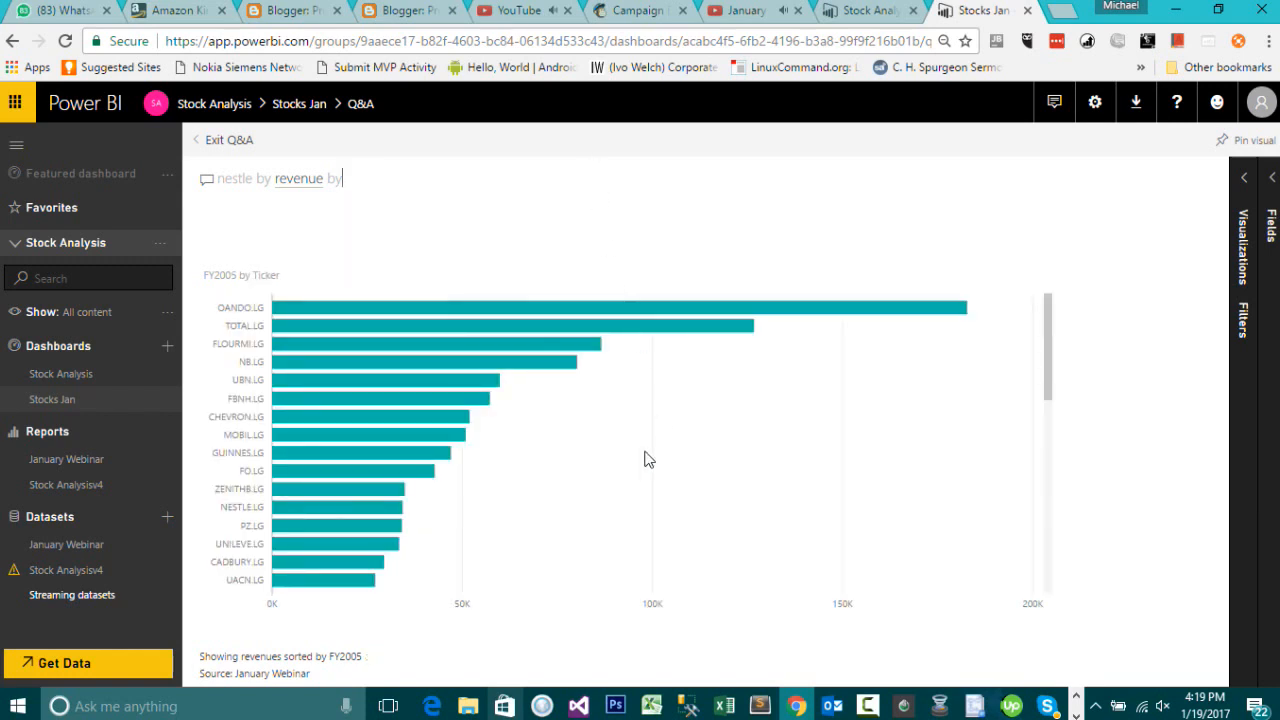
# Step: Replace the Q&A question with "gross profit" from the Gross_Profit table, then clear the question
pyautogui.moveTo(367, 177); pyautogui.dragTo(218, 174)
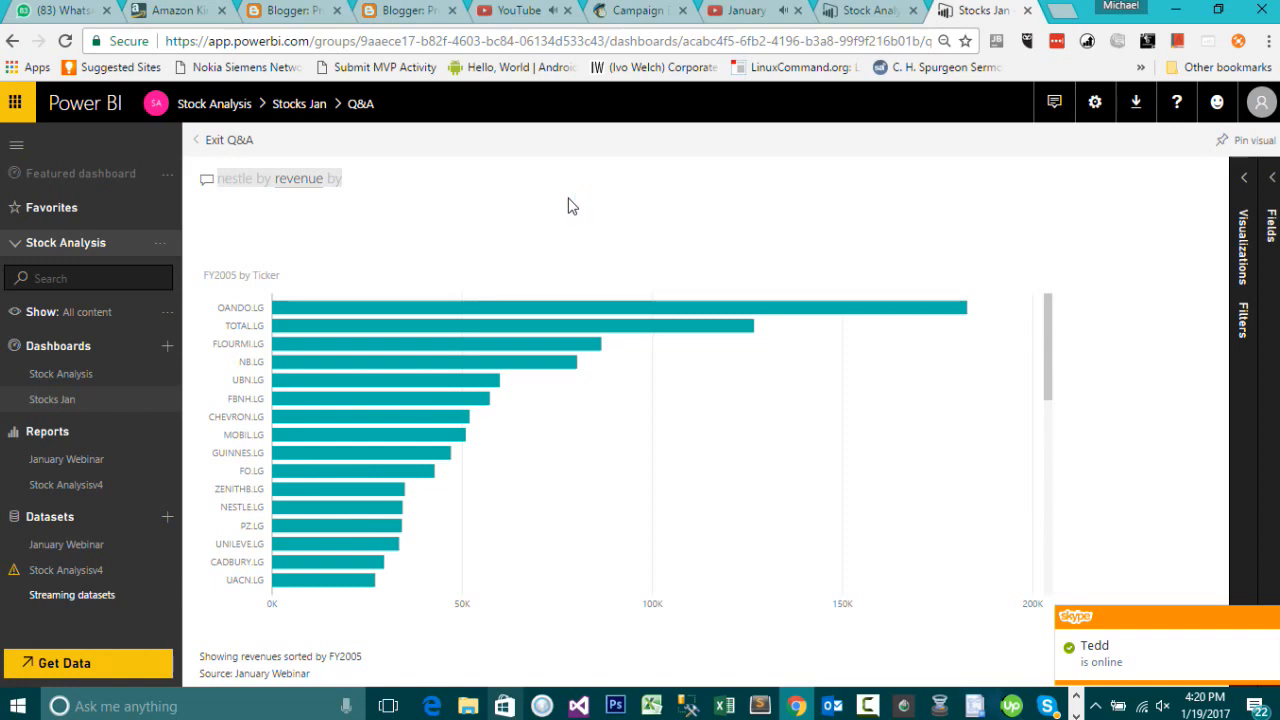
pyautogui.write('g')
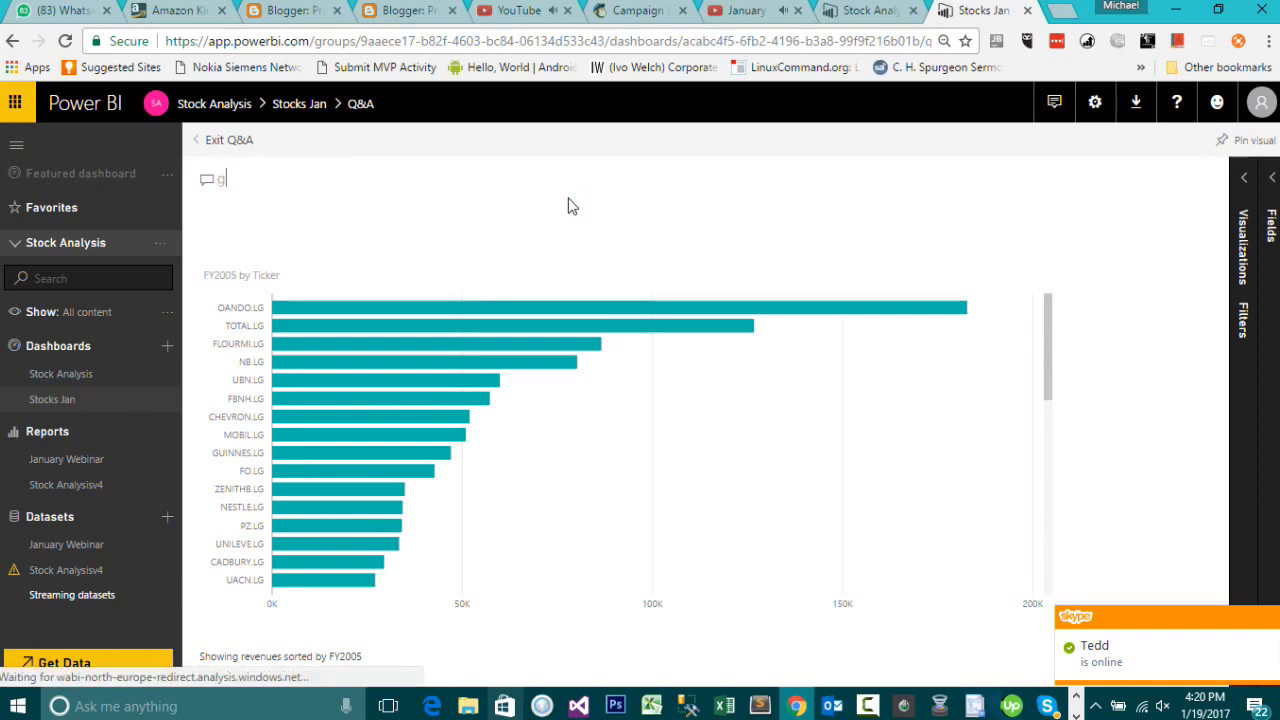
pyautogui.write('ross profit')
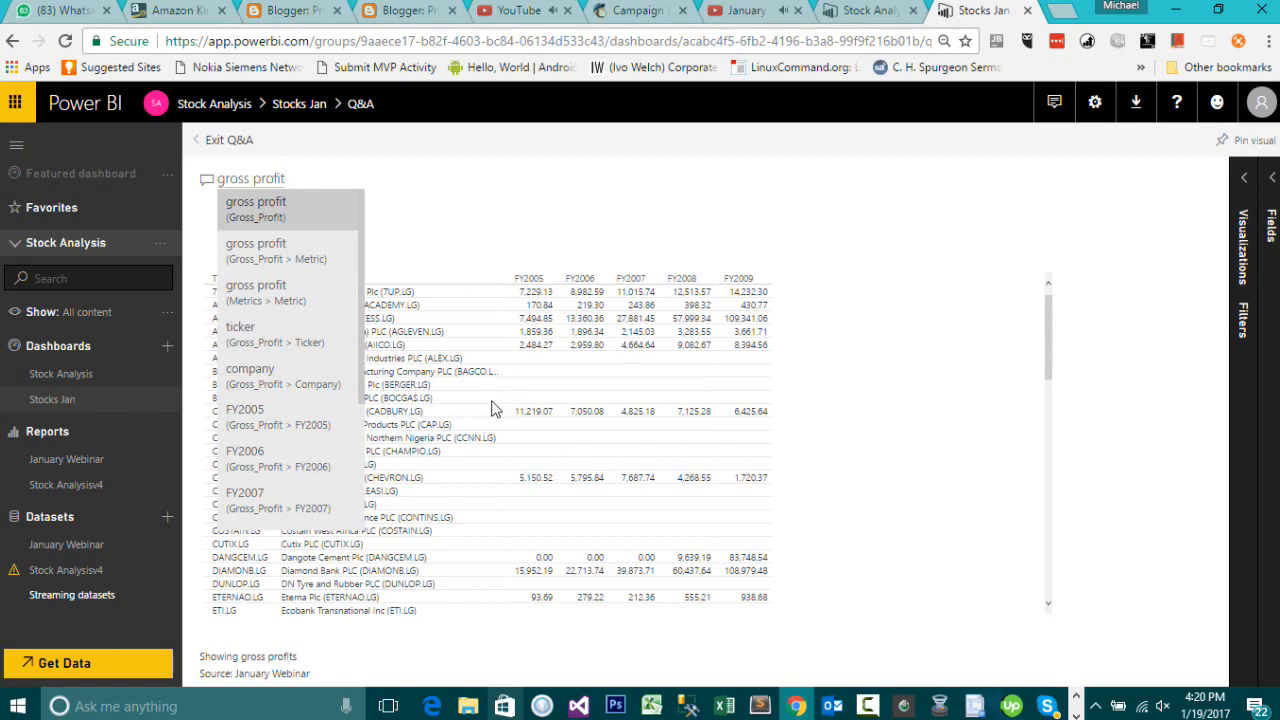
pyautogui.click(321, 208)
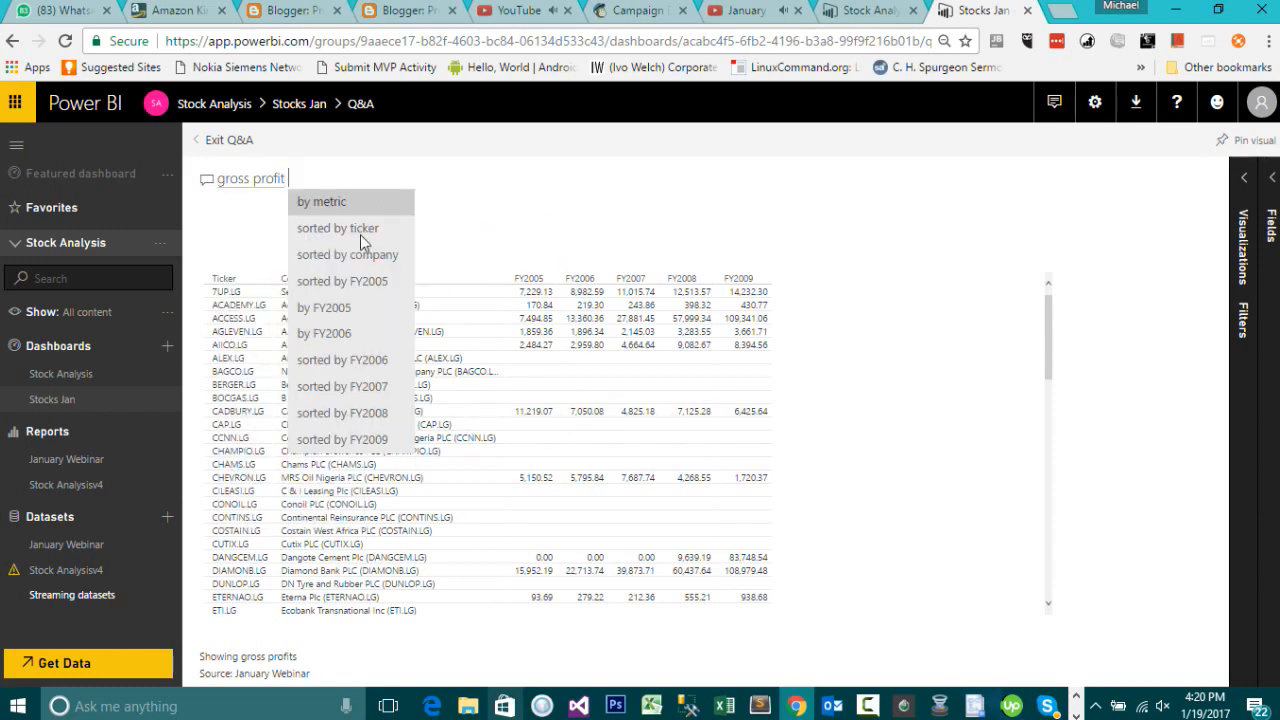
pyautogui.click(330, 159)
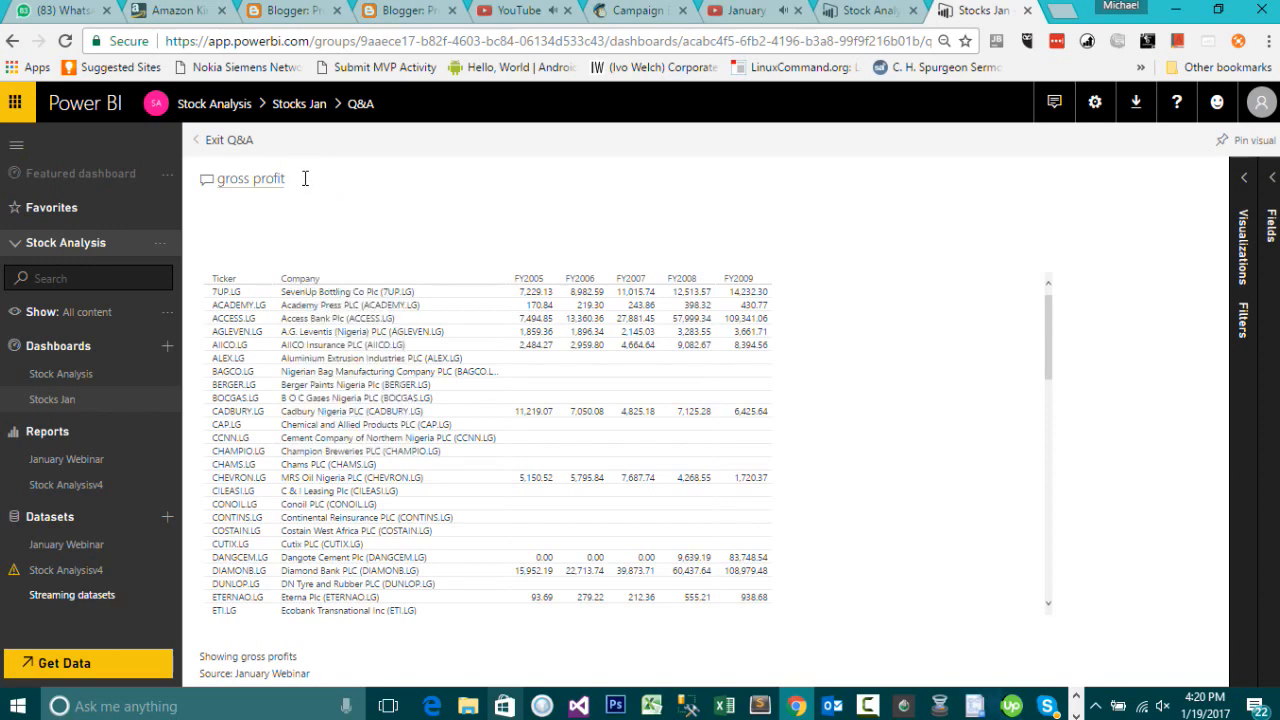
pyautogui.moveTo(305, 178); pyautogui.dragTo(216, 170)
pyautogui.press('BackSpace')
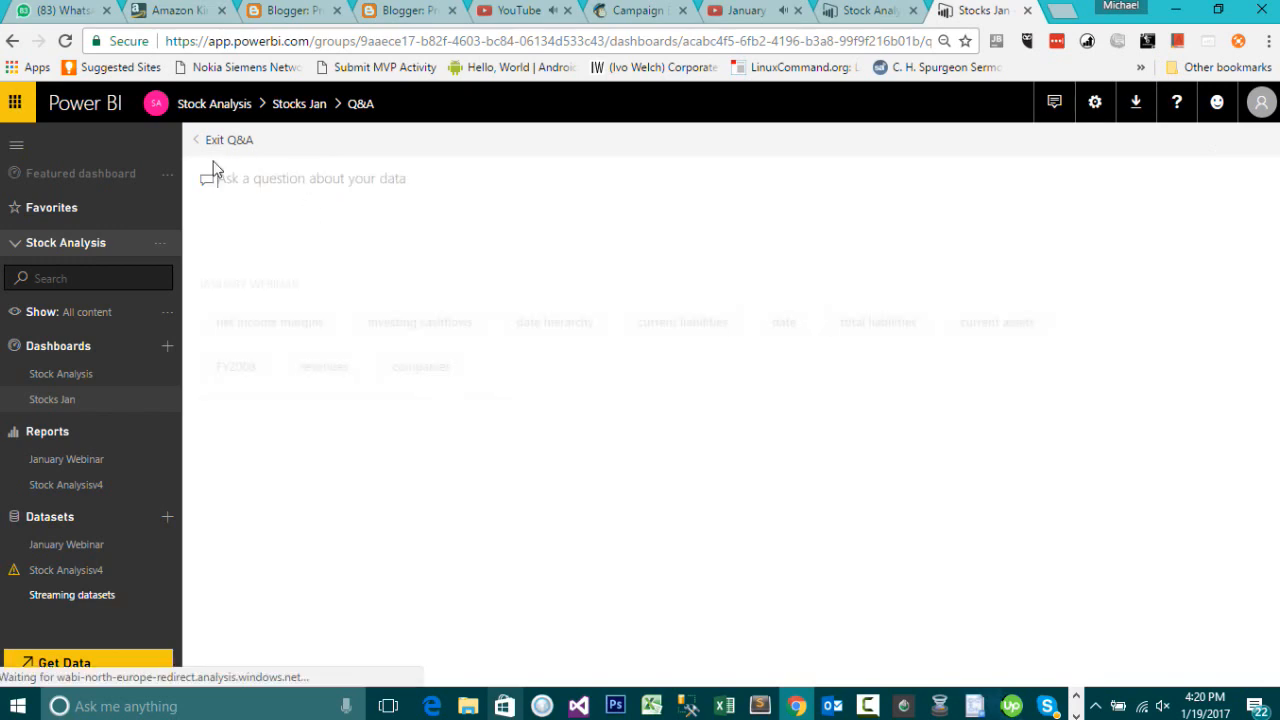
# Step: Ask Q&A "gross profit", picking the gross profit field from Metrics > Metric
pyautogui.write('gross')
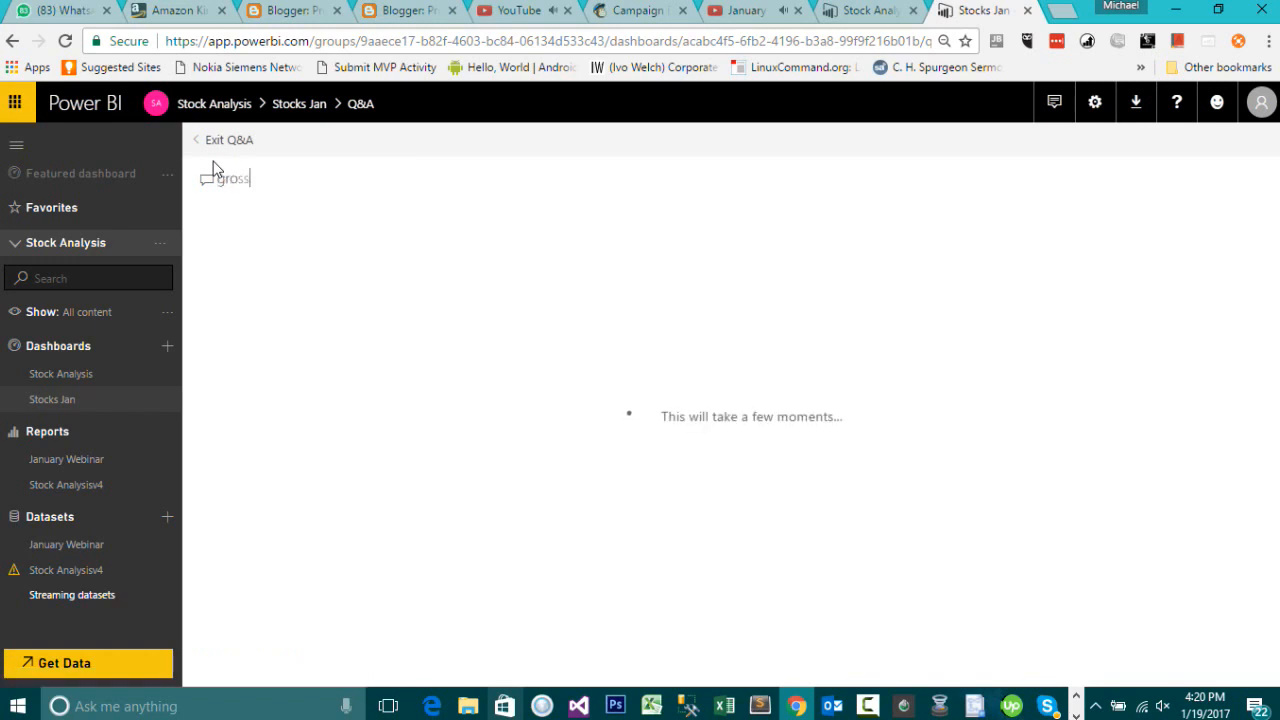
pyautogui.write(' prof')
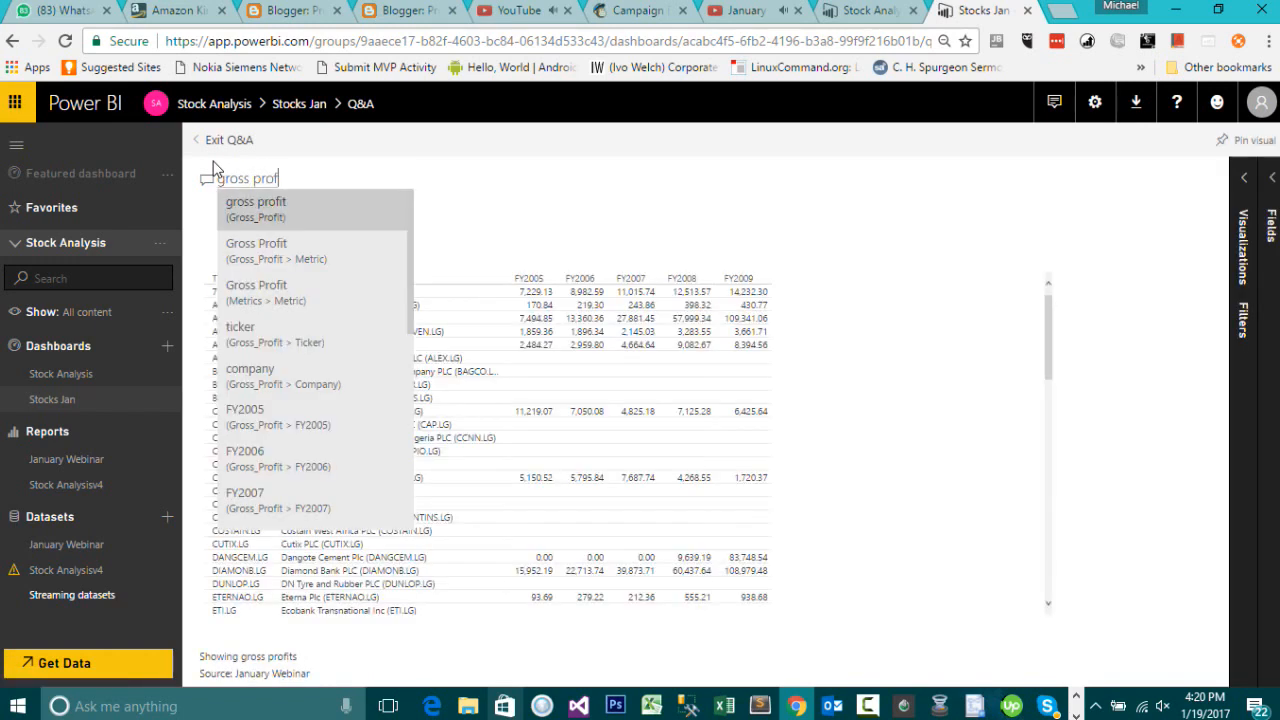
pyautogui.write('i')
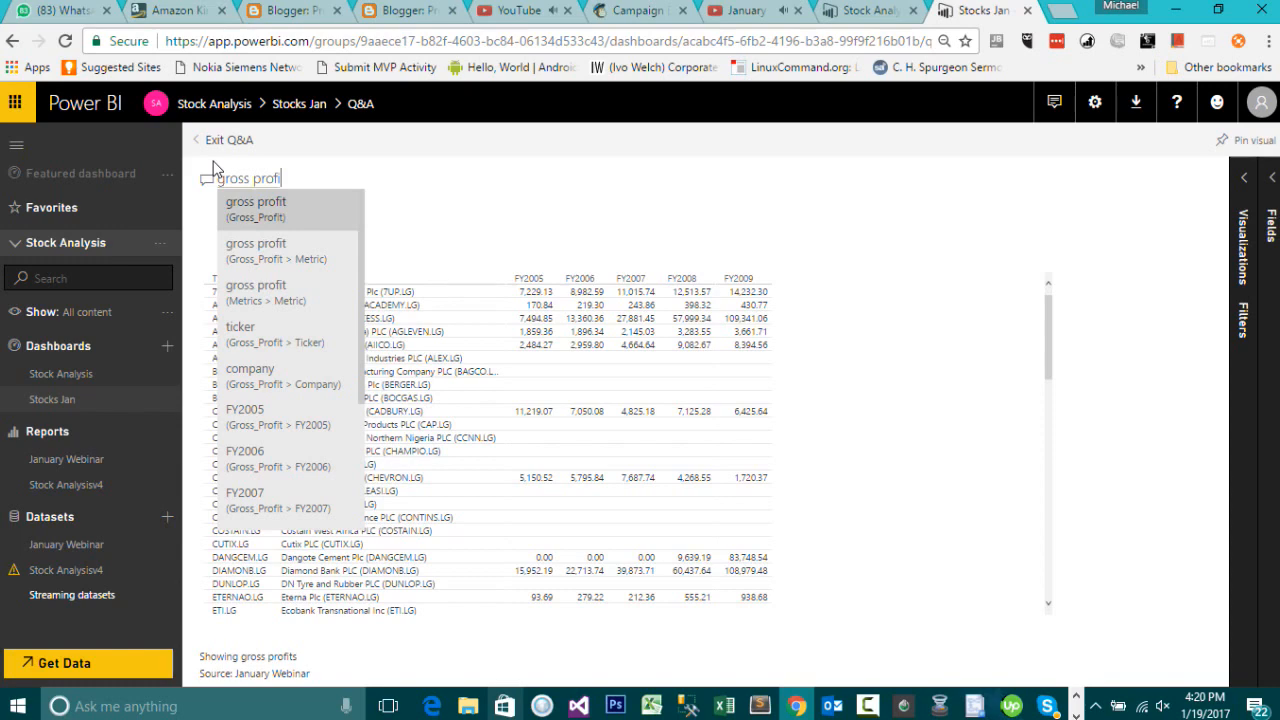
pyautogui.write('t')
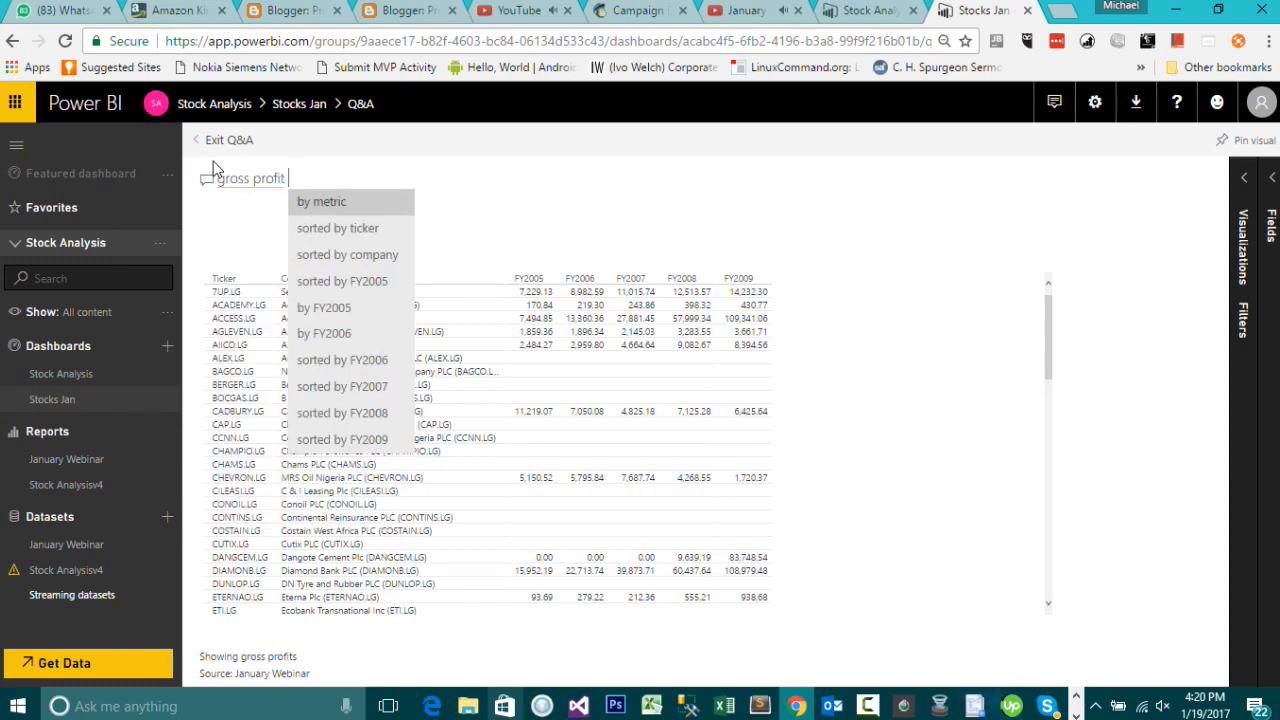
pyautogui.press('BackSpace')
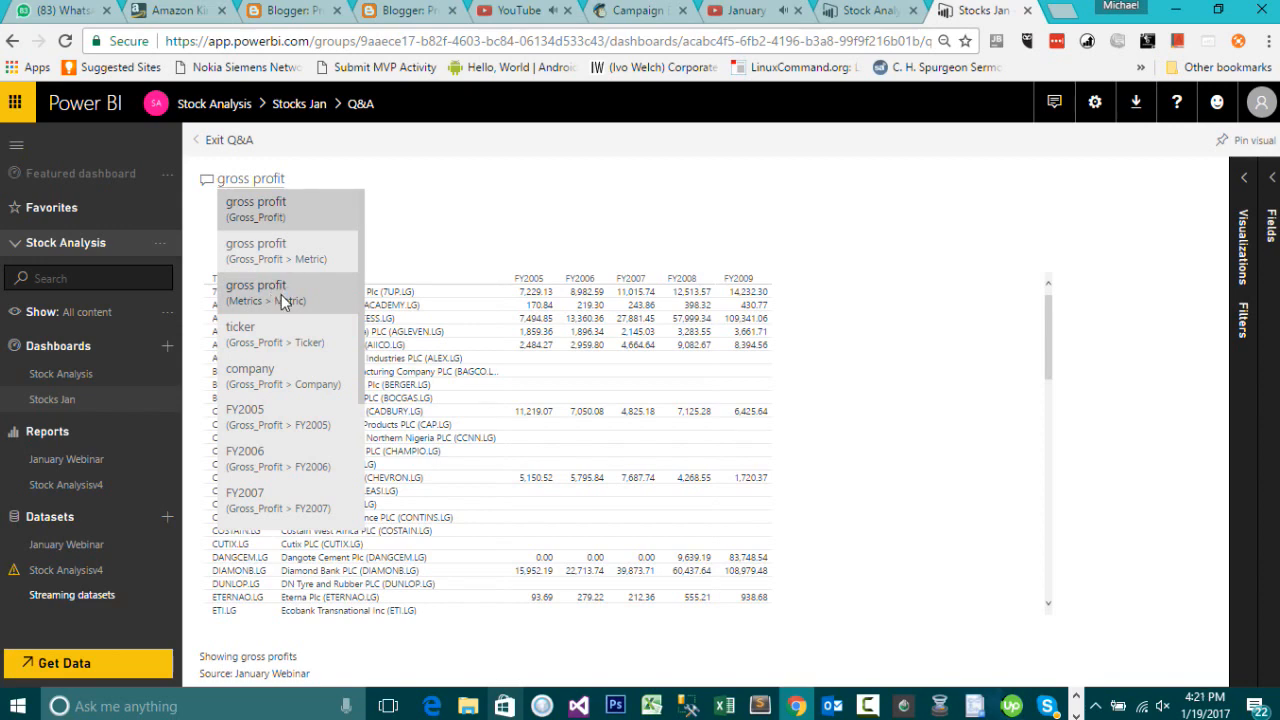
pyautogui.click(281, 294)
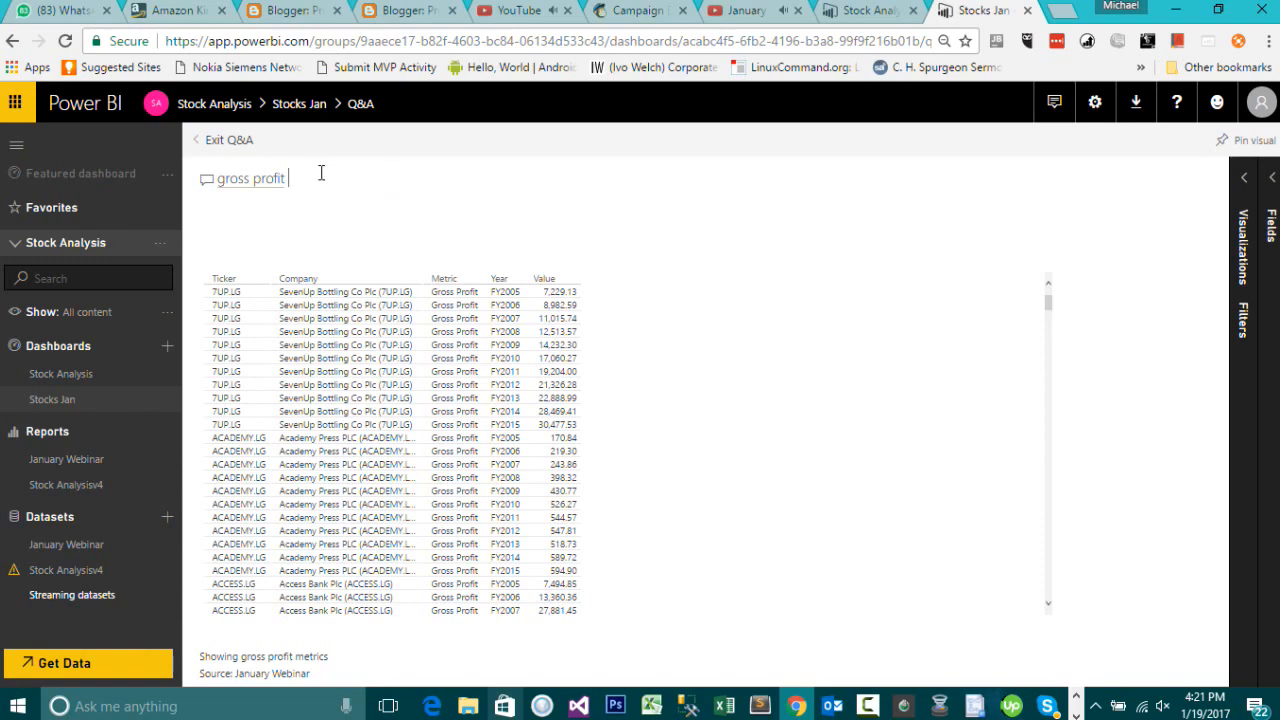
# Step: Extend the question to "gross profit by year and value", picking the Metrics Year and Value fields
pyautogui.write('by year')
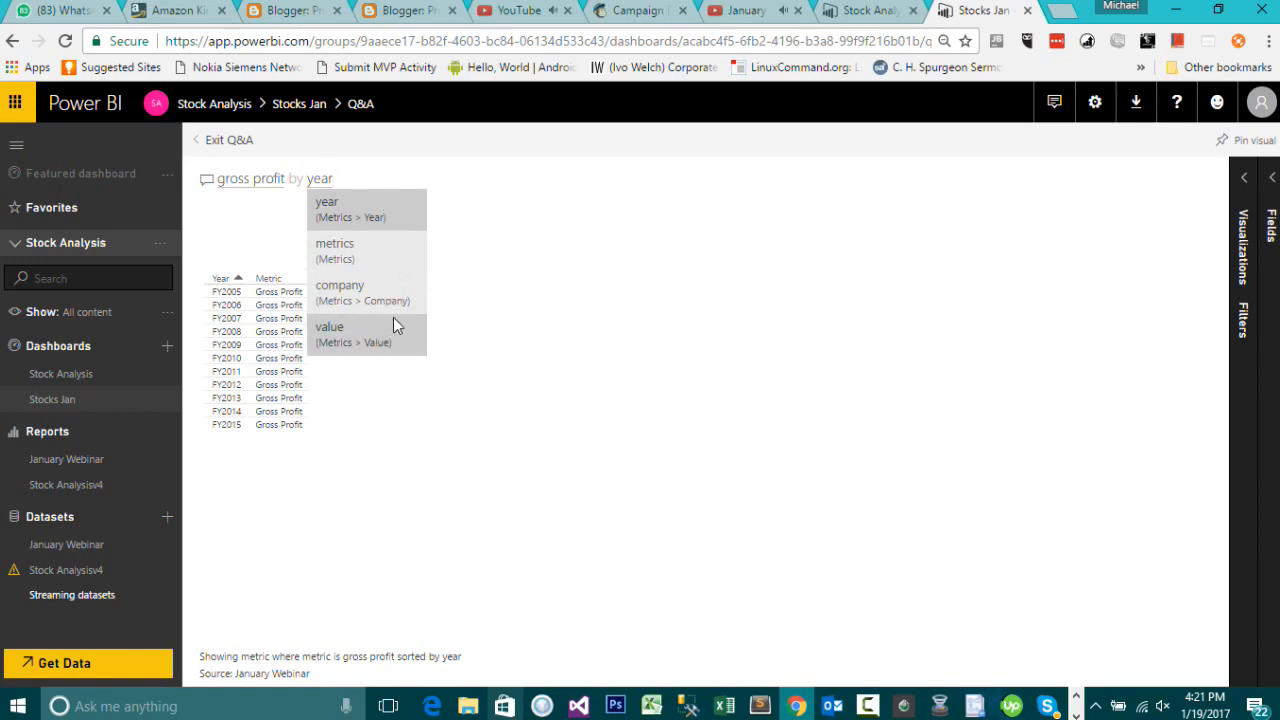
pyautogui.click(383, 216)
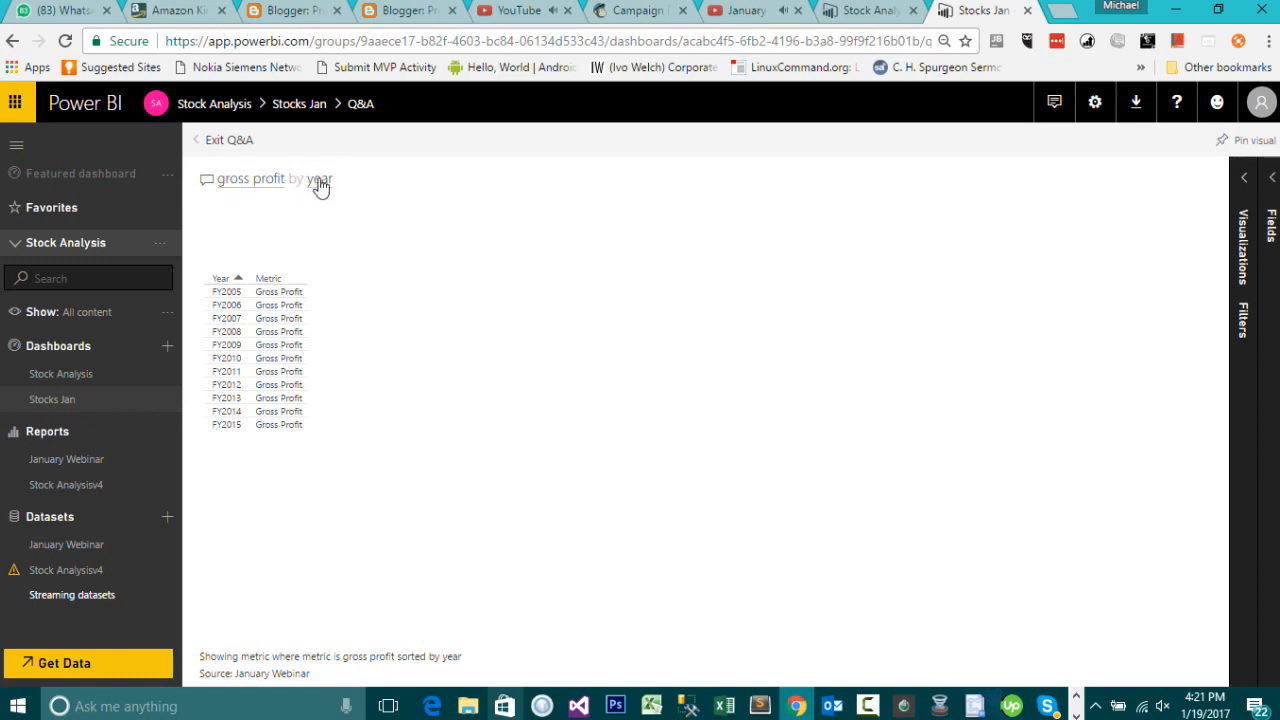
pyautogui.write('and value')
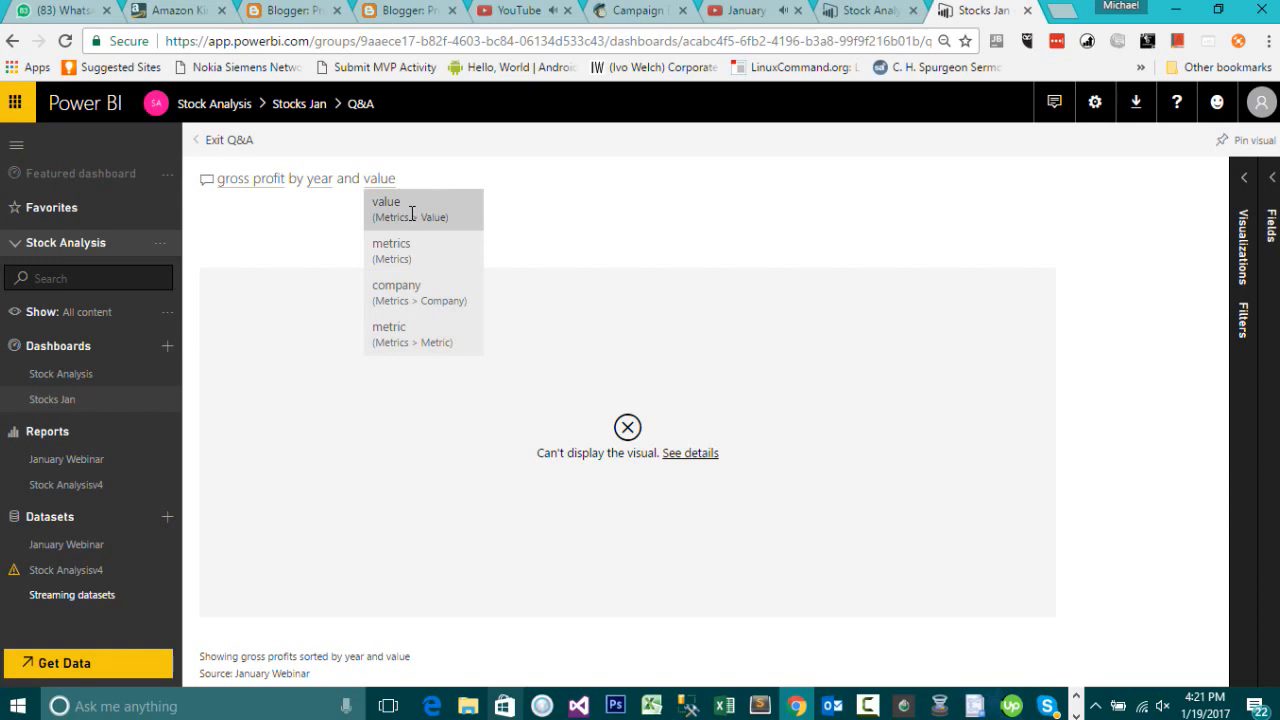
pyautogui.click(411, 211)
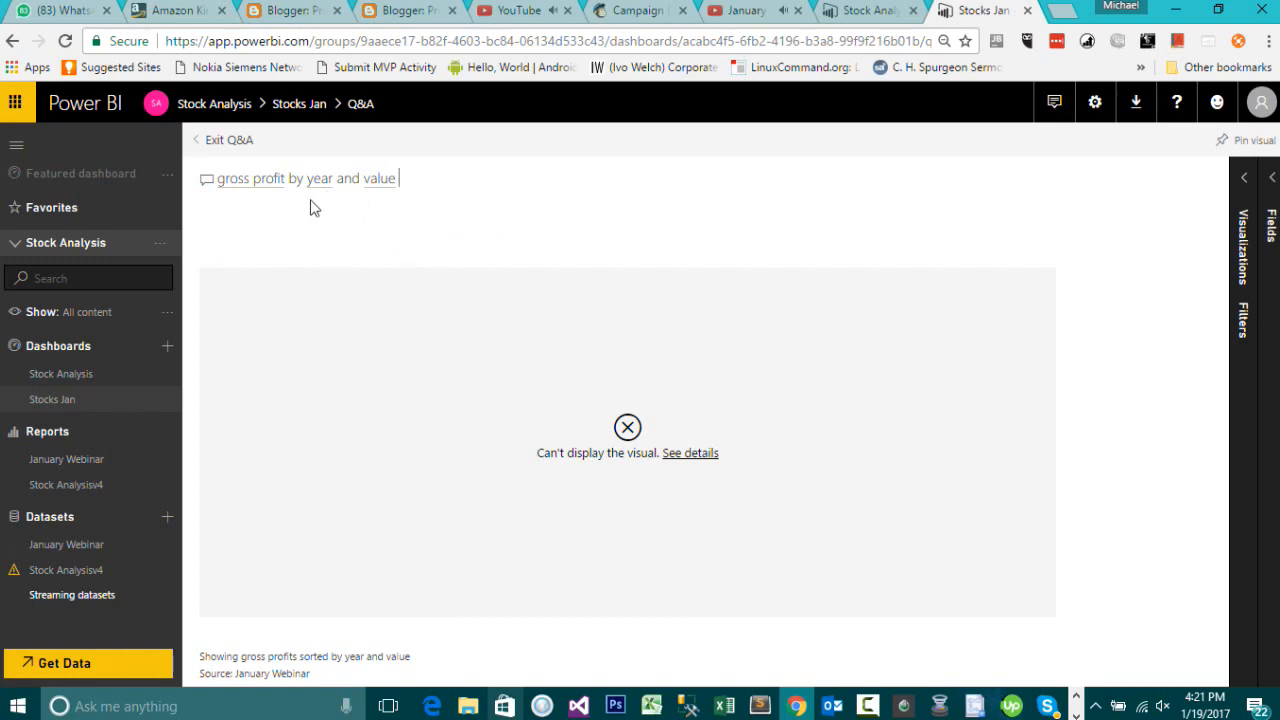
# Step: Clear the Q&A question and pick the "investing cashflows" suggestion
pyautogui.press('BackSpace')
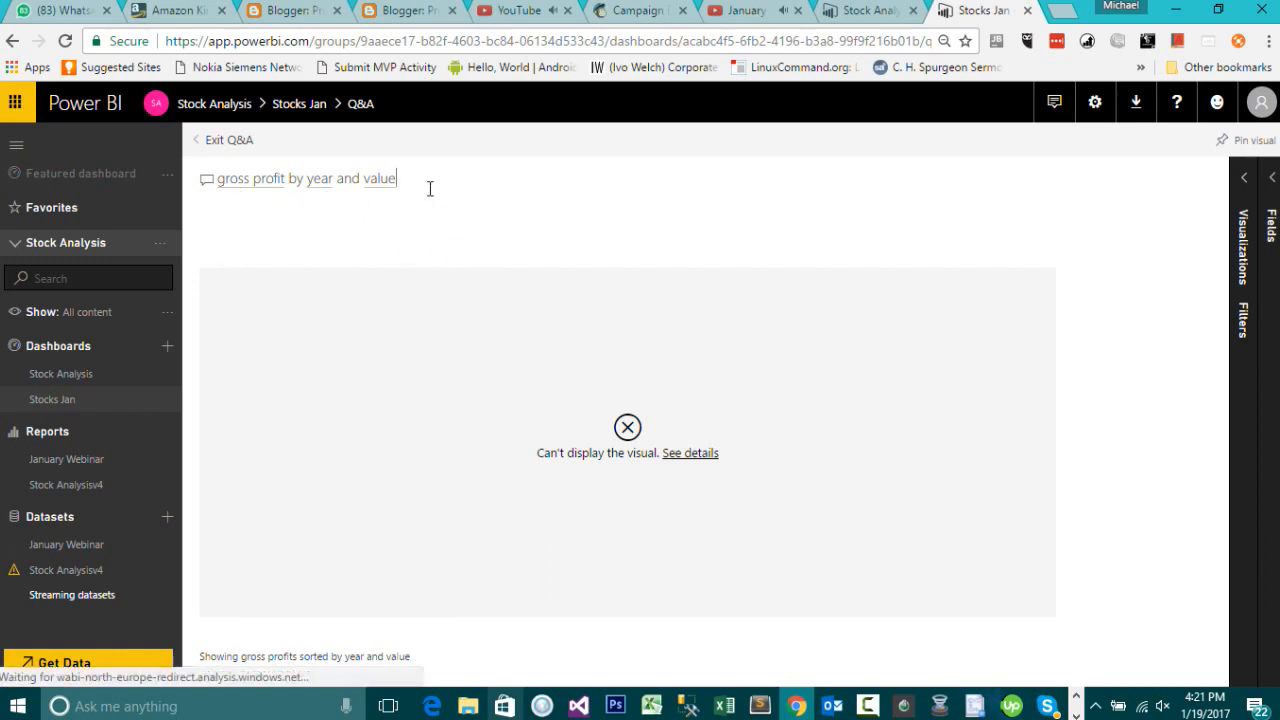
pyautogui.press('BackSpace')
pyautogui.press('BackSpace')
pyautogui.press('BackSpace')
pyautogui.press('BackSpace')
pyautogui.press('BackSpace')
pyautogui.press('BackSpace')
pyautogui.press('BackSpace')
pyautogui.press('BackSpace')
pyautogui.press('BackSpace')
pyautogui.press('BackSpace')
pyautogui.press('BackSpace')
pyautogui.press('BackSpace')
pyautogui.press('BackSpace')
pyautogui.press('BackSpace')
pyautogui.press('BackSpace')
pyautogui.press('BackSpace')
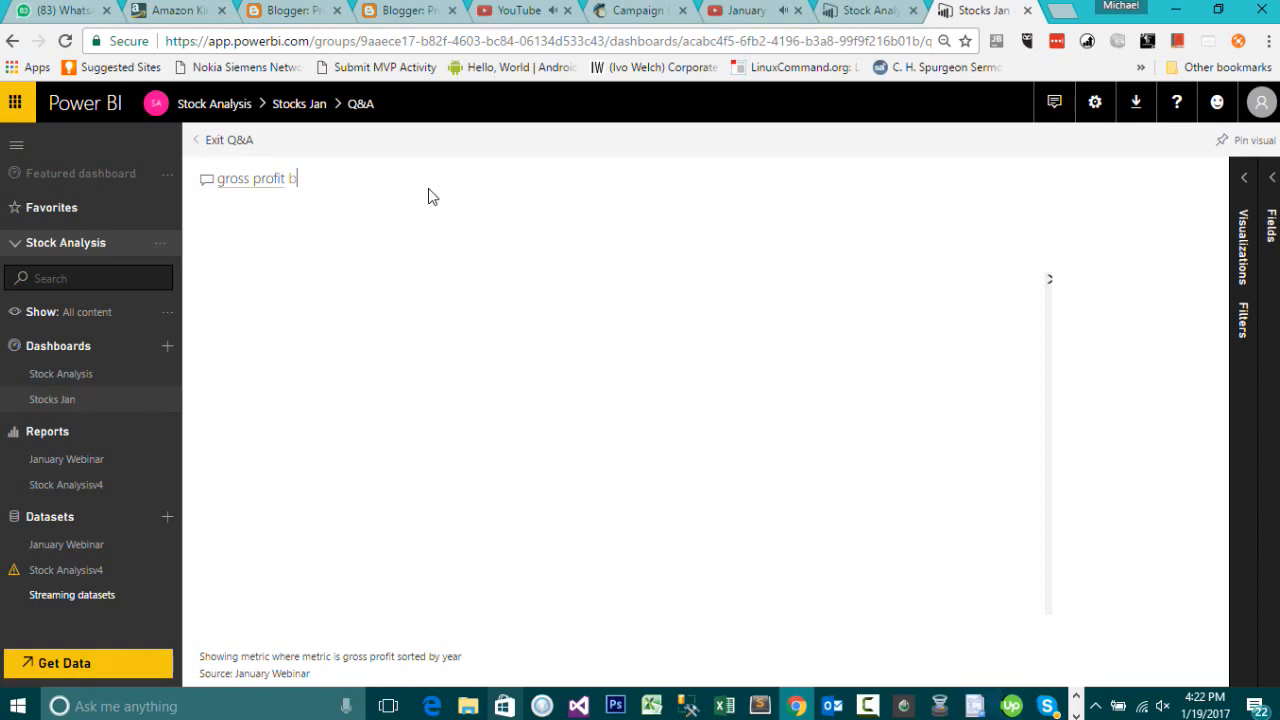
pyautogui.press('BackSpace')
pyautogui.press('BackSpace')
pyautogui.press('BackSpace')
pyautogui.press('BackSpace')
pyautogui.press('BackSpace')
pyautogui.press('BackSpace')
pyautogui.press('BackSpace')
pyautogui.press('BackSpace')
pyautogui.press('BackSpace')
pyautogui.press('BackSpace')
pyautogui.press('BackSpace')
pyautogui.press('BackSpace')
pyautogui.press('BackSpace')
pyautogui.press('BackSpace')
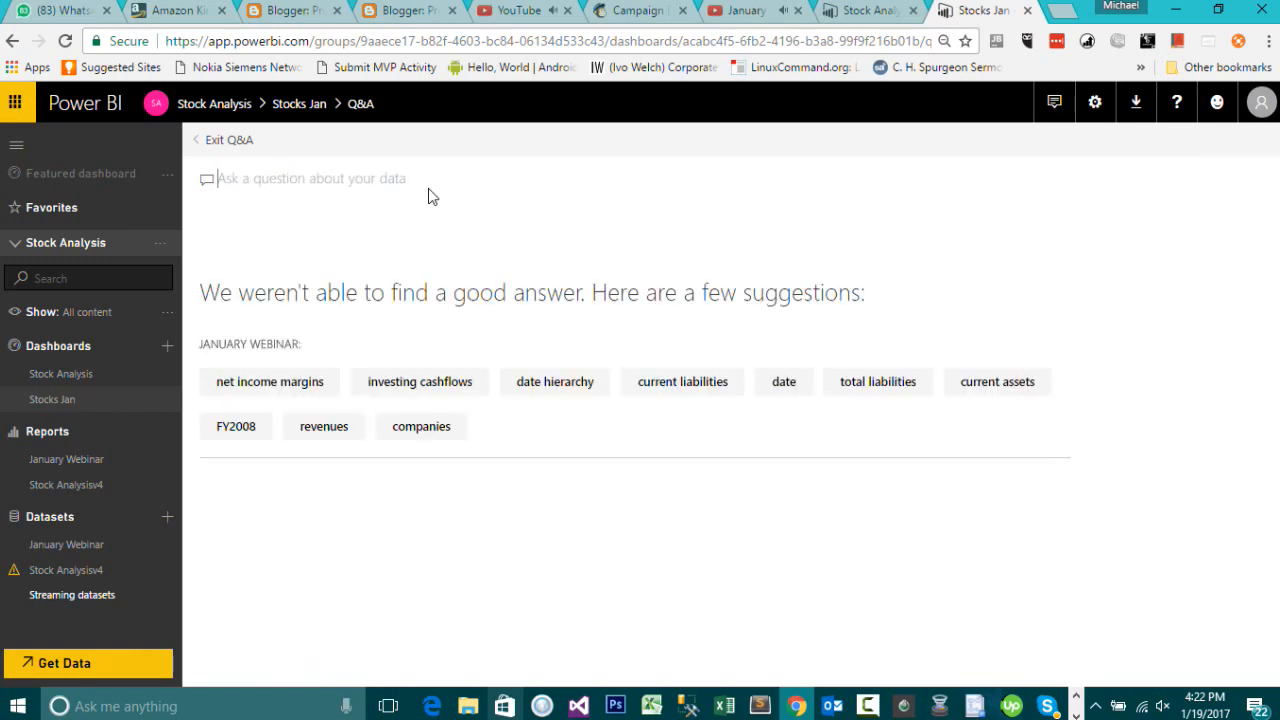
pyautogui.click(430, 388)
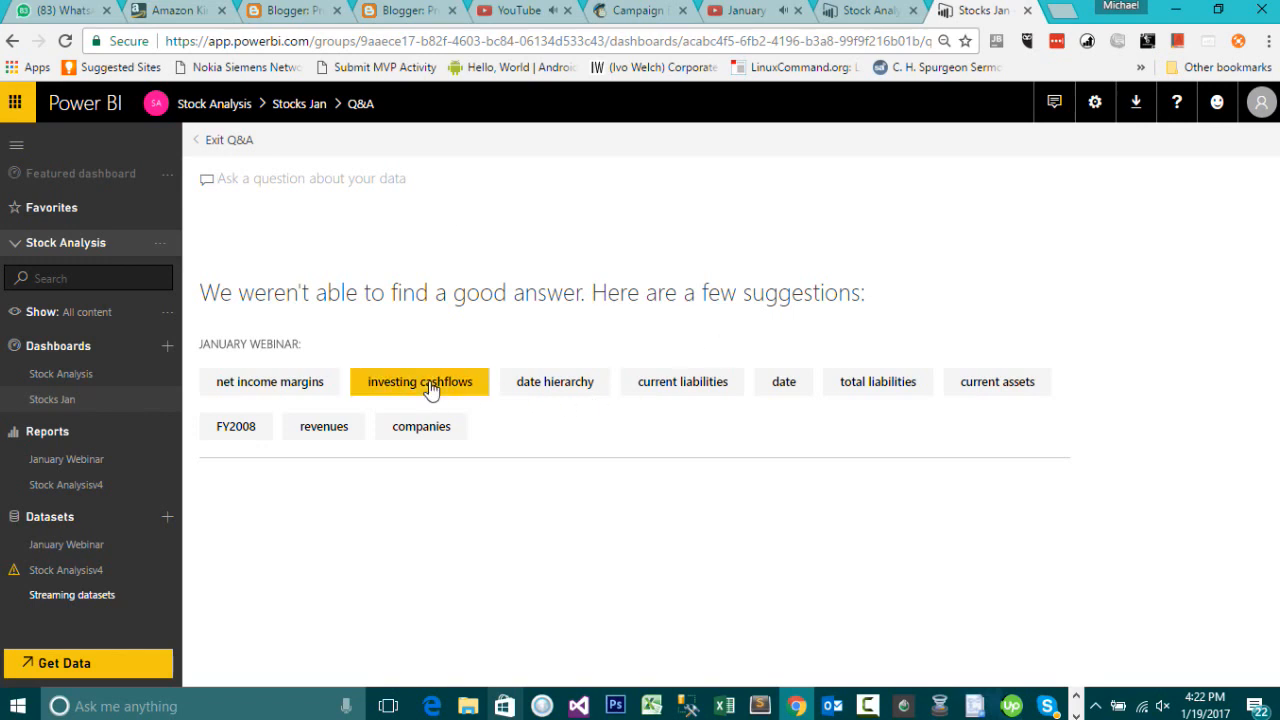
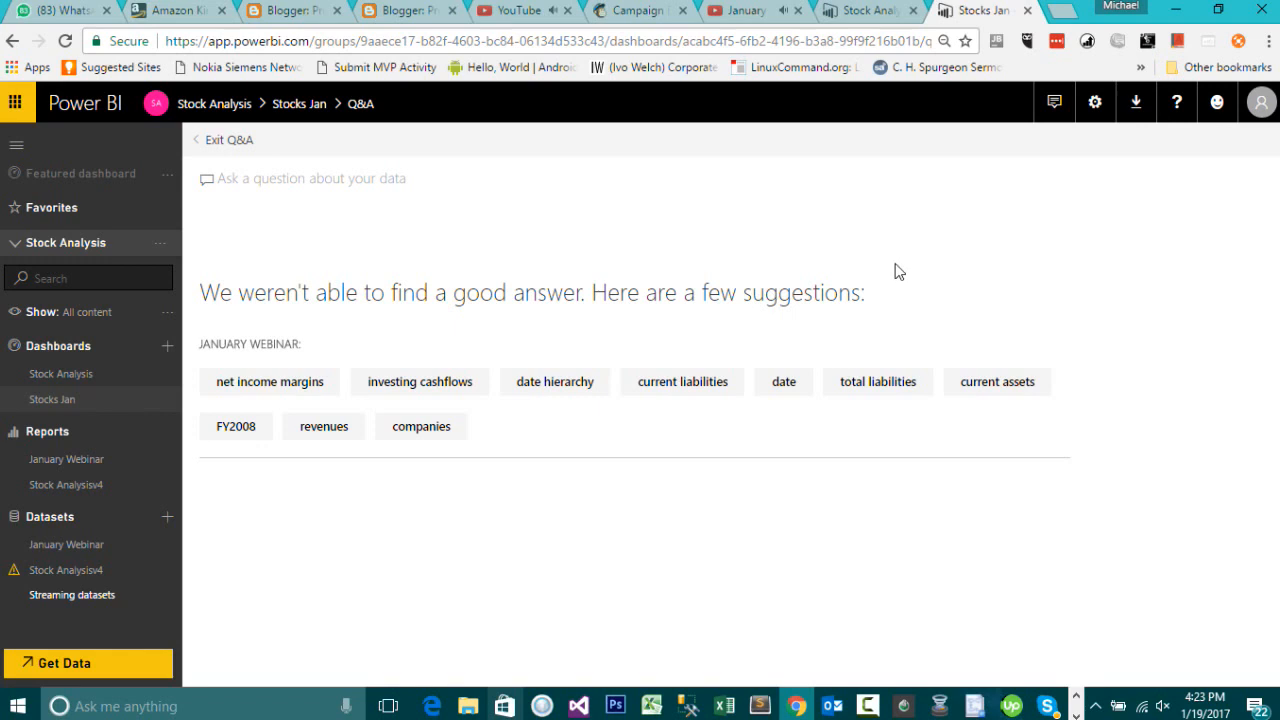
pyautogui.click(508, 12)
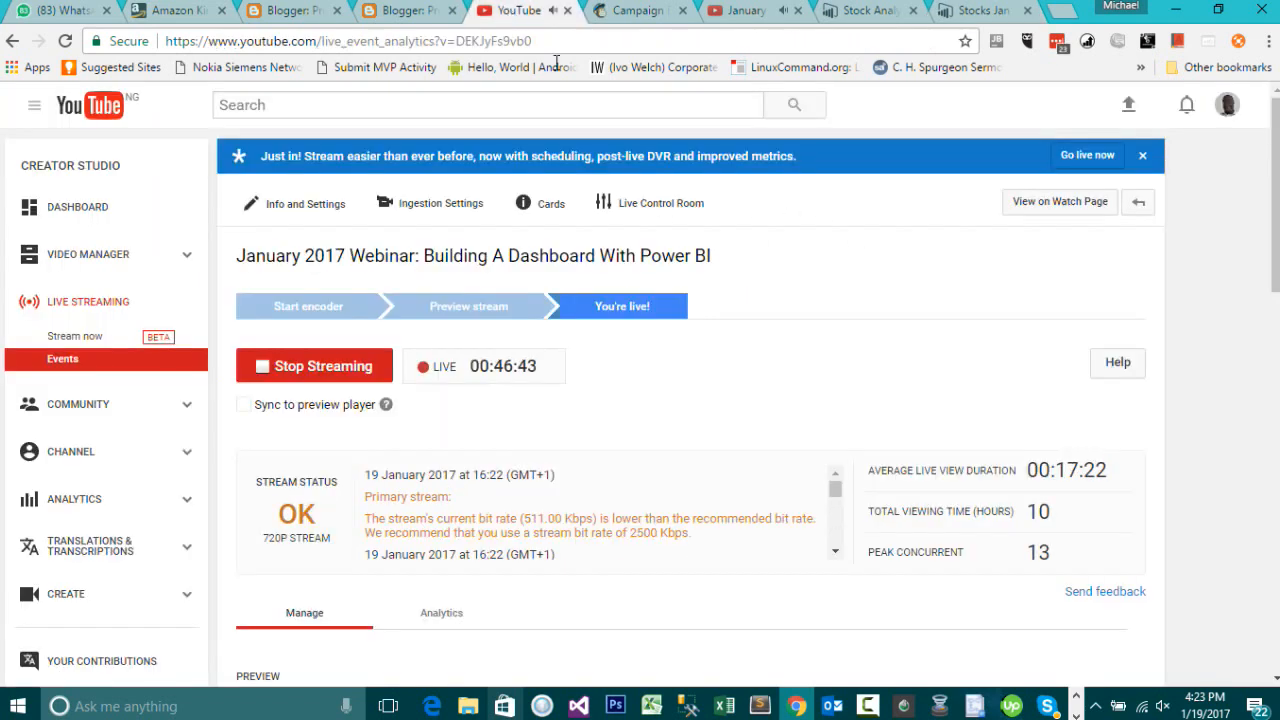